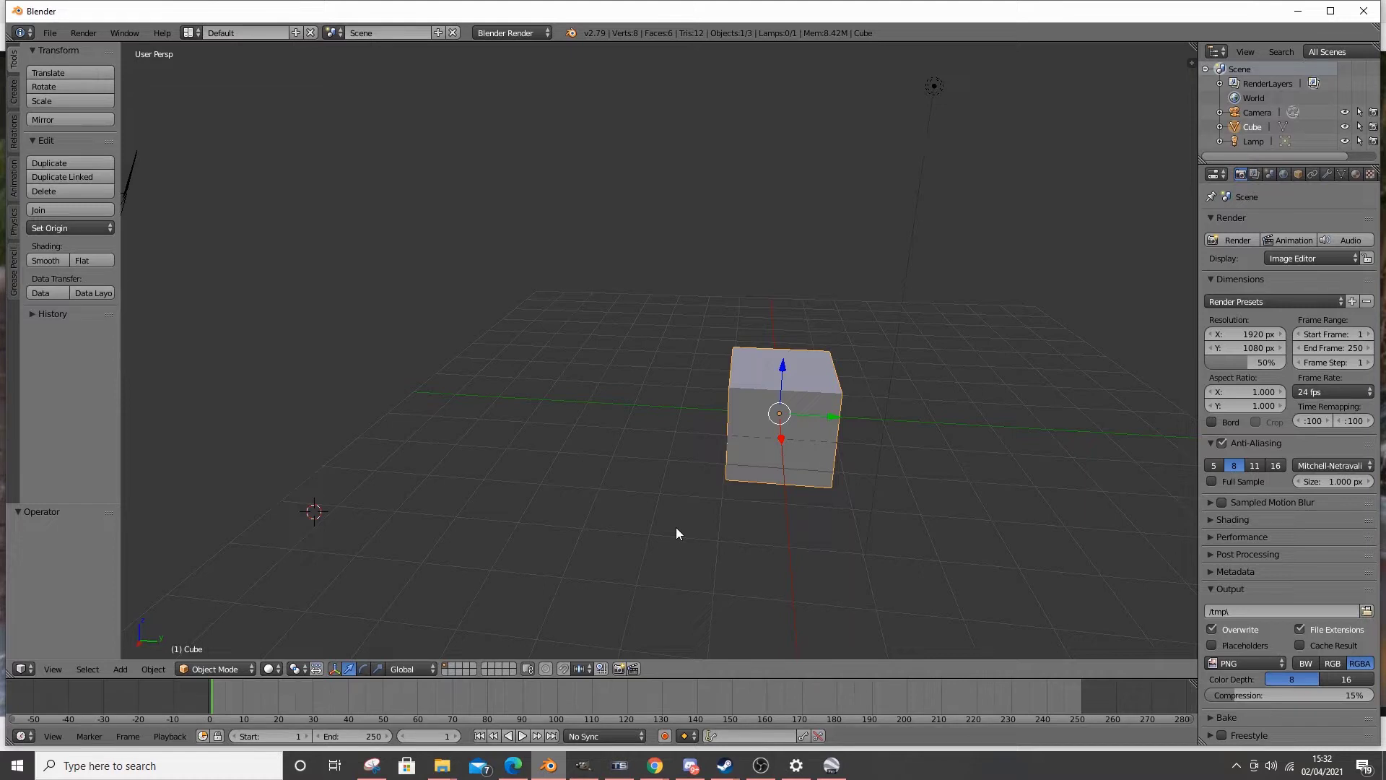
- Switch to Train Simulator and open its route-building area
mouse_move(617, 769)
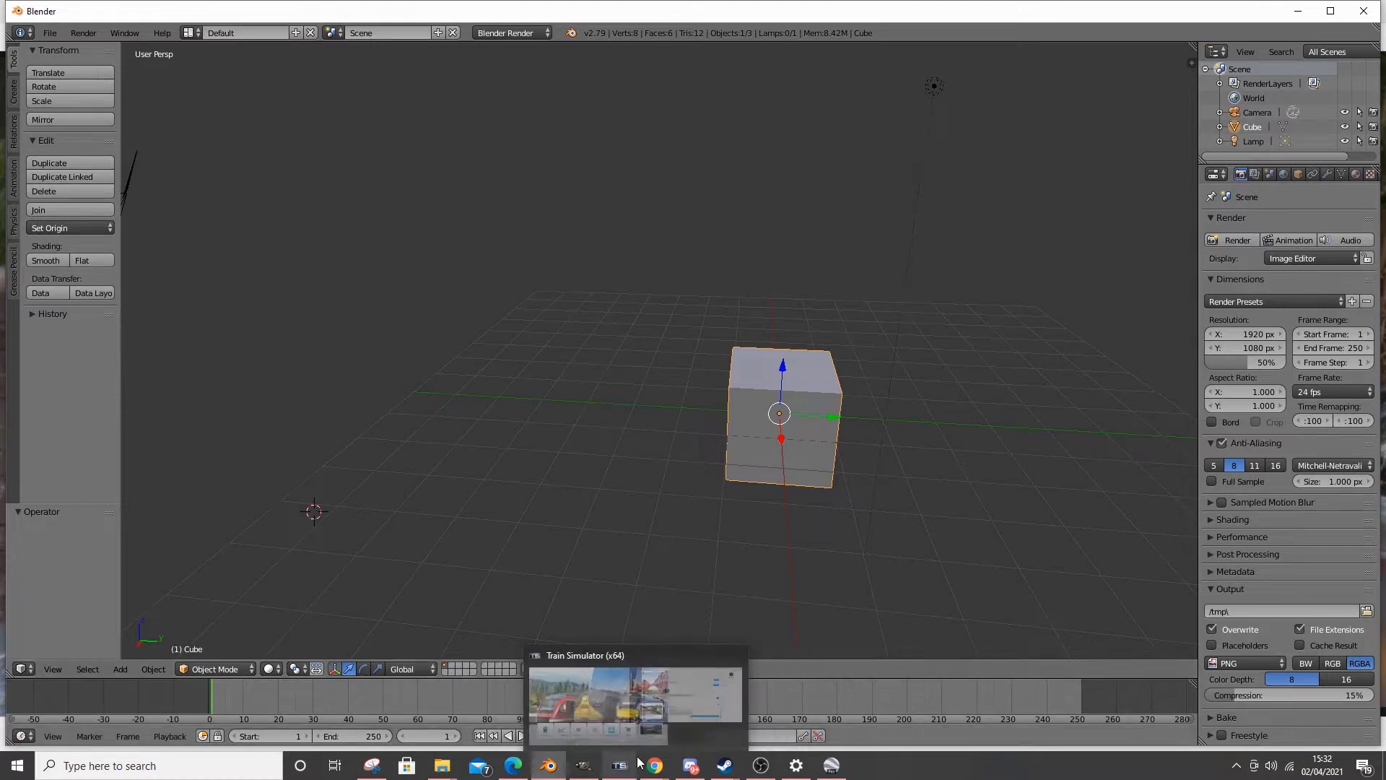
click(618, 707)
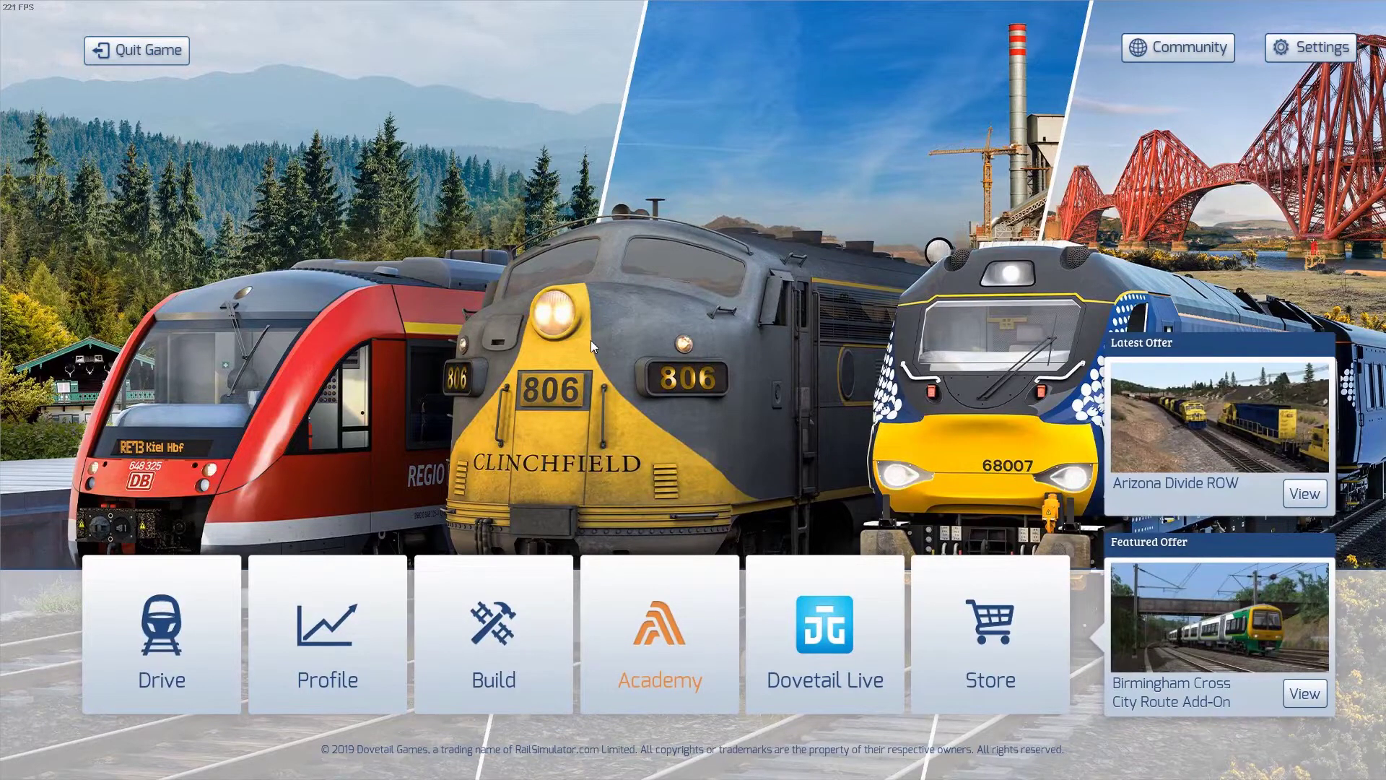
click(486, 623)
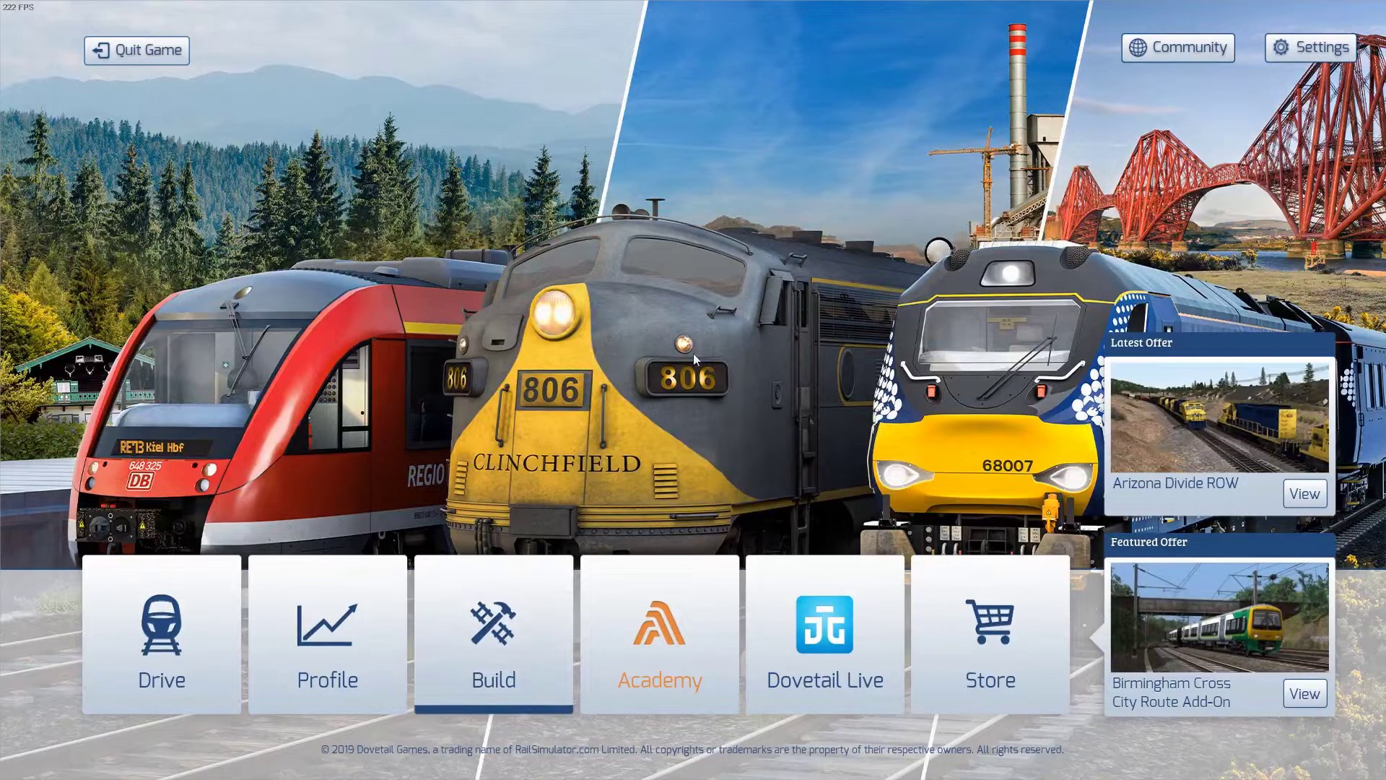
key(Return)
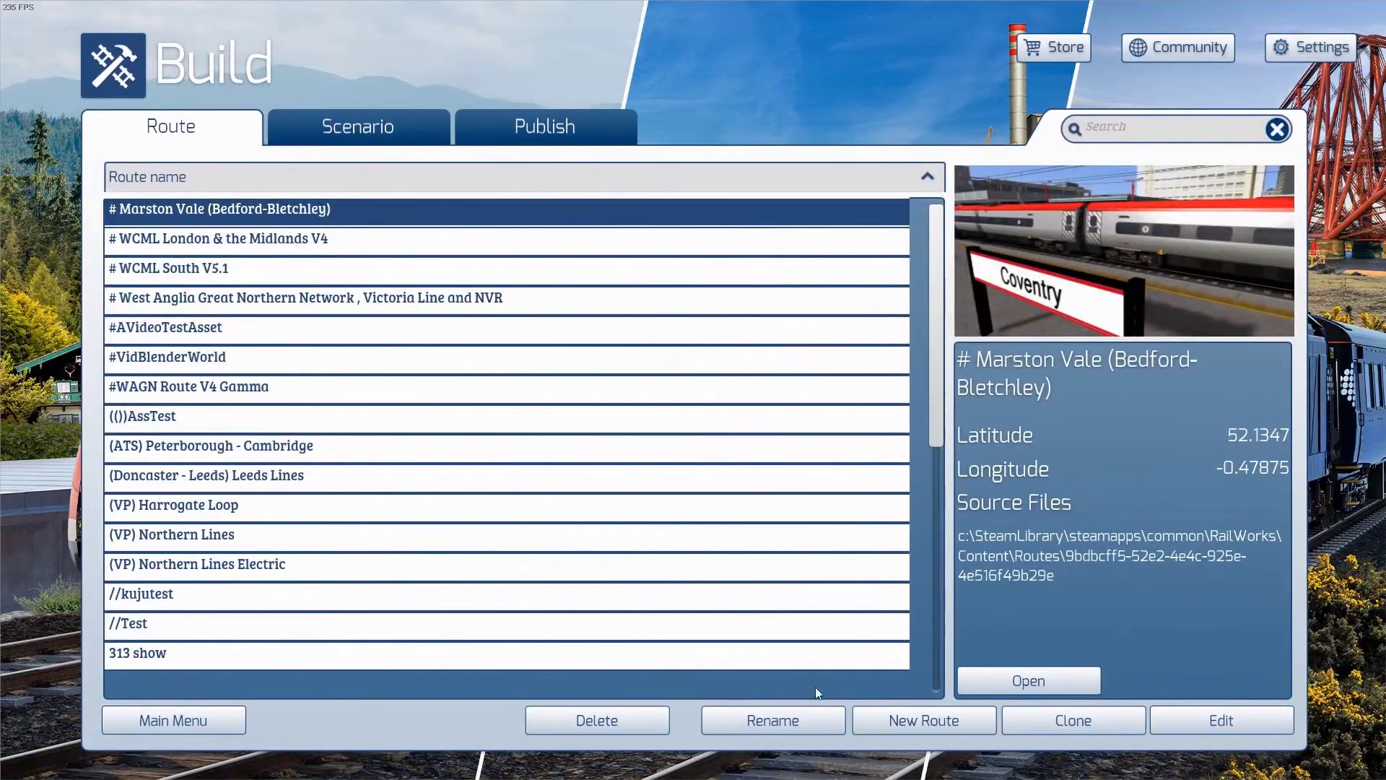
- Create a new route named VidTestRoute using the North London & Goblin Line ground texture set
click(929, 711)
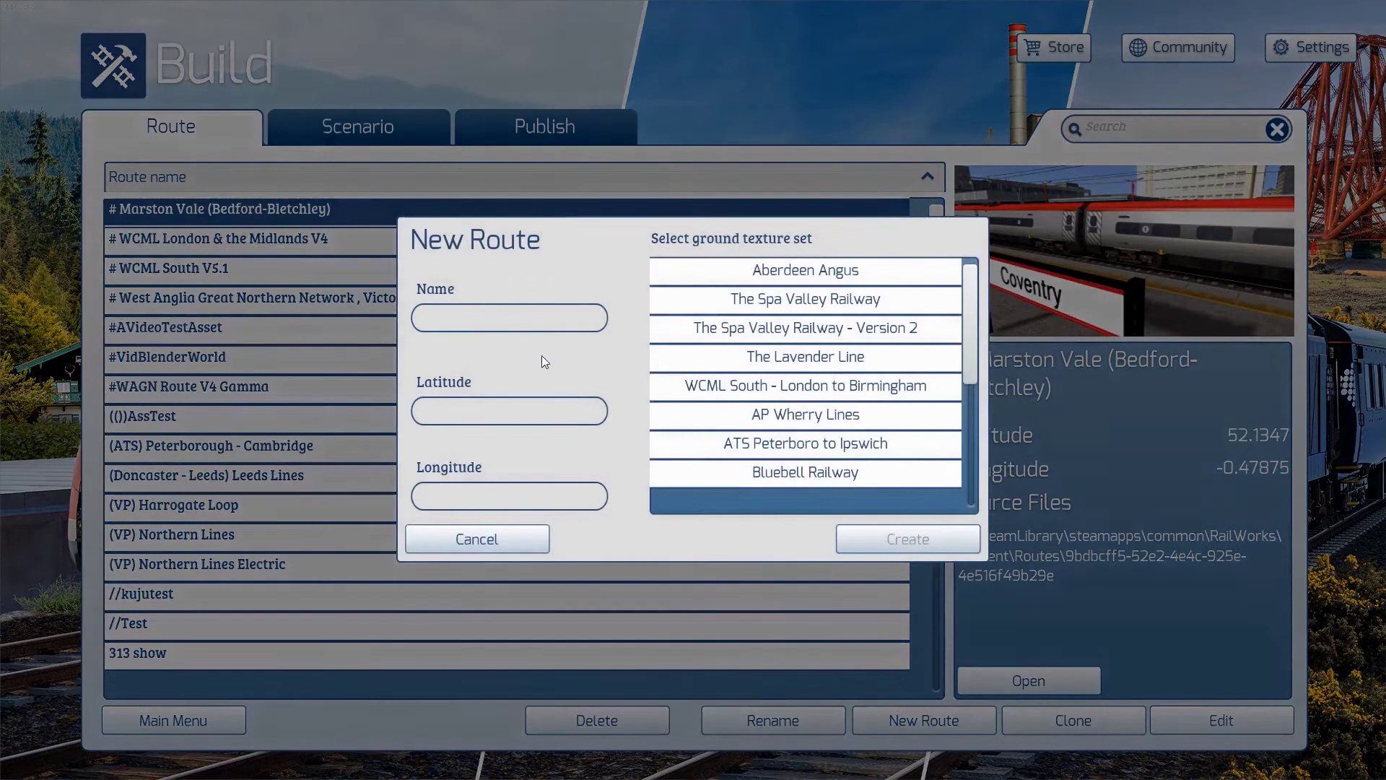
click(500, 318)
text(VidTestRoute)
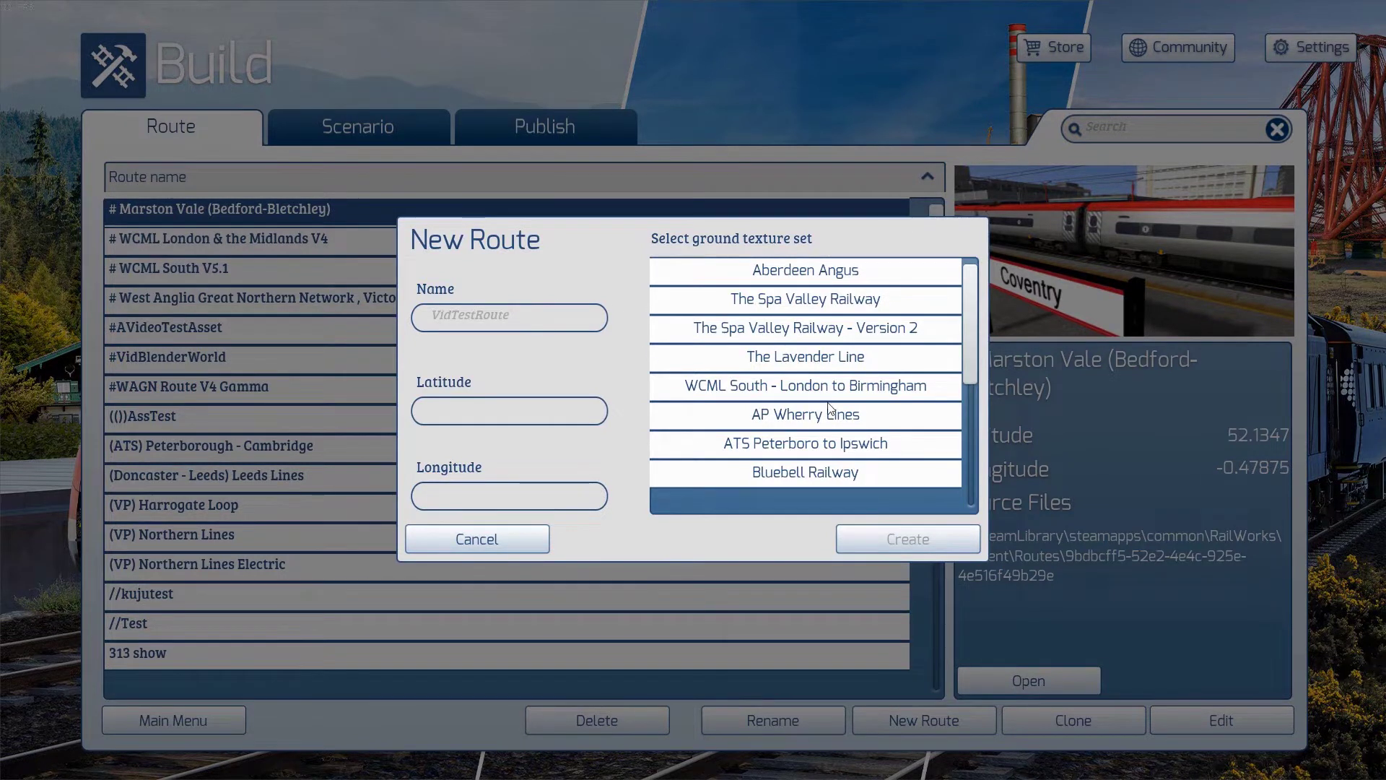
scroll(829, 408, down, 10)
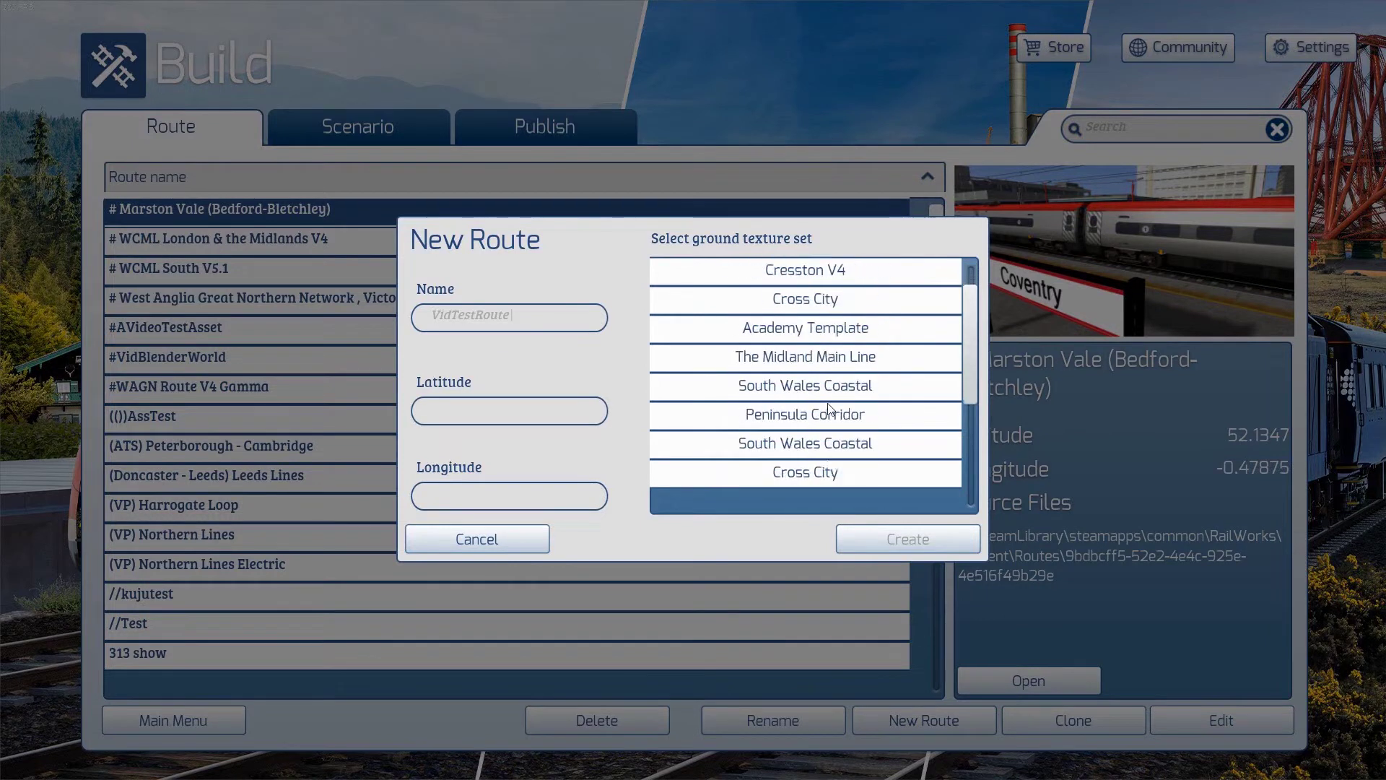
scroll(829, 408, down, 10)
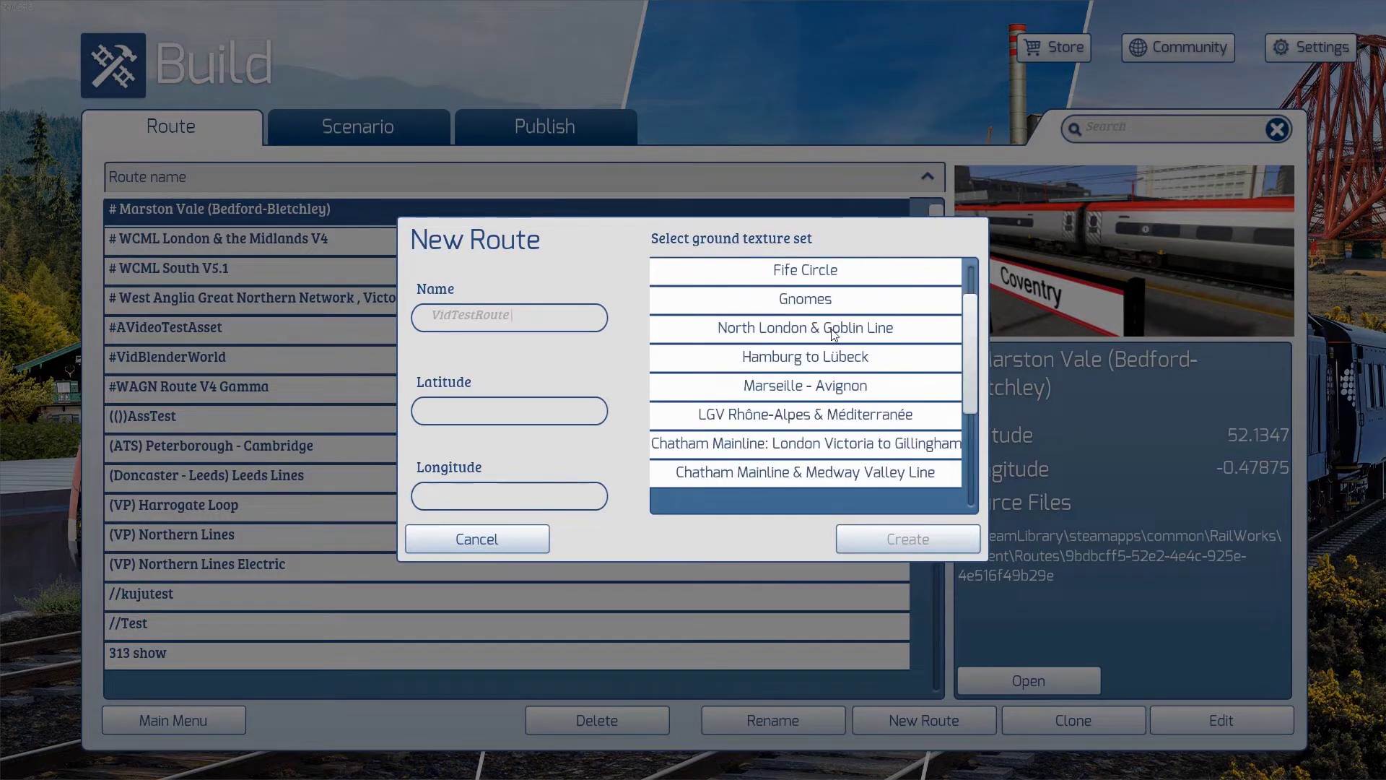
click(833, 331)
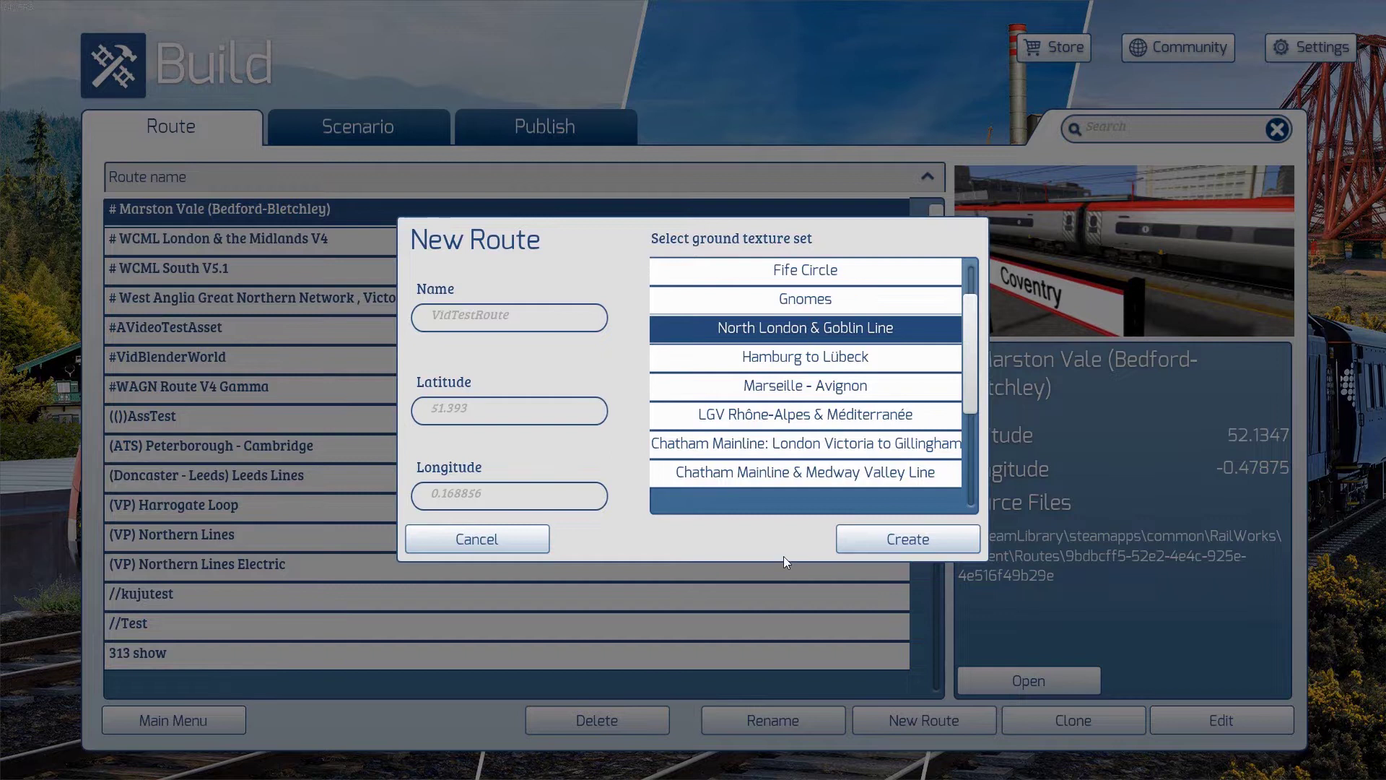
click(844, 543)
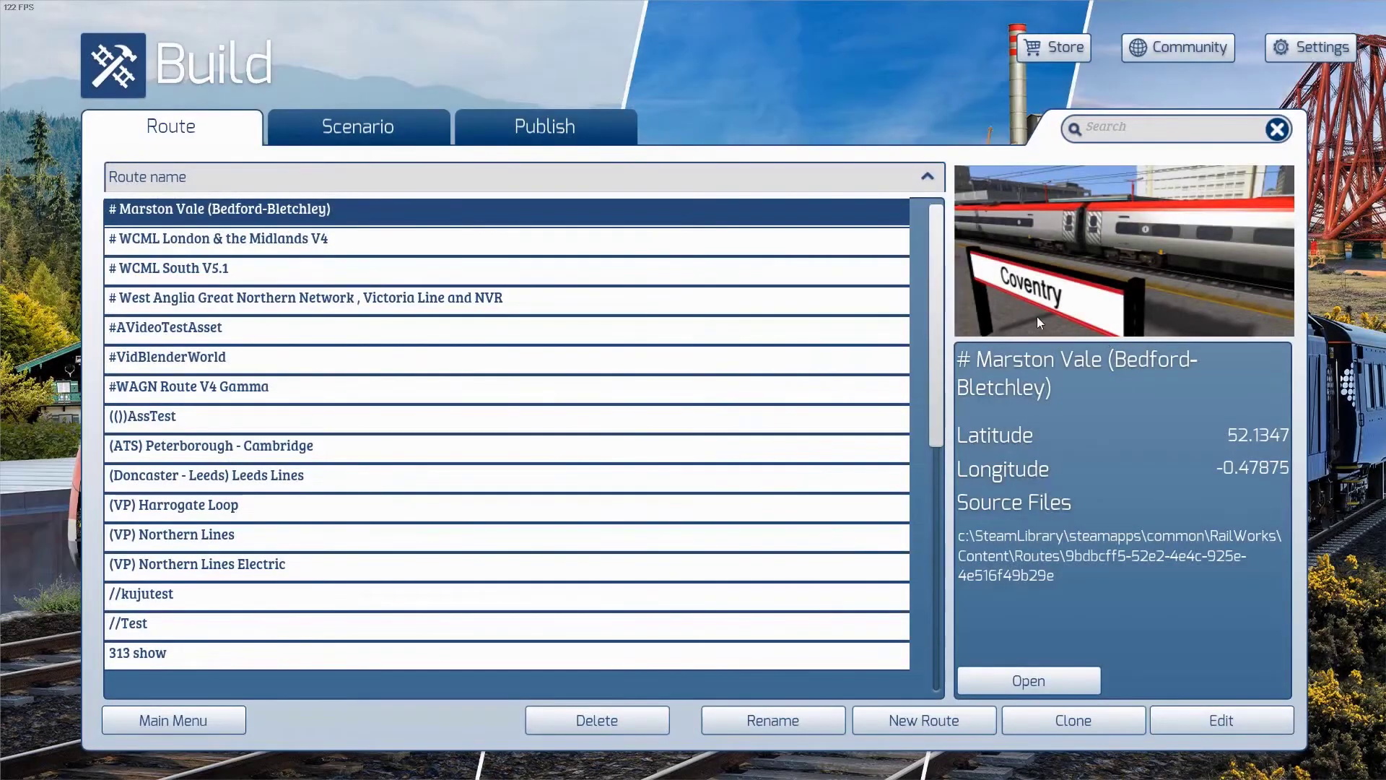
- Find VidTestRoute in the route list and open it for editing
drag(934, 319, 916, 626)
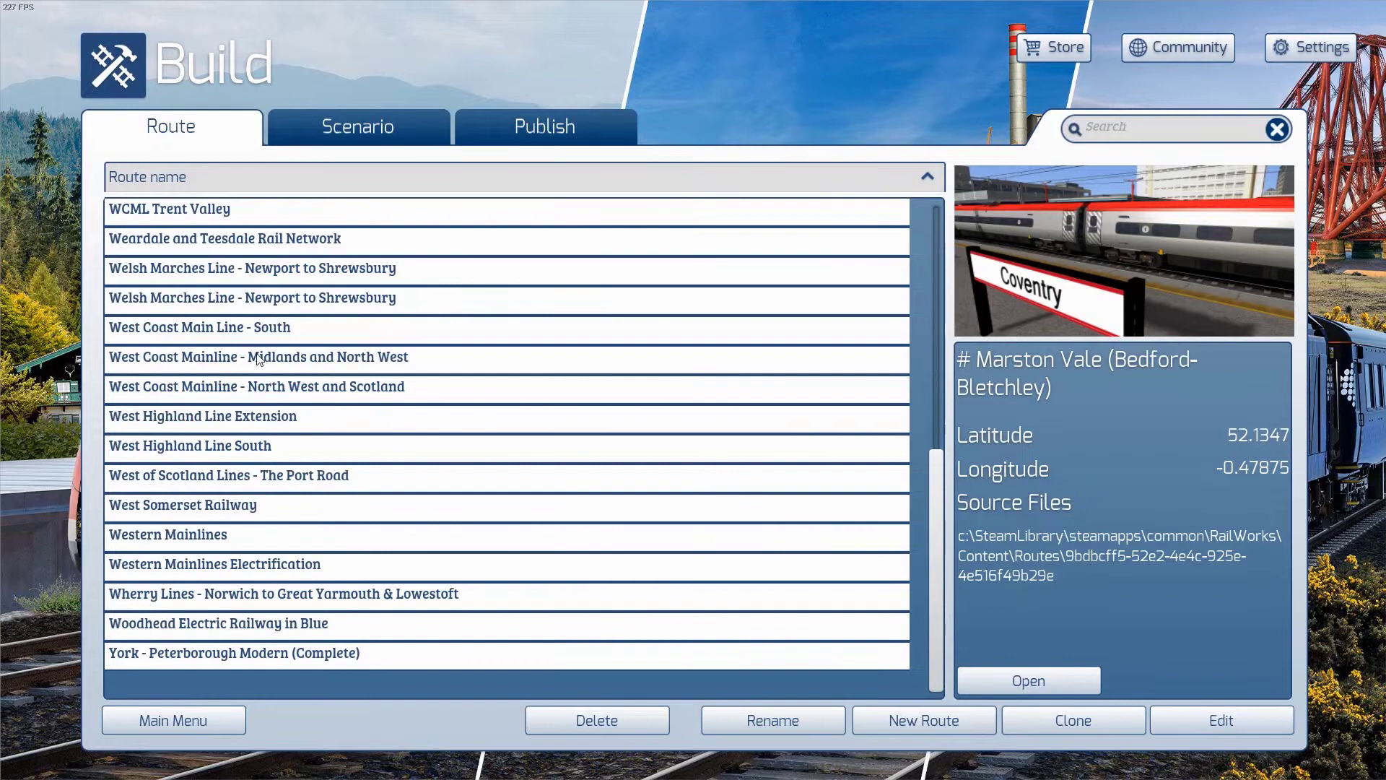
scroll(259, 358, up, 2)
scroll(260, 359, up, 2)
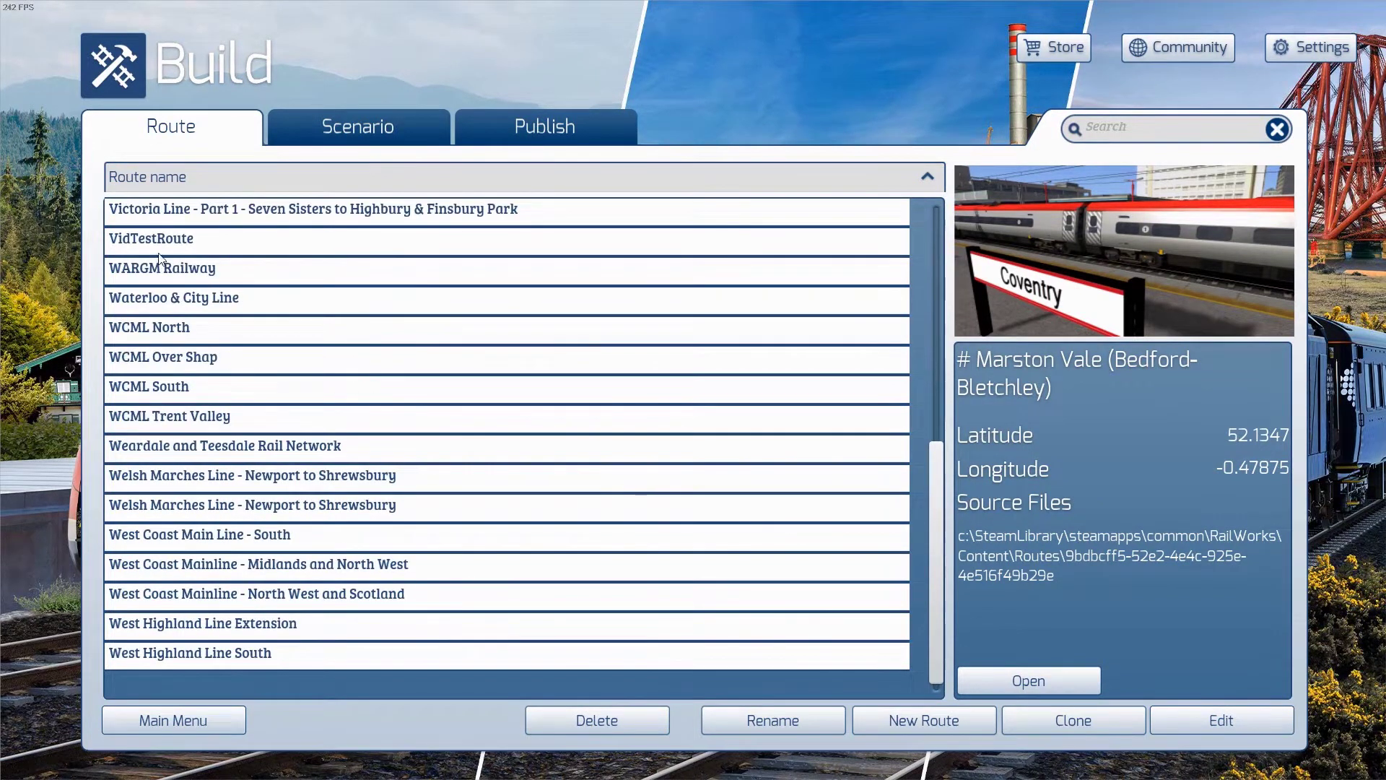
click(163, 246)
click(1222, 721)
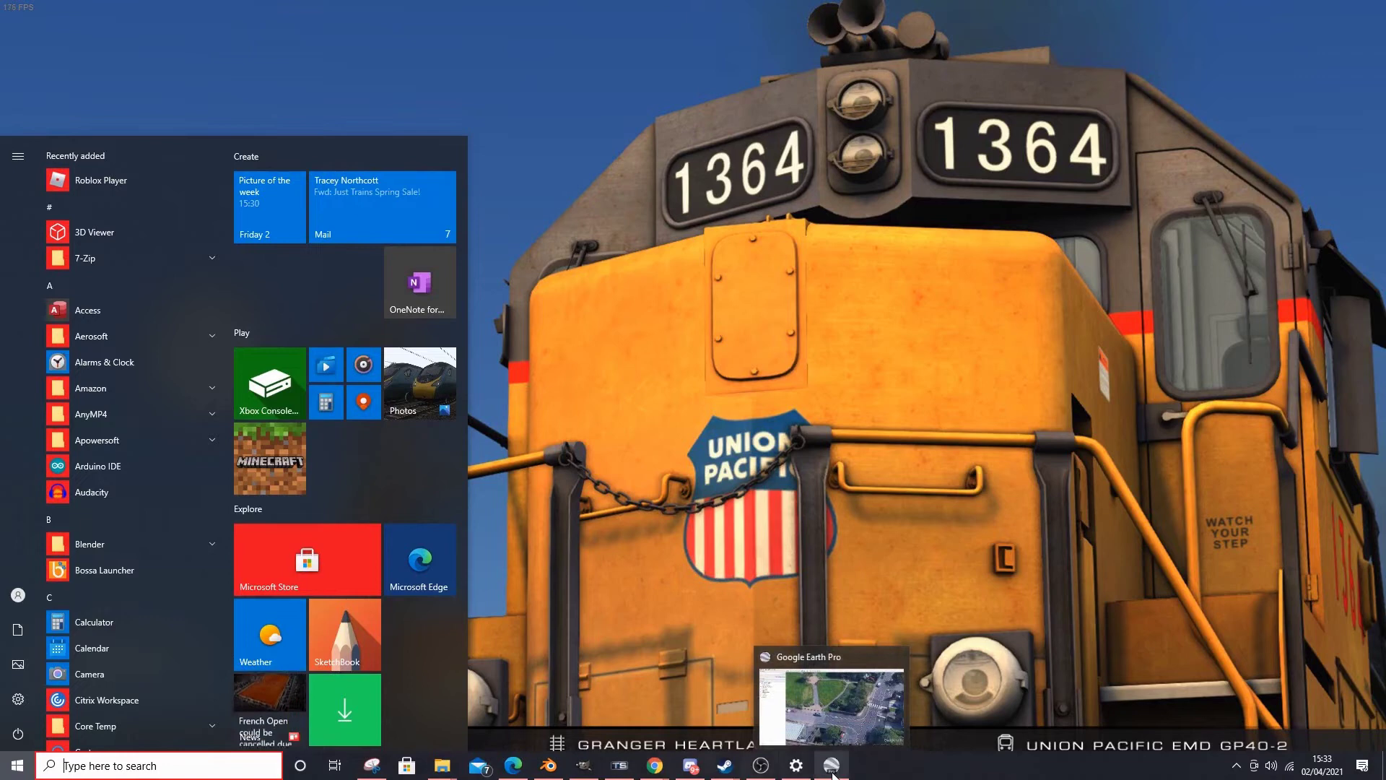
- Switch to the Edge browser and examine the iCloud reference photos of the street name sign from several angles
click(511, 715)
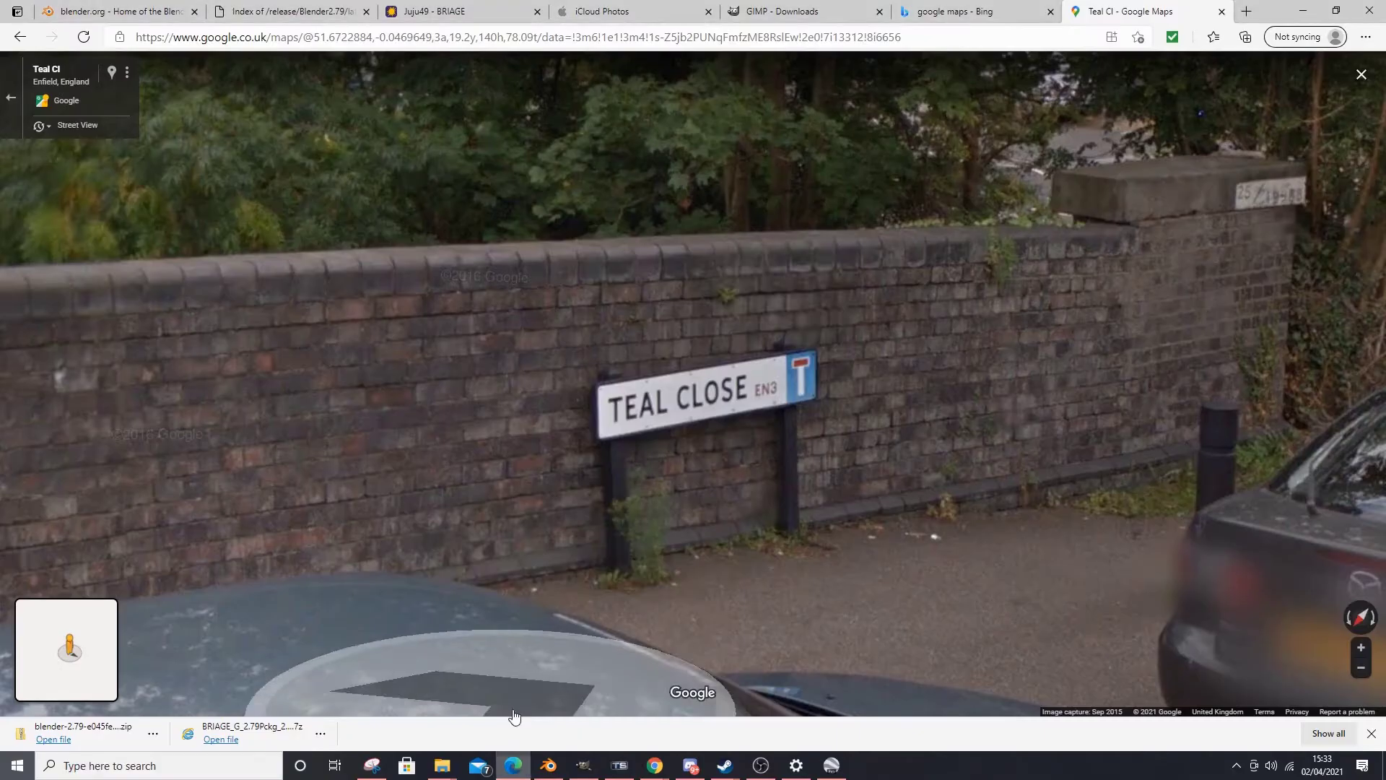
click(598, 11)
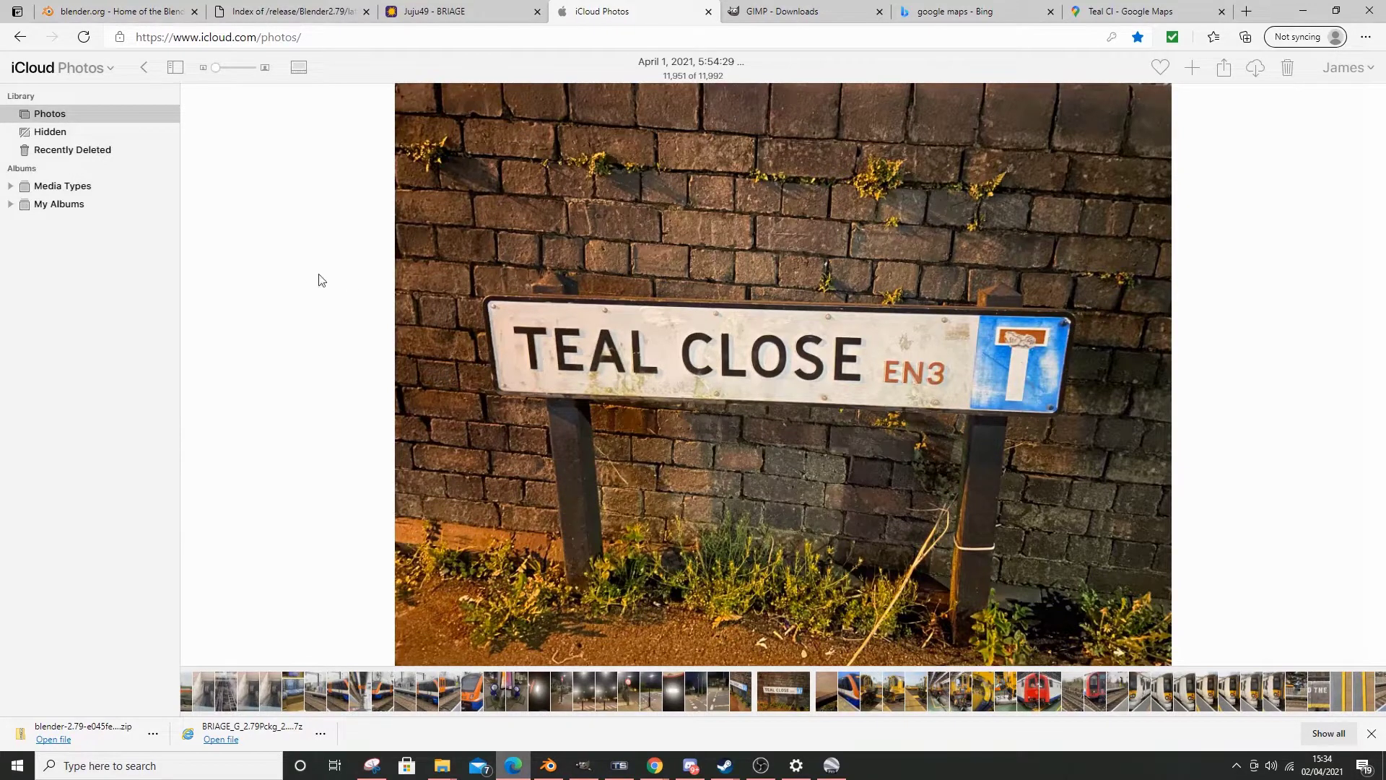
click(226, 375)
click(264, 402)
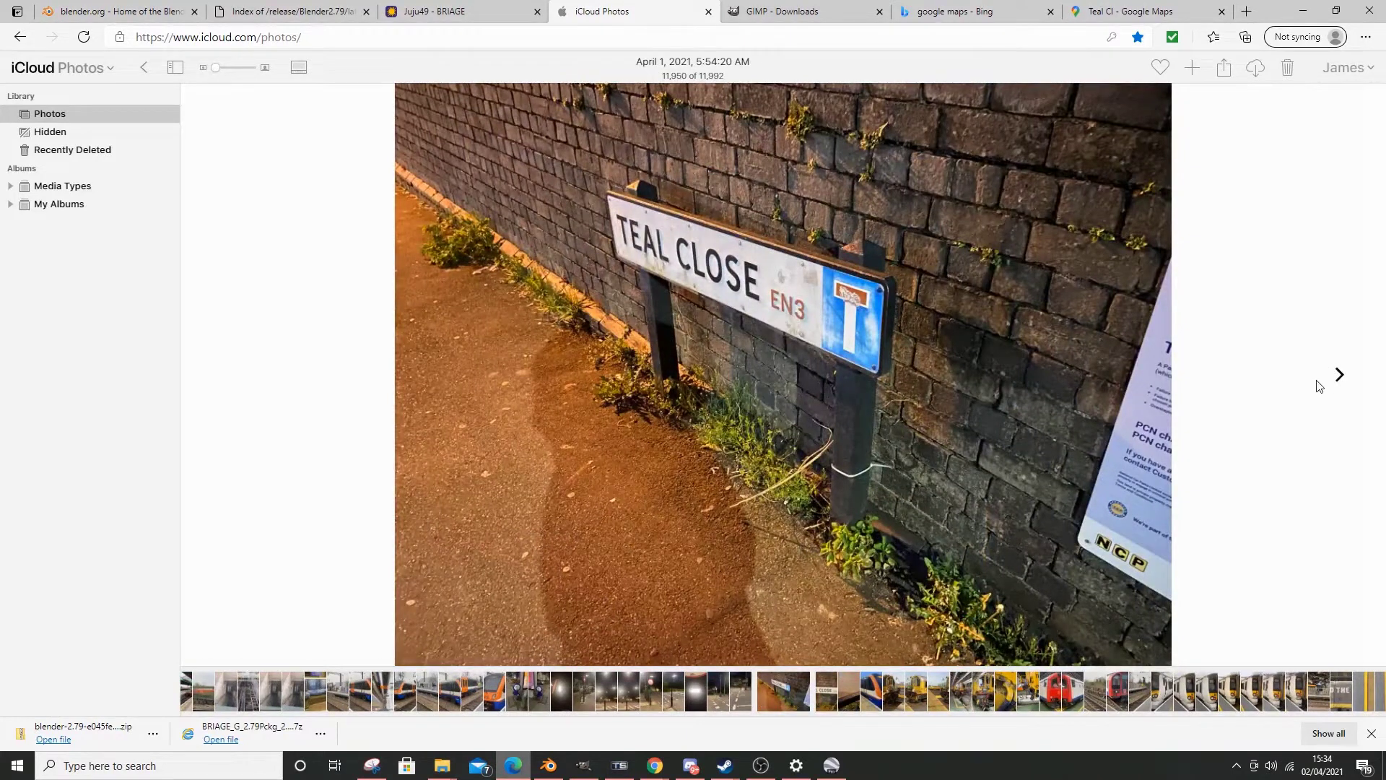
click(1338, 376)
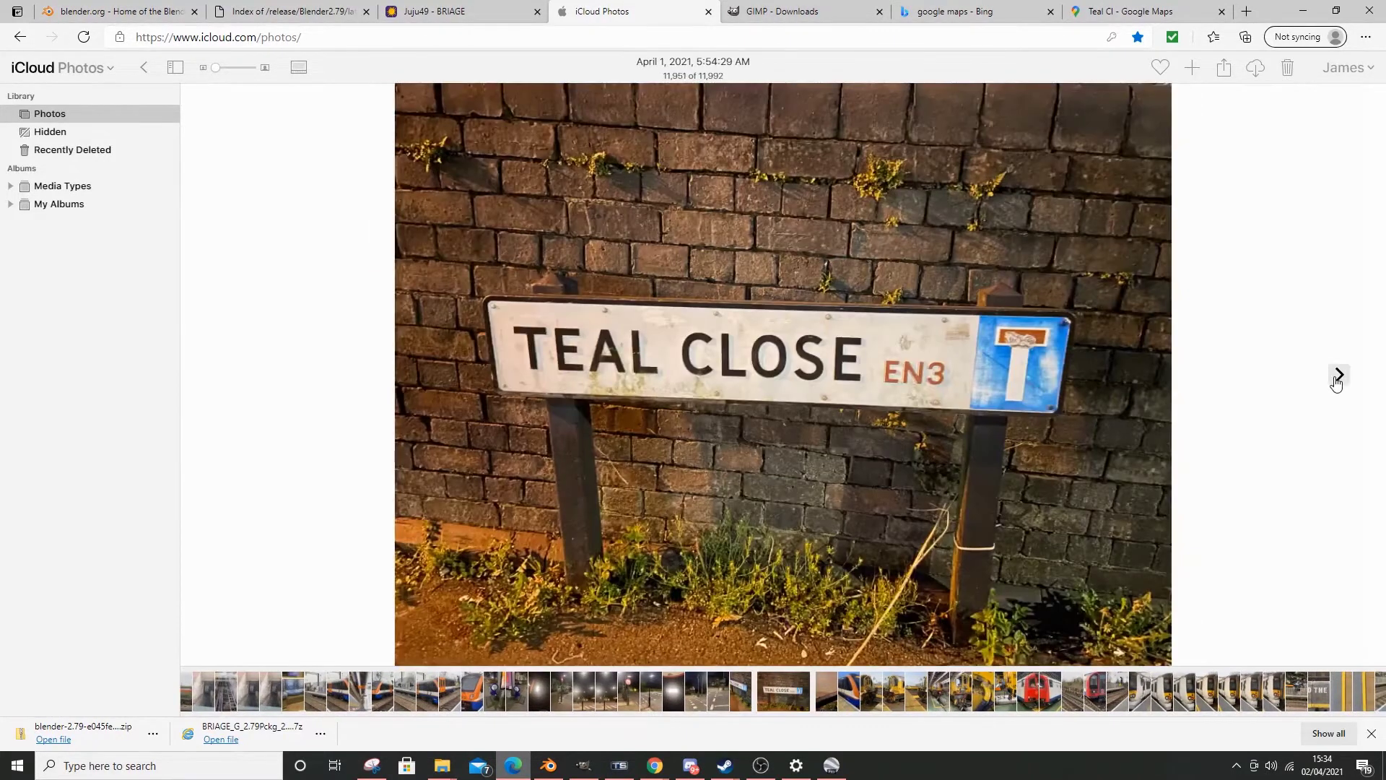
click(1338, 376)
click(1337, 376)
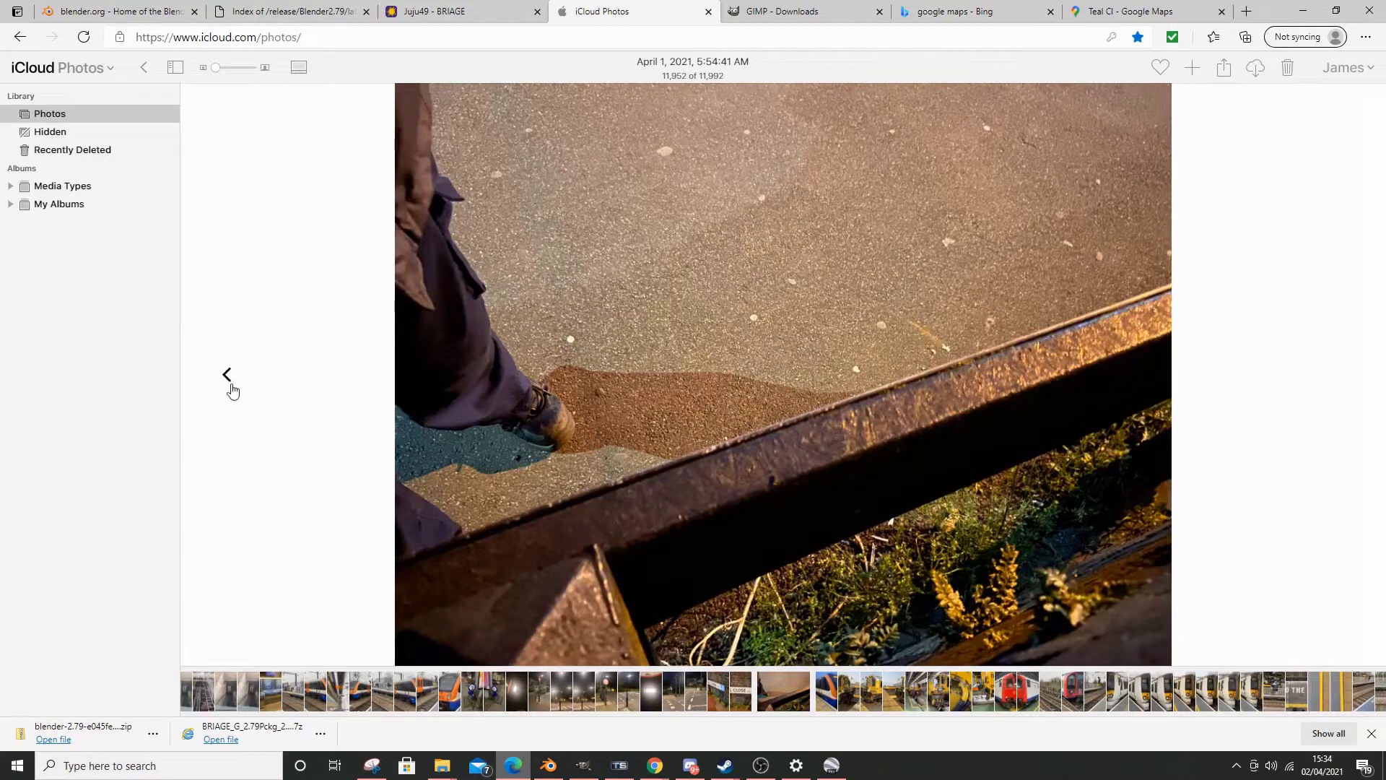
click(230, 387)
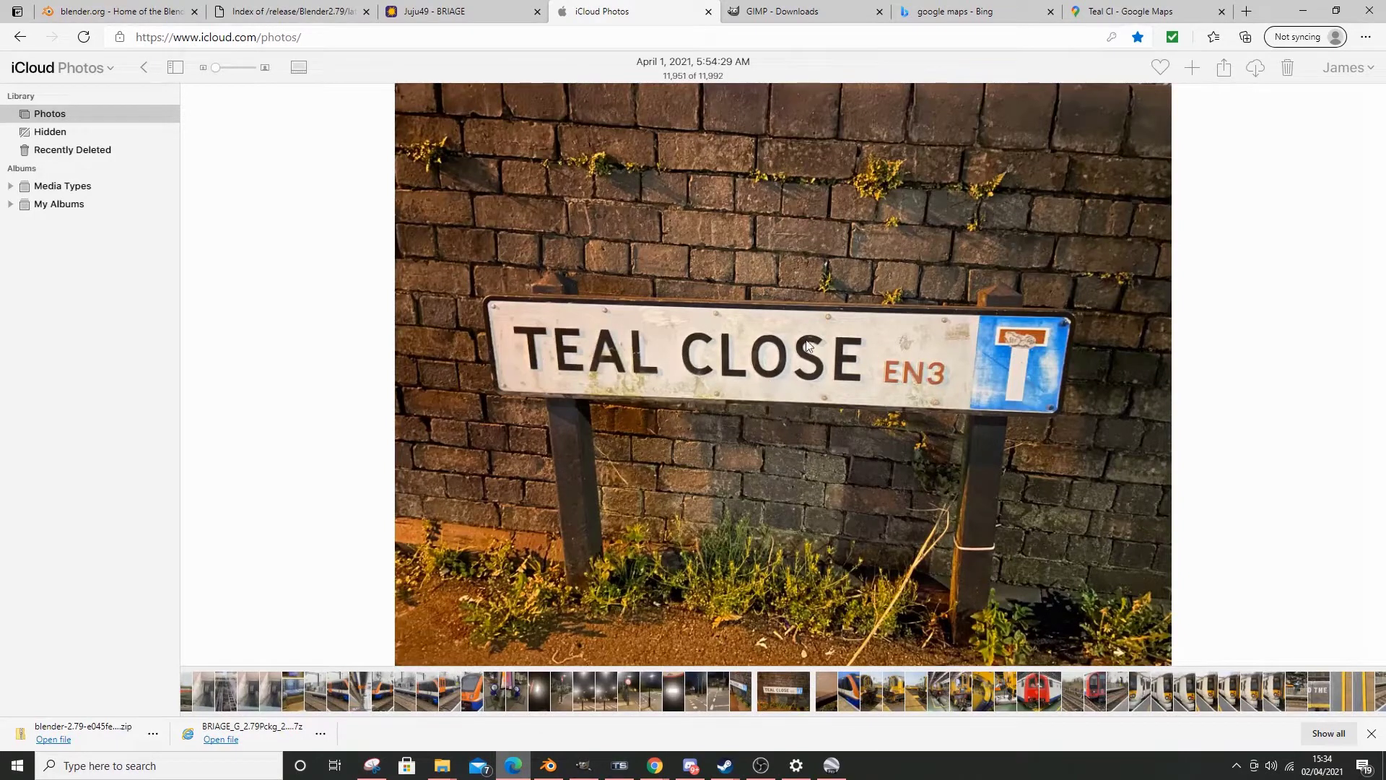
- Examine the street name sign and its surroundings in Google Maps Street View
click(1145, 9)
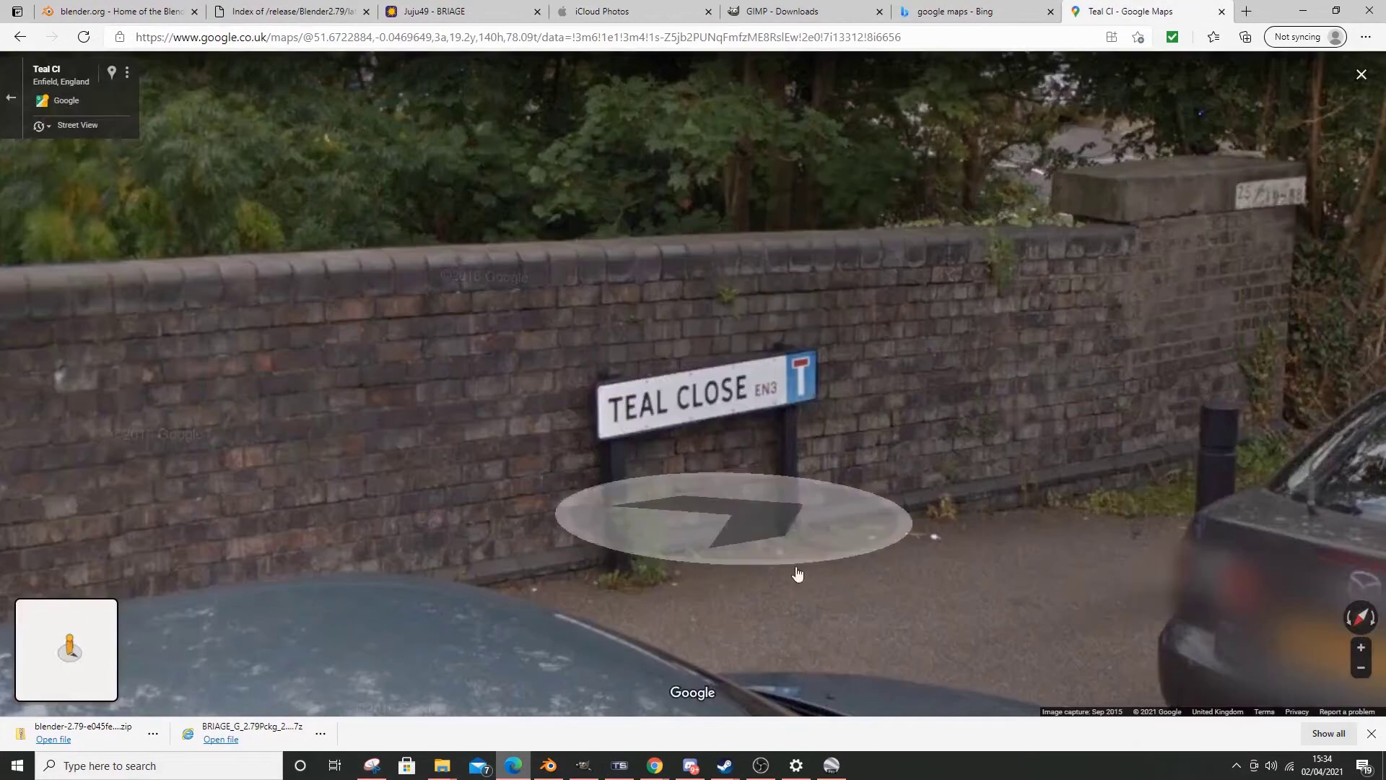
drag(743, 510, 476, 466)
scroll(489, 486, down, 5)
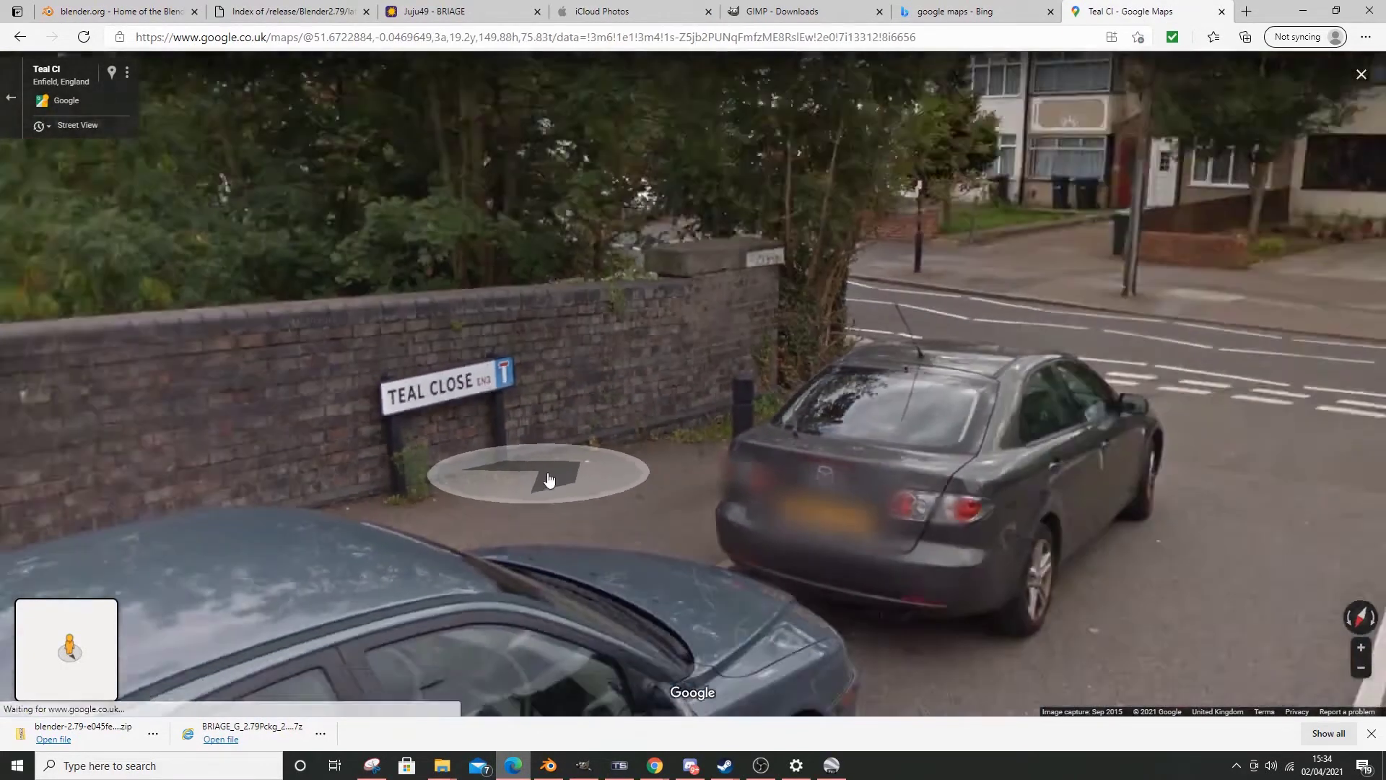
drag(549, 554, 742, 394)
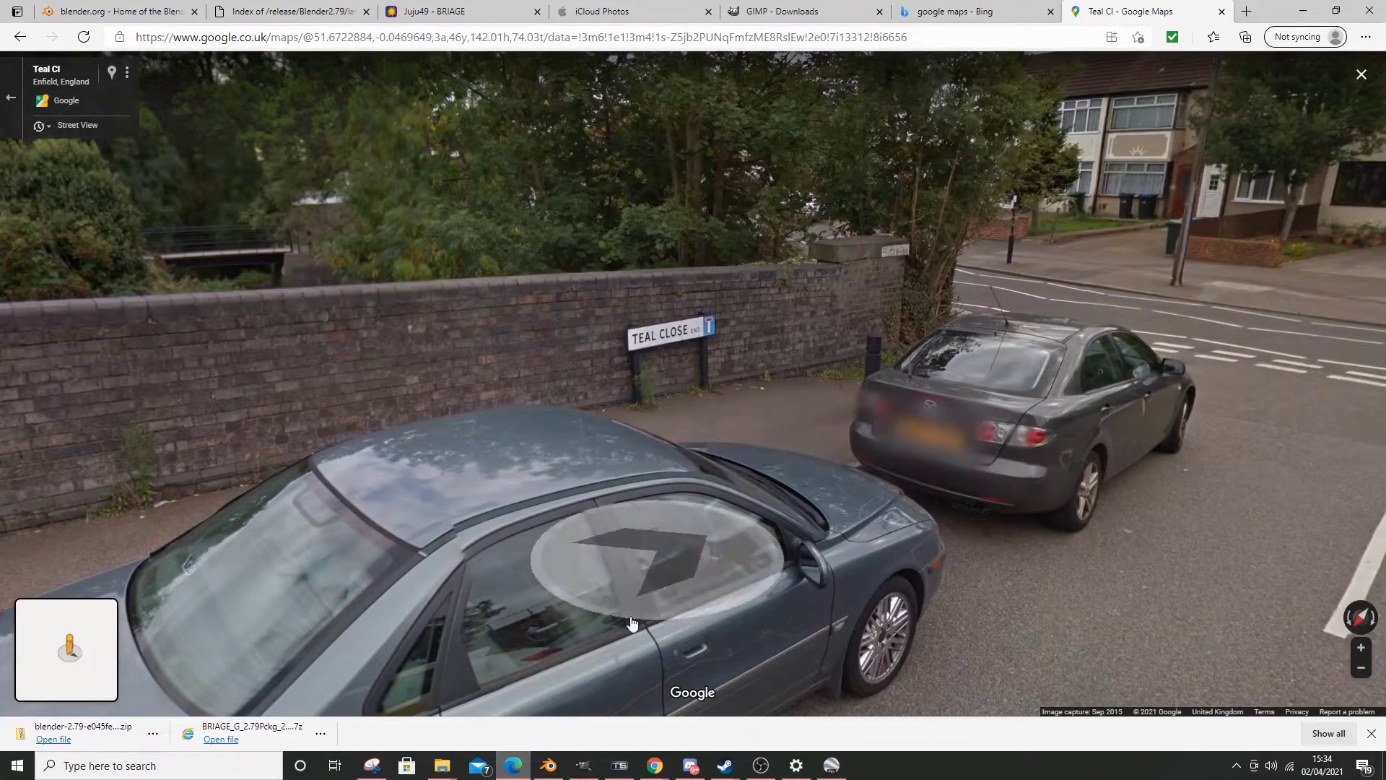
- Switch back to Train Simulator and select Assistant Ruler among the miscellaneous scenery assets
mouse_move(615, 764)
click(610, 679)
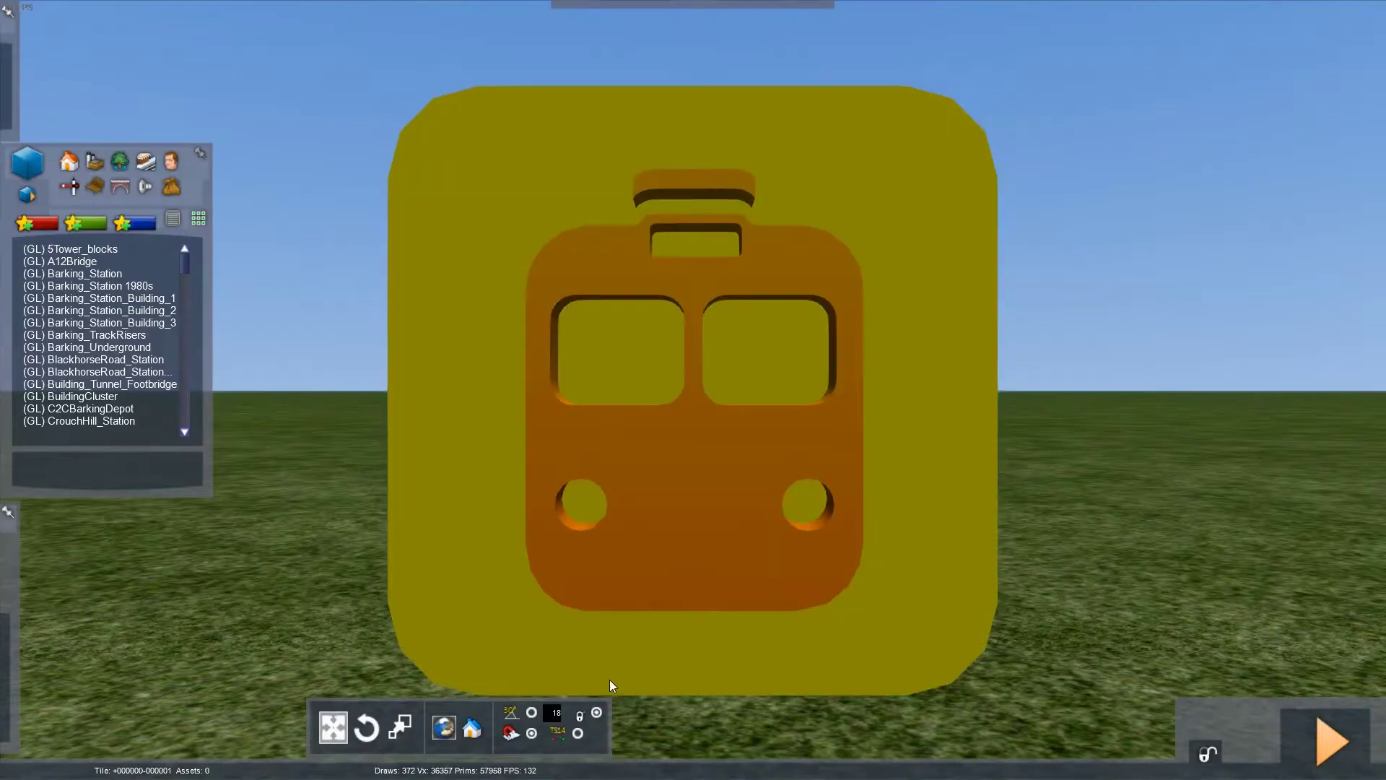
scroll(906, 504, up, 3)
scroll(906, 504, down, 5)
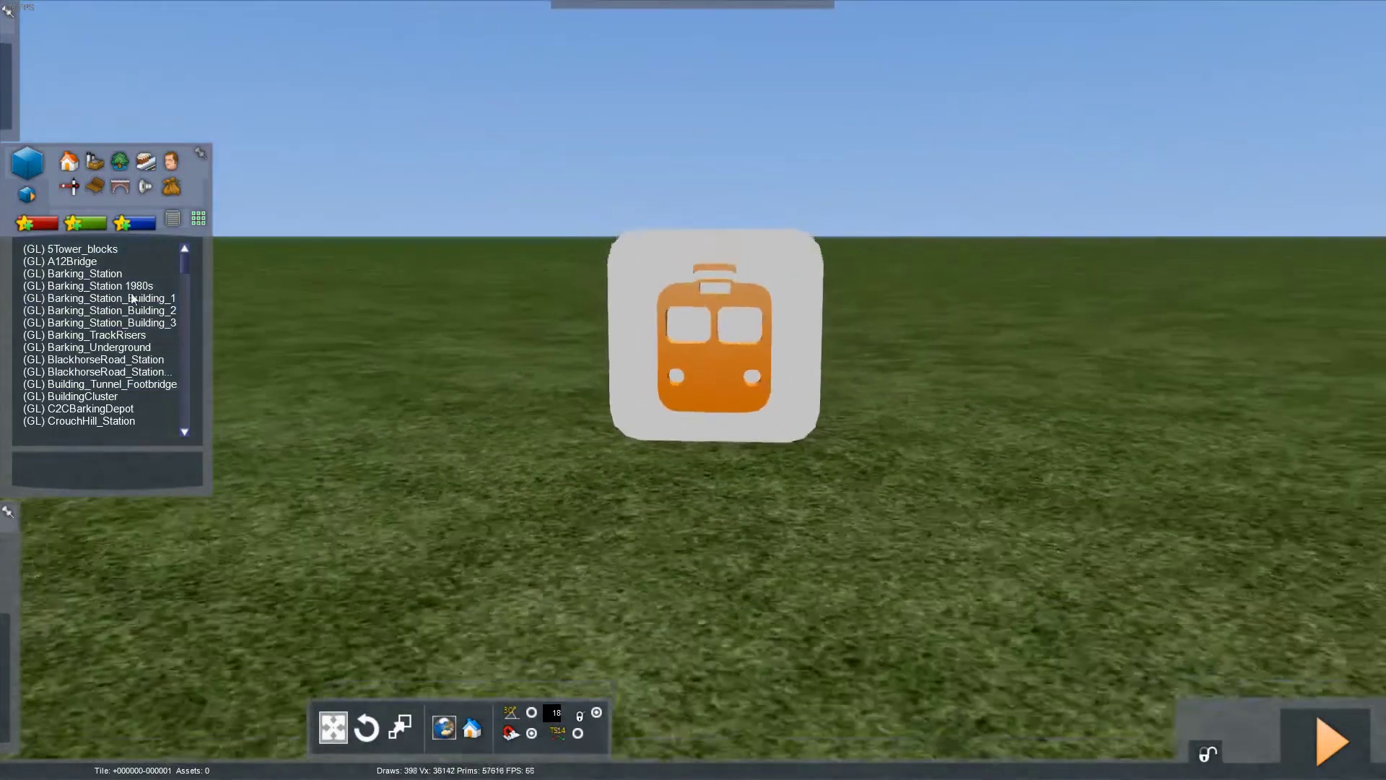
click(169, 186)
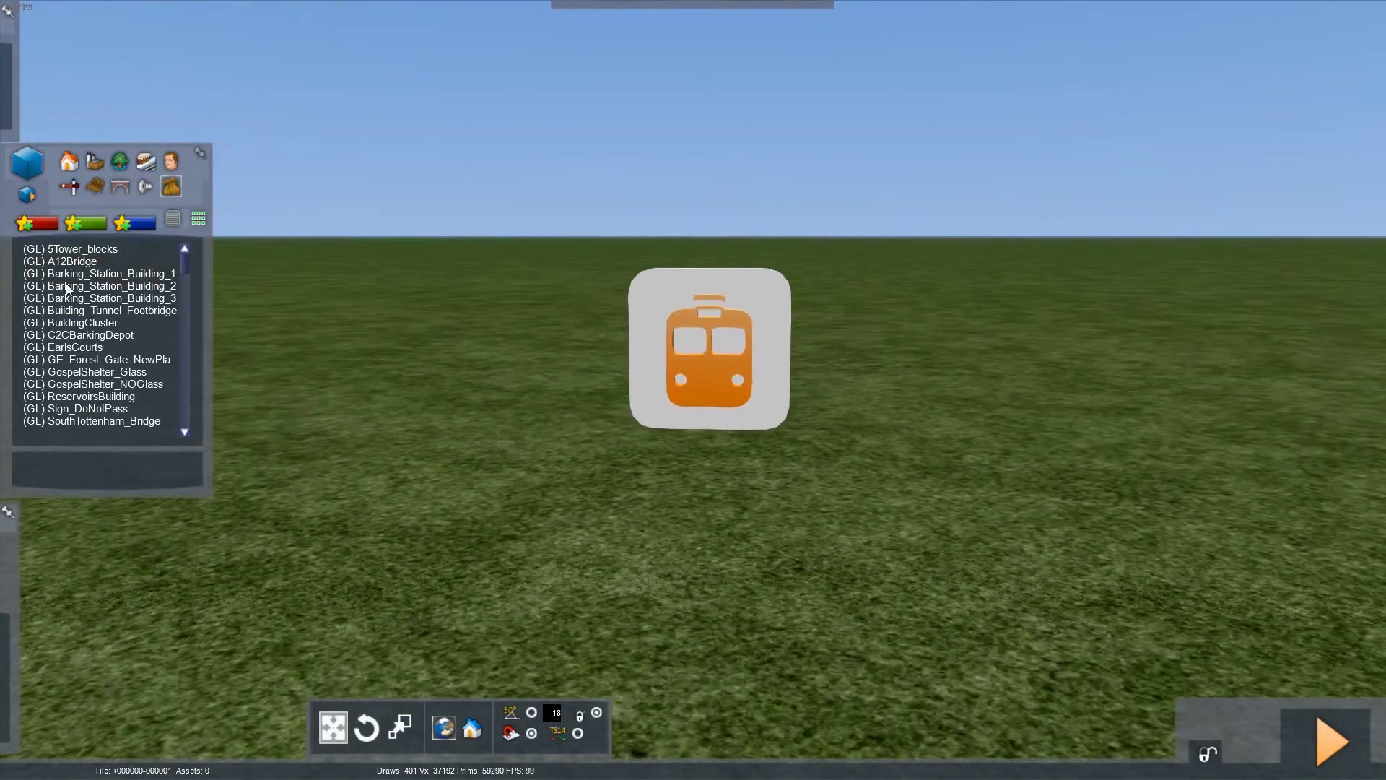
scroll(103, 275, down, 1)
click(95, 275)
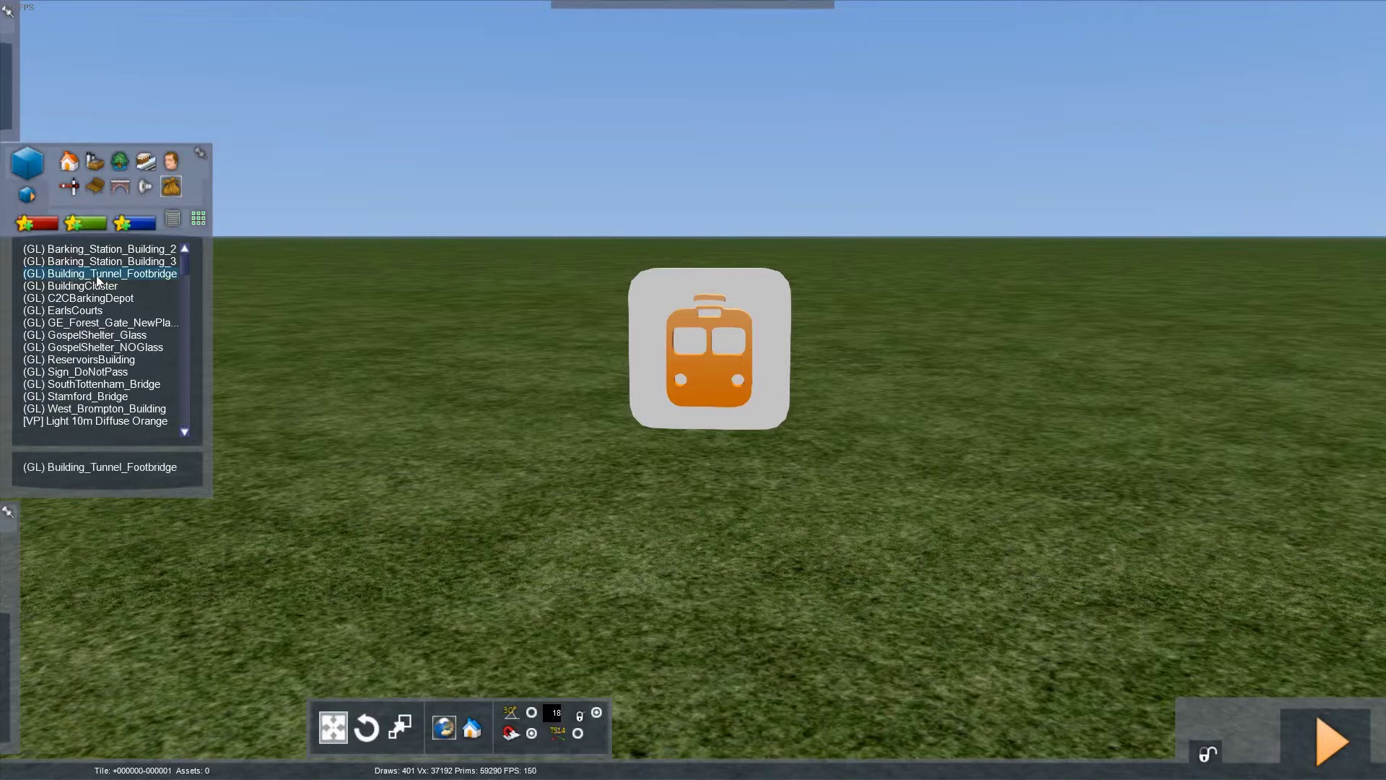
key(a)
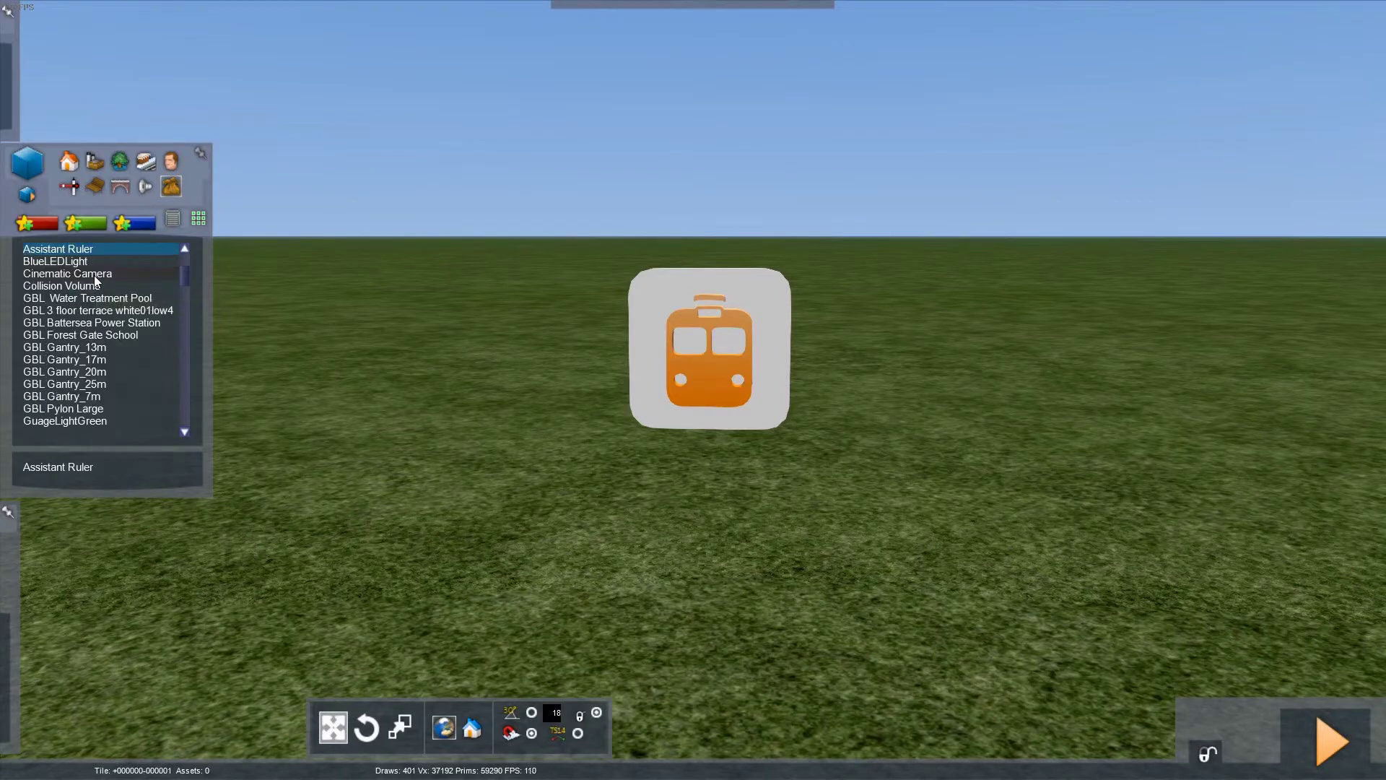
- Jump through the asset list to the entries starting with T and G, and return to Assistant Ruler
click(39, 372)
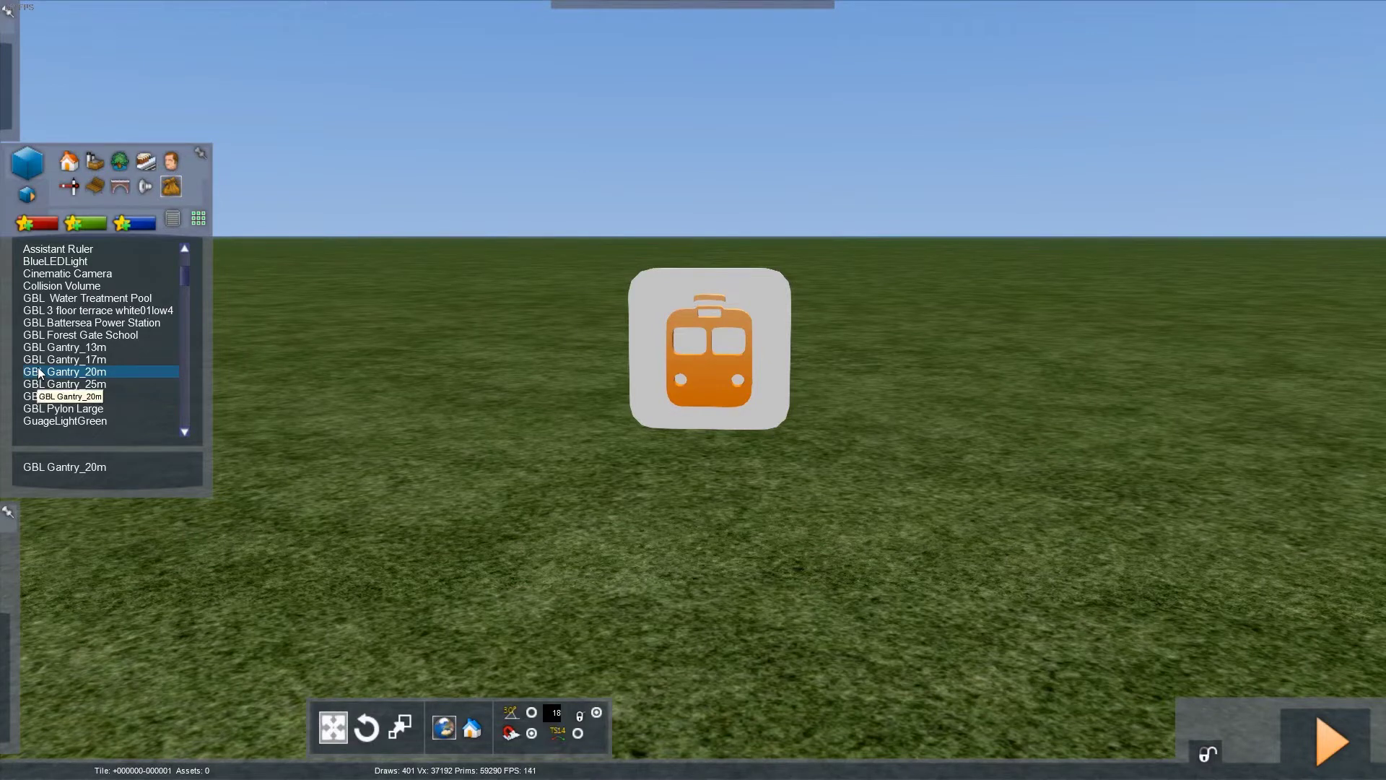
key(t)
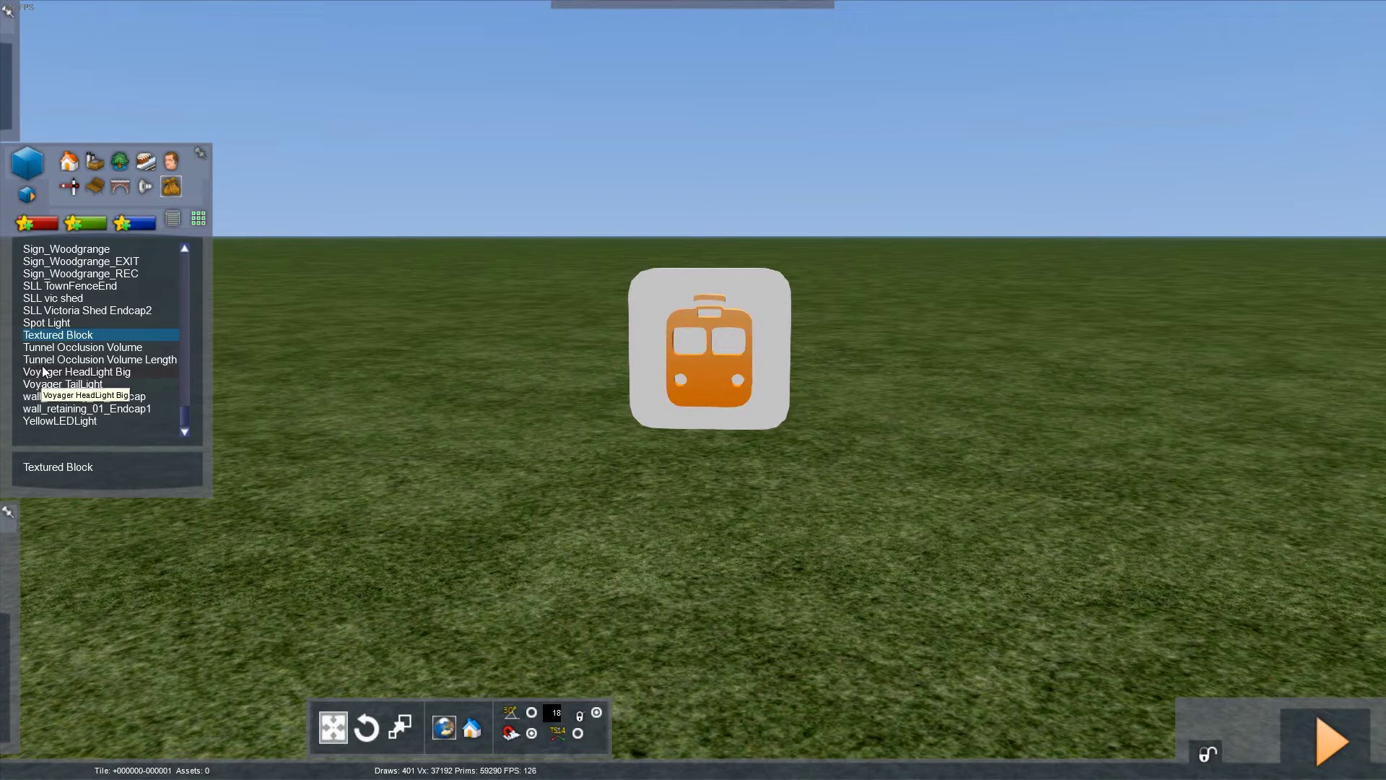
key(Down)
key(Down)
key(Home)
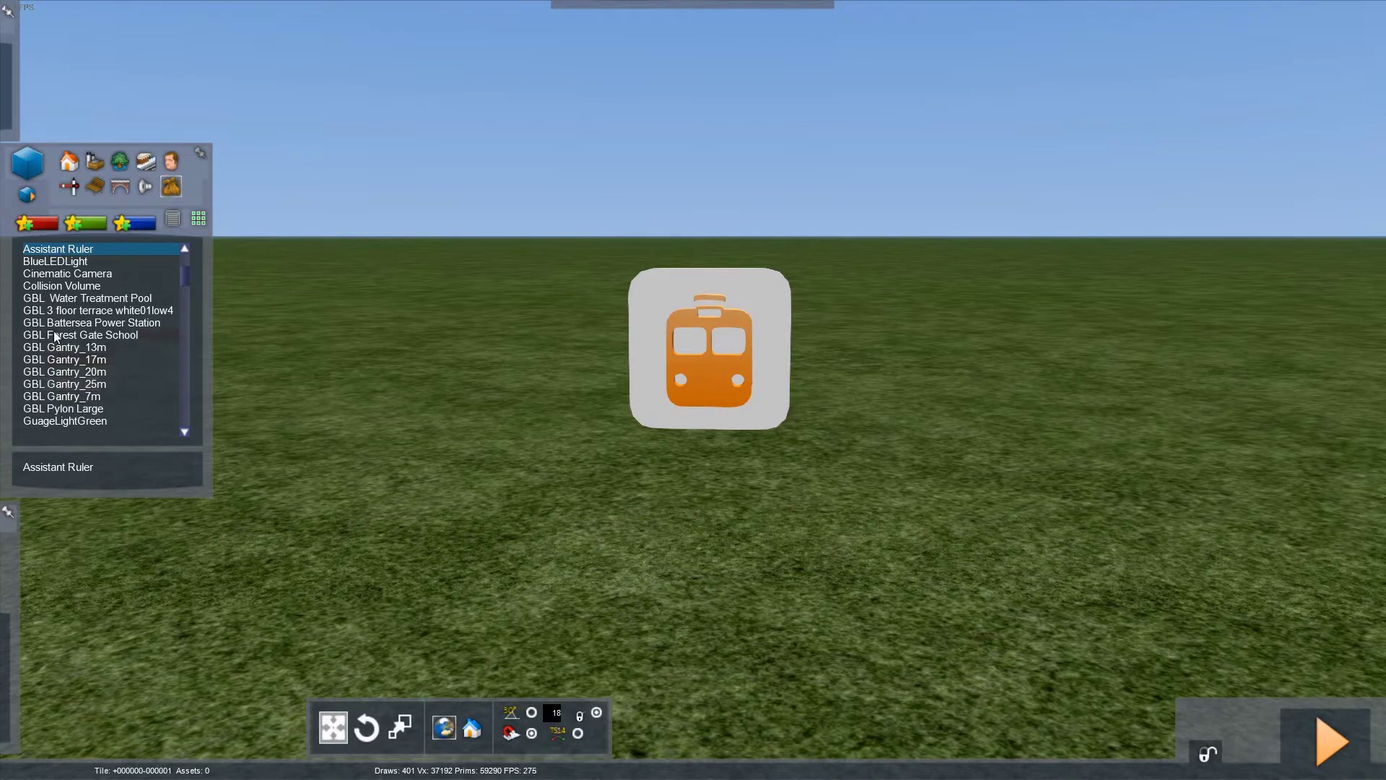
click(53, 334)
key(g)
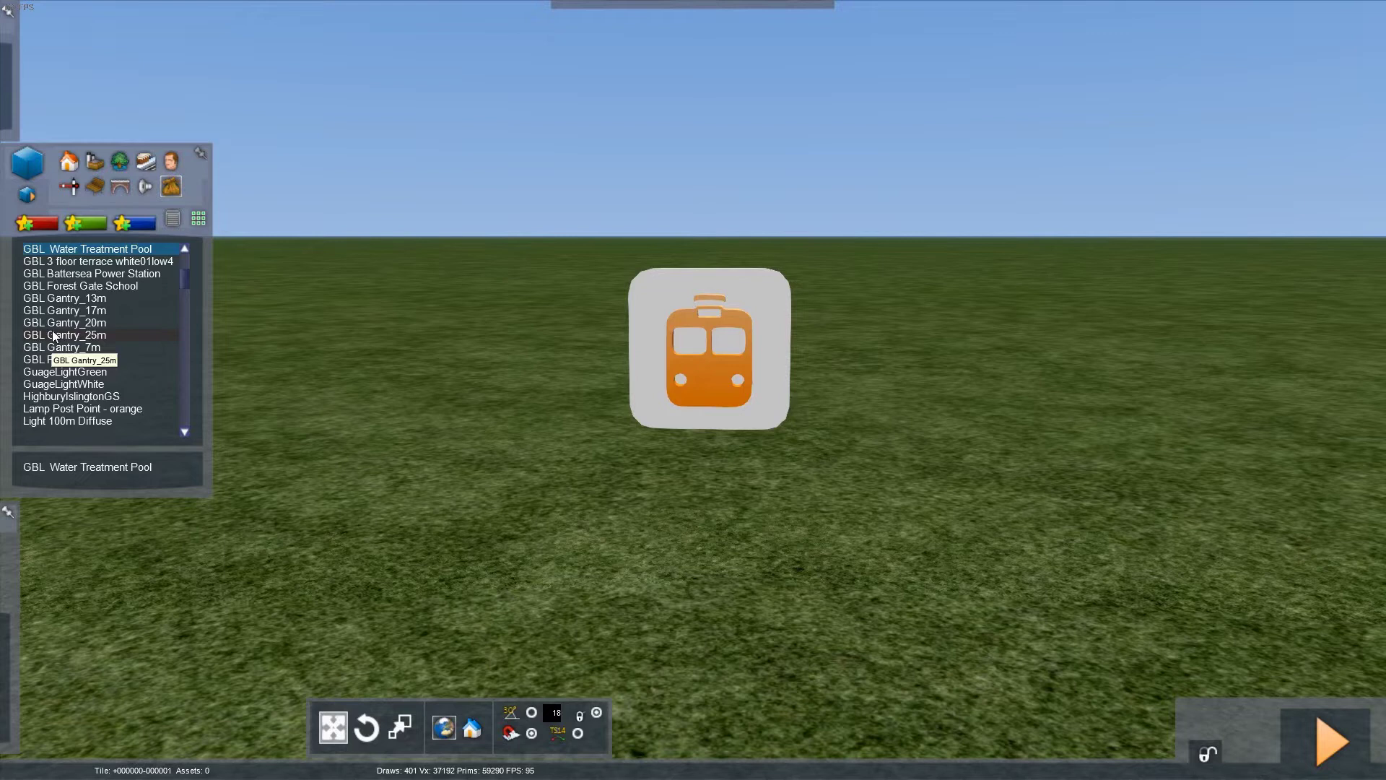
key(a)
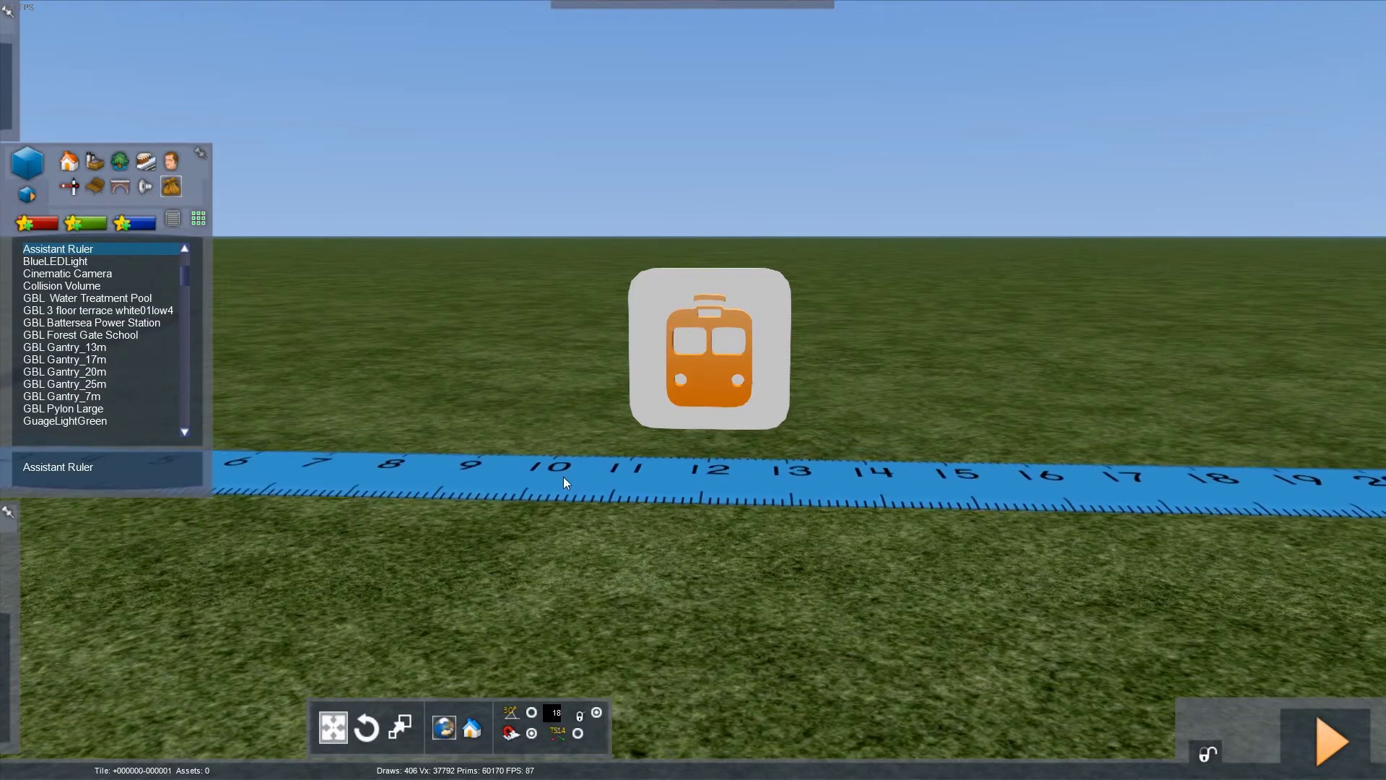
- Place the Assistant Ruler on the grass near the train marker and inspect its metre scale up close
right_drag(565, 483, 1018, 405)
key(Down)
click(765, 445)
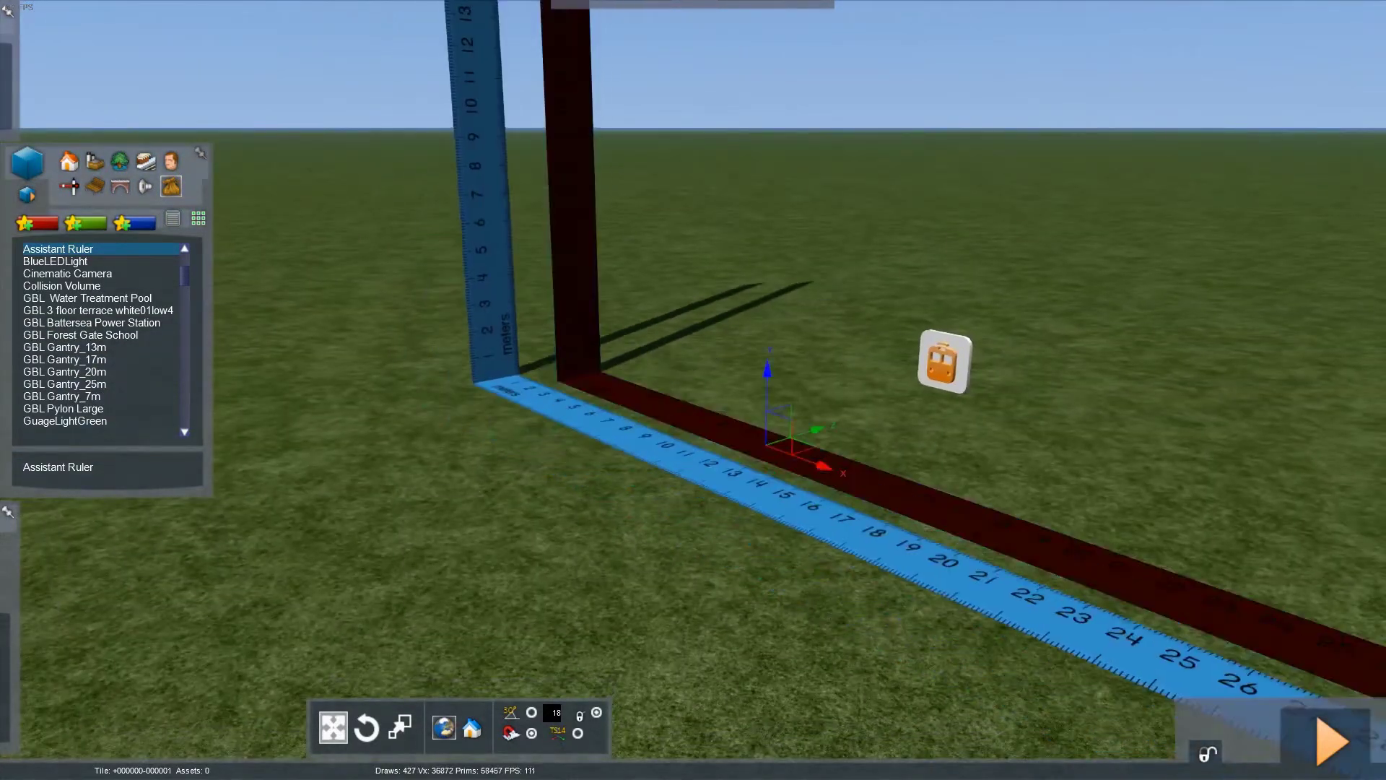
right_drag(545, 471, 347, 498)
key(Left)
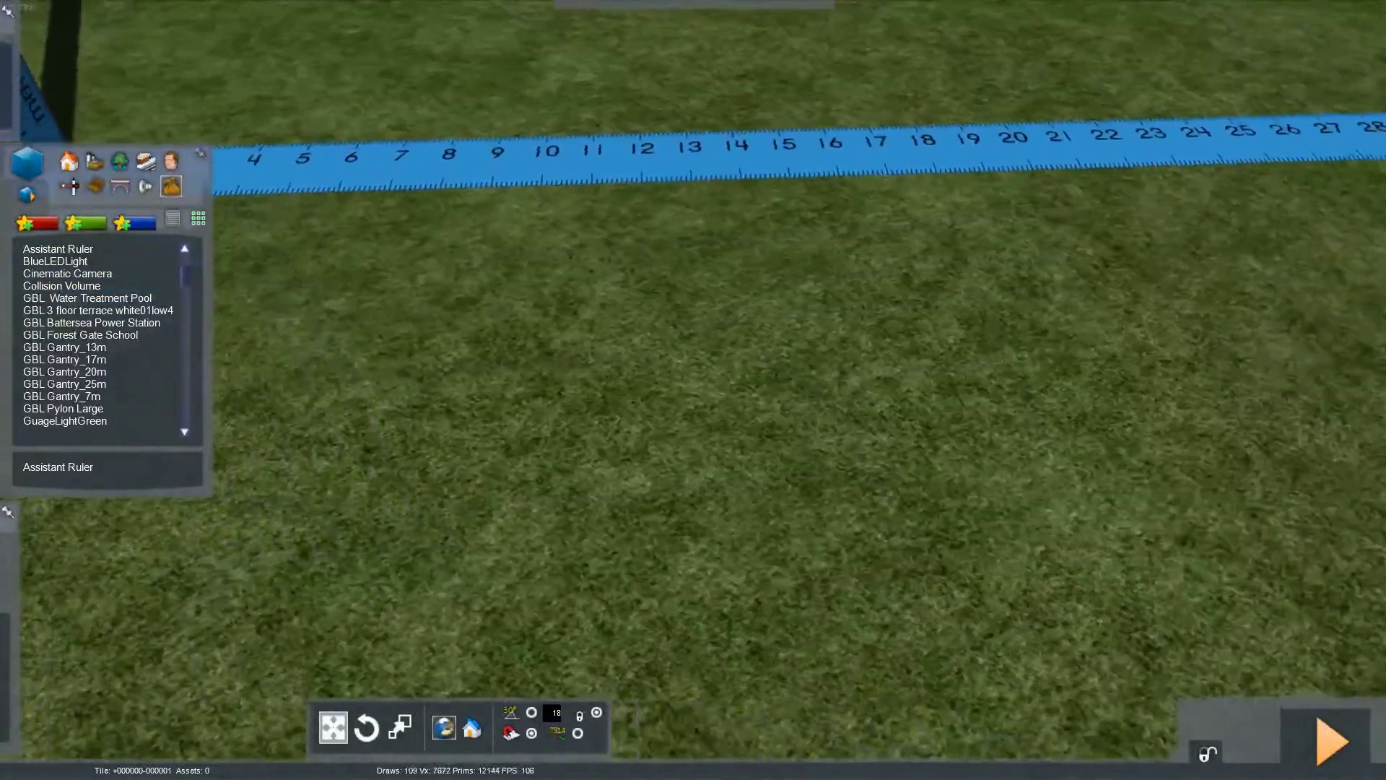
mouse_move(63, 103)
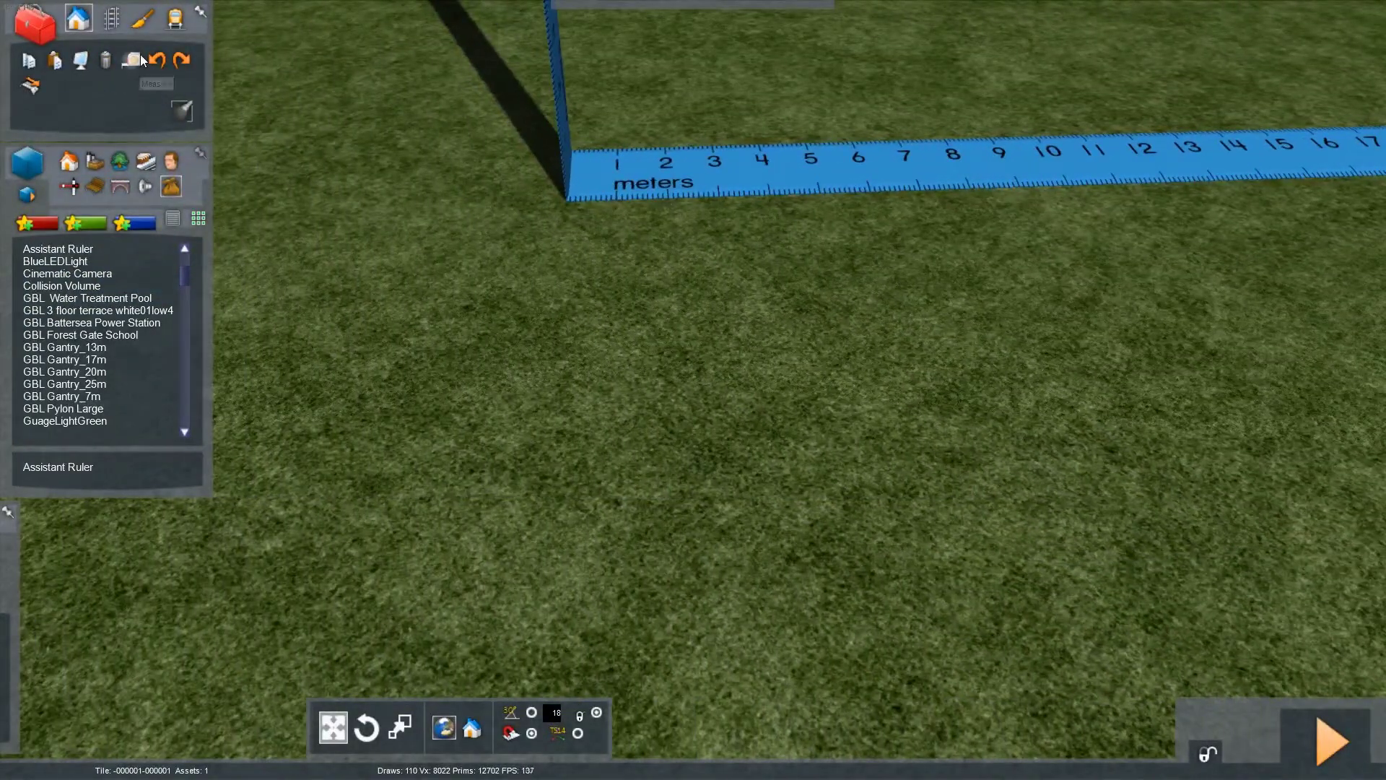
- Measure along the ruler's horizontal scale from its zero end to the 31 metre mark and beyond, then return to the ruler
click(133, 60)
key(Up)
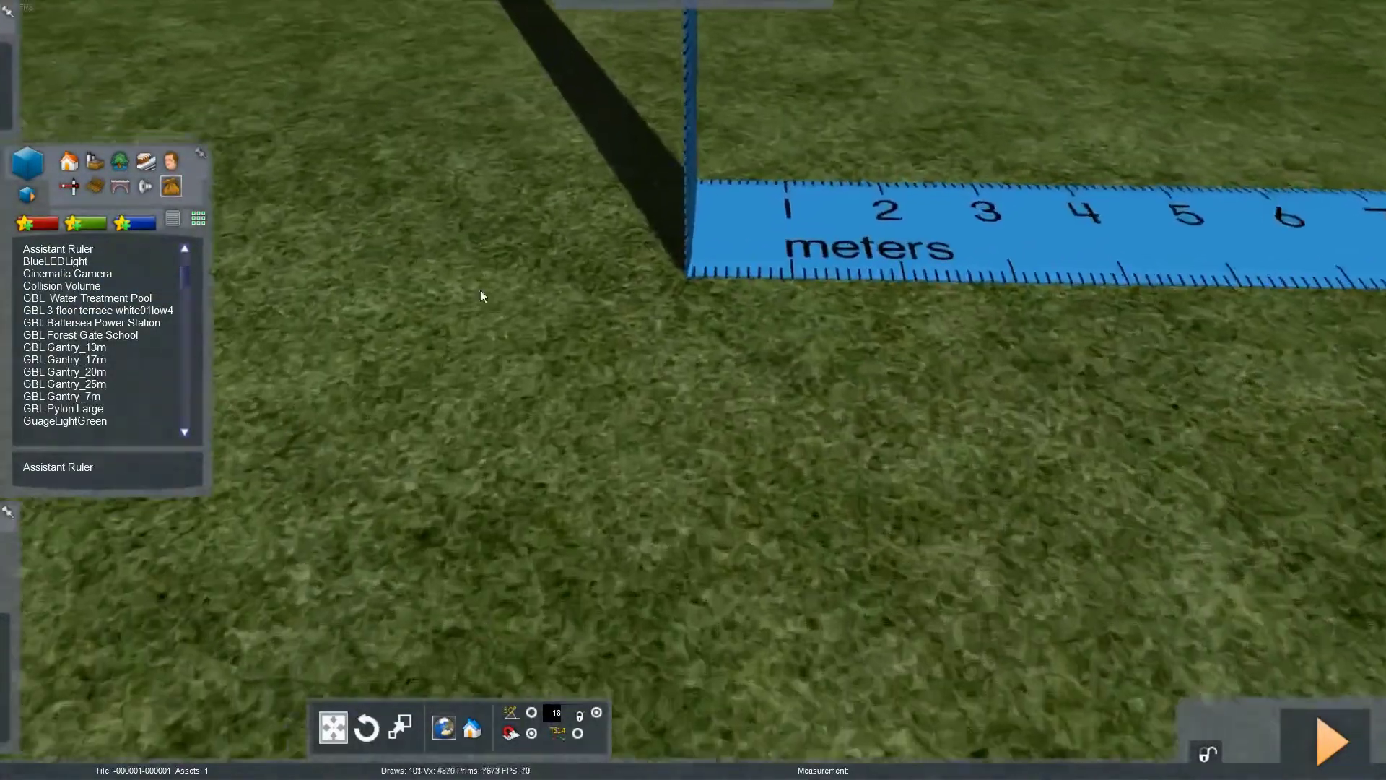
click(680, 244)
key(Right)
drag(735, 262, 756, 407)
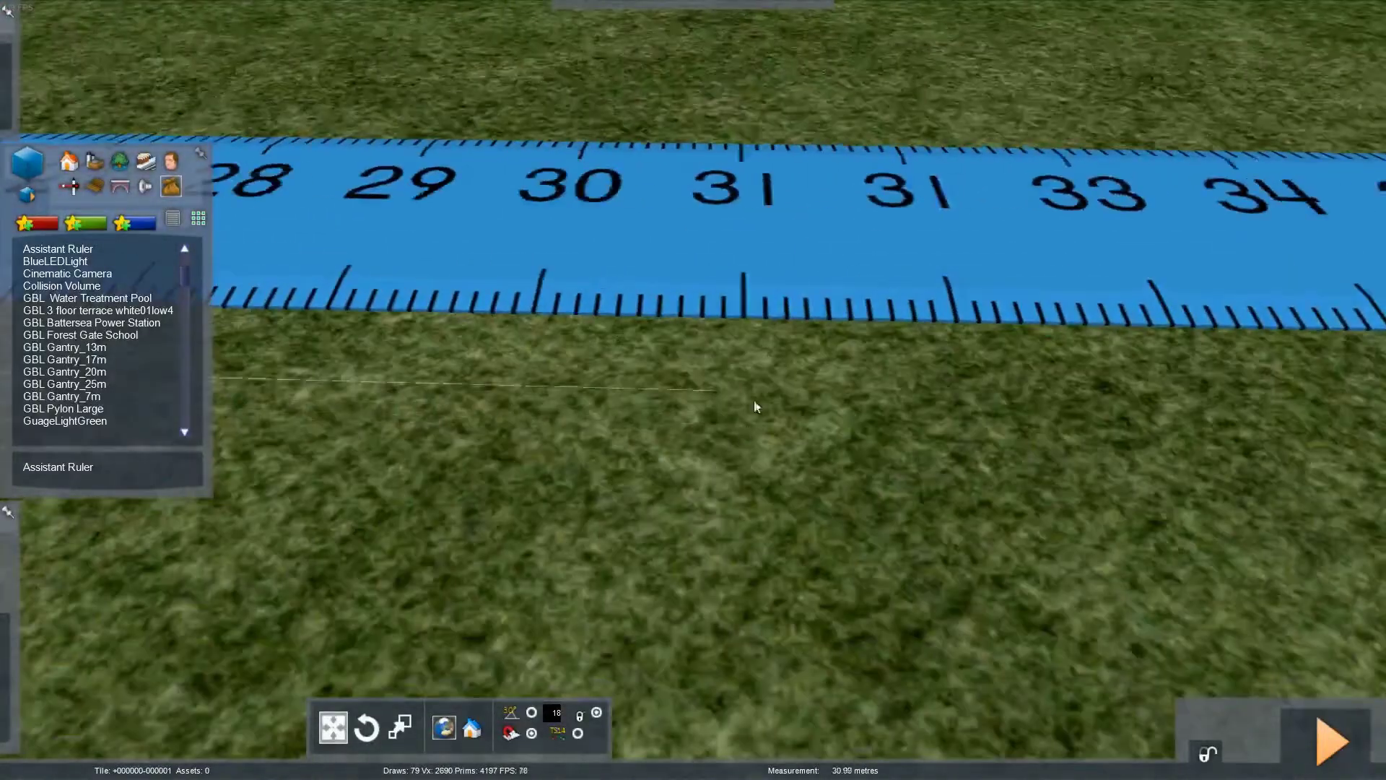
key(Down)
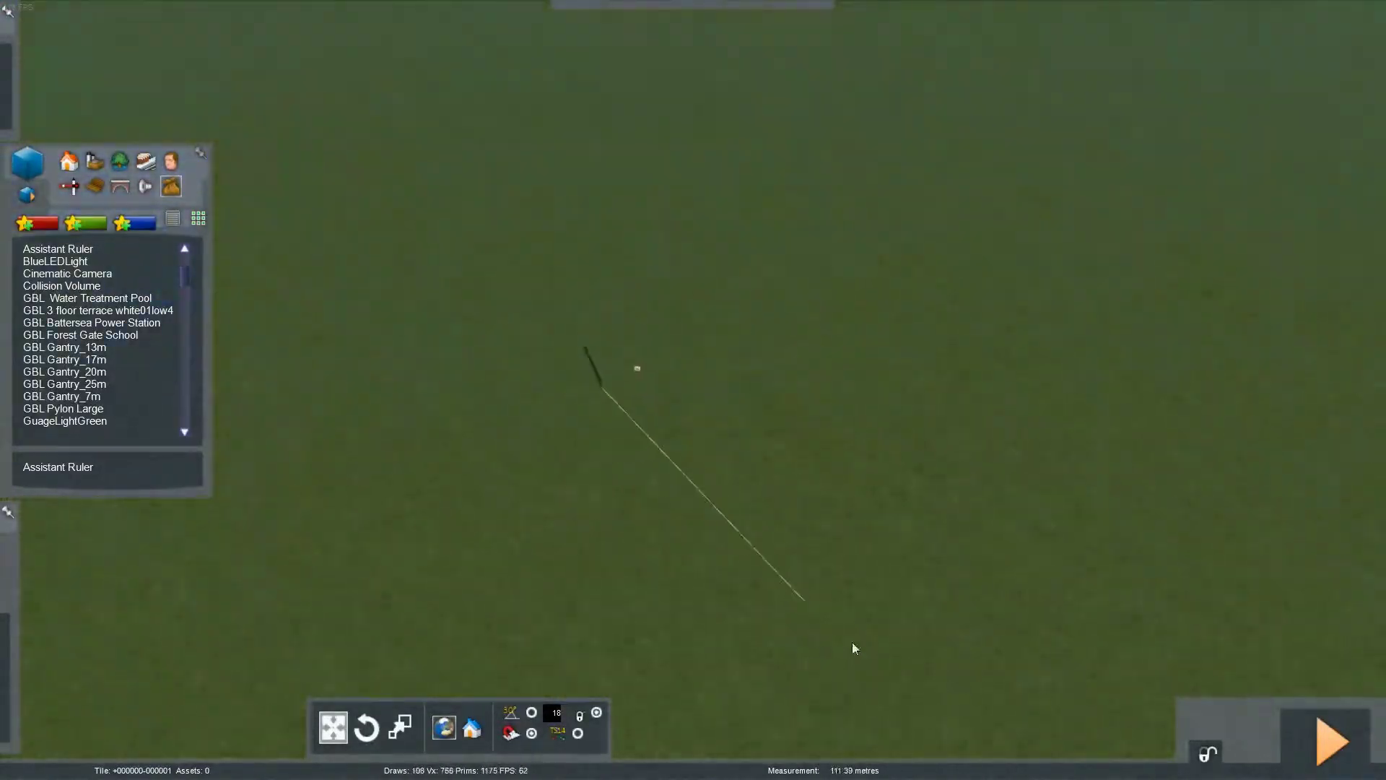
key(Right)
key(Left)
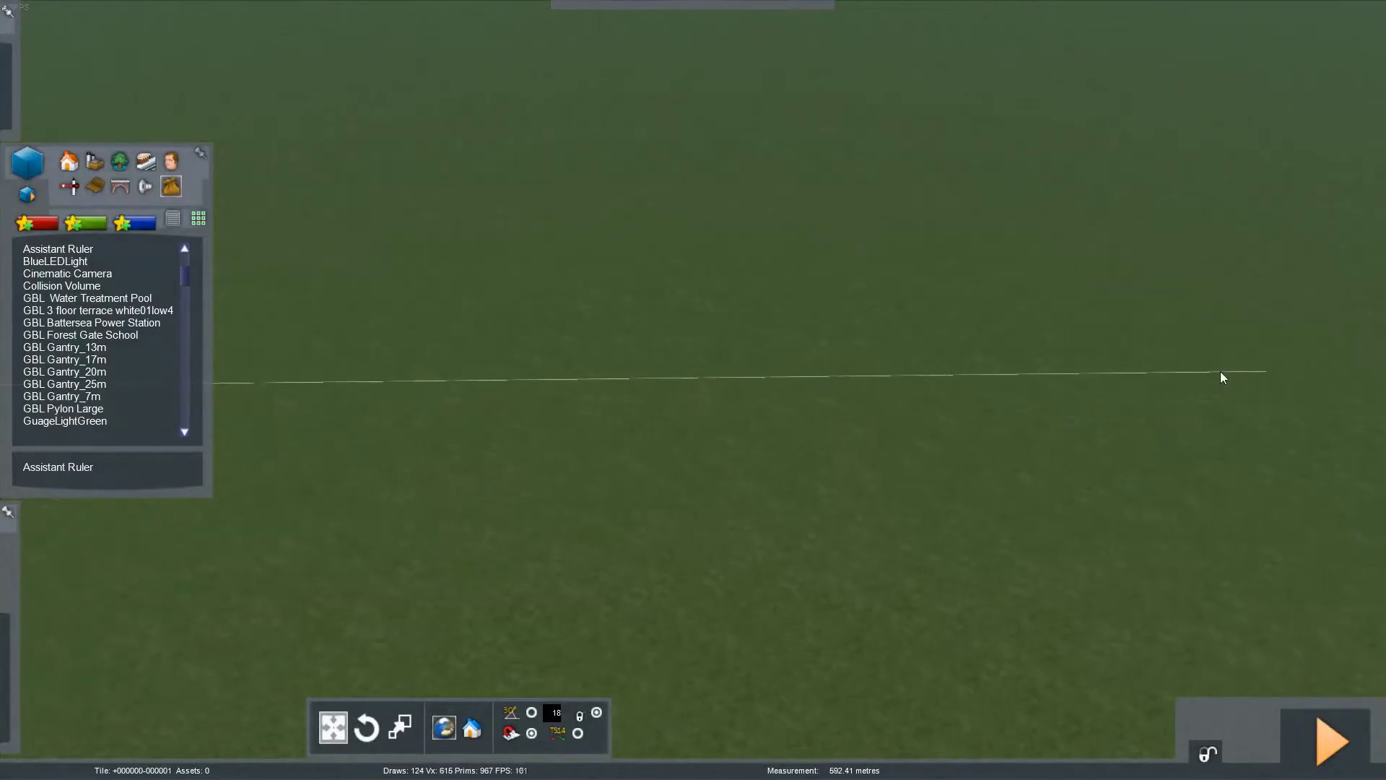
key(Up)
right_drag(1166, 383, 1047, 303)
right_drag(931, 486, 1027, 526)
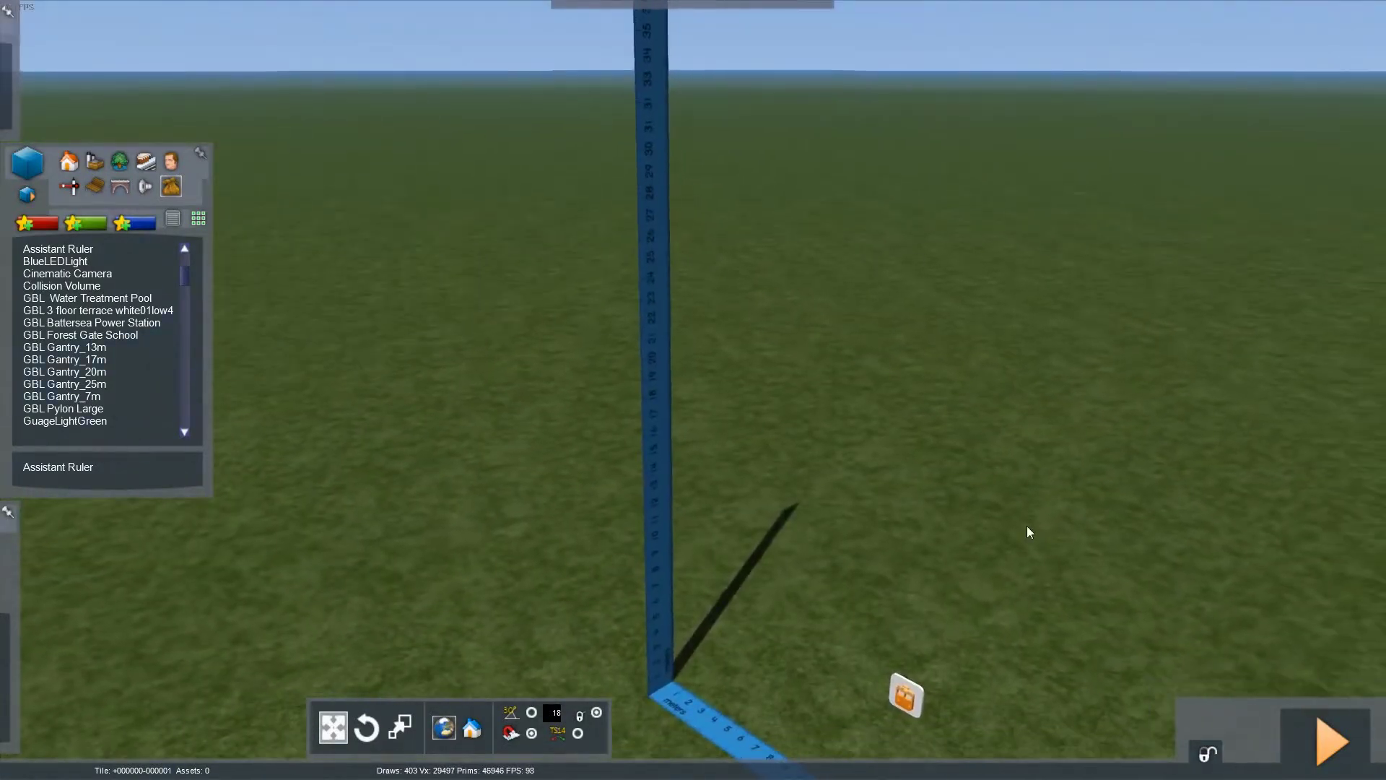
- Duplicate the Assistant Ruler and place the copy end to end with the original at its 60 metre mark
mouse_move(1, 168)
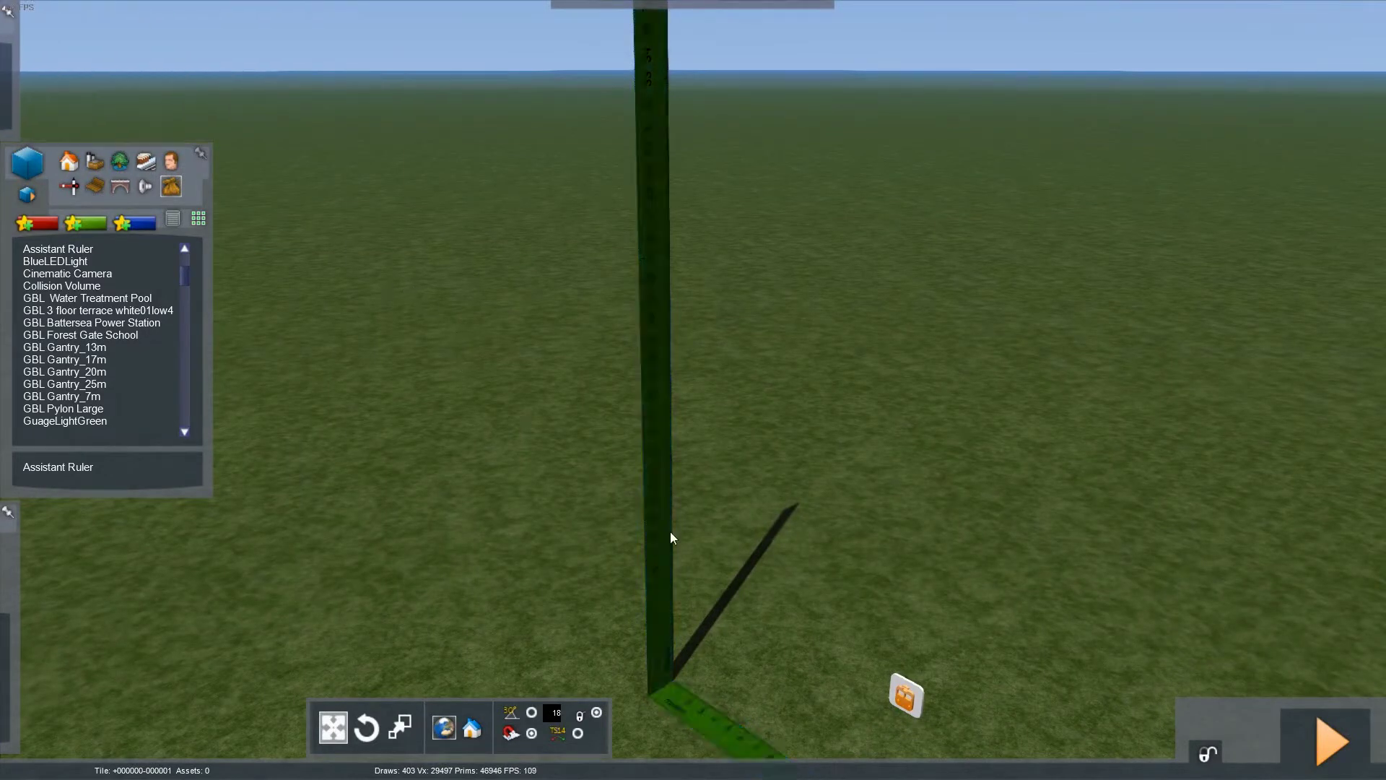
right_drag(770, 496, 756, 303)
key(Up)
key(Up)
key(Up)
key(Down)
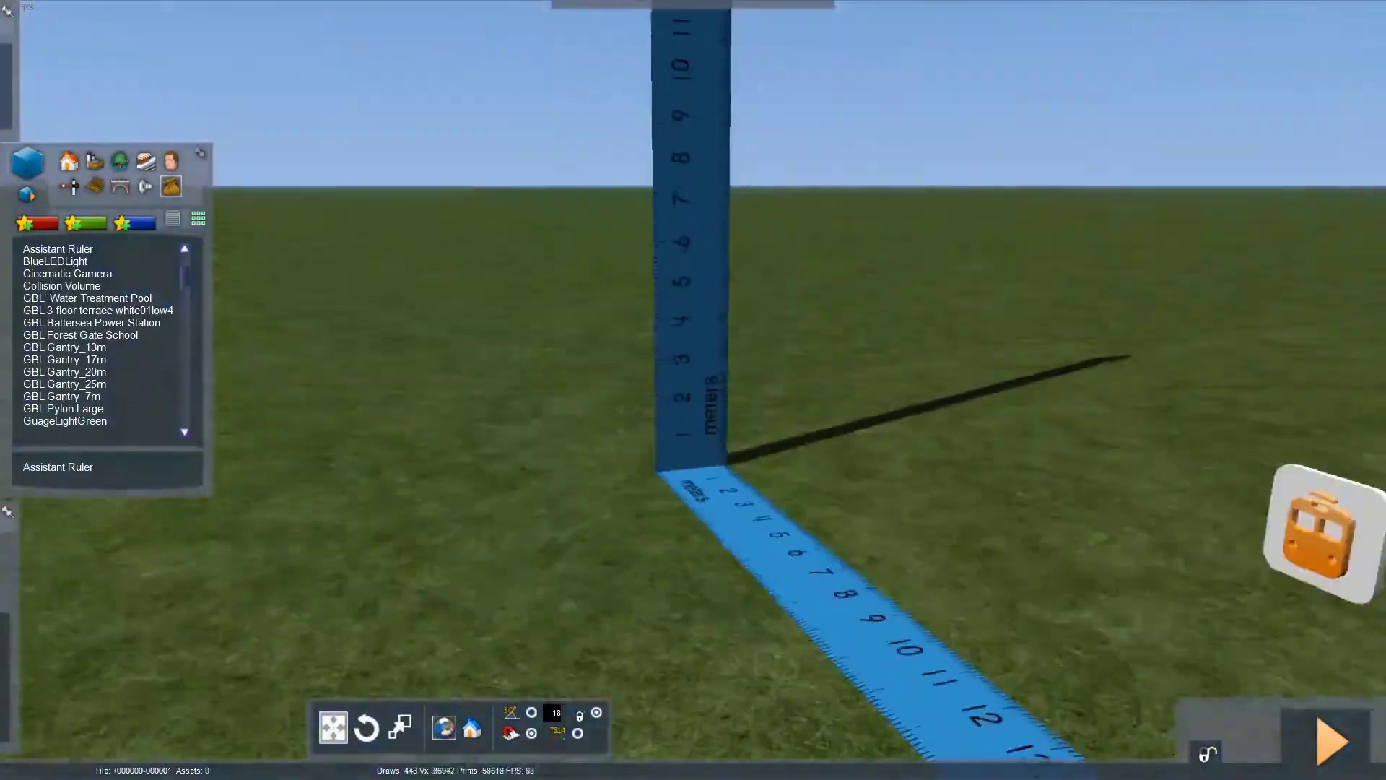
click(730, 476)
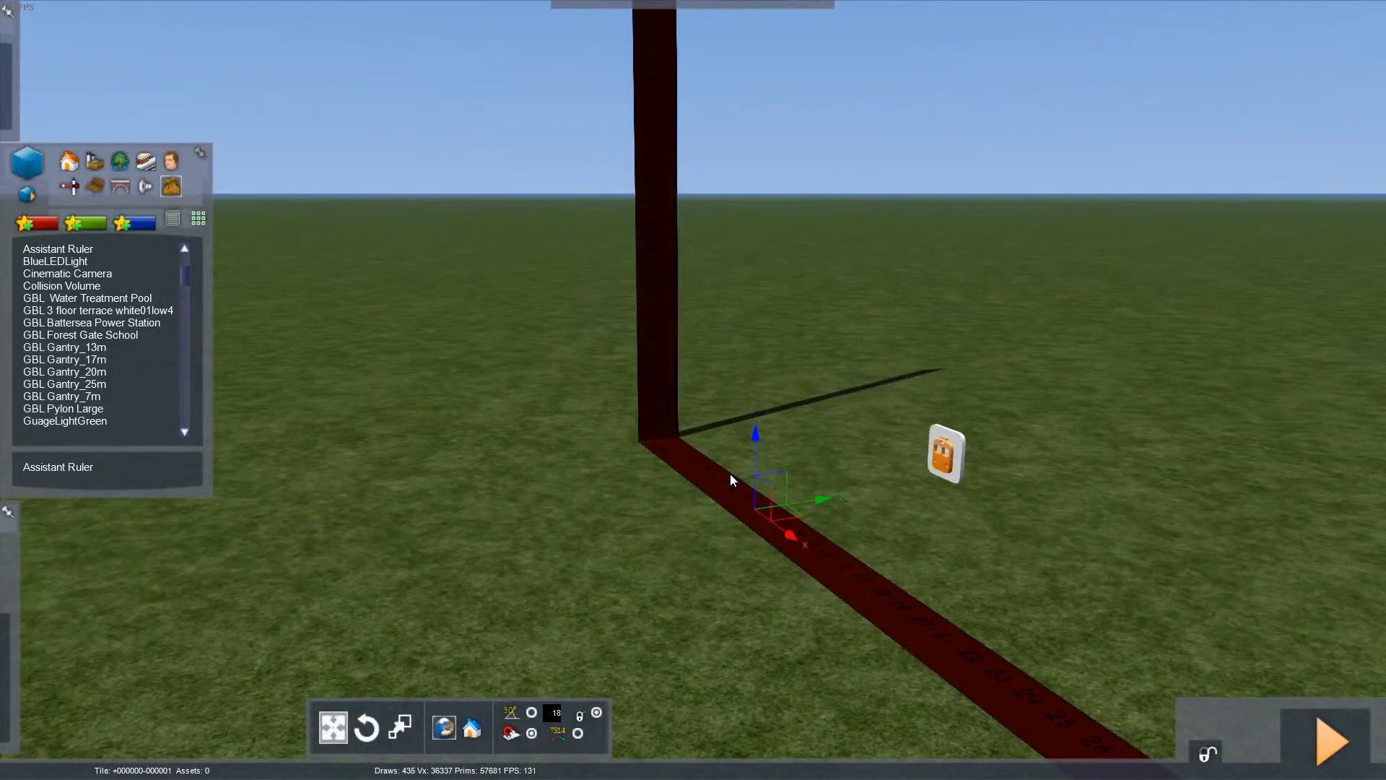
shift+drag(730, 474, 662, 422)
key(Right)
right_drag(663, 422, 1194, 445)
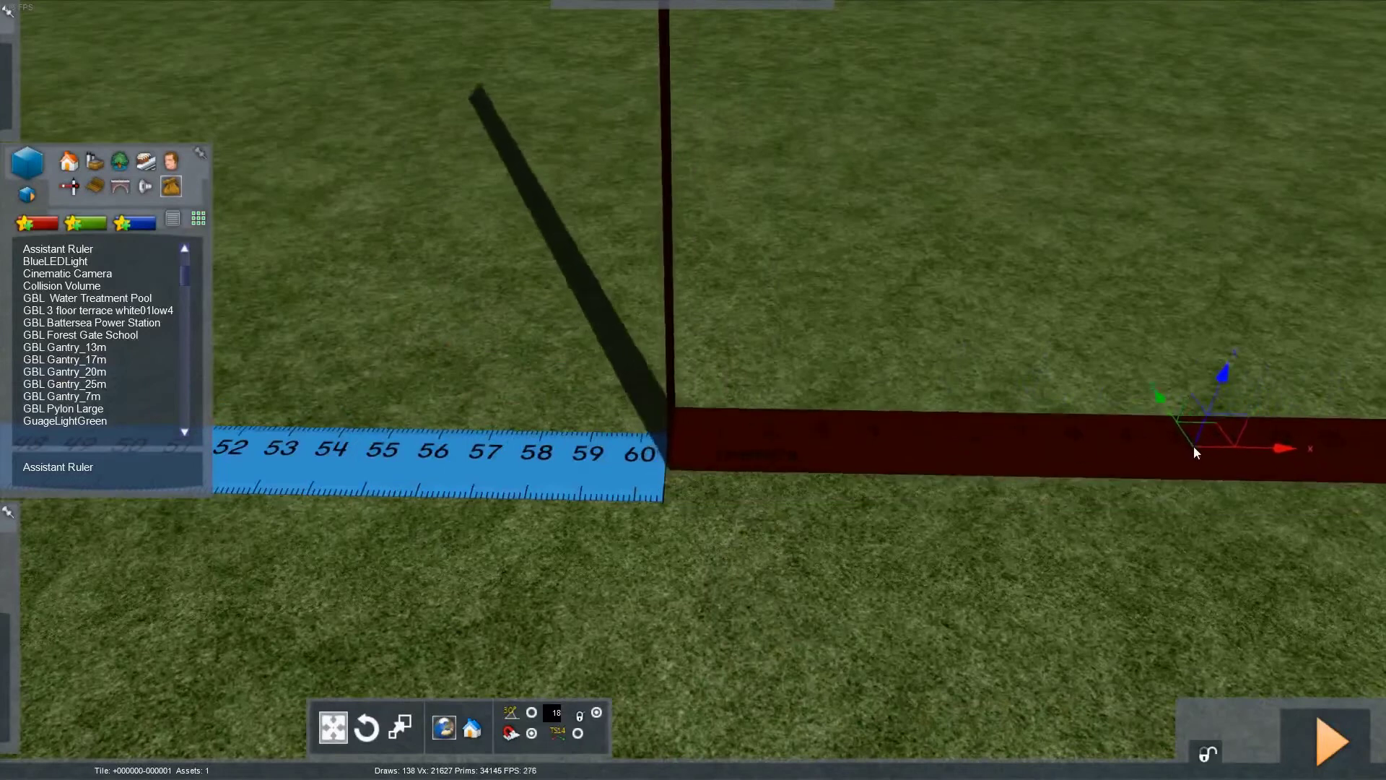
drag(1194, 447, 1105, 313)
key(Delete)
- Examine the duplicated ruler along its horizontal scale as far as its outer end
right_drag(1104, 313, 1155, 317)
key(Right)
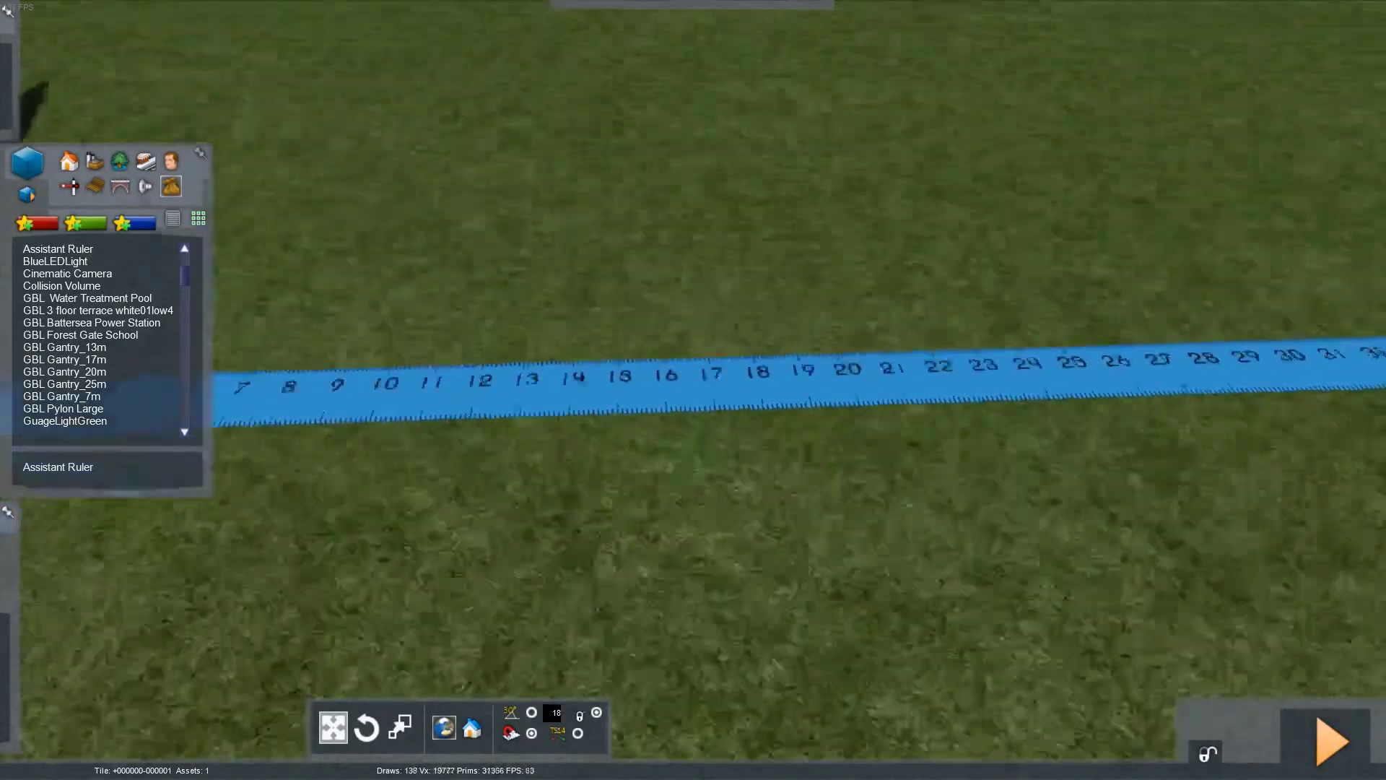
key(Right)
key(Up)
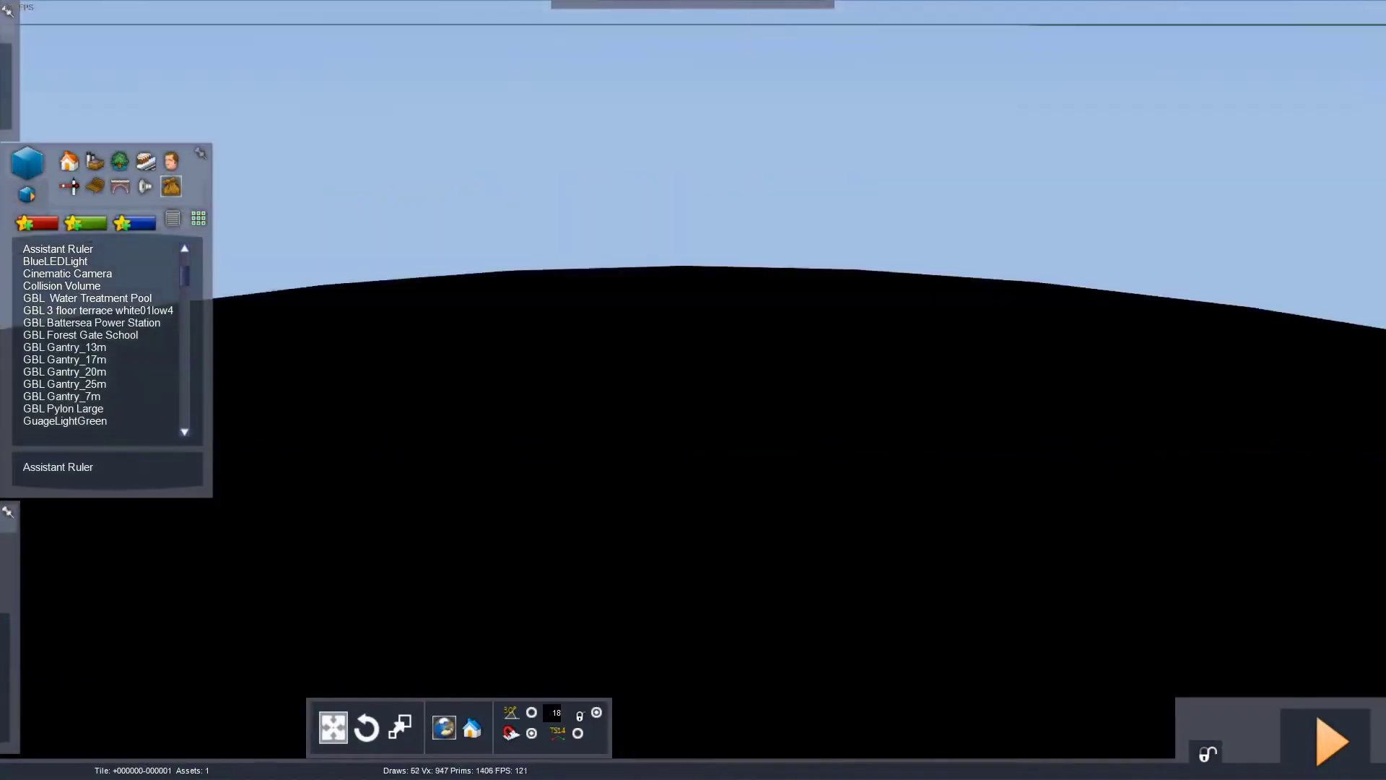
key(Down)
right_drag(1011, 486, 1011, 325)
key(Right)
right_drag(1011, 486, 1104, 536)
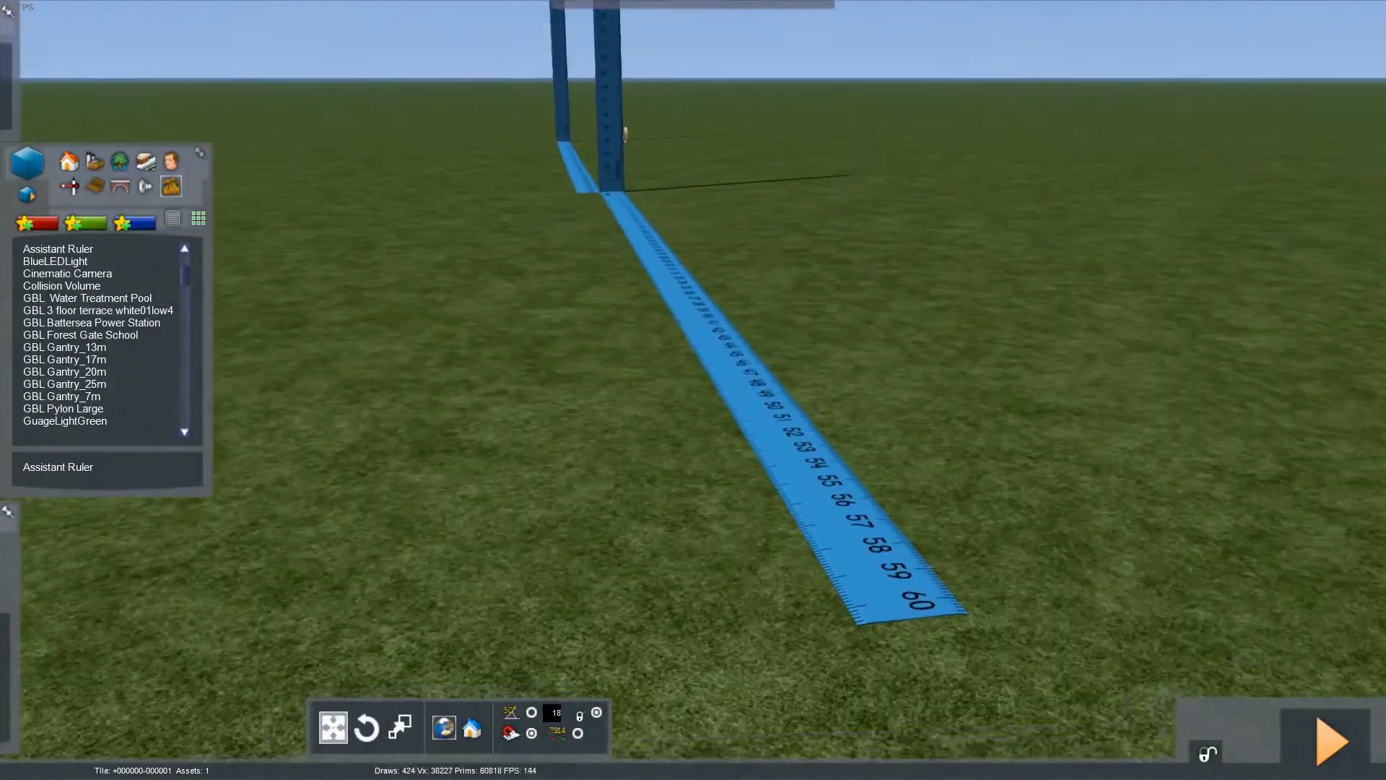
- Examine the joint between the two rulers up close, and view both rulers from a distance
click(859, 565)
right_drag(859, 565, 1104, 549)
key(Left)
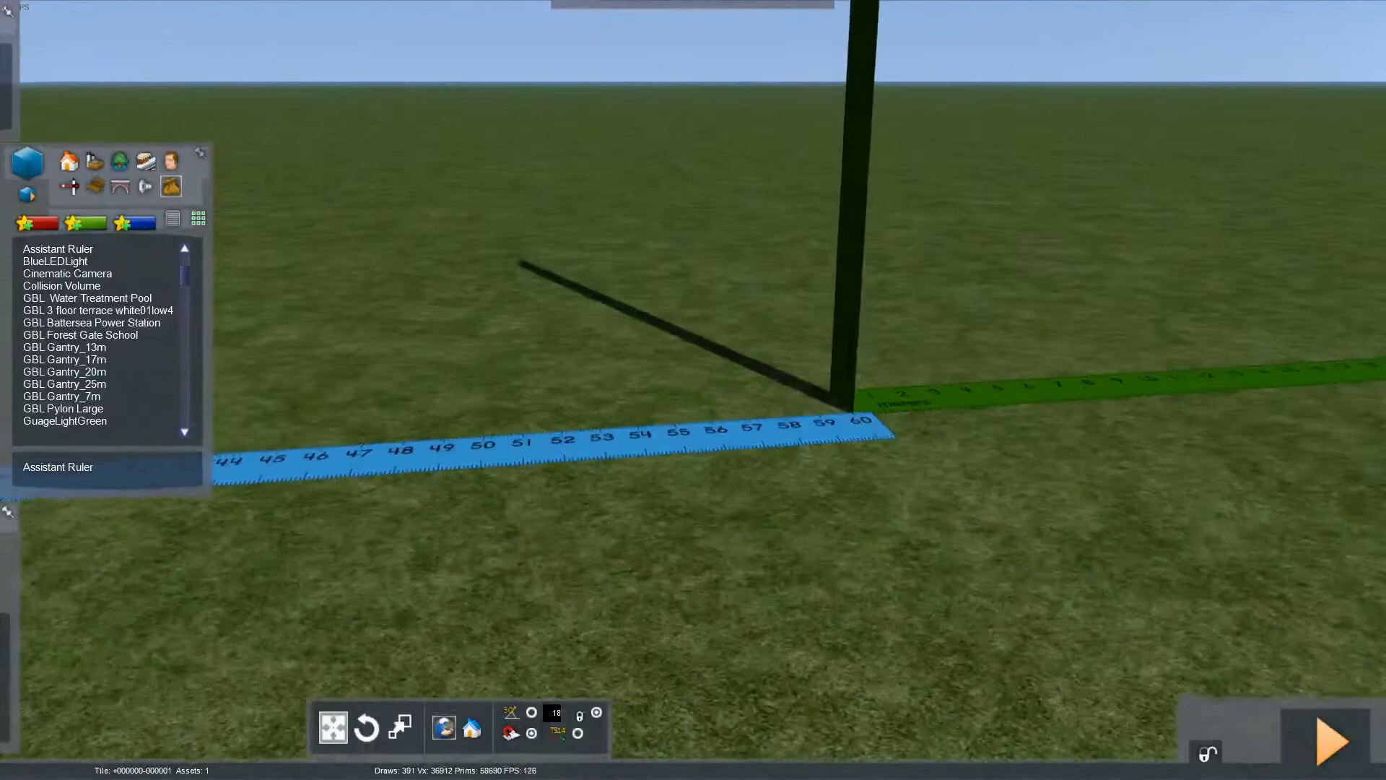
key(Up)
right_drag(693, 390, 750, 426)
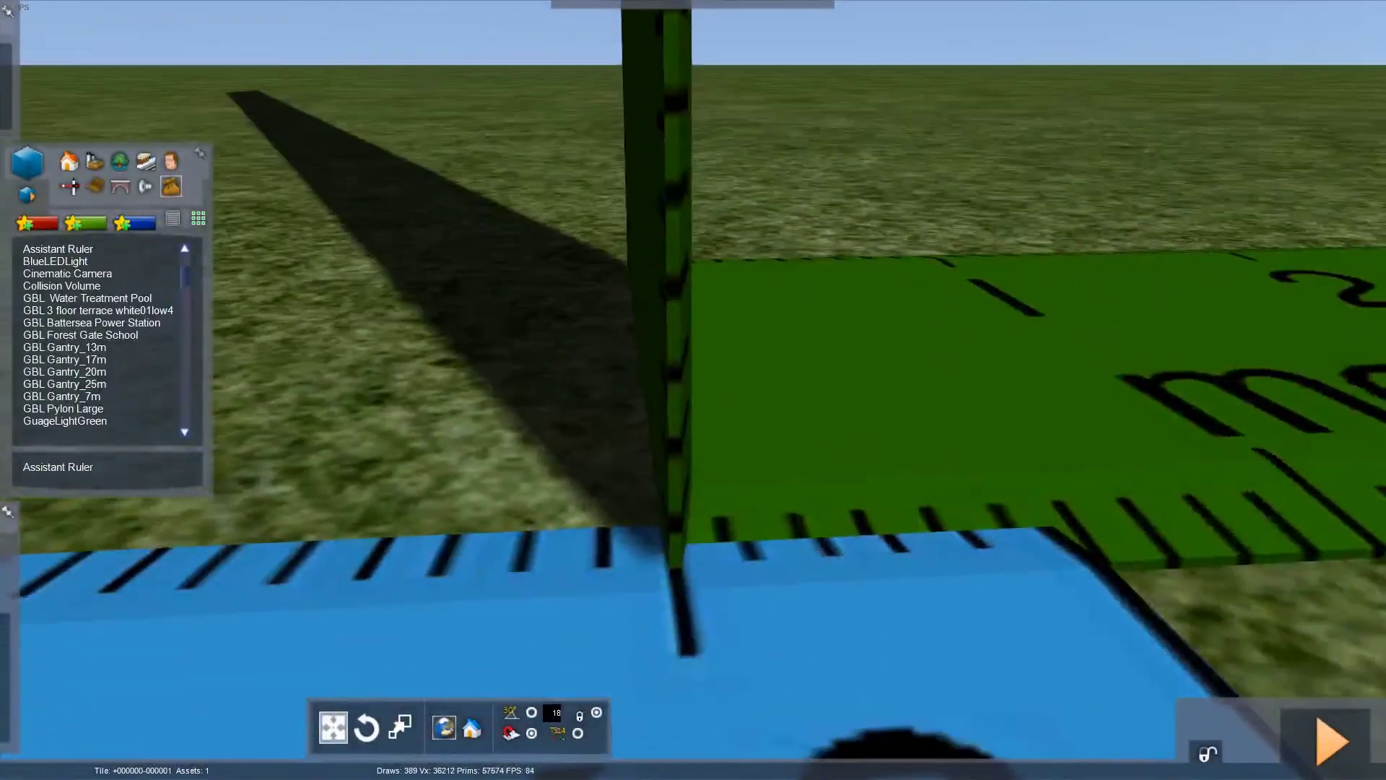
key(Page_Up)
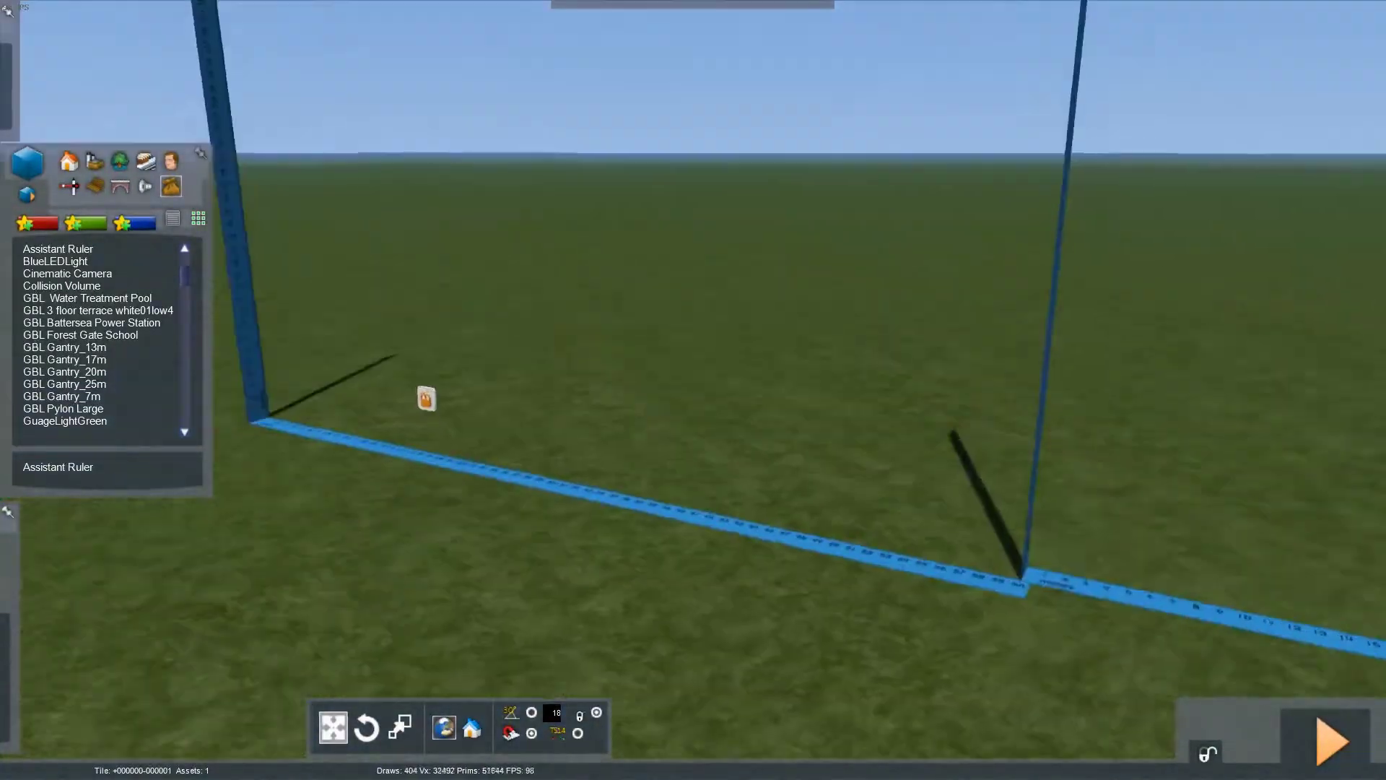
right_drag(880, 625, 849, 575)
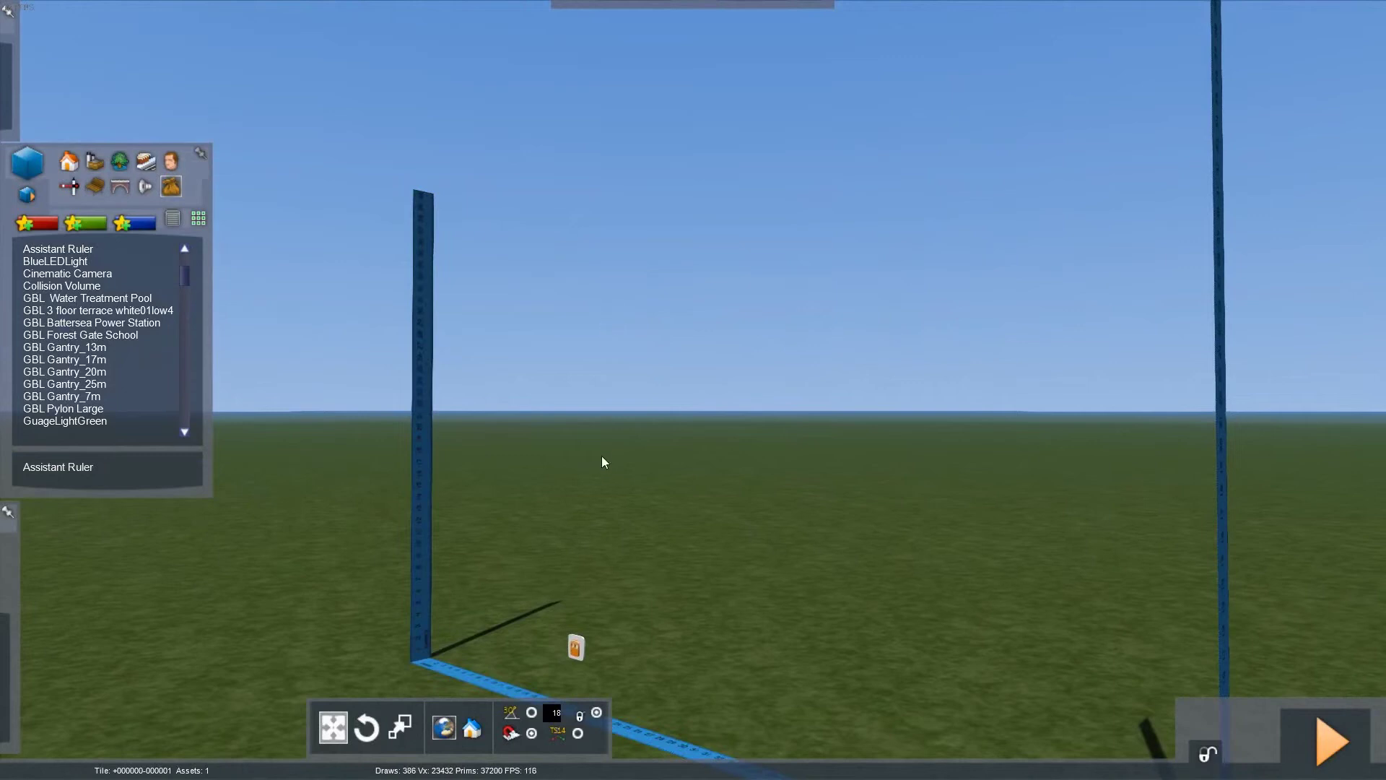
right_drag(625, 471, 542, 434)
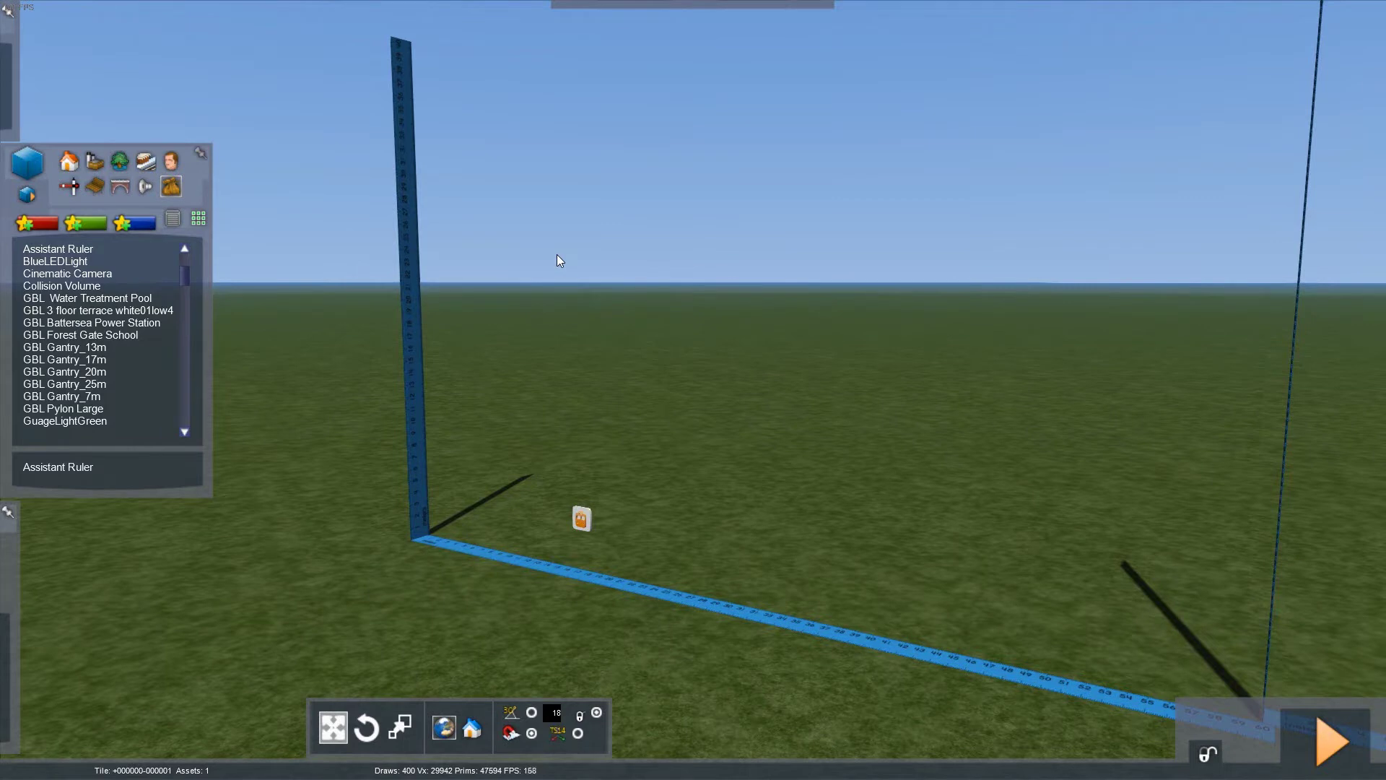
- Switch to the browser and bring up the street name sign photo in iCloud Photos
key(super)
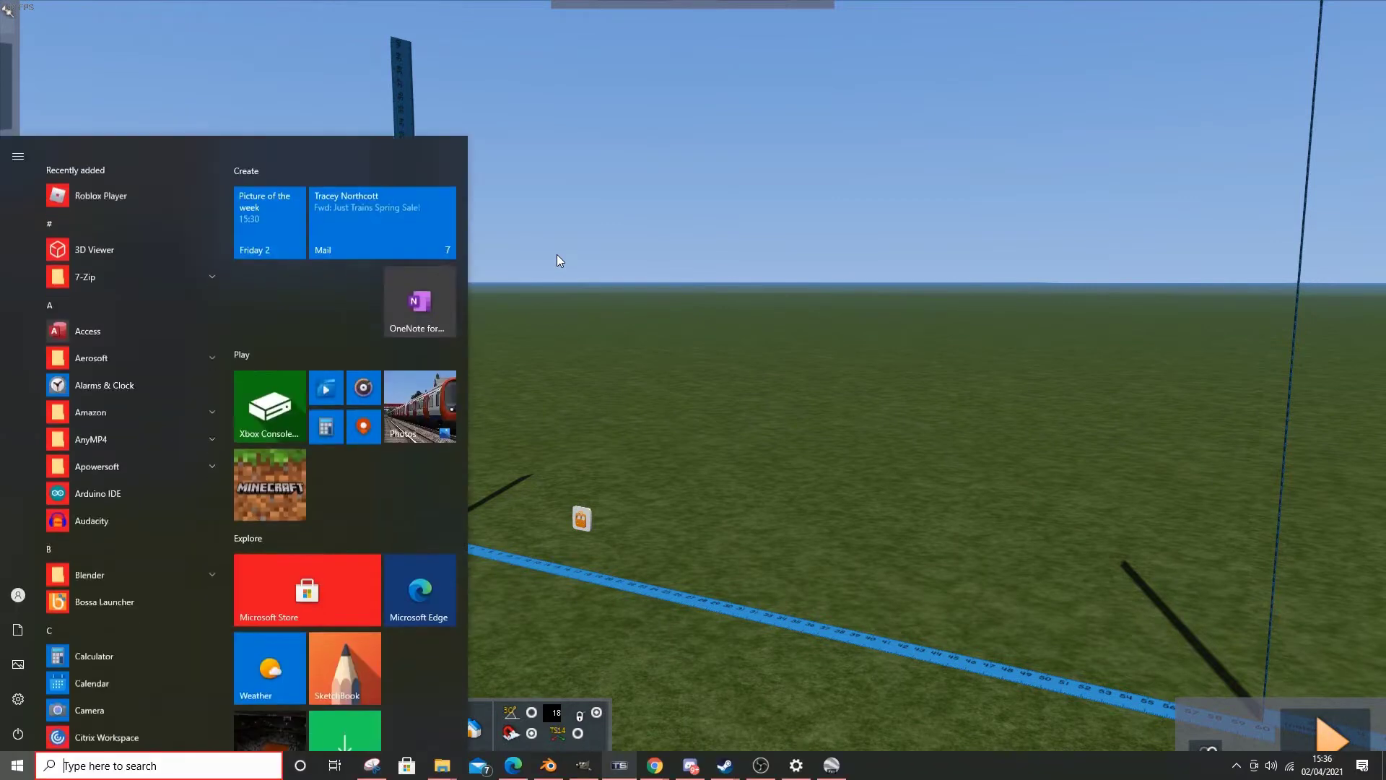
click(513, 764)
click(805, 21)
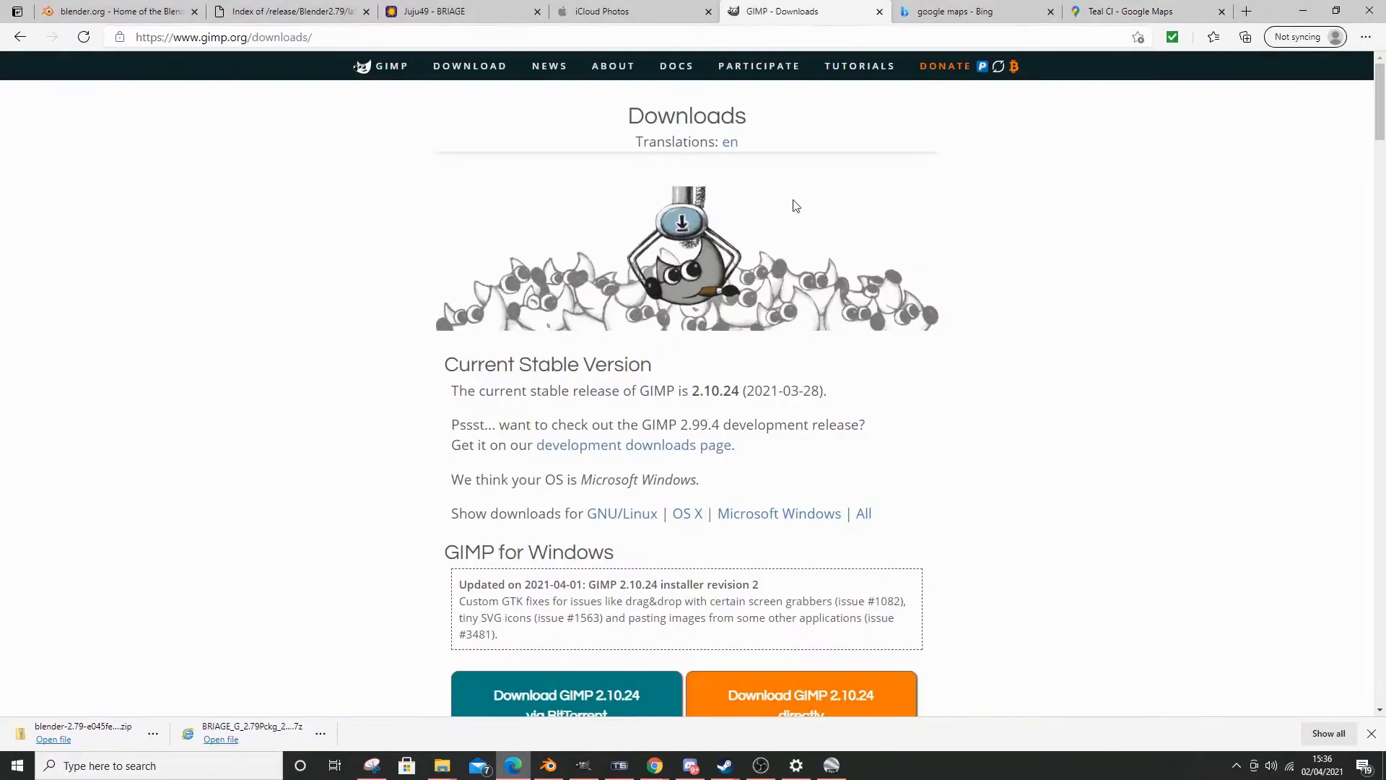
click(671, 9)
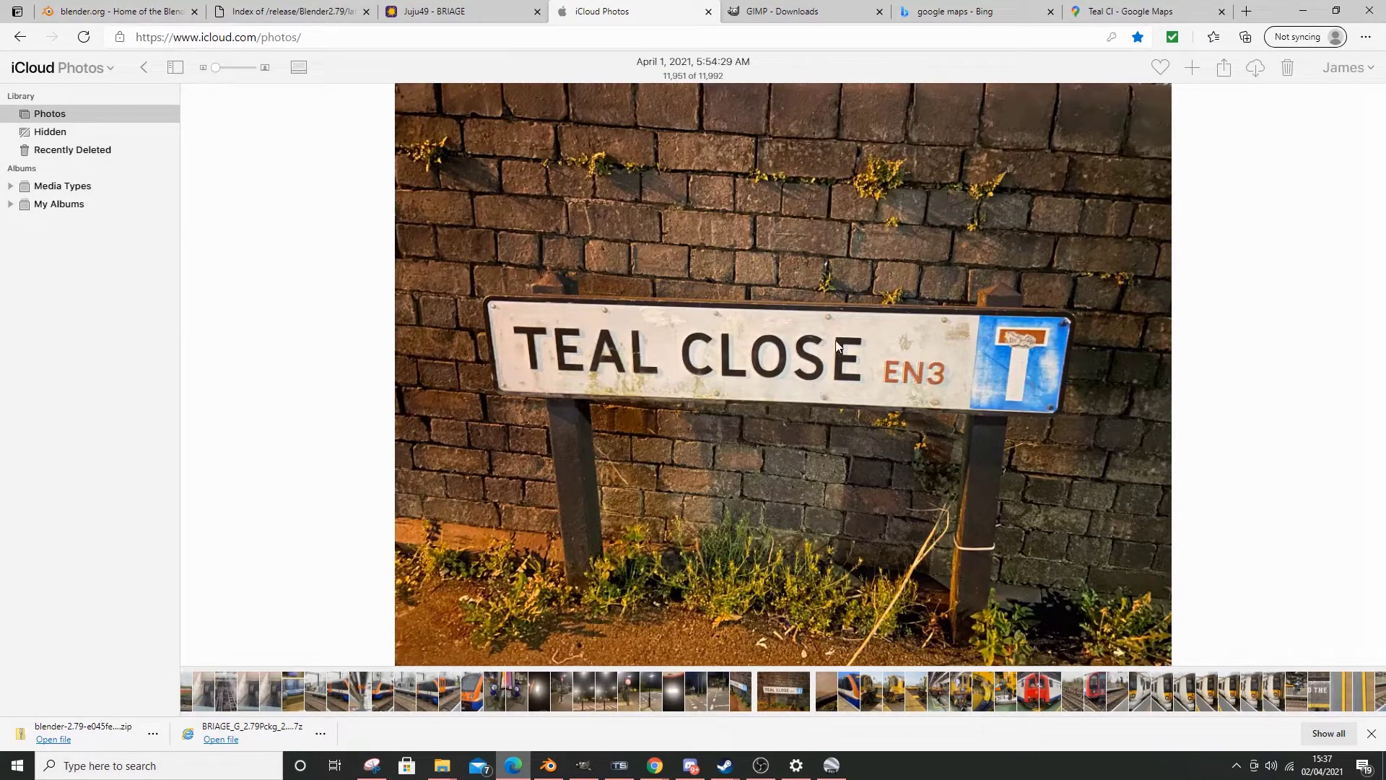
- Examine the street name sign against the brick wall up close in Google Maps Street View
click(1099, 7)
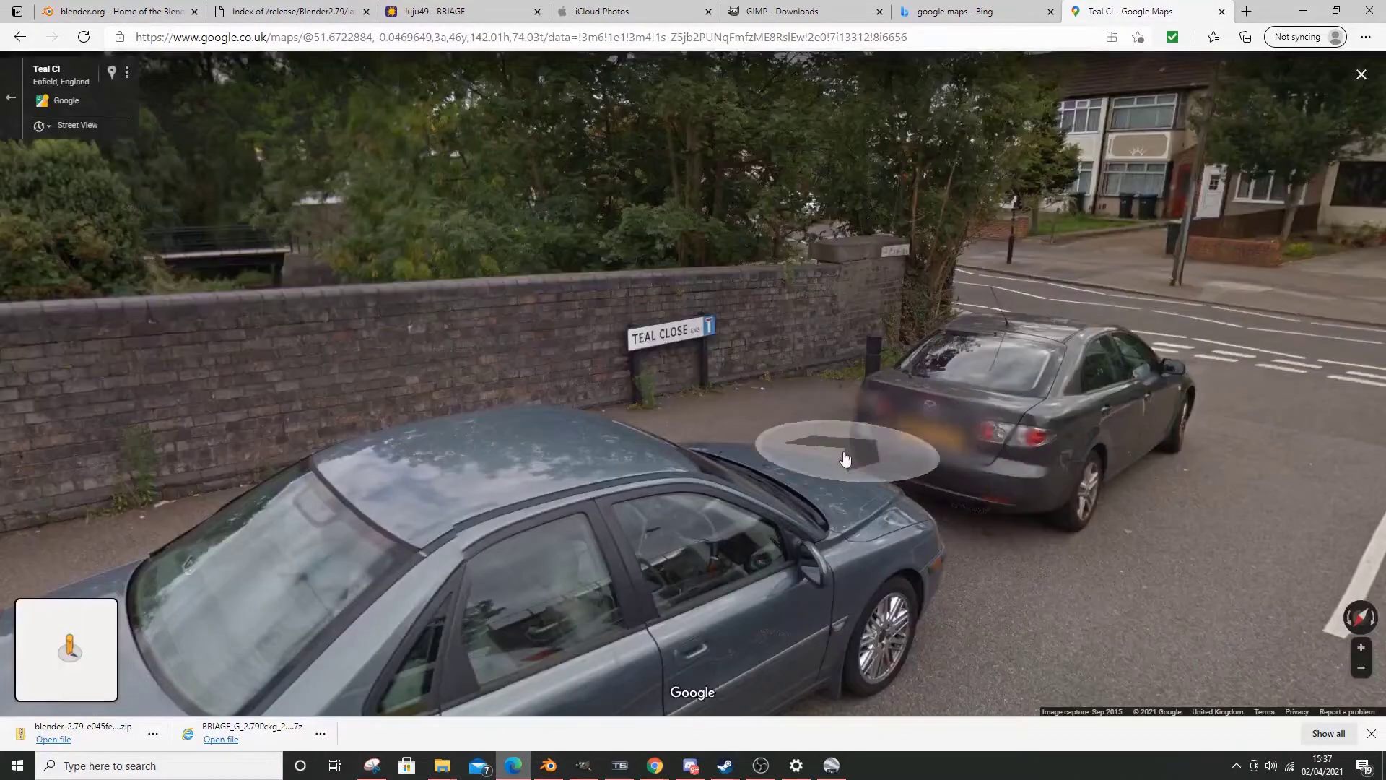
drag(816, 439, 758, 426)
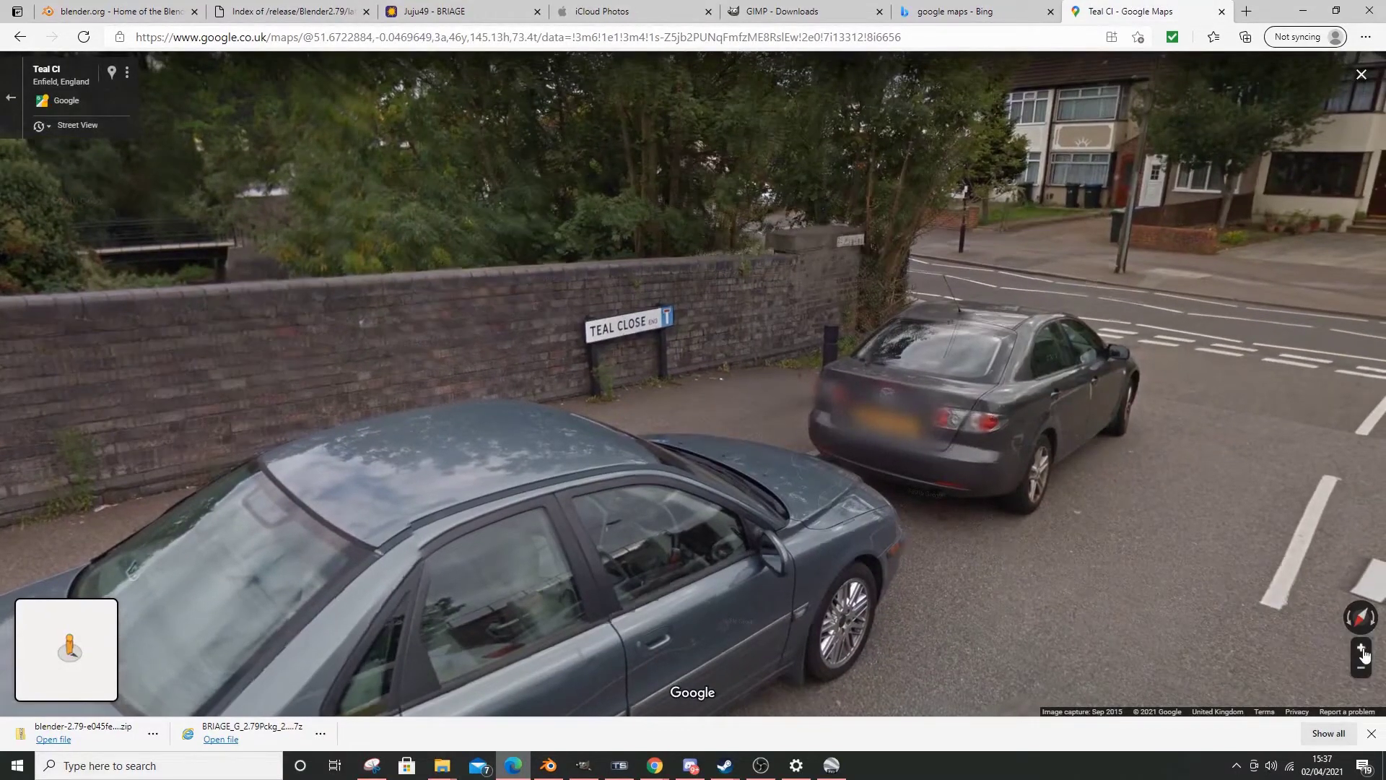
scroll(881, 245, up, 4)
drag(881, 246, 595, 380)
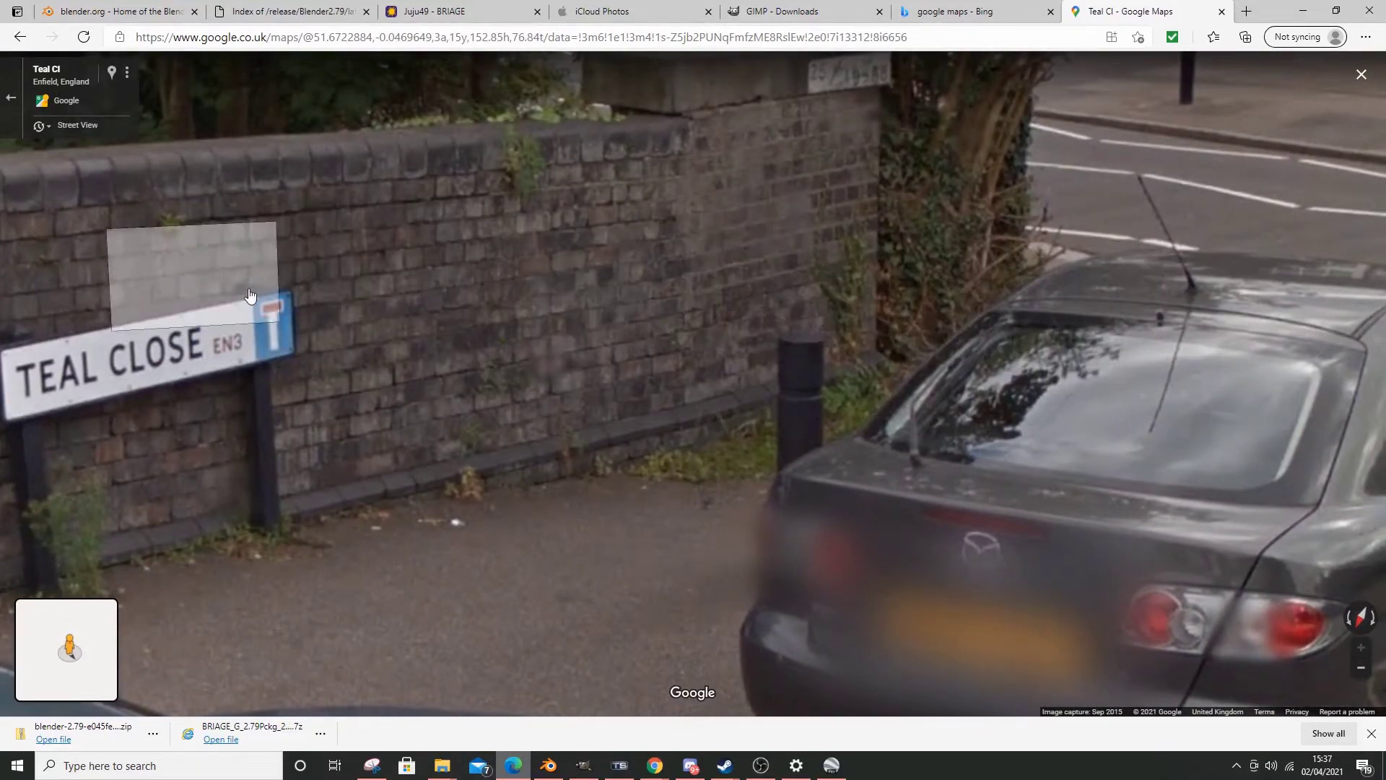
drag(808, 308, 743, 270)
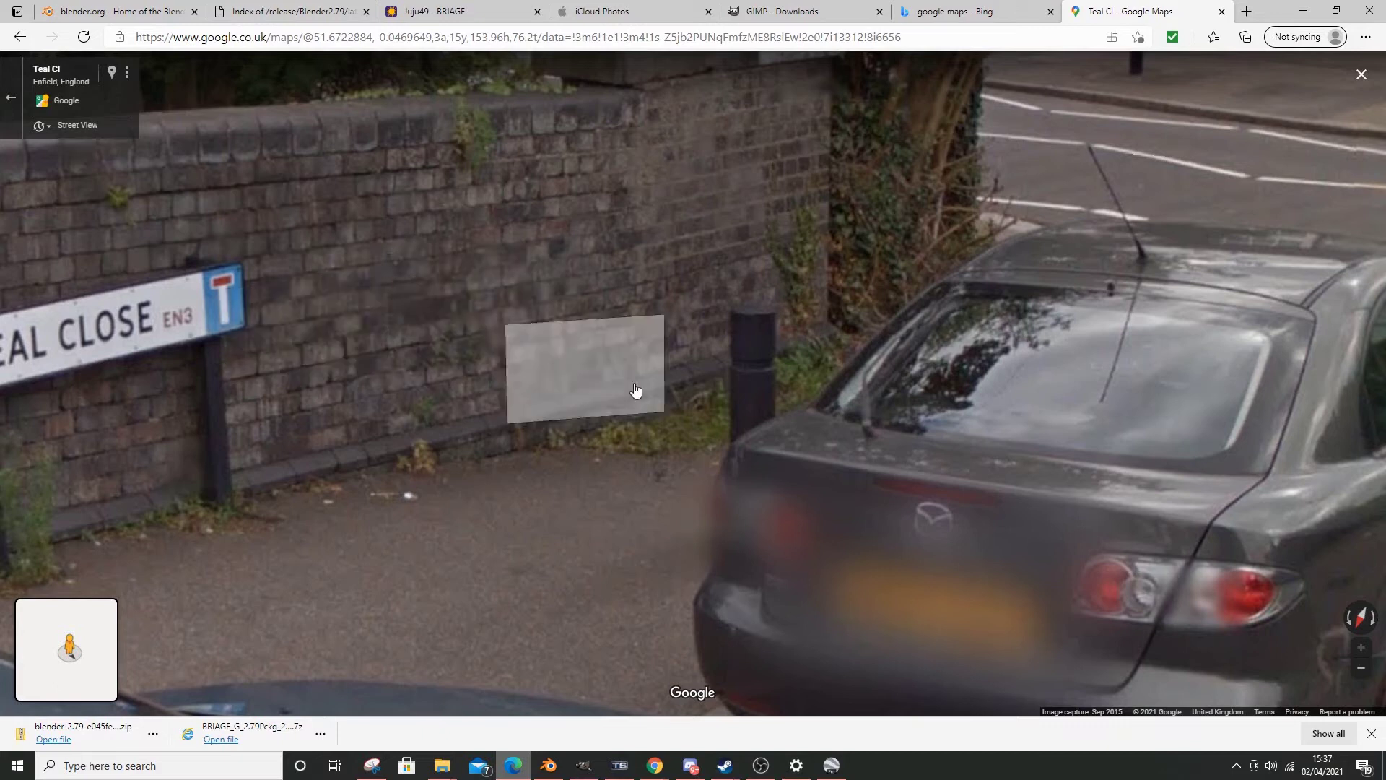
click(619, 408)
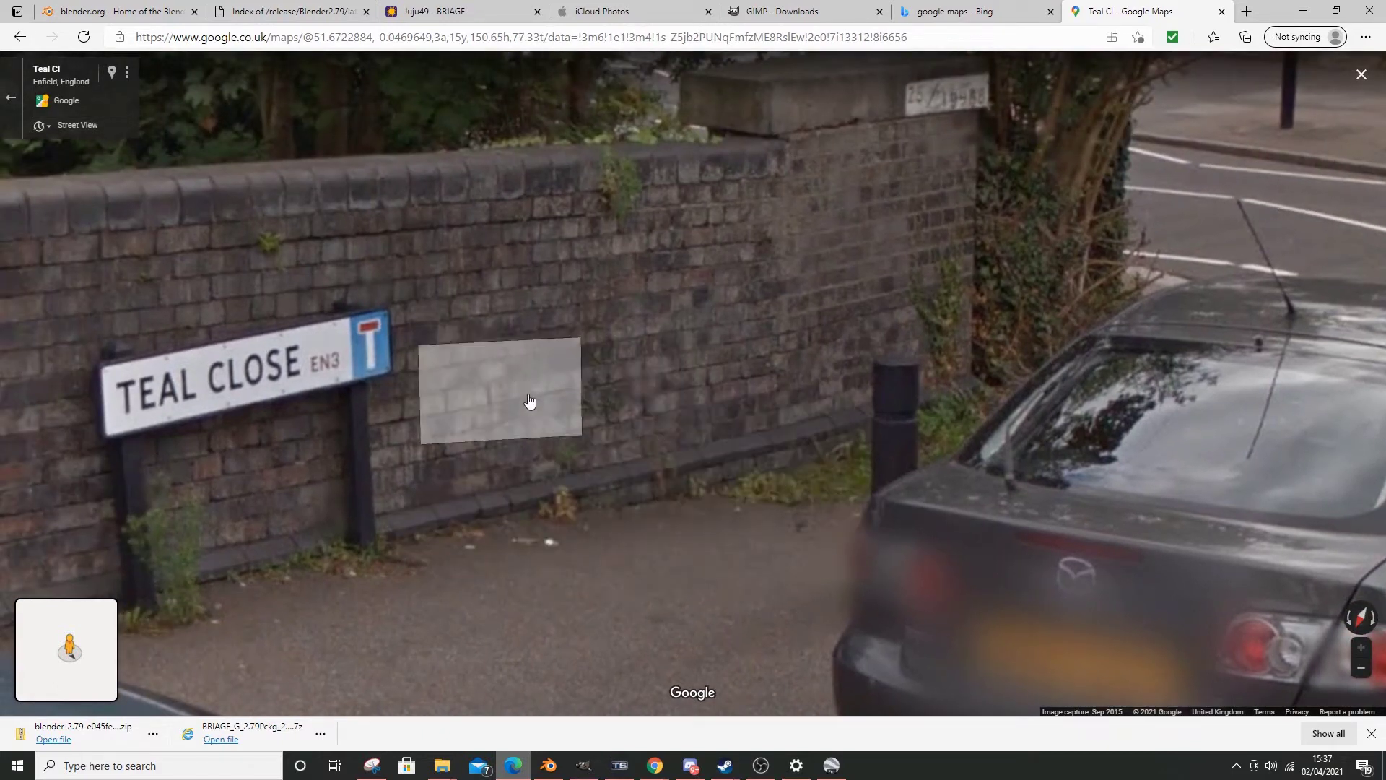
- Switch back to Train Simulator and select the NLL bridge brick arched asset after trying GBL Hornsey Flyover
click(1256, 325)
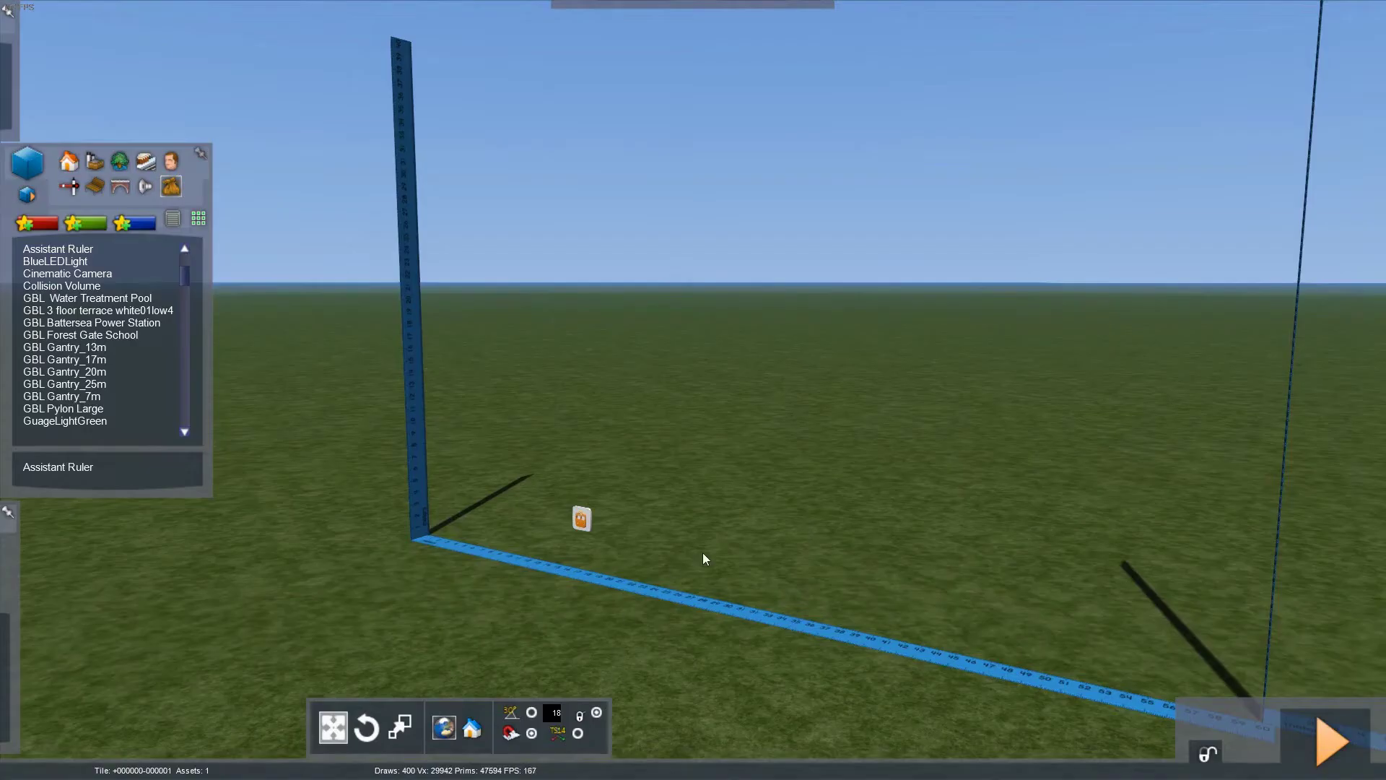
right_drag(706, 559, 563, 722)
key(Up)
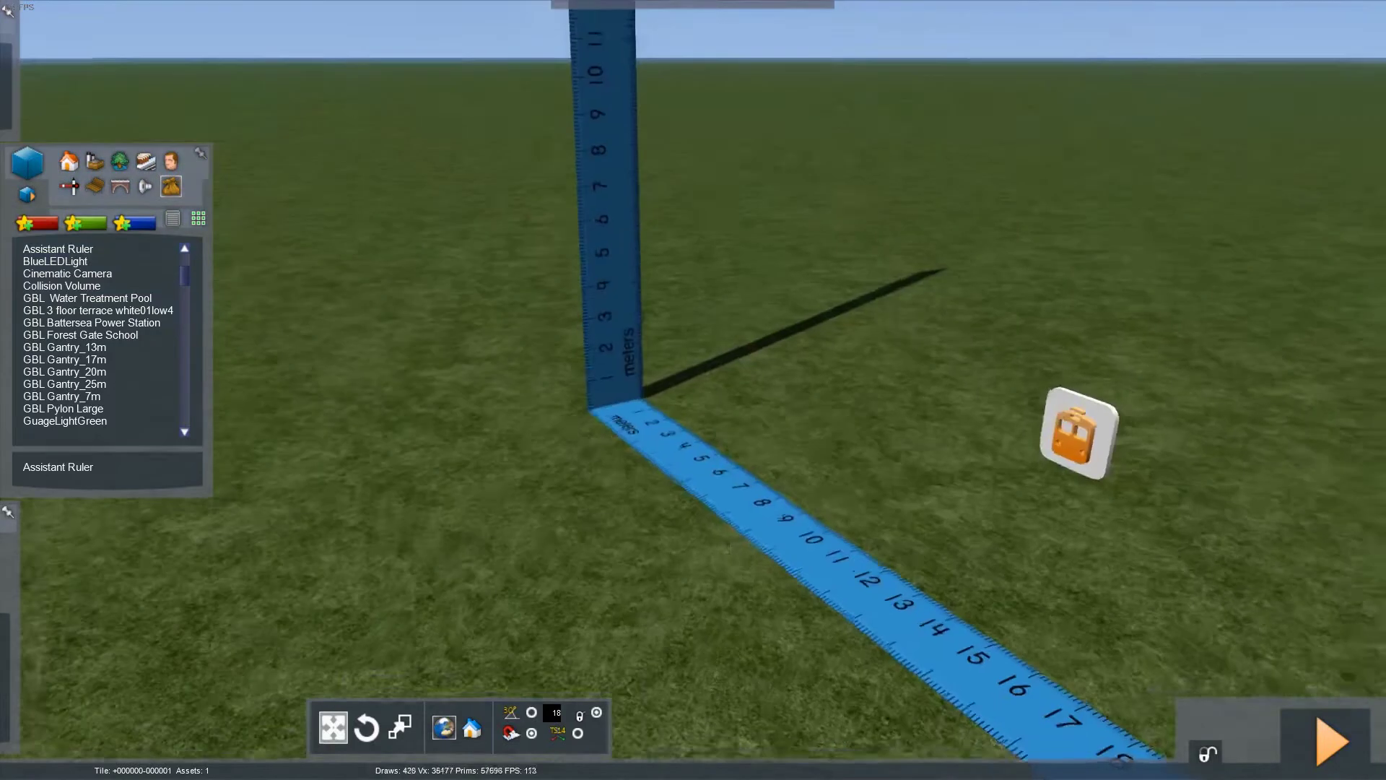
click(120, 187)
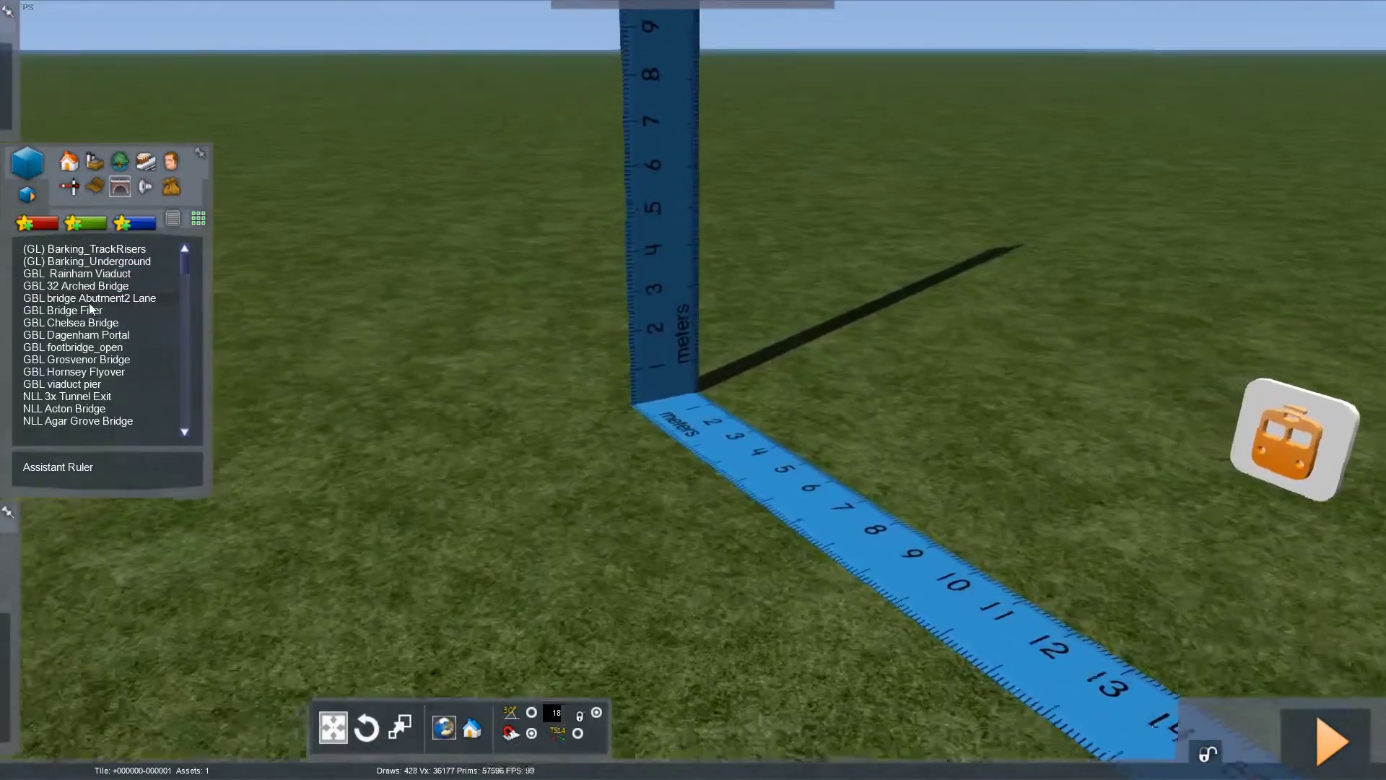
click(73, 371)
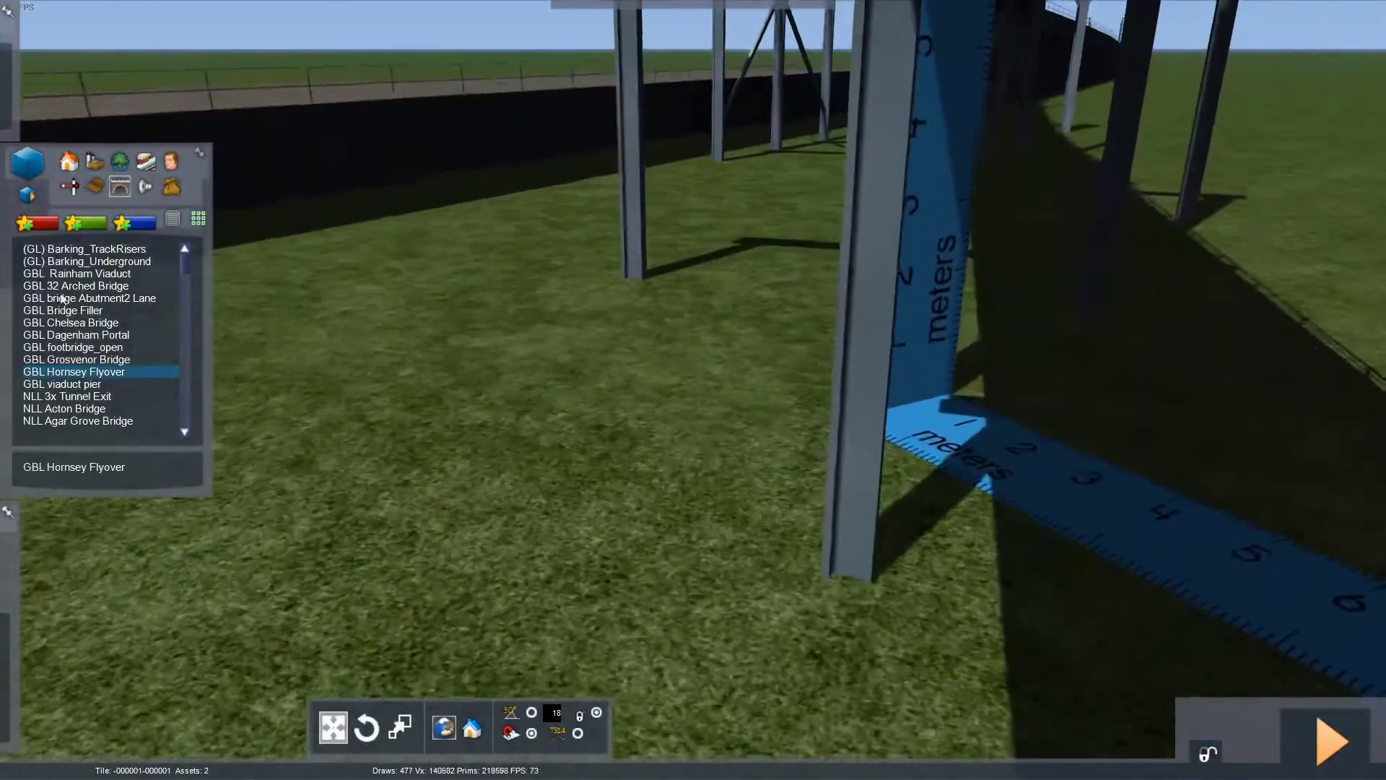
scroll(62, 298, down, 3)
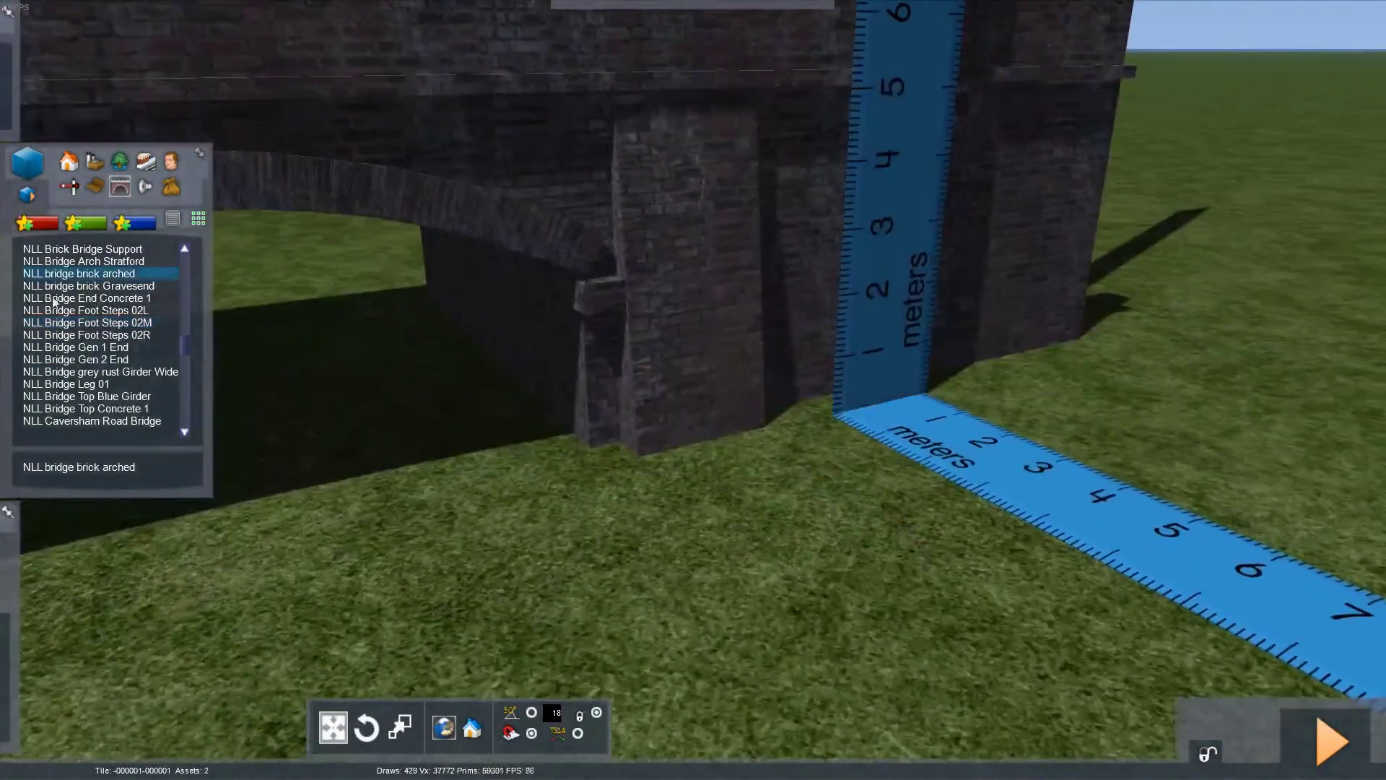
key(Up)
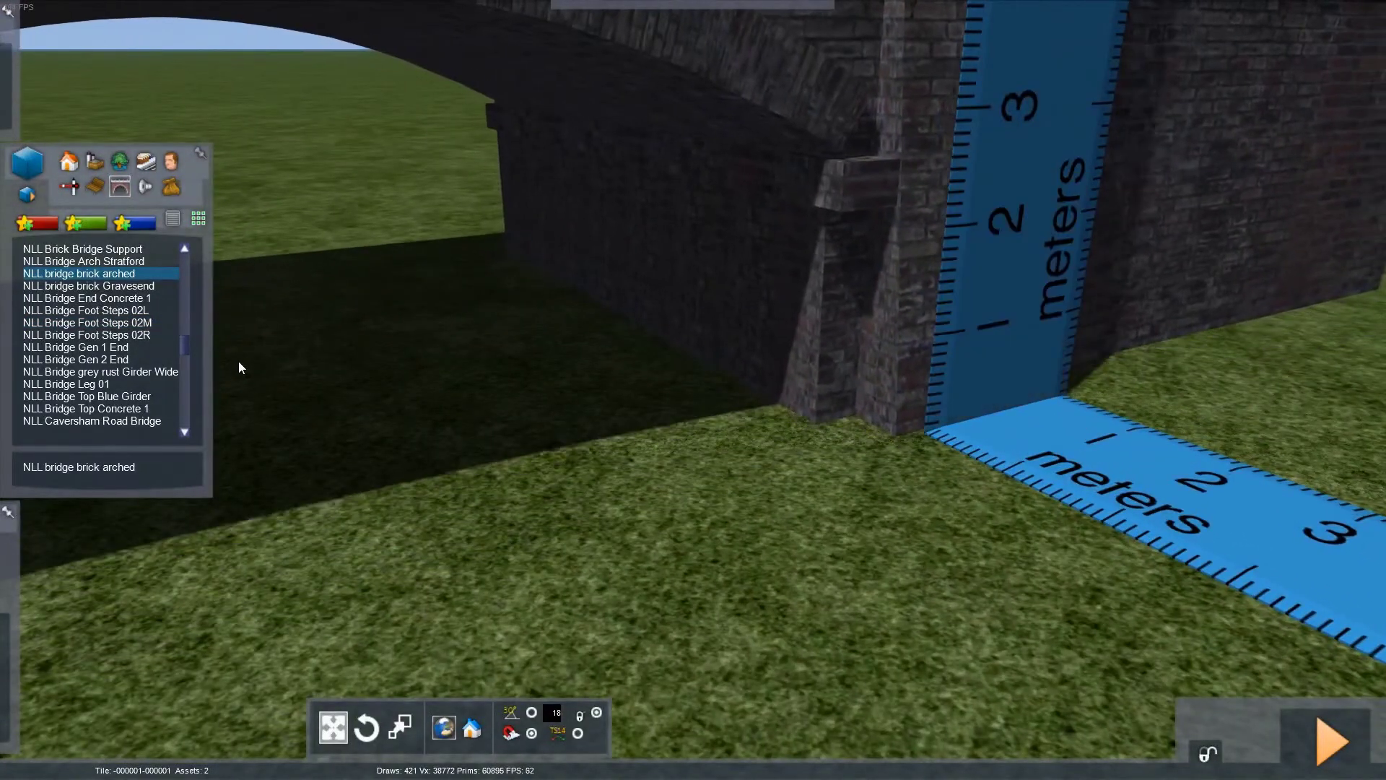
- Place the NLL bridge brick arched so the end of its brick wall meets the base of the vertical ruler
key(Up)
right_drag(244, 365, 281, 418)
key(Down)
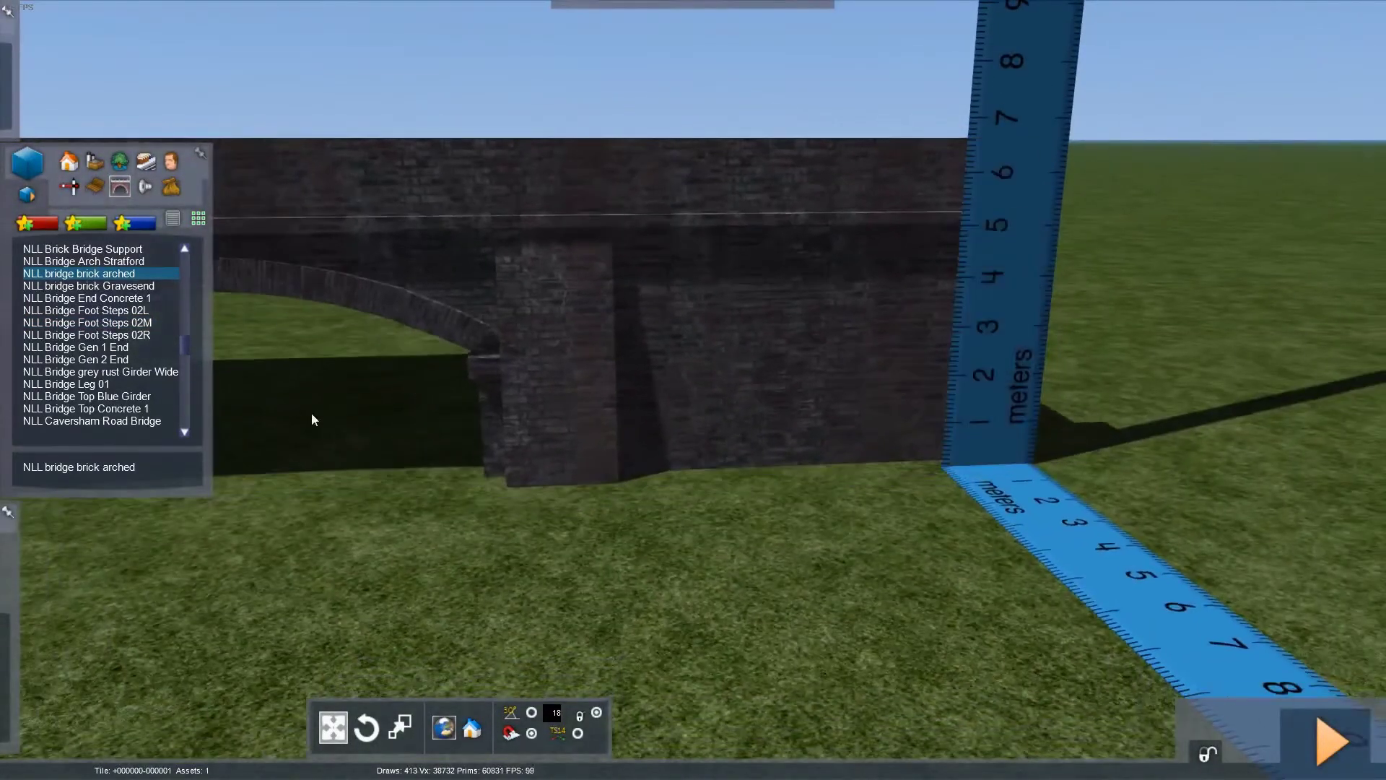
click(302, 417)
key(Up)
right_drag(490, 508, 596, 402)
key(Down)
click(644, 311)
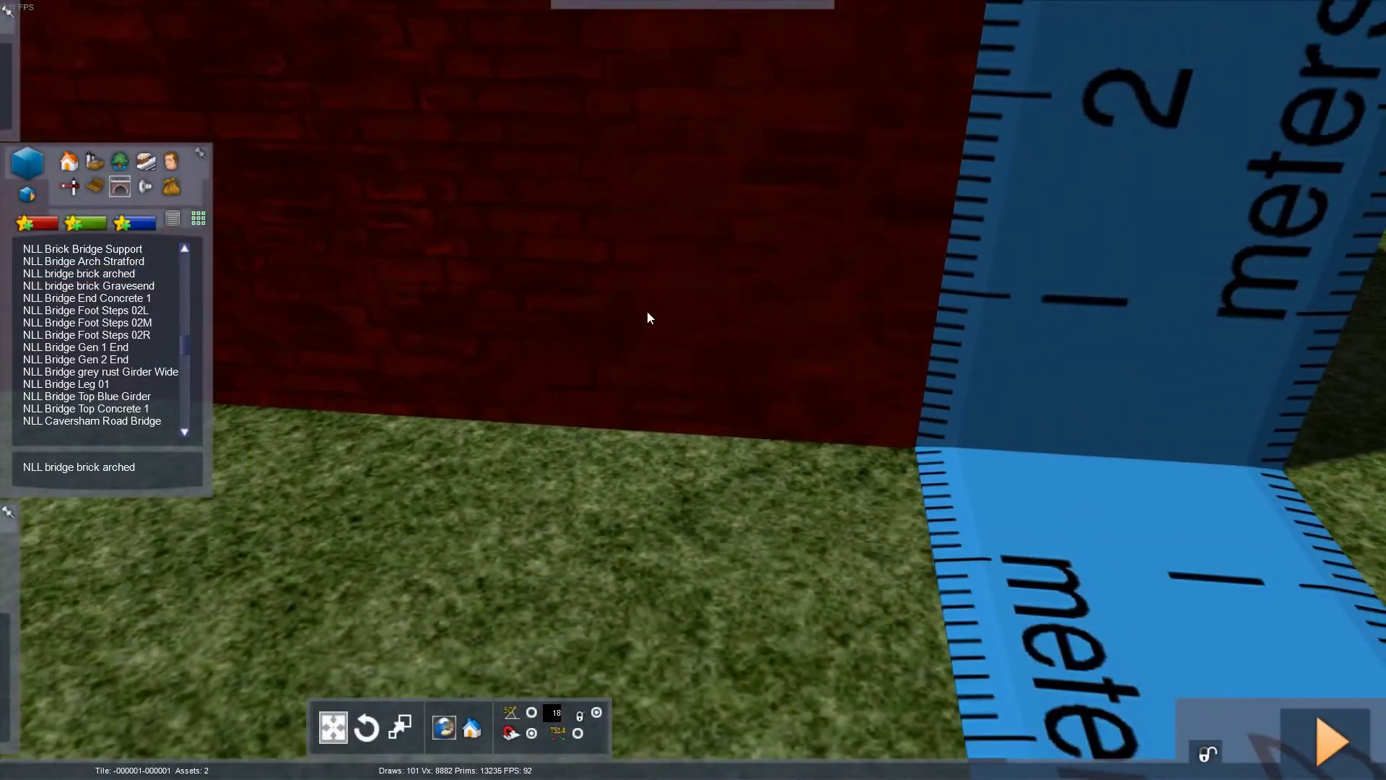
- Examine the bridge's brick courses against the first metres of the vertical ruler from several distances
right_drag(647, 315, 310, 607)
key(Left)
key(Down)
key(Up)
key(Left)
key(Down)
key(Right)
key(Up)
key(Up)
key(Down)
key(Up)
key(Down)
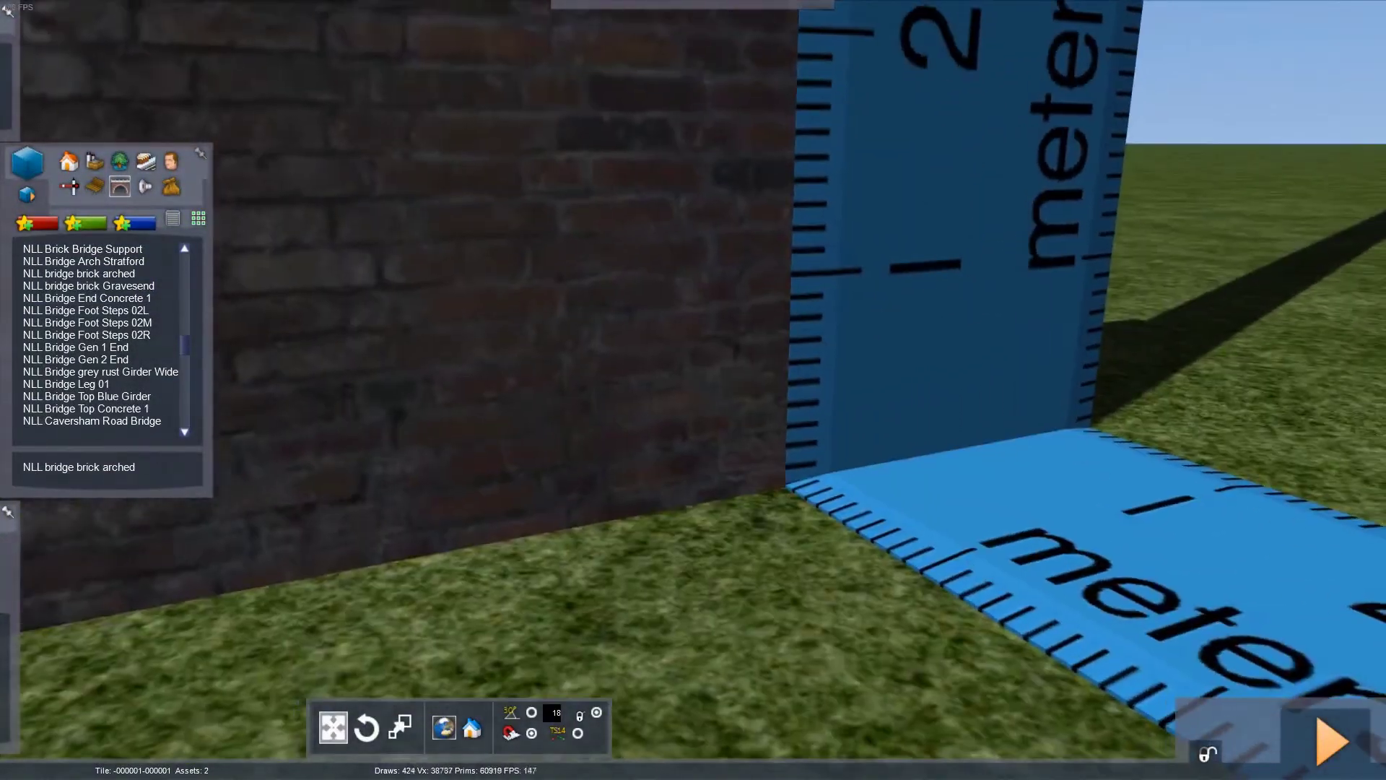
- Switch to the browser and examine the close-up photo of the street name sign in iCloud Photos
key(super)
mouse_move(655, 764)
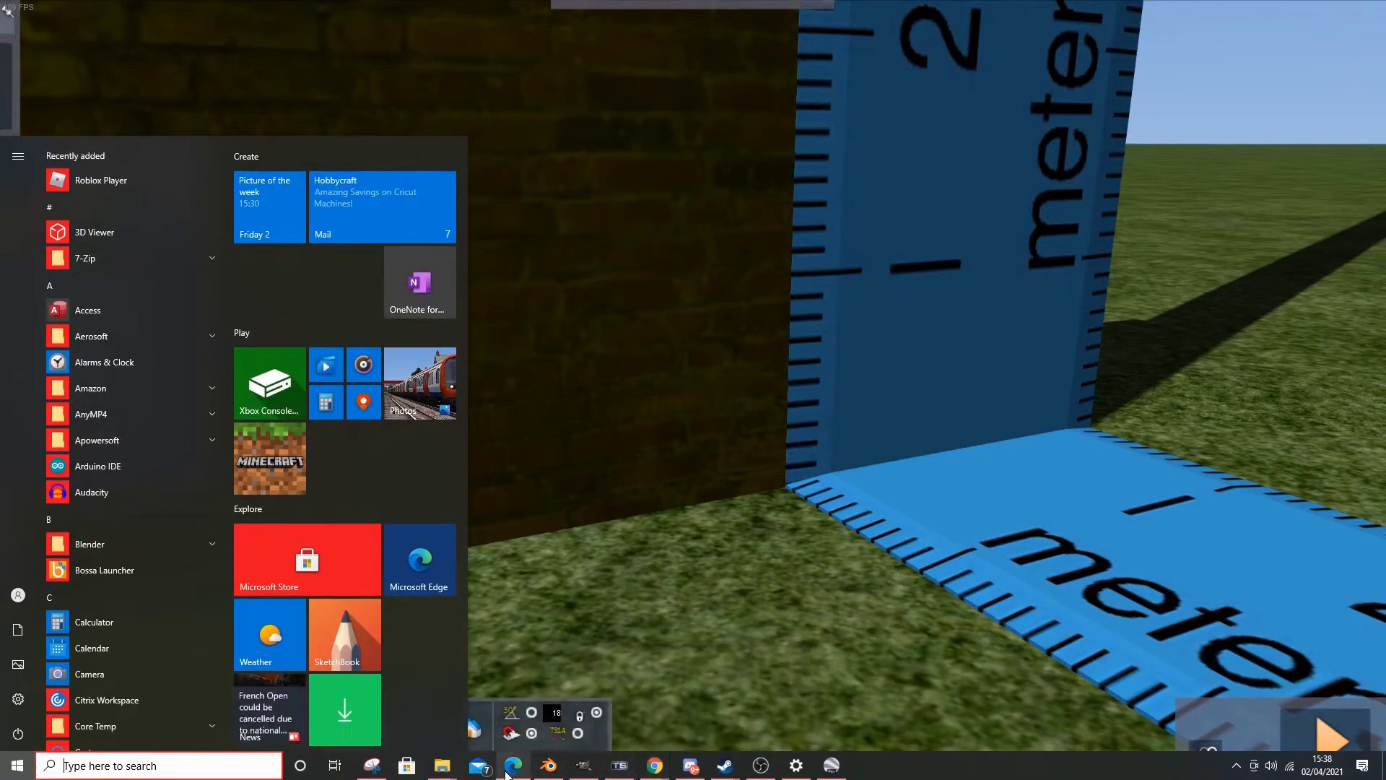
mouse_move(514, 764)
click(525, 704)
click(624, 12)
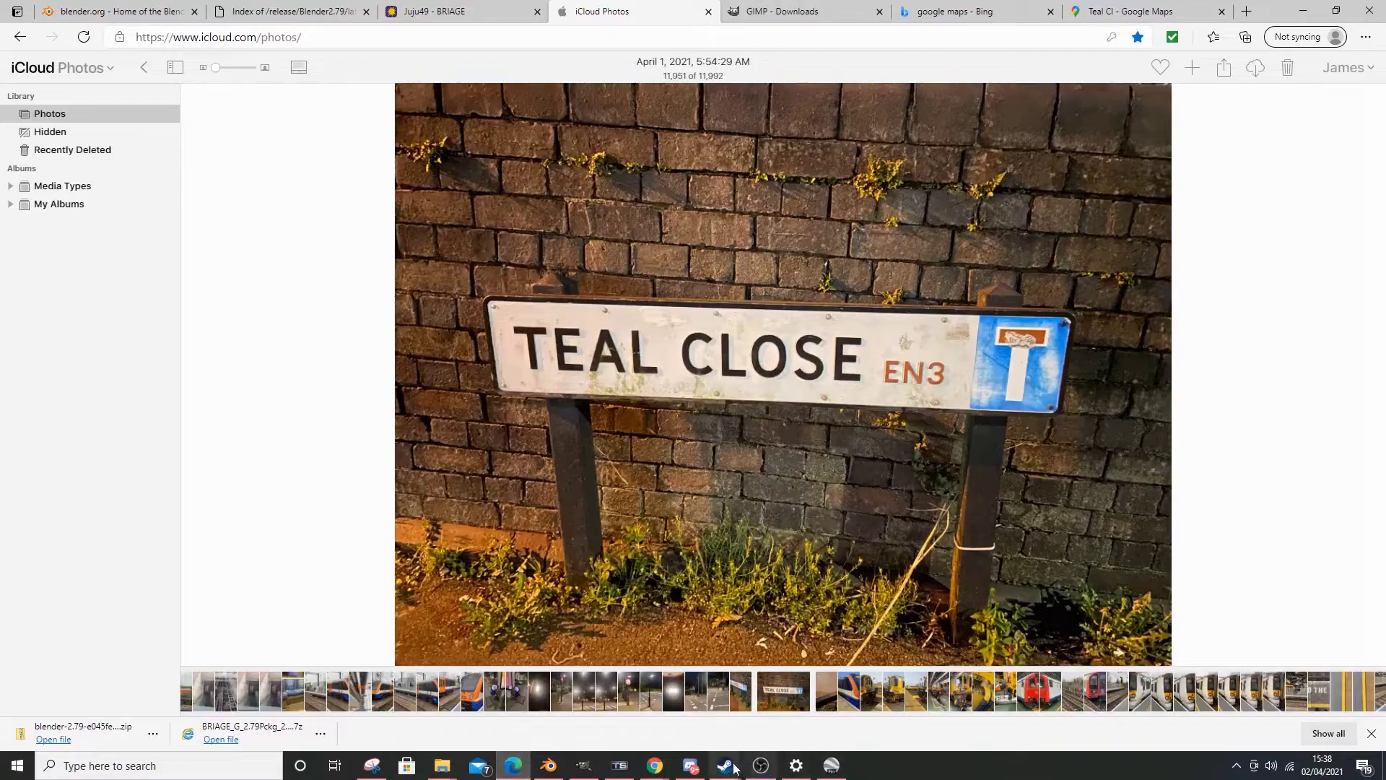
- Return to Train Simulator and compare the bridge's brick courses with the vertical ruler from near and far
click(617, 768)
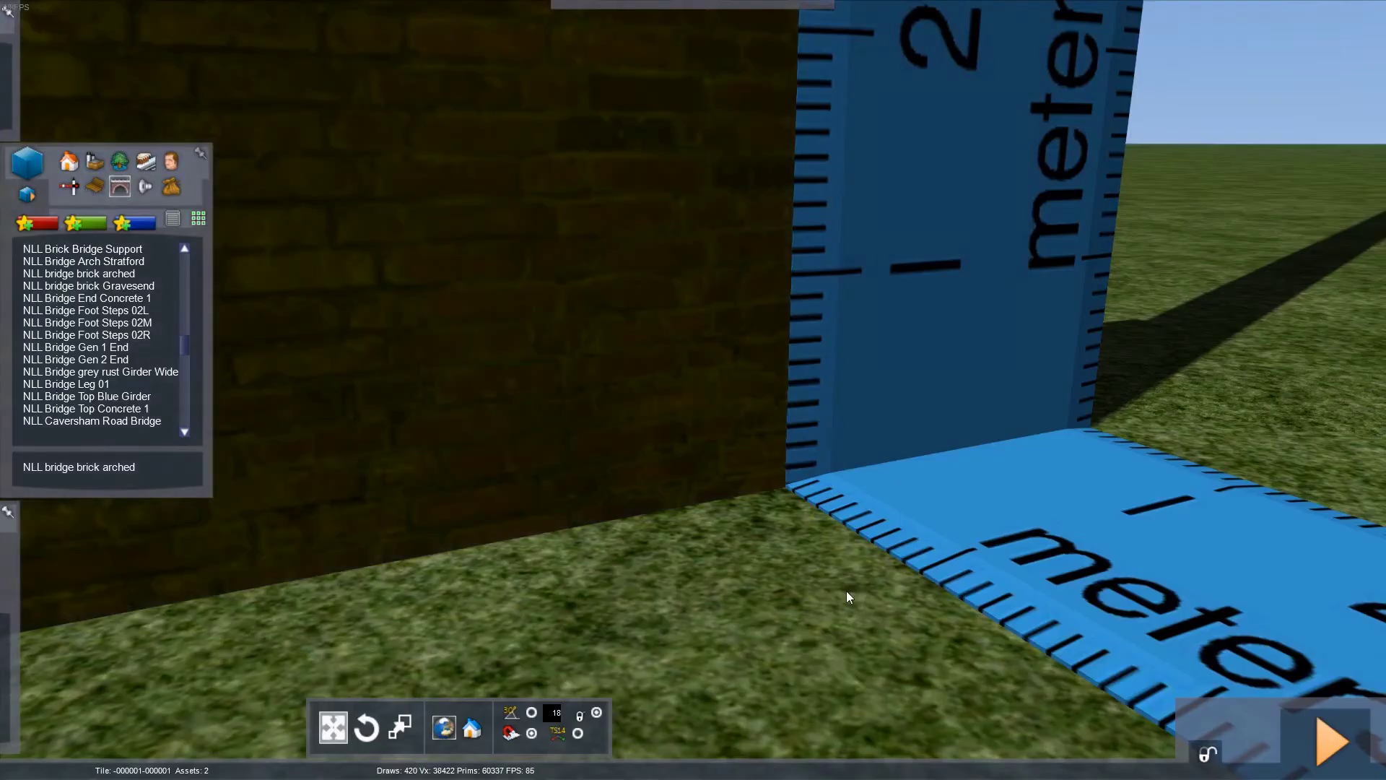
right_drag(847, 591, 854, 632)
key(Left)
key(Up)
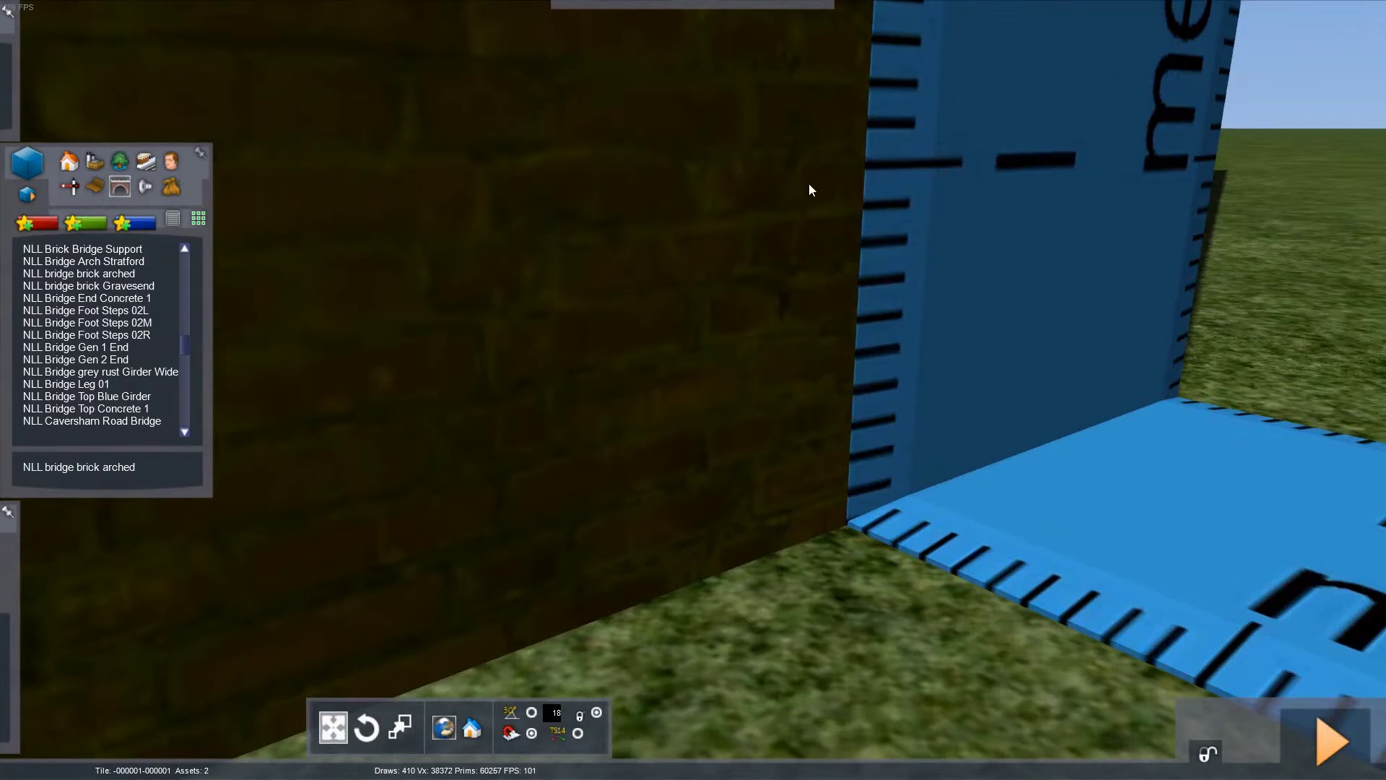
key(Down)
right_drag(771, 119, 689, 341)
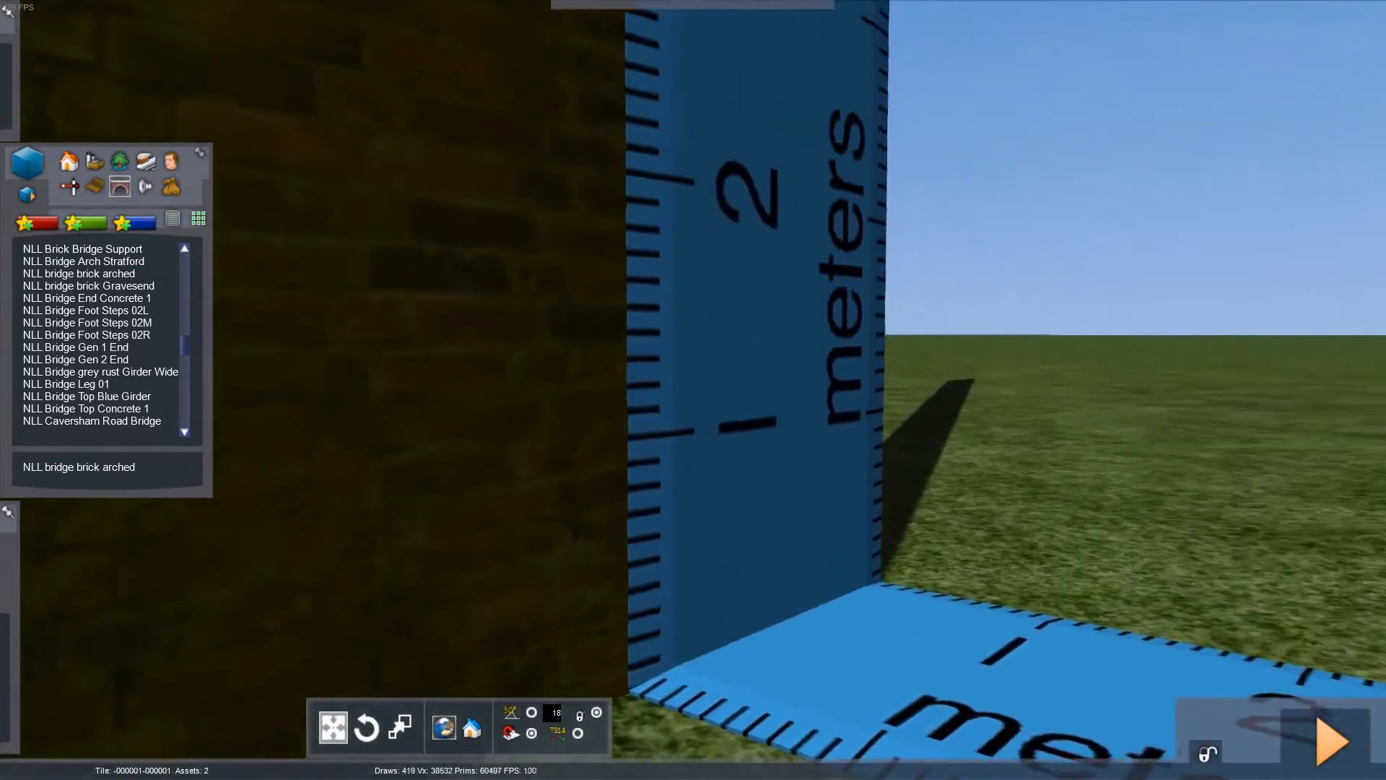
scroll(689, 341, down, 4)
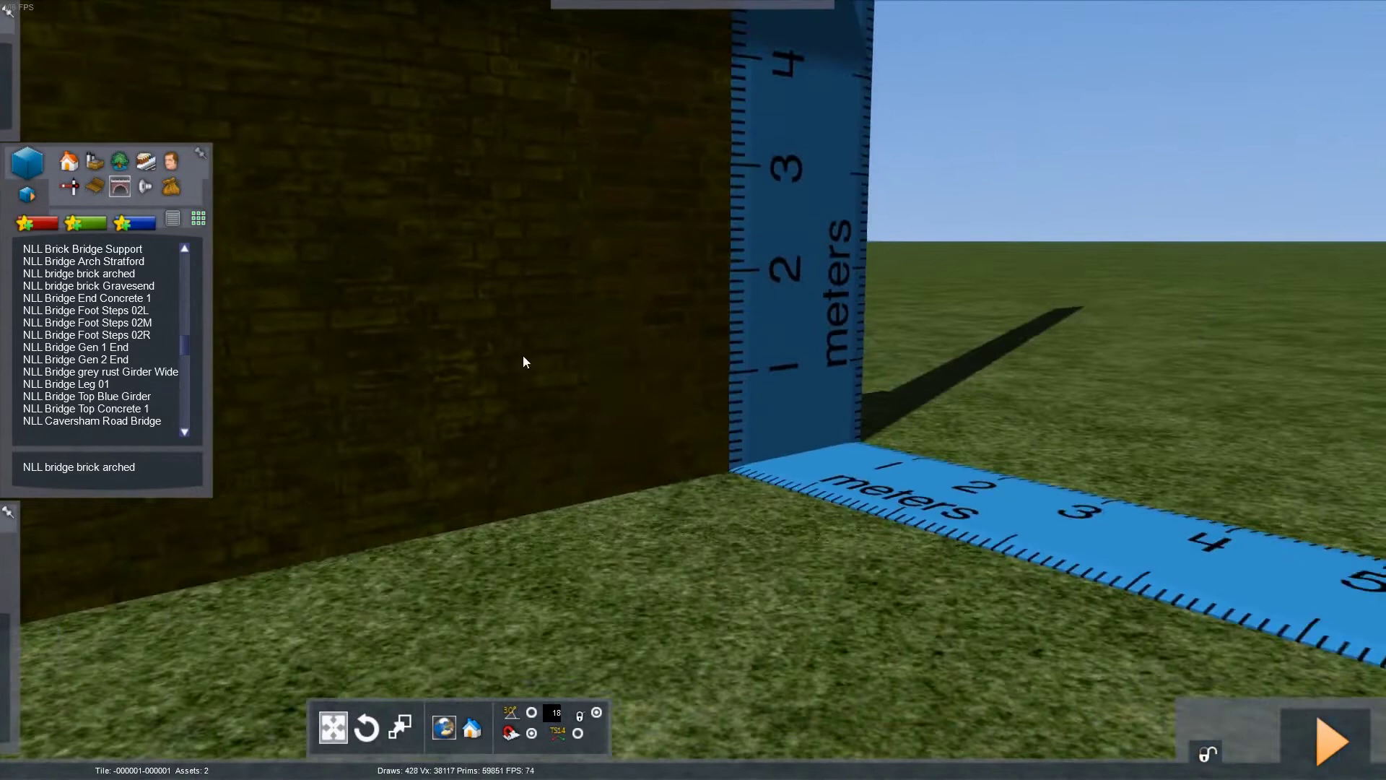
- Try the NLL Car 01 Parked asset in front of the brick wall as a size reference
click(171, 161)
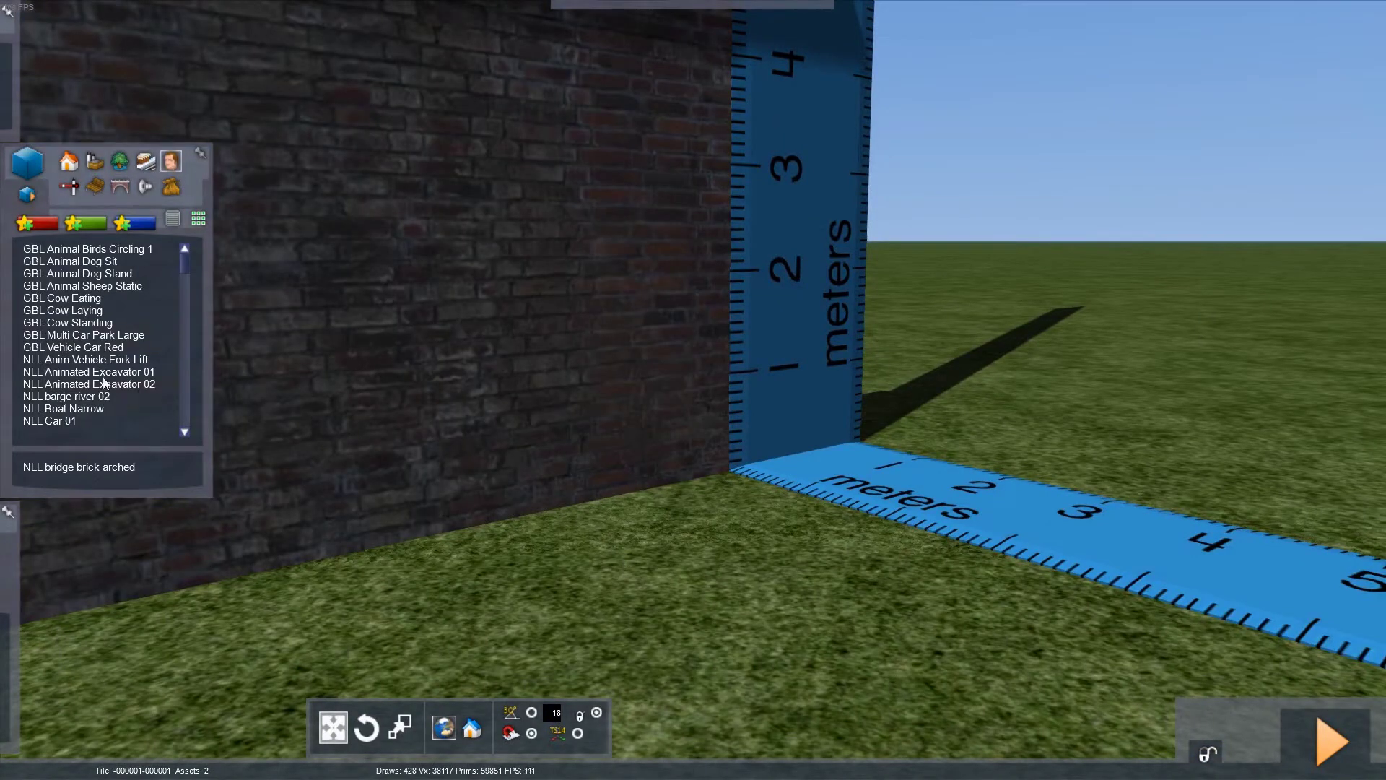
scroll(101, 375, down, 1)
click(84, 396)
click(622, 652)
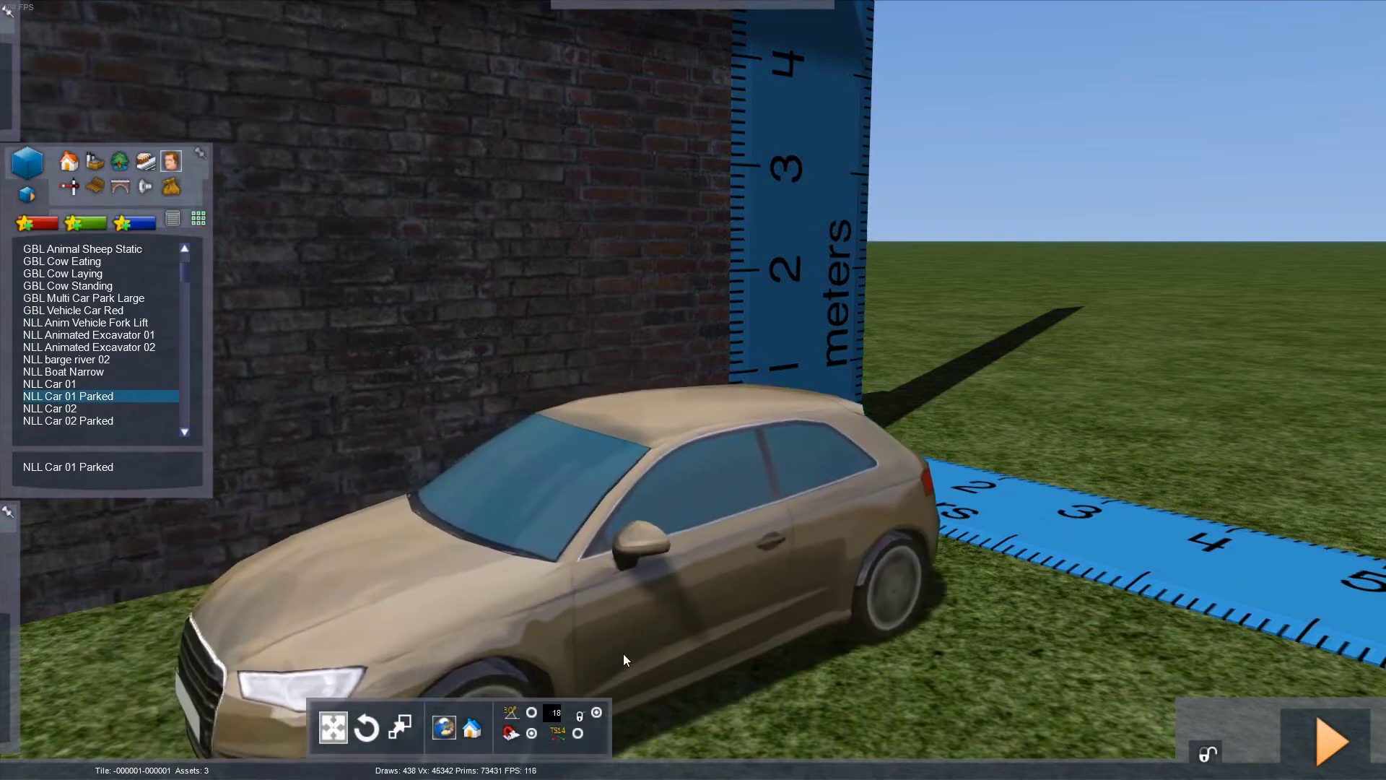
- Switch to Google Maps Street View and examine the car parked near the street name sign
key(super)
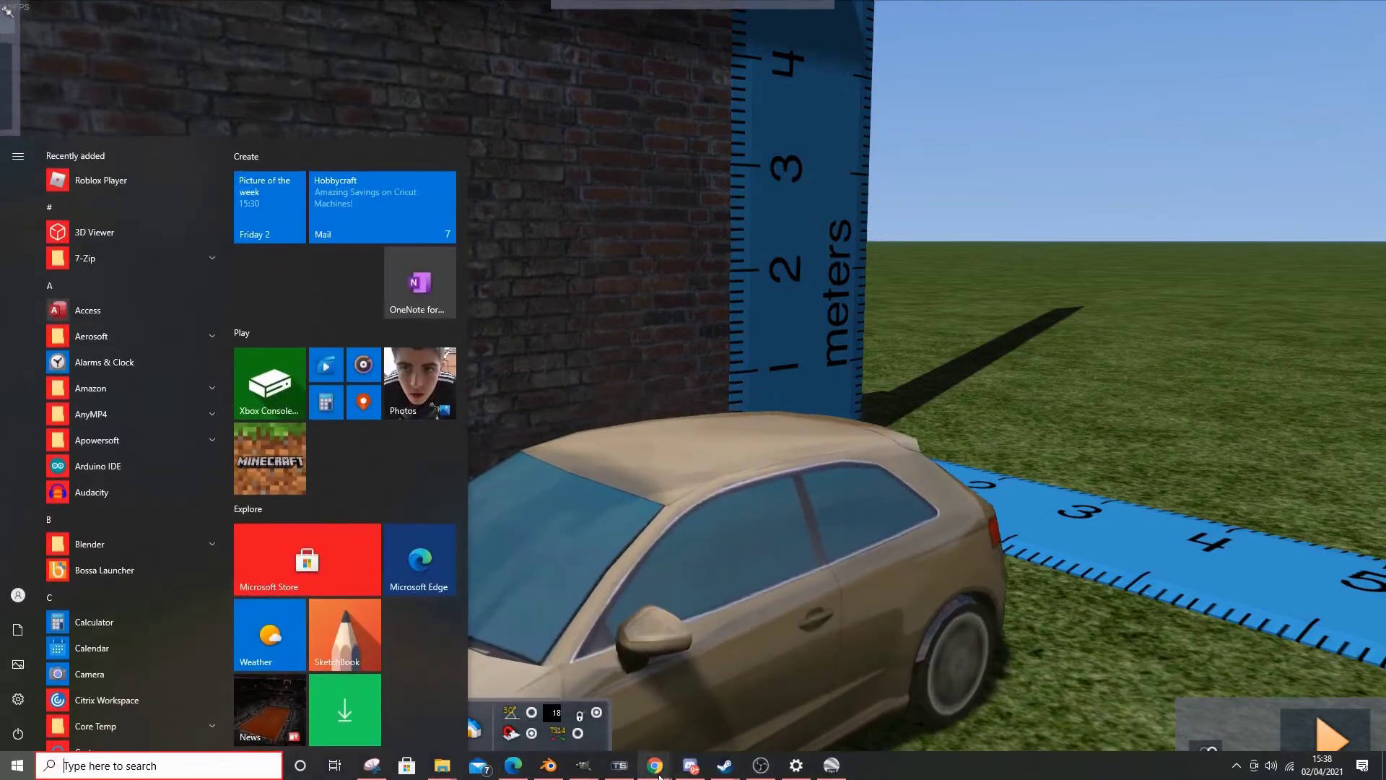
click(514, 766)
click(1144, 11)
drag(851, 430, 332, 254)
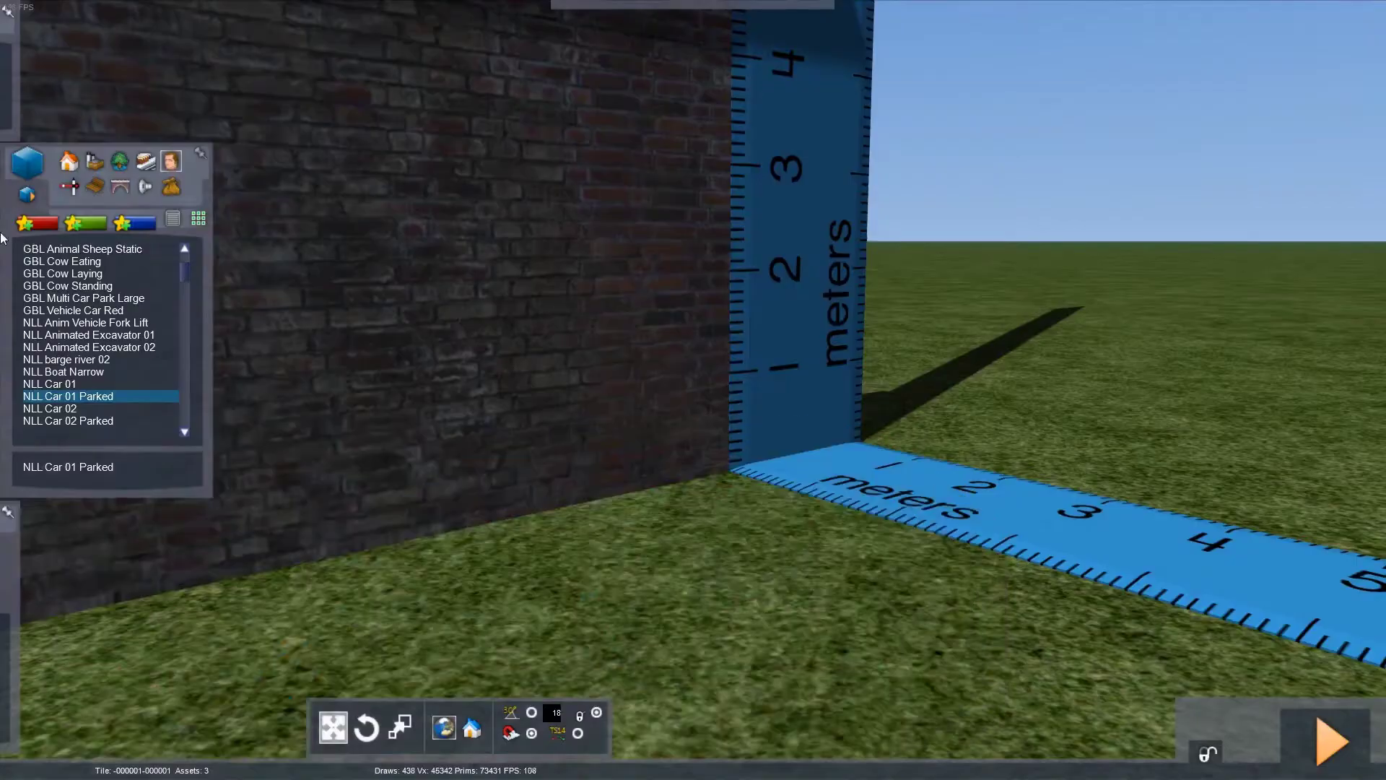
- Choose the NLL Car 06 Parked asset in Train Simulator and bring it in front of the brick wall
key(Down)
scroll(101, 404, down, 2)
click(99, 383)
scroll(122, 371, down, 2)
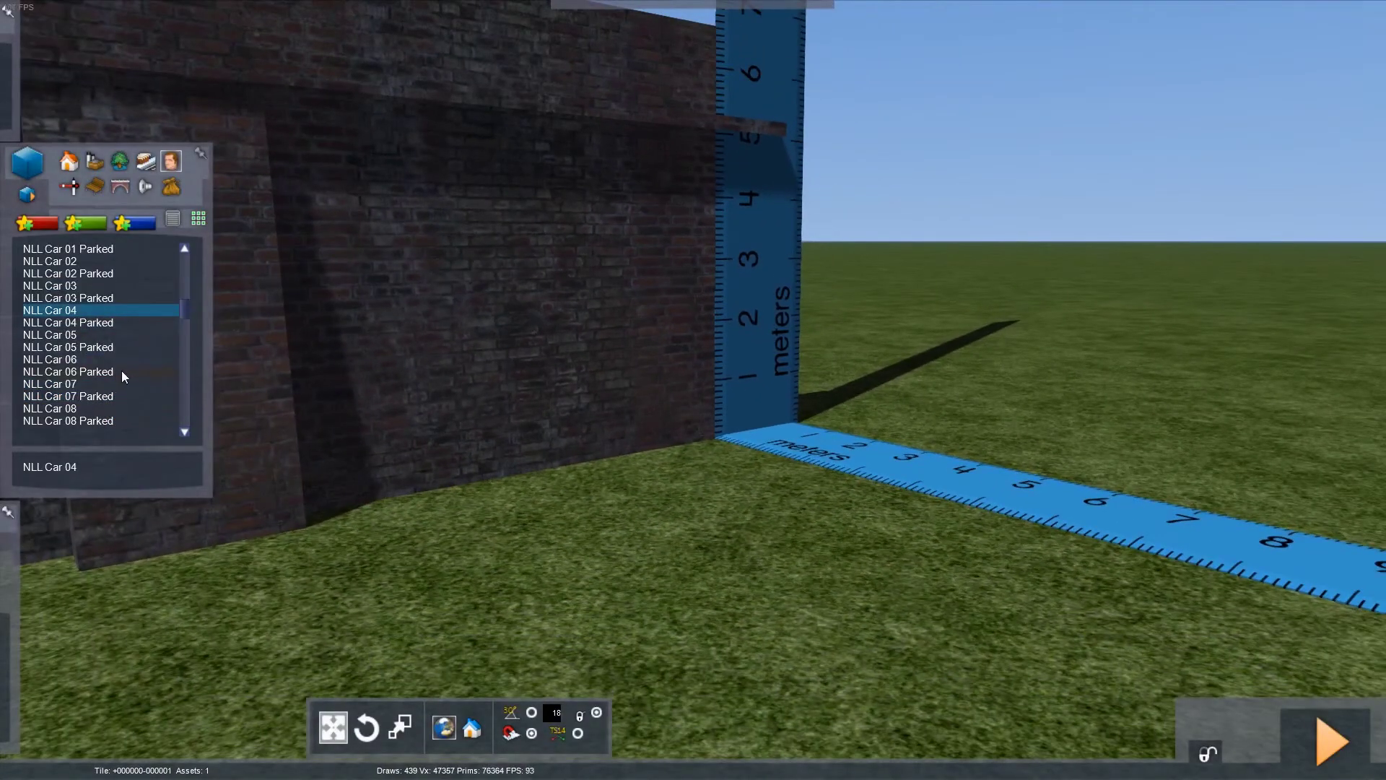
click(111, 371)
click(513, 599)
scroll(512, 600, up, 4)
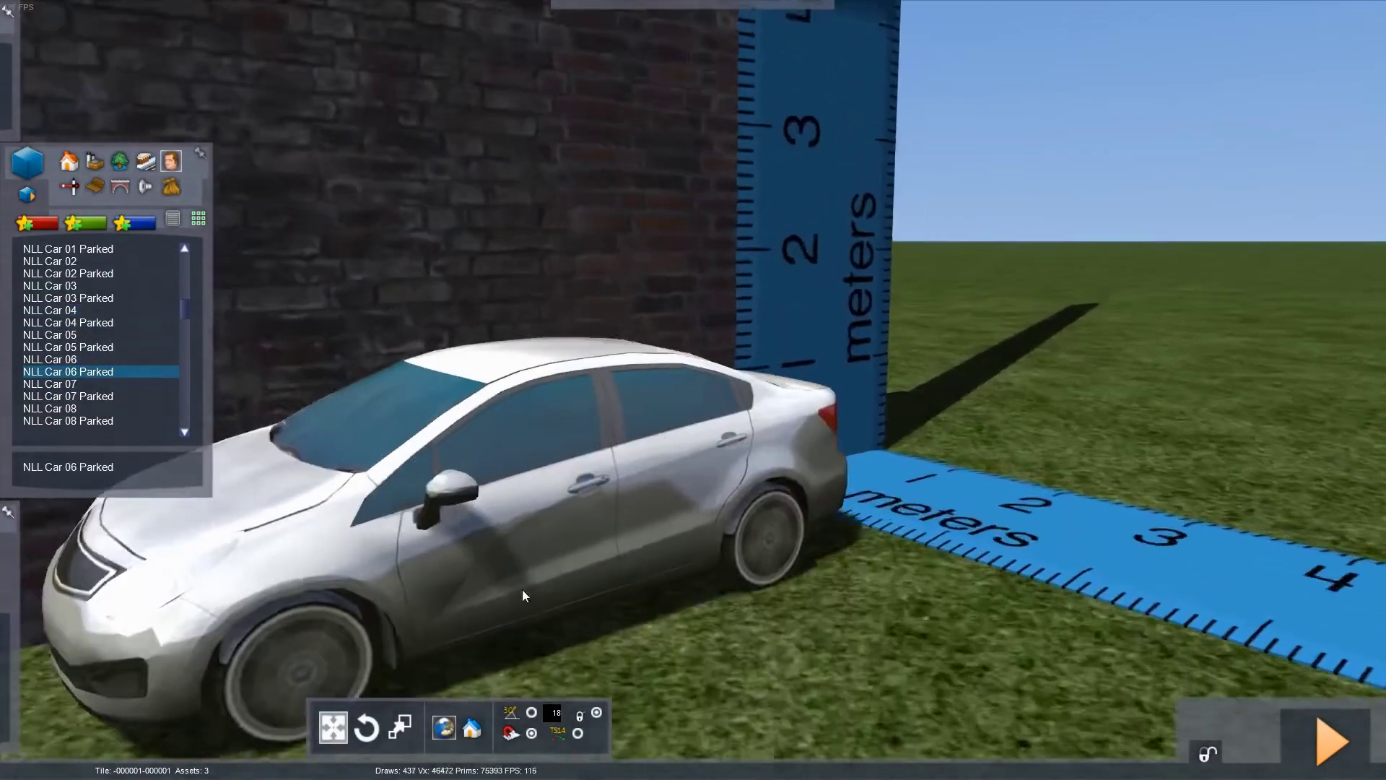
- Place the silver parked car alongside the brick wall with its rear end at the base of the vertical ruler
right_drag(522, 589, 572, 588)
key(Right)
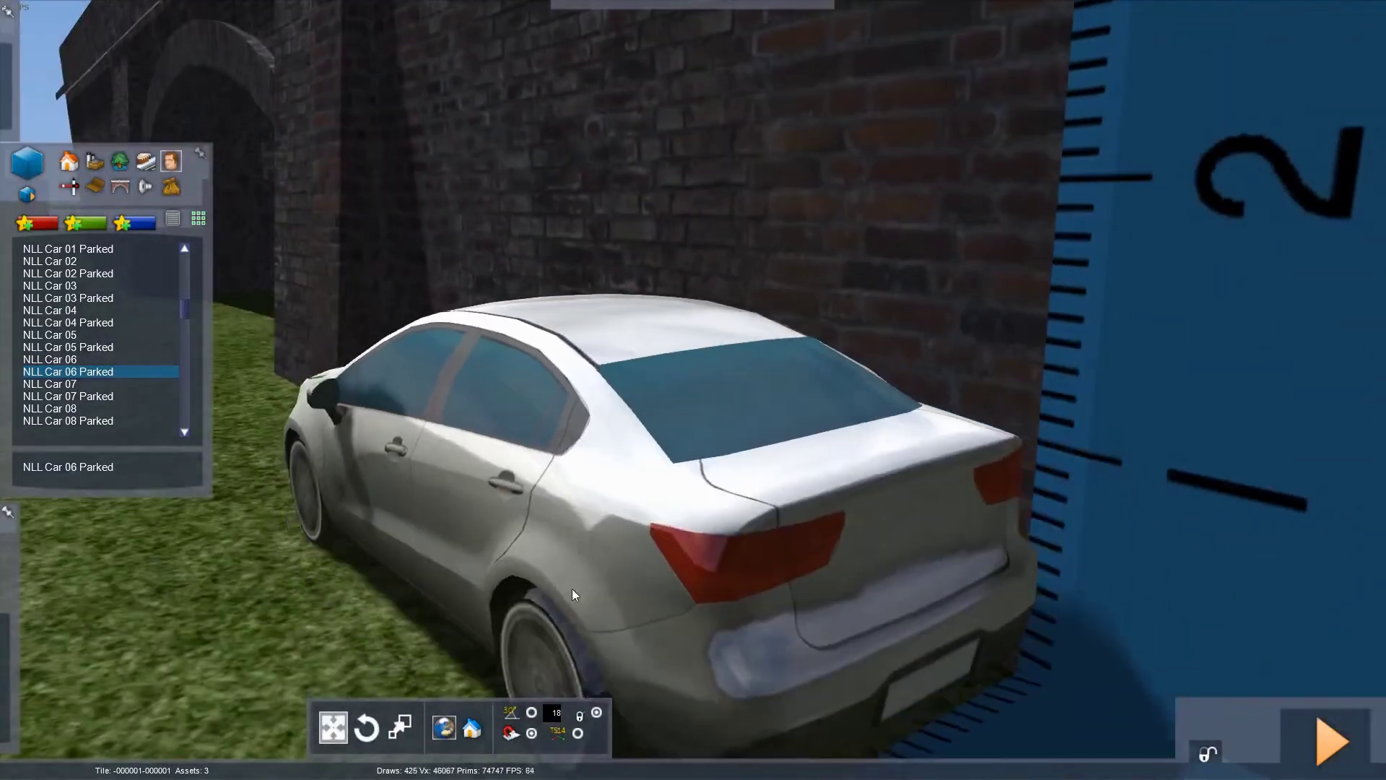
drag(572, 588, 591, 519)
key(Right)
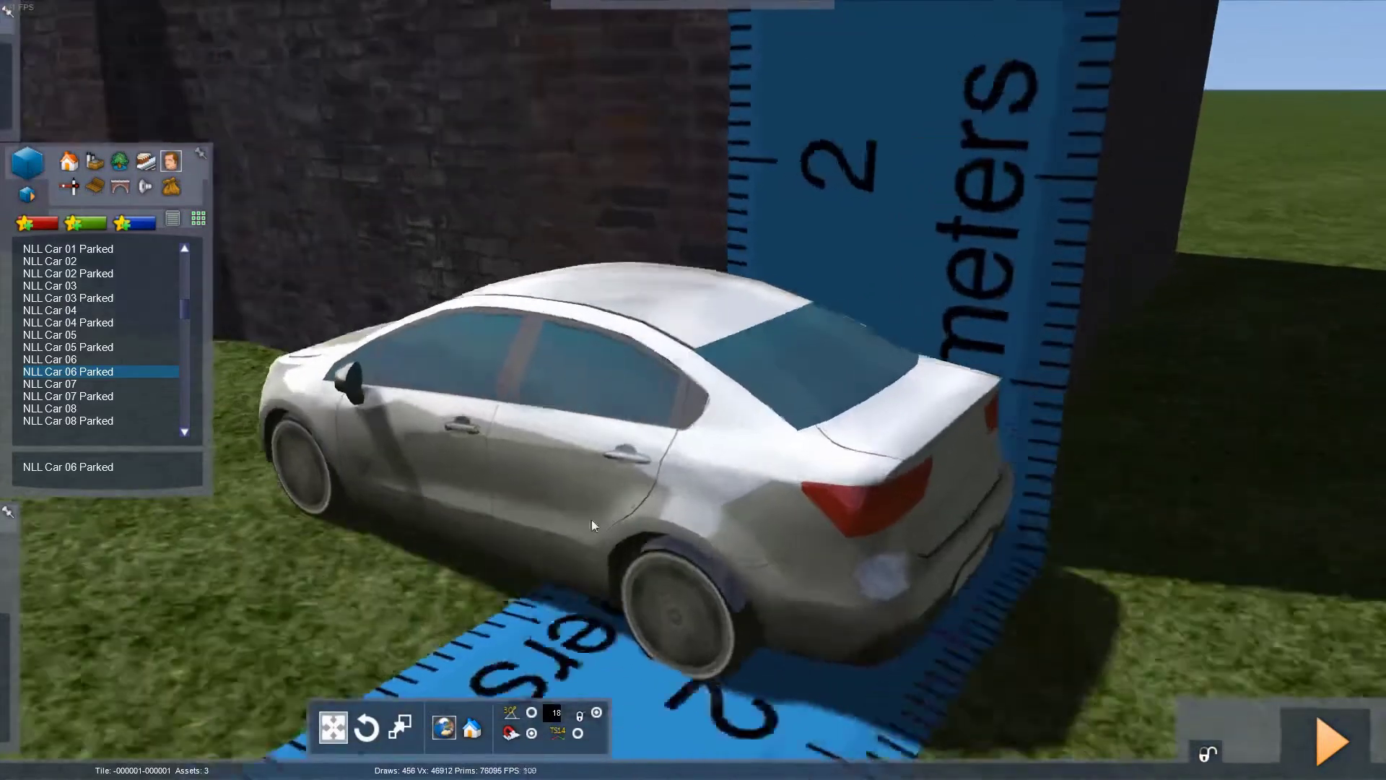
right_drag(591, 519, 423, 433)
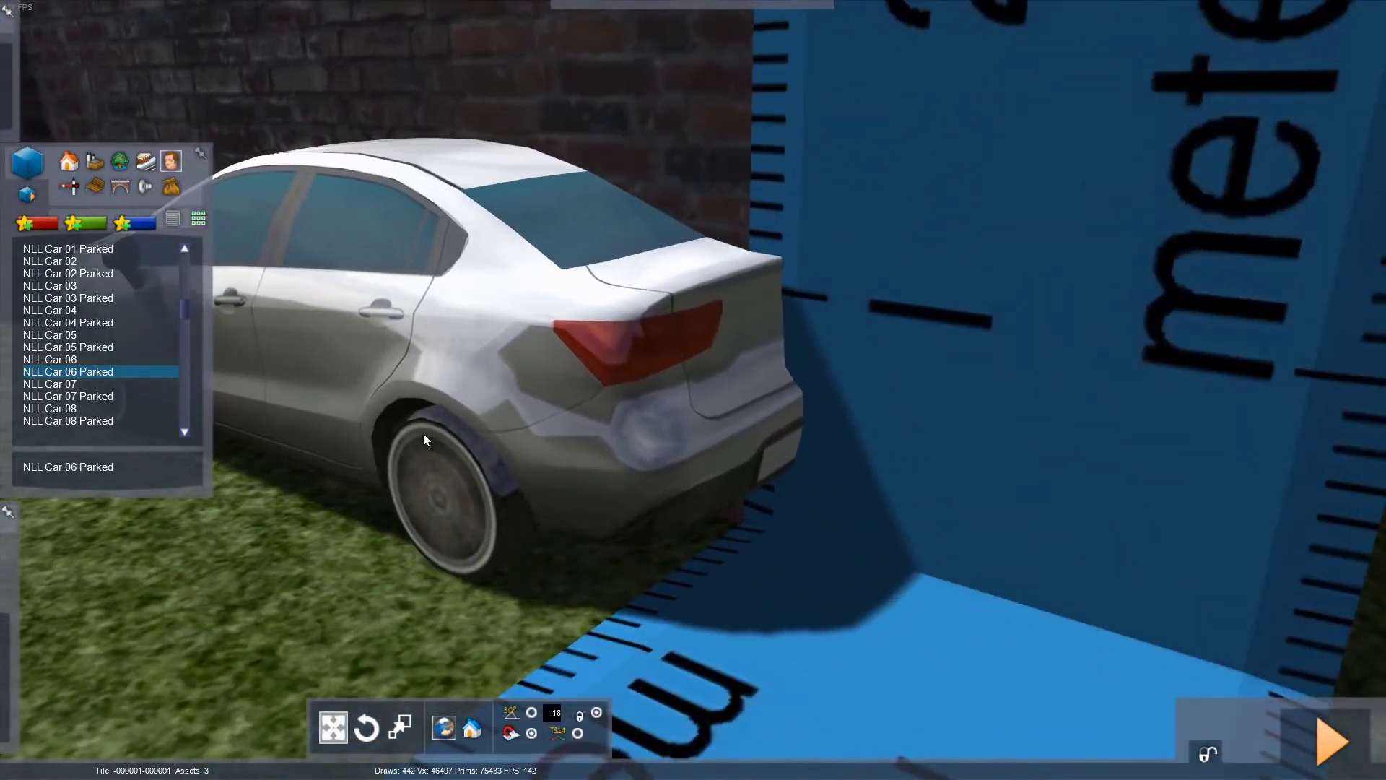
click(419, 430)
right_drag(553, 383, 555, 398)
right_click(605, 452)
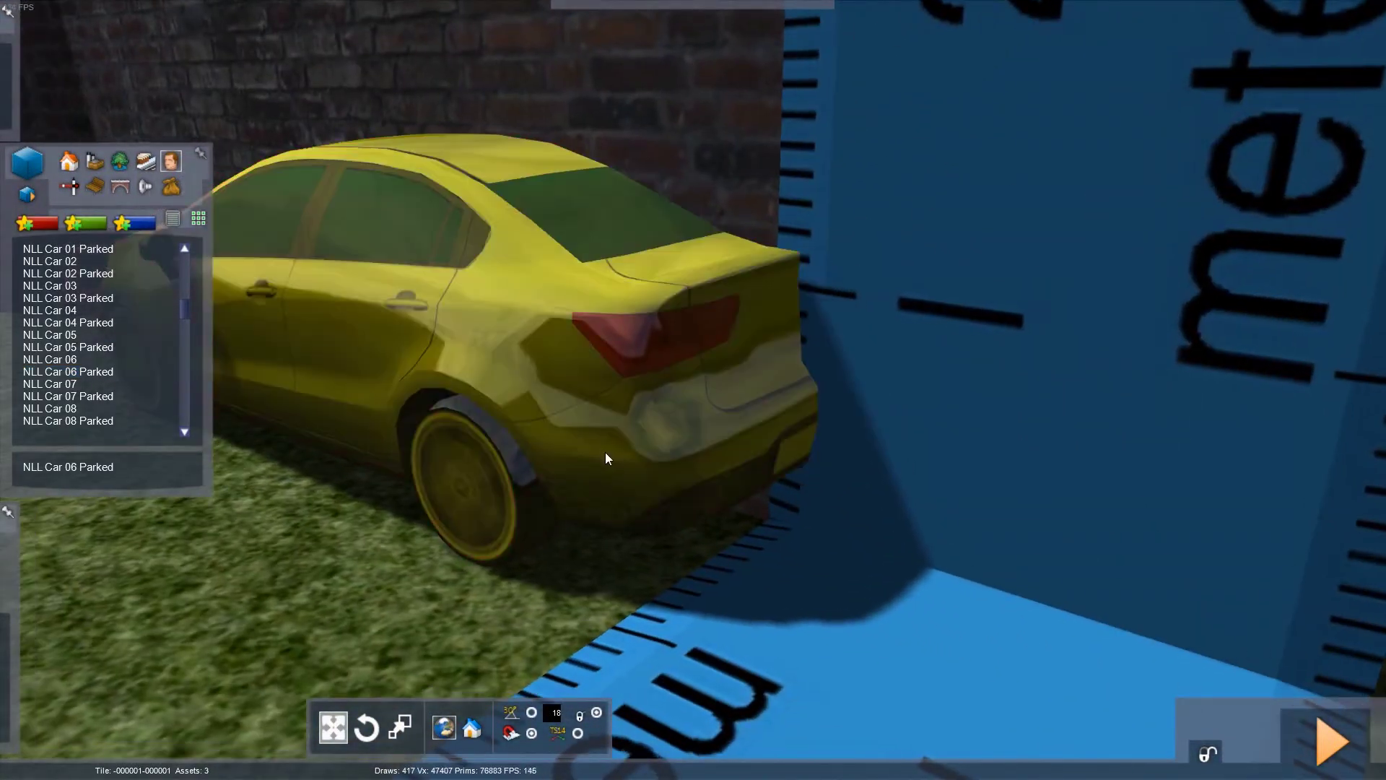
- Switch to Street View and compare the height of the street name sign with the bollard and parked car
key(super)
click(543, 661)
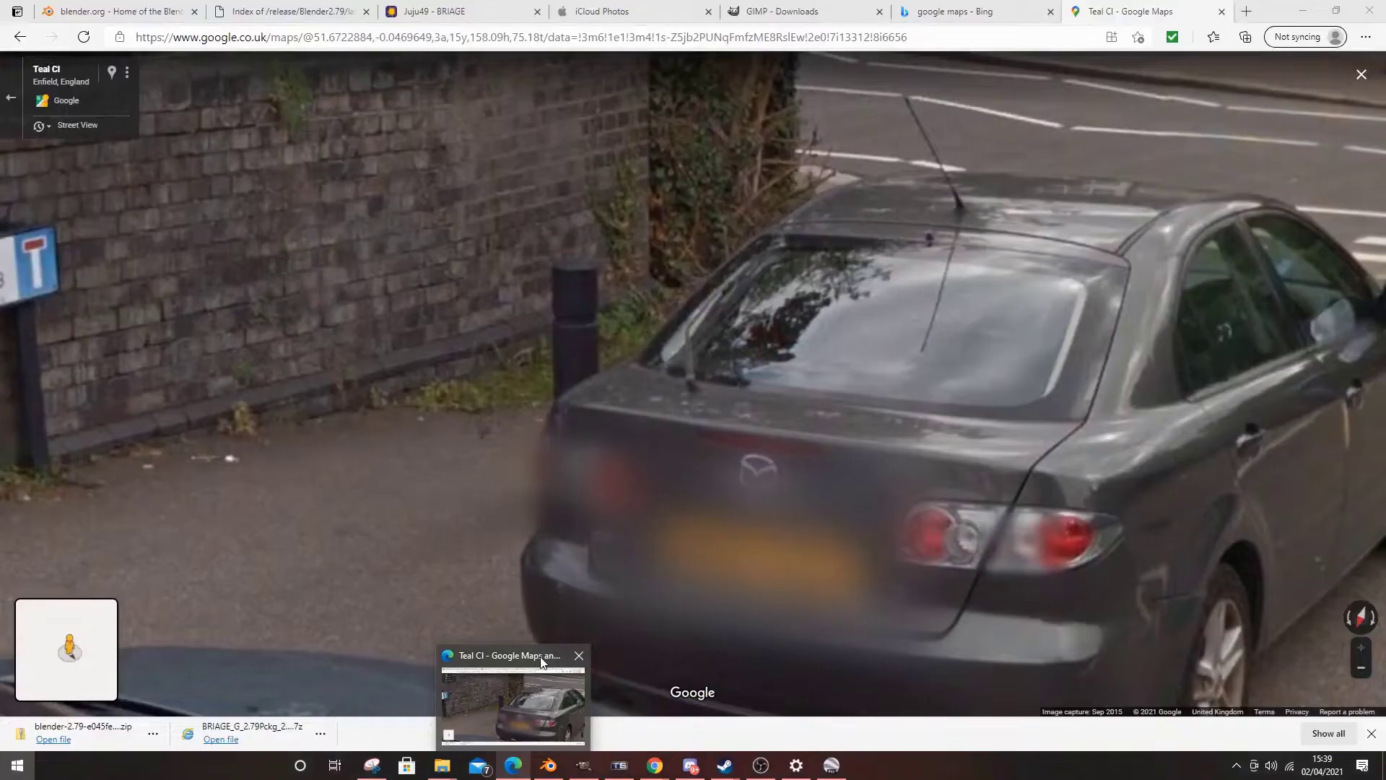
drag(433, 393, 715, 477)
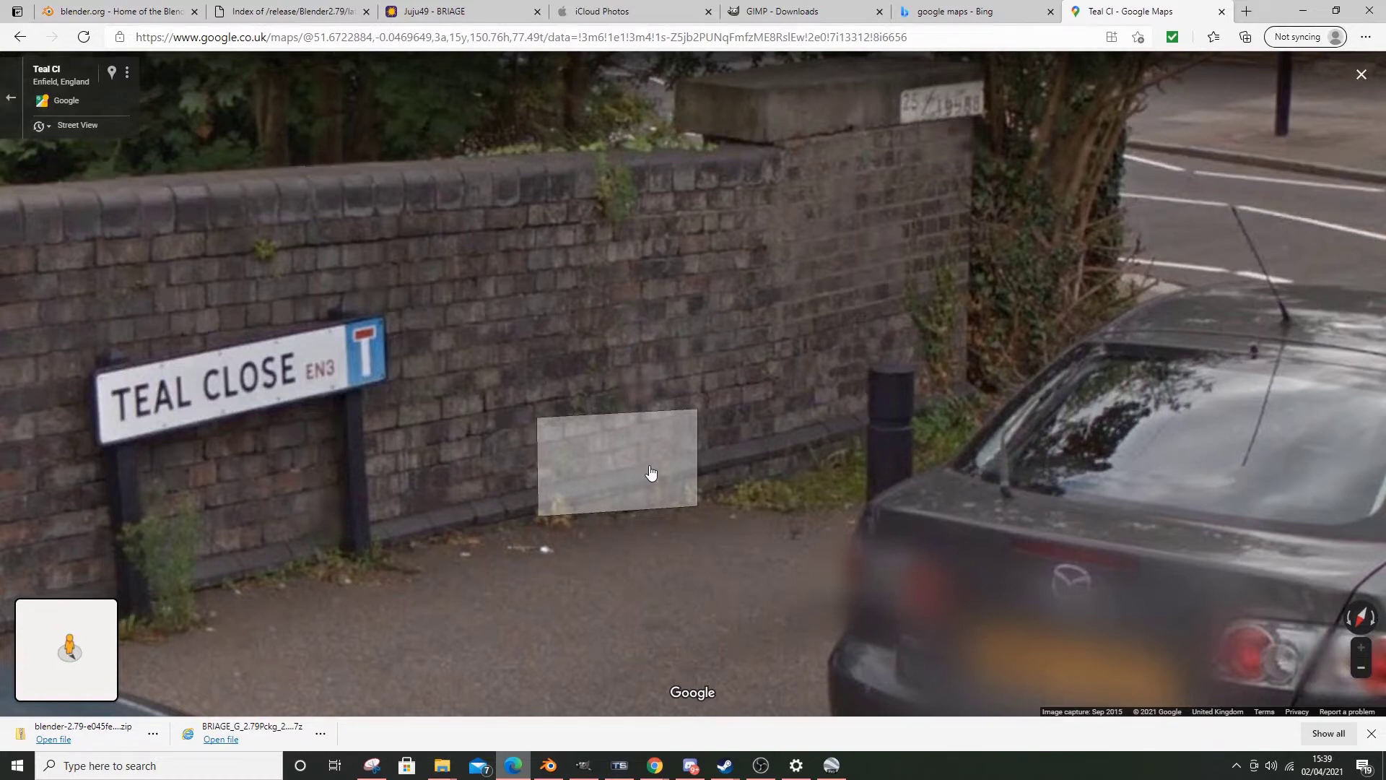
mouse_move(548, 765)
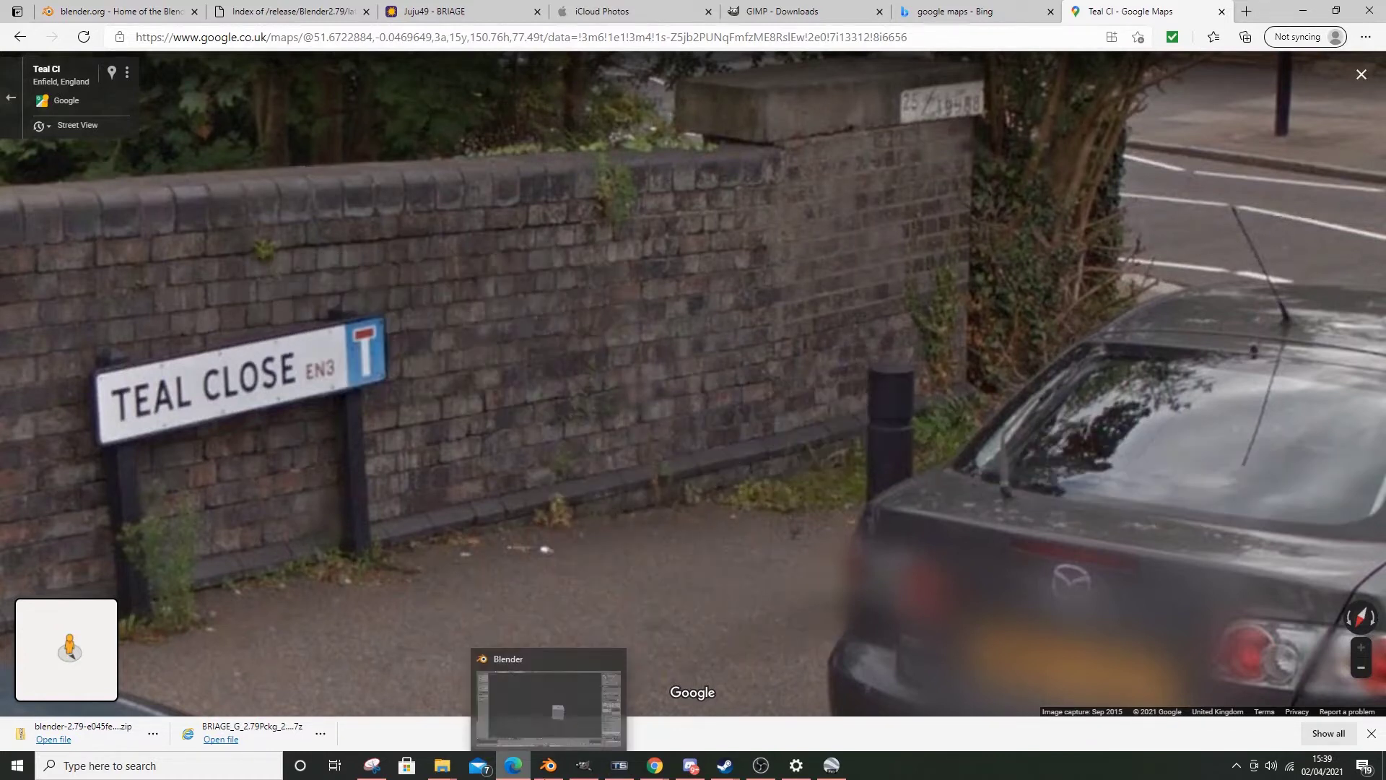
drag(1016, 466, 934, 470)
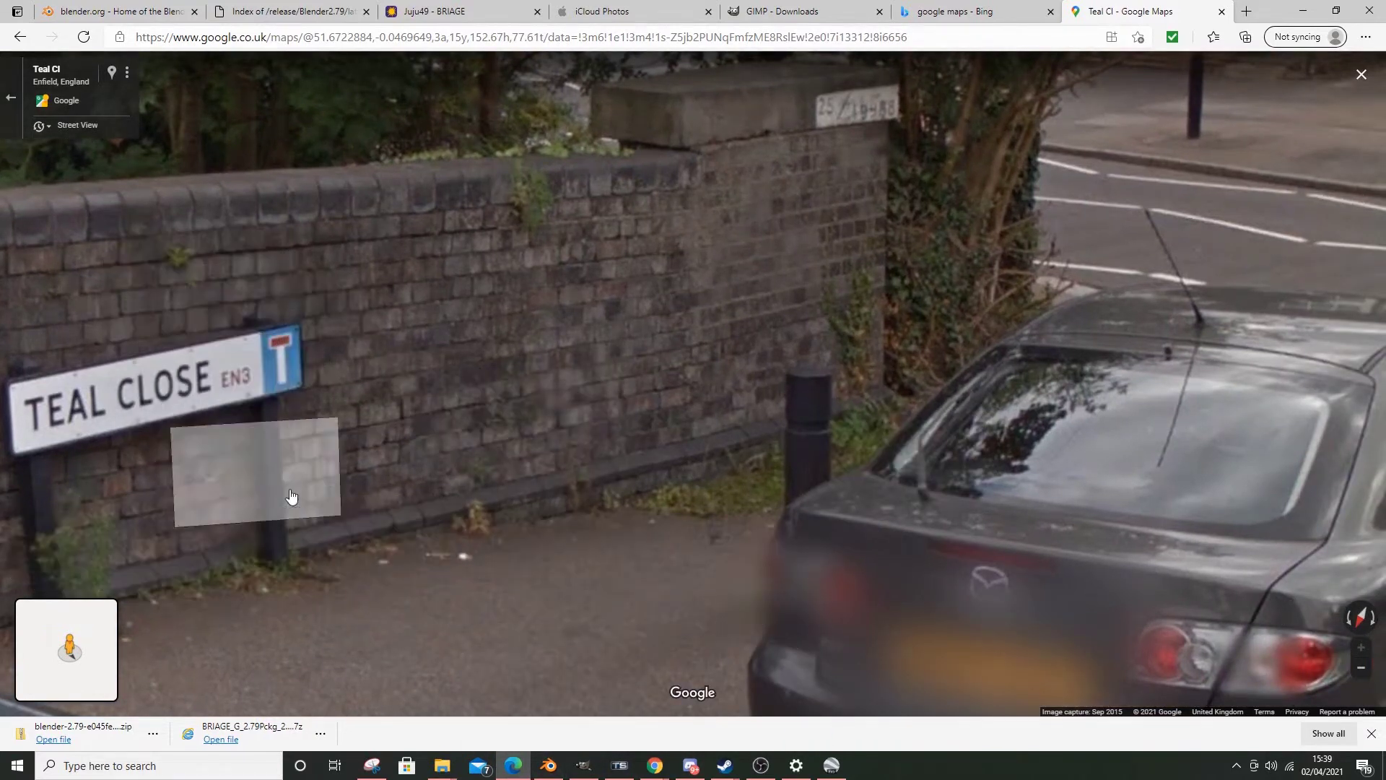
- Return to Train Simulator and examine the parked car's height against the vertical ruler
click(578, 766)
right_drag(541, 568, 559, 538)
key(Up)
key(Down)
- Switch to Blender and delete the default camera and lamp from the scene
key(super)
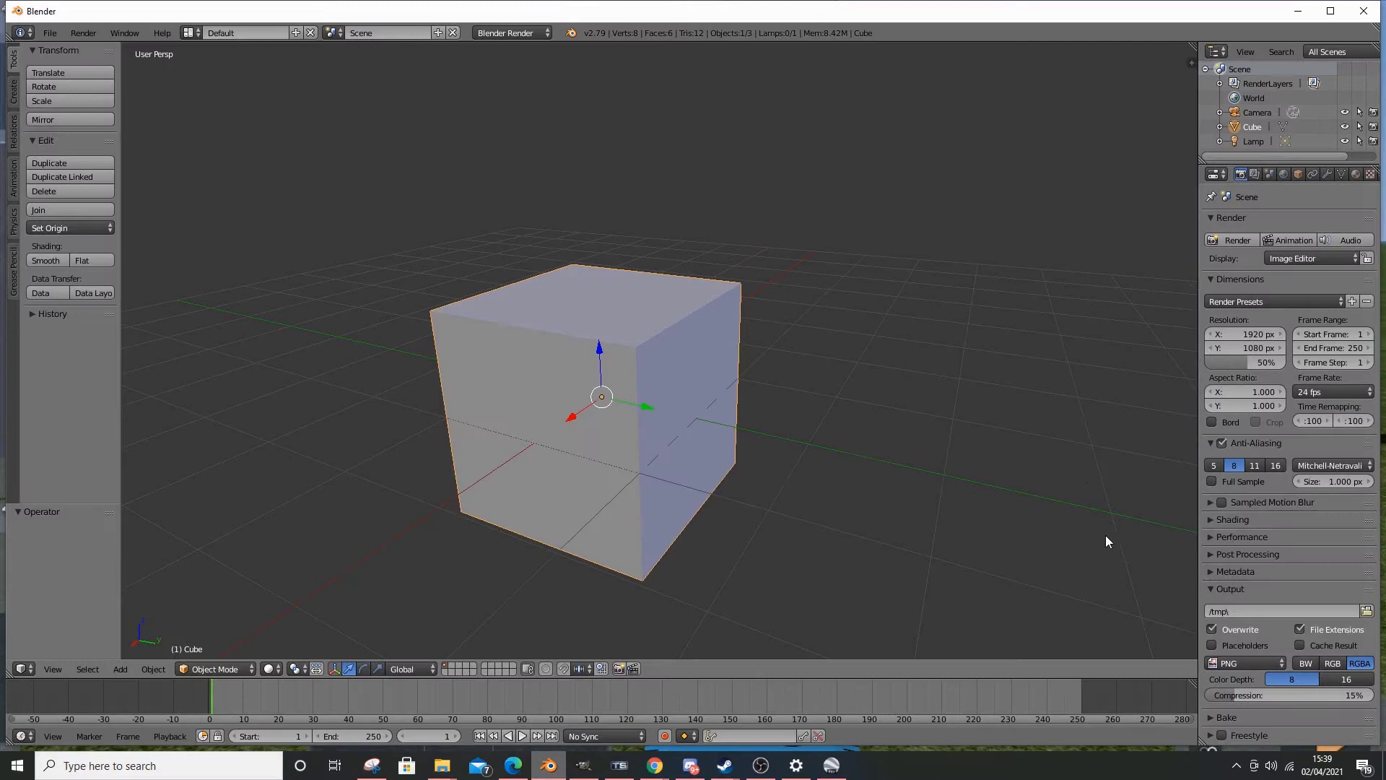
middle_drag(1106, 535, 829, 369)
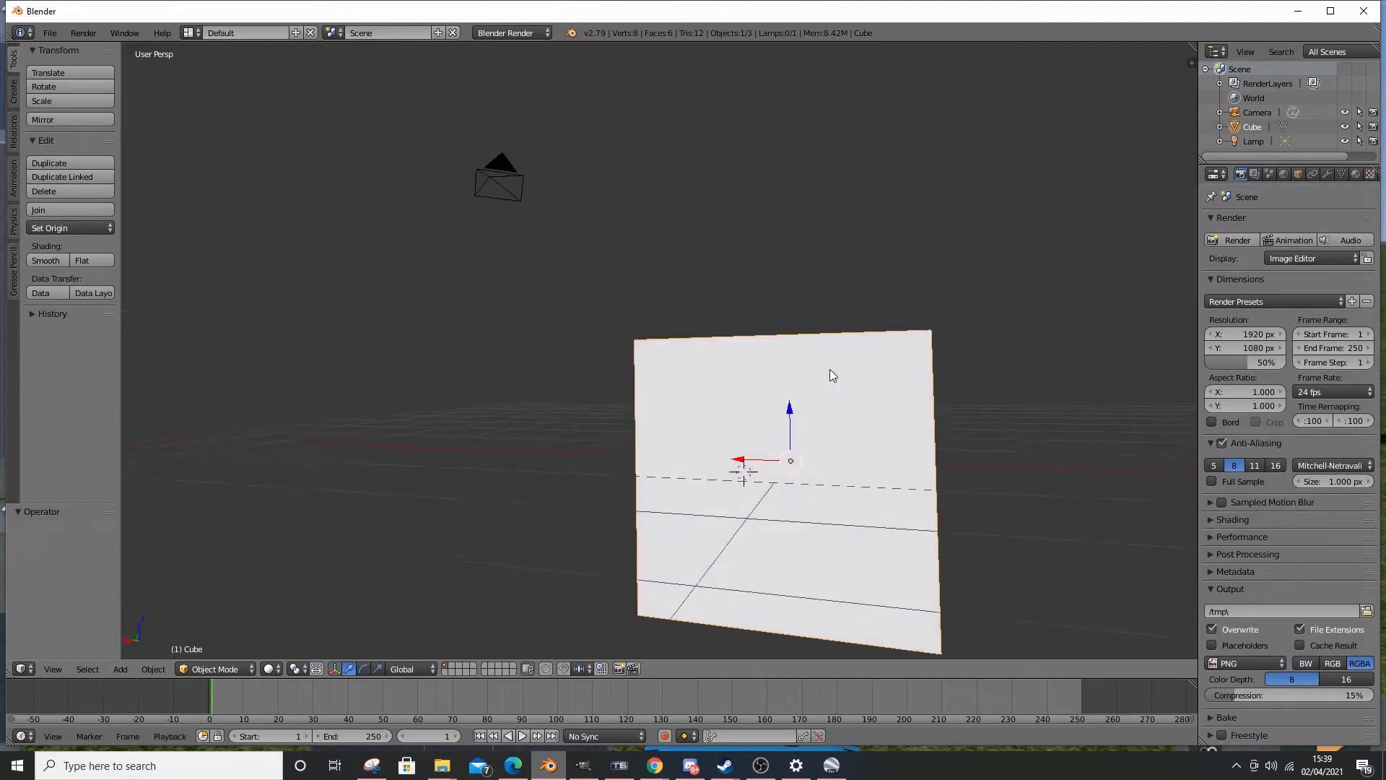
scroll(829, 369, down, 2)
scroll(960, 344, down, 1)
middle_drag(1021, 346, 837, 366)
scroll(837, 366, up, 1)
scroll(837, 365, up, 1)
scroll(836, 364, down, 5)
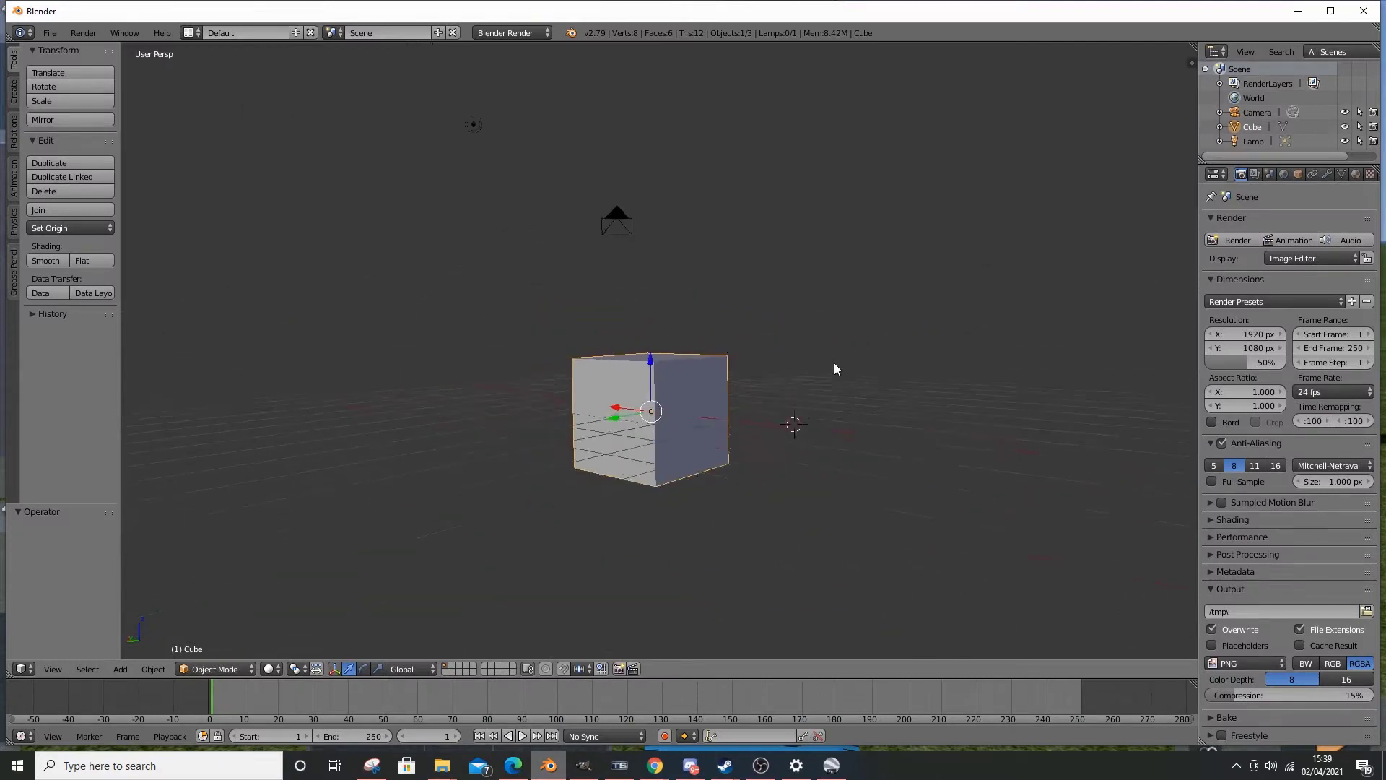
scroll(756, 287, up, 3)
shift+middle_drag(756, 287, 551, 247)
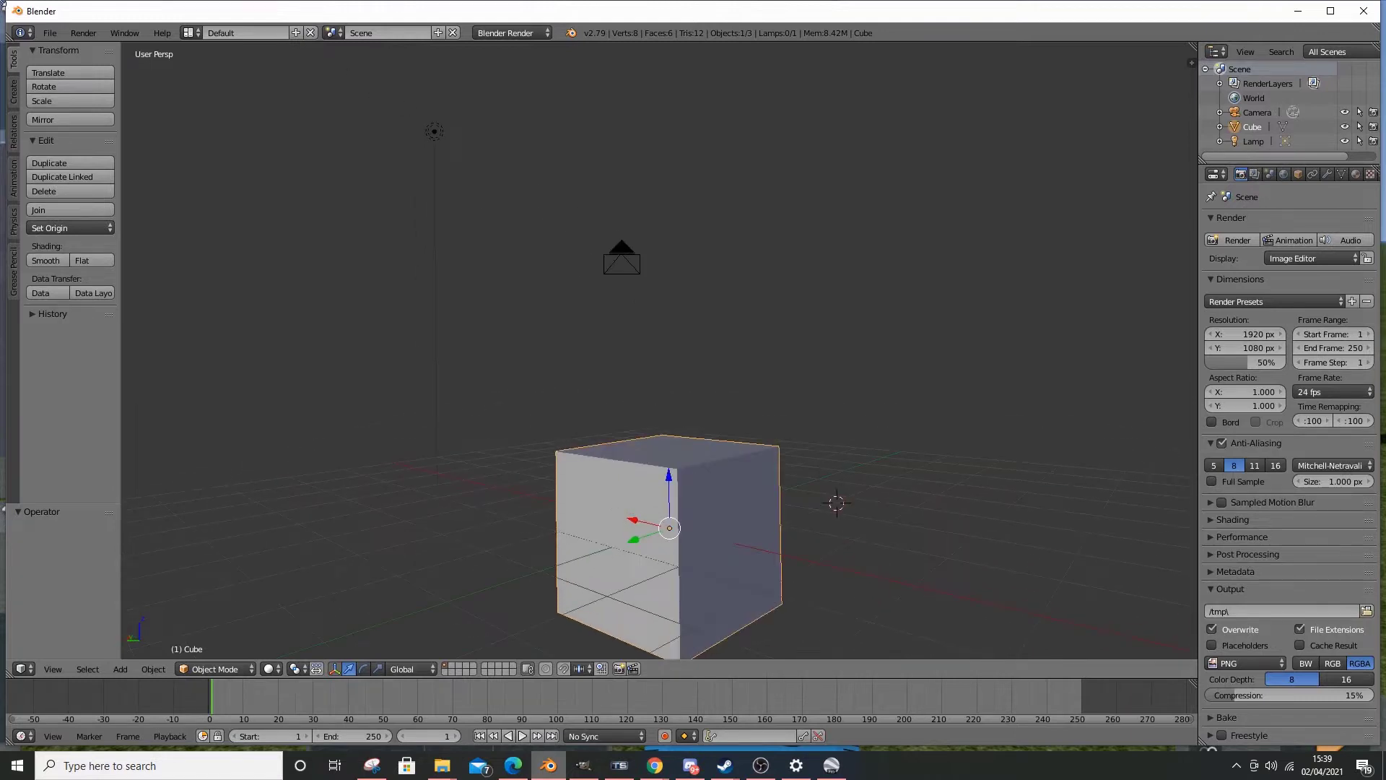
right_click(625, 259)
key(x)
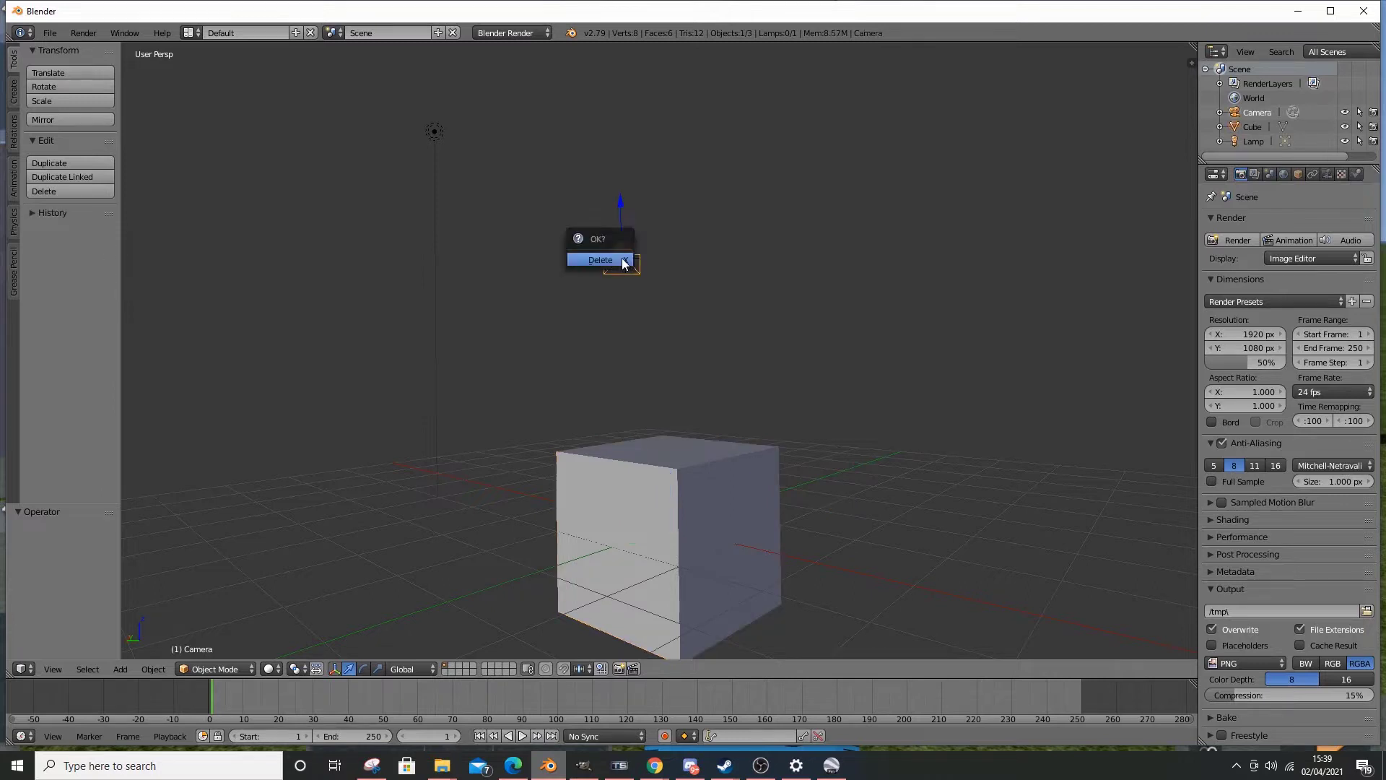
click(625, 261)
right_click(428, 127)
key(x)
click(427, 124)
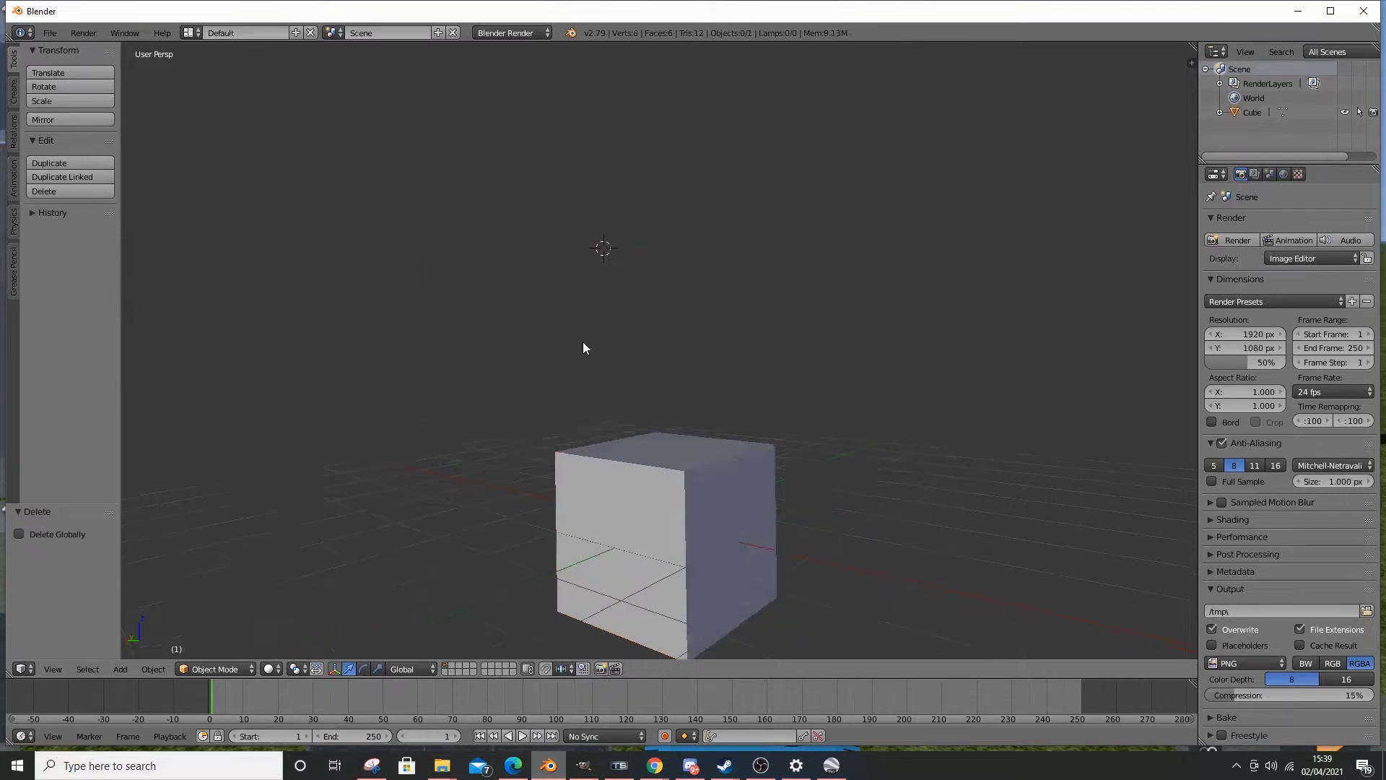
- Select the default cube, show its transform properties and set its Z dimension to 1.1
middle_drag(583, 341, 602, 304)
scroll(753, 517, up, 1)
shift+middle_drag(752, 517, 583, 439)
scroll(704, 391, up, 3)
right_click(583, 438)
scroll(614, 451, down, 4)
middle_drag(667, 402, 691, 393)
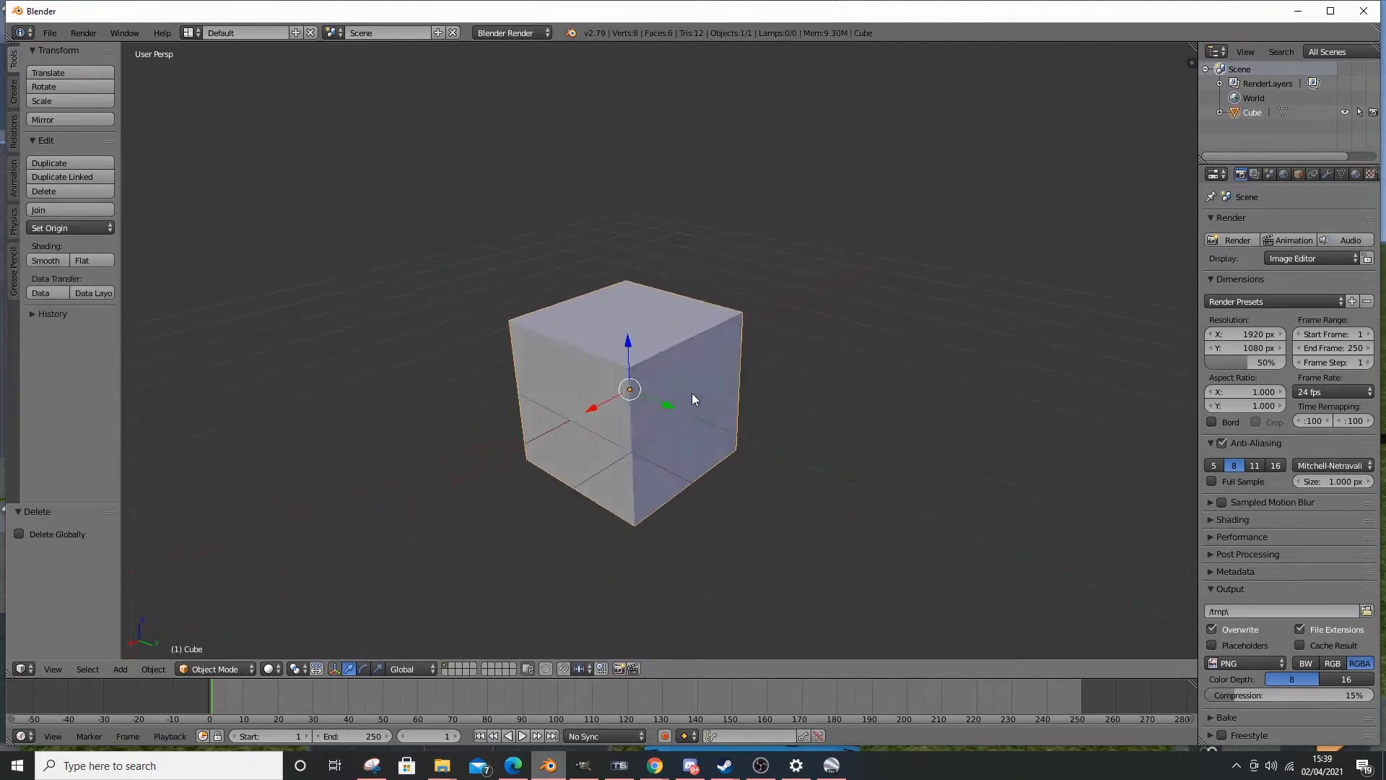
middle_drag(678, 465, 826, 440)
scroll(826, 447, up, 5)
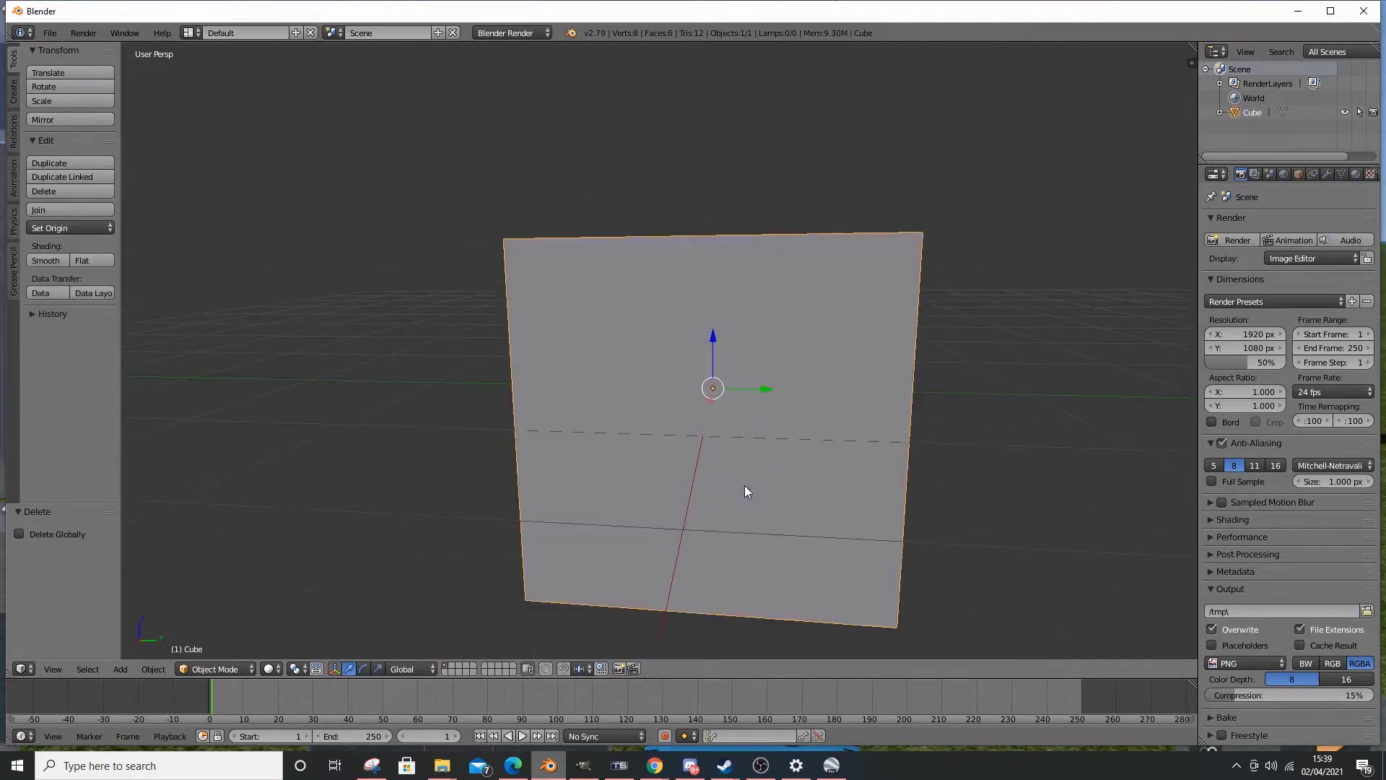
mouse_move(654, 765)
middle_drag(985, 401, 807, 434)
scroll(957, 416, up, 2)
scroll(808, 448, down, 3)
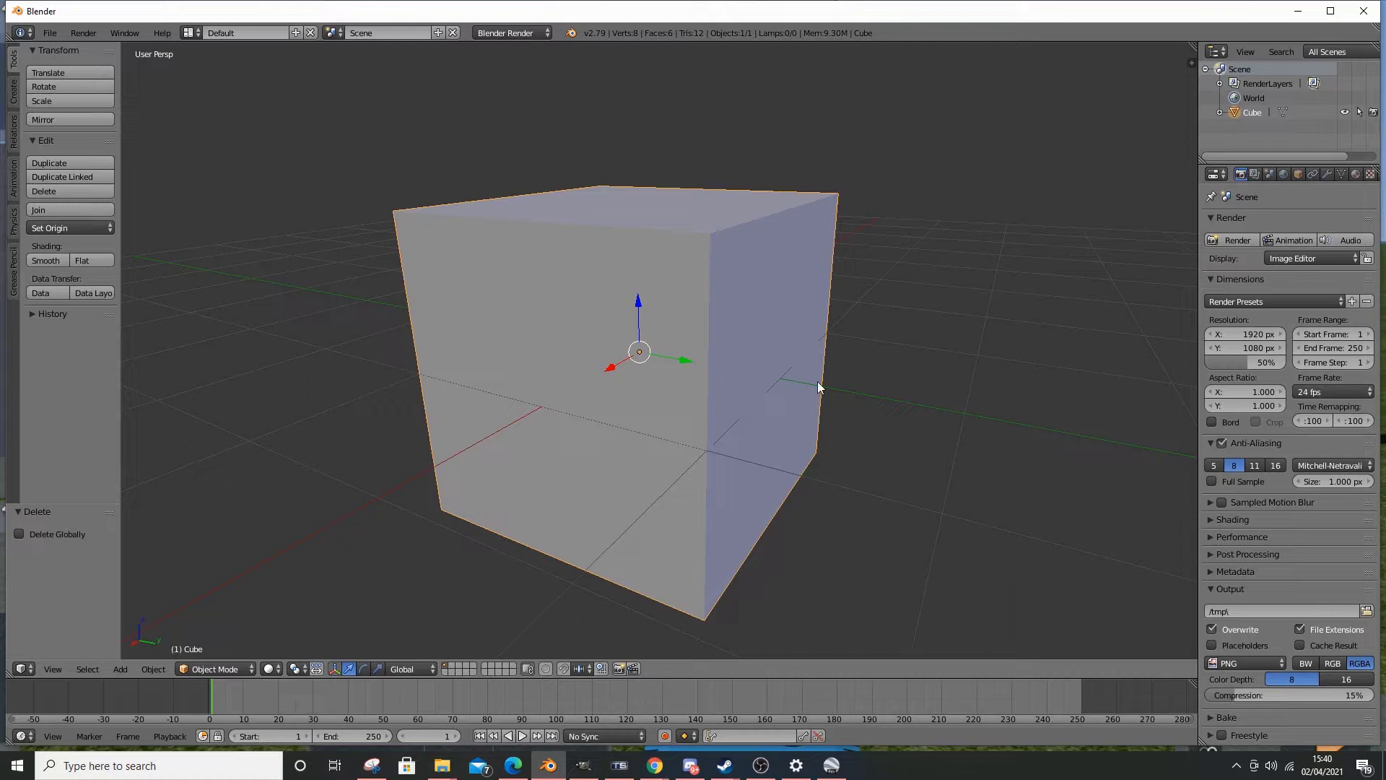
click(1192, 59)
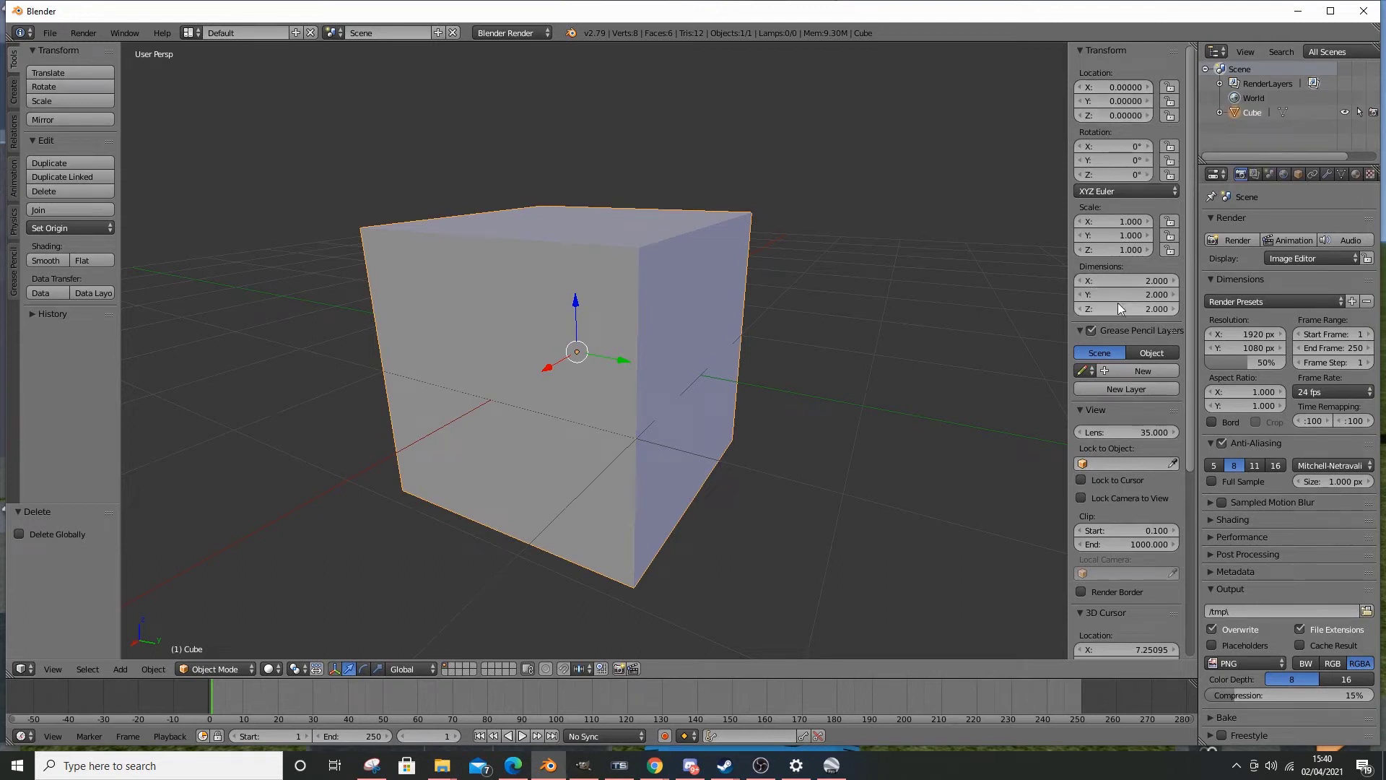
click(1155, 309)
key(Return)
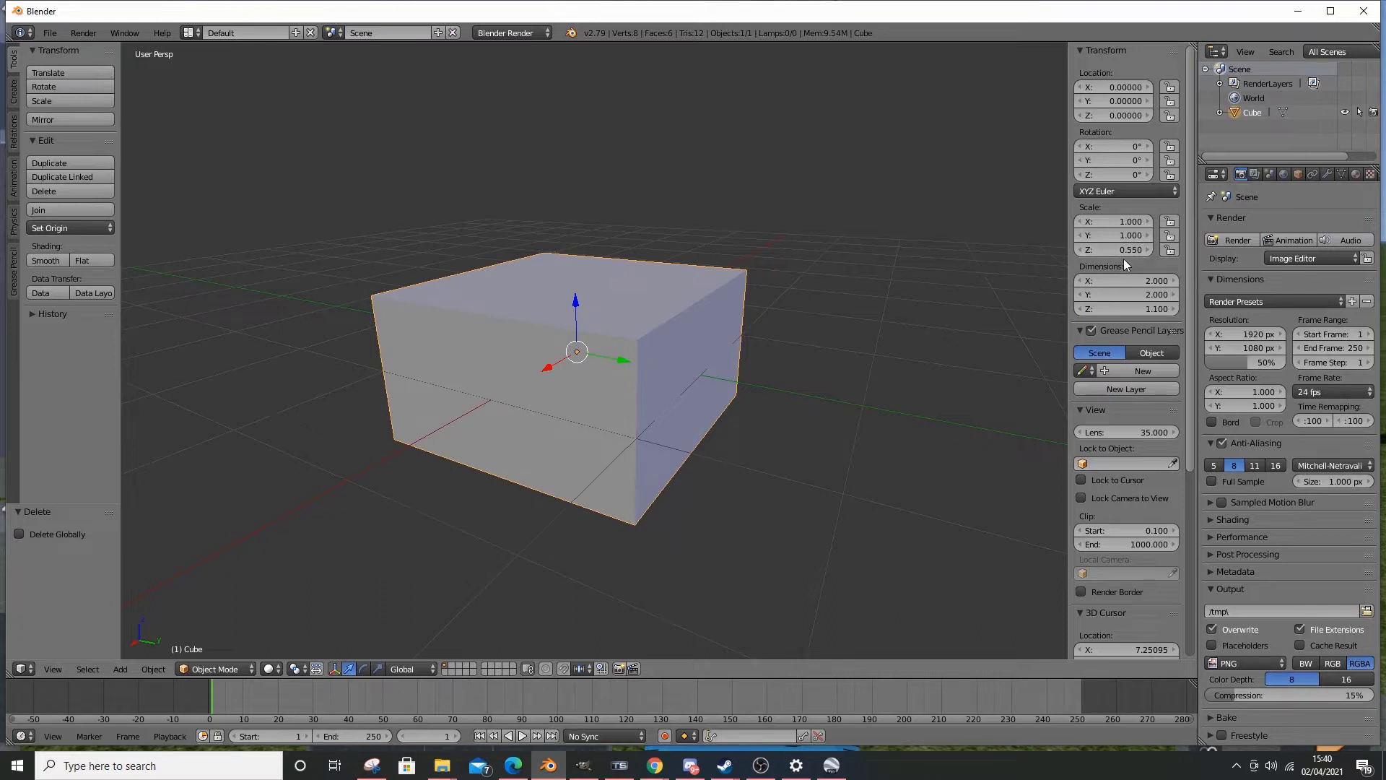
middle_drag(536, 249, 499, 340)
scroll(579, 241, up, 2)
scroll(520, 354, down, 4)
- Switch to the browser and examine the street name sign in Street View and in the iCloud photo
mouse_move(654, 765)
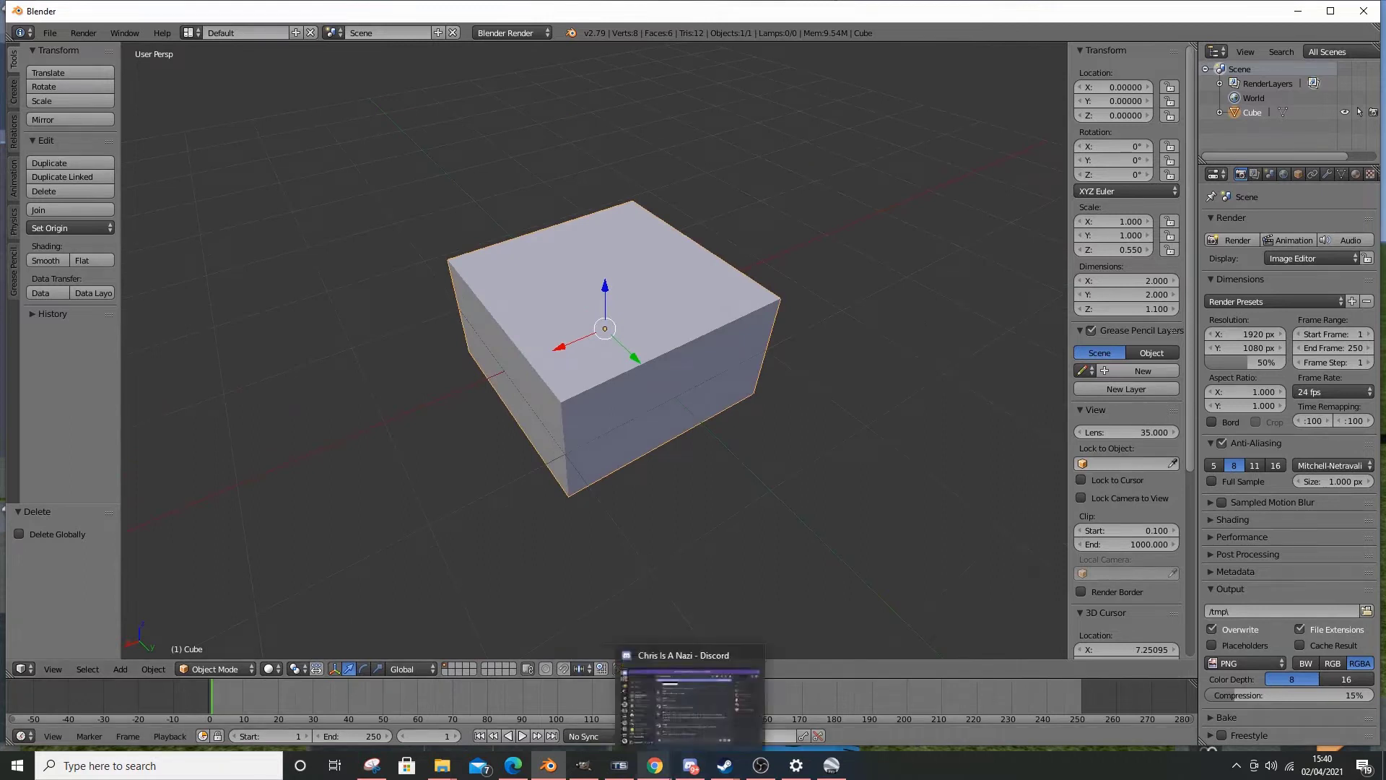
click(513, 765)
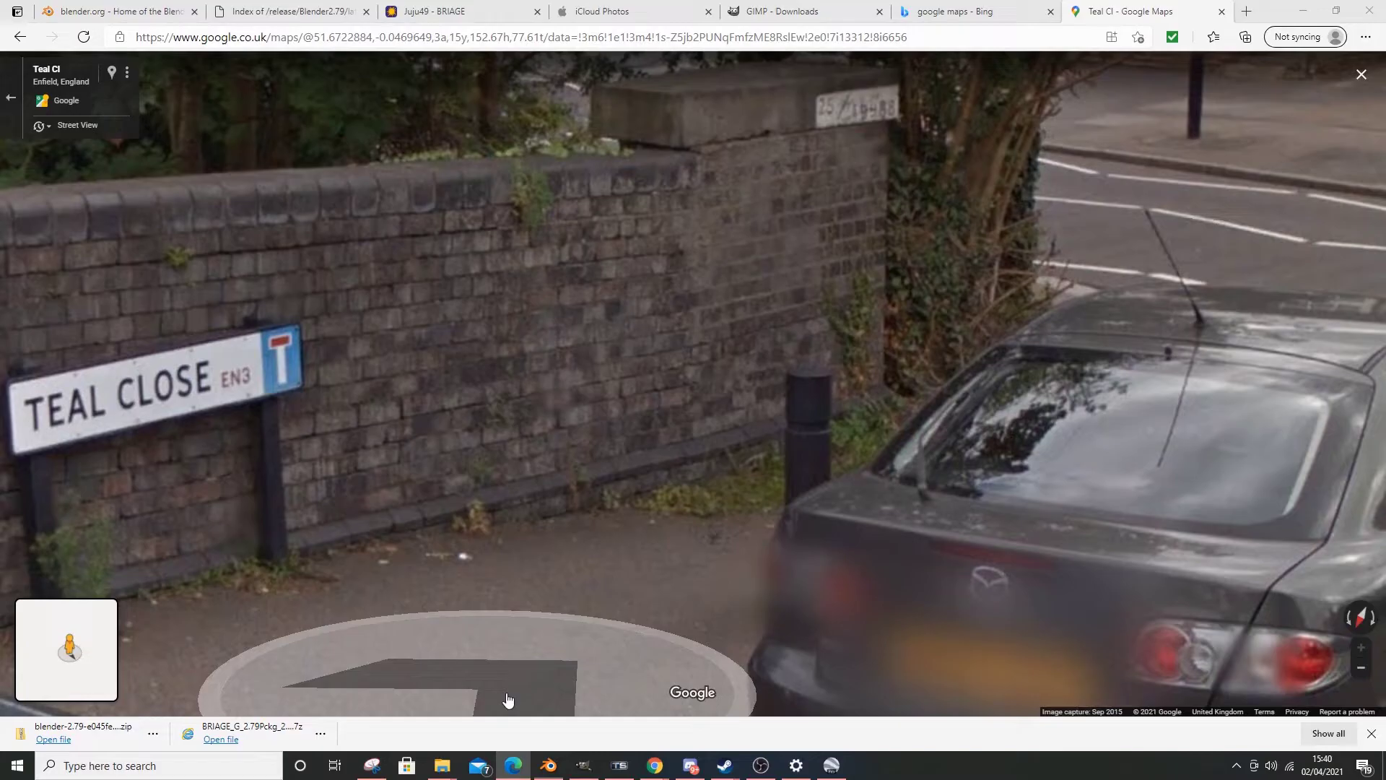
click(718, 466)
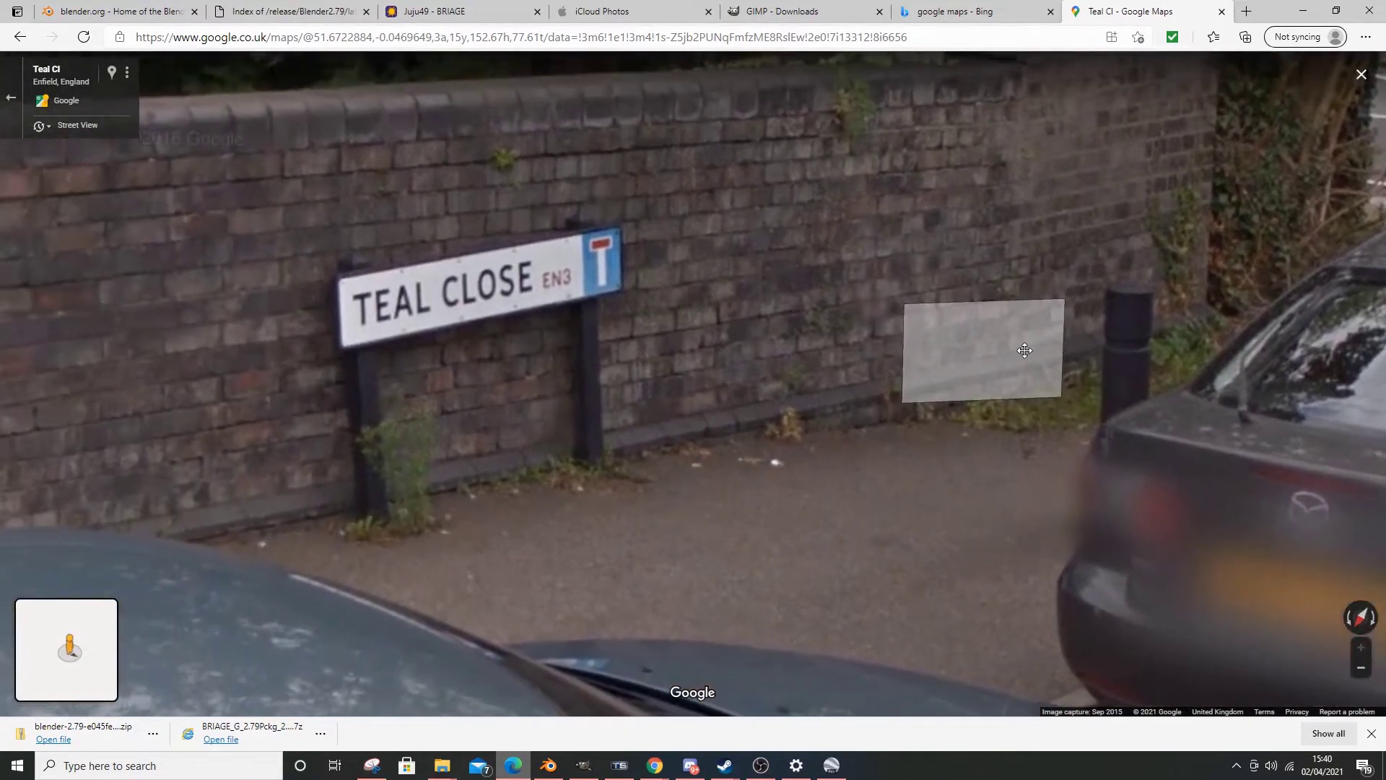
click(638, 8)
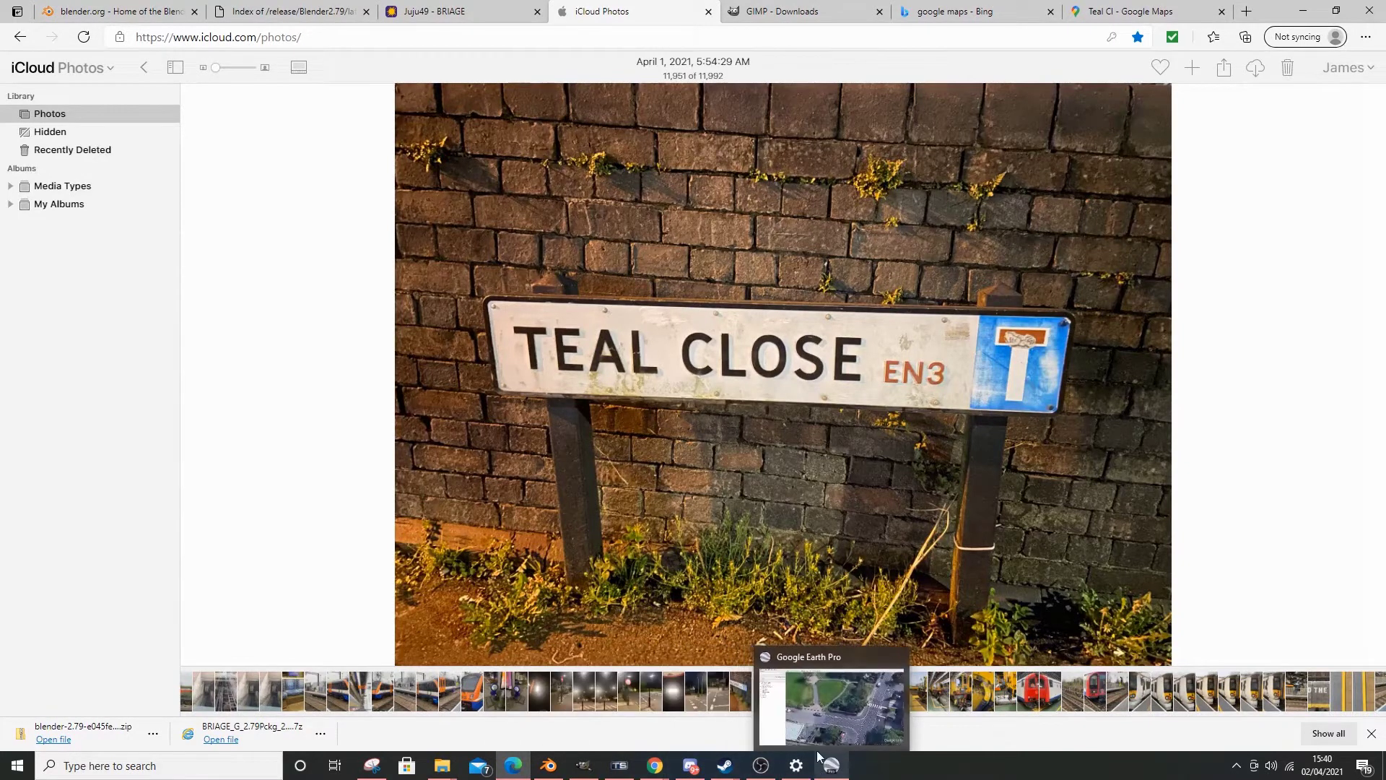
- Examine the street name sign and nearby parked cars in Street View, and switch back to Train Simulator
click(1083, 11)
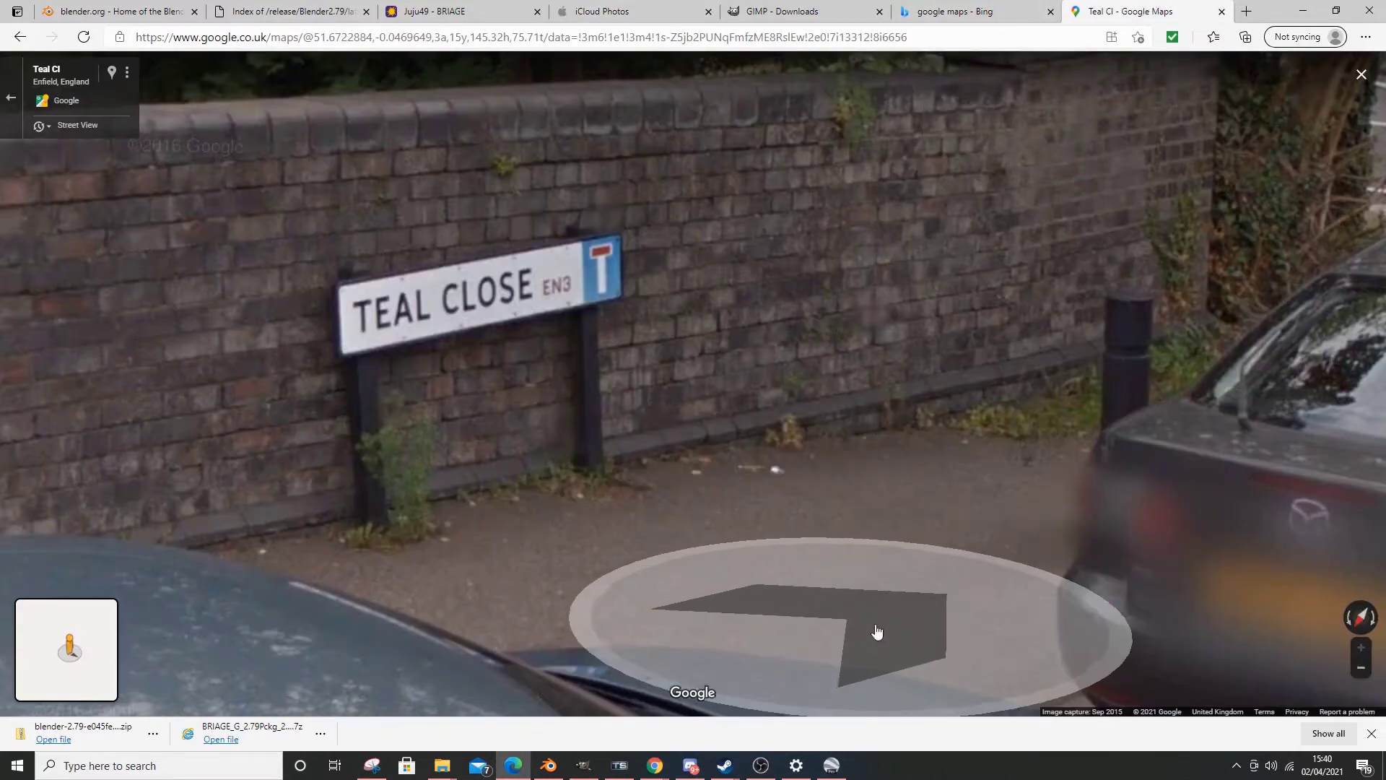
drag(857, 512, 749, 468)
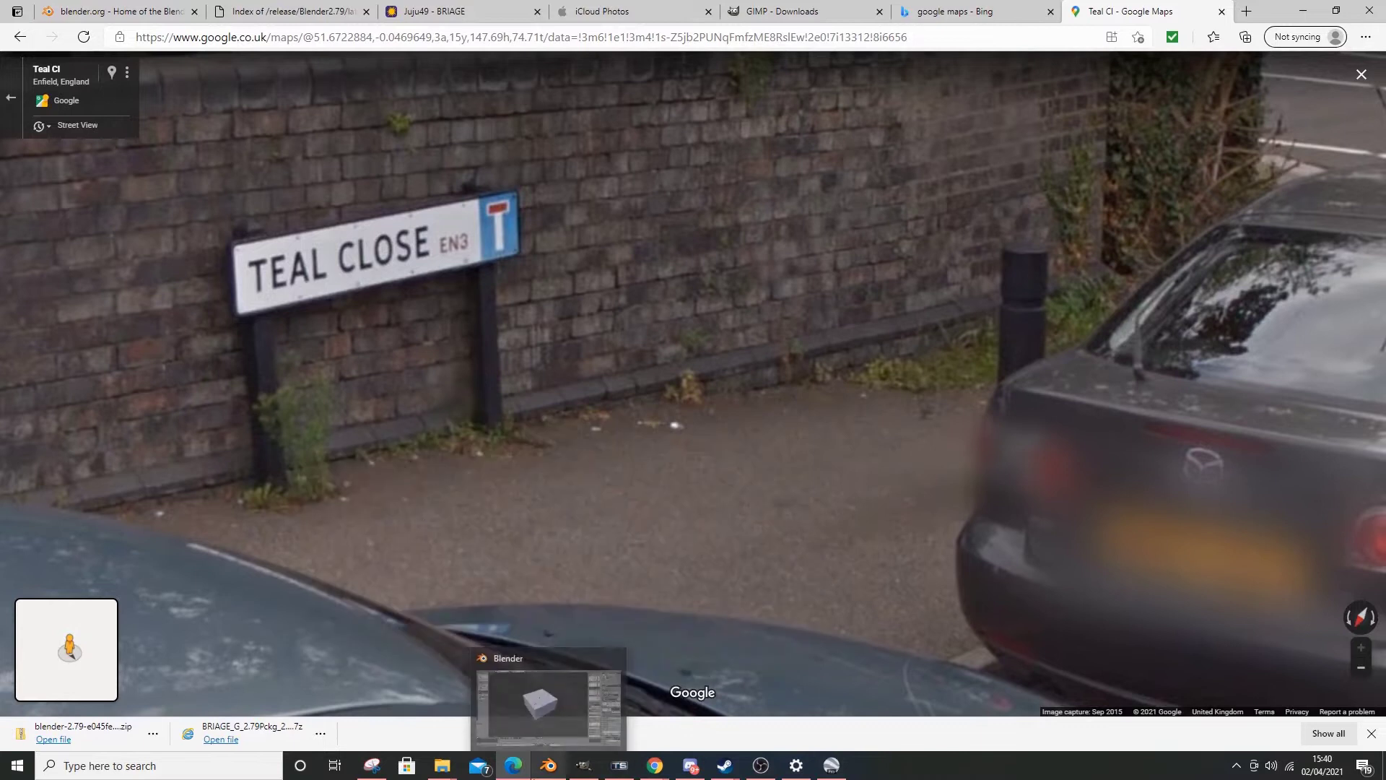
mouse_move(625, 772)
click(595, 648)
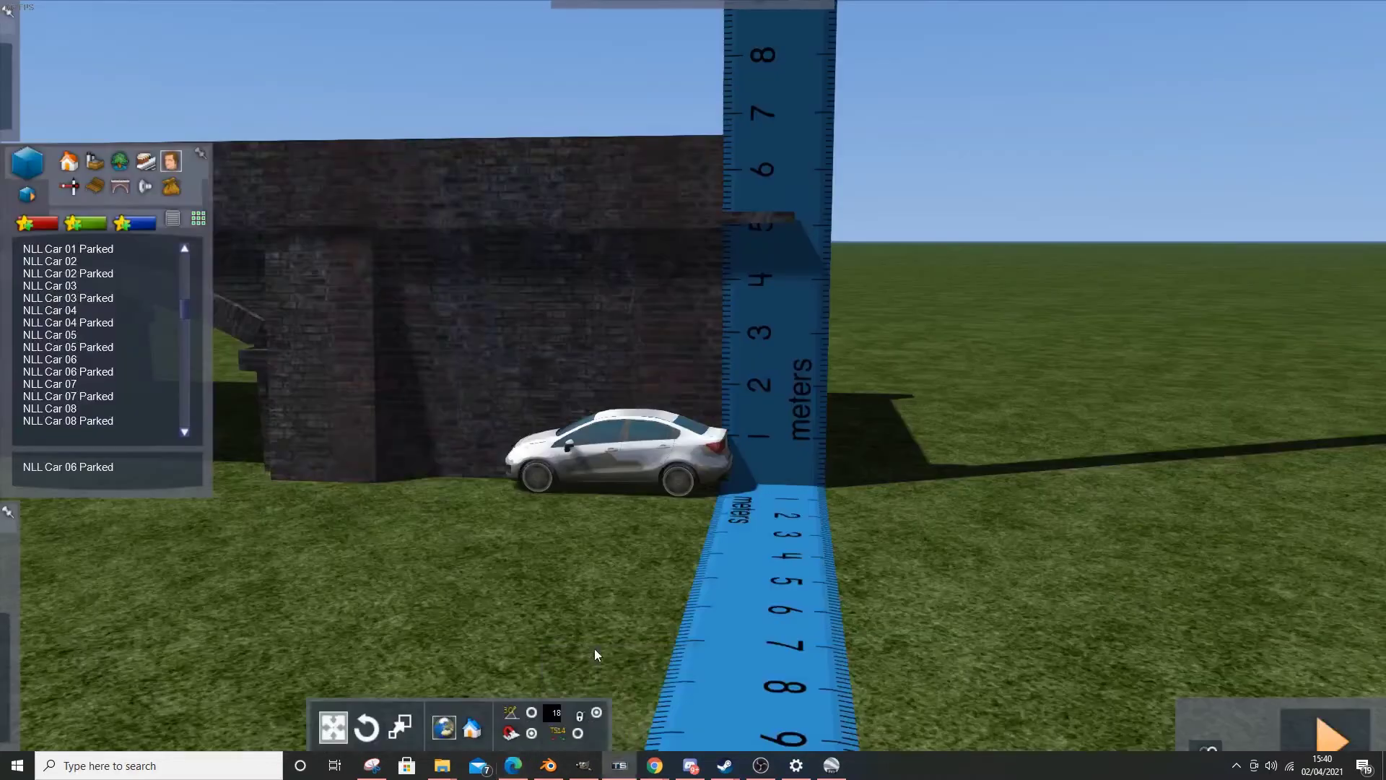
- Open the vegetation assets and try out NLL Bush Row 01 and NLL Grass VergeThin near the rulers
click(116, 162)
scroll(67, 276, down, 5)
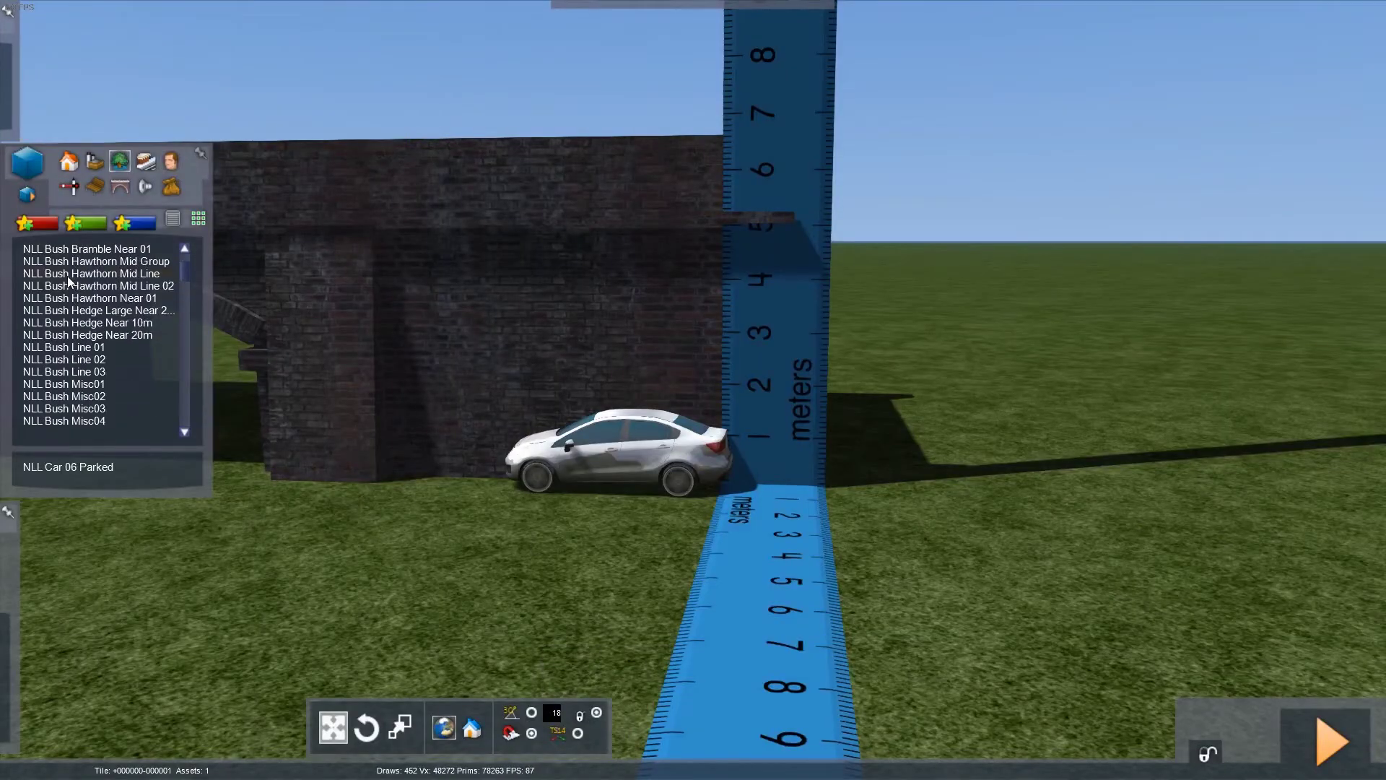
scroll(75, 300, down, 3)
click(75, 310)
scroll(75, 311, down, 9)
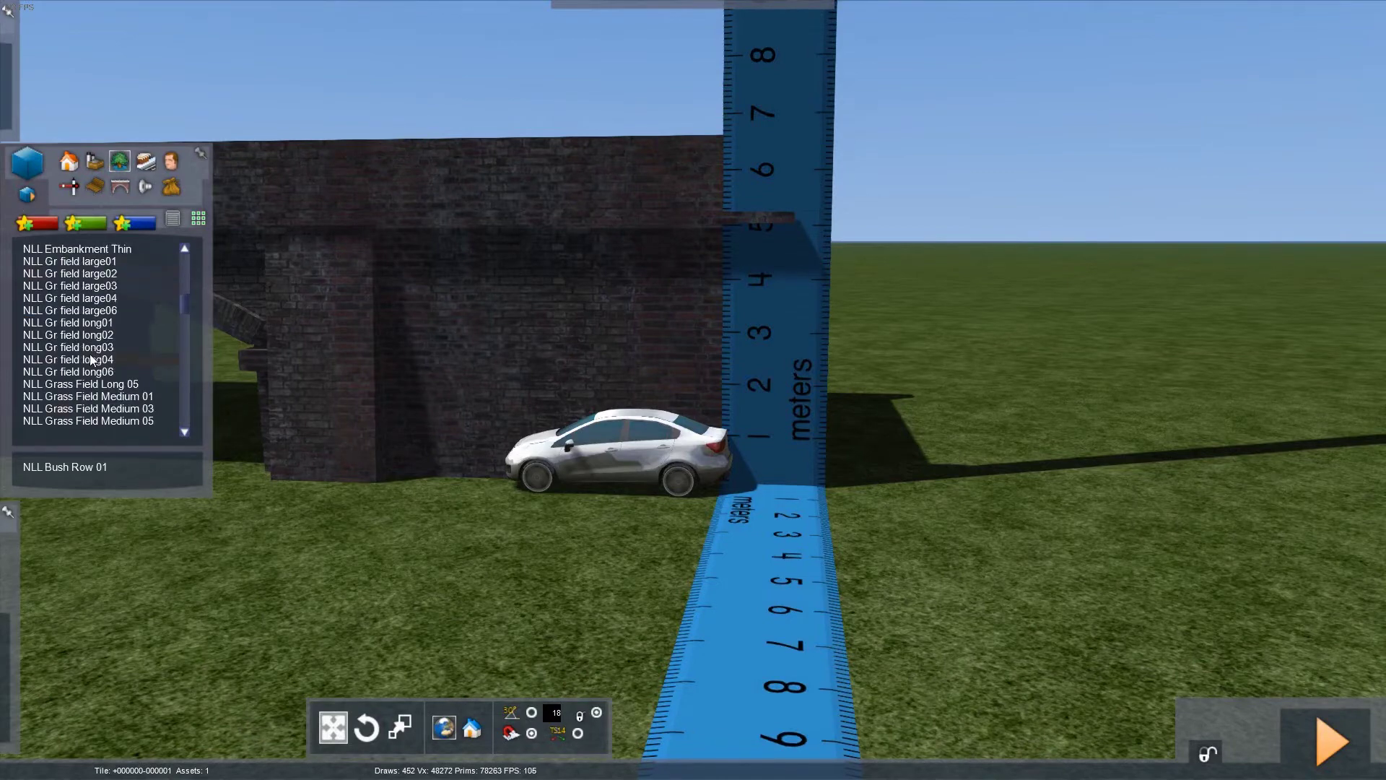
click(75, 310)
click(453, 660)
key(Up)
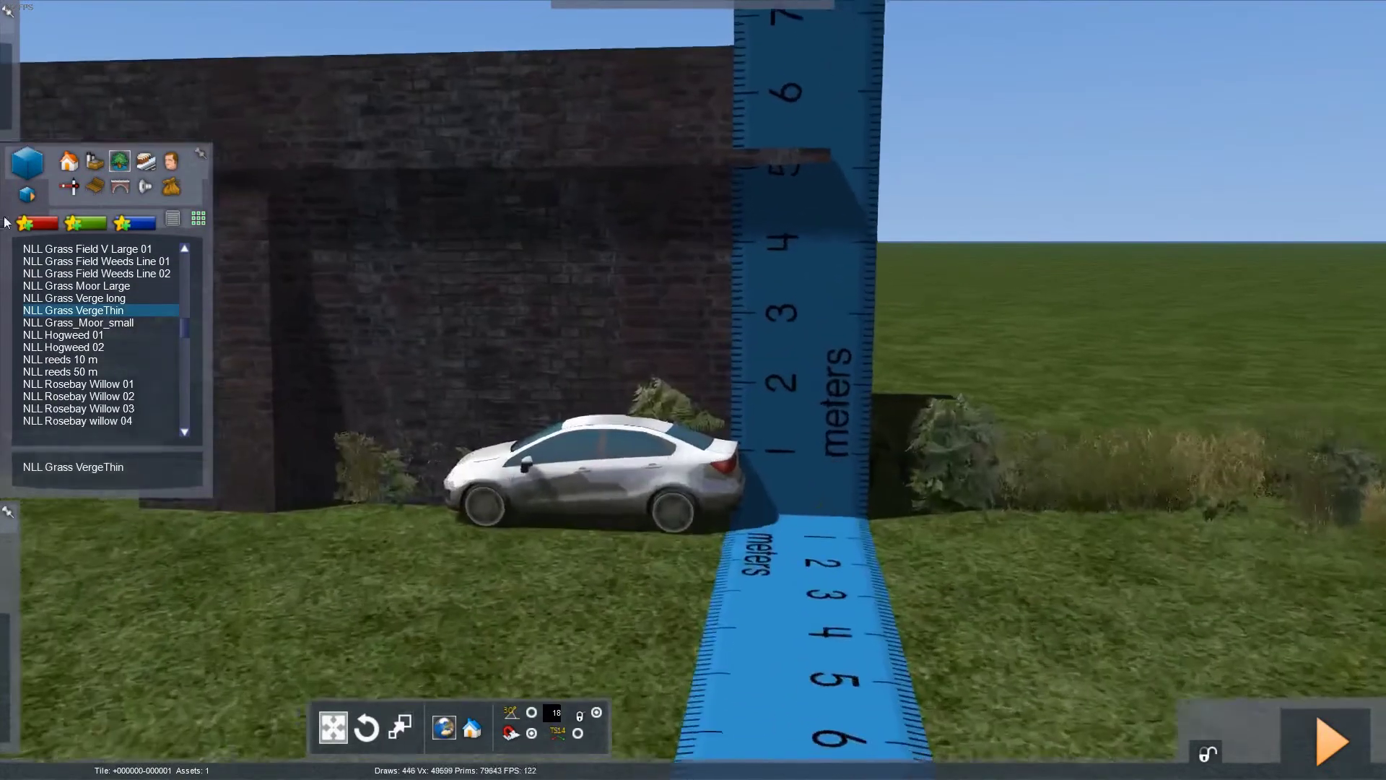
- Try NLL Grass Field Small 01 across the horizontal ruler to compare its size, and undo the placement
click(96, 299)
key(Down)
scroll(90, 291, up, 2)
click(90, 288)
scroll(163, 301, down, 3)
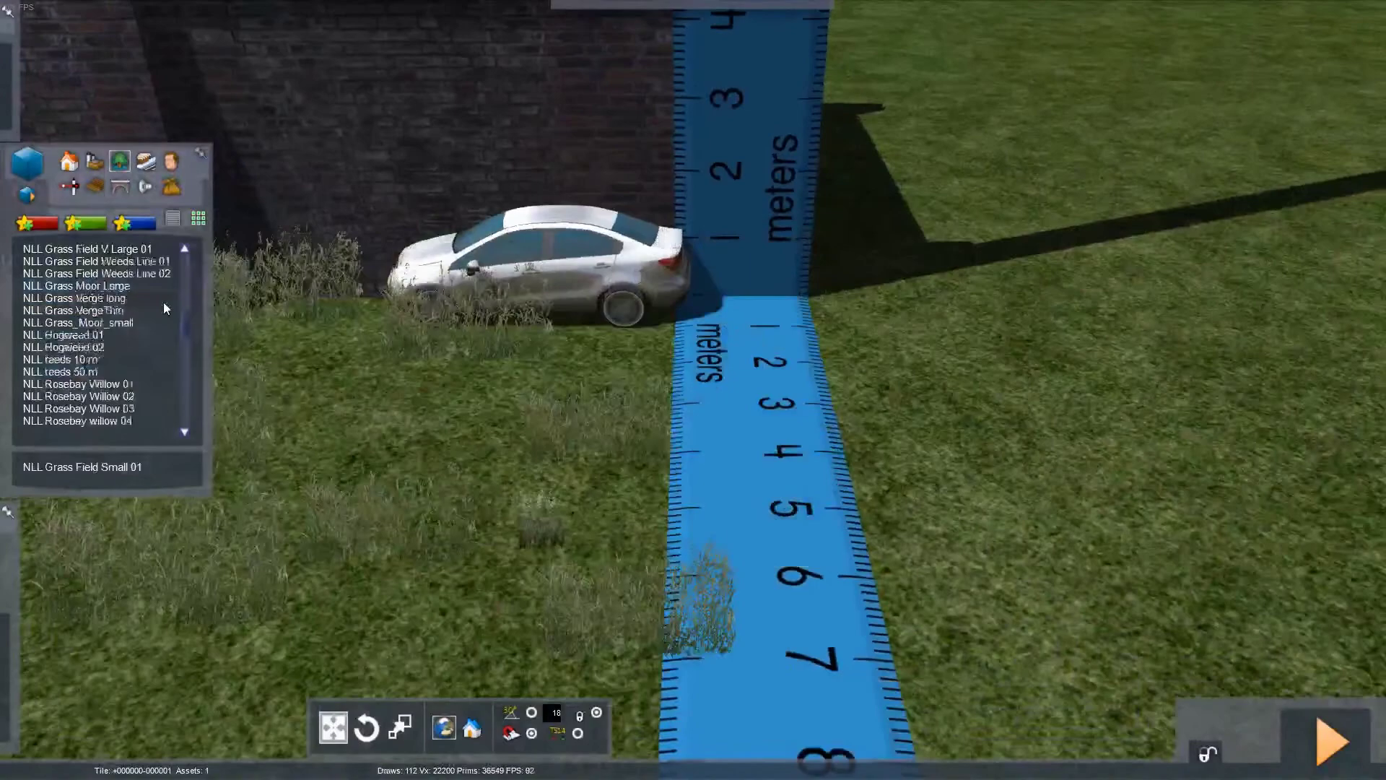
key(Up)
key(Down)
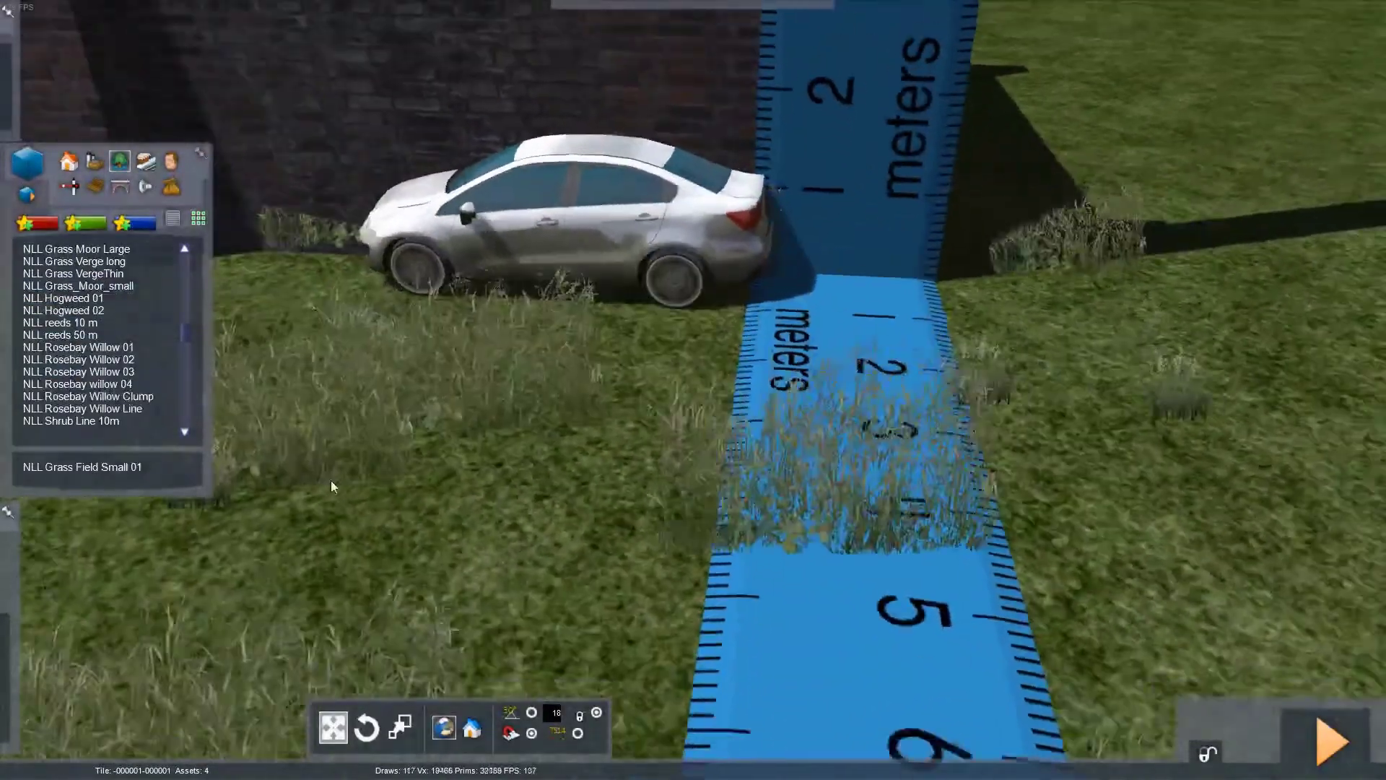
right_drag(281, 470, 356, 467)
key(Down)
key(Up)
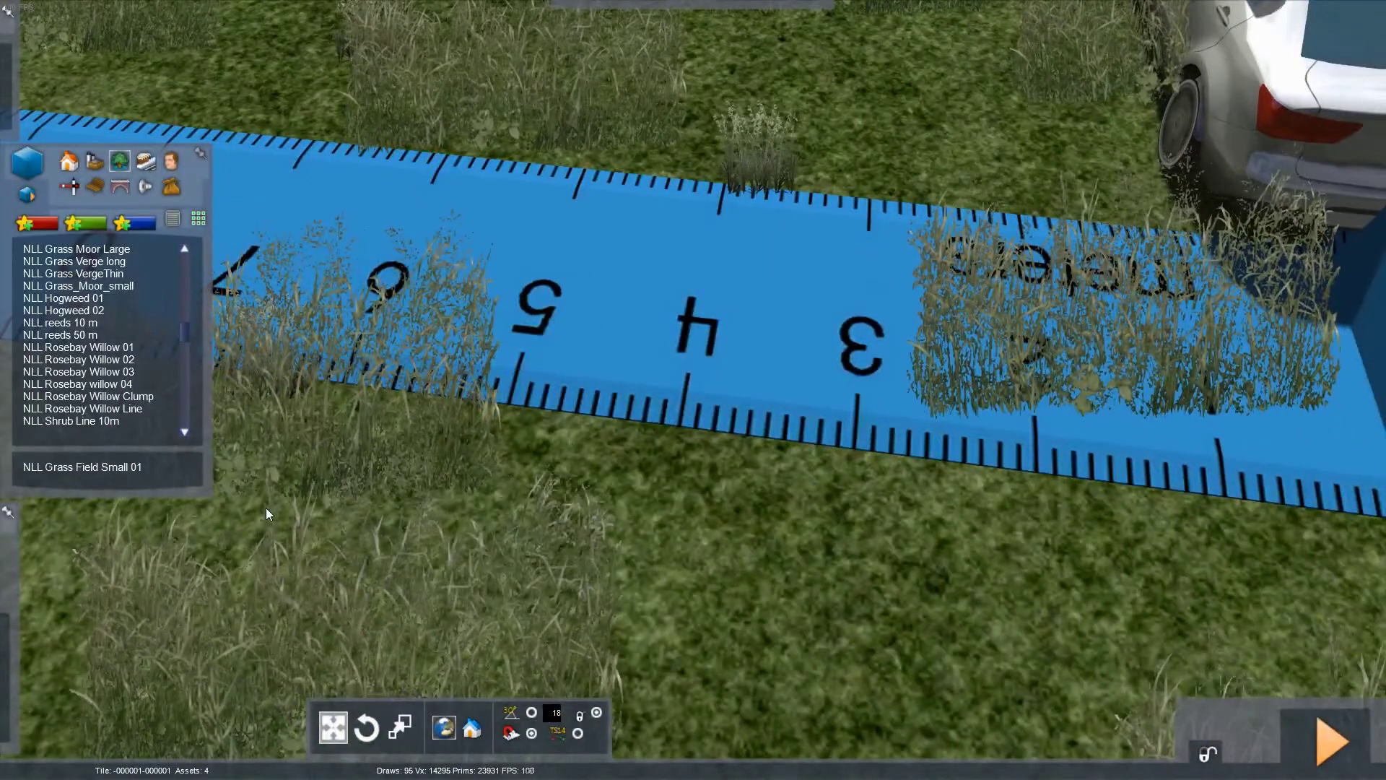
key(ctrl+z)
- Try NLL Rosebay Willow Line beside the horizontal ruler, compare the plants with its graduations, and undo the placement
scroll(110, 411, down, 4)
click(116, 359)
right_drag(450, 448, 384, 399)
scroll(154, 347, down, 3)
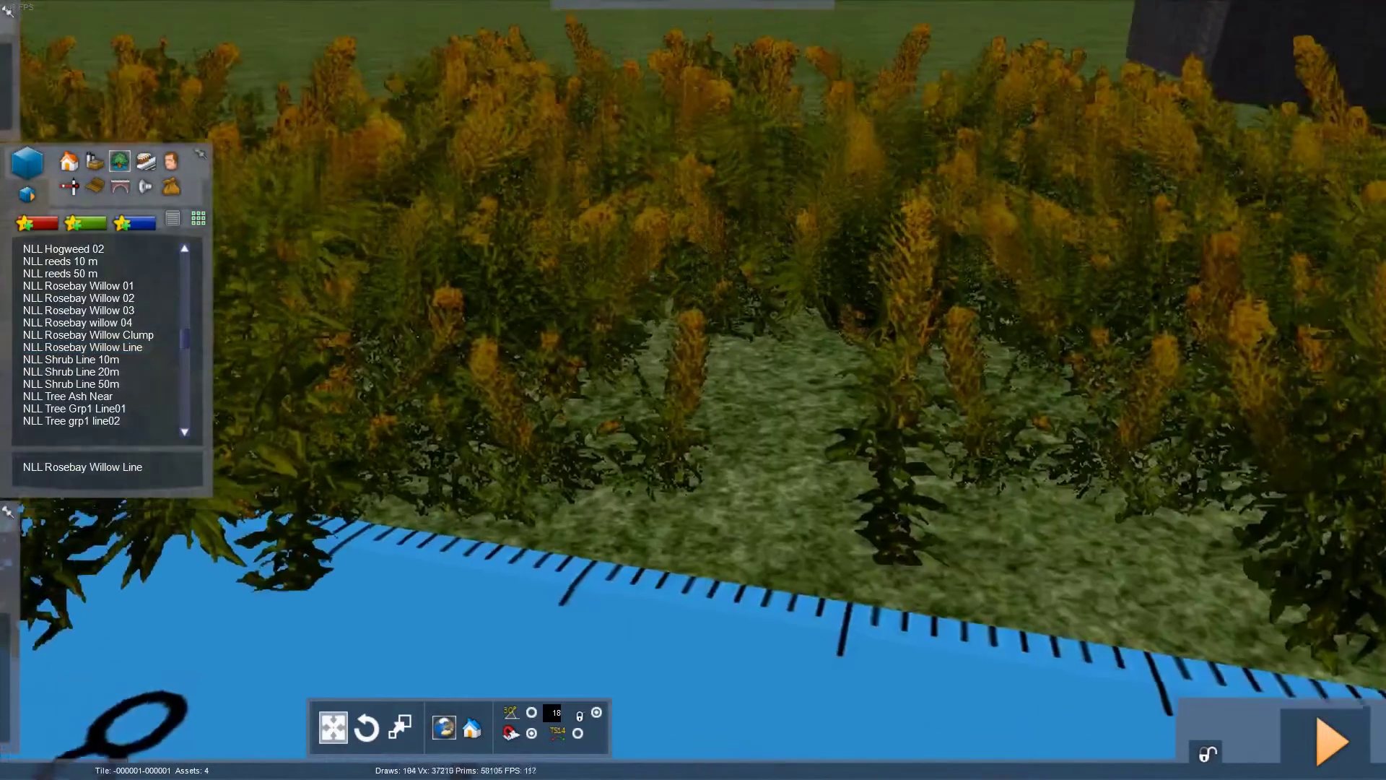
right_drag(539, 113, 600, 149)
right_drag(981, 480, 1111, 504)
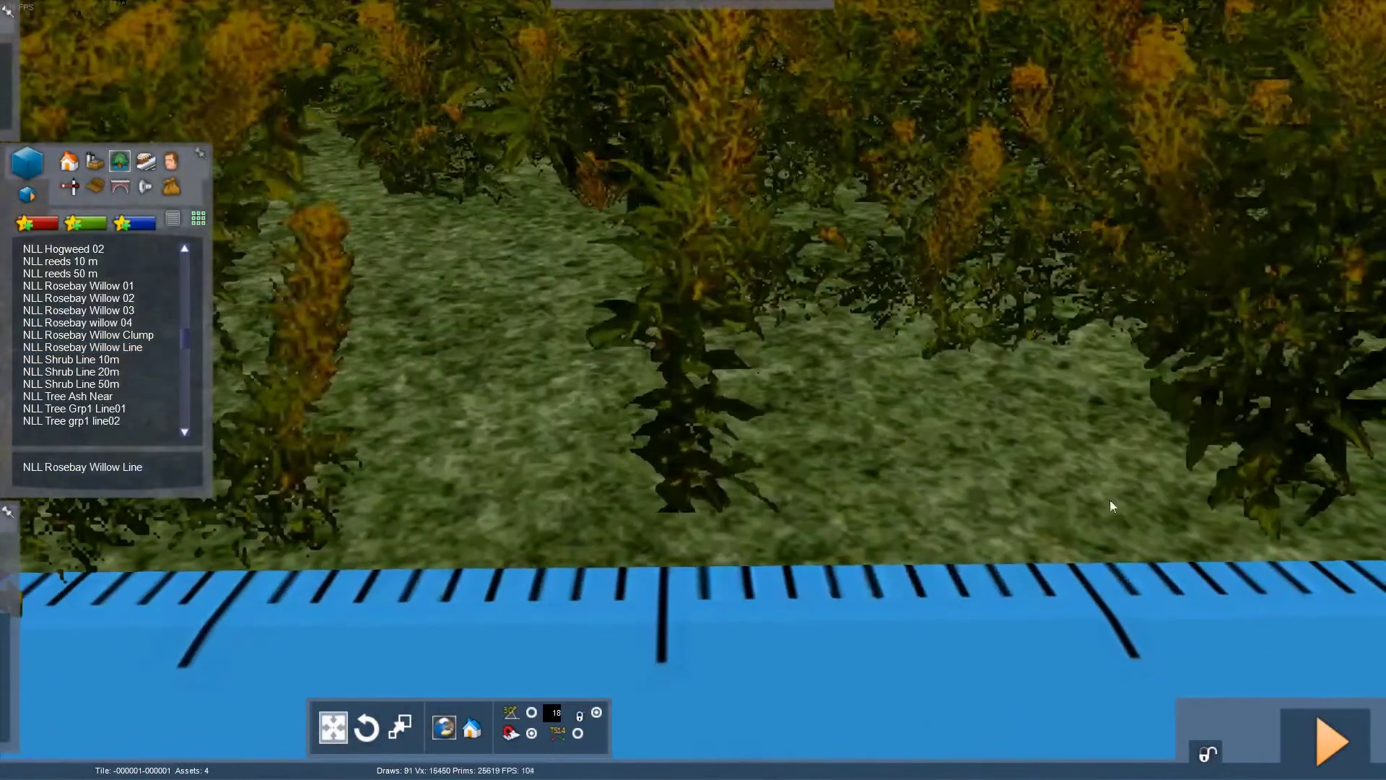
right_drag(773, 124, 854, 504)
right_drag(667, 341, 916, 391)
drag(983, 348, 896, 313)
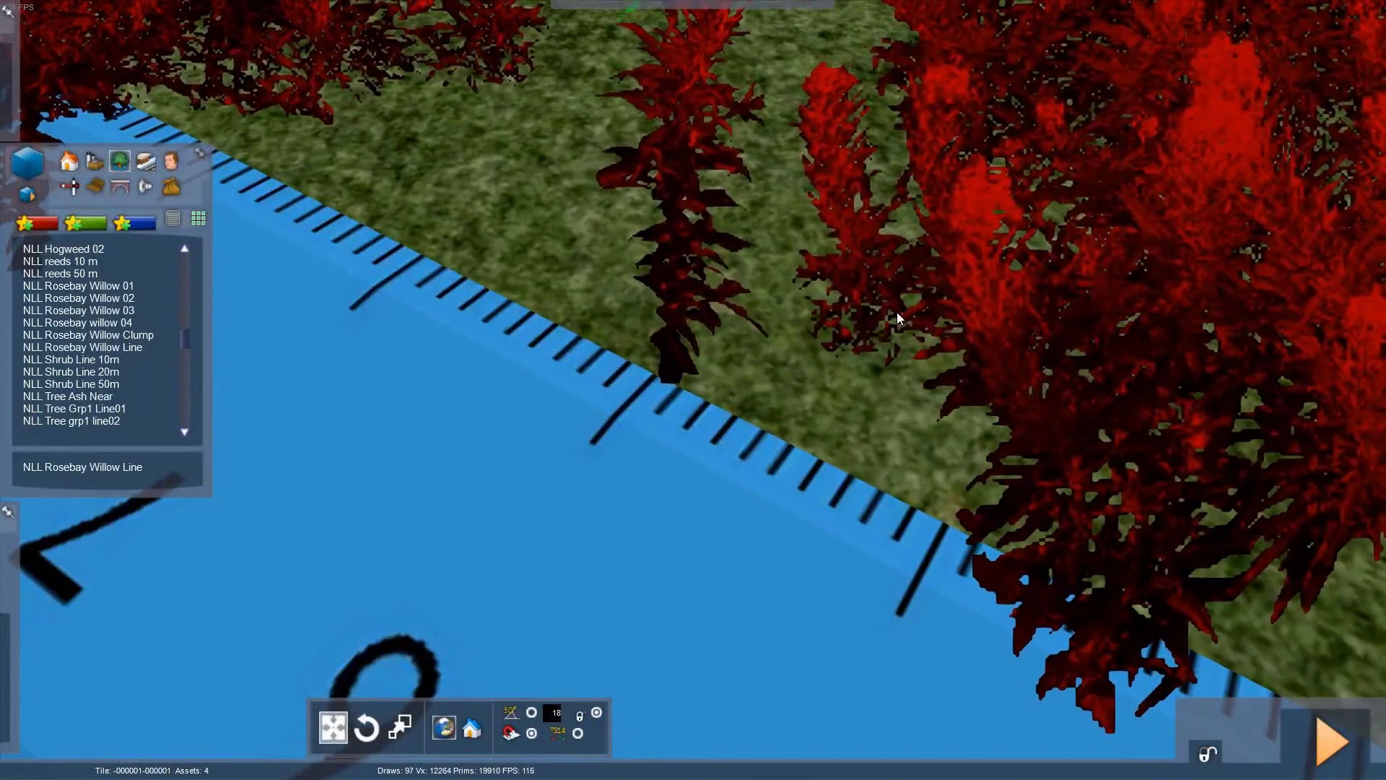
key(ctrl+z)
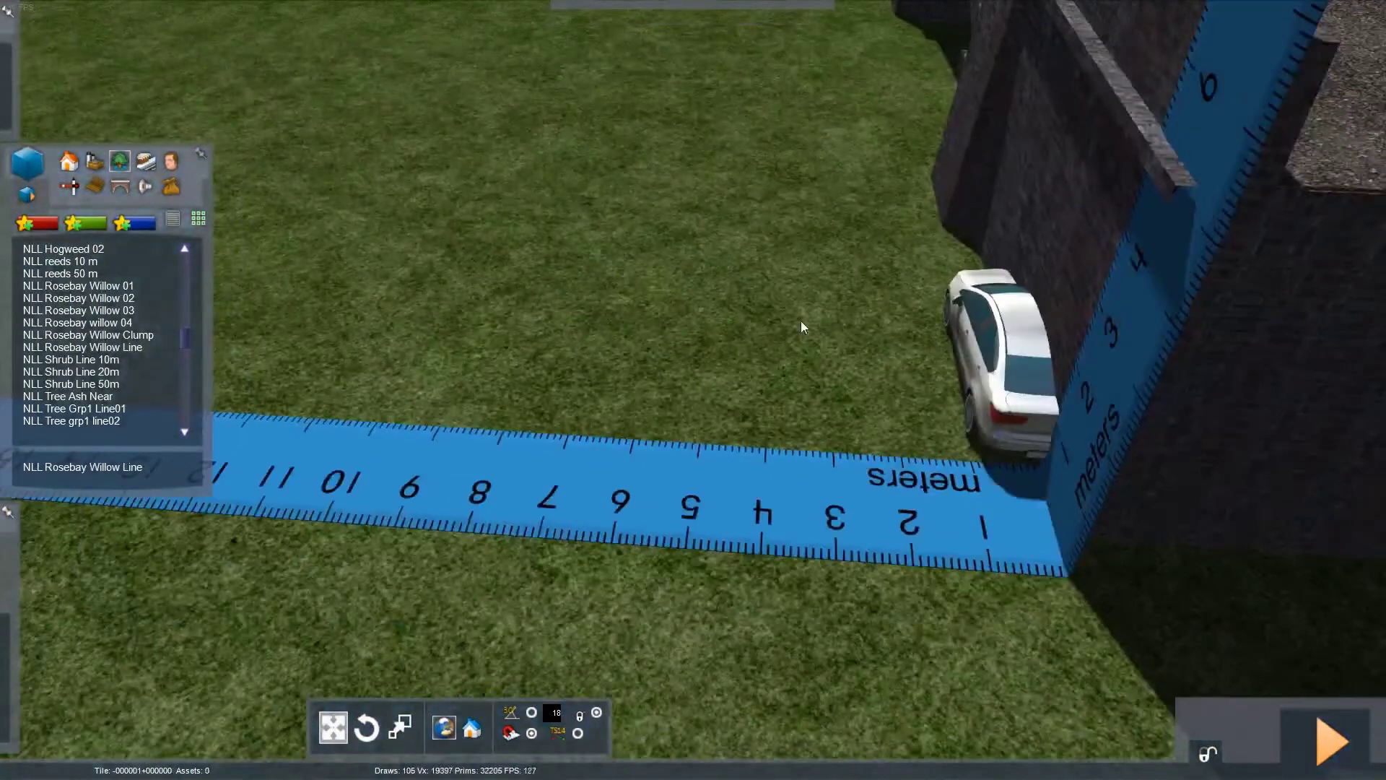
- Switch to Blender and set the cube's Y and X dimensions to 0.1 to form a slim post
key(super)
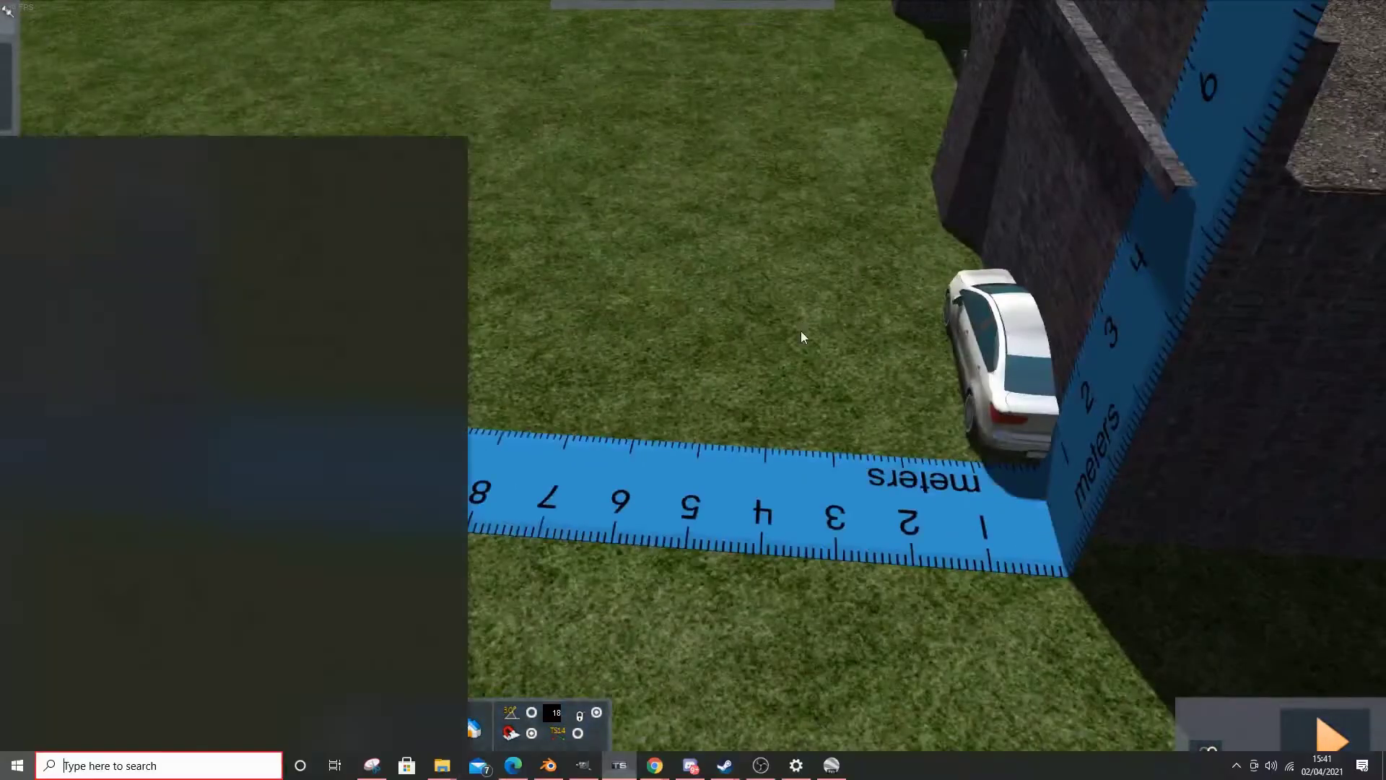
click(549, 764)
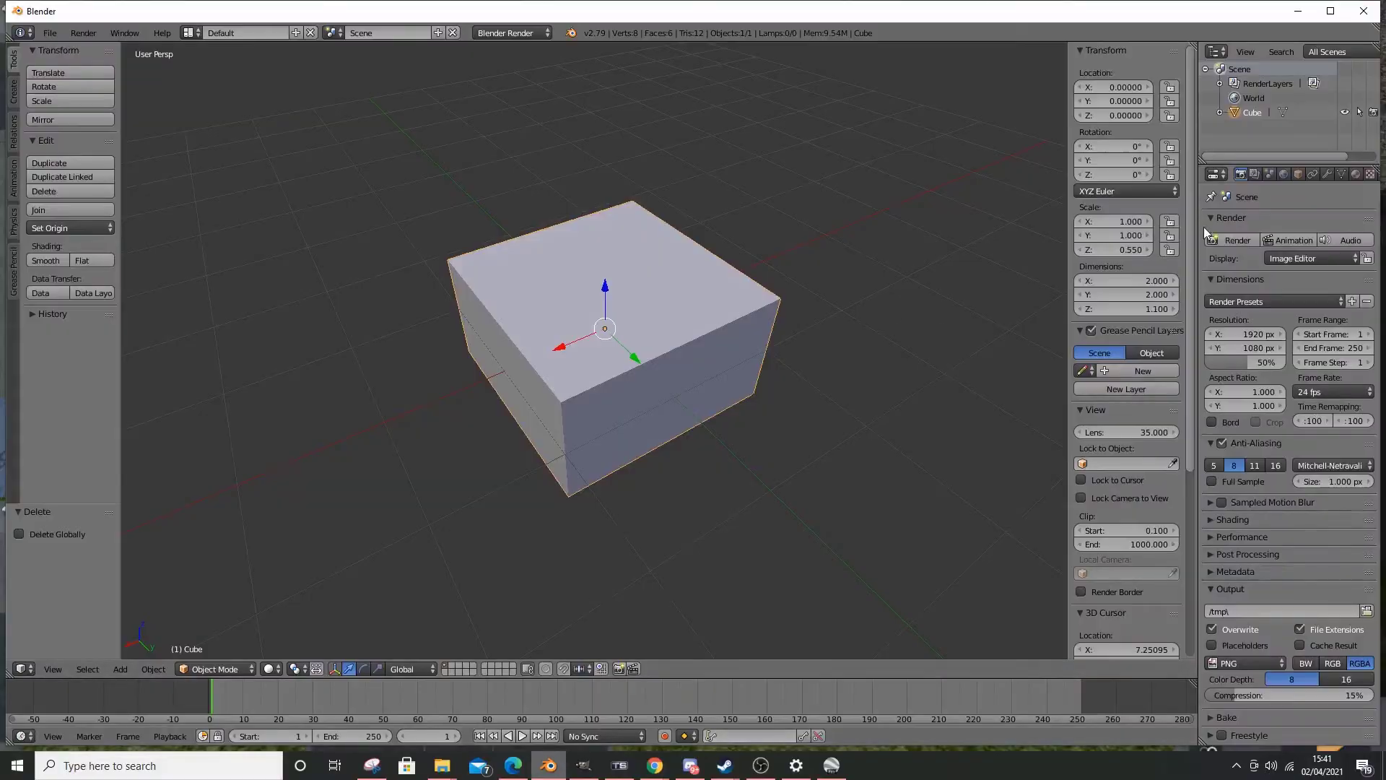
text(0.1)
key(Return)
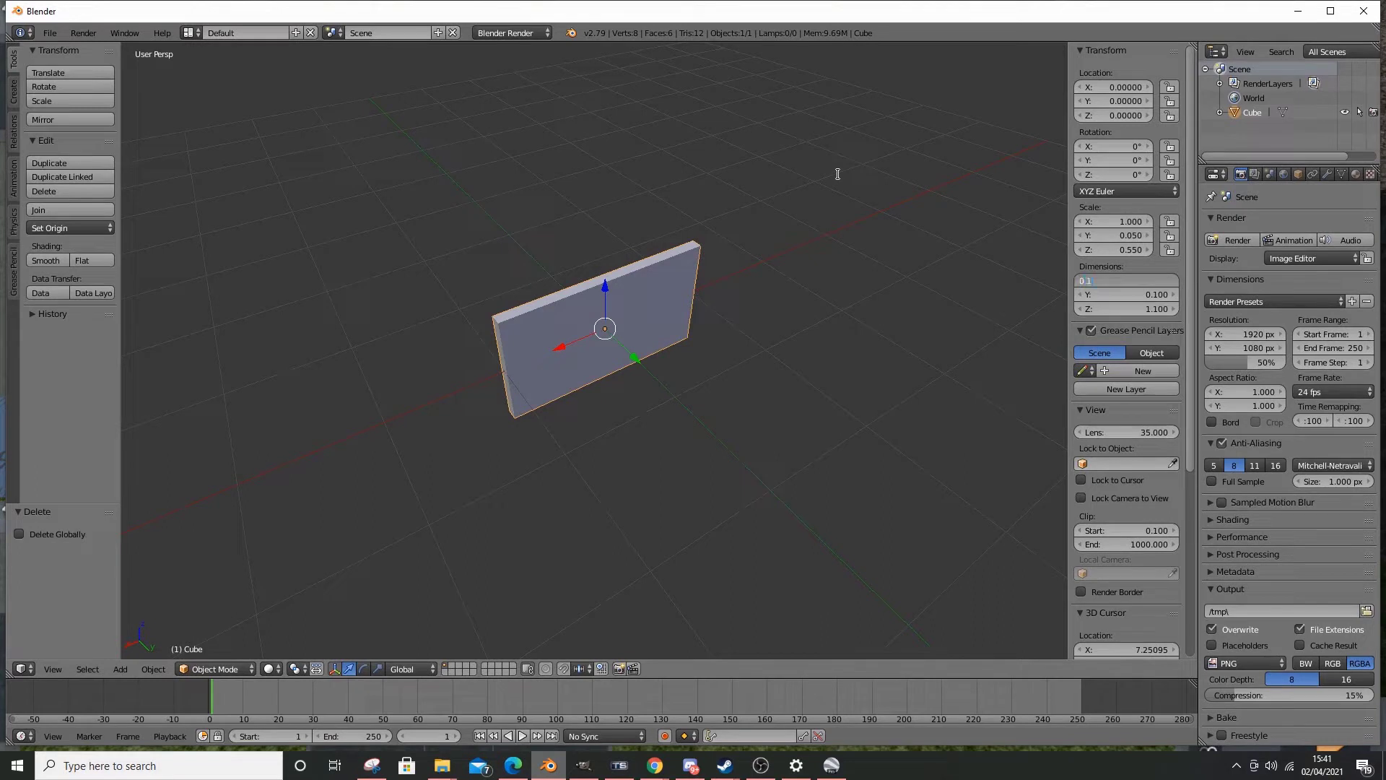
text(0.1)
key(Return)
middle_drag(644, 358, 591, 411)
scroll(686, 361, up, 6)
middle_drag(785, 469, 680, 406)
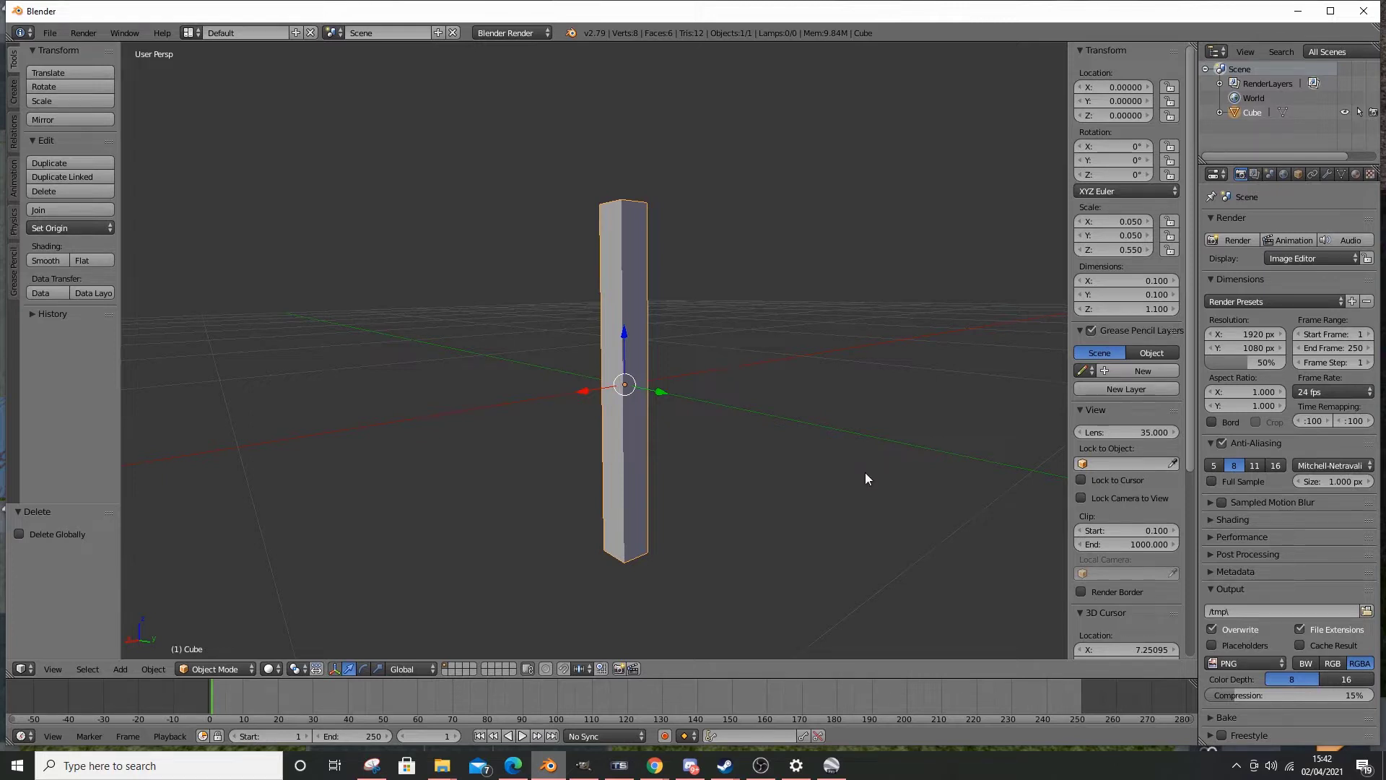
- Examine the post from several angles, checking where its base lies relative to the ground grid
middle_drag(865, 472, 721, 535)
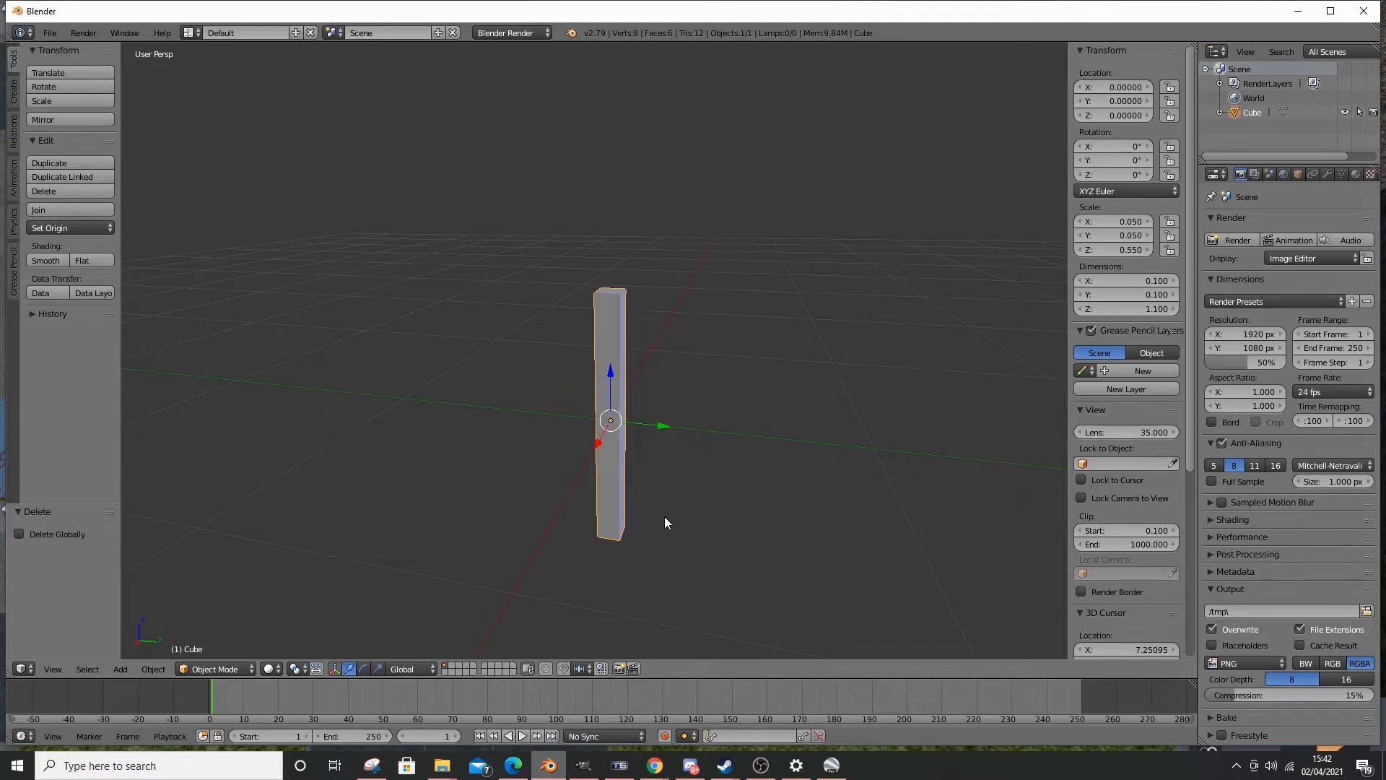
middle_drag(665, 521, 630, 424)
middle_drag(507, 384, 596, 465)
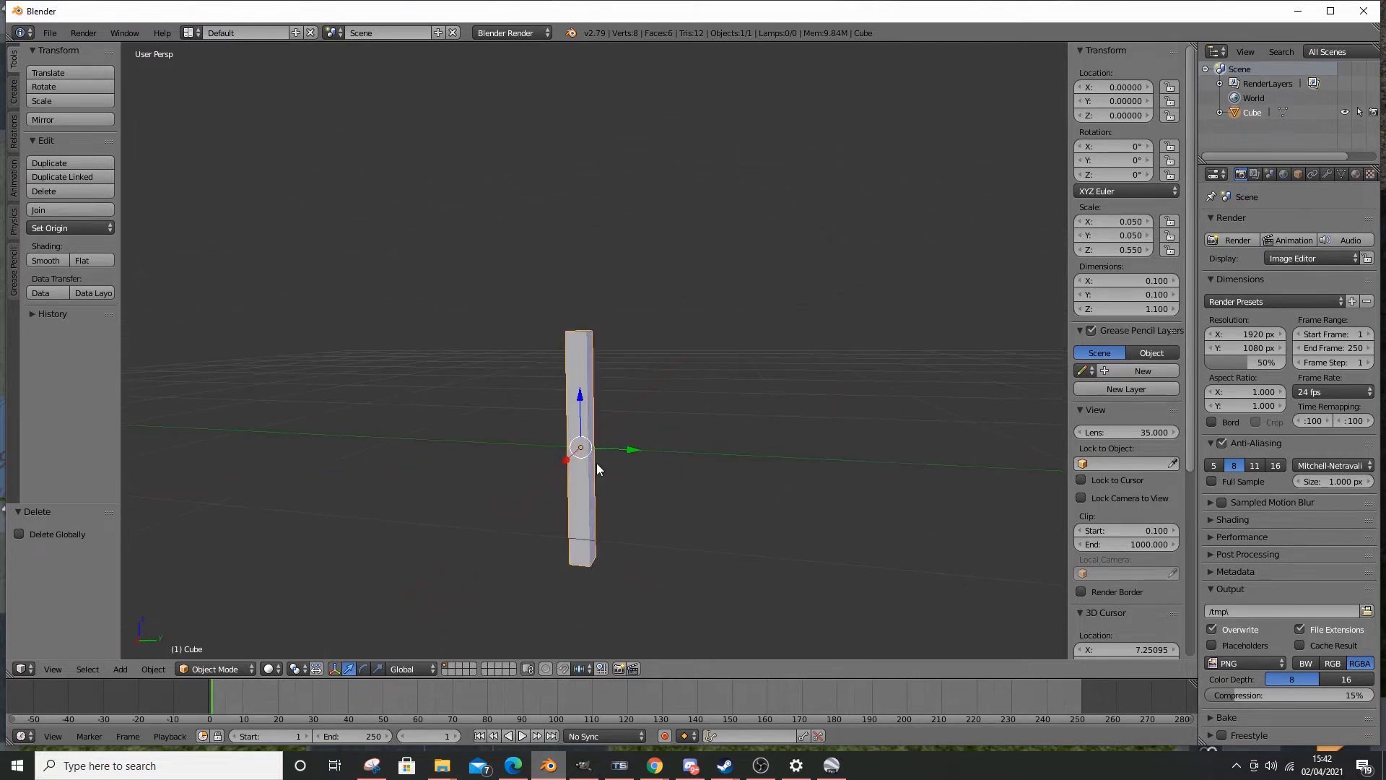
scroll(596, 462, down, 2)
shift+middle_drag(630, 378, 658, 188)
scroll(659, 188, up, 4)
shift+middle_drag(658, 188, 541, 412)
scroll(566, 252, up, 4)
shift+middle_drag(566, 252, 677, 371)
scroll(683, 429, down, 2)
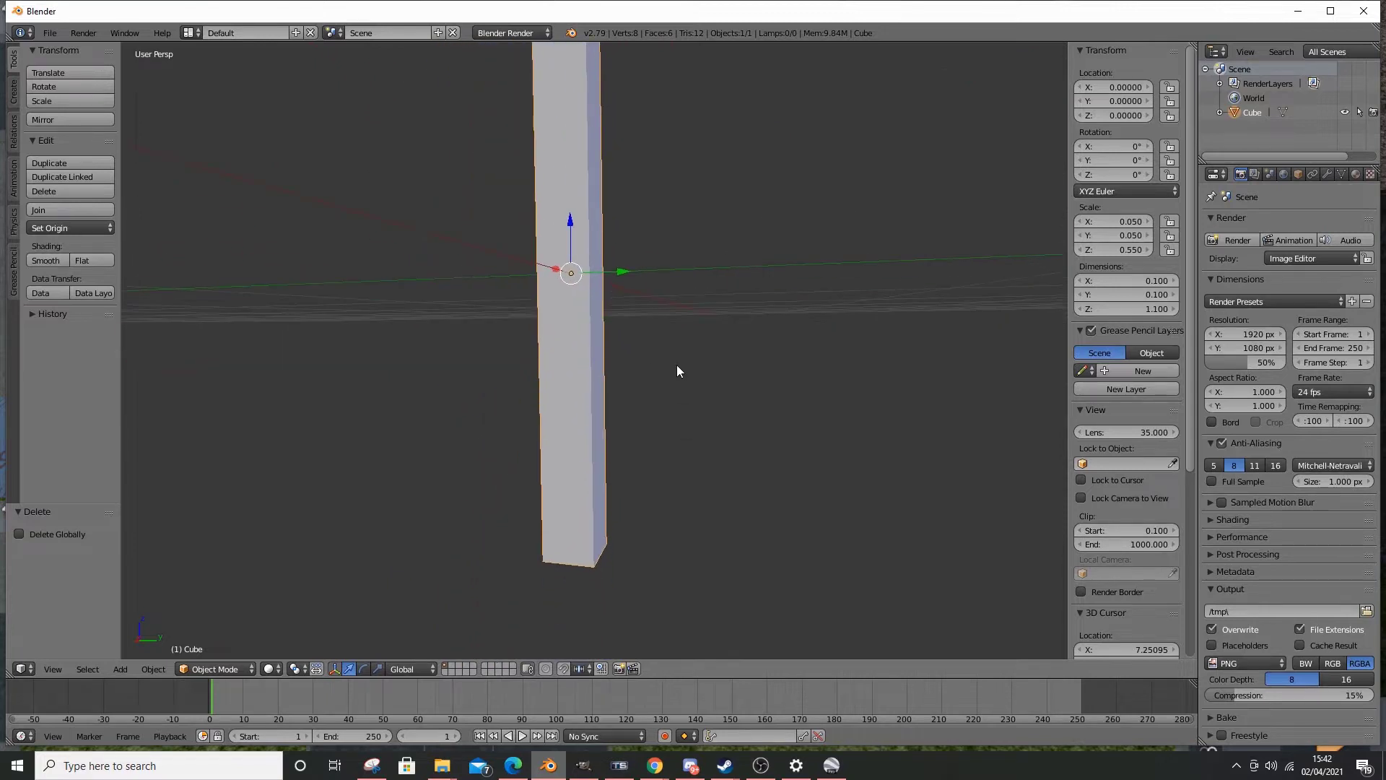
- Try raising the post to a Z location of 0.55, inspect its base, and undo the move
click(1129, 251)
key(Return)
scroll(731, 190, down, 4)
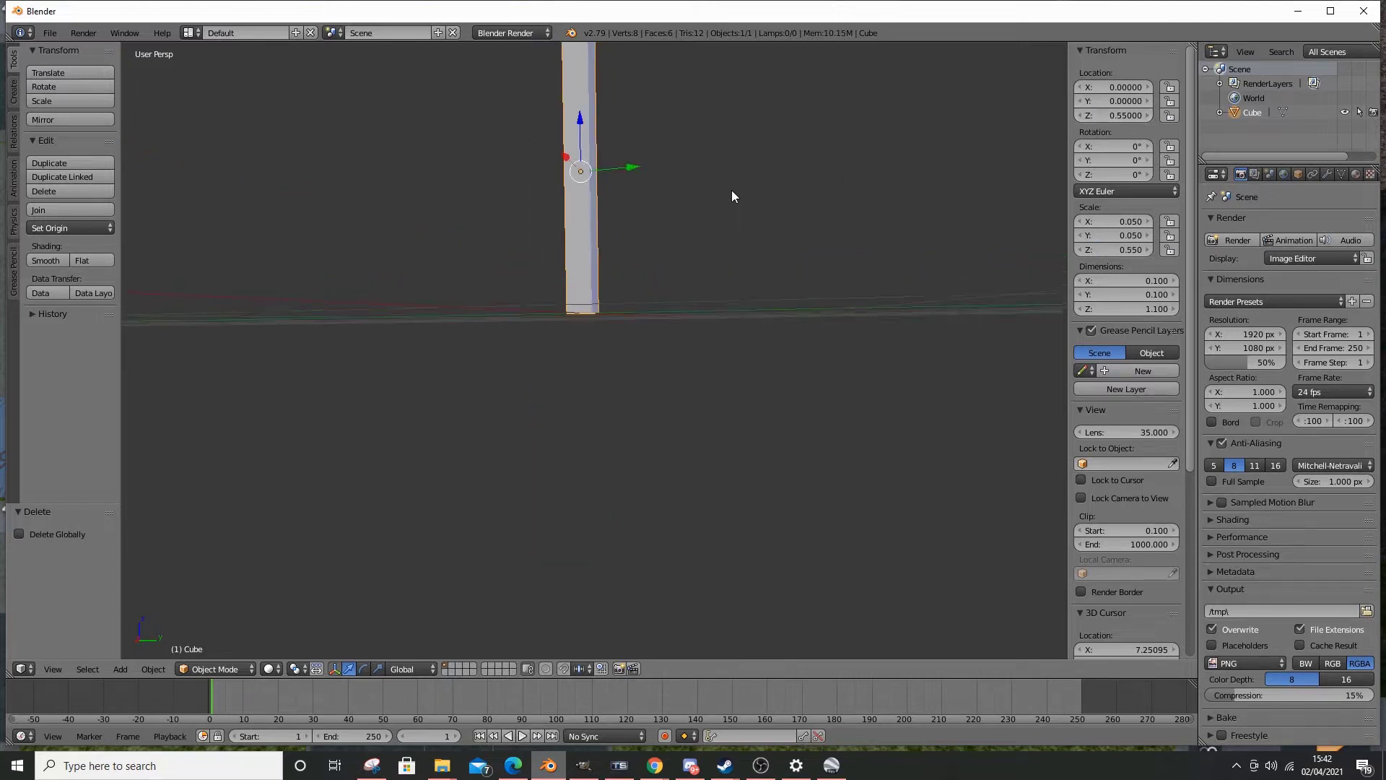
middle_drag(711, 293, 699, 314)
scroll(699, 315, up, 2)
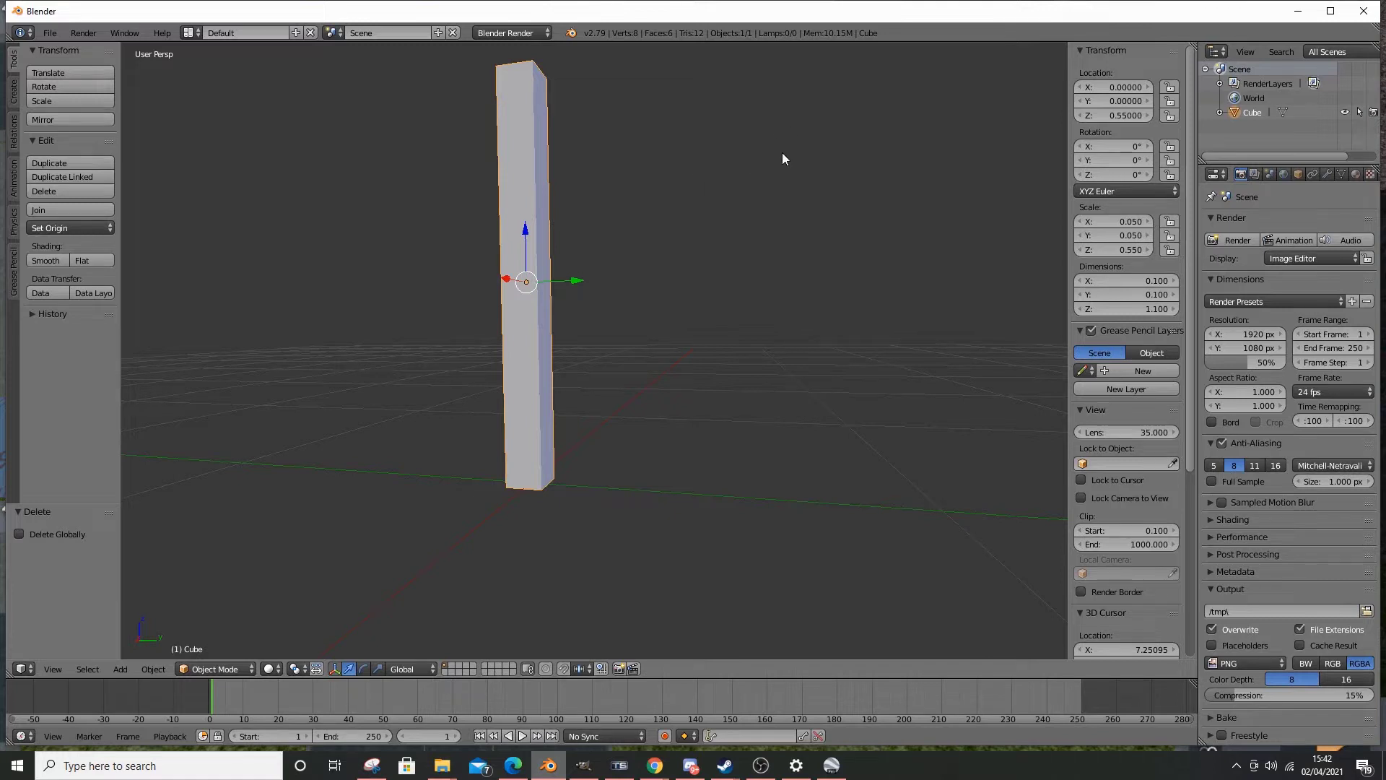
key(ctrl+z)
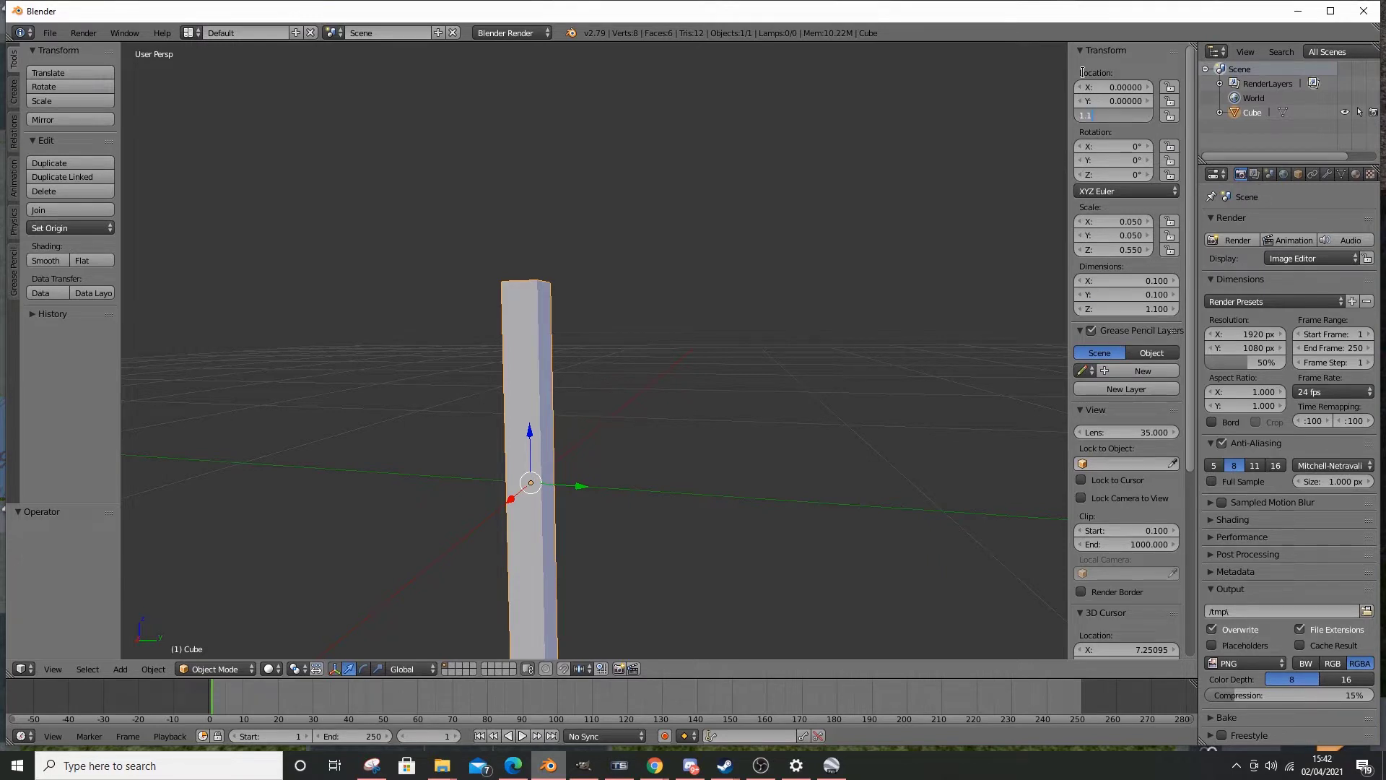
- Stand the post on the ground plane by setting its Z location to 0.55, and check its position
key(Return)
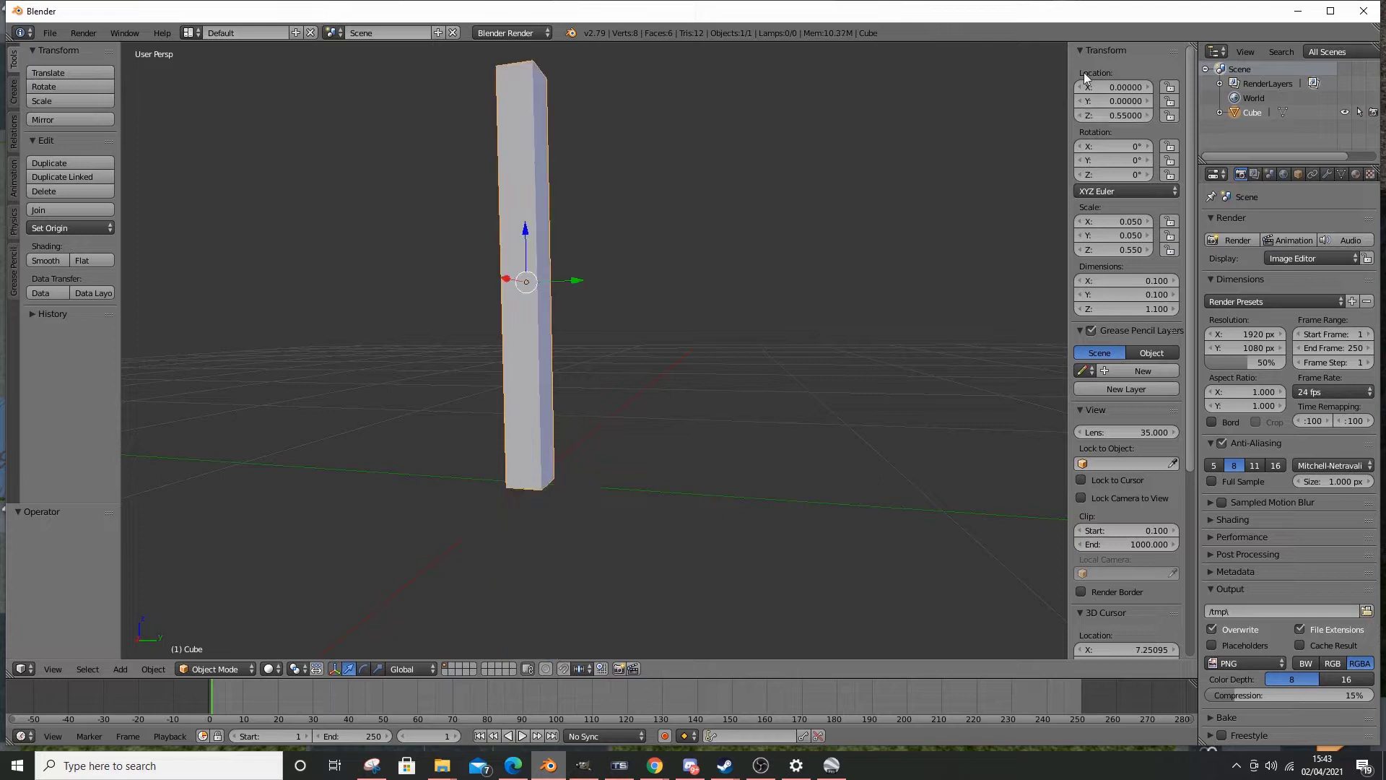
middle_drag(962, 179, 852, 357)
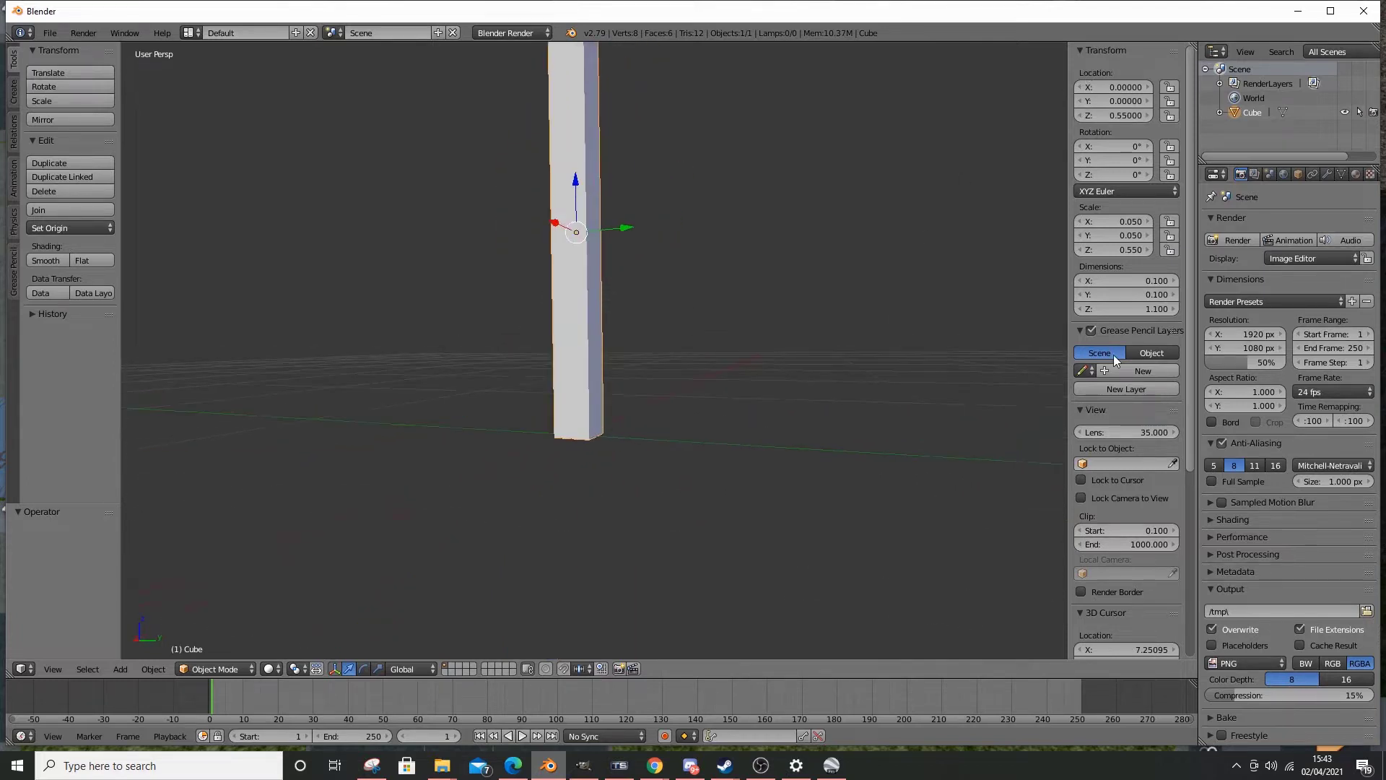
scroll(660, 209, down, 2)
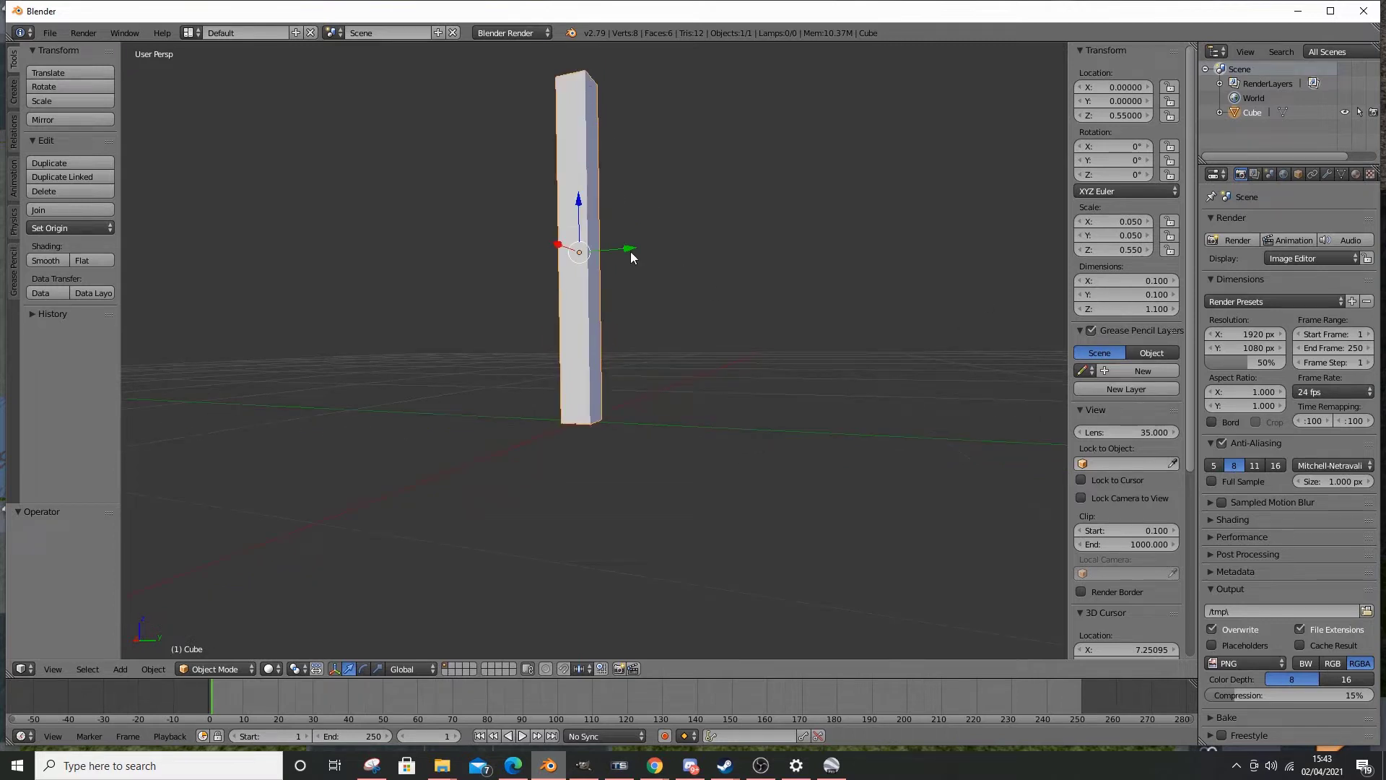
middle_drag(668, 337, 738, 460)
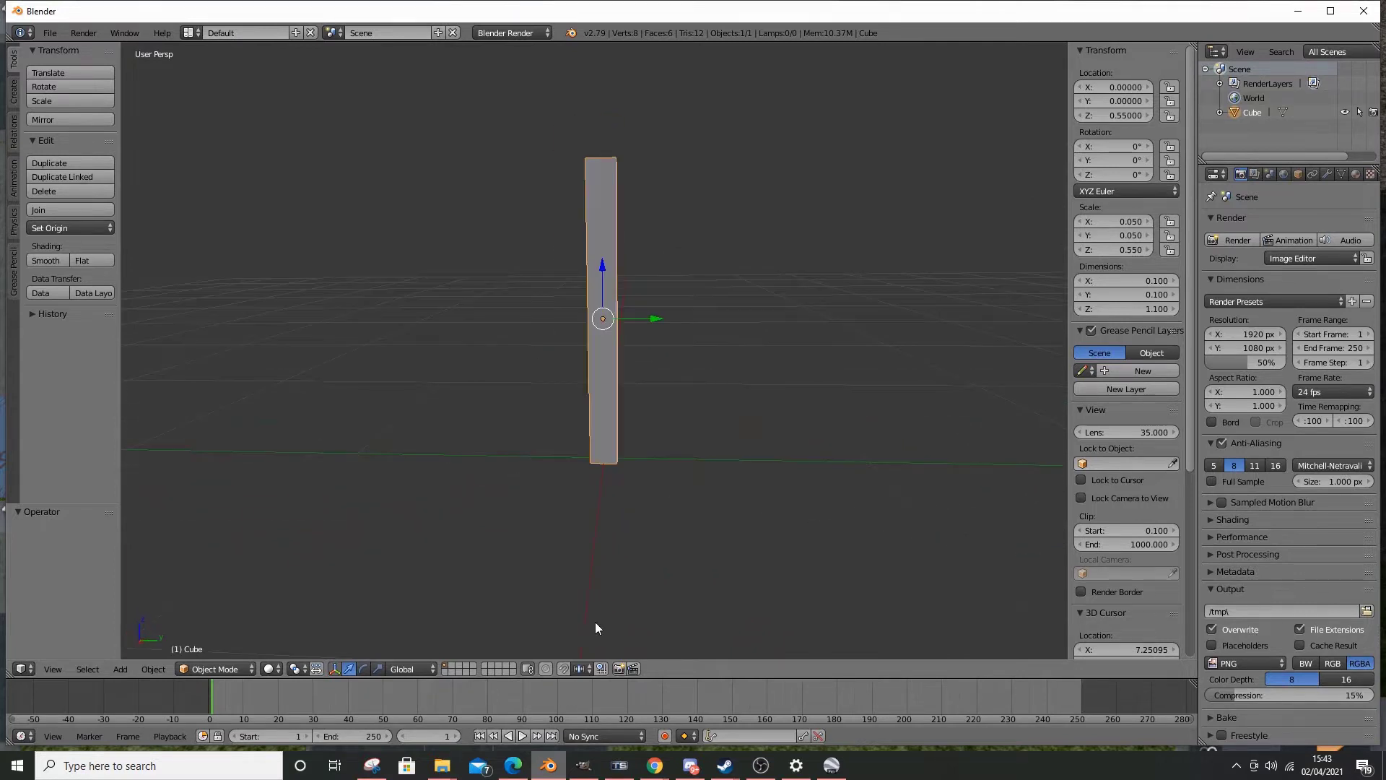
- Check the sign in Street View, return to Train Simulator and duplicate the ruler pair beside the brick bridge
click(529, 771)
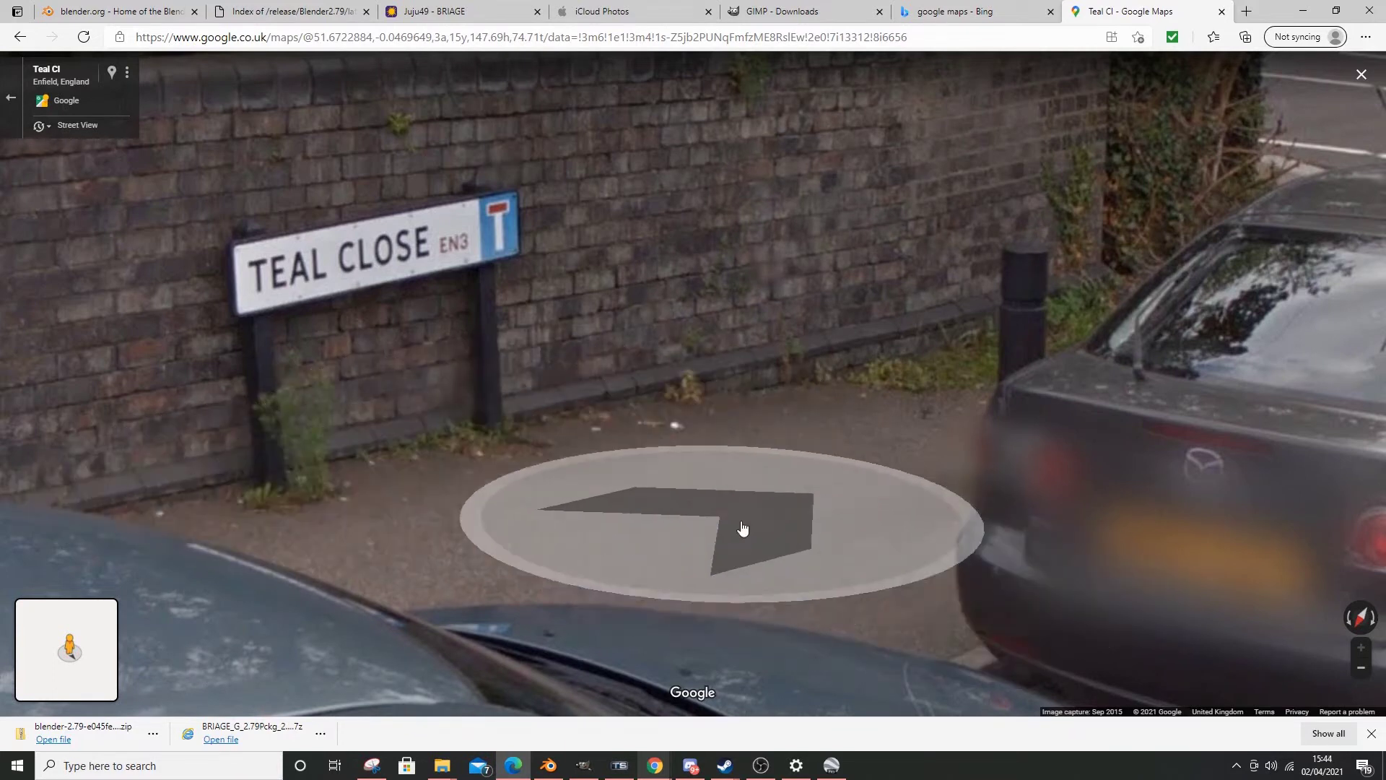
click(625, 770)
right_drag(641, 699, 626, 580)
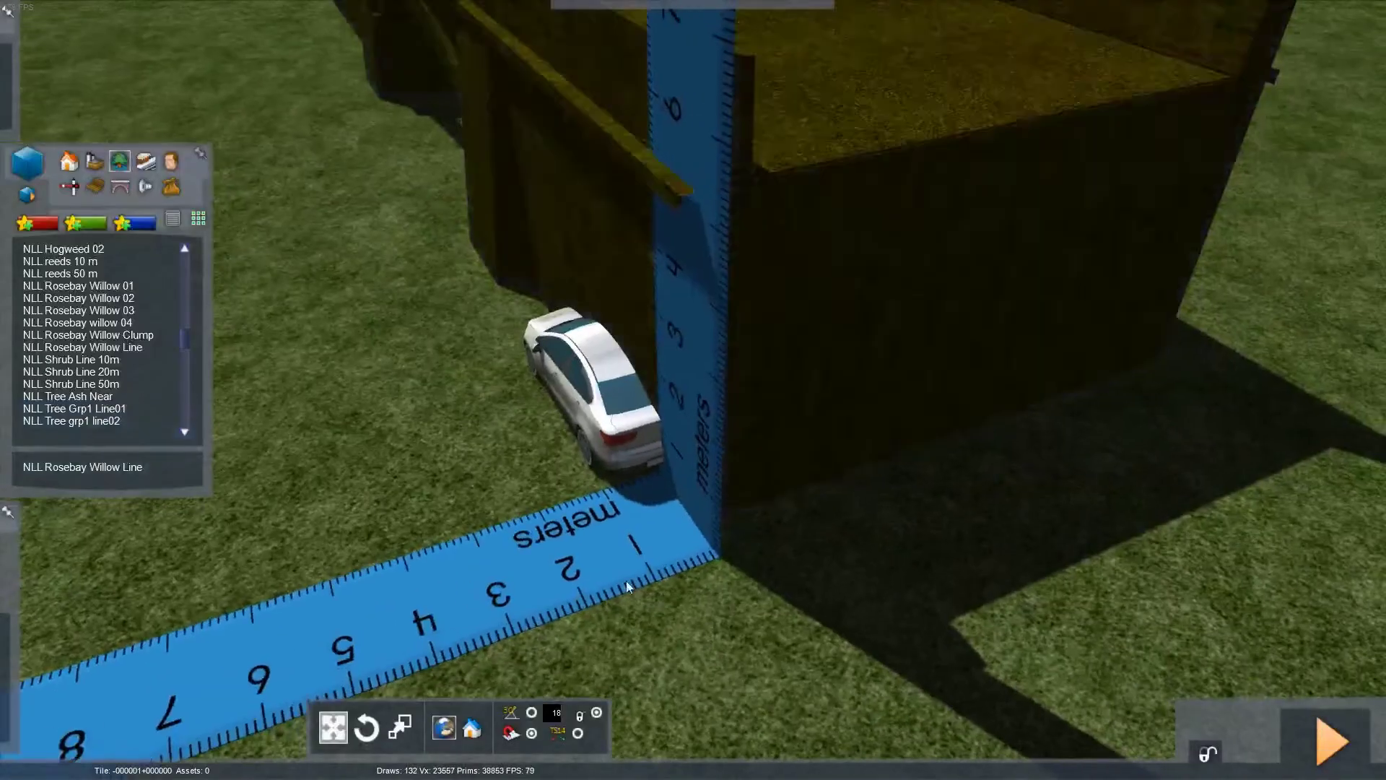
click(552, 578)
shift+drag(552, 577, 569, 670)
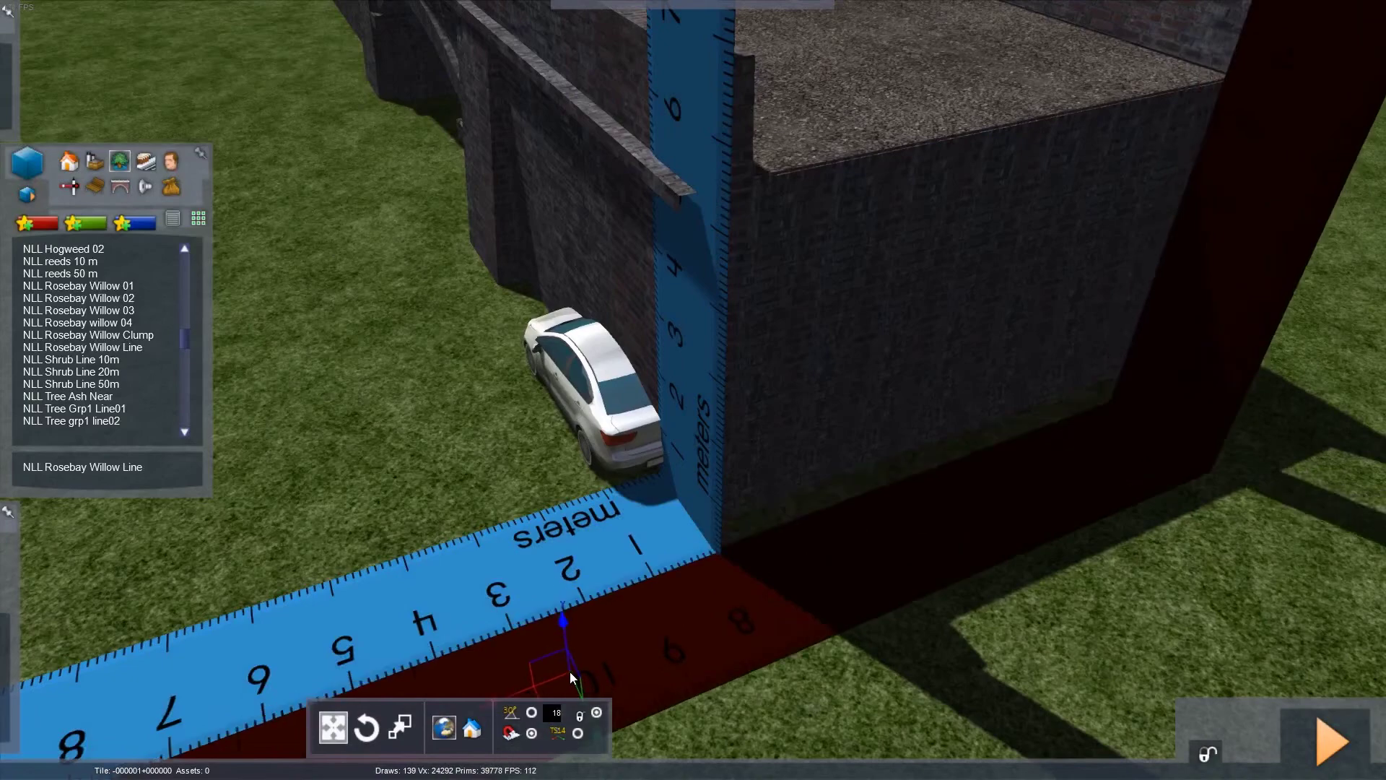
right_drag(569, 670, 924, 540)
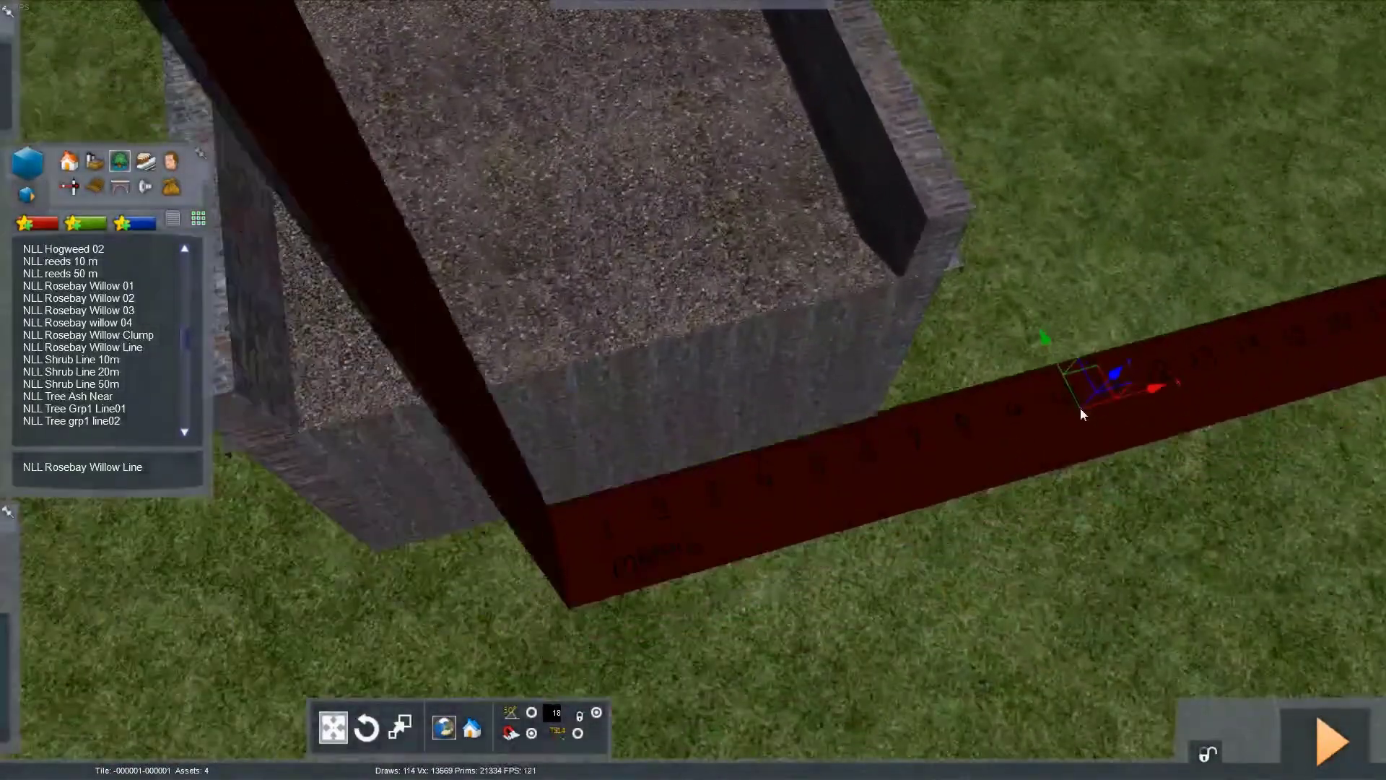
- Move the copied ruler pair around the end of the bridge to its opposite side
click(1080, 407)
right_drag(1080, 407, 962, 523)
drag(801, 569, 734, 554)
scroll(786, 524, down, 5)
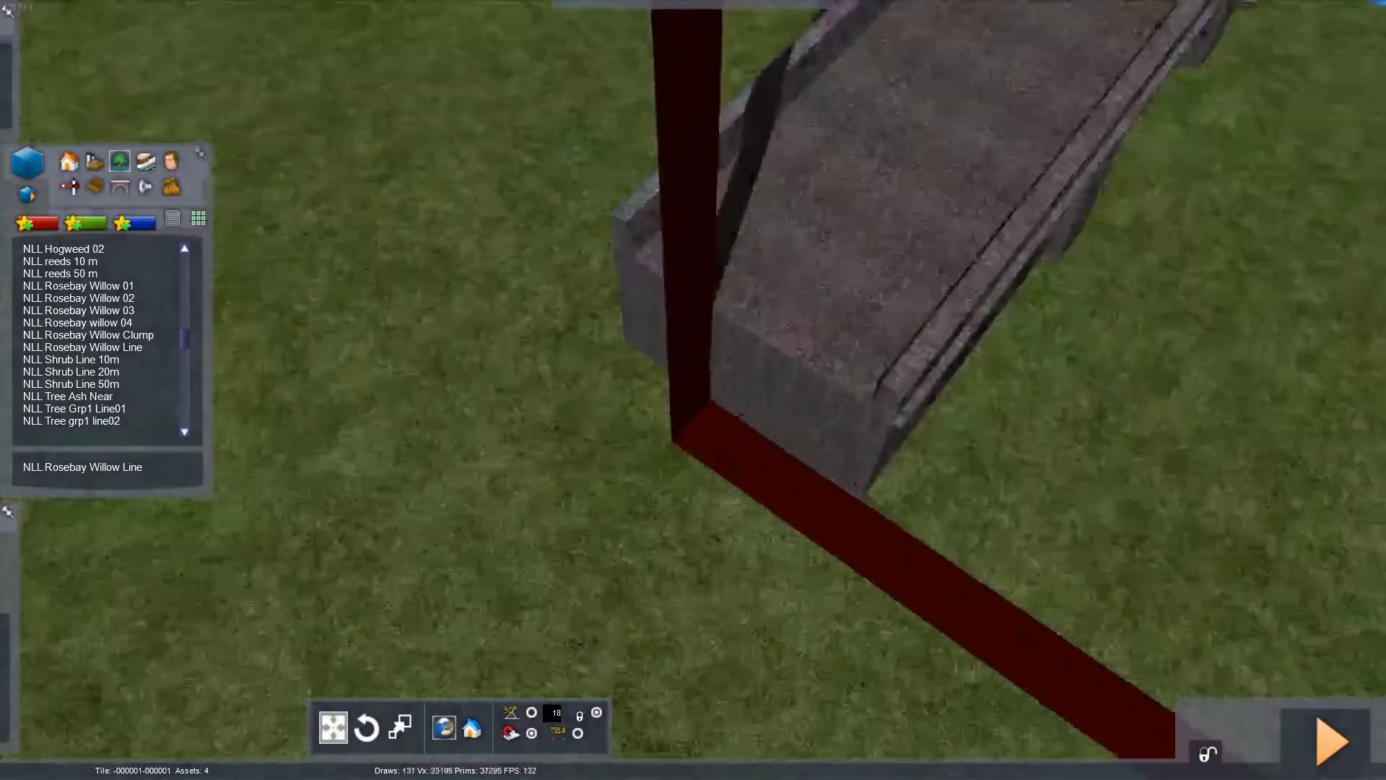
scroll(679, 423, up, 3)
drag(679, 423, 539, 454)
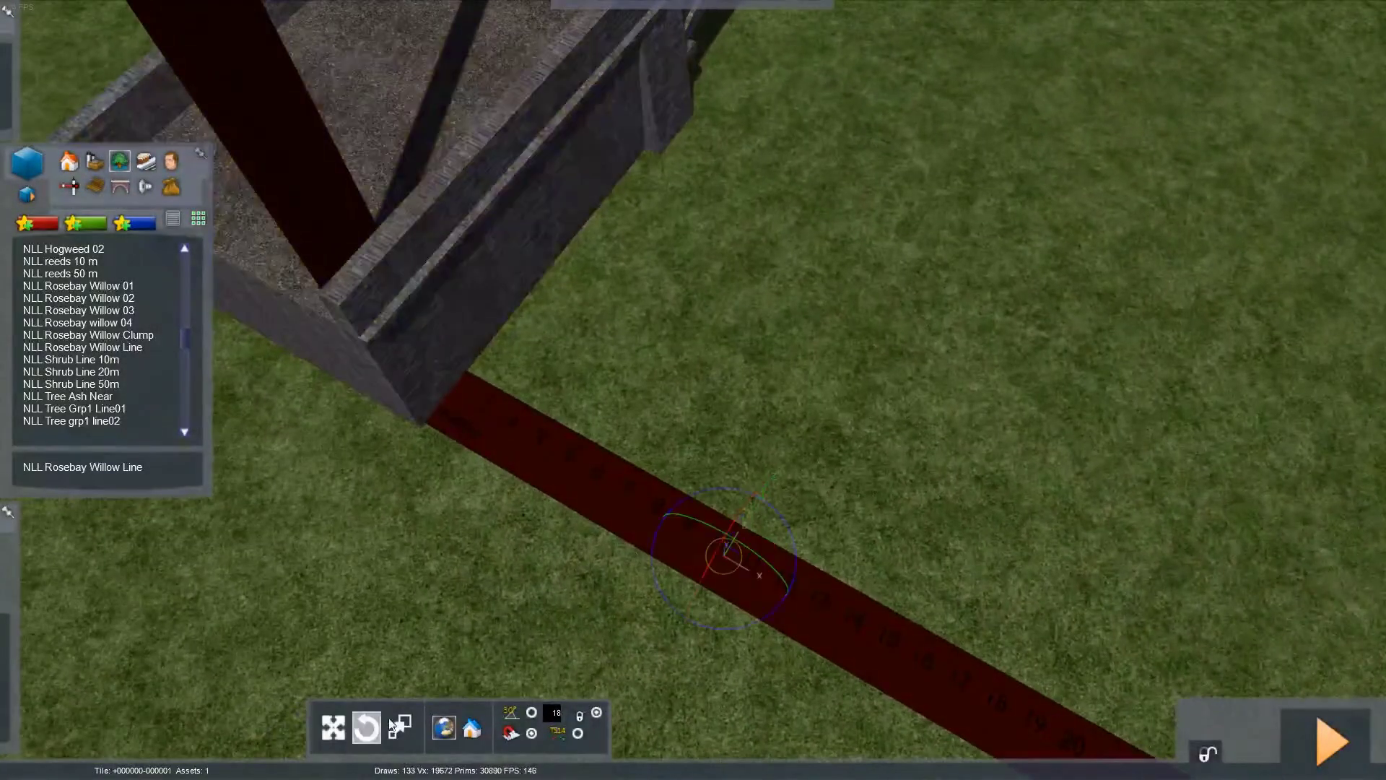
- Rotate the copied rulers so the horizontal one runs along the bridge's side wall, and deselect them
drag(773, 625, 563, 622)
click(562, 620)
drag(837, 377, 582, 319)
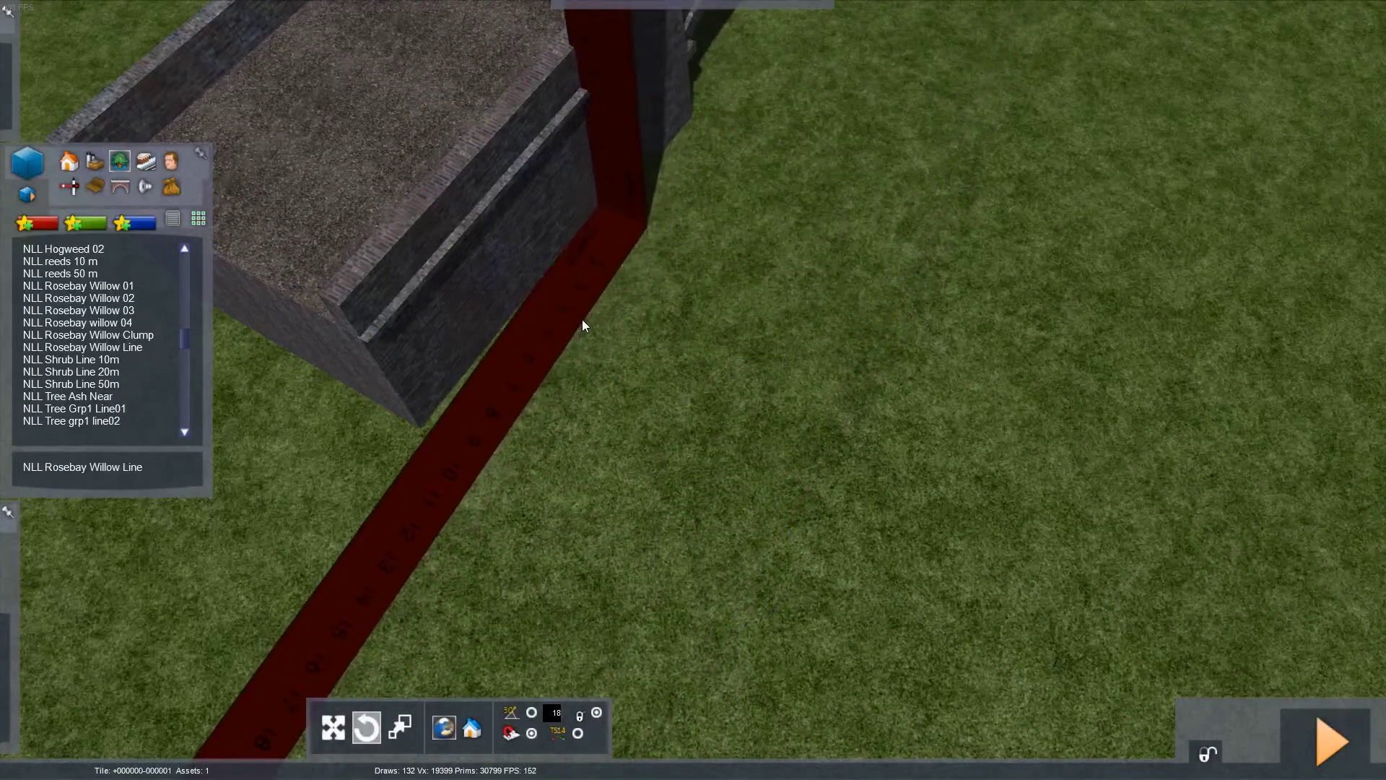
right_drag(582, 319, 547, 451)
scroll(547, 451, up, 1)
mouse_move(461, 608)
mouse_down()
mouse_move(448, 619)
mouse_move(471, 622)
mouse_up()
click(470, 622)
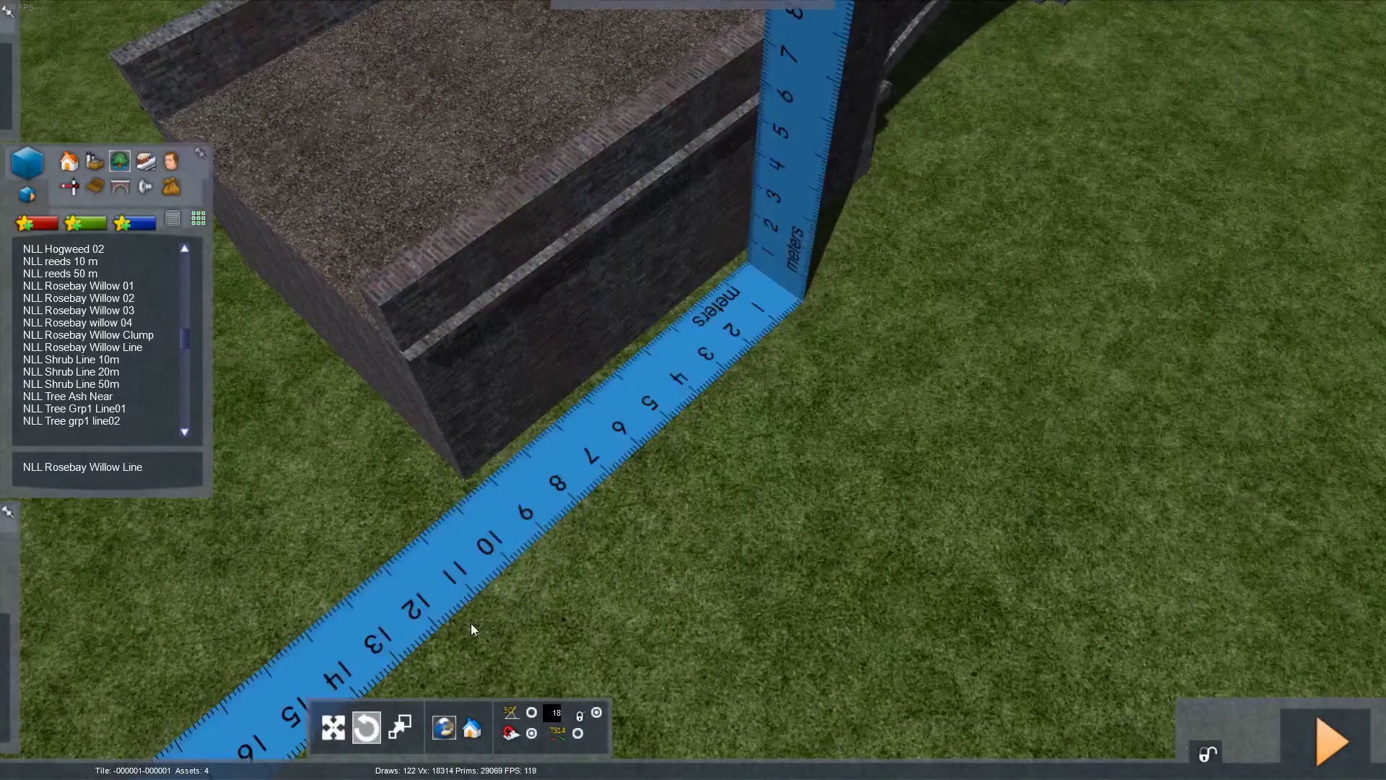
- Shift the copied ruler pair along the bridge's side wall and inspect the scale's starting corner and the whole bridge
drag(610, 390, 579, 389)
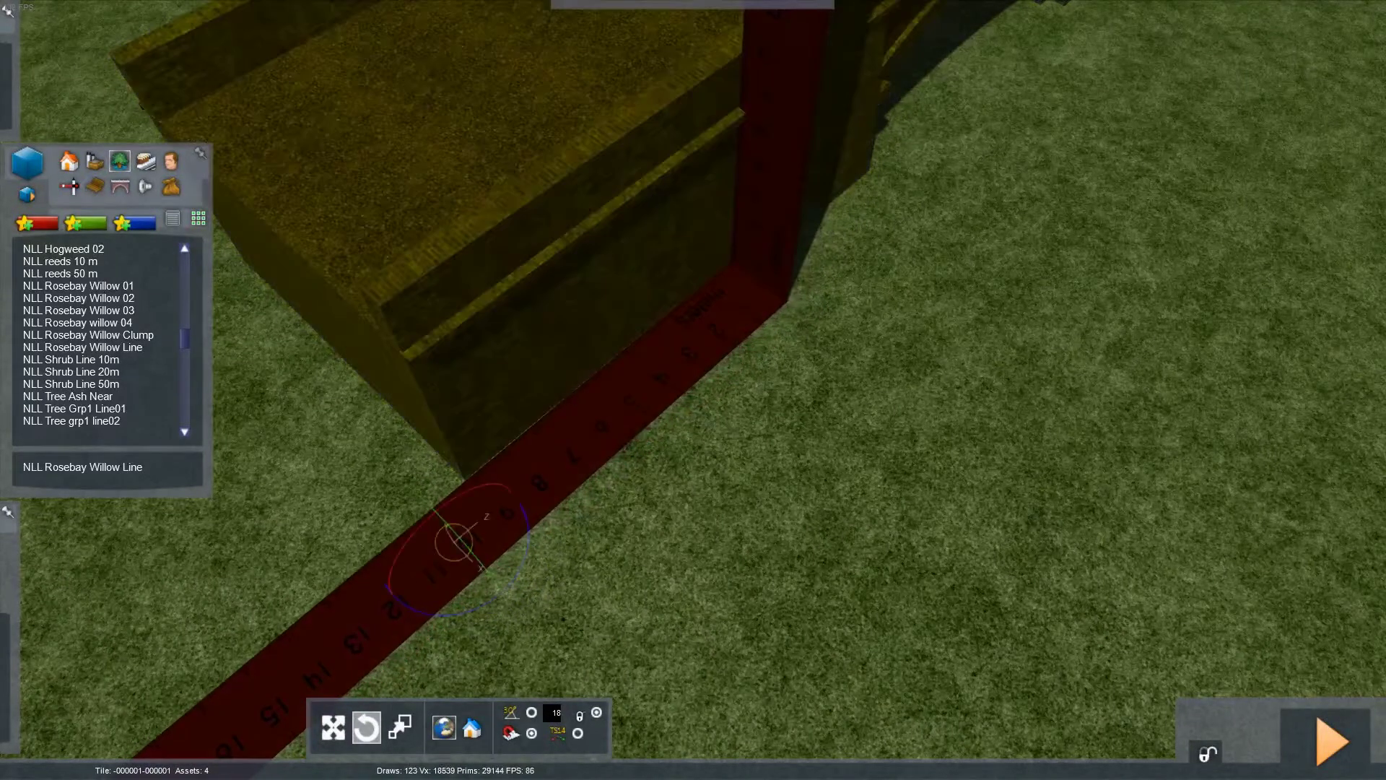
click(803, 548)
scroll(804, 548, up, 5)
right_drag(803, 548, 715, 487)
right_drag(758, 554, 815, 544)
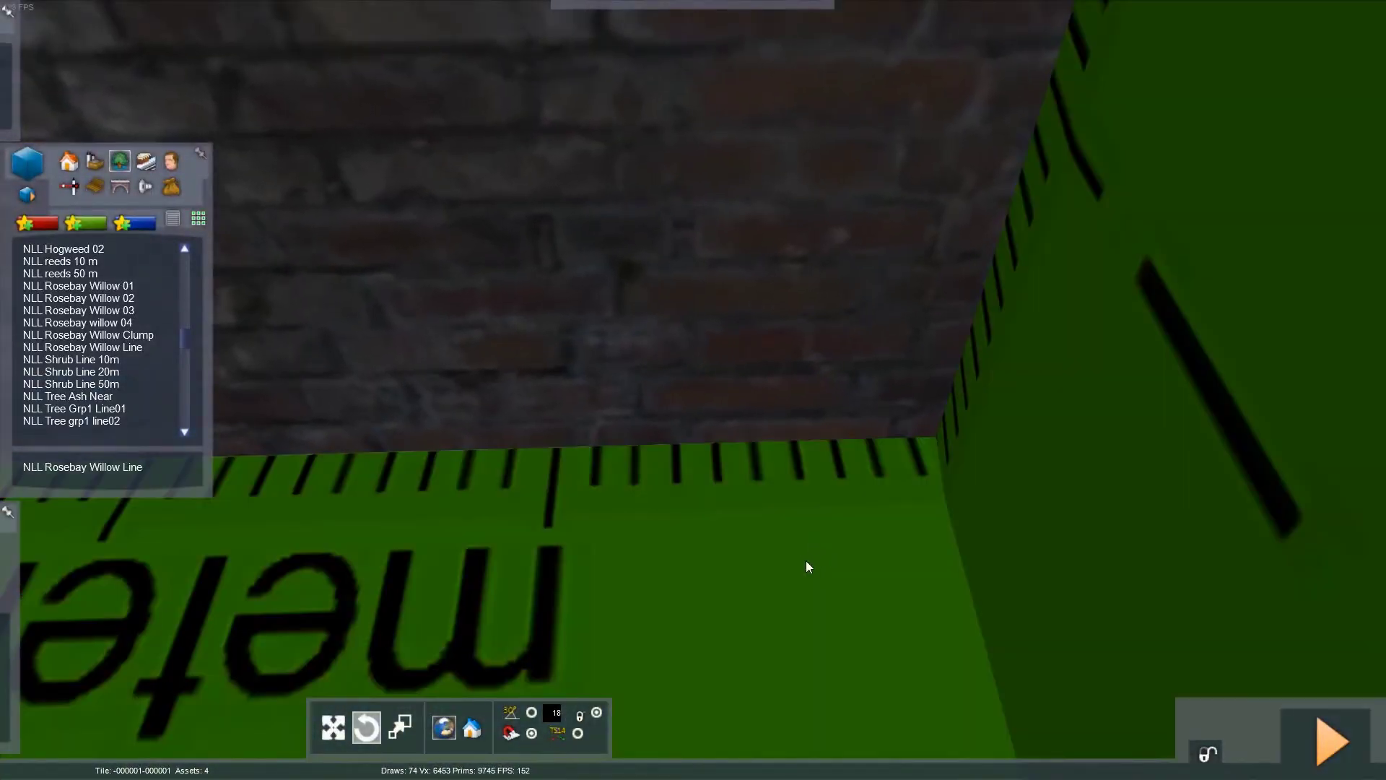
scroll(806, 561, down, 15)
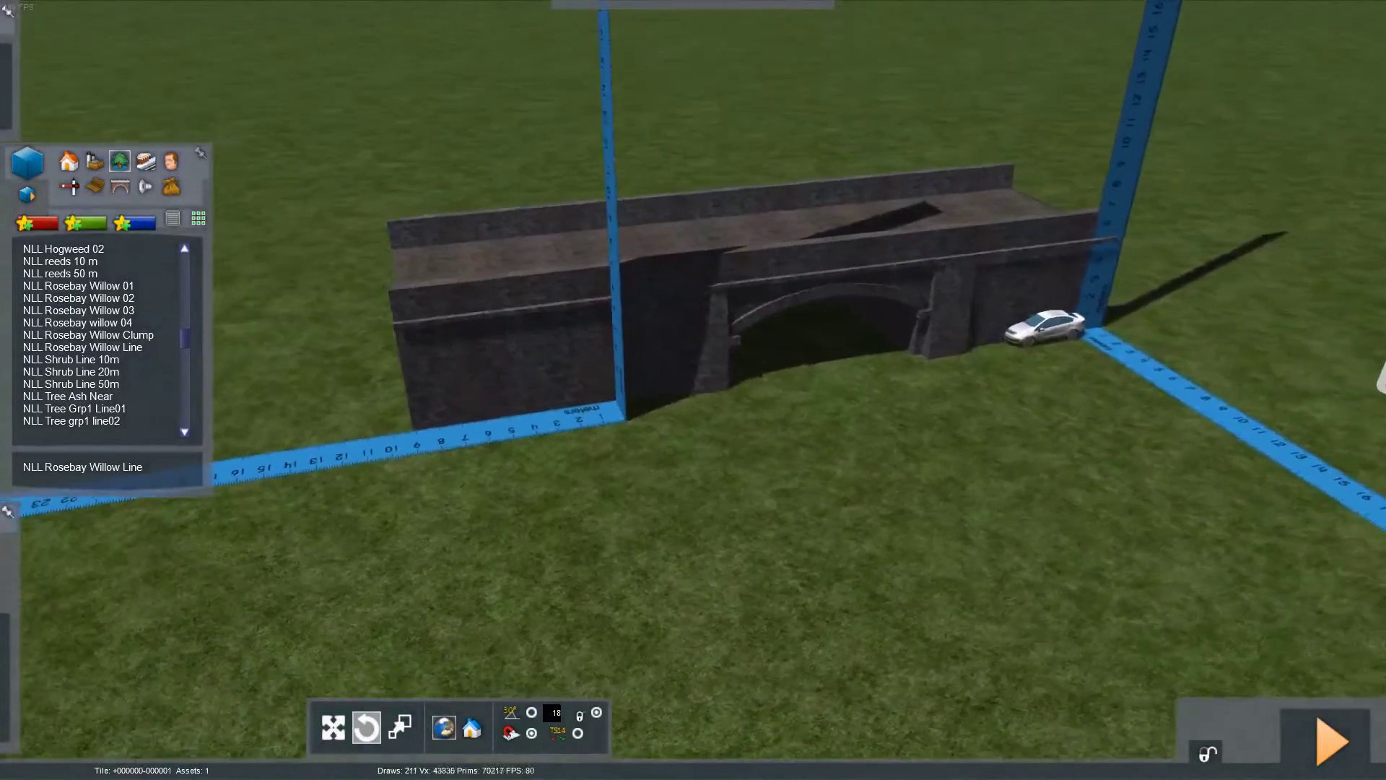
key(Right)
right_drag(826, 581, 780, 580)
key(Left)
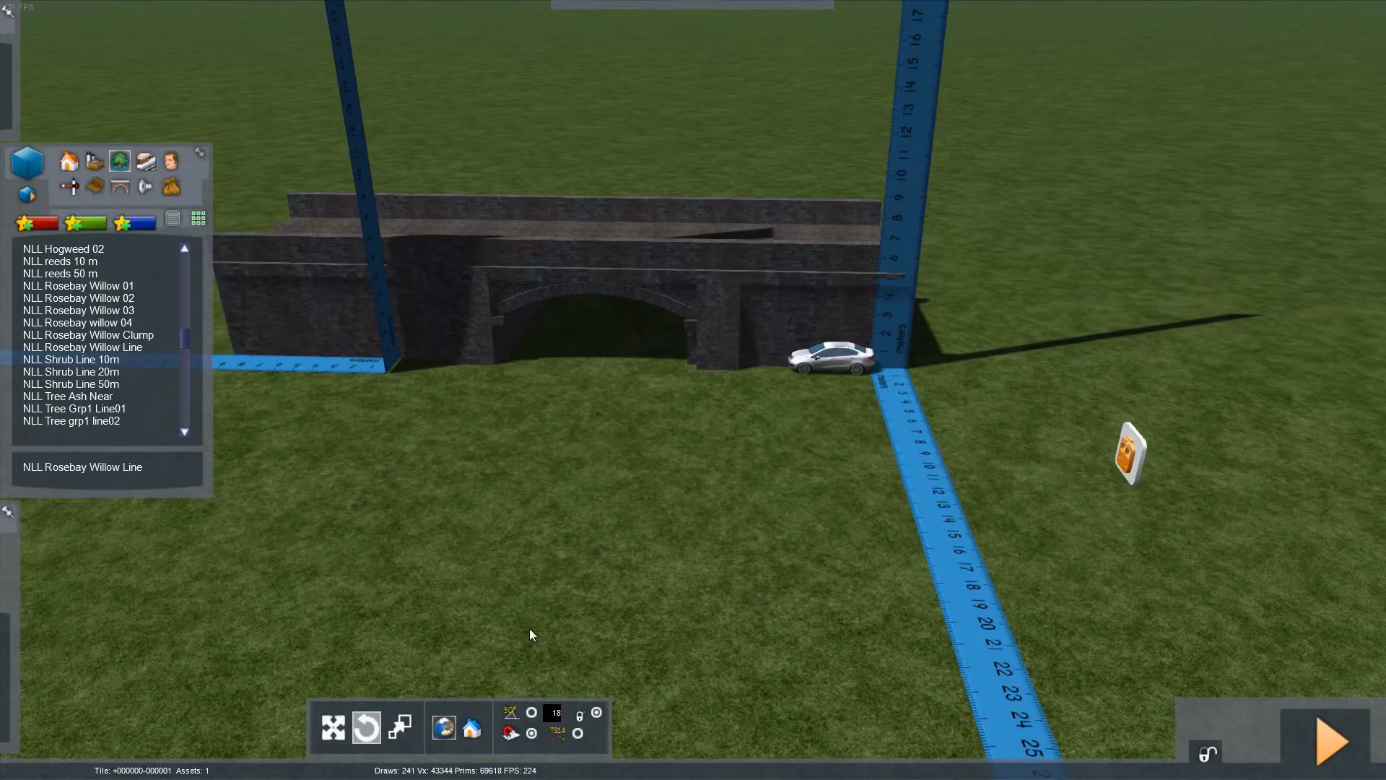
- Switch to Blender to look at the post, and return to Train Simulator
key(super)
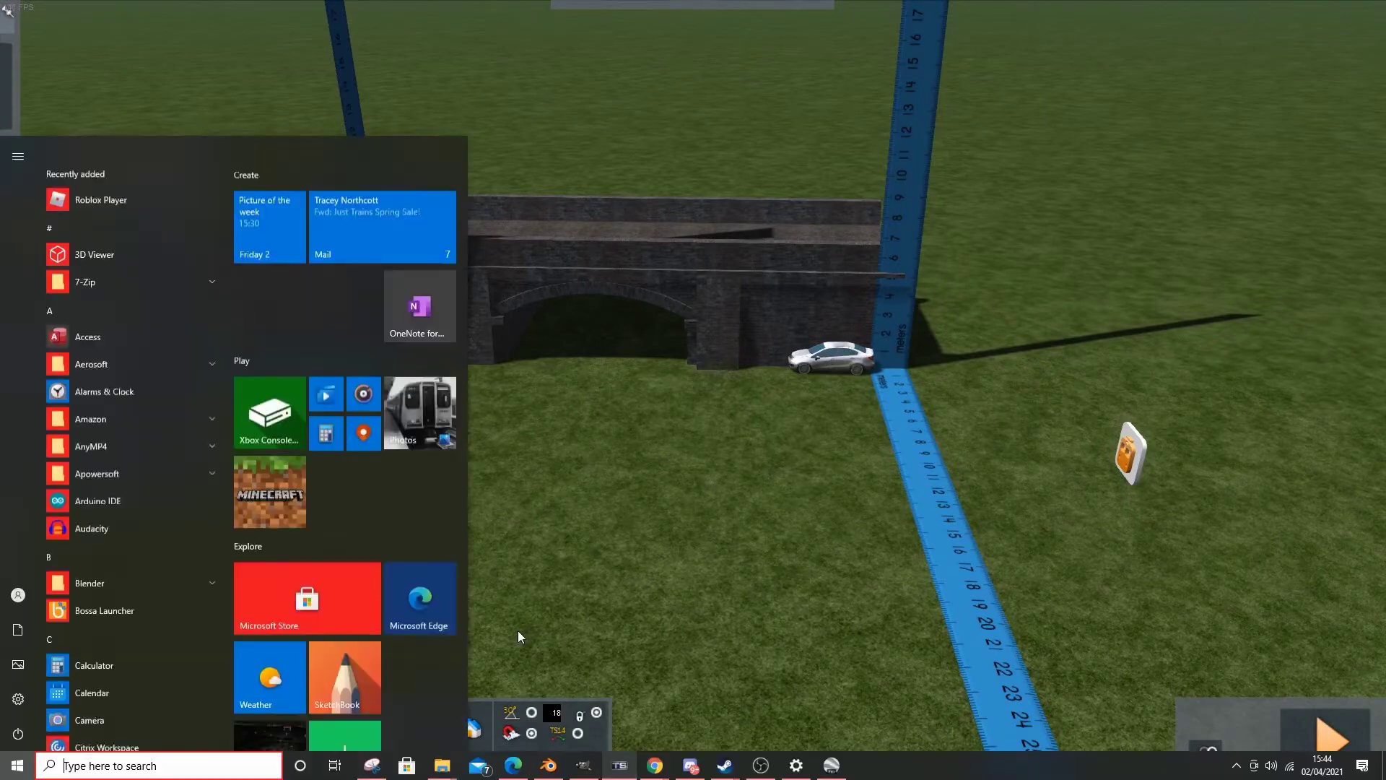
mouse_move(548, 765)
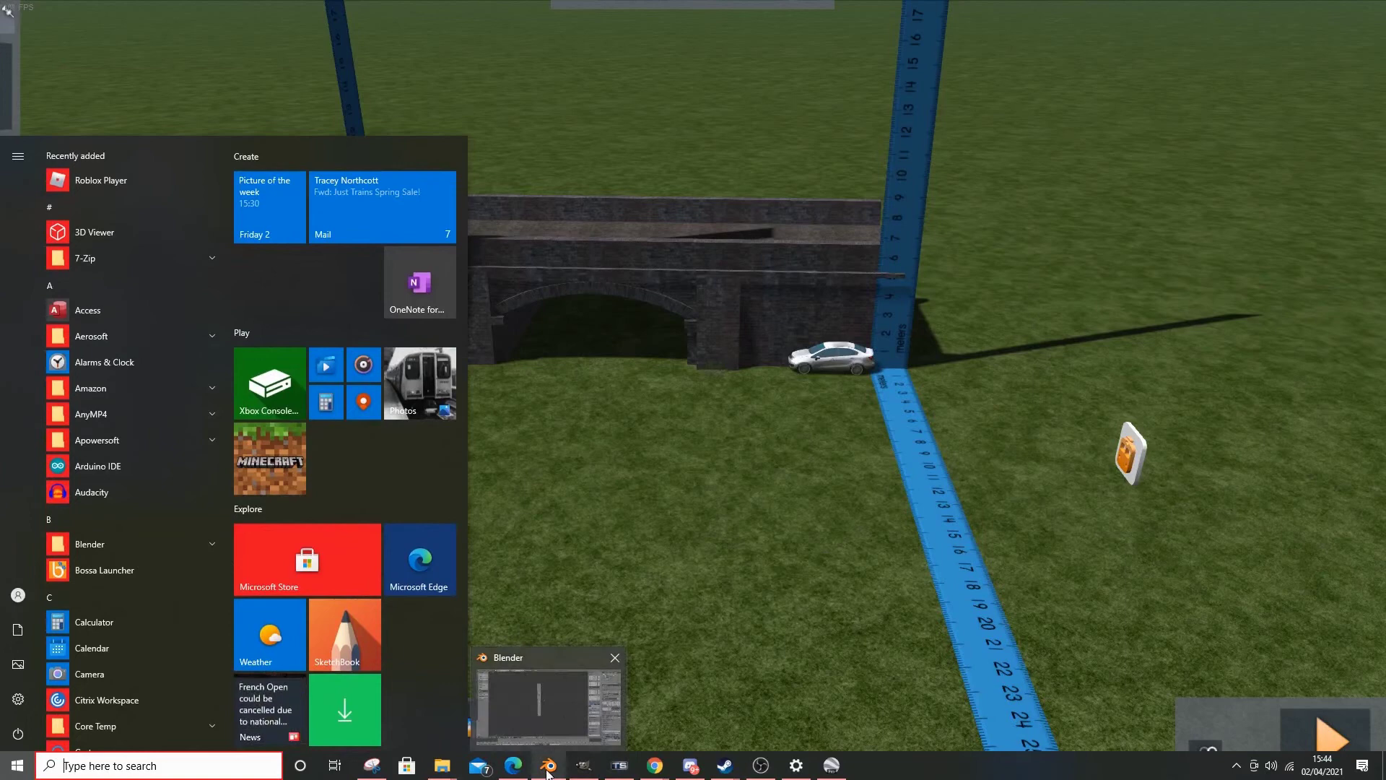
mouse_move(504, 697)
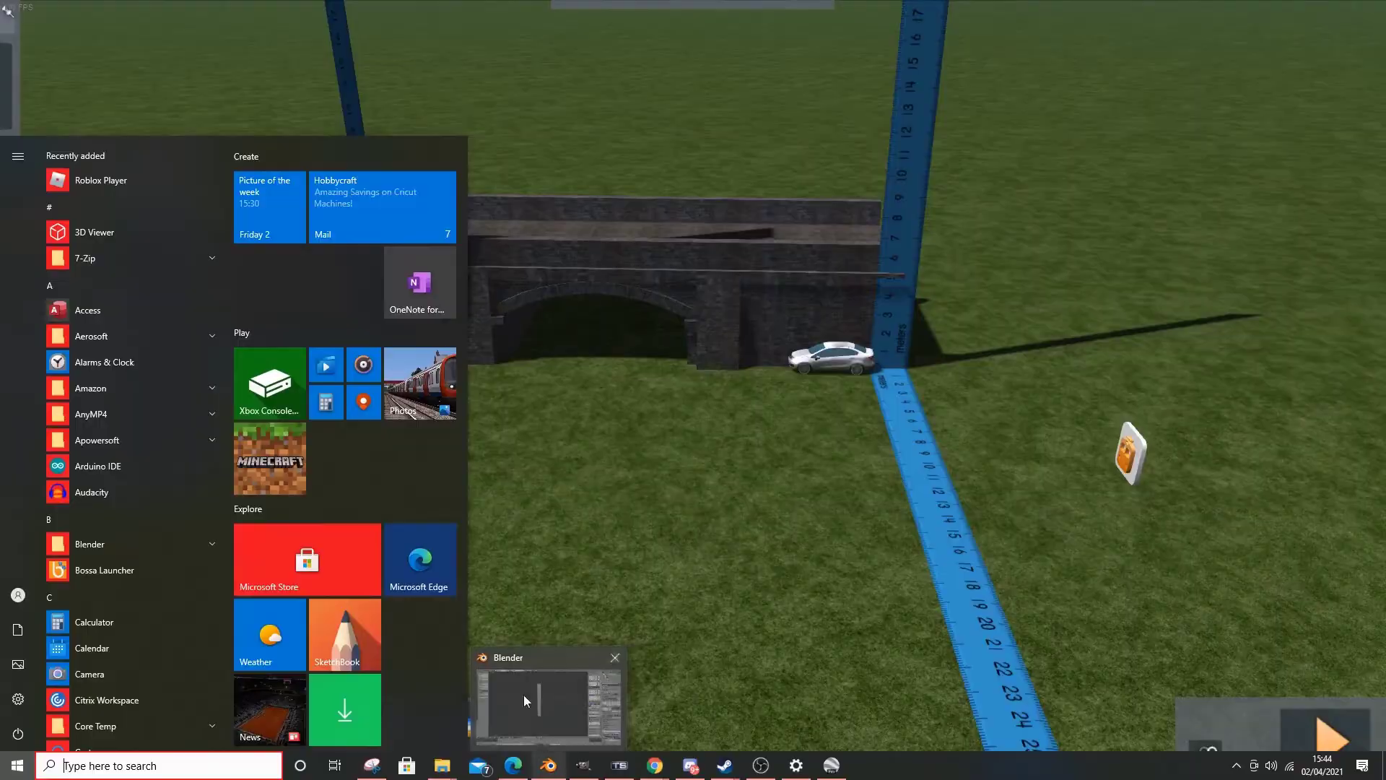
click(522, 694)
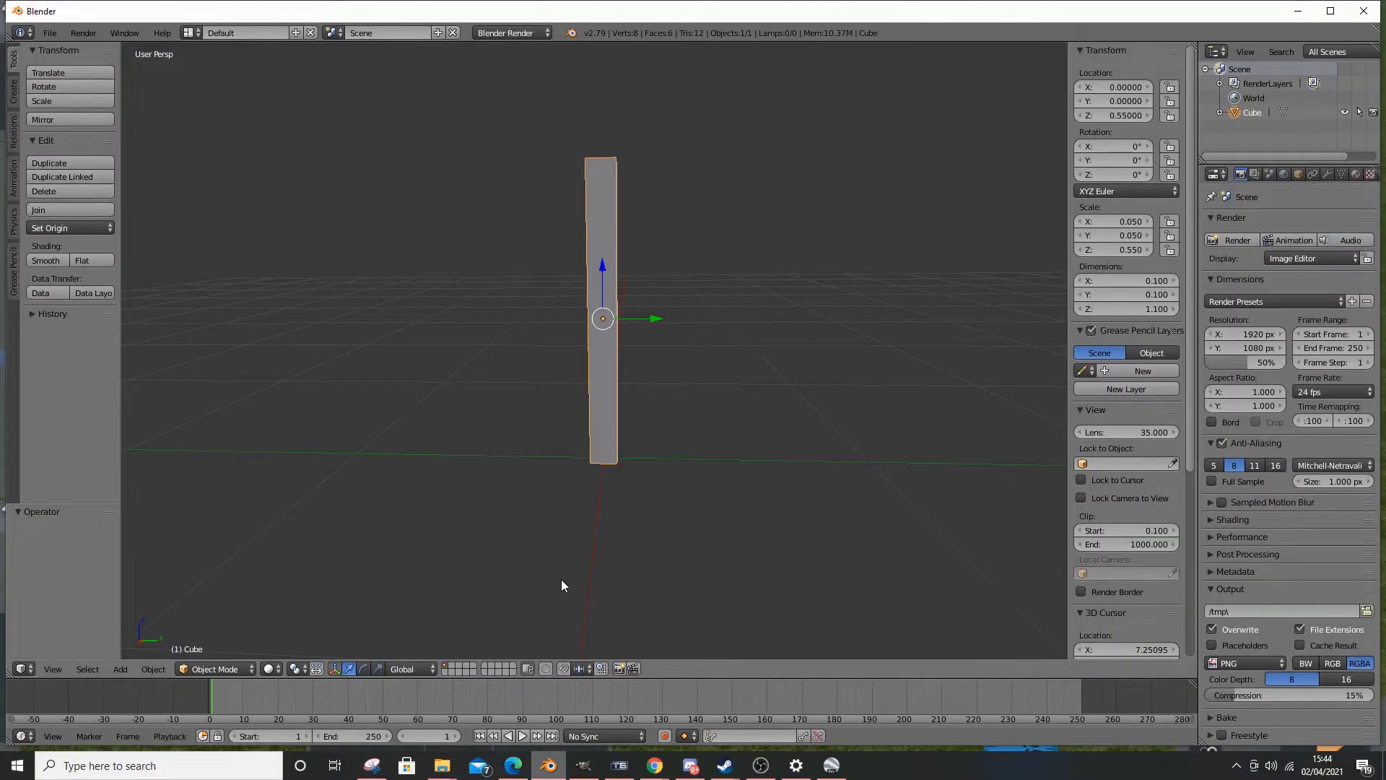
mouse_move(639, 775)
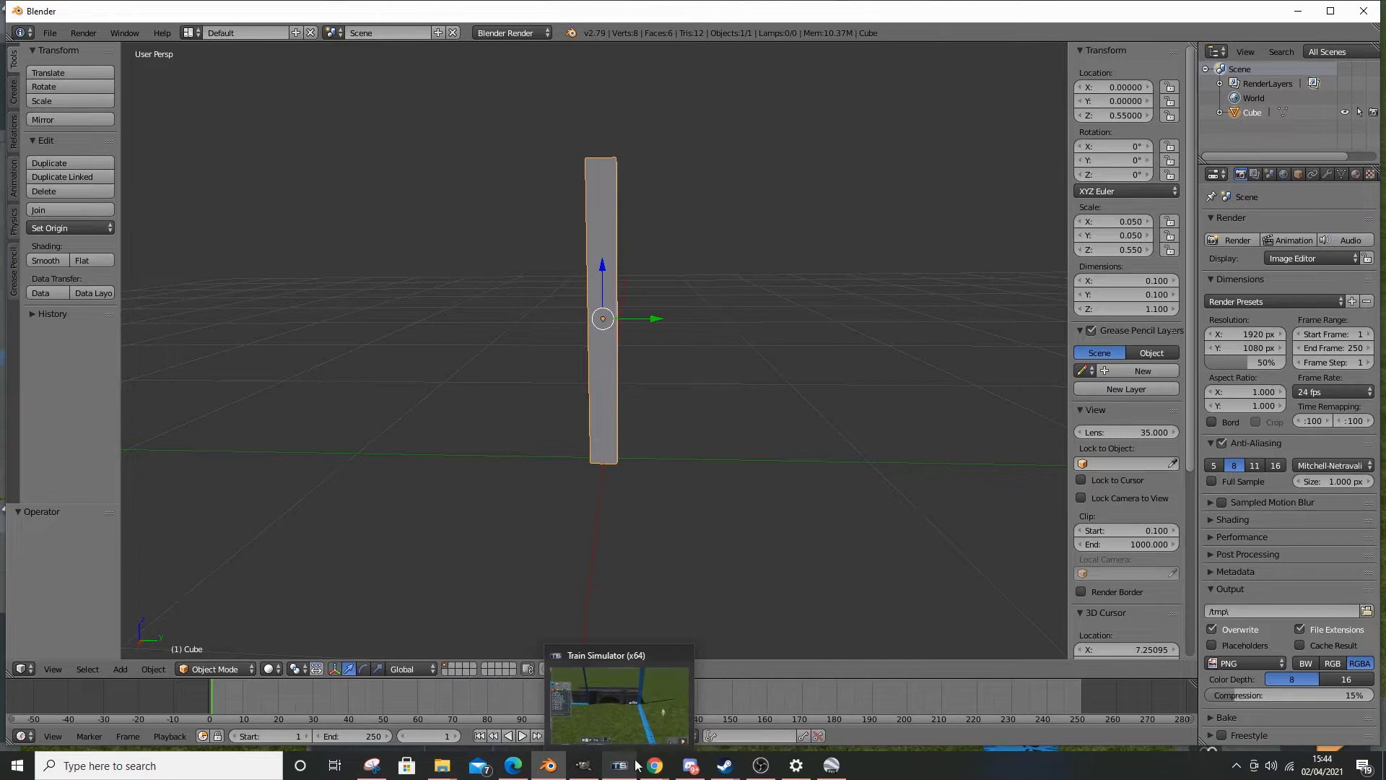
click(634, 690)
- Overlay the aerial map on the terrain and locate the houses beside the curved road
right_drag(693, 390, 722, 548)
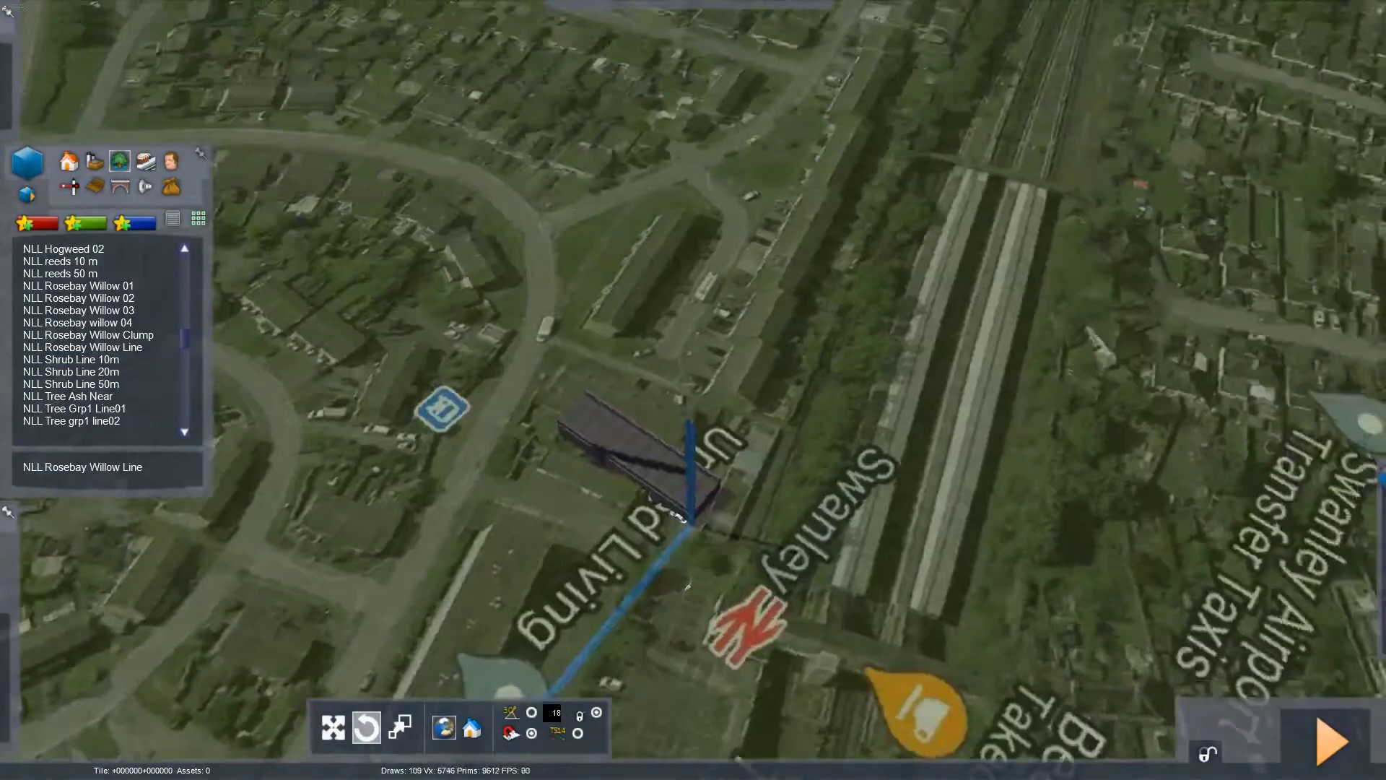
right_drag(722, 549, 1011, 491)
right_drag(693, 390, 505, 389)
scroll(693, 390, up, 5)
scroll(693, 390, down, 4)
key(Left)
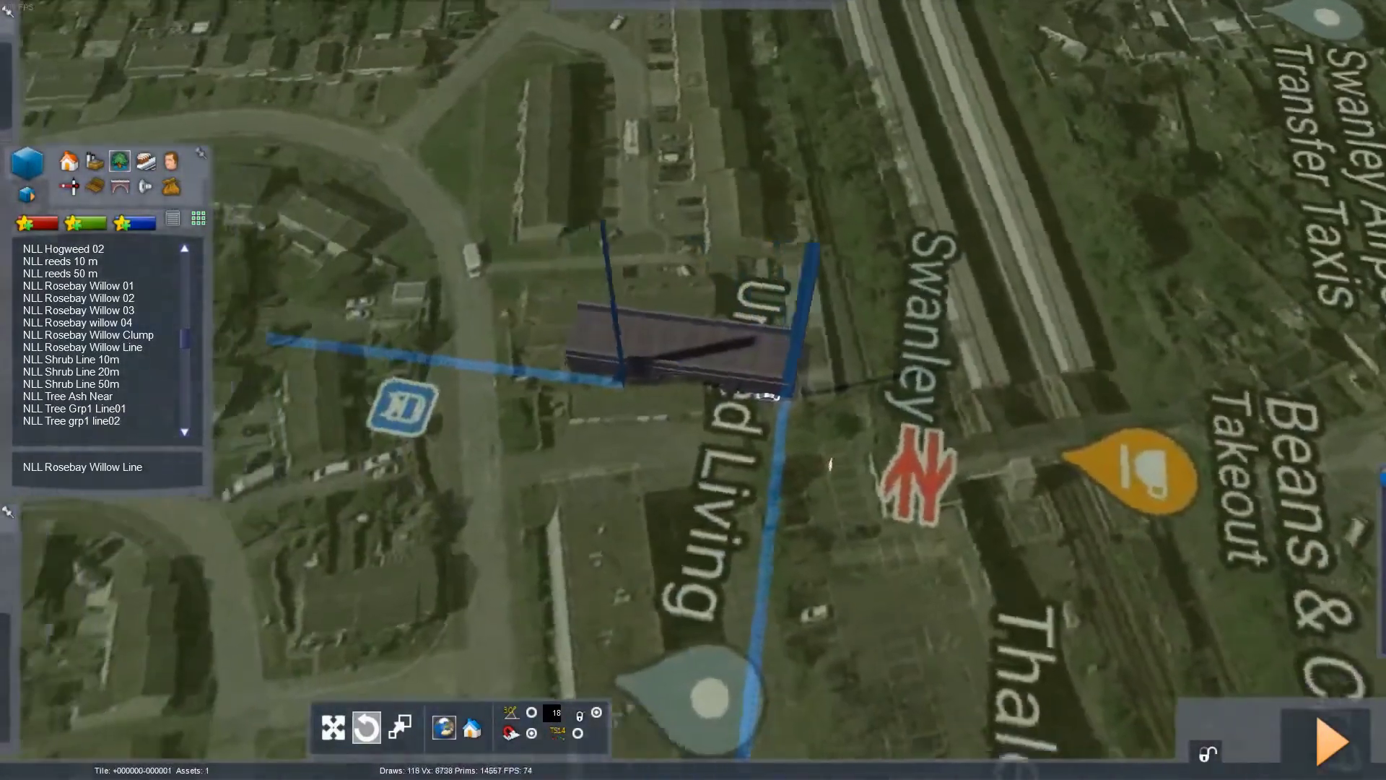
right_drag(693, 390, 823, 390)
key(Left)
right_drag(726, 417, 711, 555)
key(Up)
key(Down)
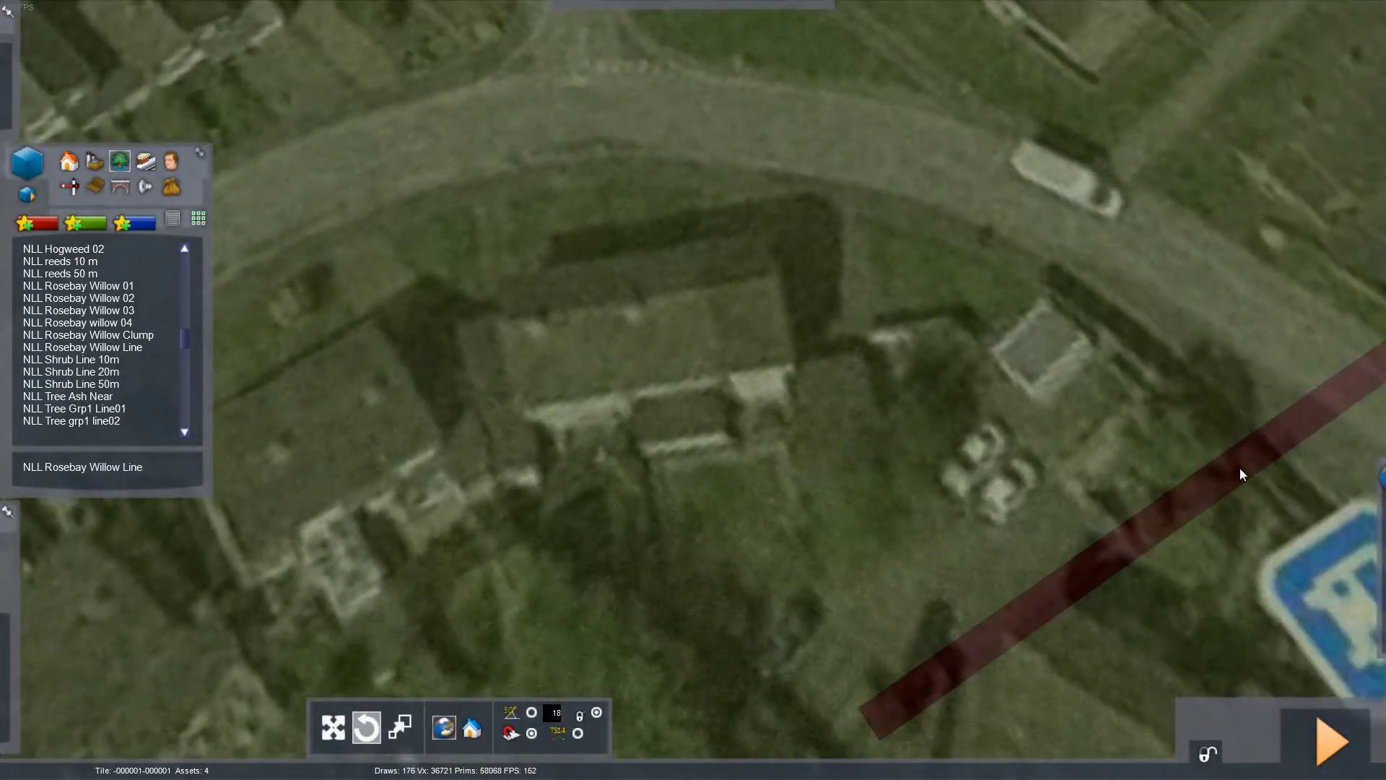
- Duplicate the ruler pair onto the houses beside the curved road, with the horizontal scale along their front
shift+drag(1241, 473, 962, 341)
right_drag(962, 340, 711, 384)
drag(710, 384, 726, 456)
click(726, 456)
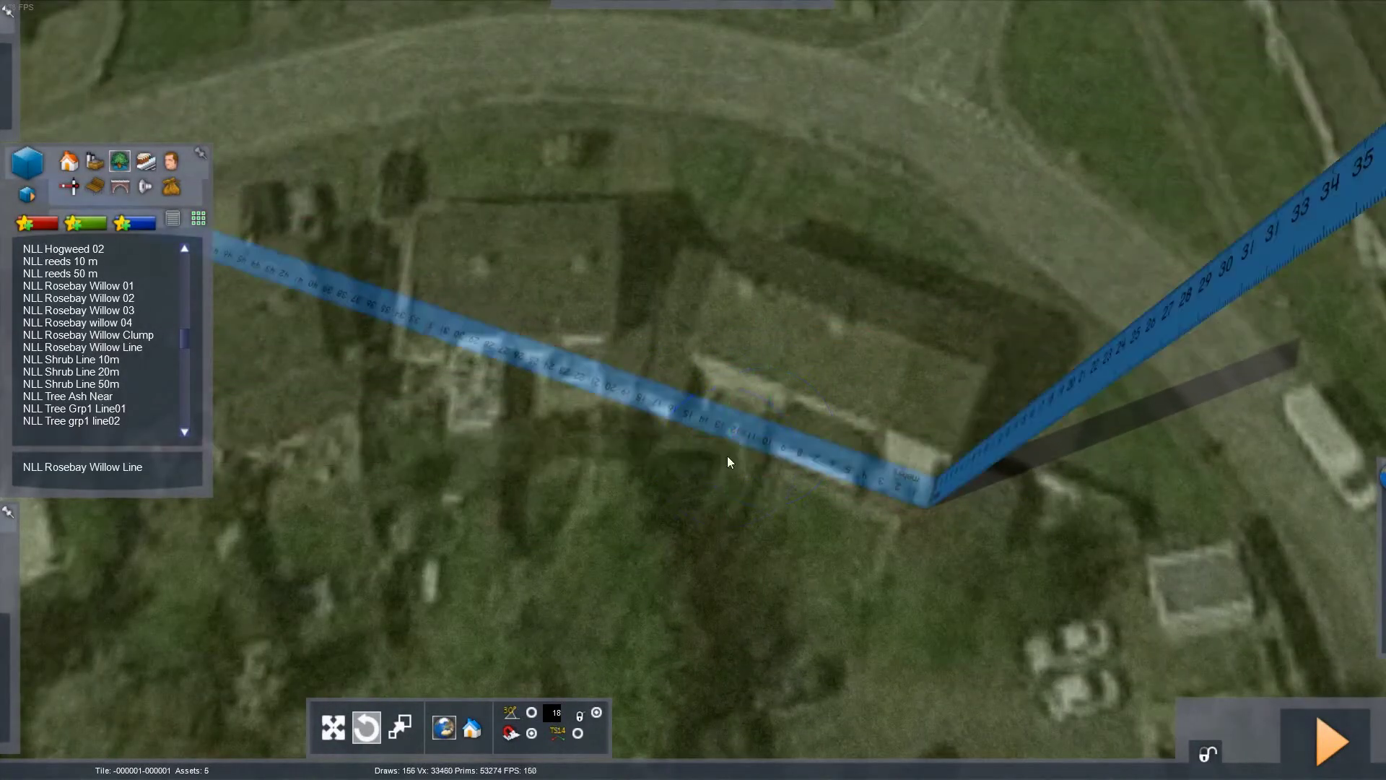
- Nudge the duplicated ruler pair to fit the front edge of the house and deselect it
click(796, 449)
right_drag(778, 460, 852, 460)
key(Up)
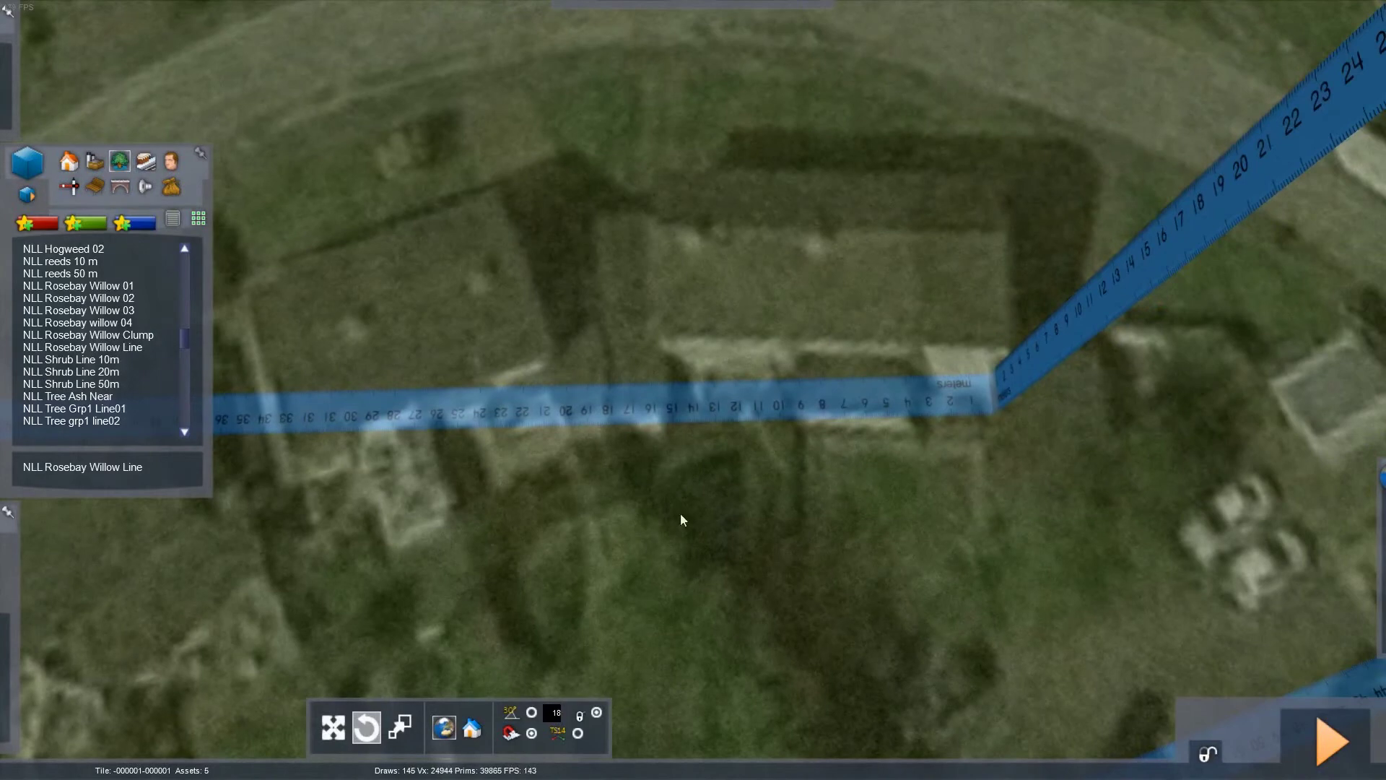
key(Up)
key(Right)
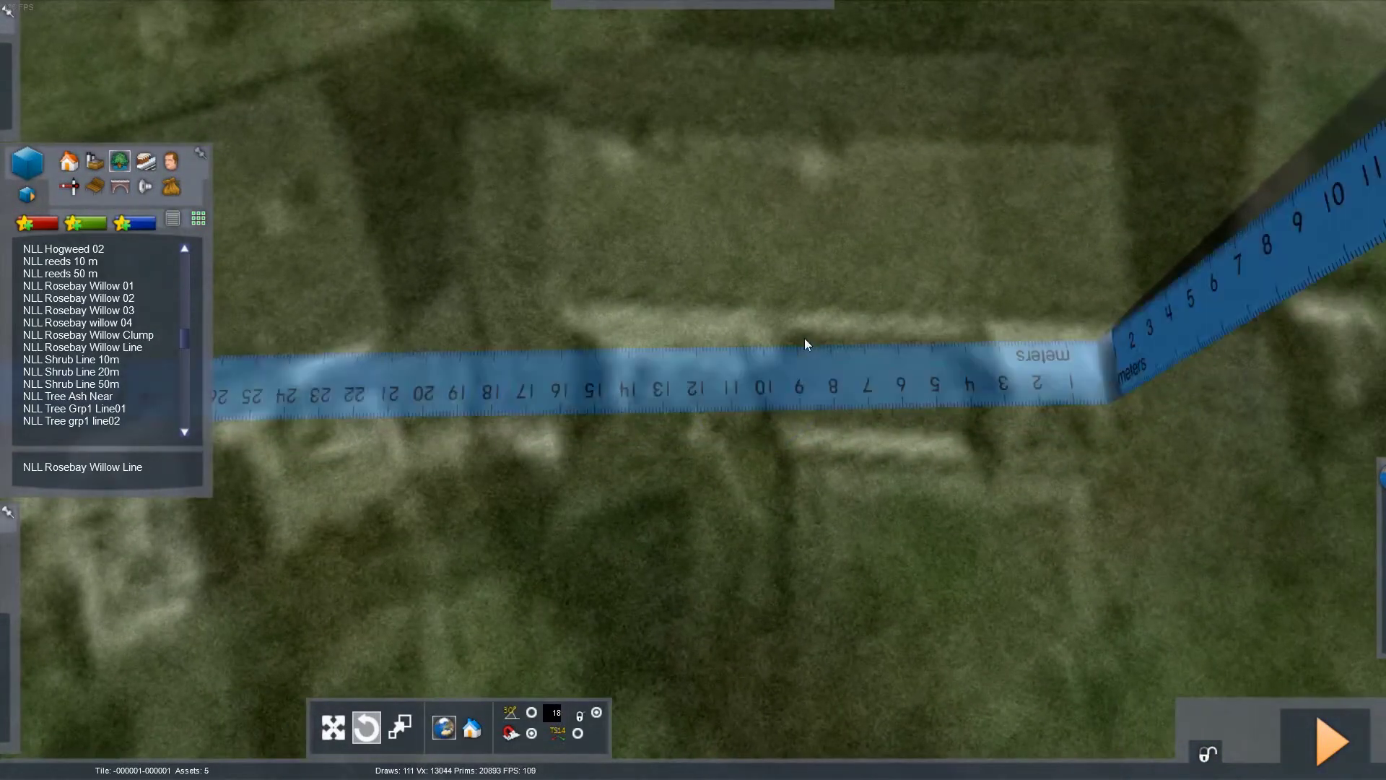
mouse_move(801, 378)
mouse_down()
mouse_move(782, 576)
mouse_move(781, 414)
mouse_move(816, 400)
mouse_up()
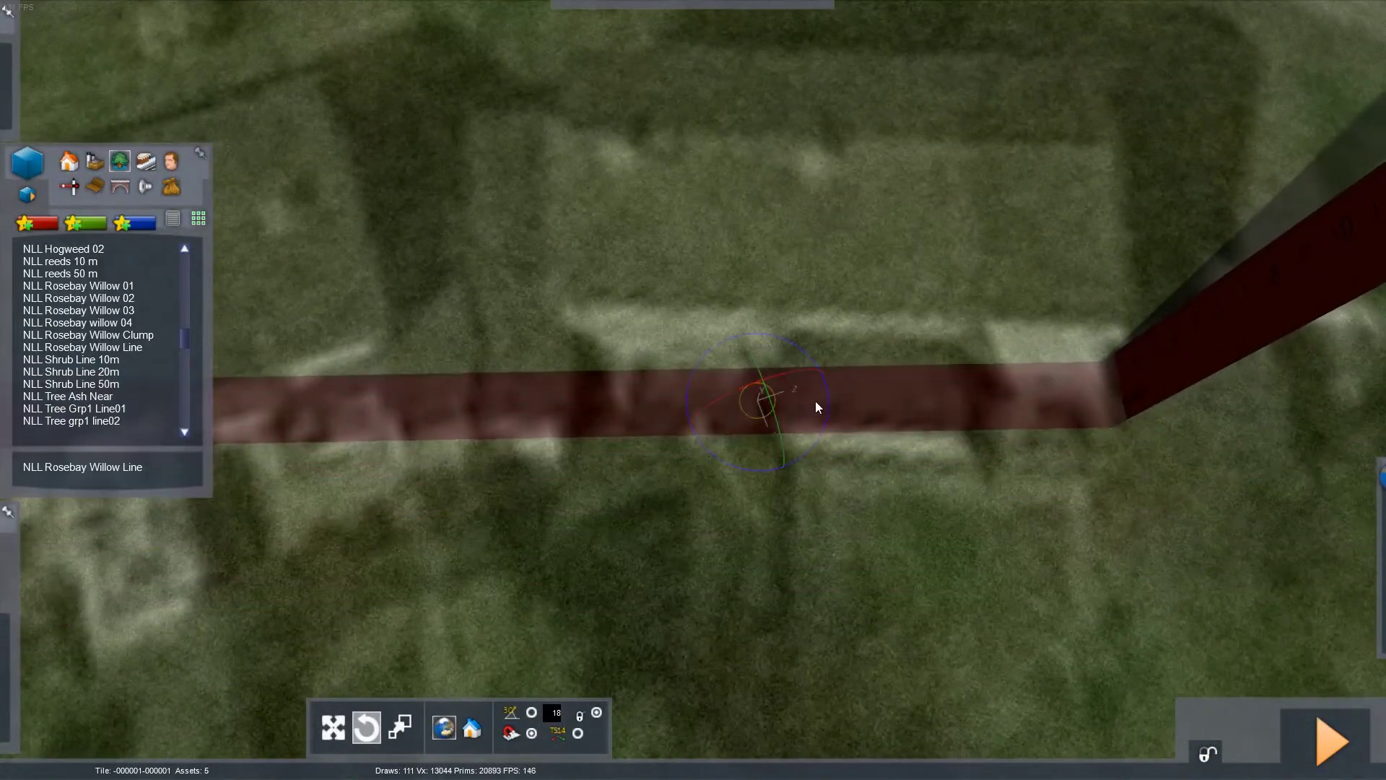
click(784, 555)
key(Up)
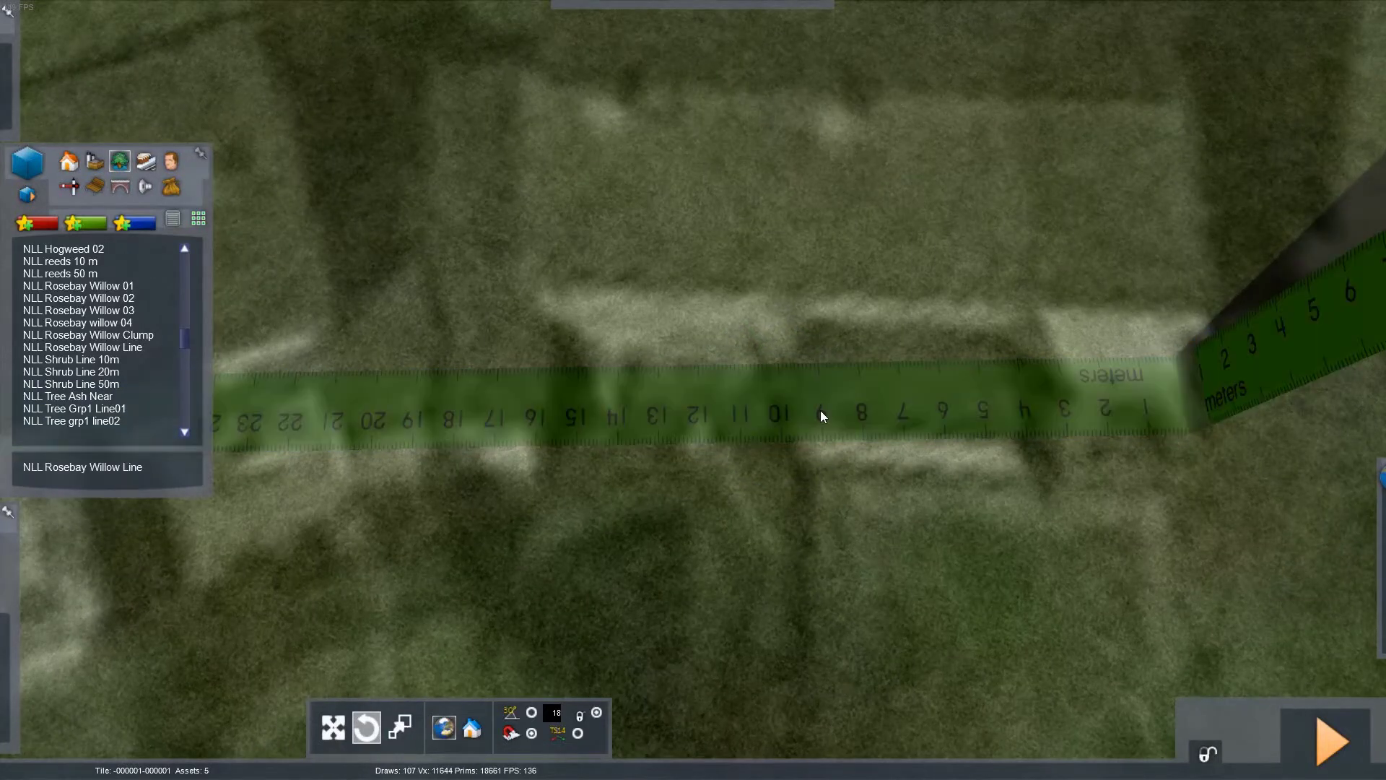
- Duplicate the ruler pair again over the house's roof, adjust its placement, deselect it and return to the bridge
click(820, 410)
shift+drag(820, 410, 740, 262)
right_drag(740, 262, 843, 382)
drag(847, 386, 703, 344)
click(922, 573)
key(Left)
right_drag(923, 578, 1364, 499)
key(Down)
key(Down)
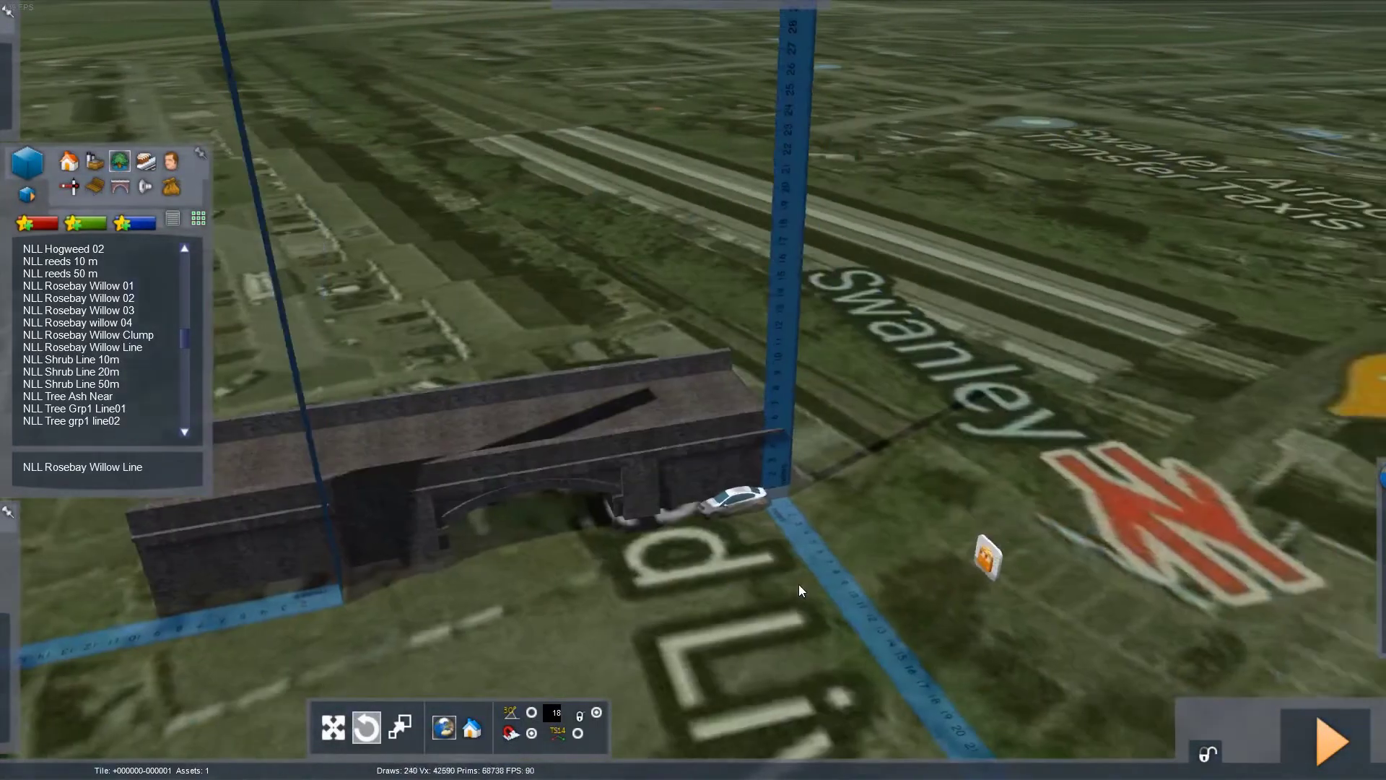
- Switch to Blender and create a second, identical post at the same location as the existing one
key(super)
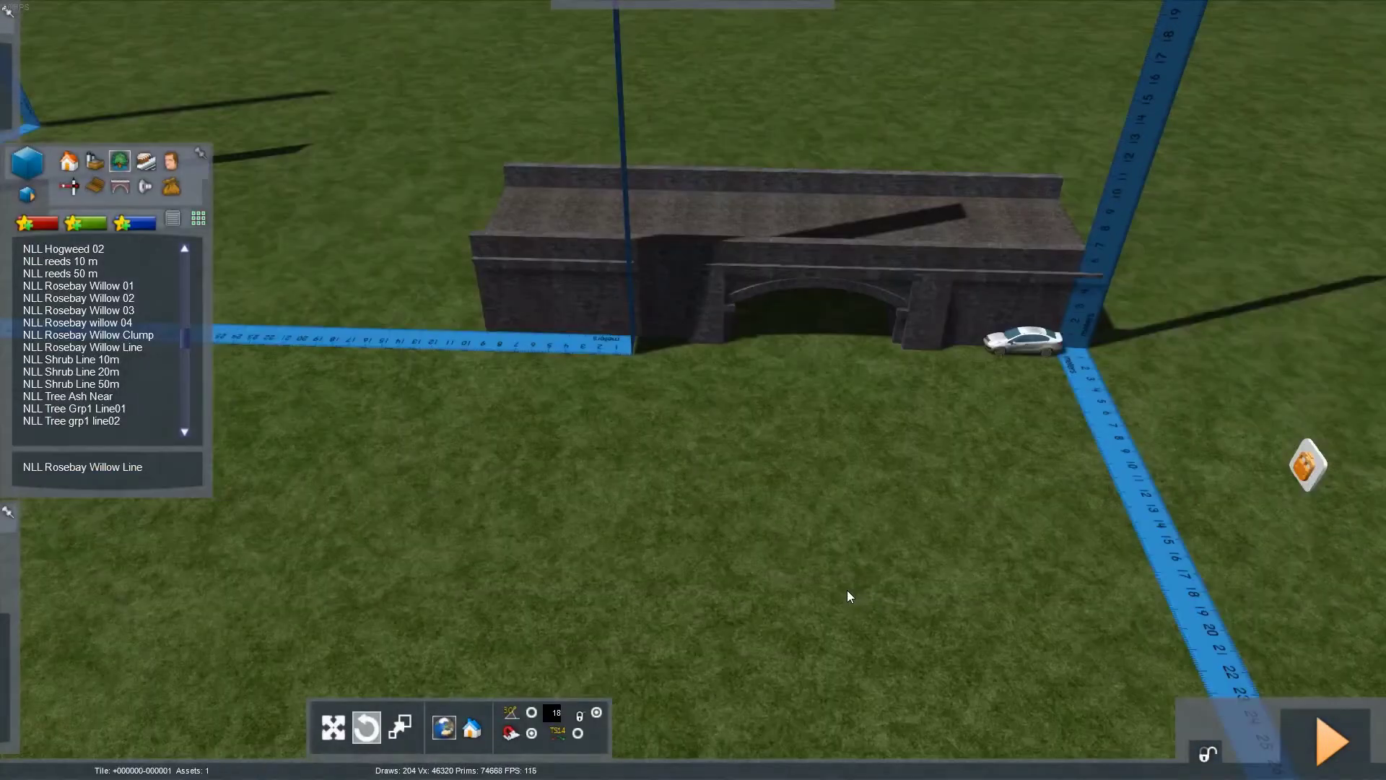
key(super)
mouse_move(548, 763)
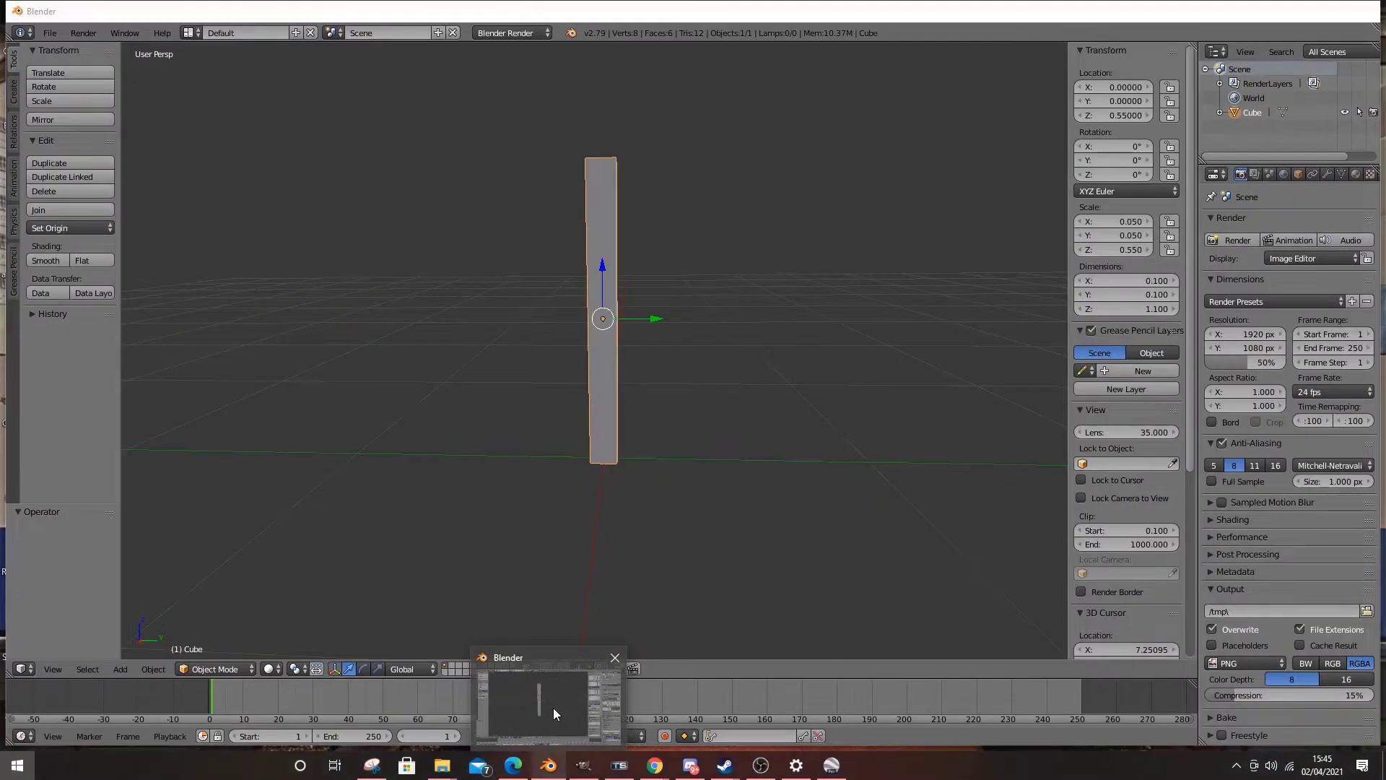
click(553, 708)
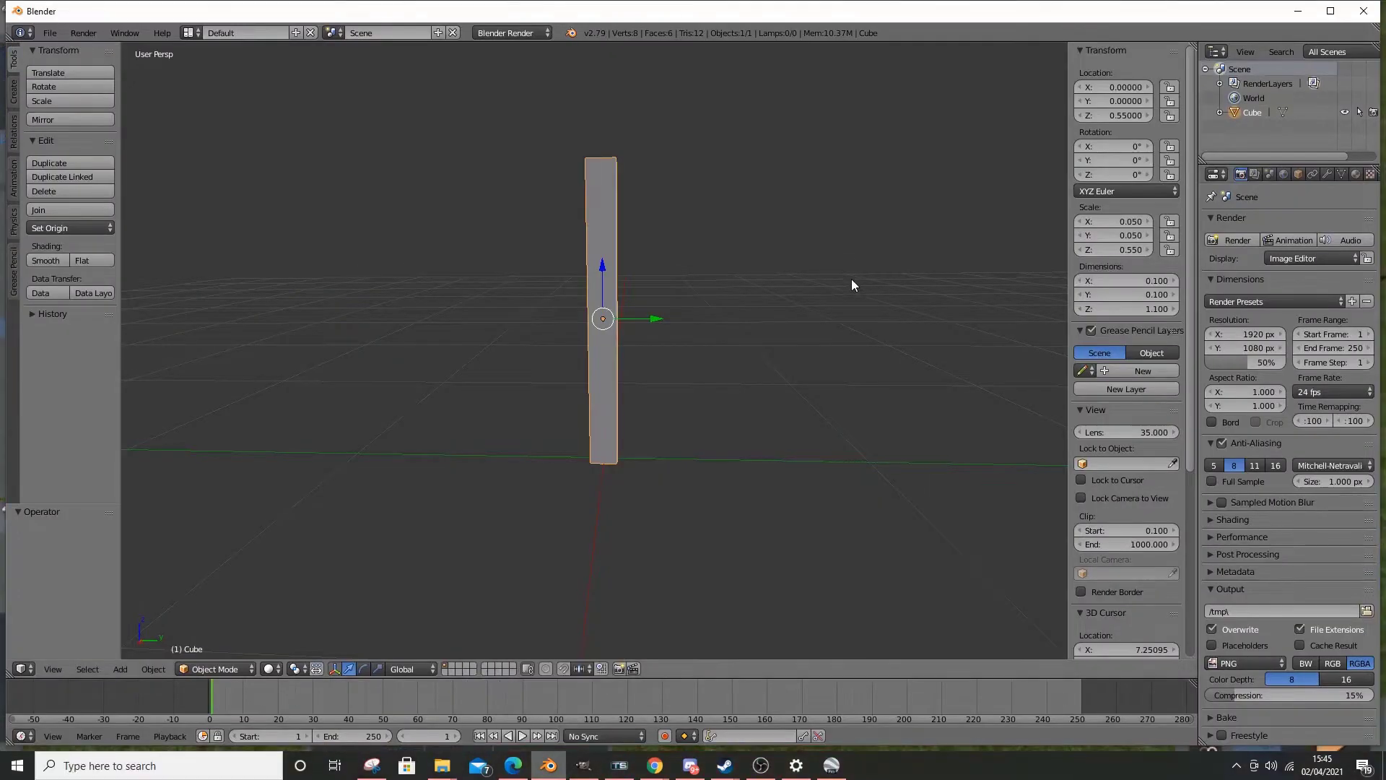
middle_drag(851, 279, 841, 307)
middle_drag(768, 356, 648, 308)
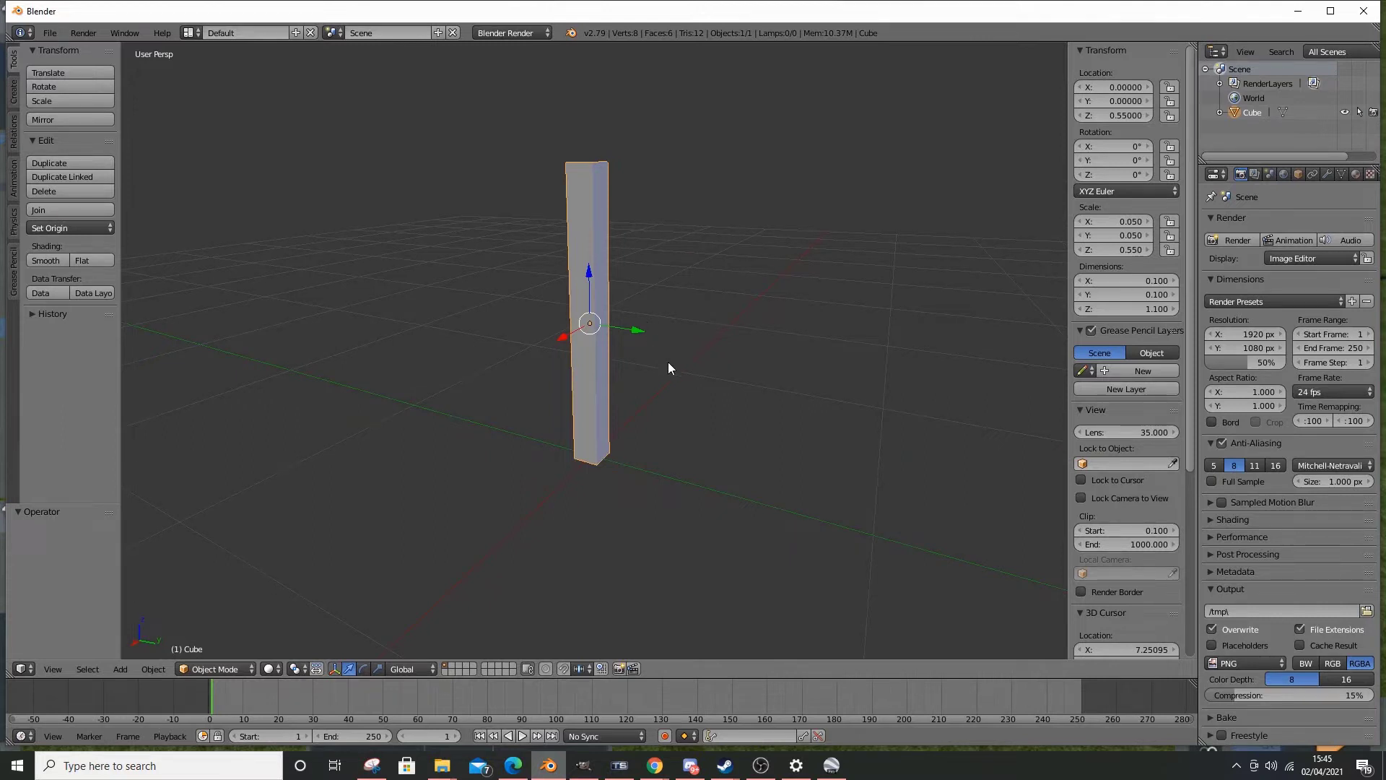
key(ctrl+c)
middle_drag(670, 372, 727, 376)
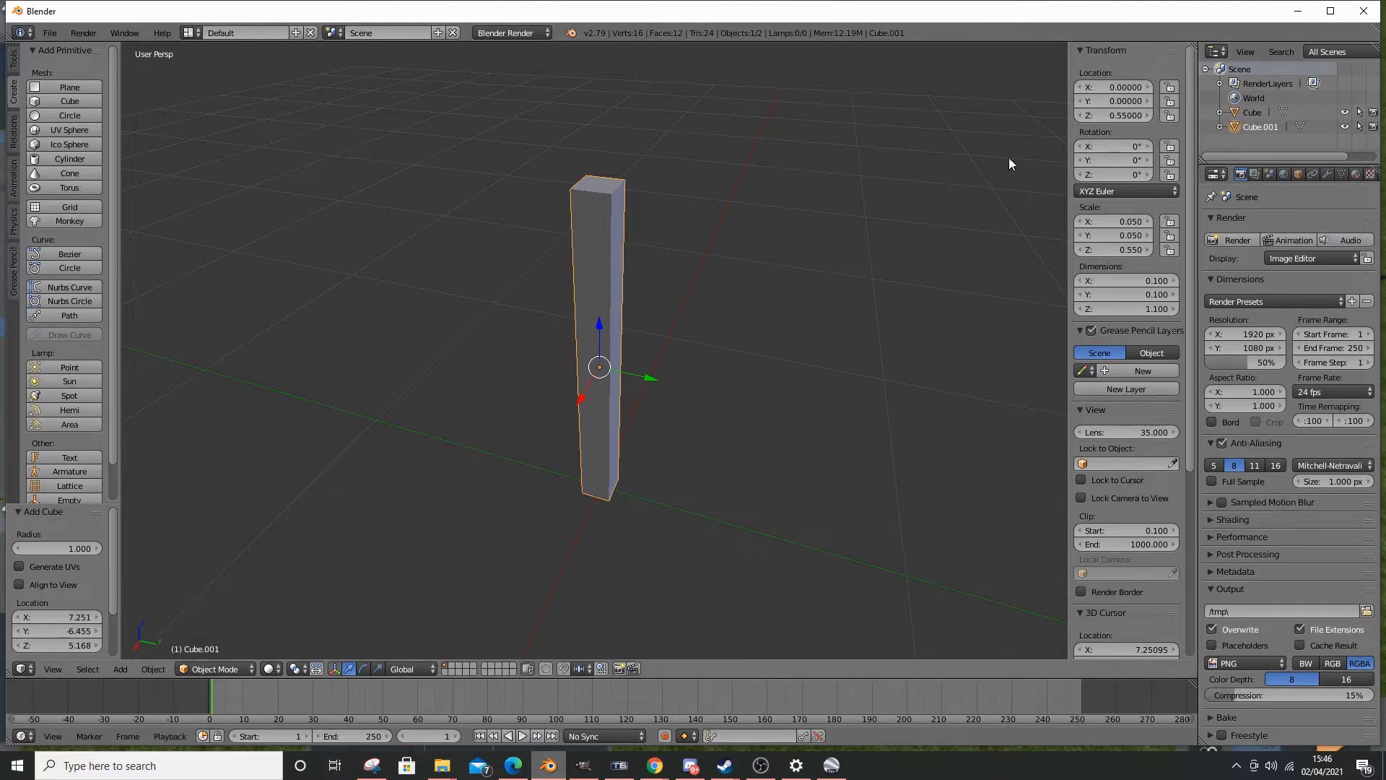
- Set the new post's Y location to 0.35
middle_drag(695, 279, 730, 289)
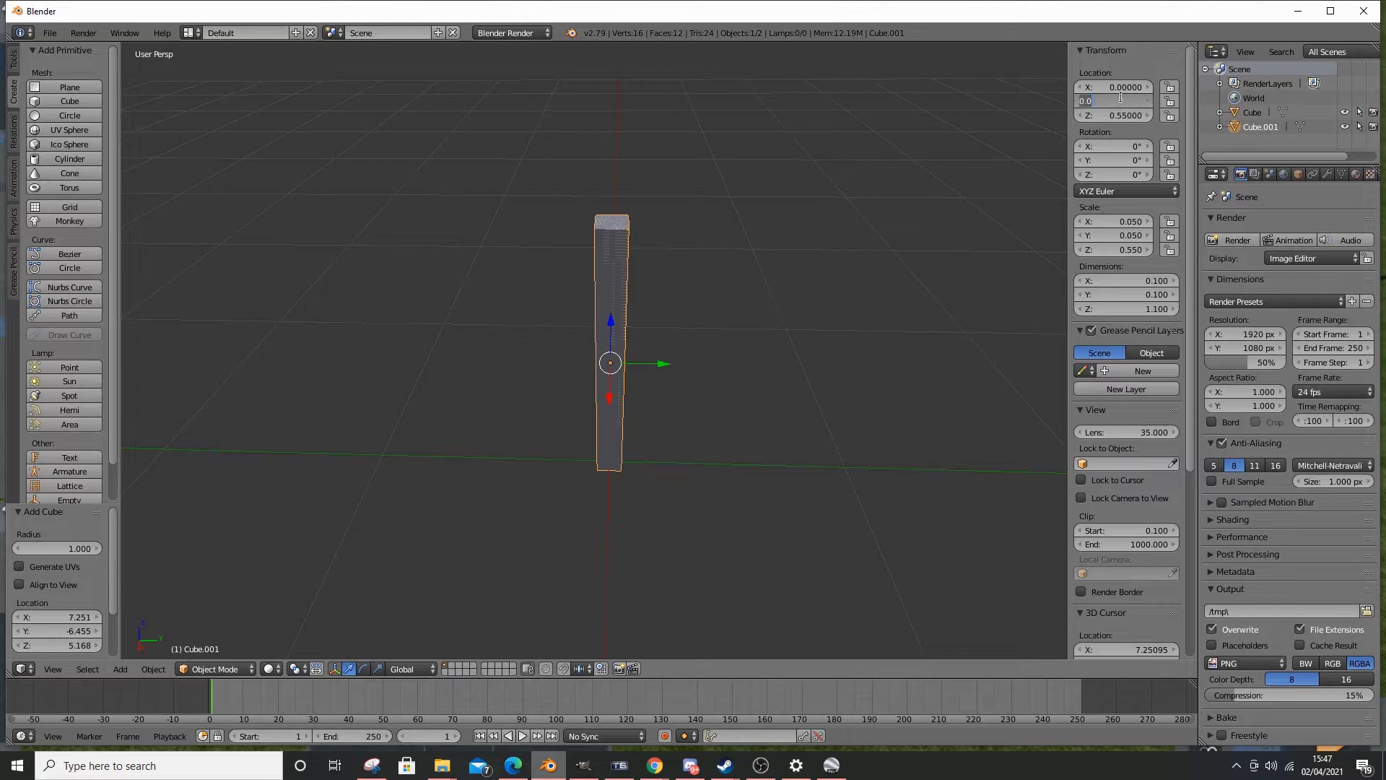
click(1121, 99)
text(0.35)
key(Return)
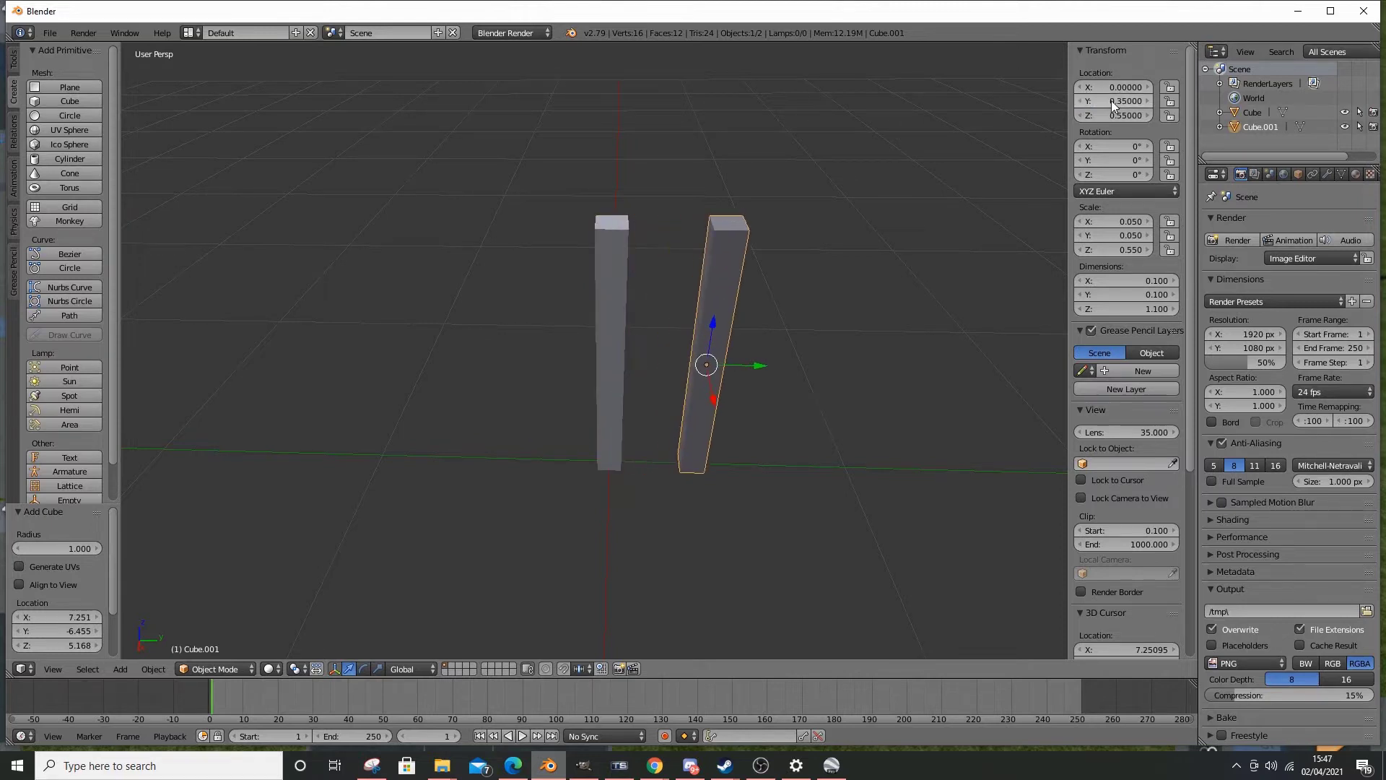
- Set the new post's Y location to 0.5
click(1101, 101)
text(0.5)
key(Return)
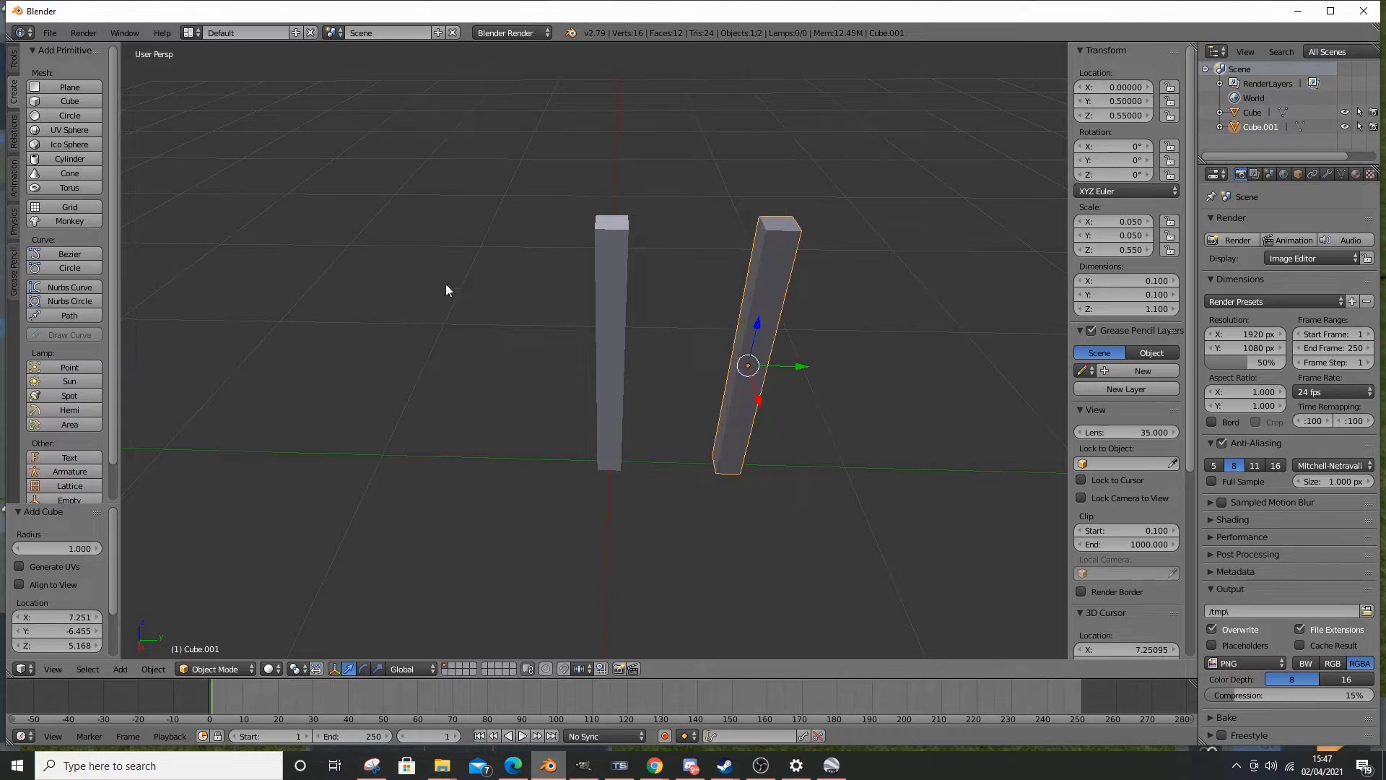
- Select the original post and place it on the opposite side of the origin with a Y location of -0.5
right_click(626, 274)
click(1101, 101)
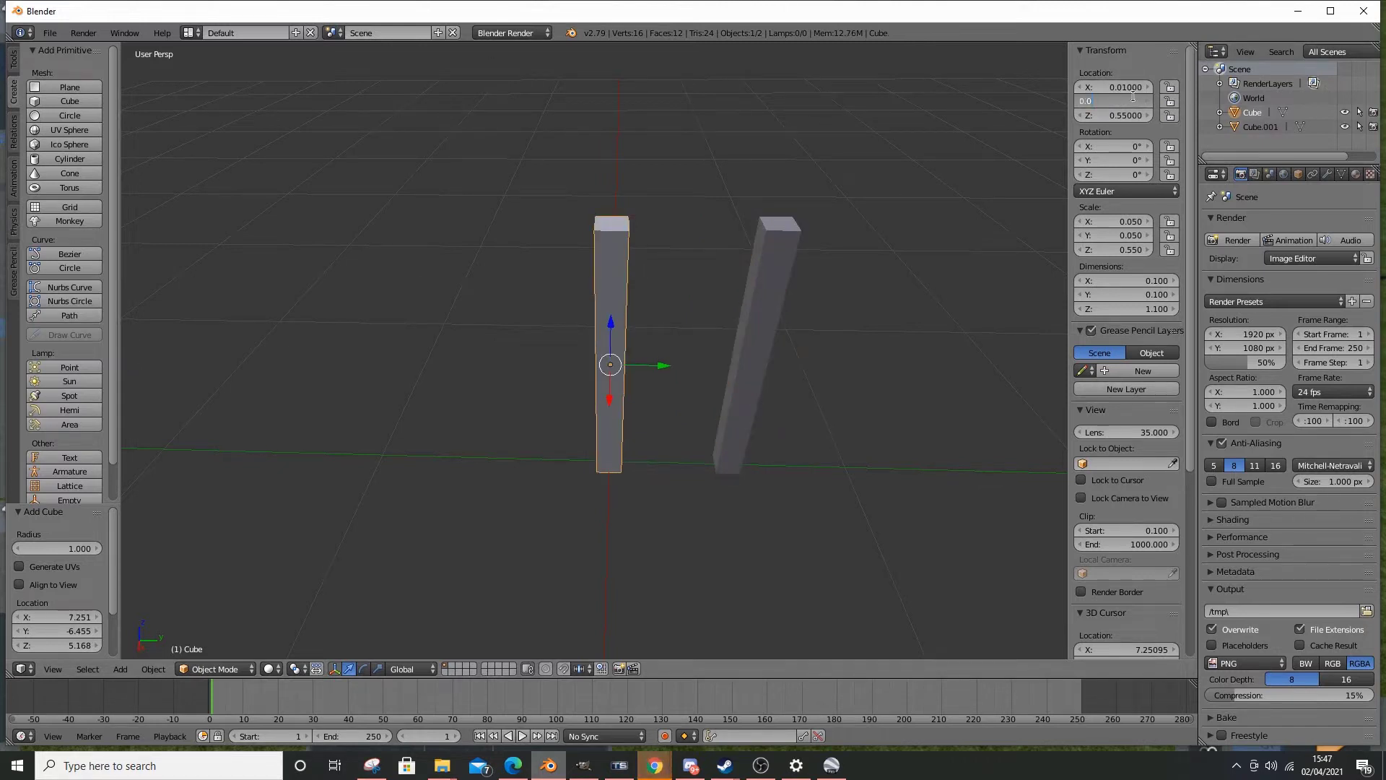
text(0.5)
key(Return)
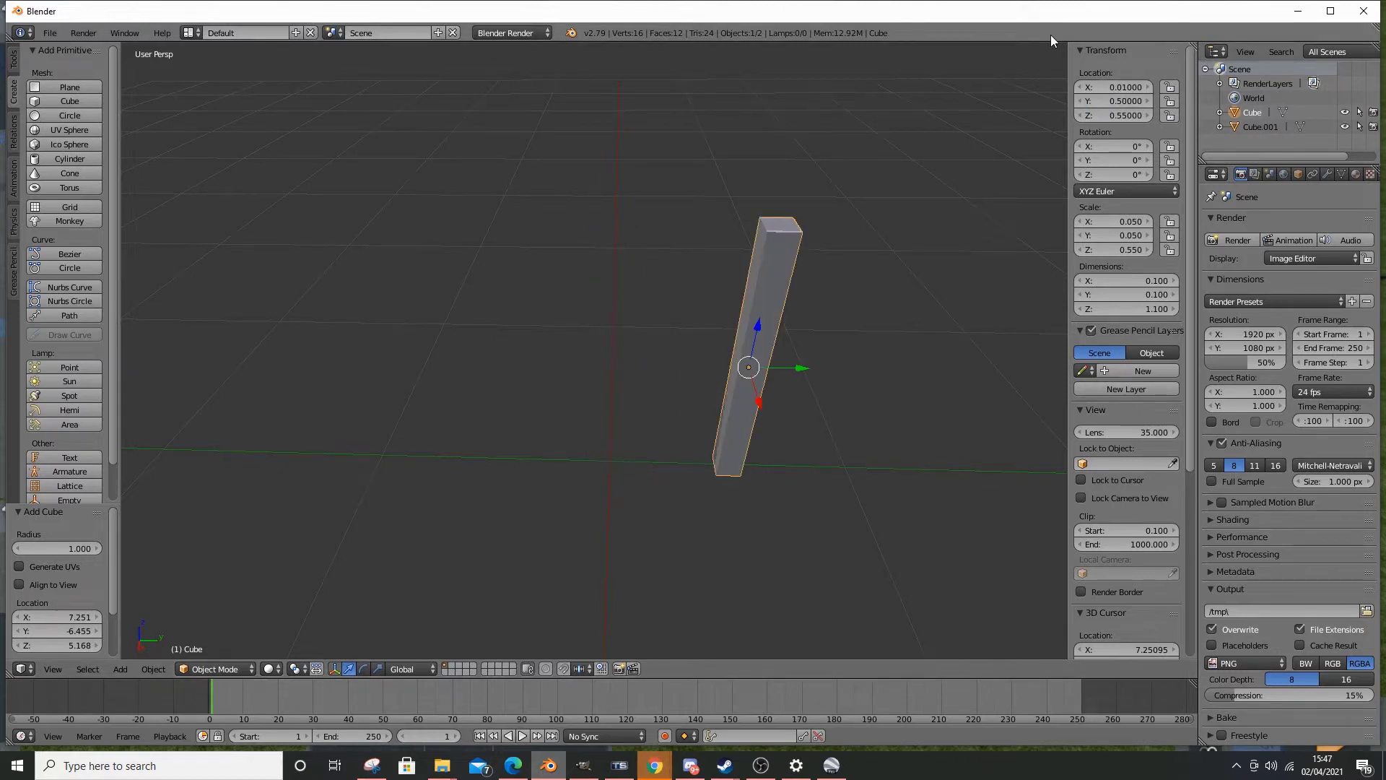
click(1139, 100)
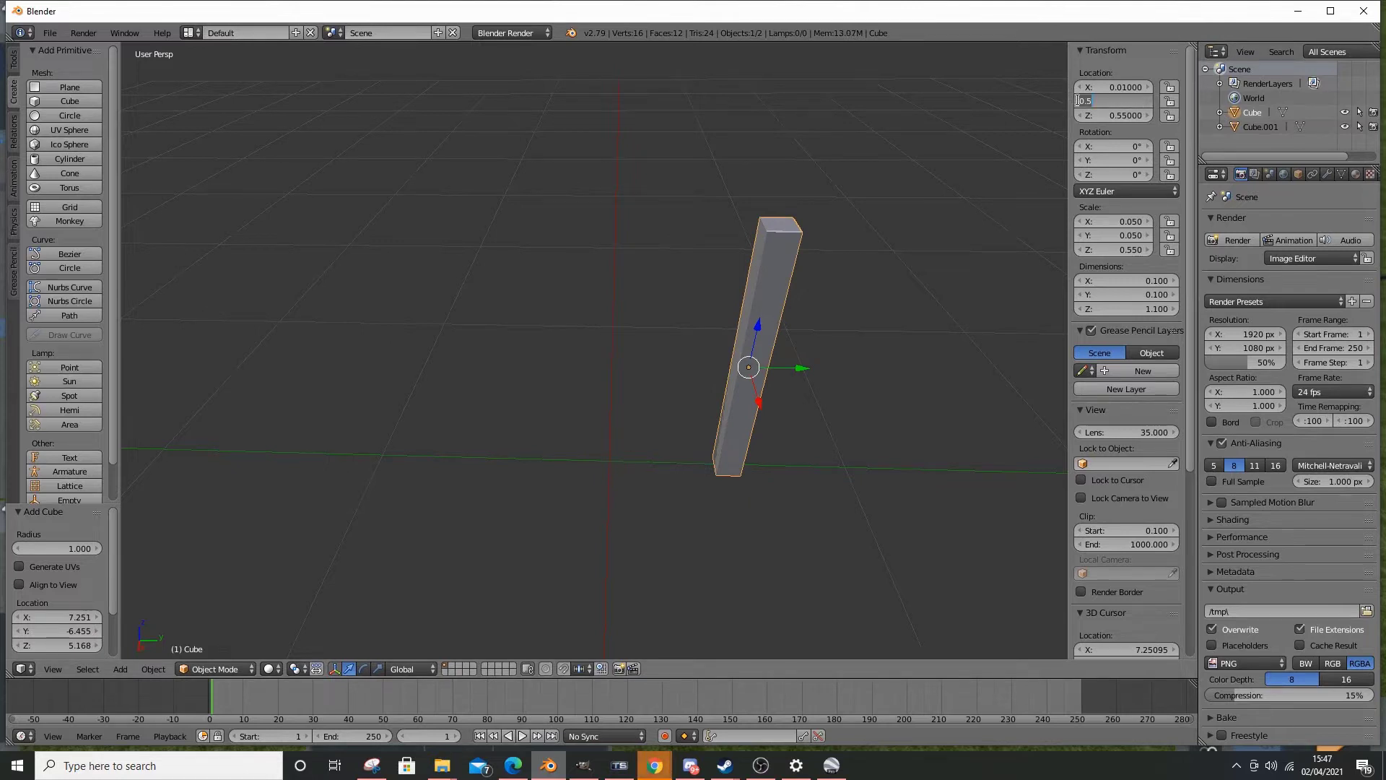
text(-)
key(Return)
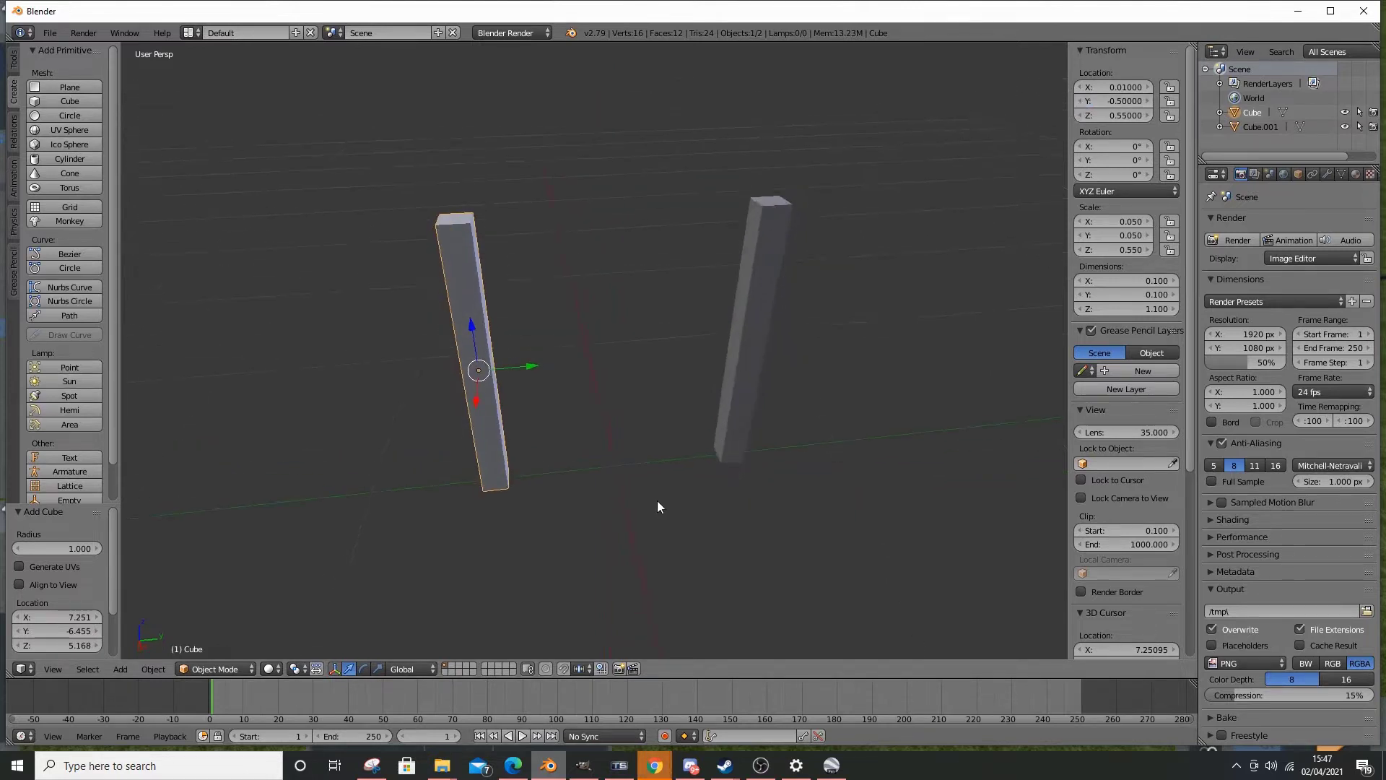
- Select the second post and set its Y location to 0.55
scroll(657, 500, up, 5)
middle_drag(628, 538, 637, 306)
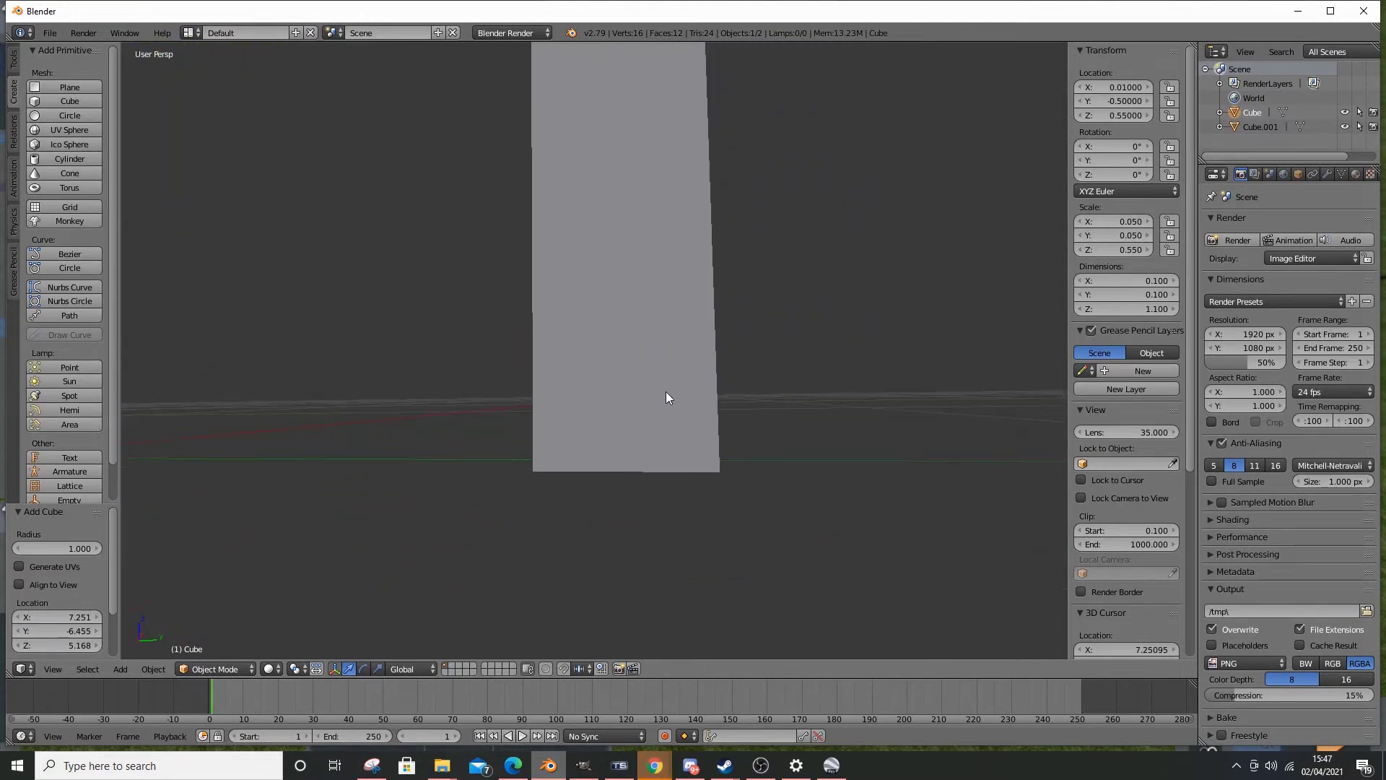
right_click(622, 465)
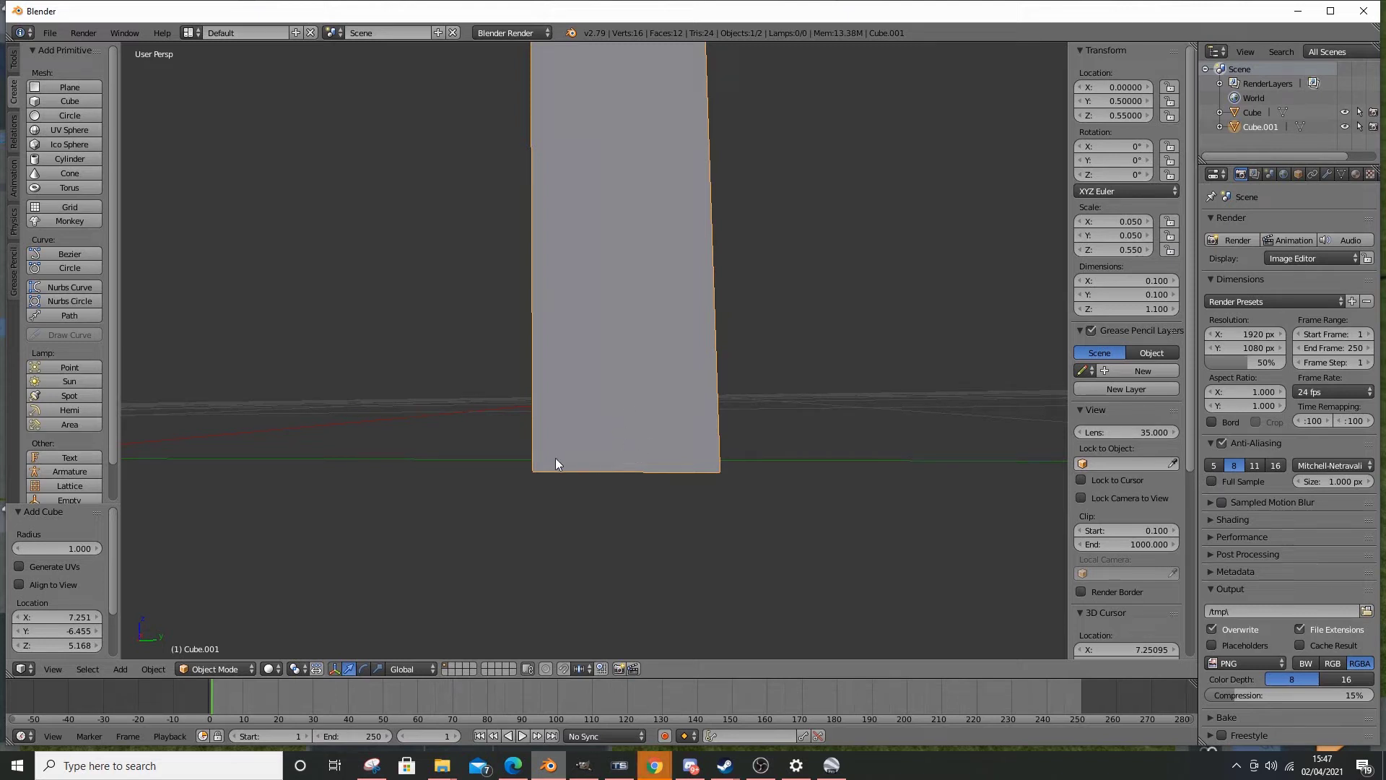
click(1126, 101)
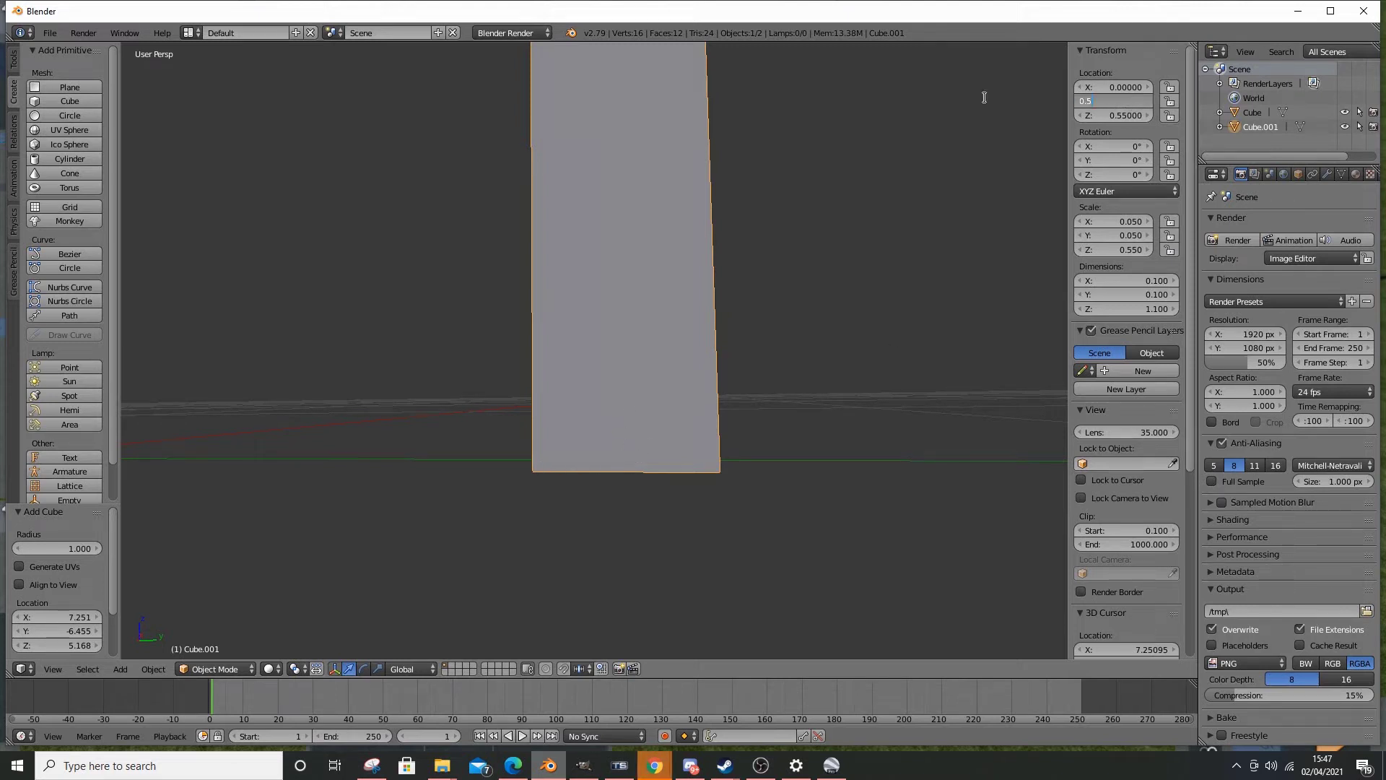
text(5)
key(Return)
scroll(426, 218, down, 8)
- Select the original post and set its Y location to -0.55
right_click(318, 270)
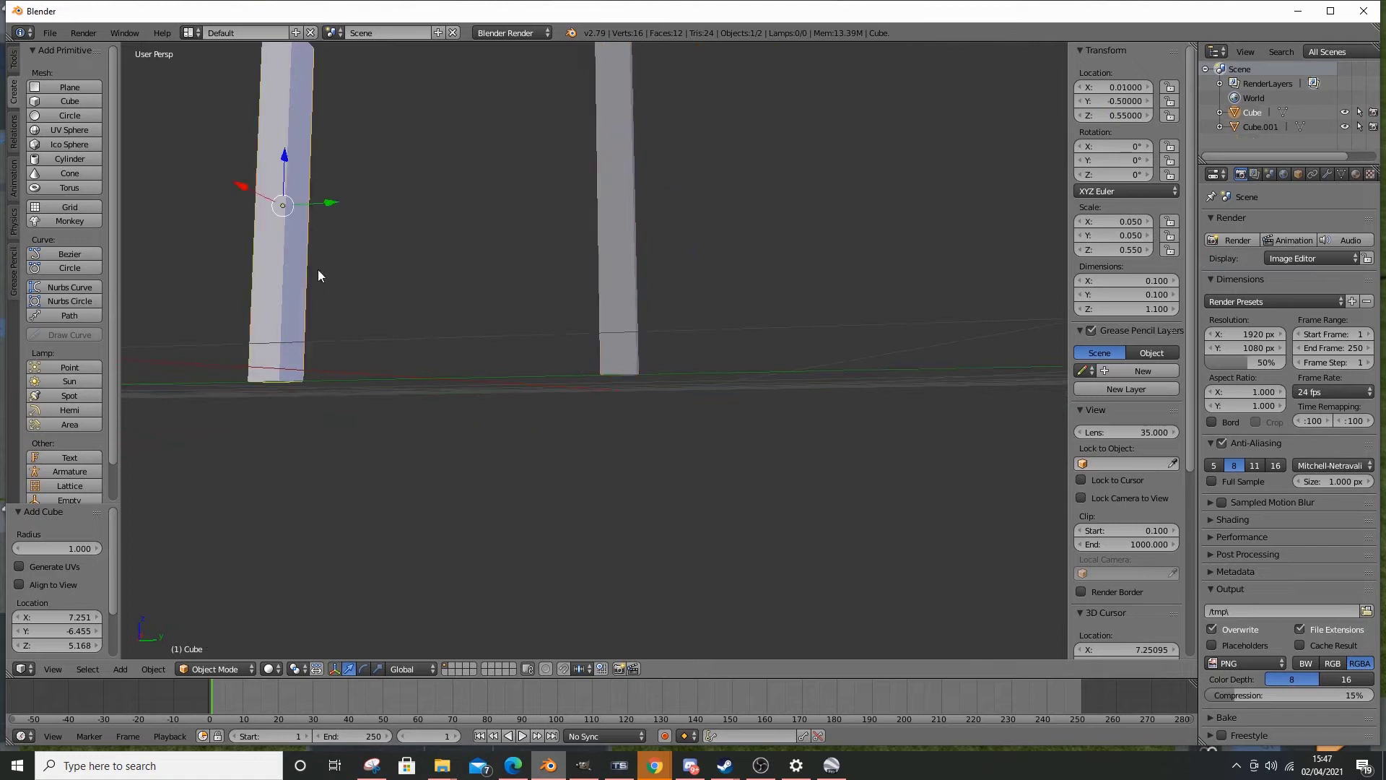
click(1137, 98)
text(-0.5)
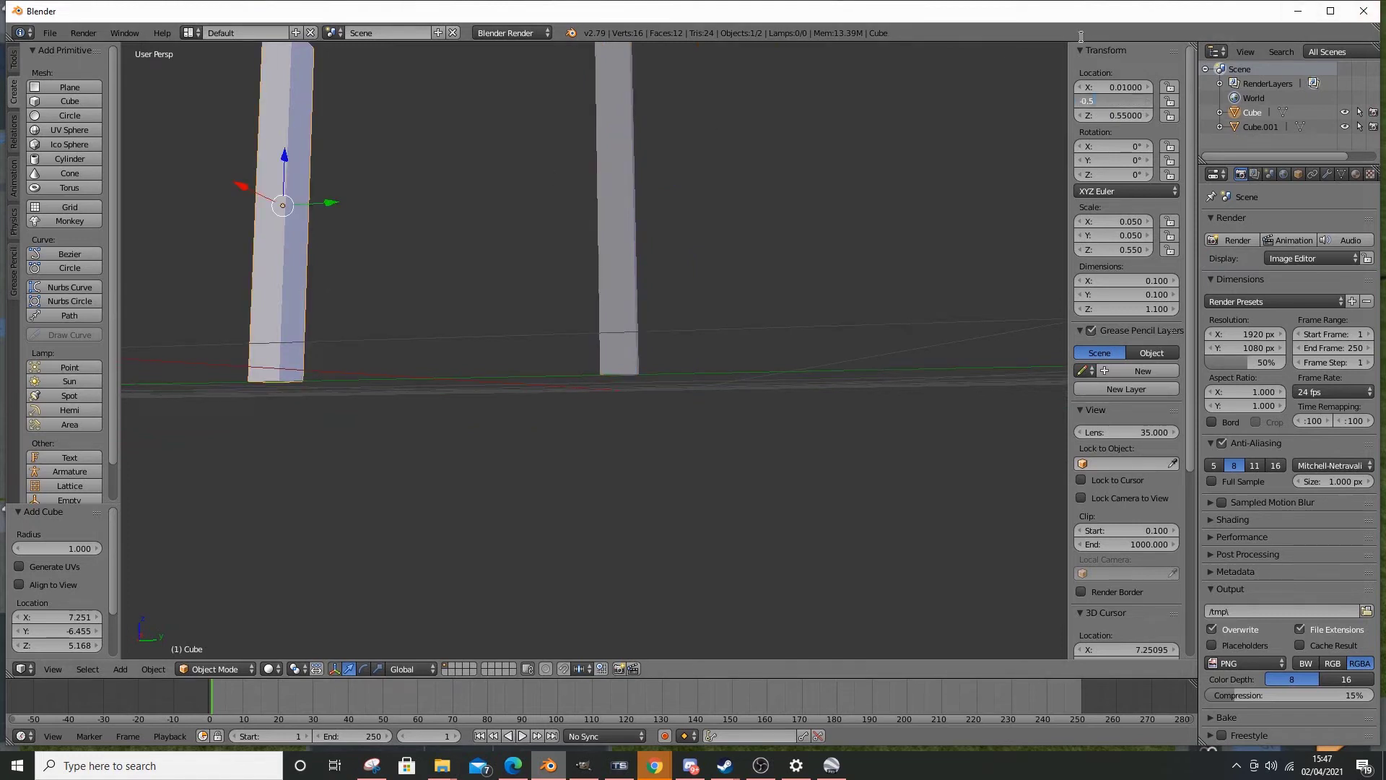
text(5)
key(Return)
scroll(592, 251, down, 3)
middle_drag(592, 251, 589, 332)
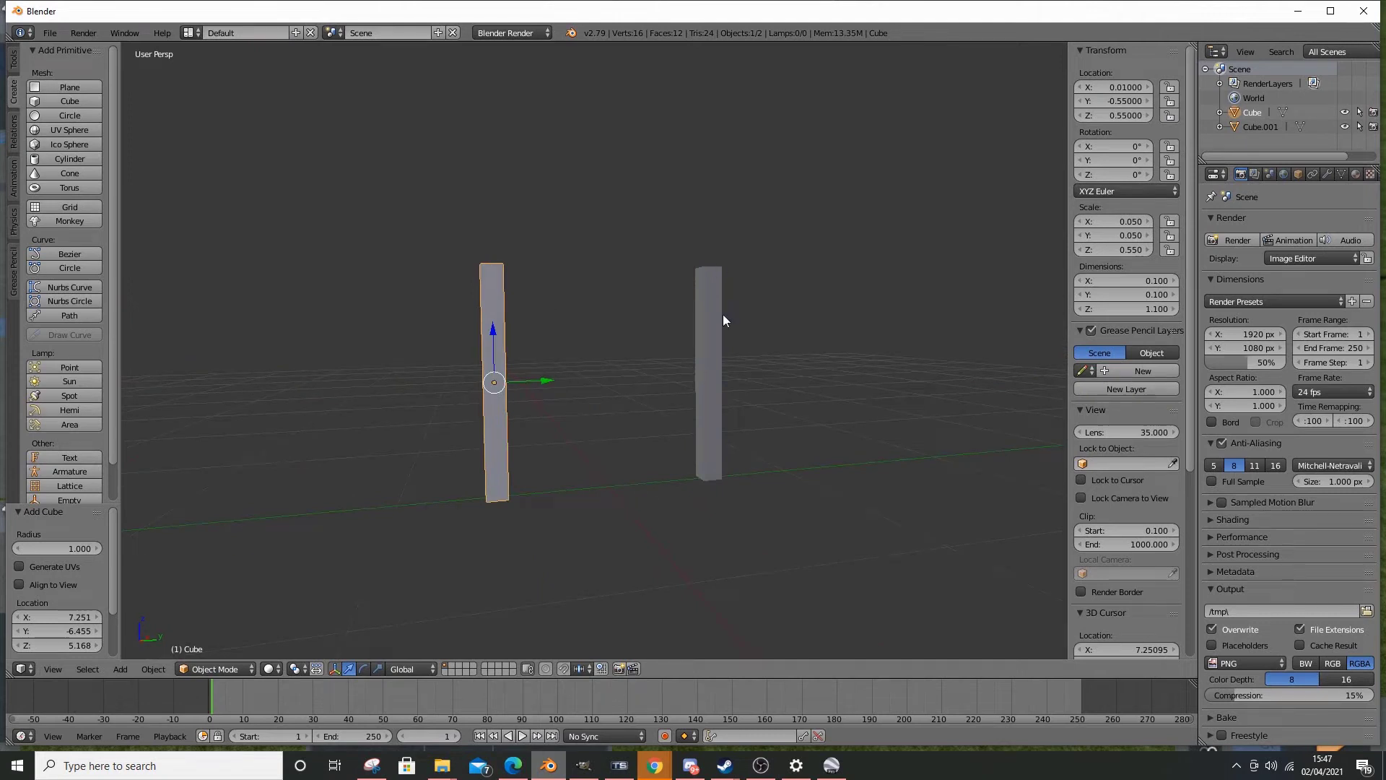
middle_drag(725, 364, 700, 382)
- Examine the post tops in the browser's photo of the street name sign, and return to Blender
key(alt+Tab)
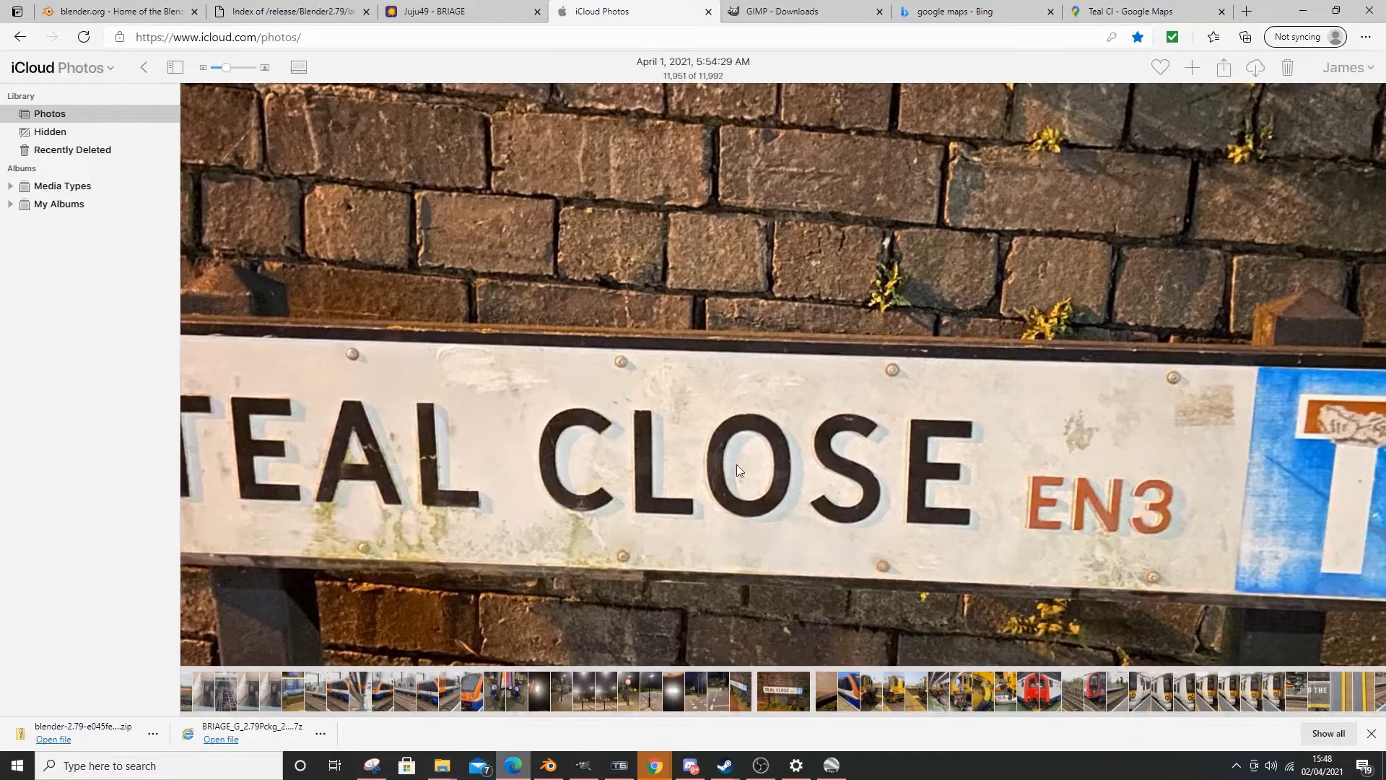
mouse_move(549, 765)
click(544, 708)
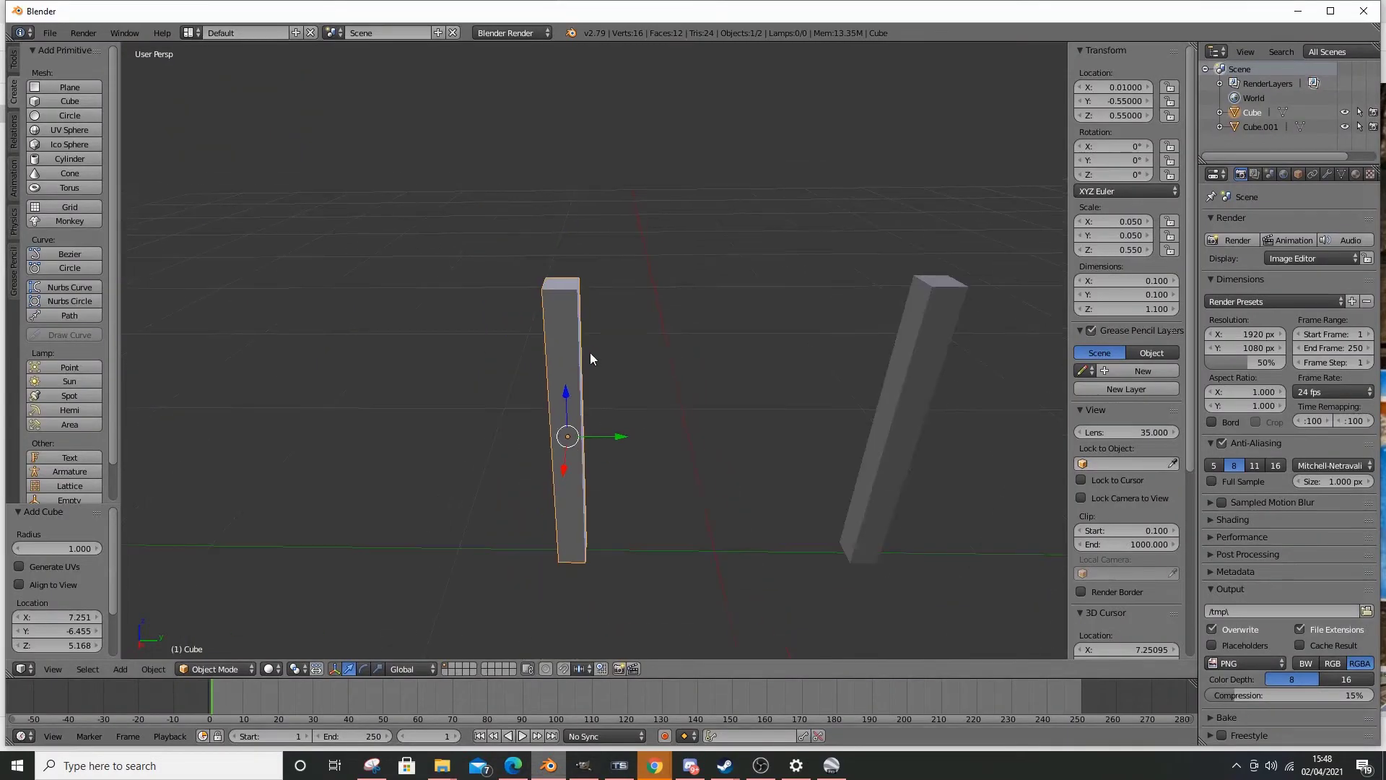
- Put the original post in Edit Mode with face selection and delete only its top face
click(211, 669)
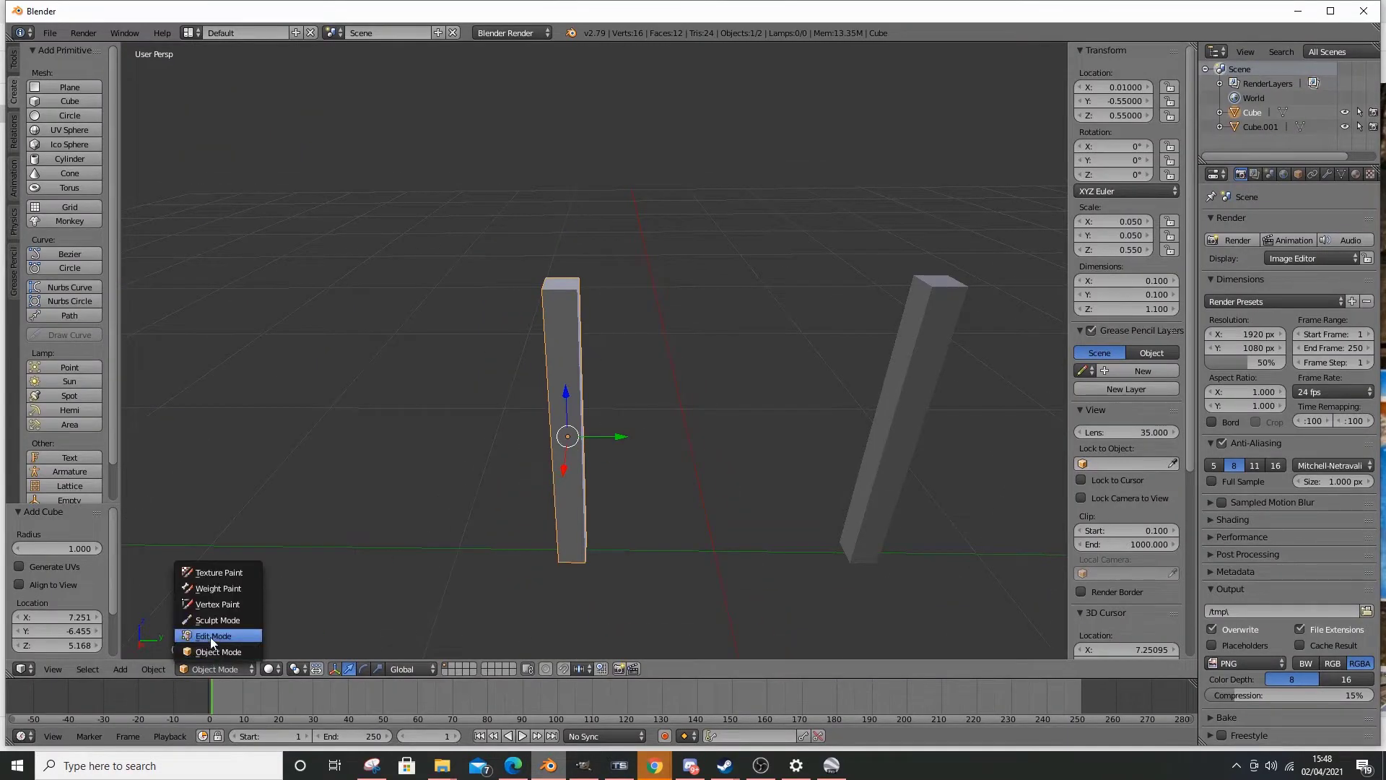
click(214, 634)
scroll(574, 332, up, 2)
middle_drag(573, 332, 464, 611)
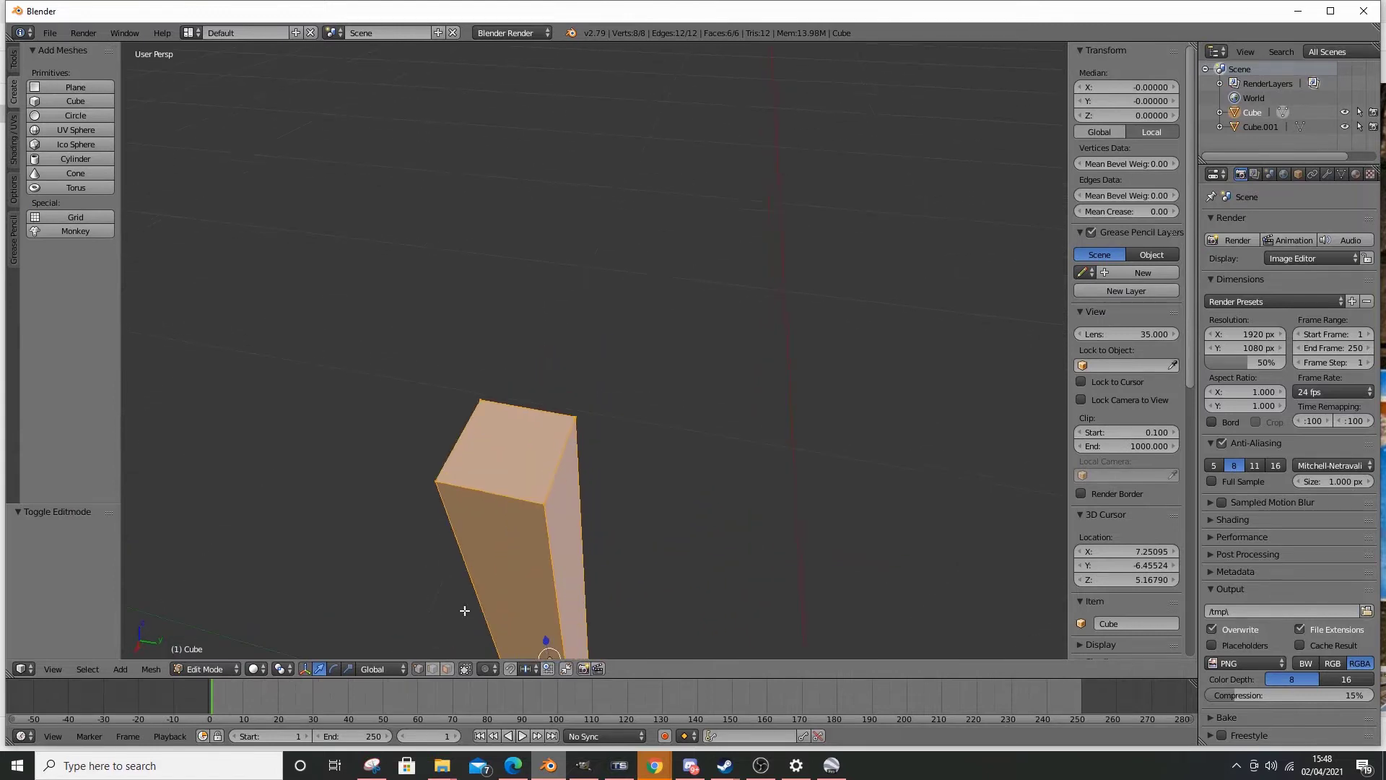
click(447, 668)
middle_drag(581, 556, 616, 520)
right_click(616, 525)
scroll(615, 525, down, 4)
right_click(632, 345)
scroll(633, 346, up, 4)
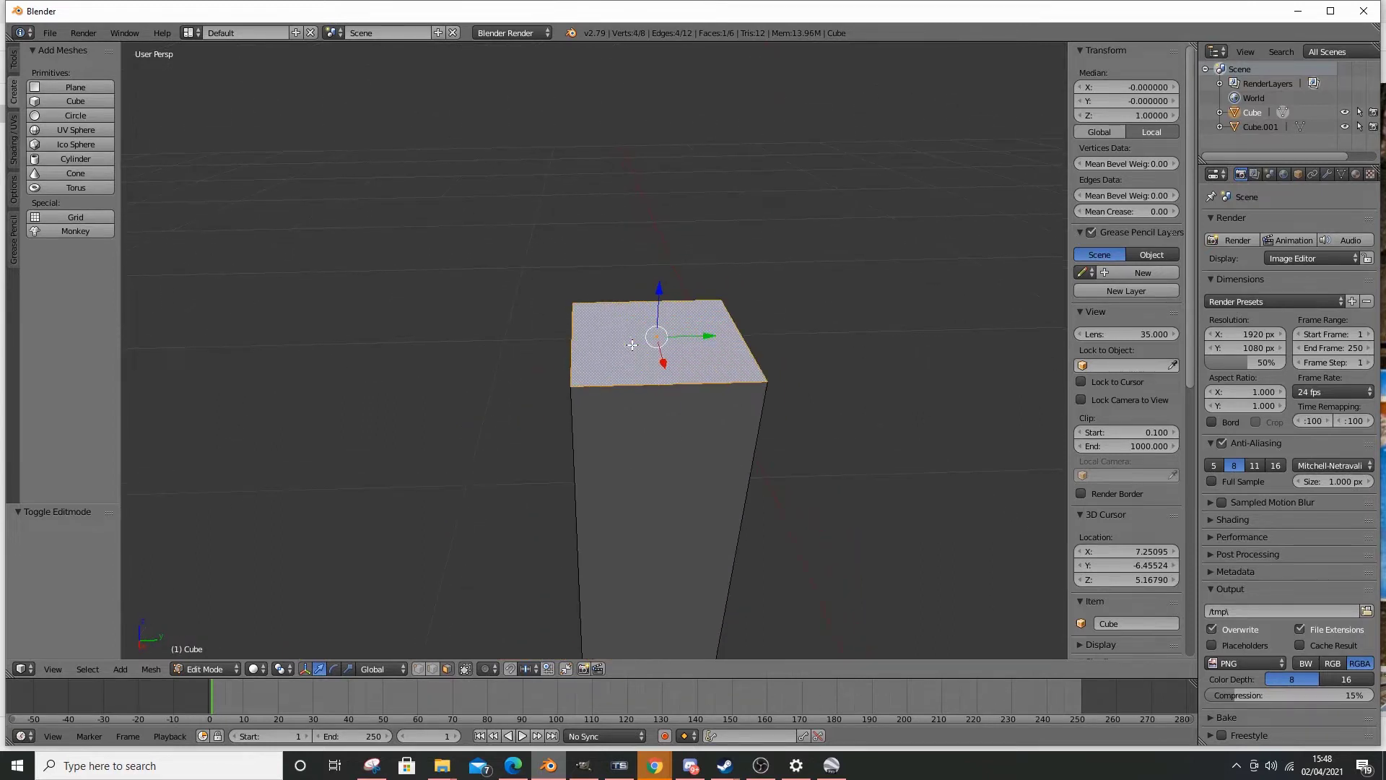
key(x)
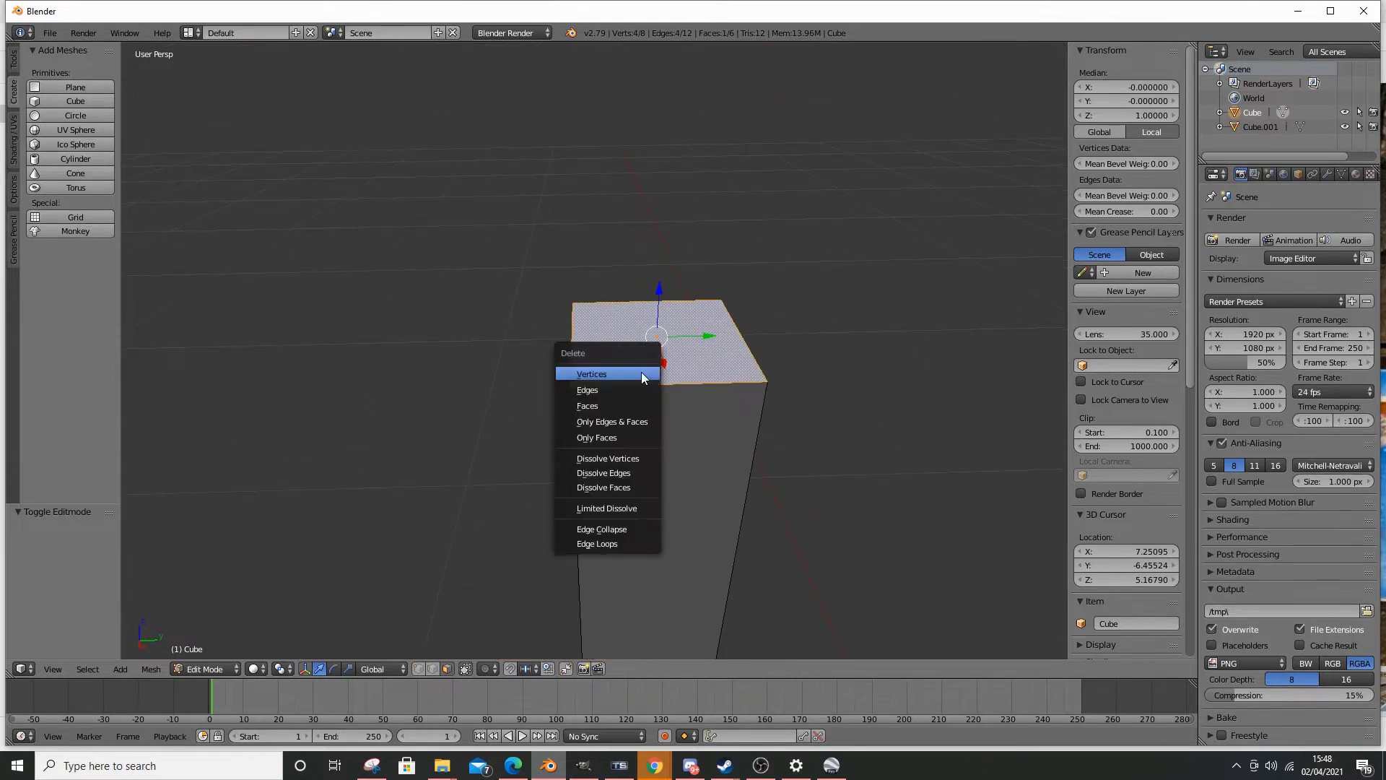
click(612, 400)
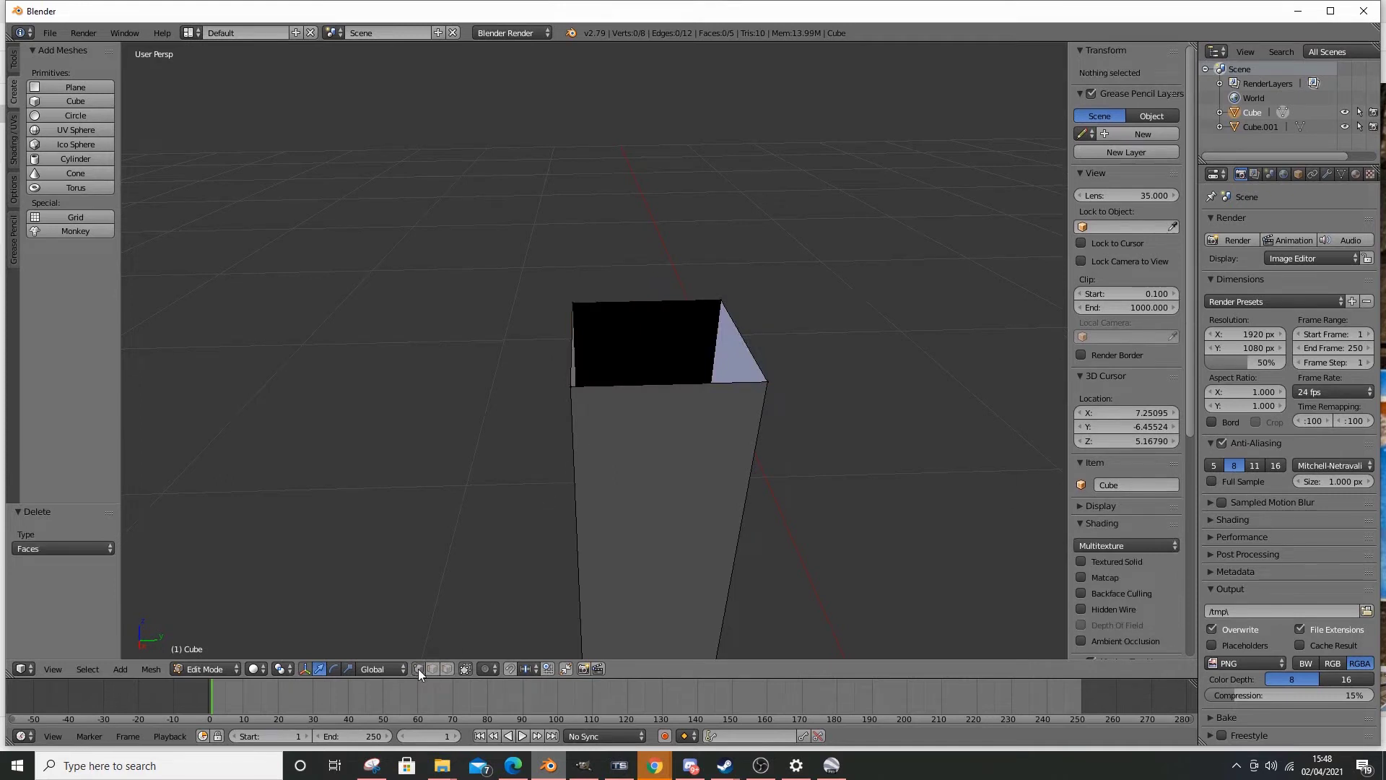
- Join two diagonally opposite corner vertices of the post's open top with a new edge
right_click(574, 302)
shift+right_click(763, 373)
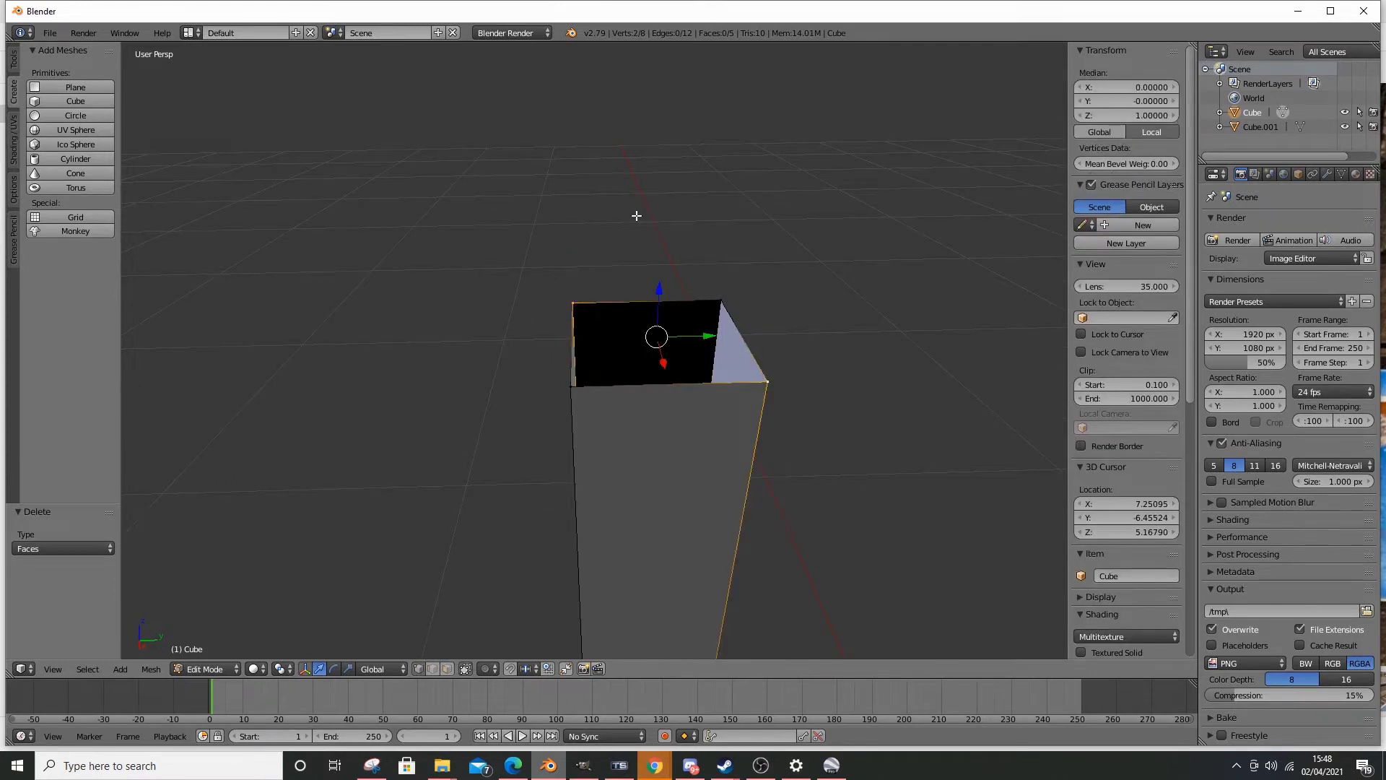
key(ctrl+e)
click(635, 209)
middle_drag(635, 209, 669, 284)
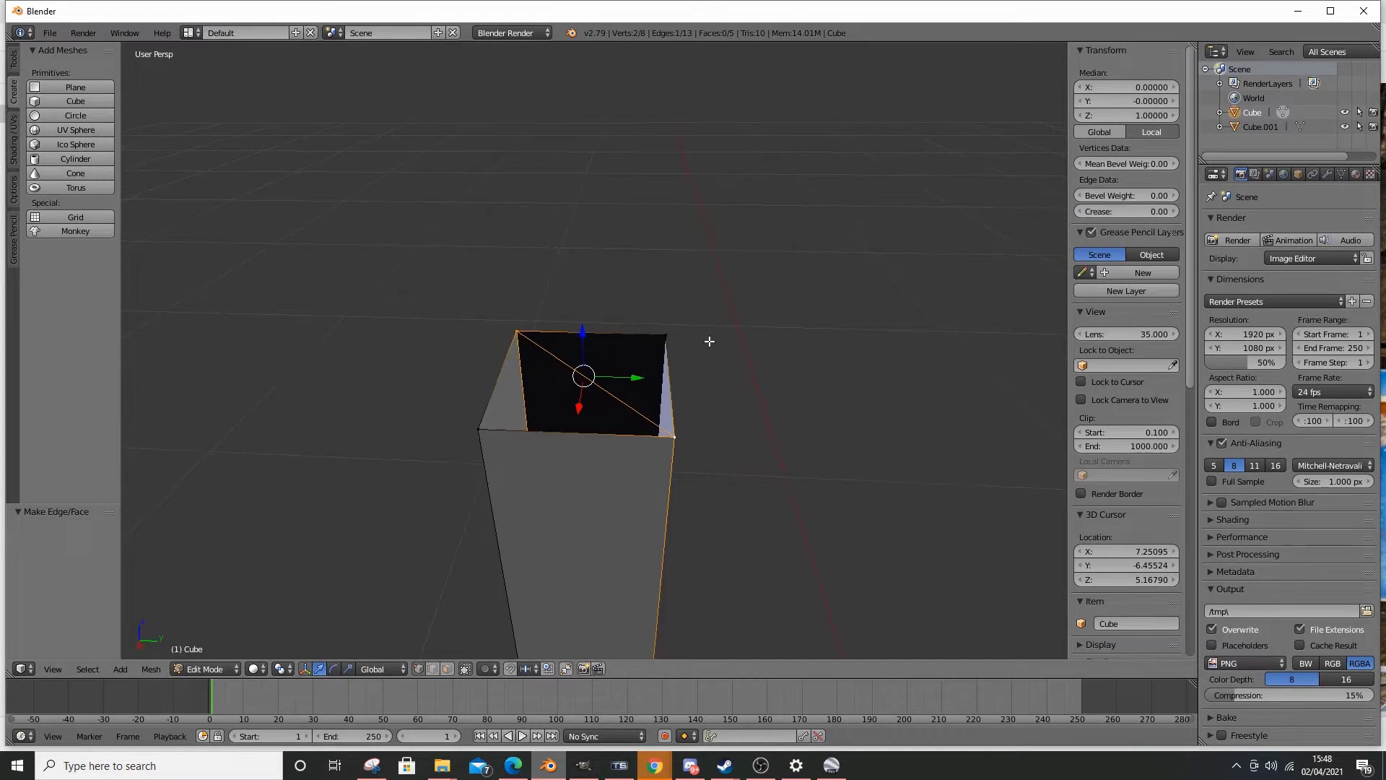
scroll(708, 340, up, 3)
middle_drag(711, 368, 712, 367)
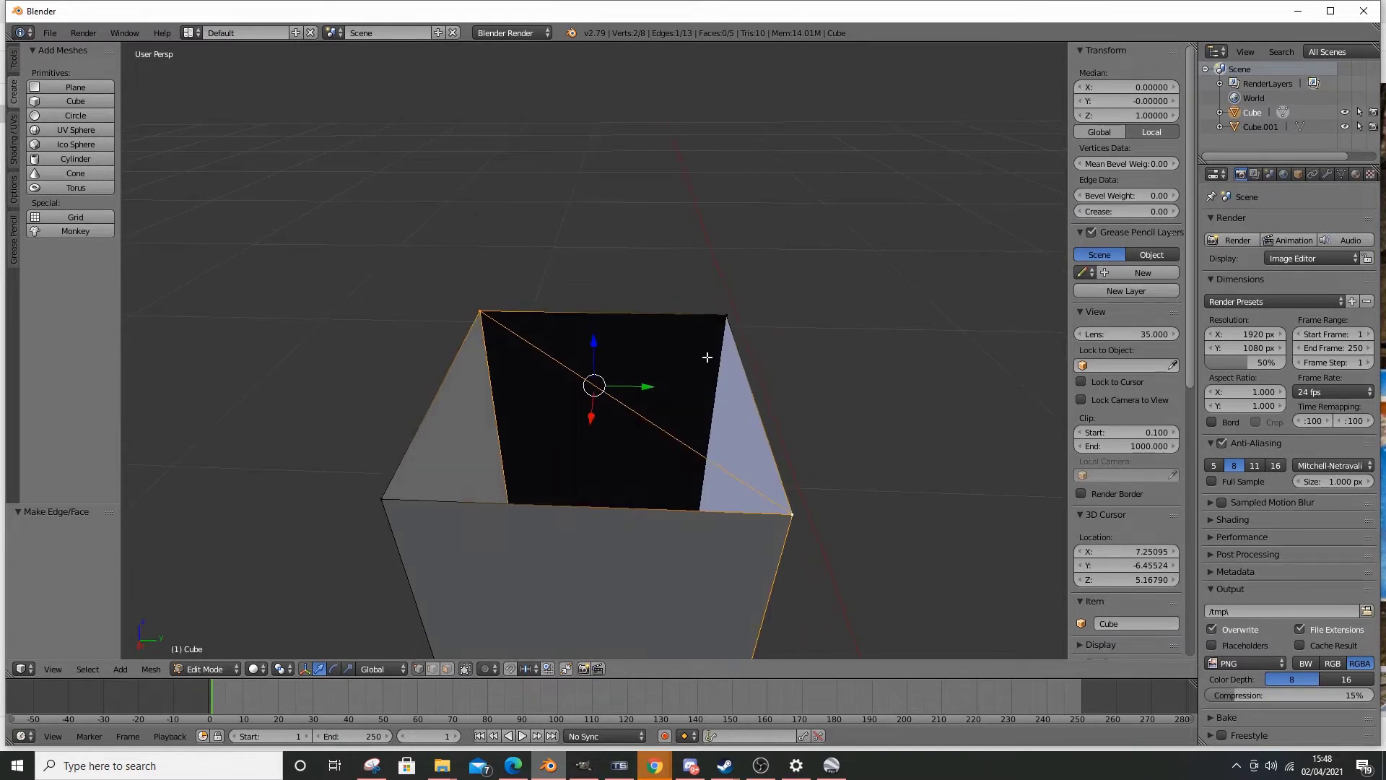
right_click(396, 507)
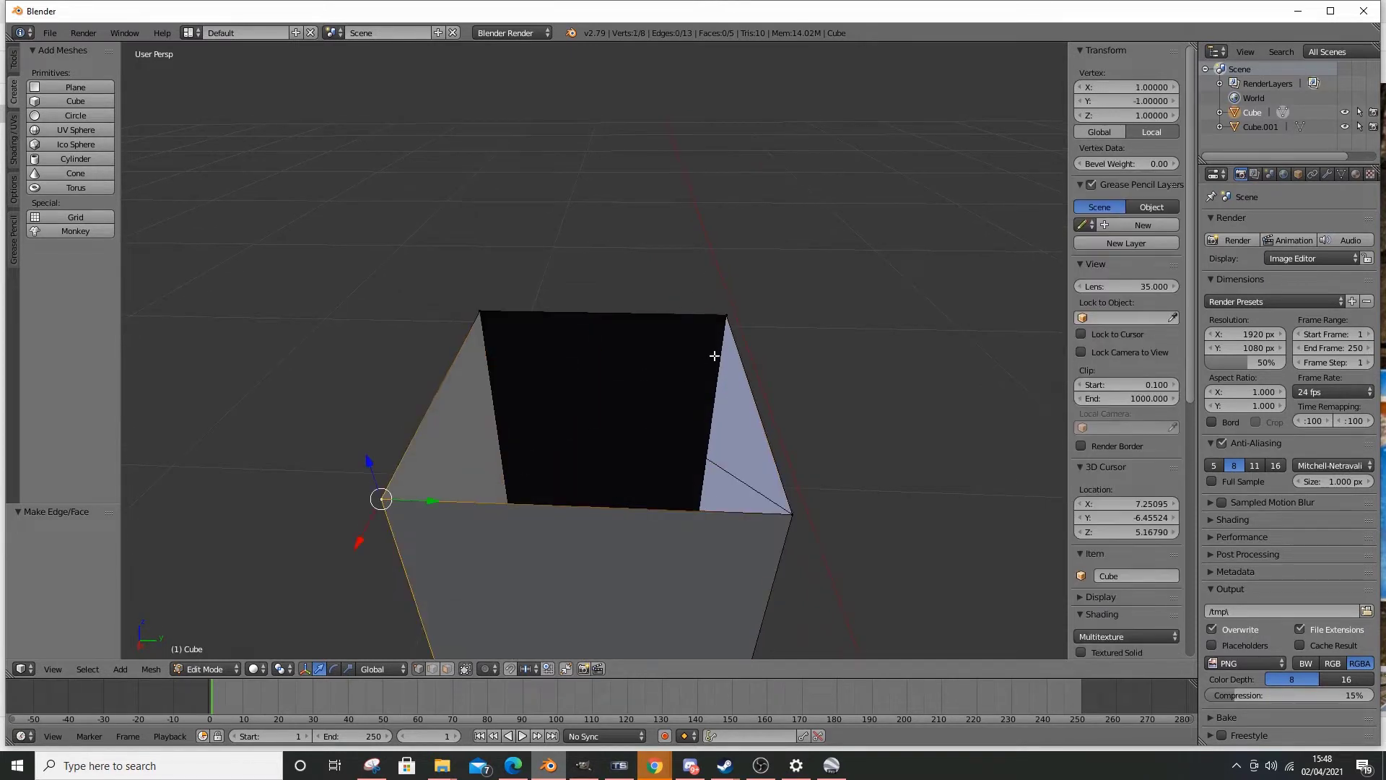
shift+right_click(714, 314)
key(ctrl+e)
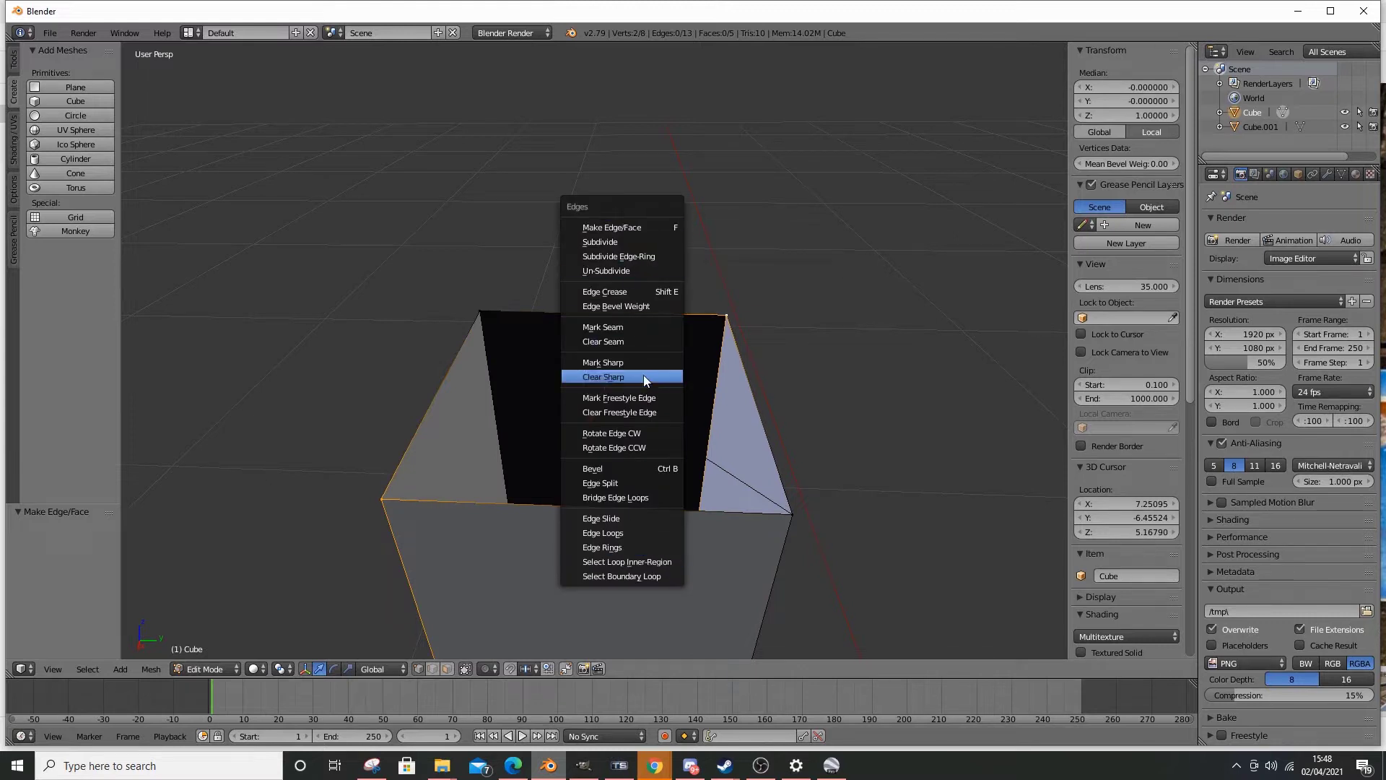
- Subdivide the diagonal edge across the post's open top with one cut to get a centre vertex
right_click(482, 310)
shift+right_click(792, 514)
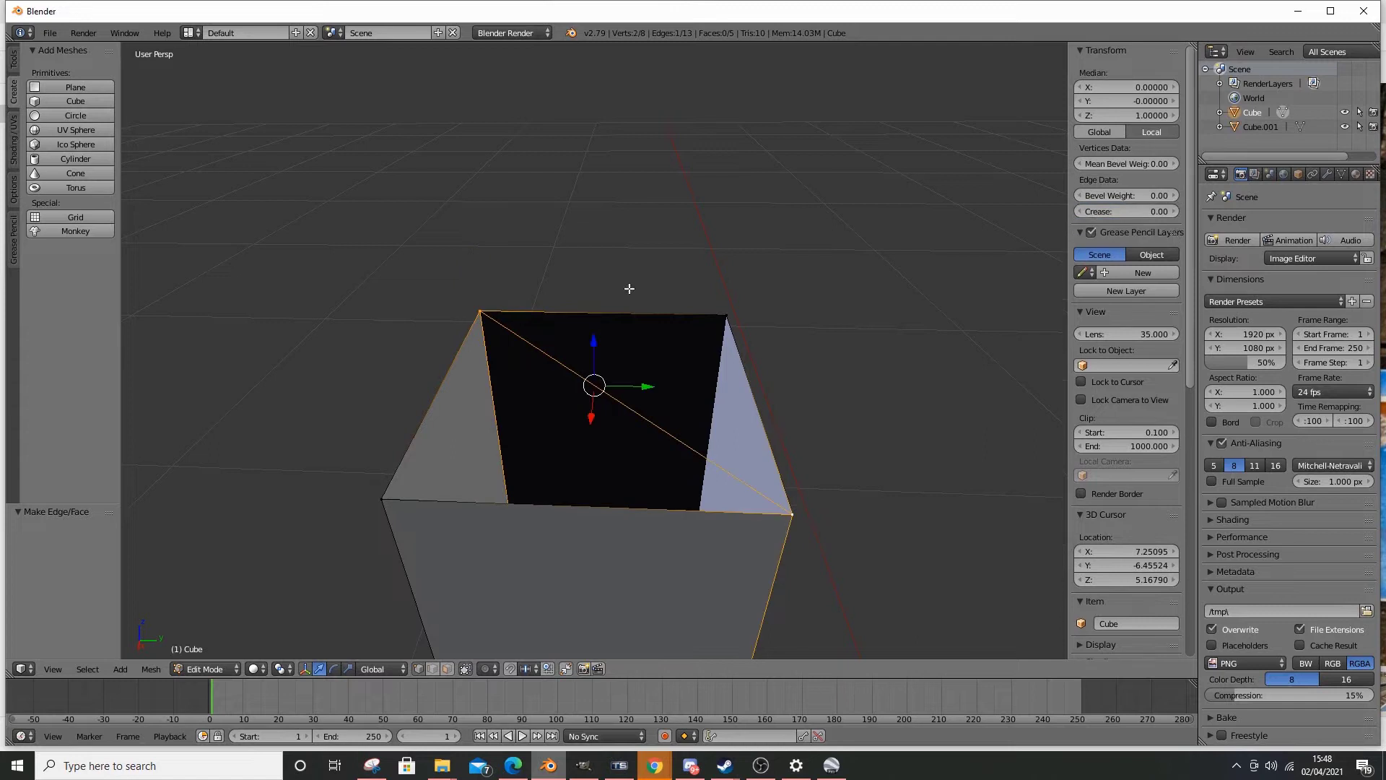
key(ctrl+e)
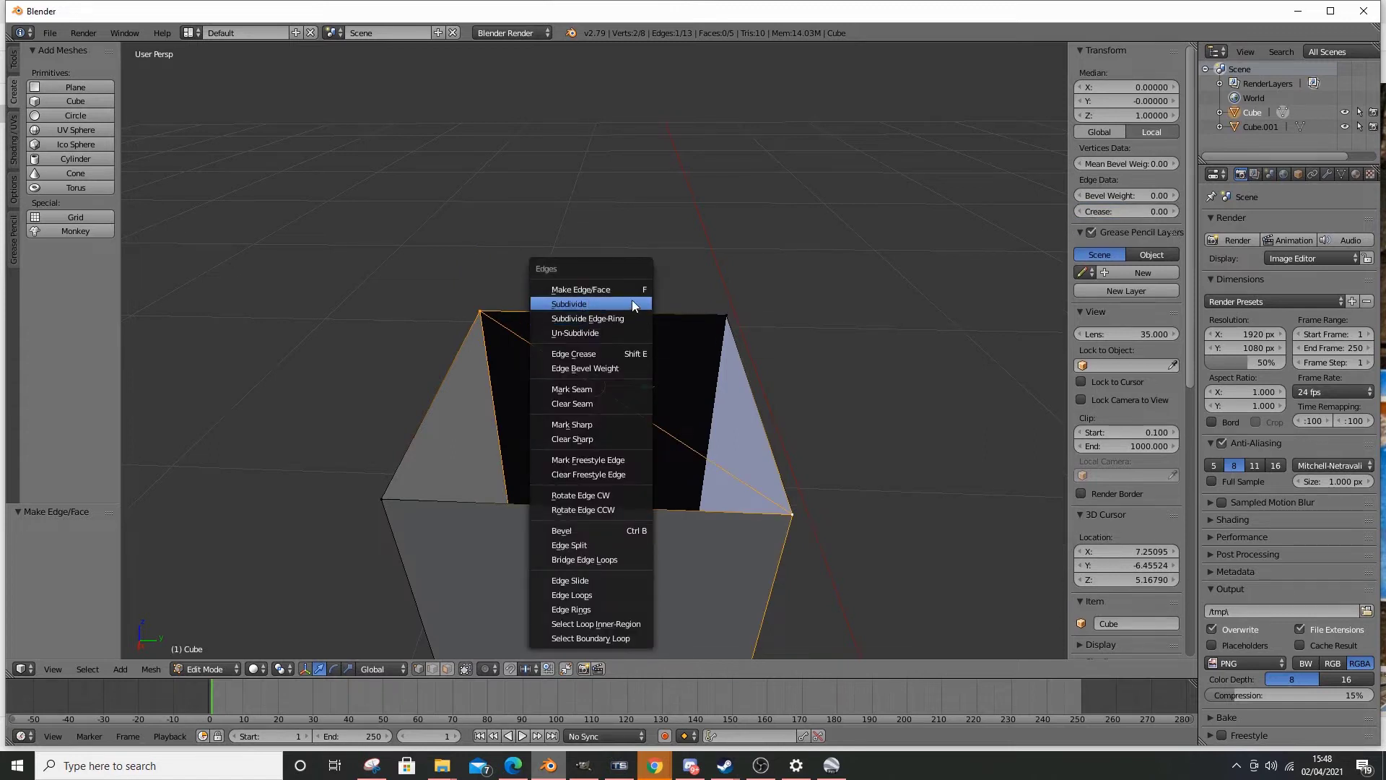
click(632, 304)
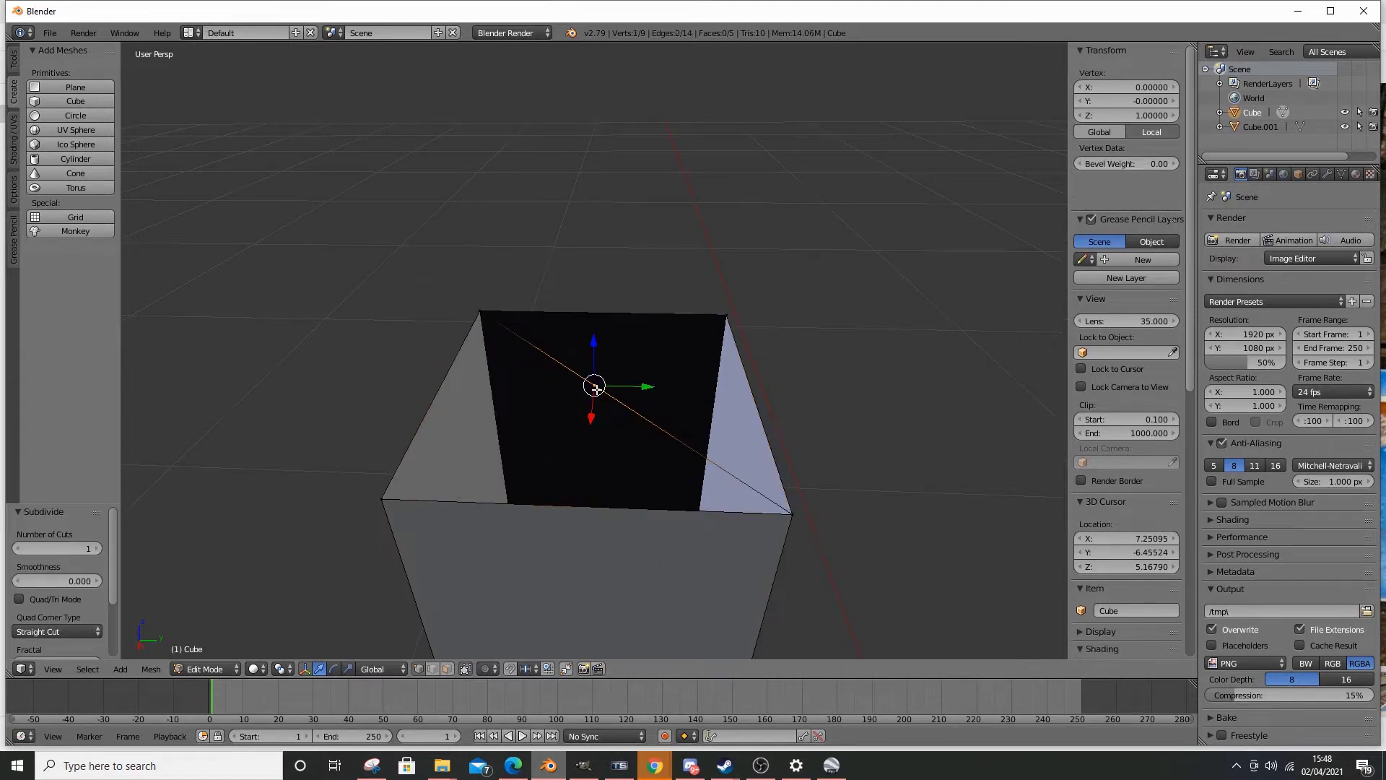
- Connect the centre vertex to each of the two remaining top corners with new edges
shift+right_click(381, 499)
key(ctrl+e)
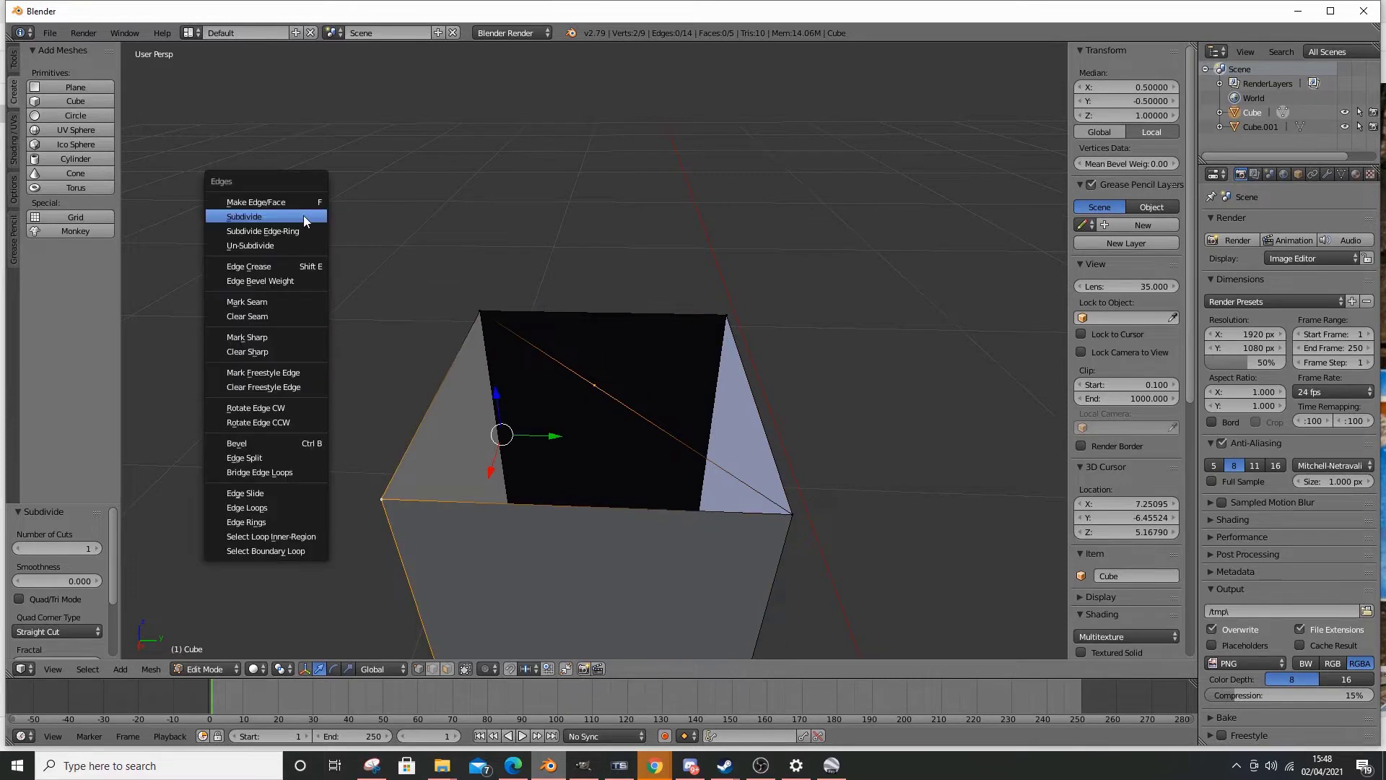
click(302, 203)
right_click(611, 382)
shift+right_click(725, 314)
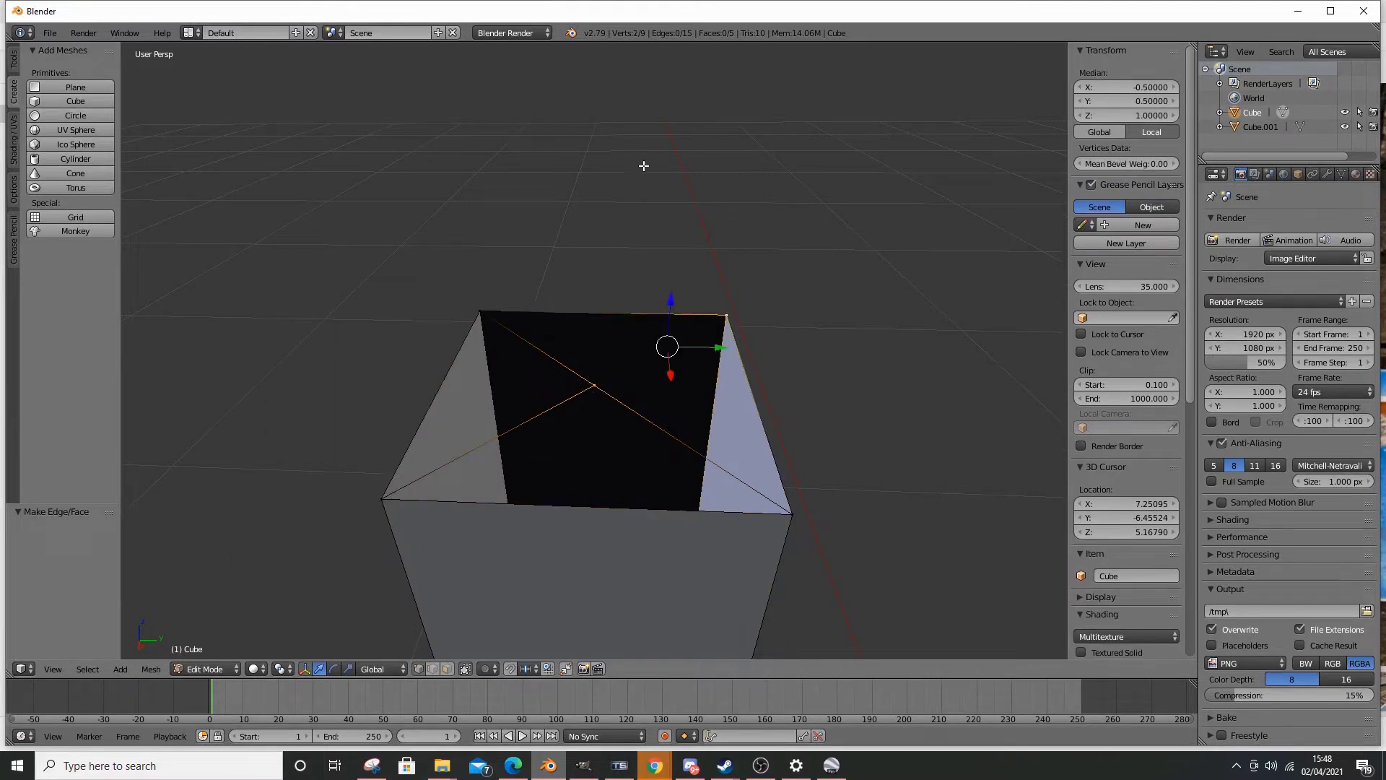
key(f)
- Try to raise the centre vertex straight up along Z, and undo the move
right_click(596, 385)
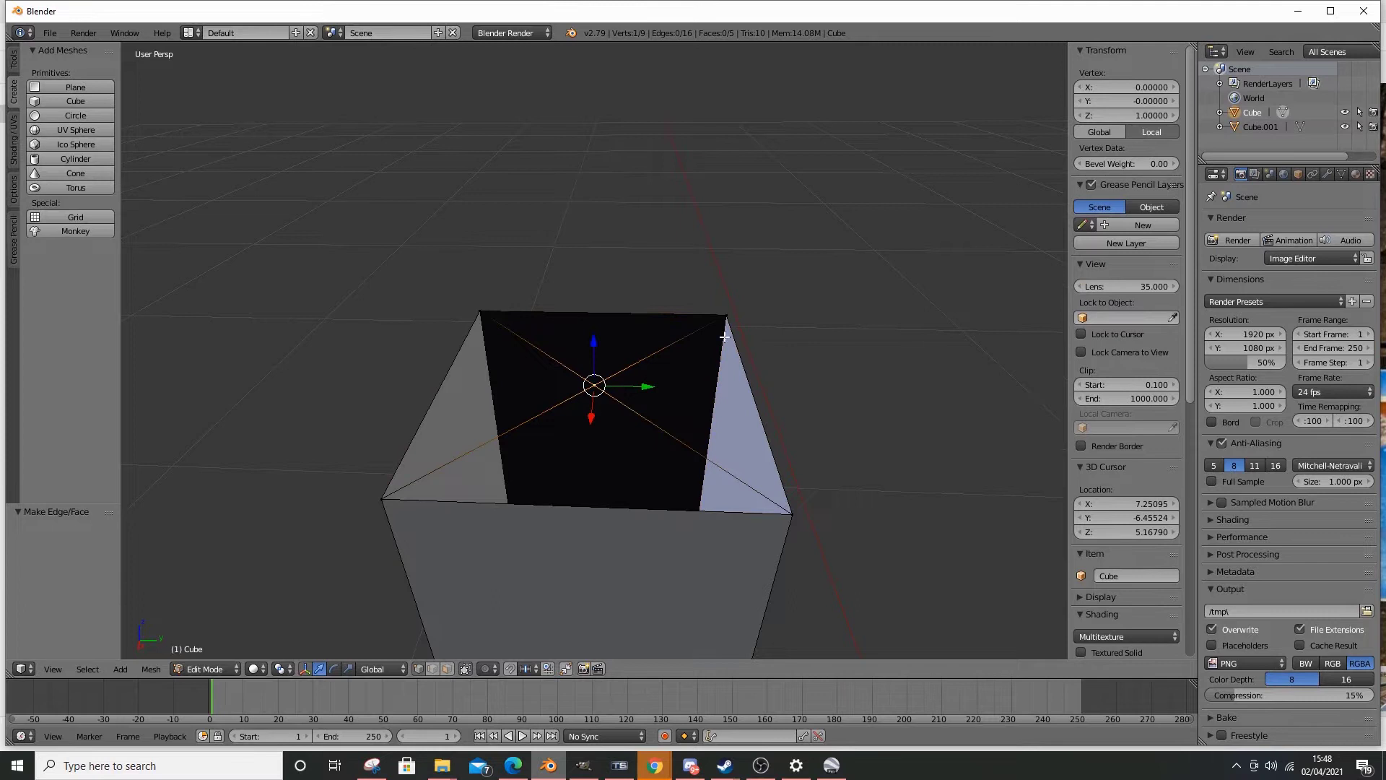
middle_drag(557, 322, 554, 320)
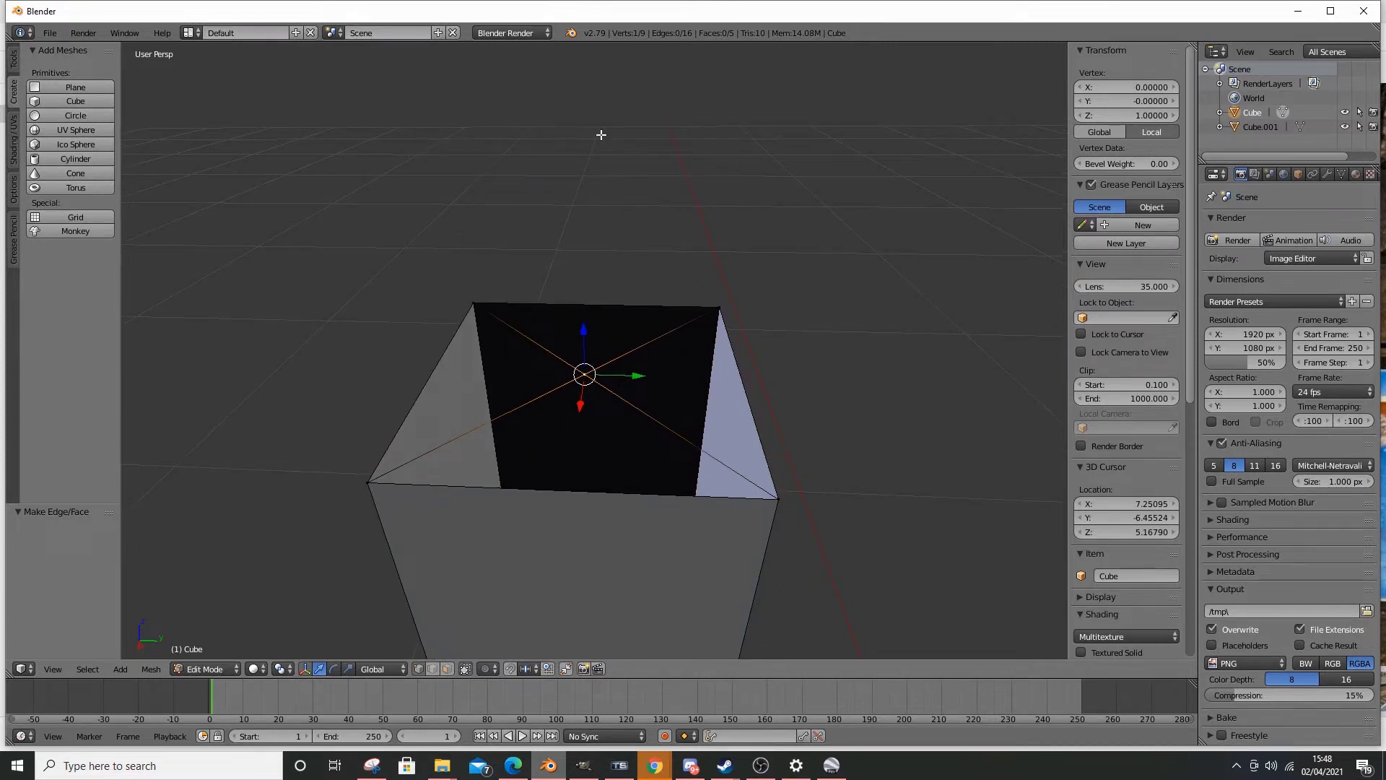
drag(584, 329, 578, 94)
key(ctrl+z)
- Fill the rear triangle and the triangle nearest the other post in the open top with Make Edge/Face
right_click(474, 304)
shift+right_click(584, 375)
key(ctrl+e)
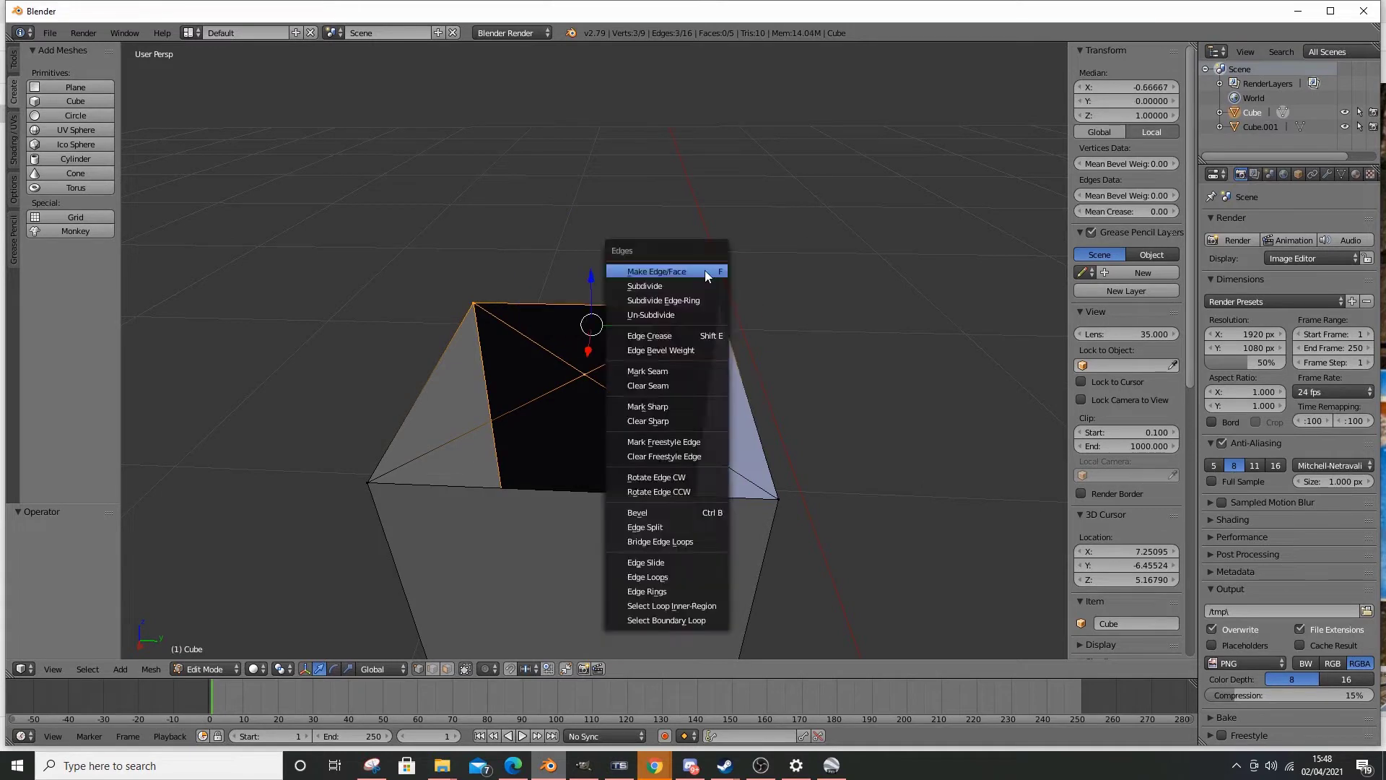
click(712, 272)
shift+right_click(721, 309)
shift+right_click(777, 497)
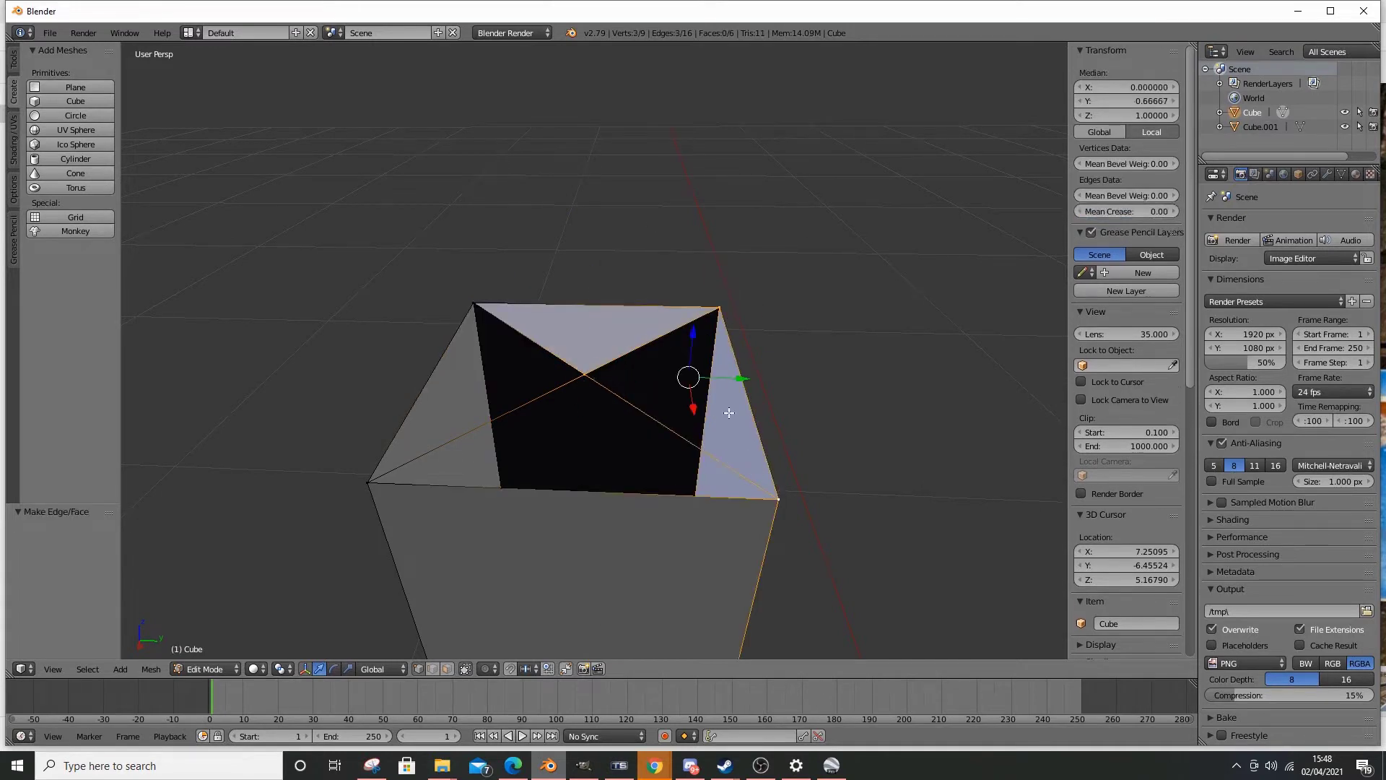
key(ctrl+e)
click(653, 221)
- Fill the two remaining triangles of the post's top, on the outer side and the front, with Make Edge/Face
right_click(477, 309)
shift+right_click(369, 480)
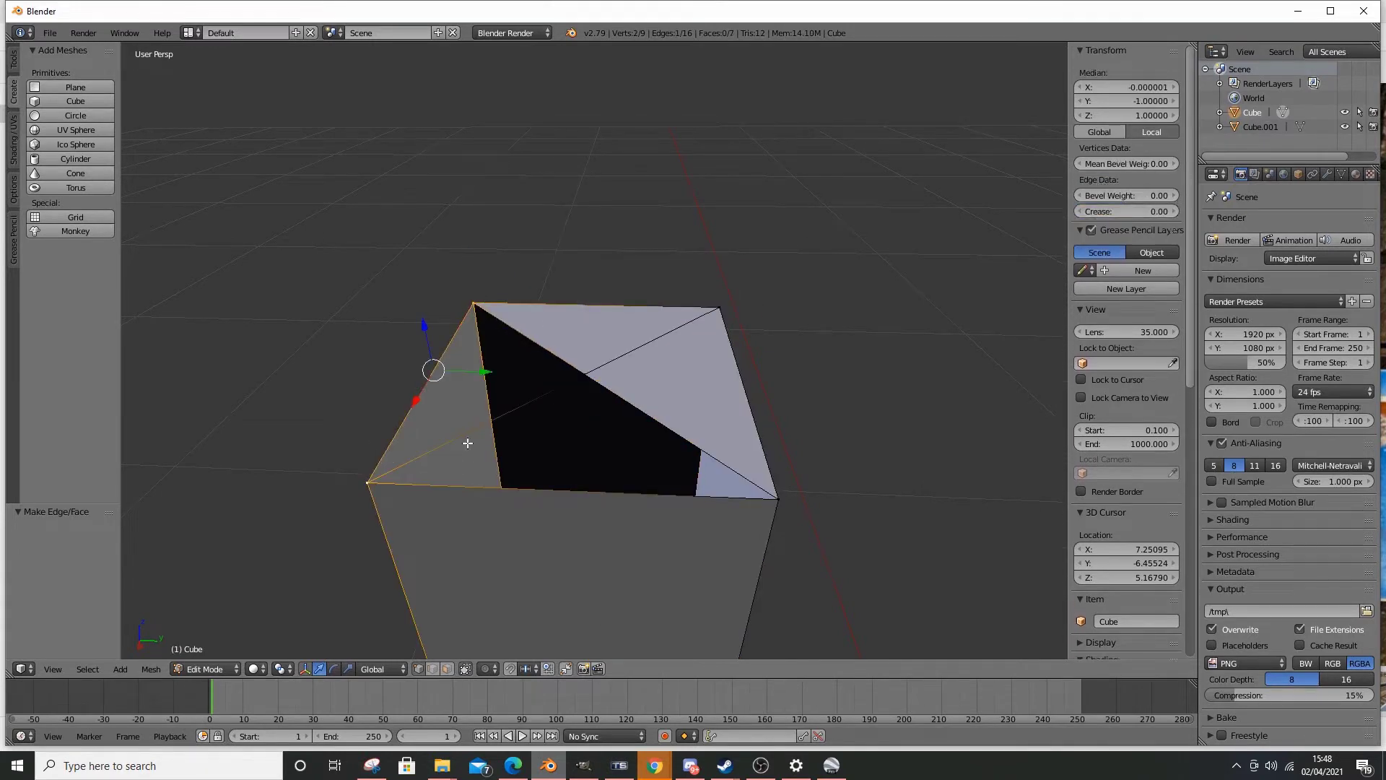
shift+right_click(586, 374)
key(ctrl+e)
click(545, 219)
right_click(367, 482)
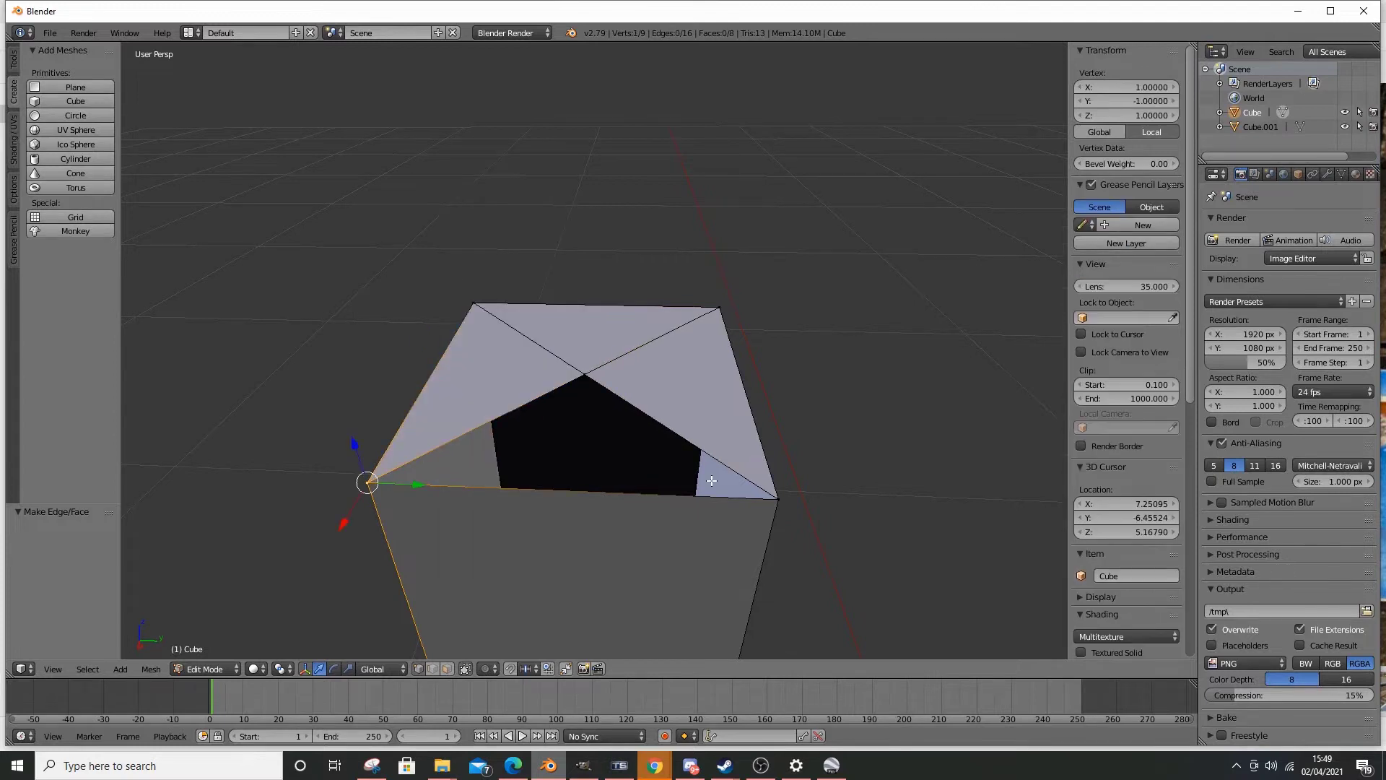
shift+right_click(586, 375)
shift+right_click(777, 498)
key(ctrl+e)
click(514, 151)
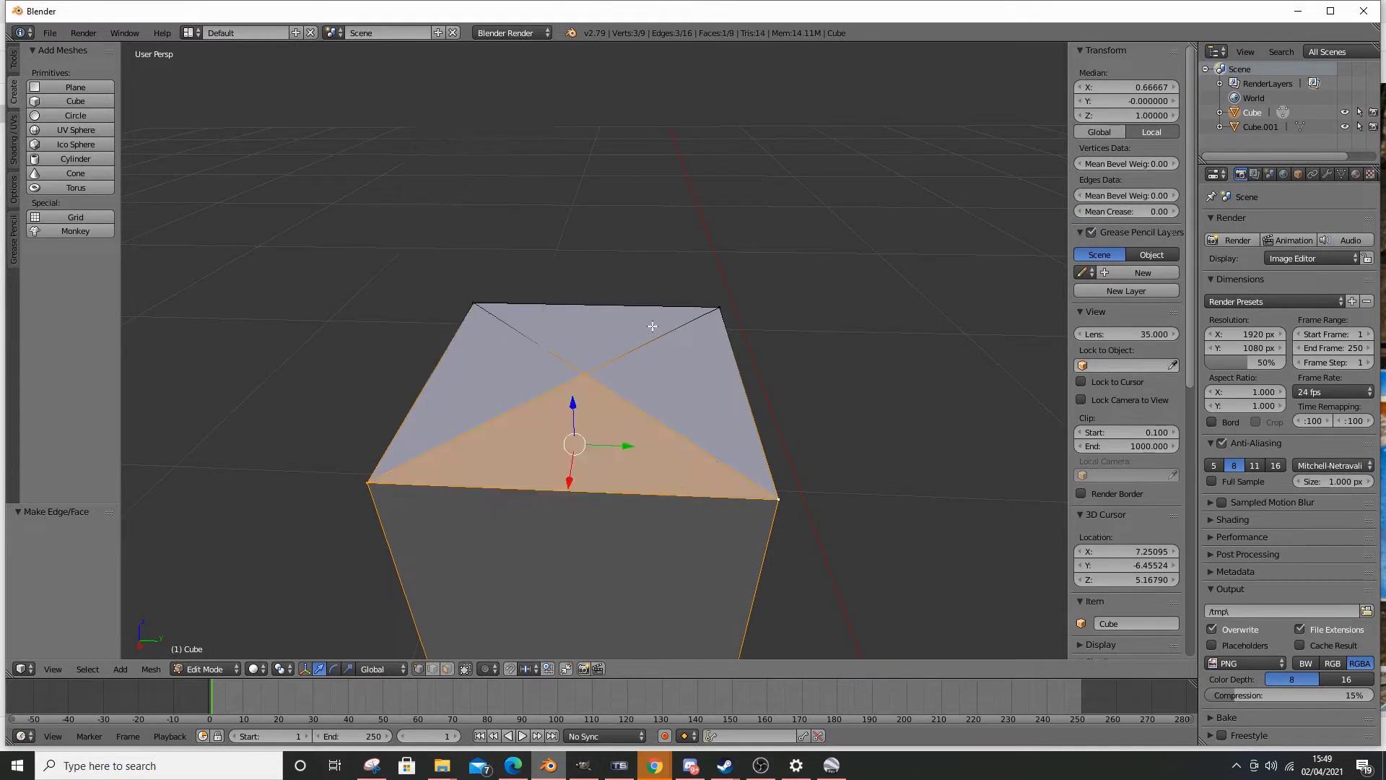
- Select the centre vertex of the post's top and return the post to Object Mode
scroll(653, 322, down, 4)
middle_drag(652, 322, 532, 332)
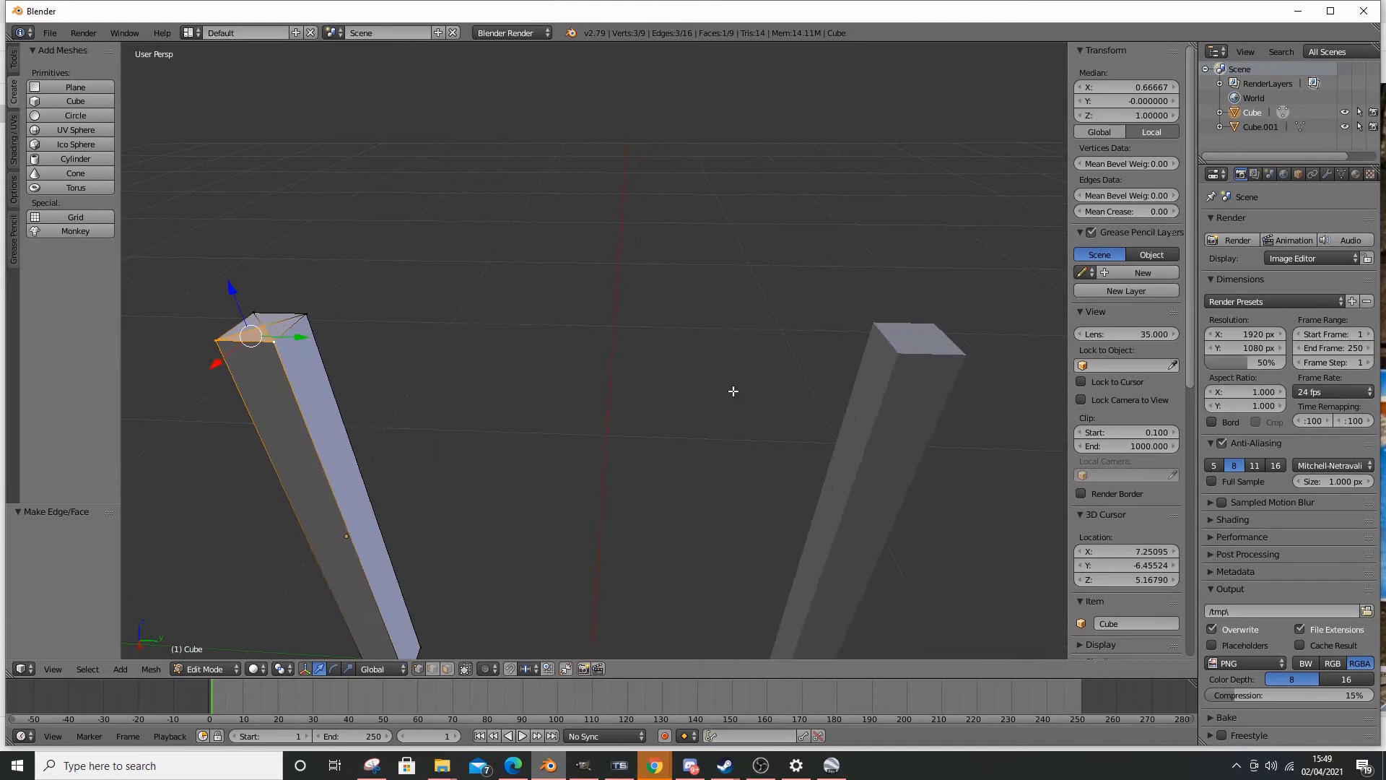
right_click(264, 323)
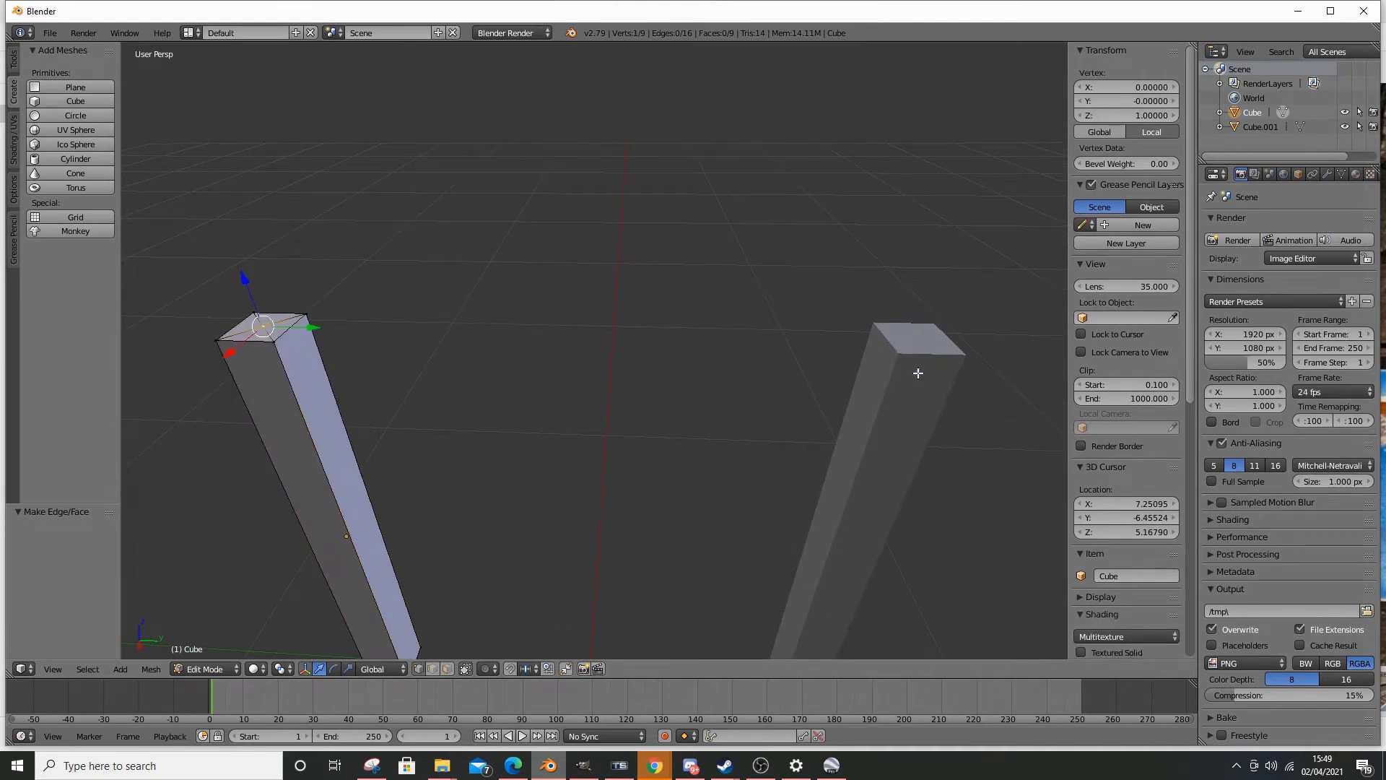
shift+middle_drag(715, 390, 990, 335)
middle_drag(699, 365, 647, 366)
scroll(721, 331, up, 3)
click(189, 673)
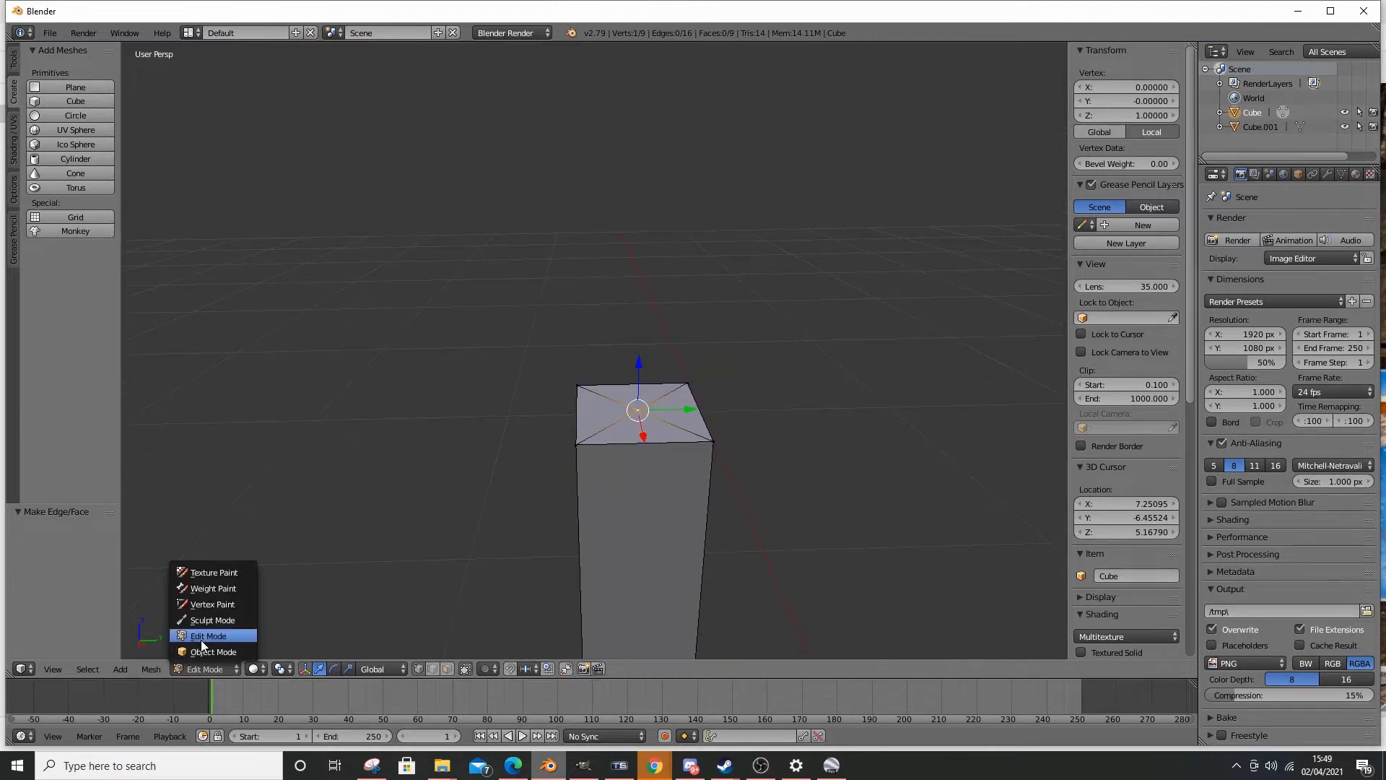
click(201, 639)
key(Left)
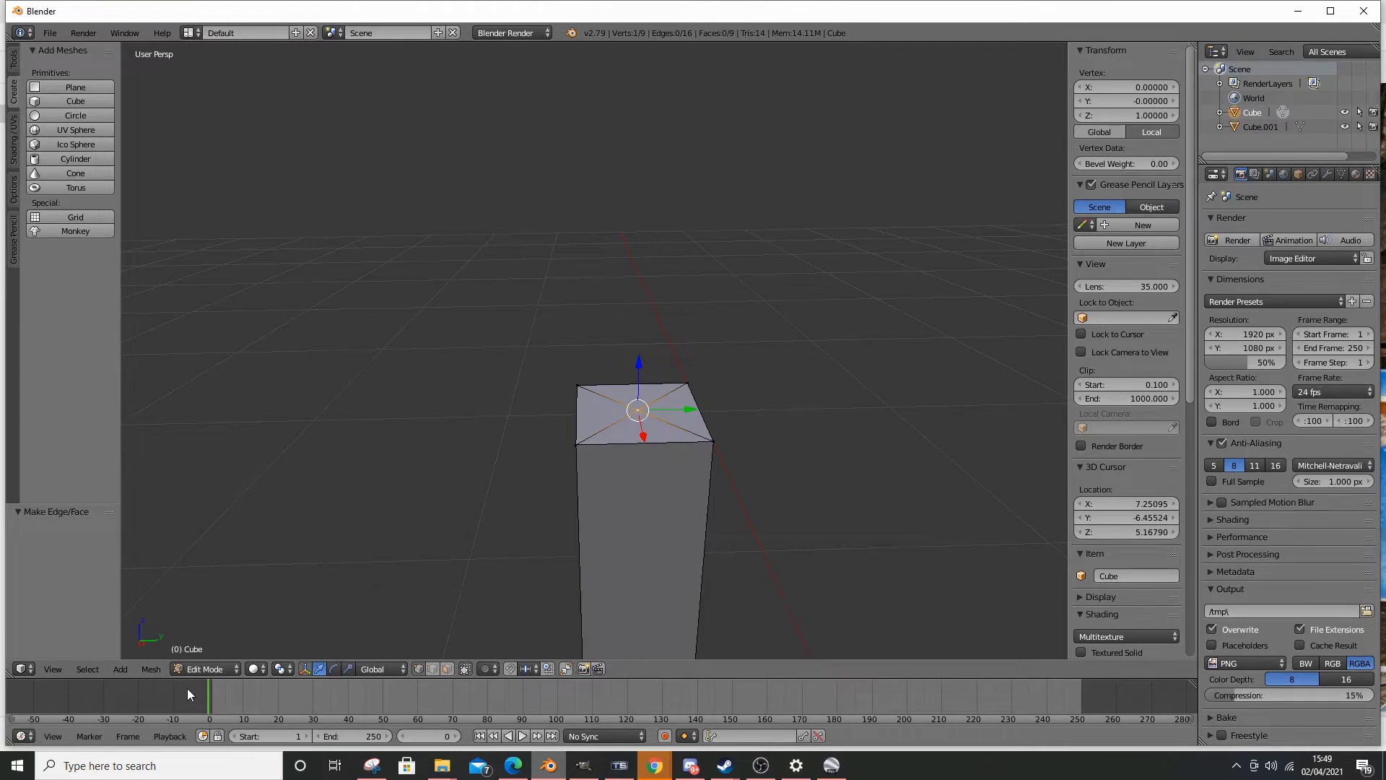
click(210, 670)
click(210, 654)
middle_drag(422, 482, 514, 435)
- Bring up the browser's reference photo of the street name sign
mouse_move(513, 765)
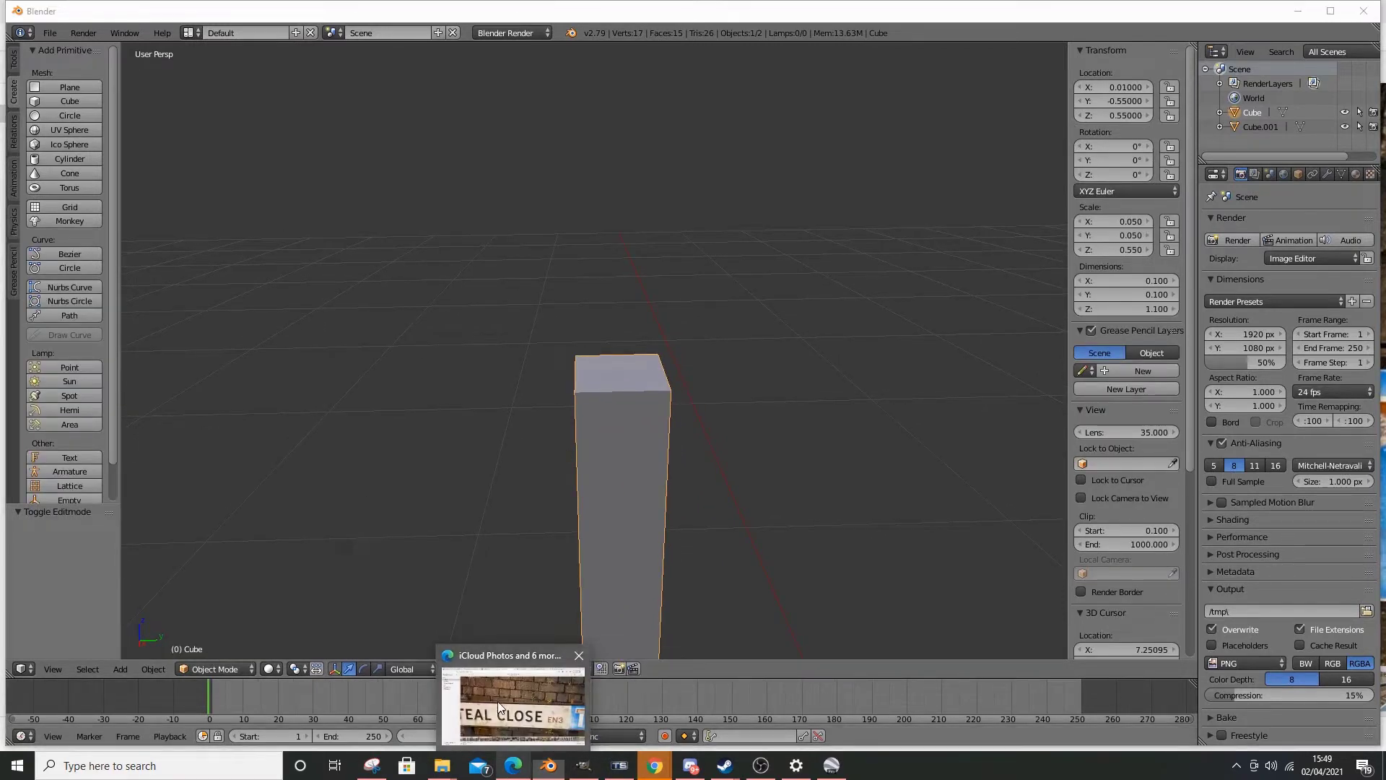
- Switch to the browser to examine the post caps in the street sign photo, and return to Blender
click(517, 704)
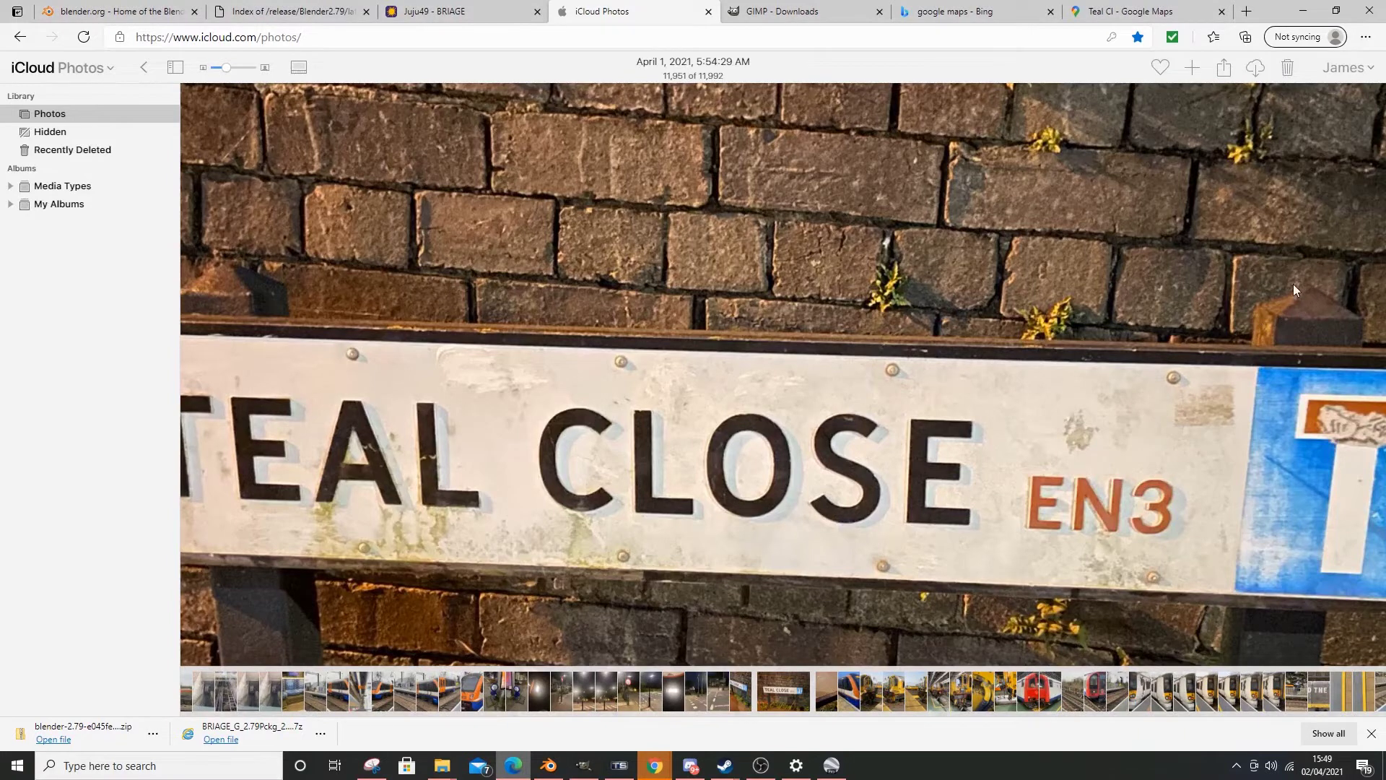
mouse_move(548, 765)
click(534, 693)
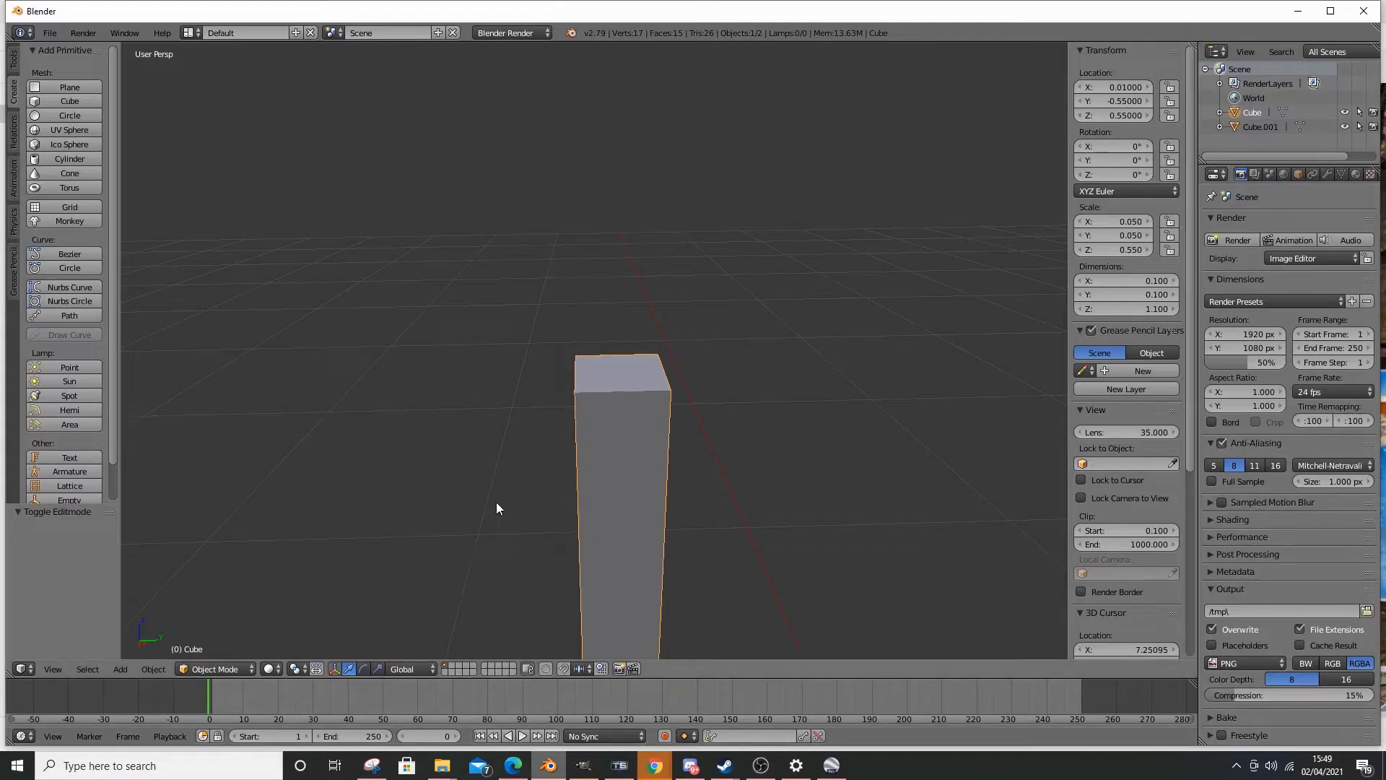
middle_drag(588, 381, 591, 409)
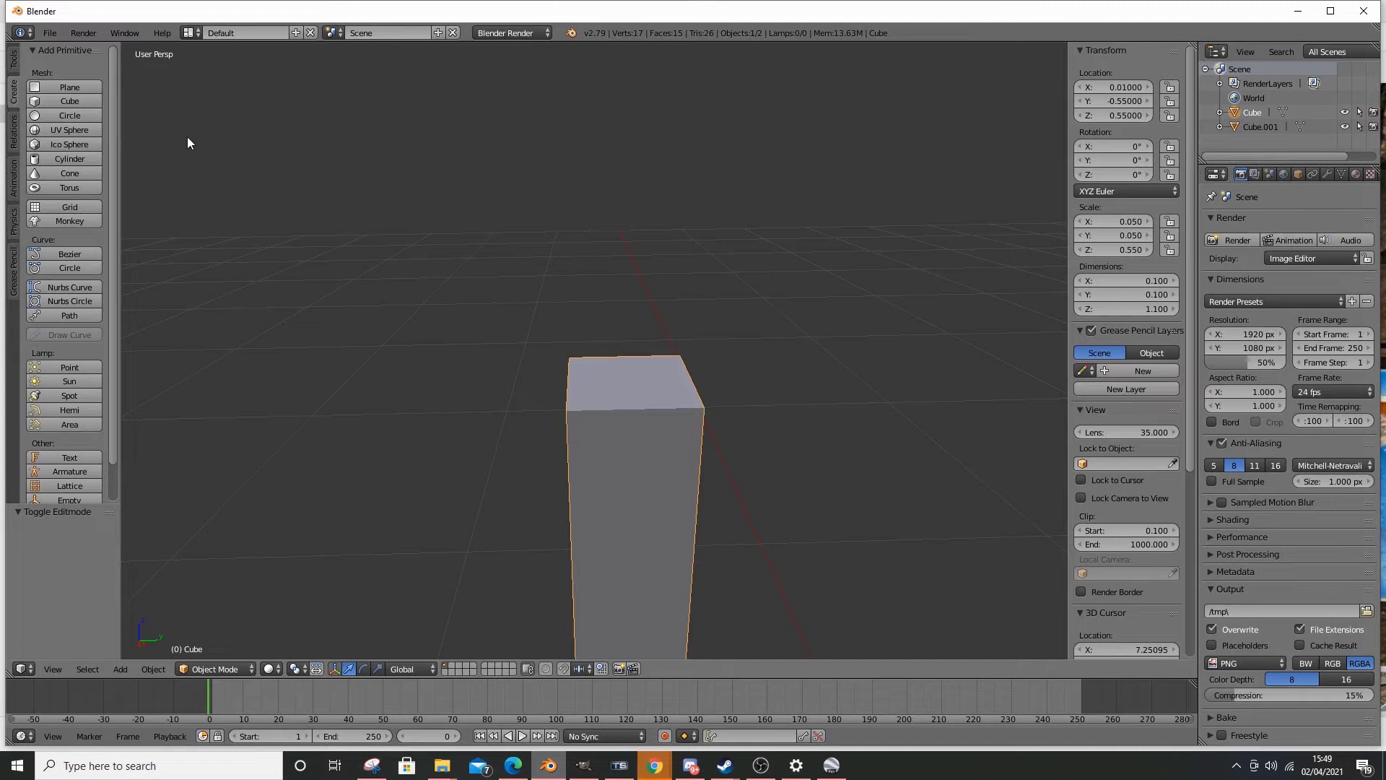
- Add a cube to the scene and set its X, Y and Z location to 0
click(84, 103)
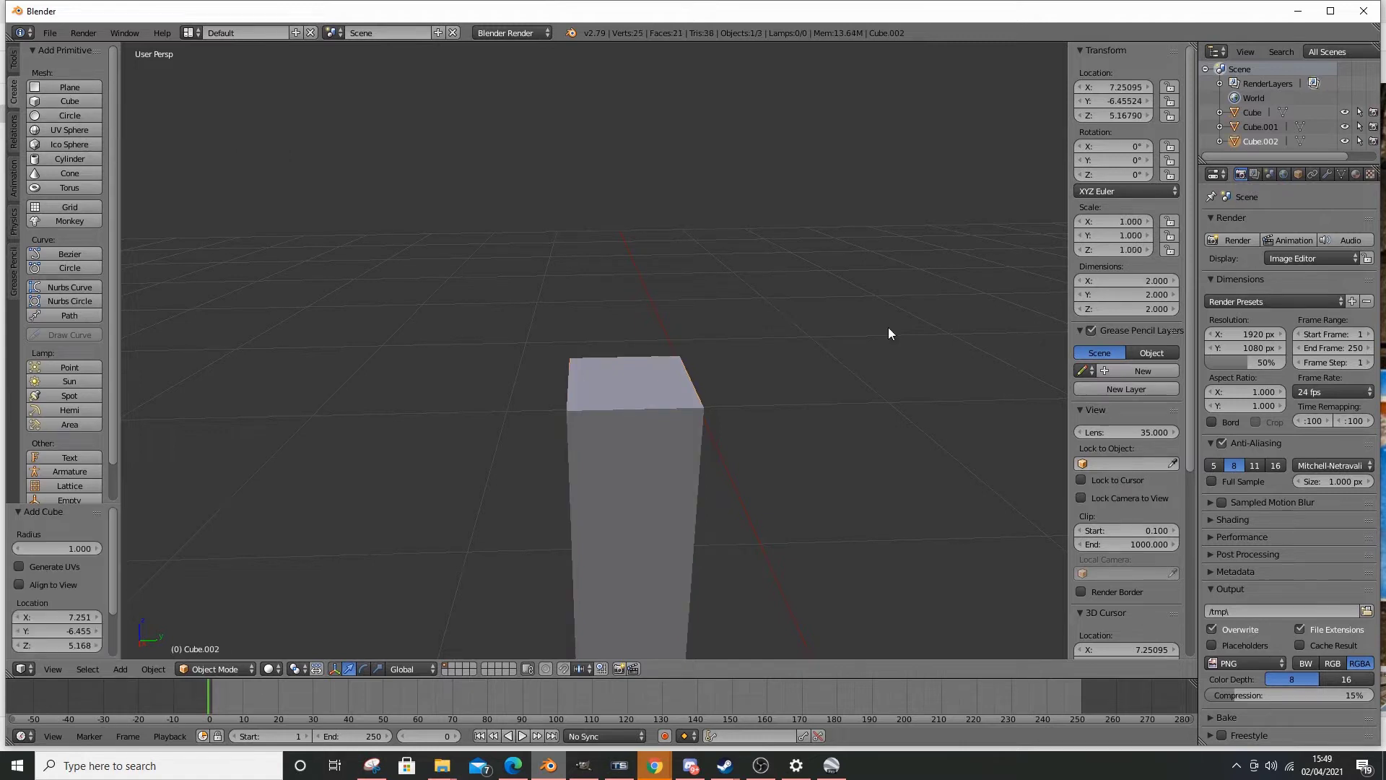
scroll(888, 329, down, 5)
click(1104, 87)
text(0)
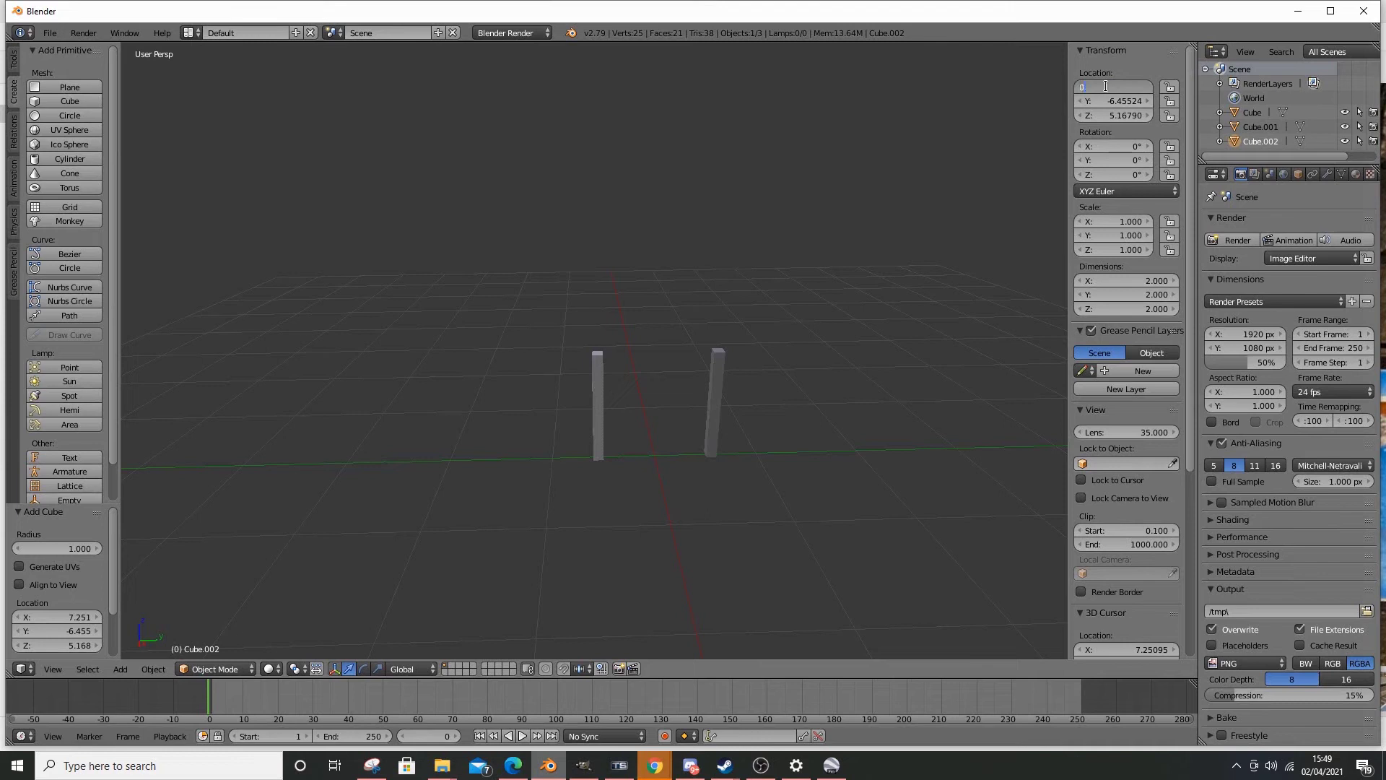
key(Tab)
text(0)
key(Tab)
text(0)
key(Return)
scroll(781, 366, up, 3)
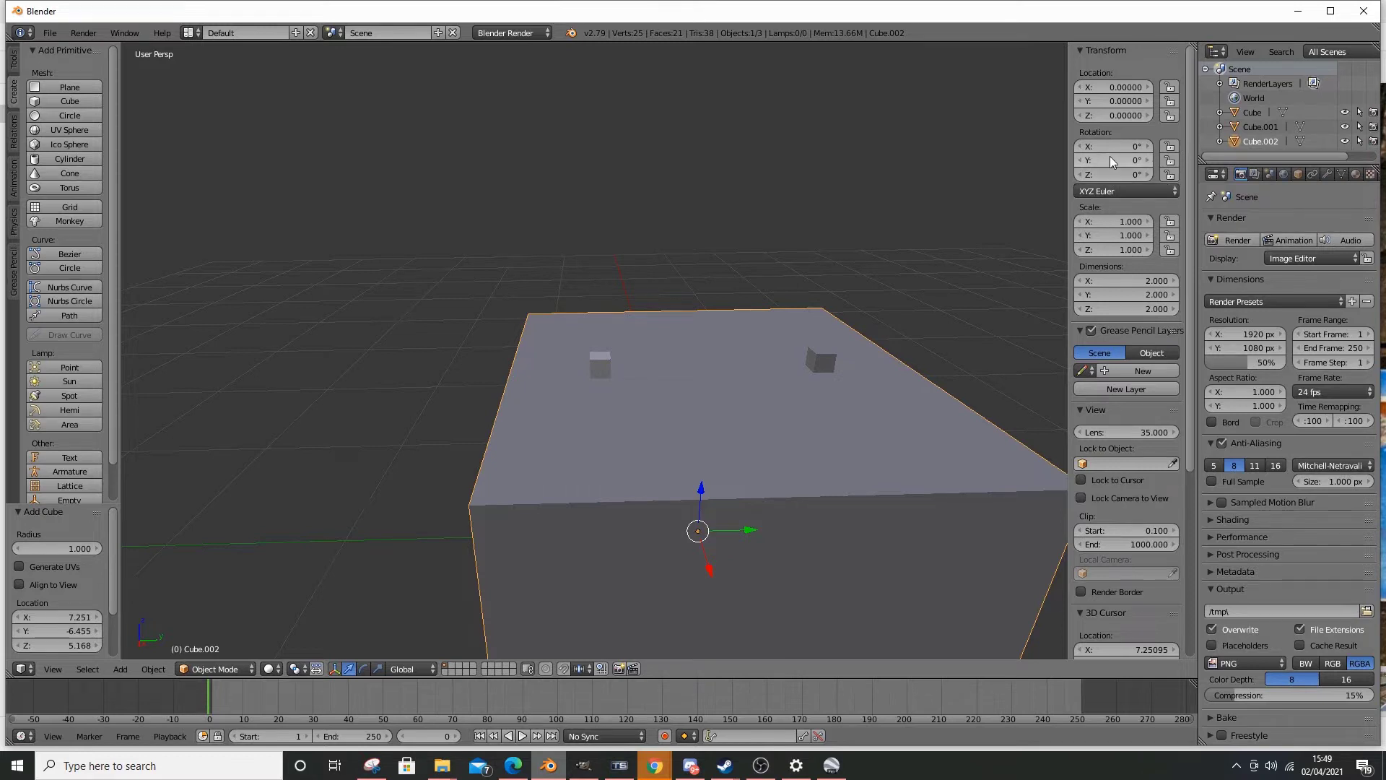
- Set the new cube's X rotation to 33°
drag(1110, 162, 1164, 146)
key(ctrl+z)
click(1112, 145)
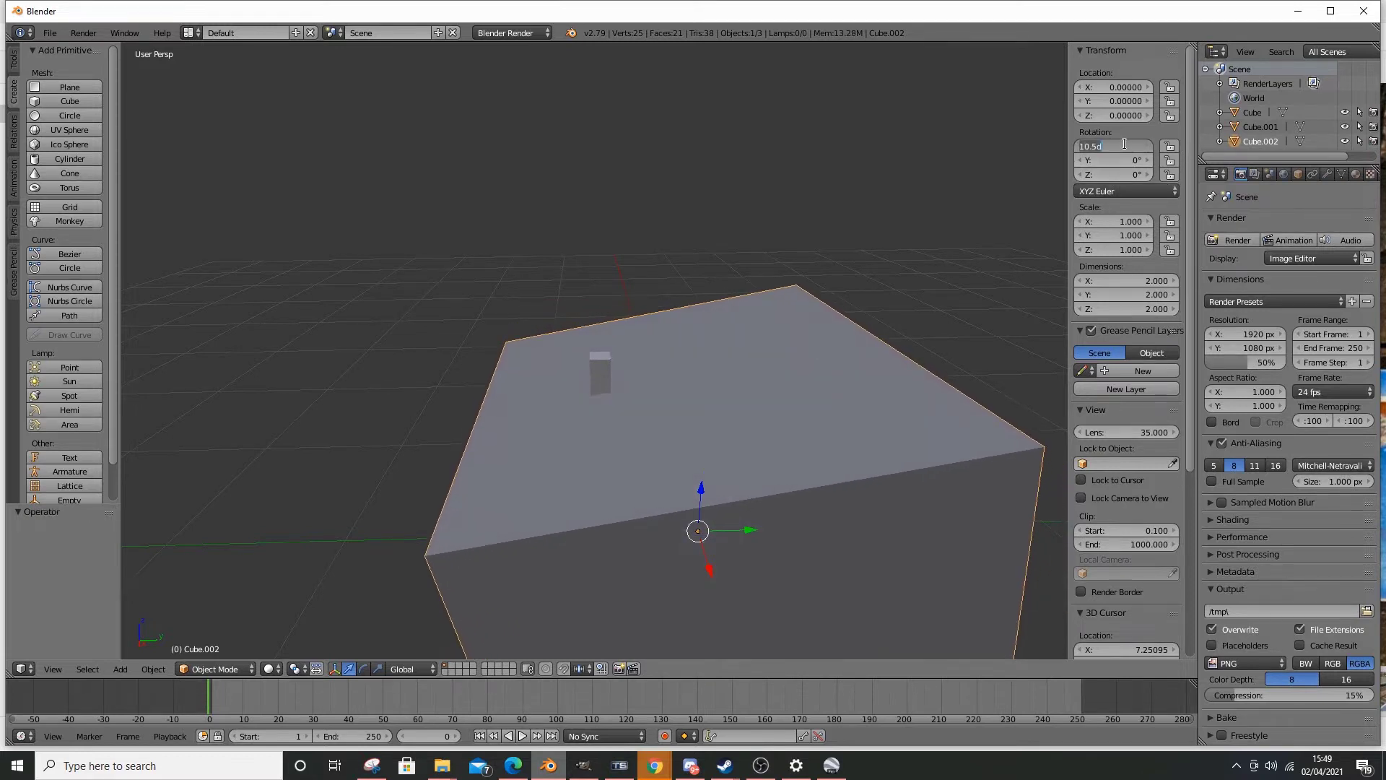
text(33)
key(Return)
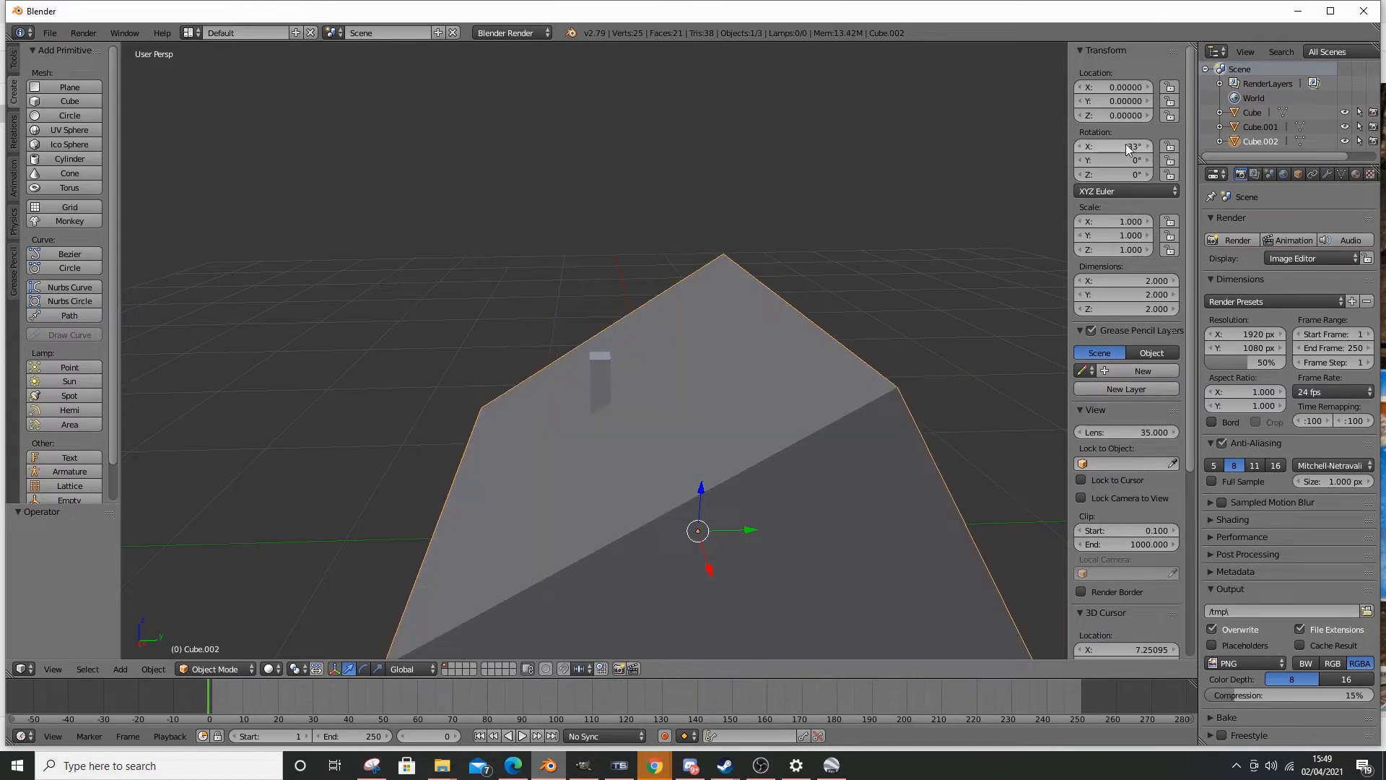
- Align the rotated cube with the nearer post by setting its Y location to -0.55 and its Z location to 0.55
right_click(665, 372)
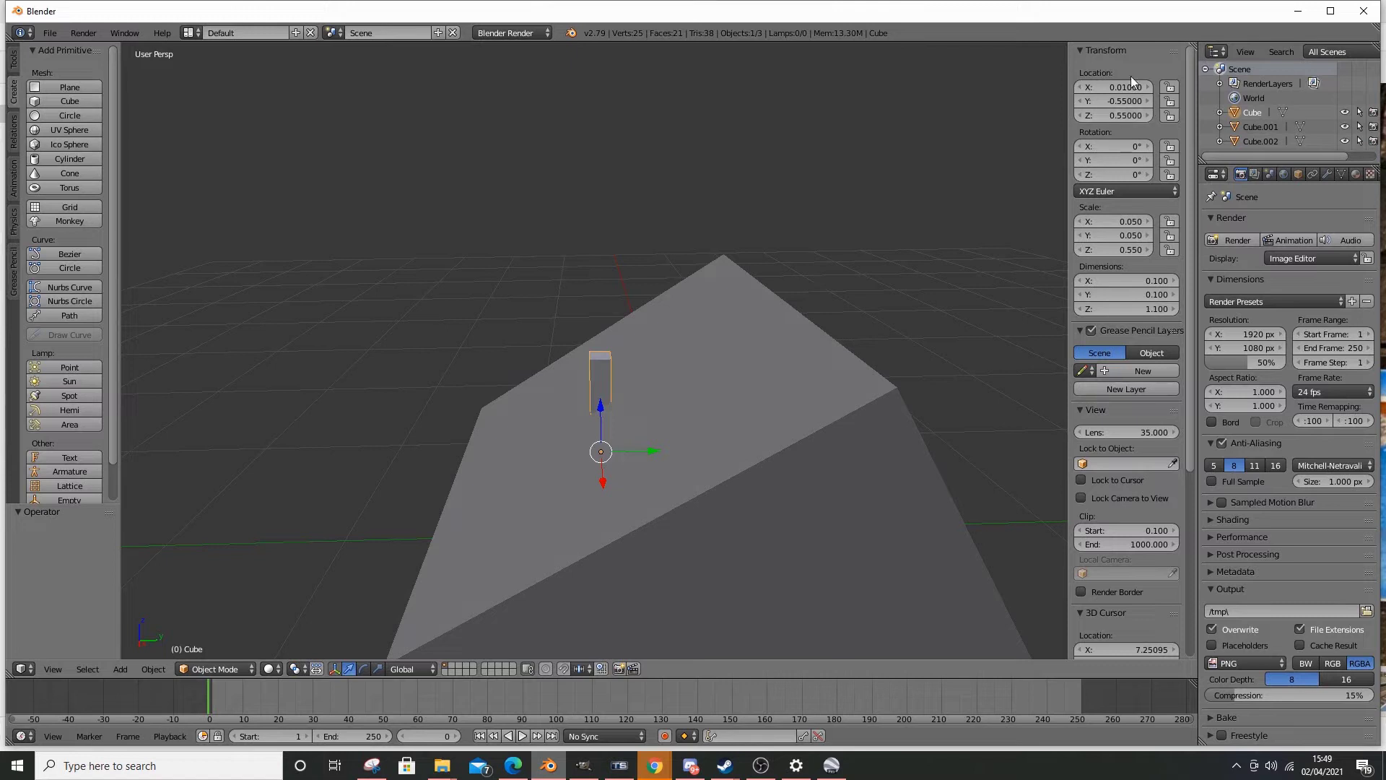
right_click(701, 475)
key(g)
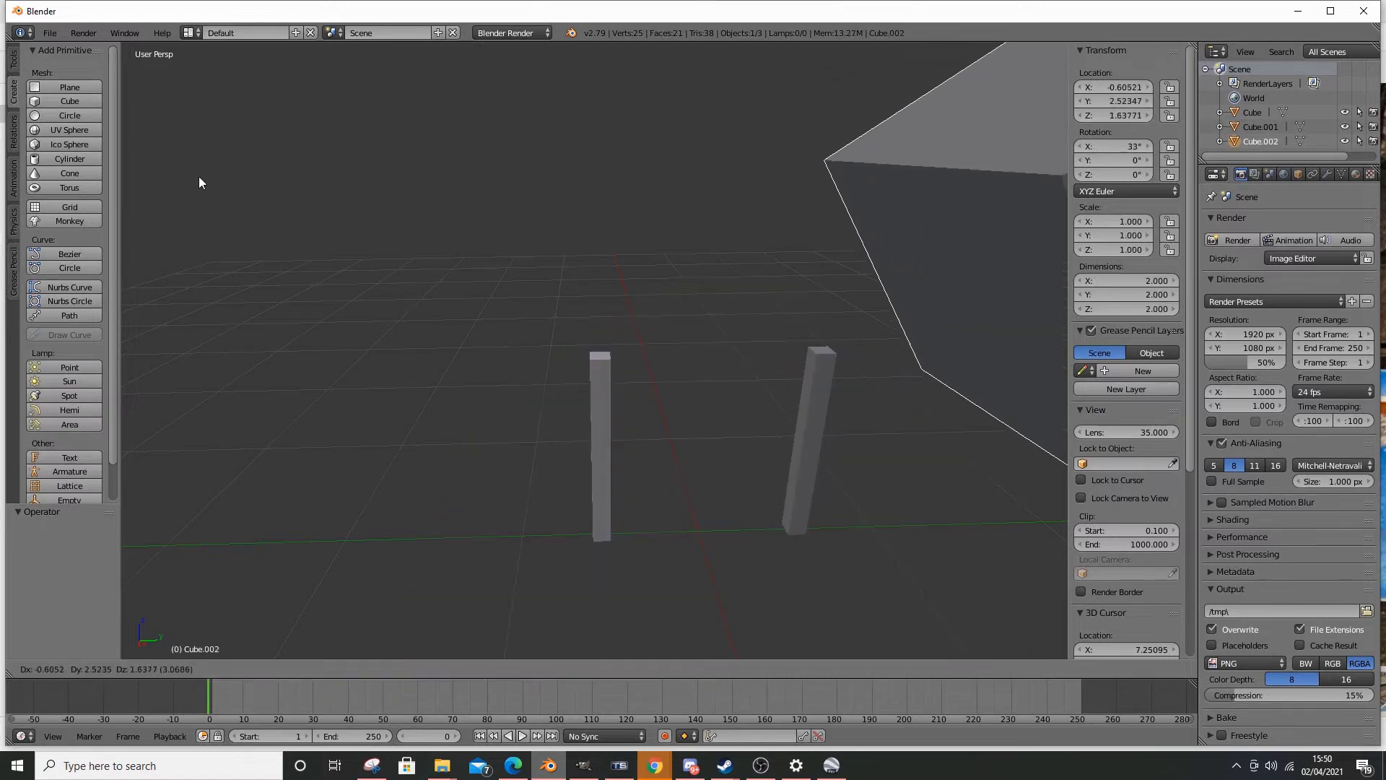
key(Escape)
click(1124, 101)
text(-0.55)
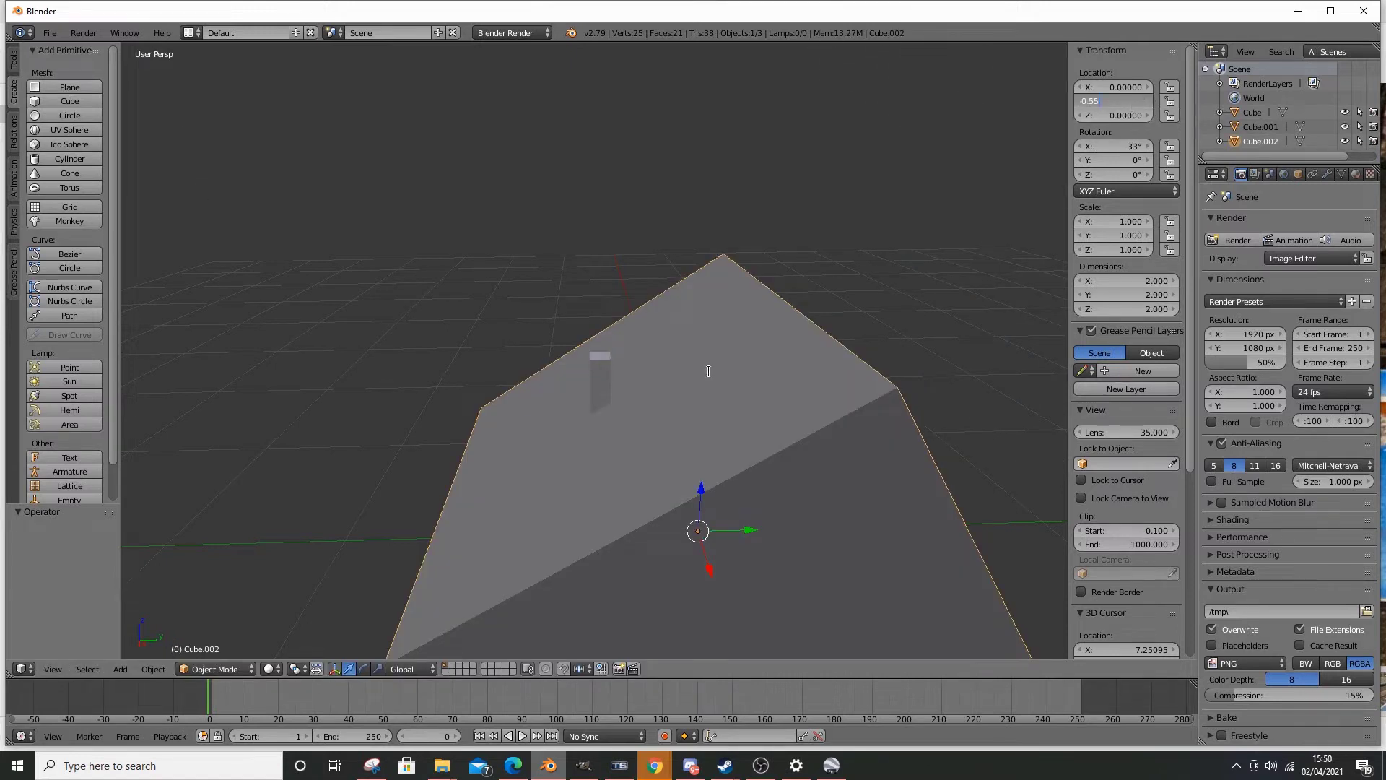
key(Return)
right_click(596, 384)
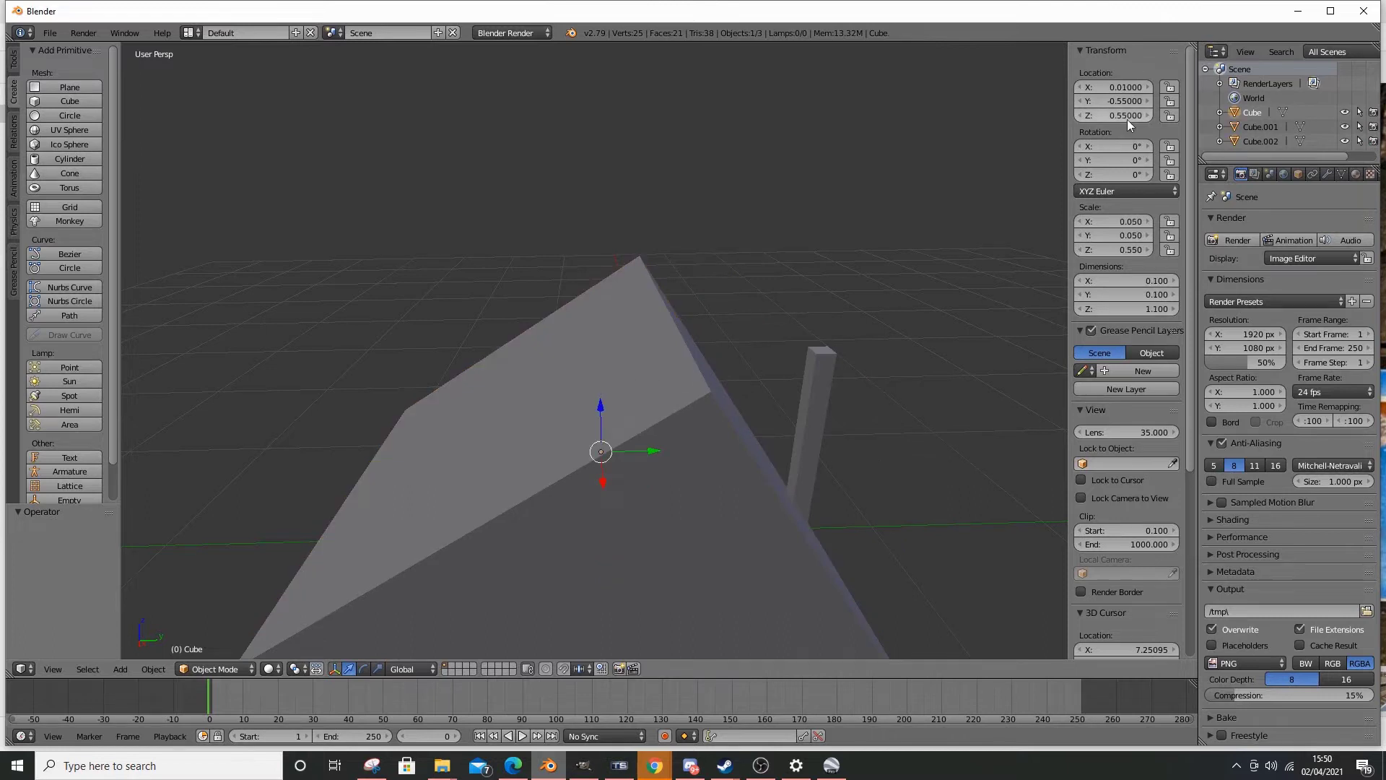
right_click(612, 408)
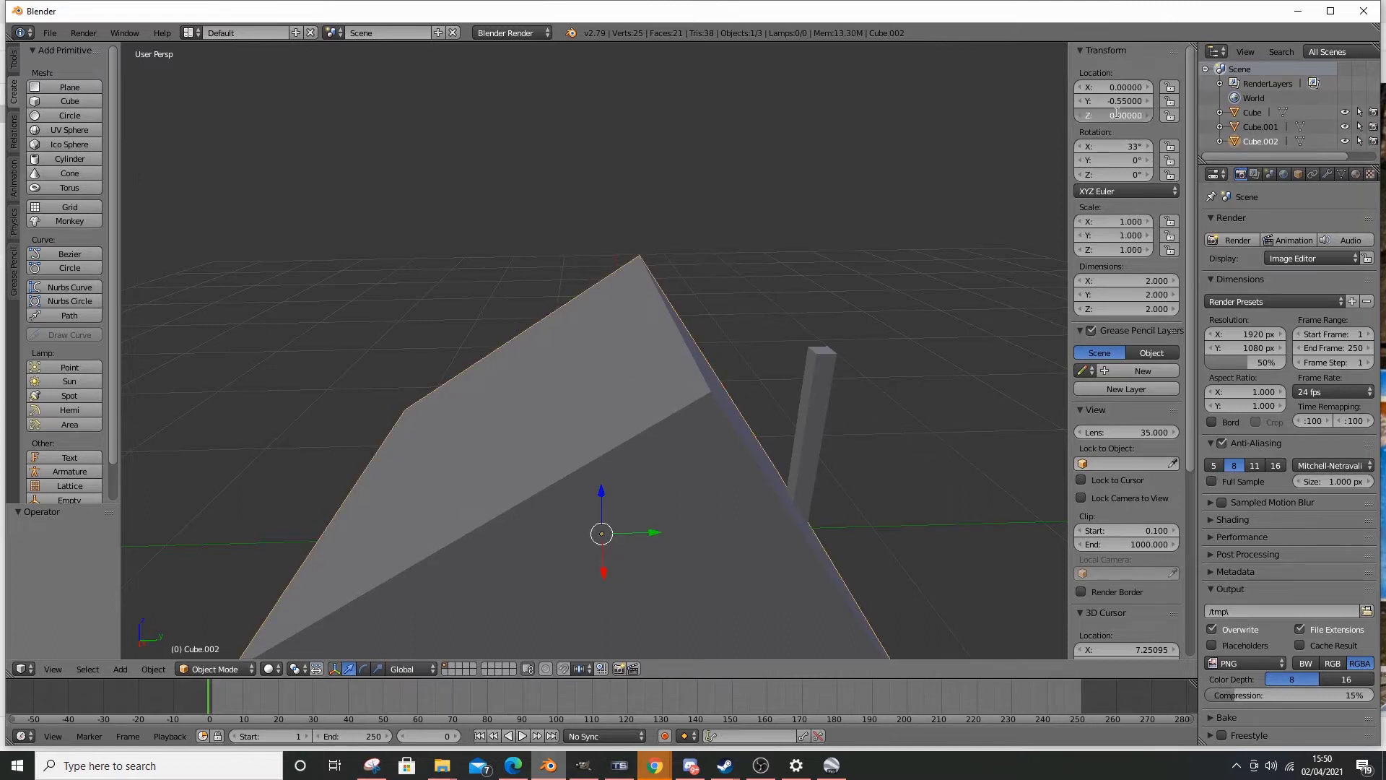
click(1117, 112)
text(0.55)
key(Return)
- Set the X location of the post inside the rotated cube to 0
middle_drag(582, 397, 563, 404)
scroll(557, 431, up, 4)
right_click(567, 470)
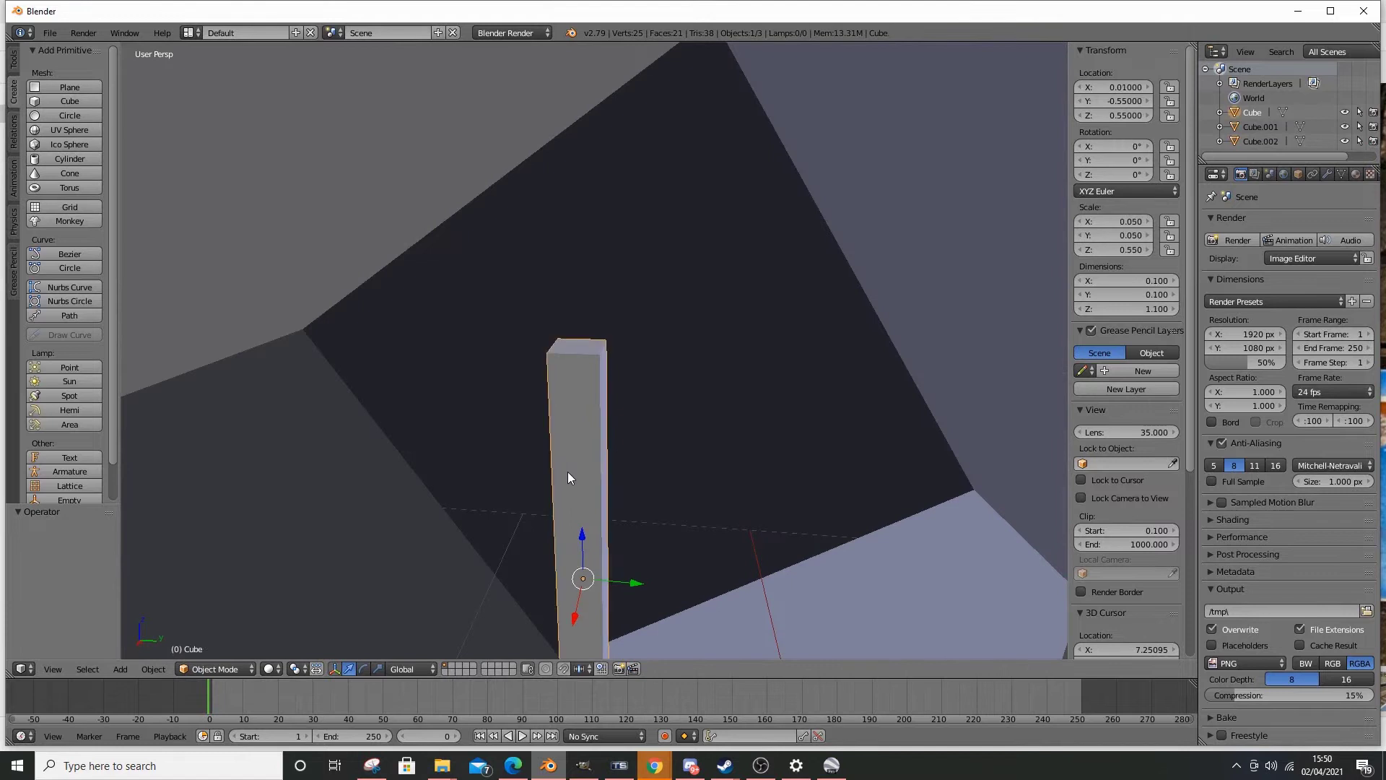
click(1119, 88)
text(0)
key(Return)
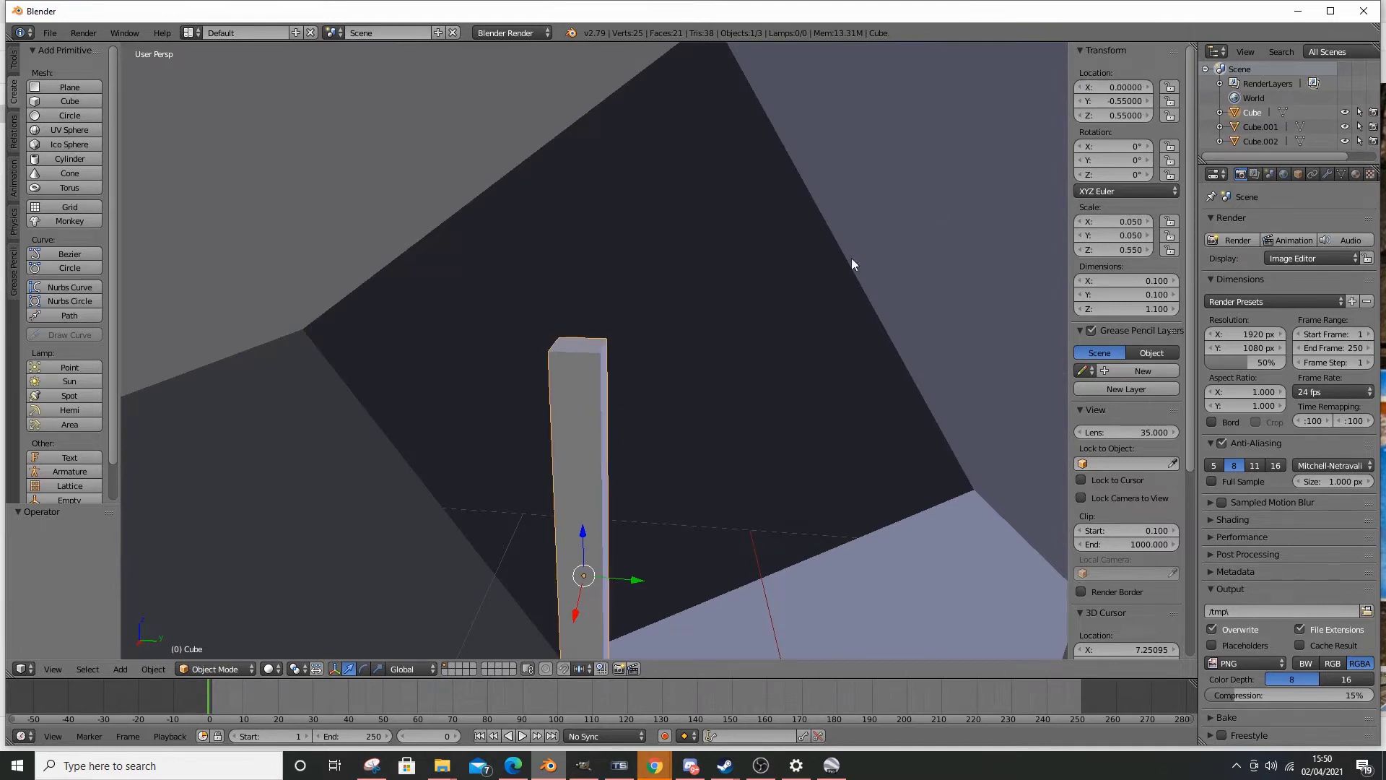
- Raise the rotated cube along Z to a height of about 2.304, above the post at Y -0.55
scroll(655, 375, down, 5)
scroll(644, 439, down, 3)
scroll(644, 439, up, 3)
right_click(825, 369)
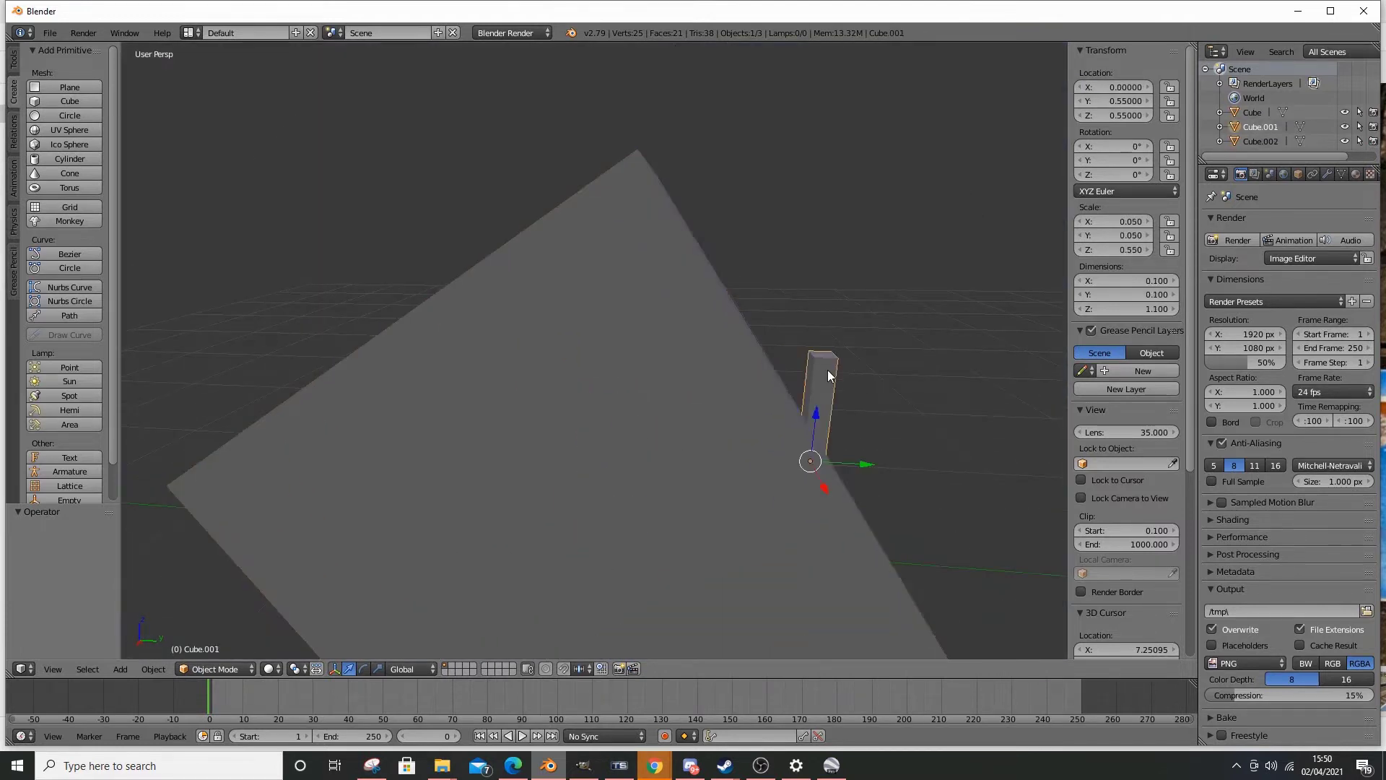
scroll(820, 371, up, 4)
right_click(696, 383)
scroll(618, 427, down, 4)
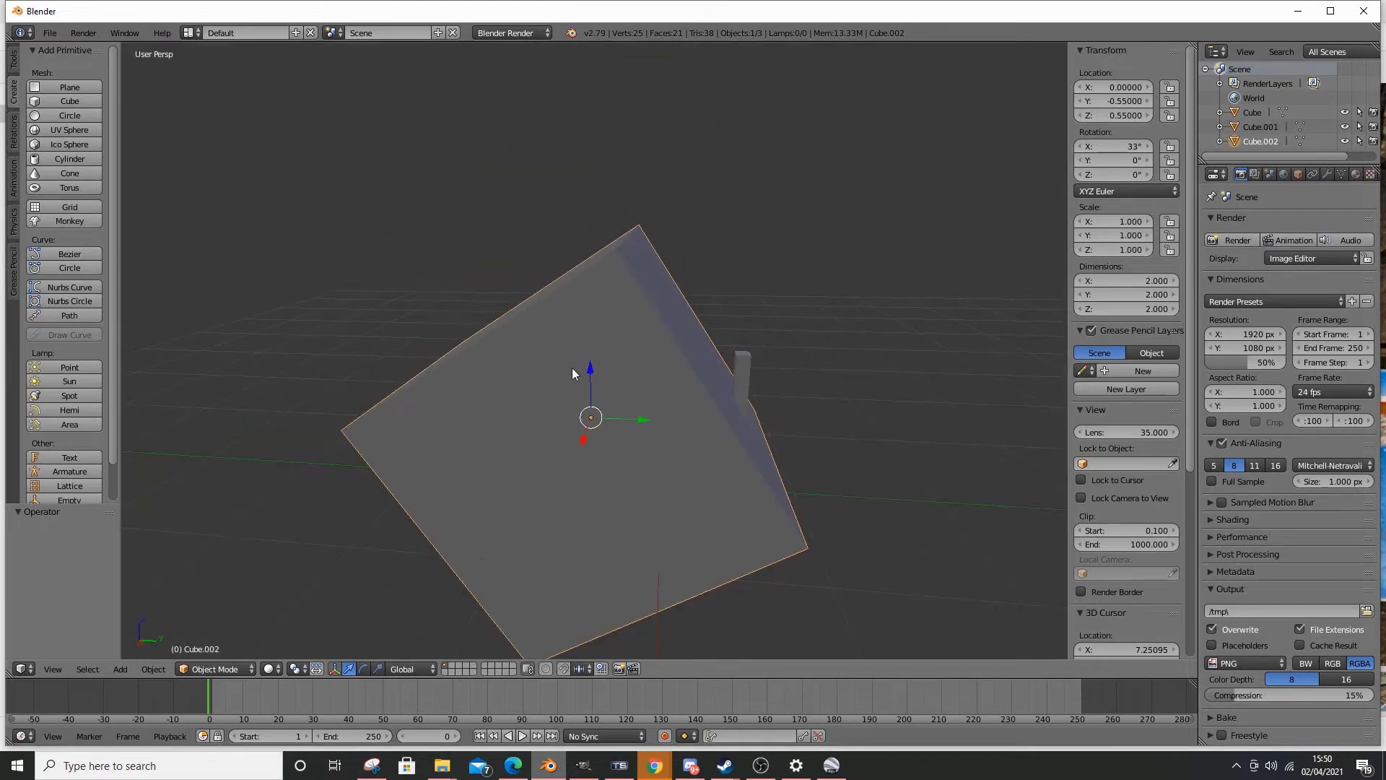
drag(588, 373, 673, 139)
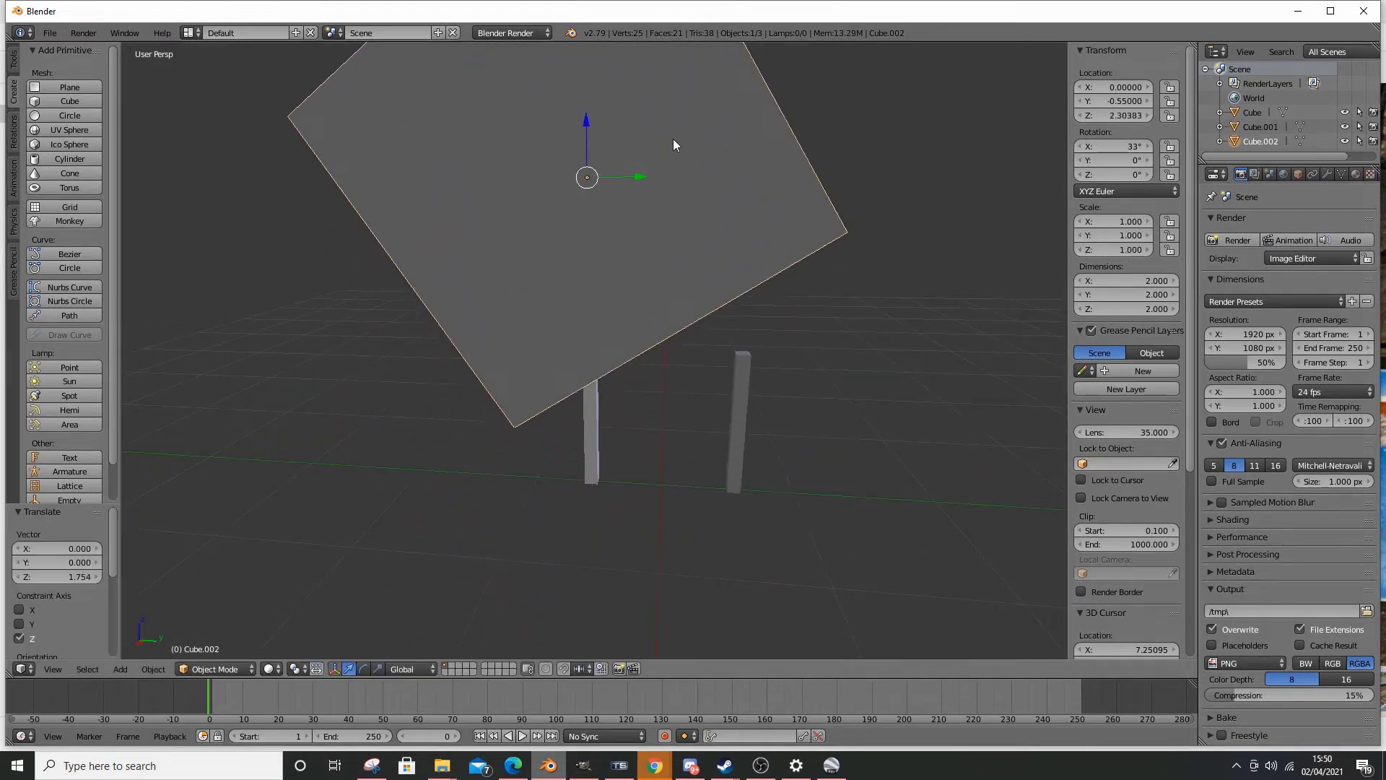
- Nudge the rotated cube's Z location to about 2.325 so its sloped underside meets the post's top edge
scroll(673, 139, up, 6)
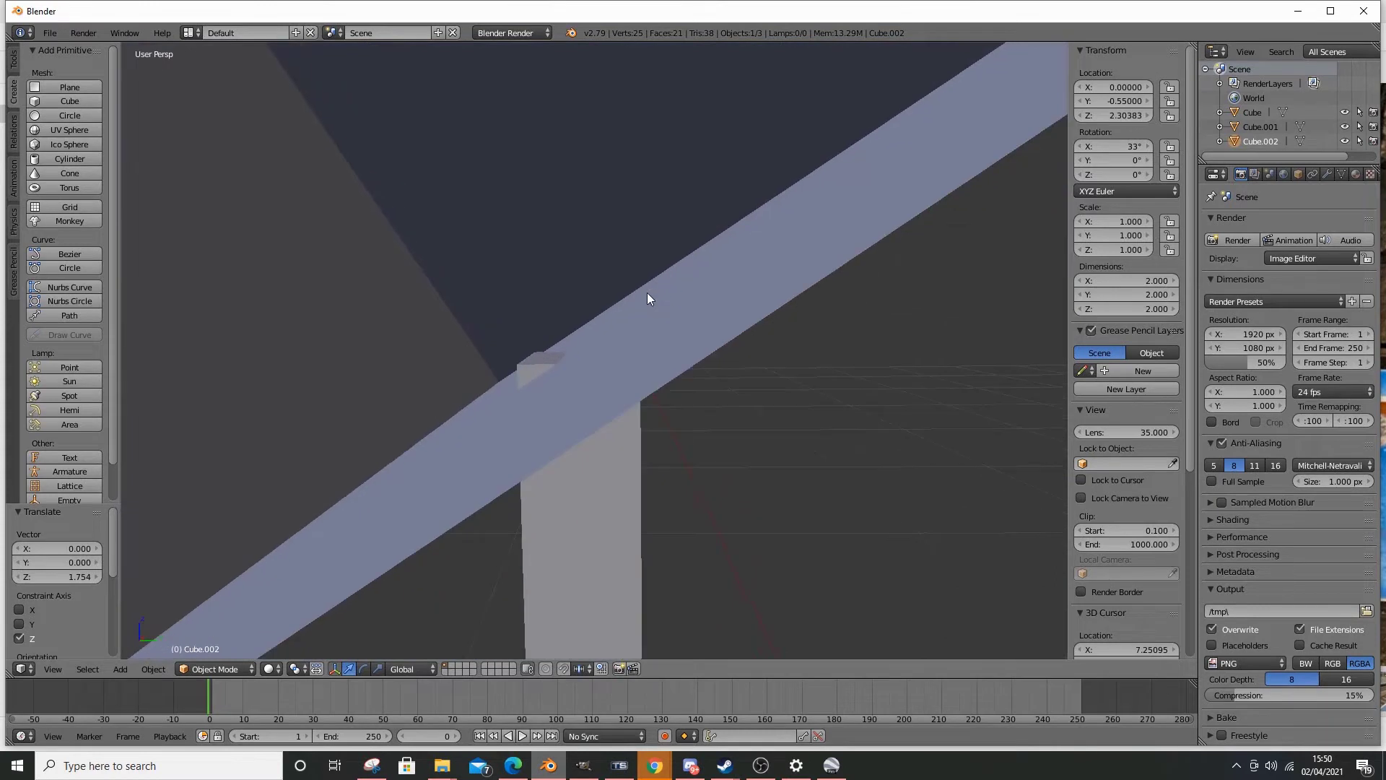
middle_drag(643, 315, 758, 383)
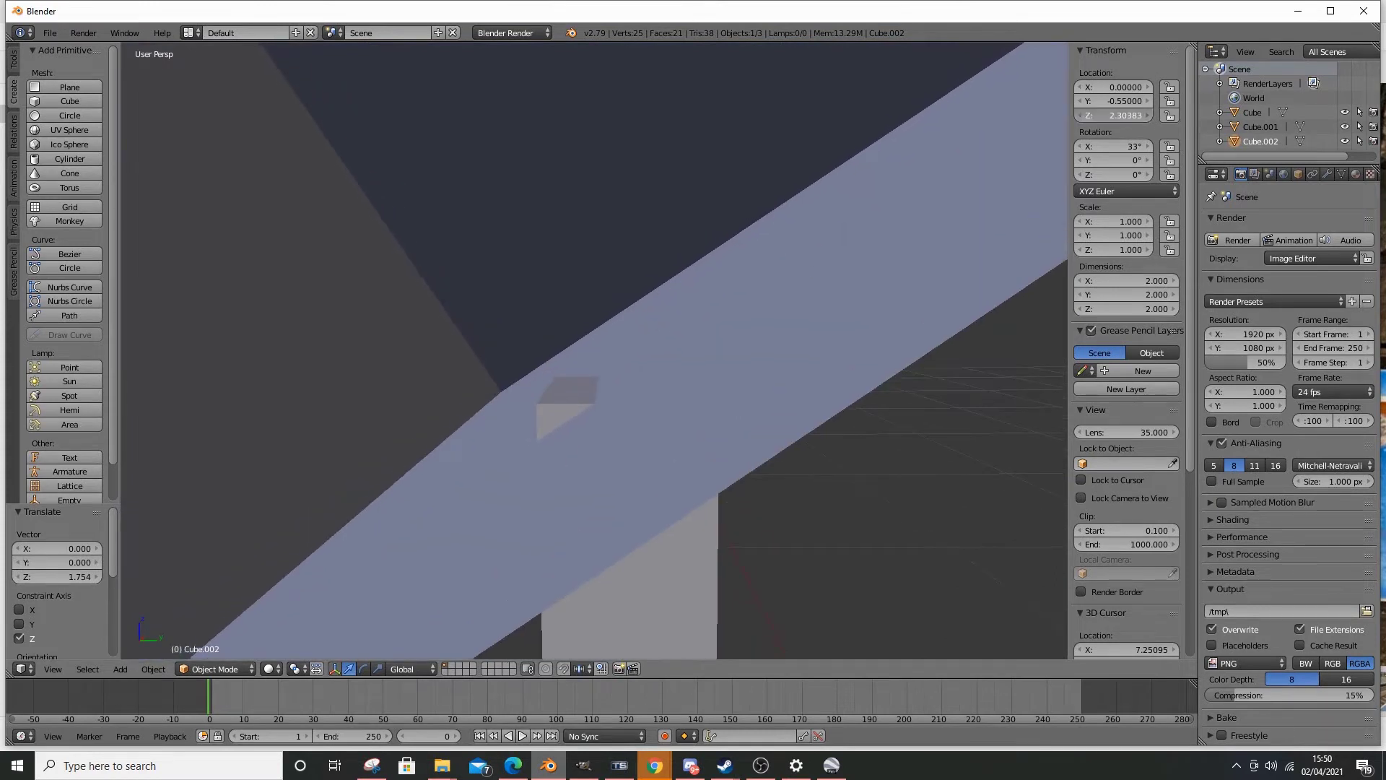
shift+drag(1113, 116, 1127, 116)
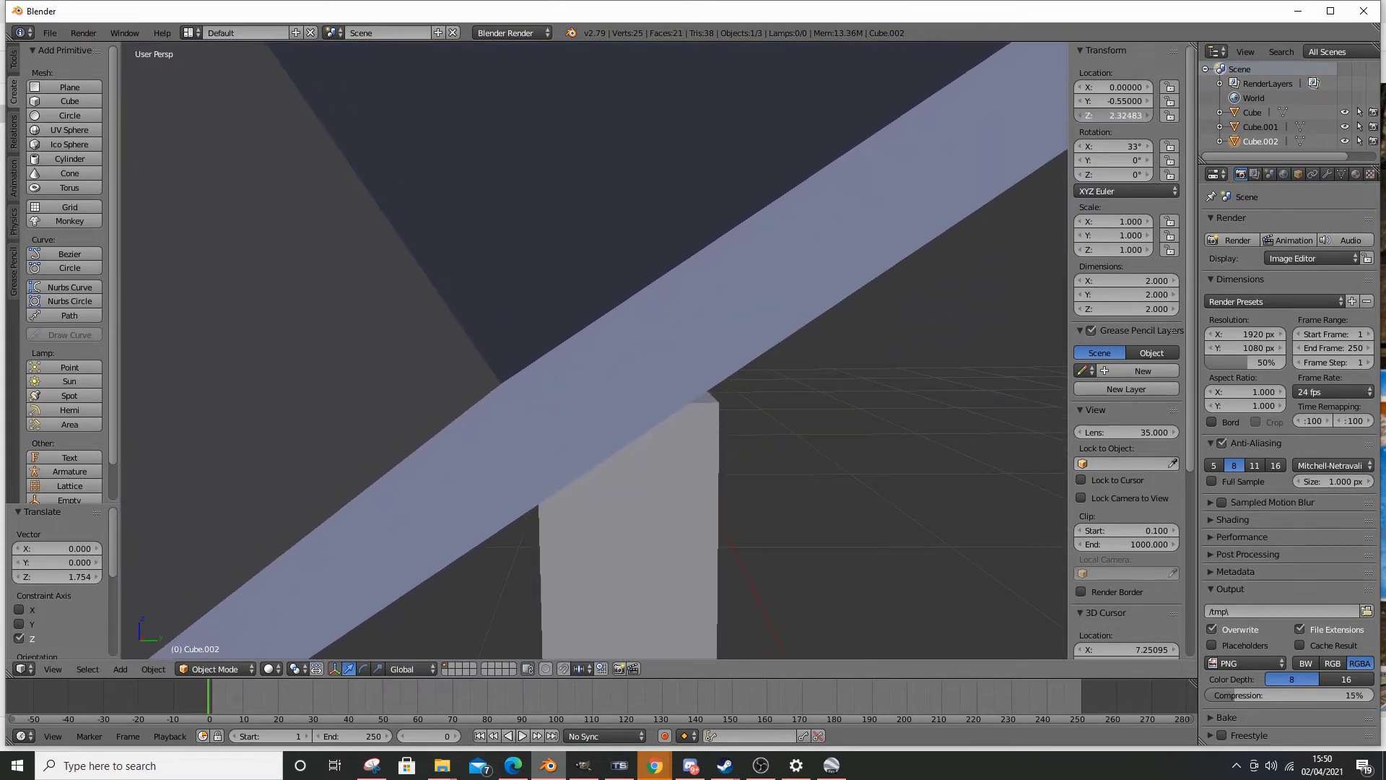
click(1121, 114)
key(Return)
middle_drag(750, 274, 735, 294)
middle_drag(693, 386, 696, 392)
scroll(696, 392, up, 1)
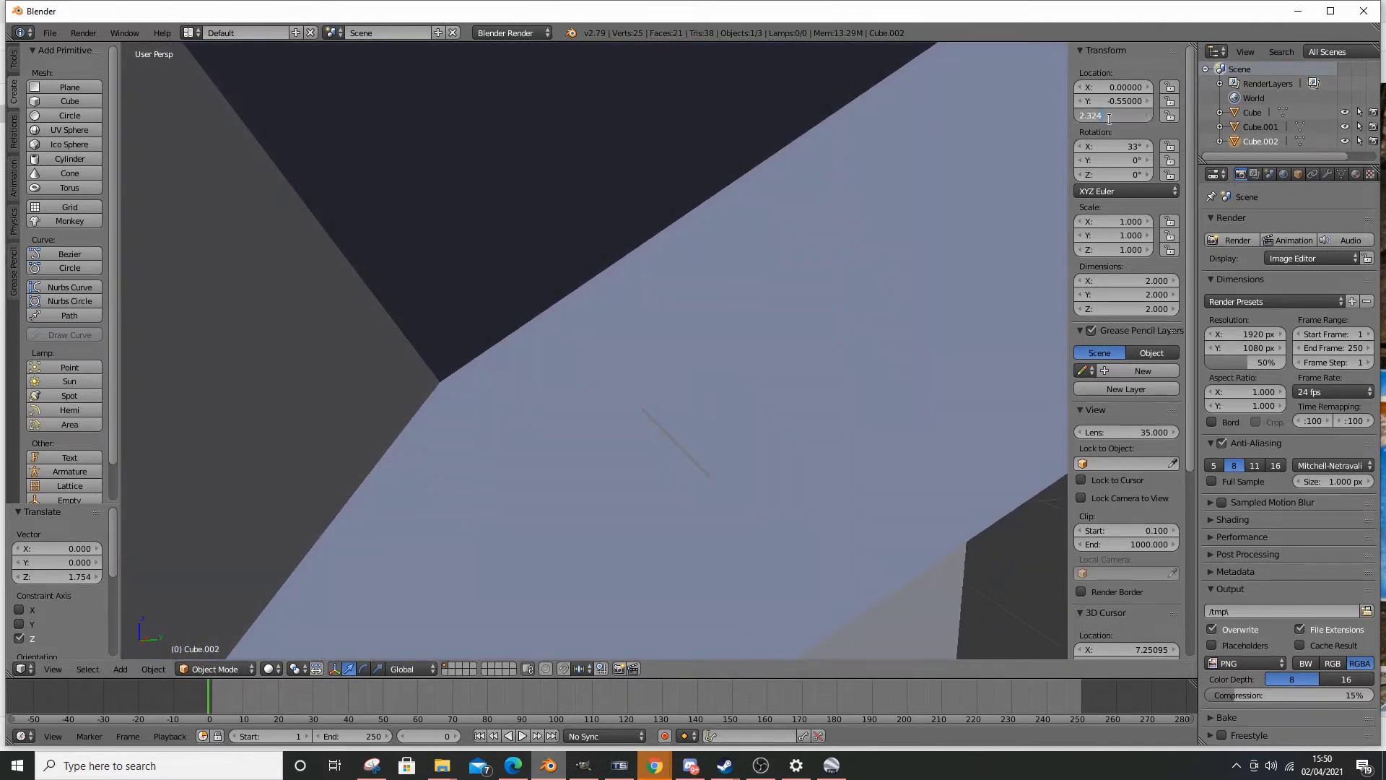
- Set the rotated cube's Z location to 2.3248
text(5)
key(Return)
click(1126, 105)
key(Tab)
text(2.3248)
key(Return)
scroll(639, 390, down, 3)
scroll(635, 396, up, 4)
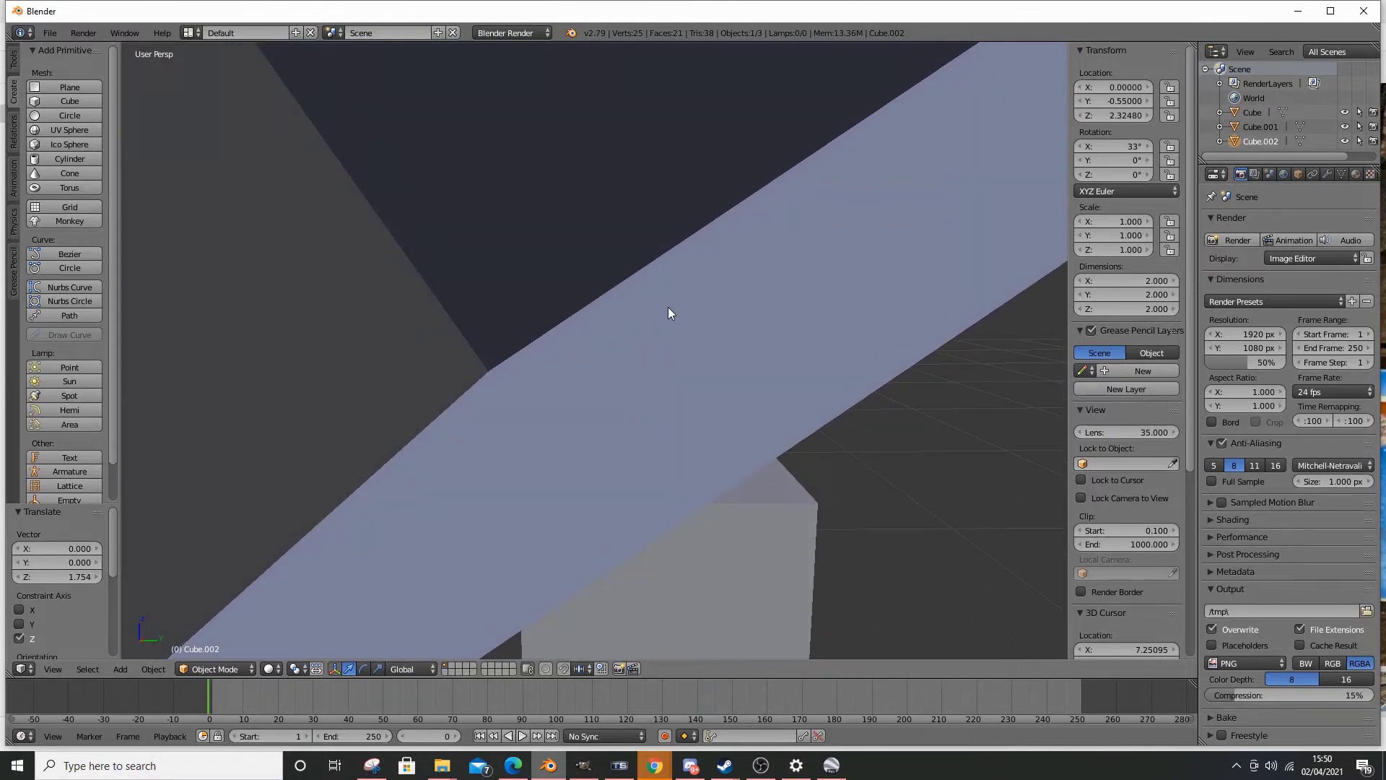
- In Edit Mode, raise the post's centre top vertex to a local Z of 1.059 and return to Object Mode
right_click(775, 545)
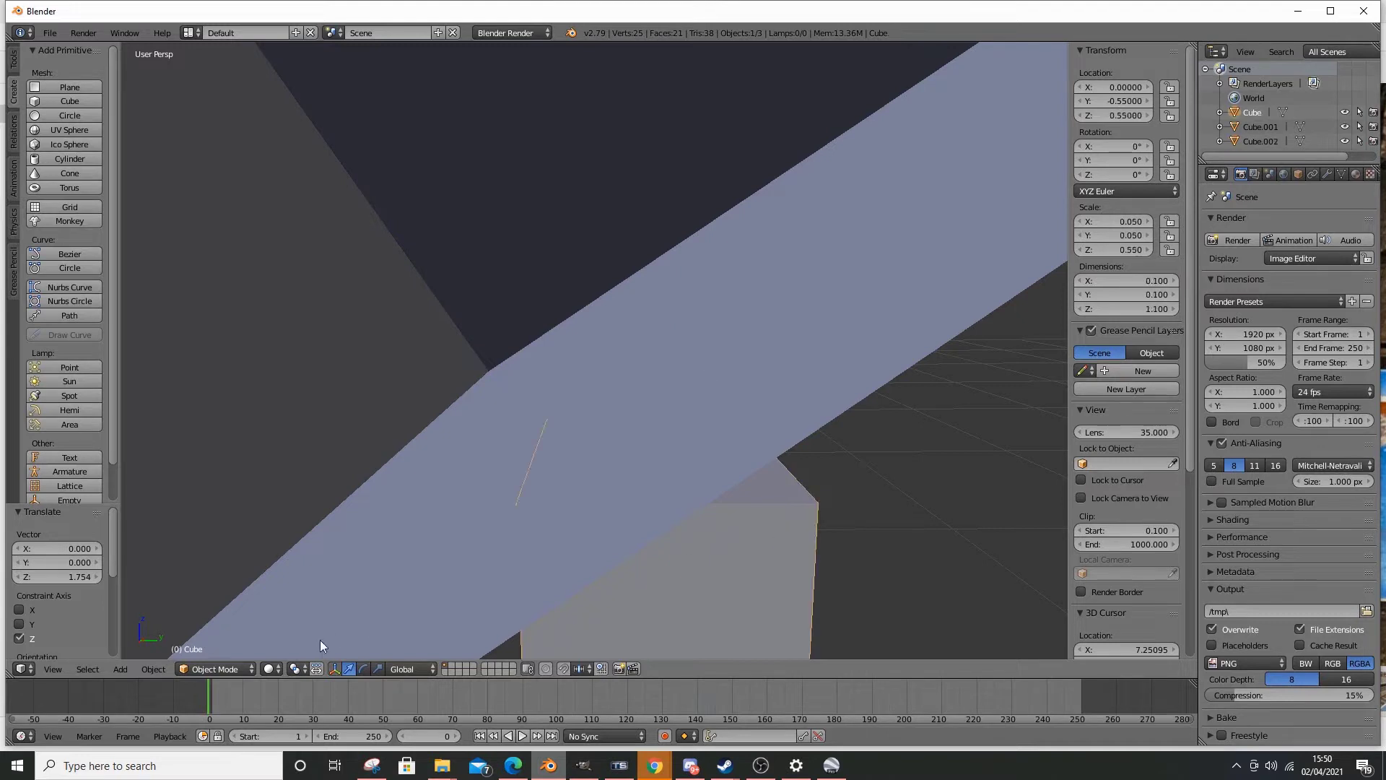
click(238, 670)
click(223, 636)
middle_drag(260, 565, 244, 555)
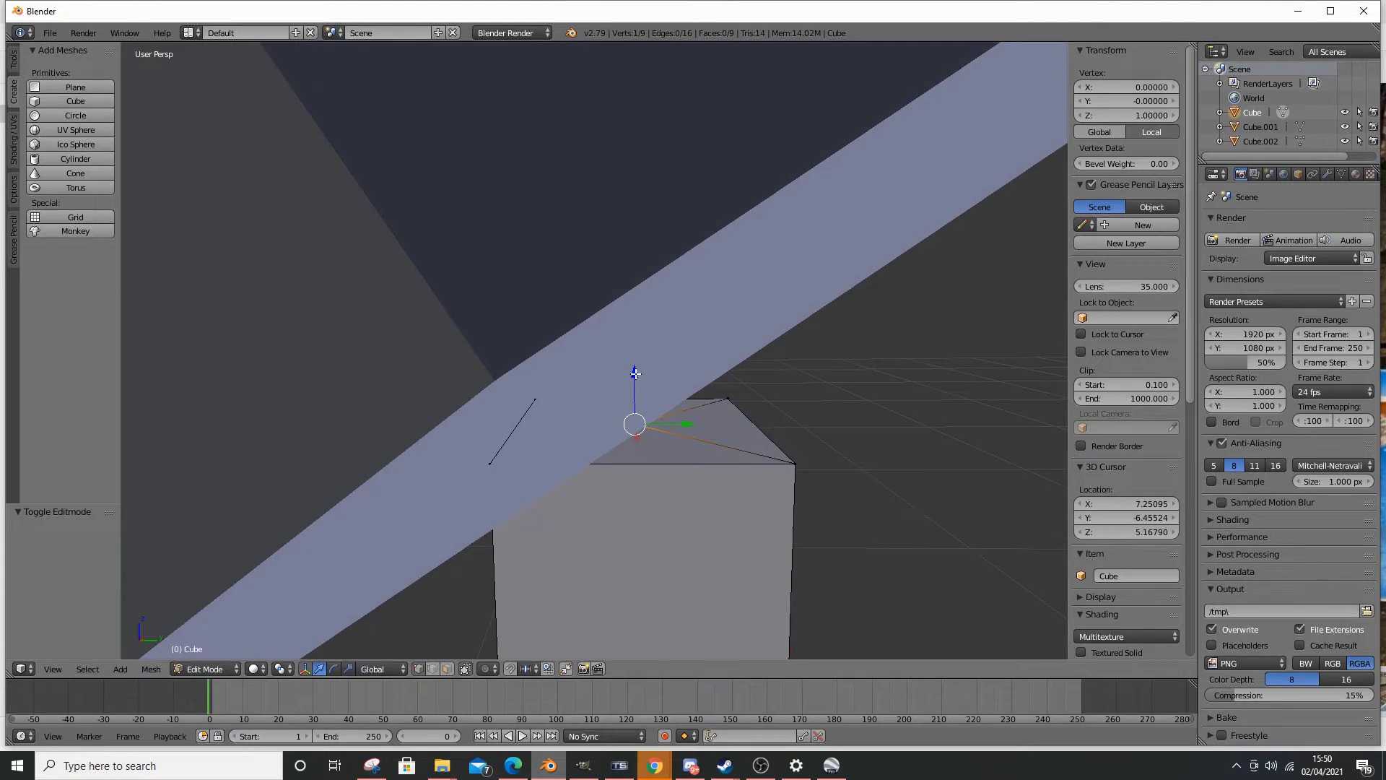
drag(635, 373, 643, 369)
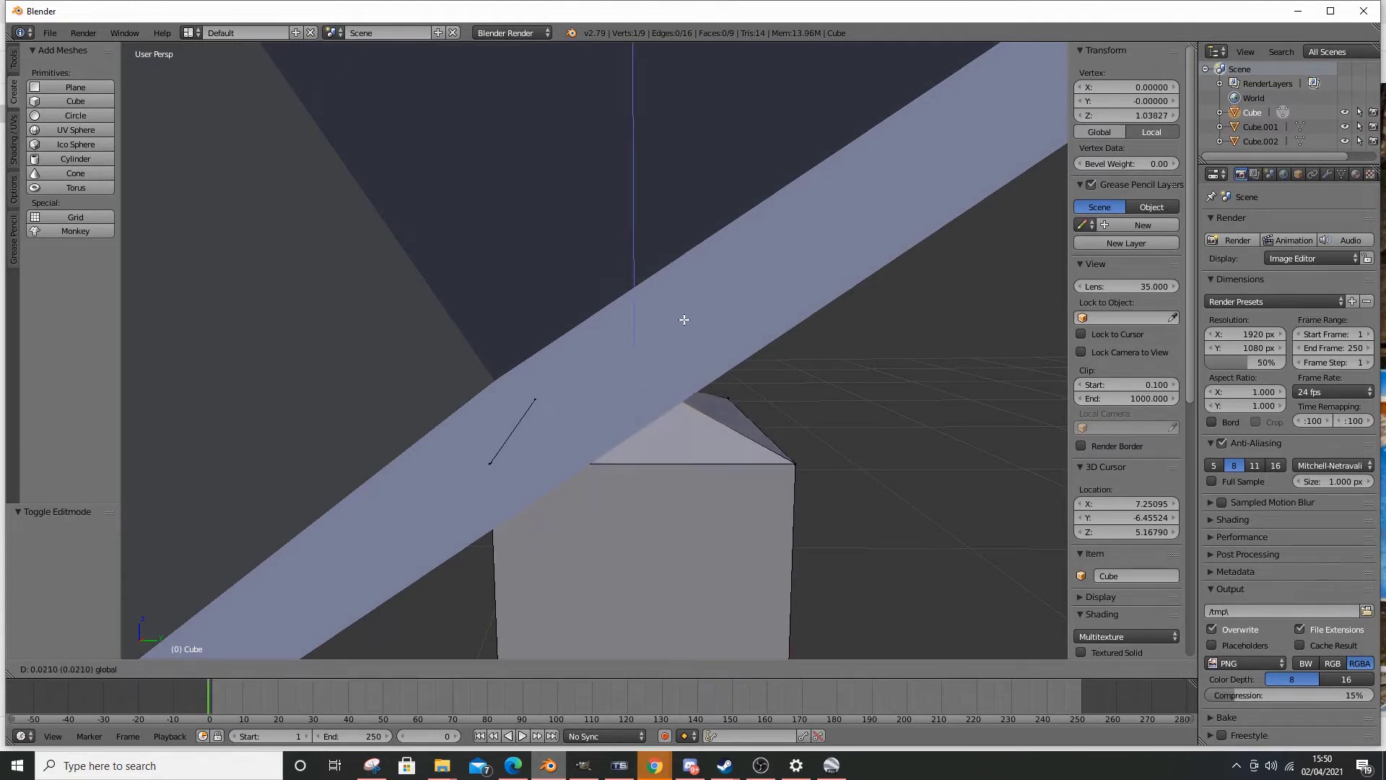
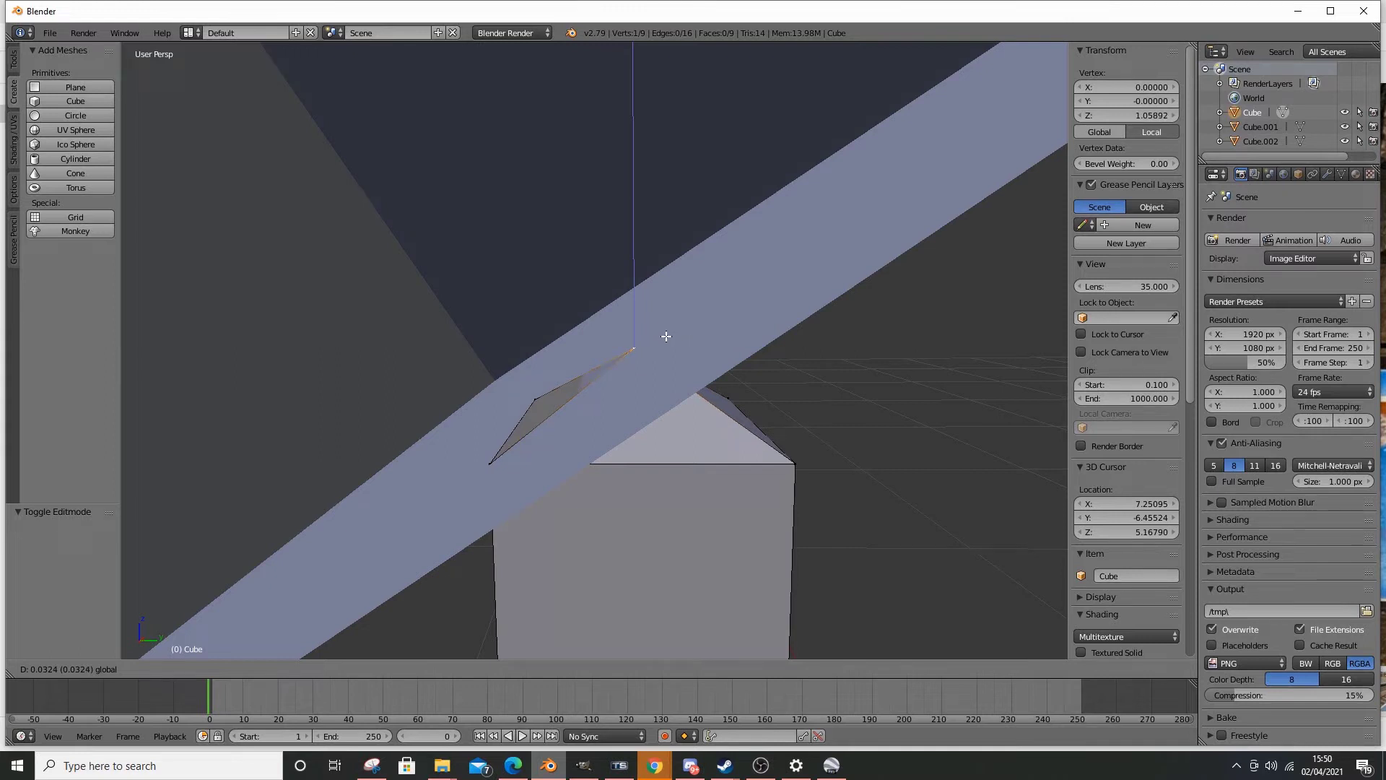
click(667, 336)
click(1126, 115)
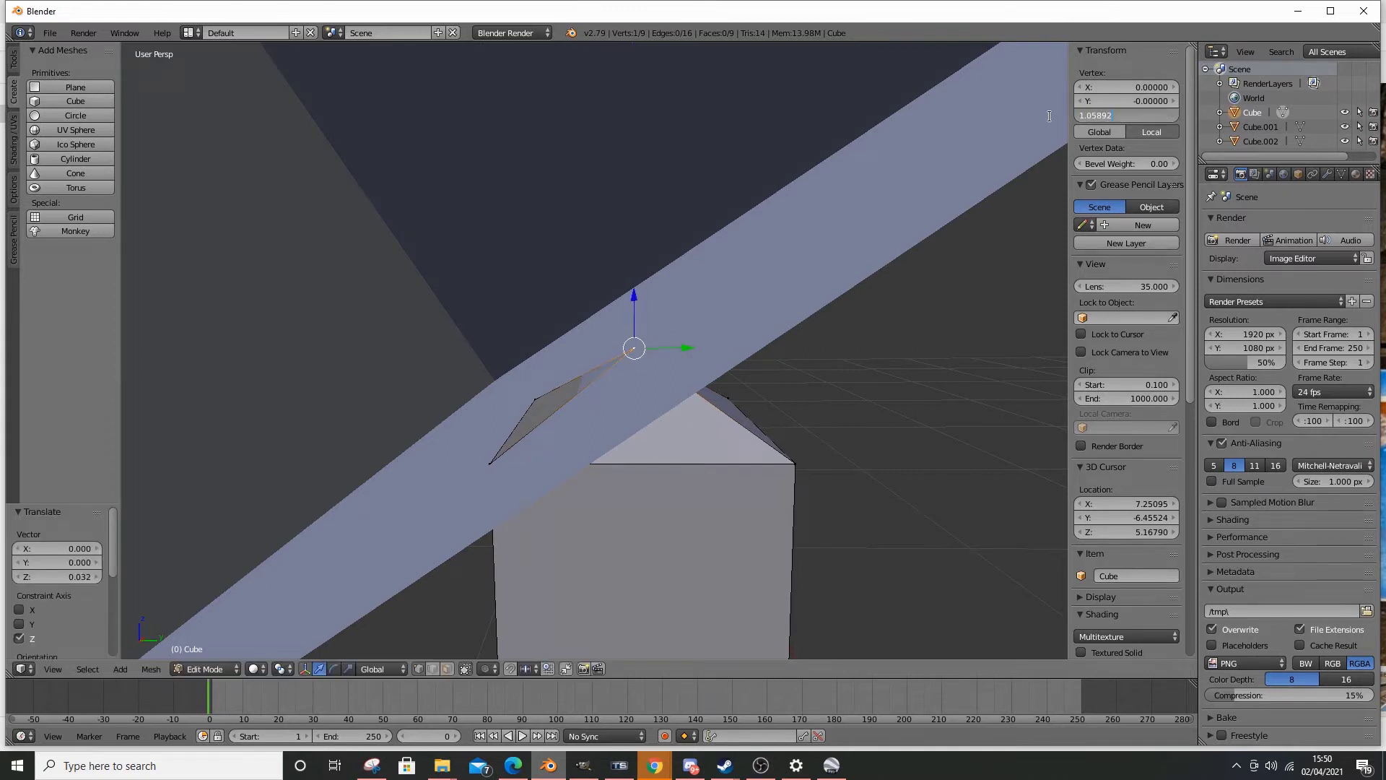
key(Return)
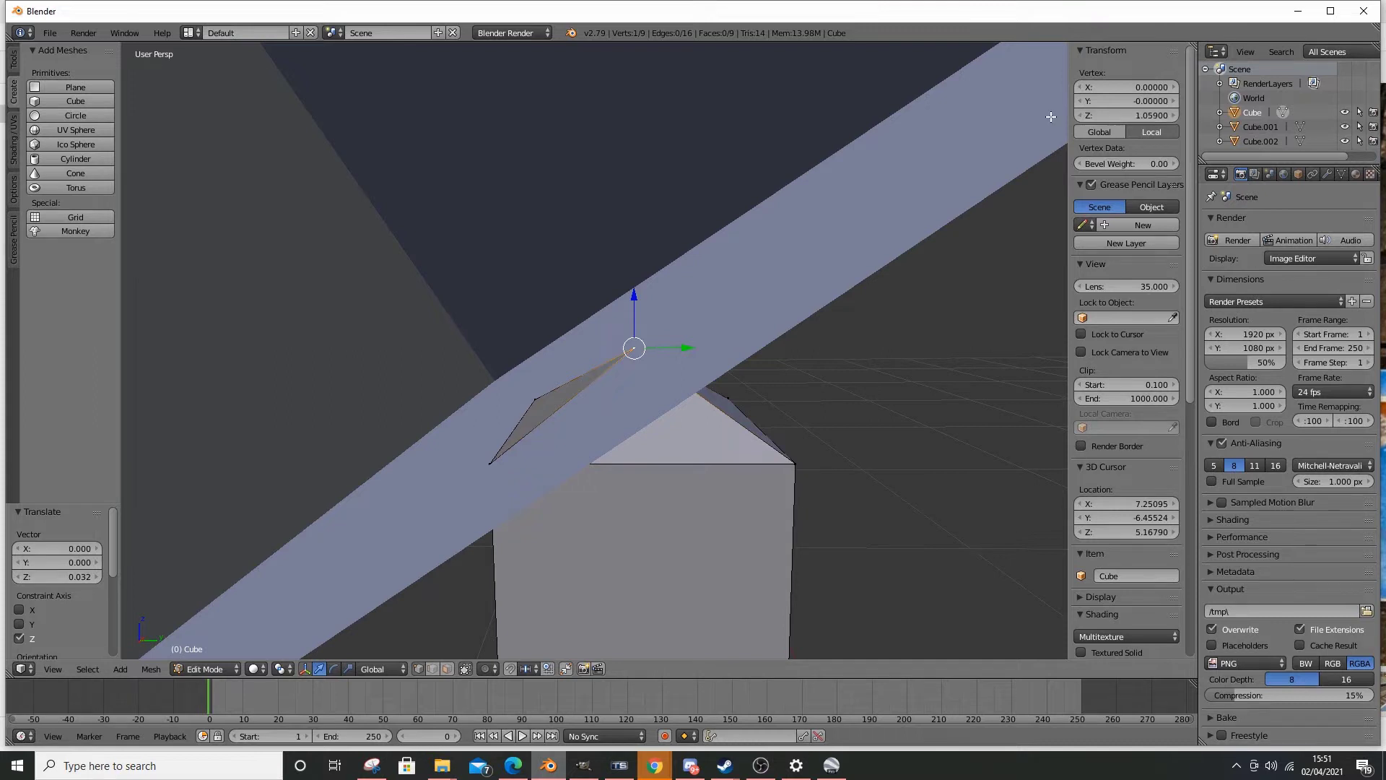
click(195, 651)
click(203, 669)
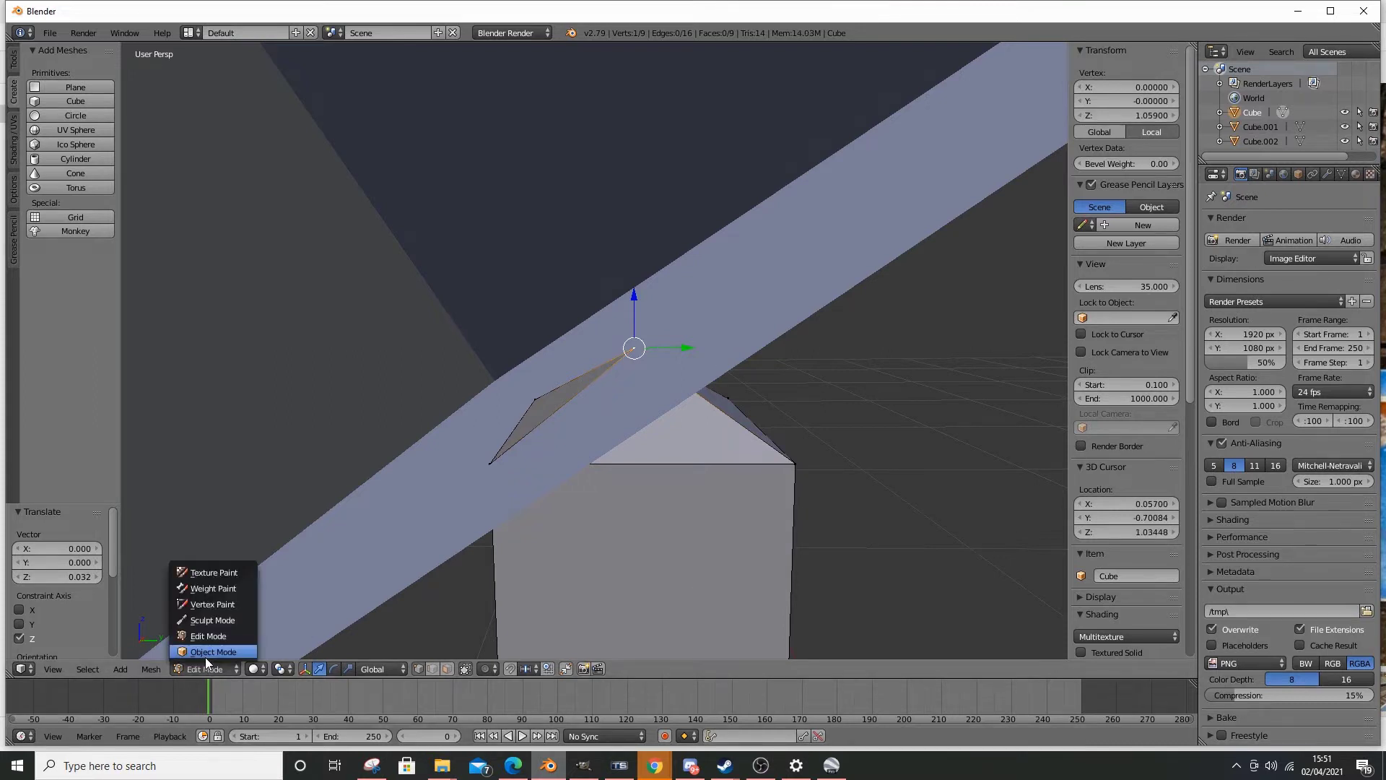
click(205, 656)
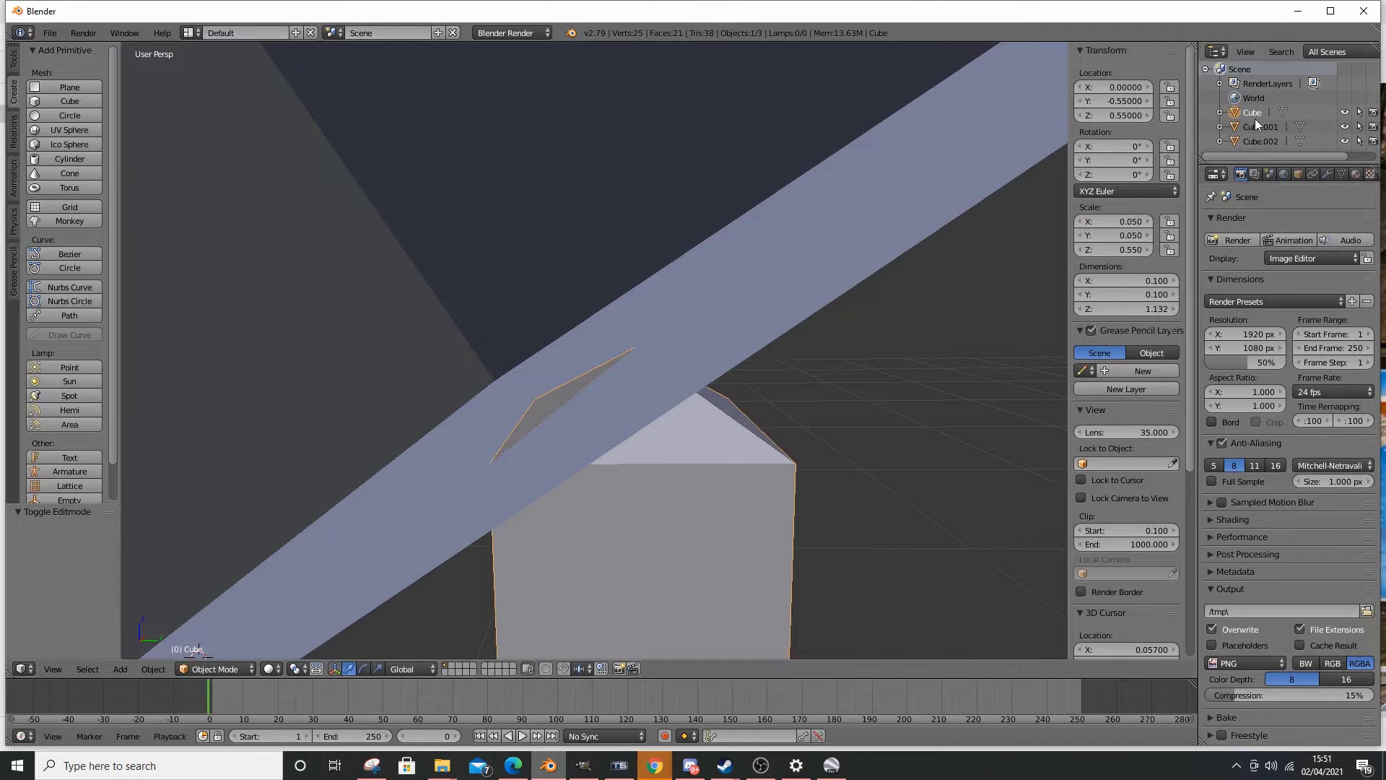
- Fine-tune the rotated guide cube's Z location to 2.32485 so its underside follows the post's pointed cap
right_click(918, 208)
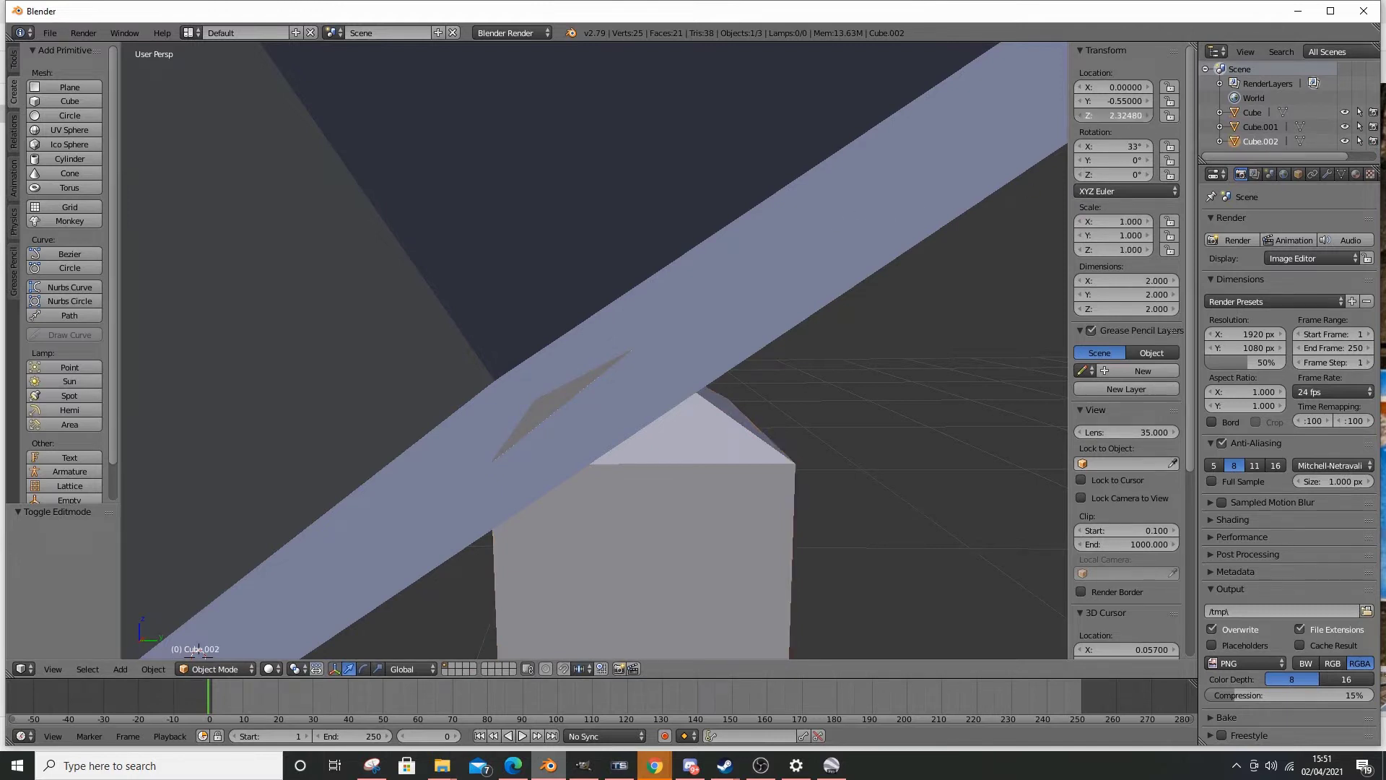
shift+drag(1114, 116, 1122, 119)
key(ctrl+z)
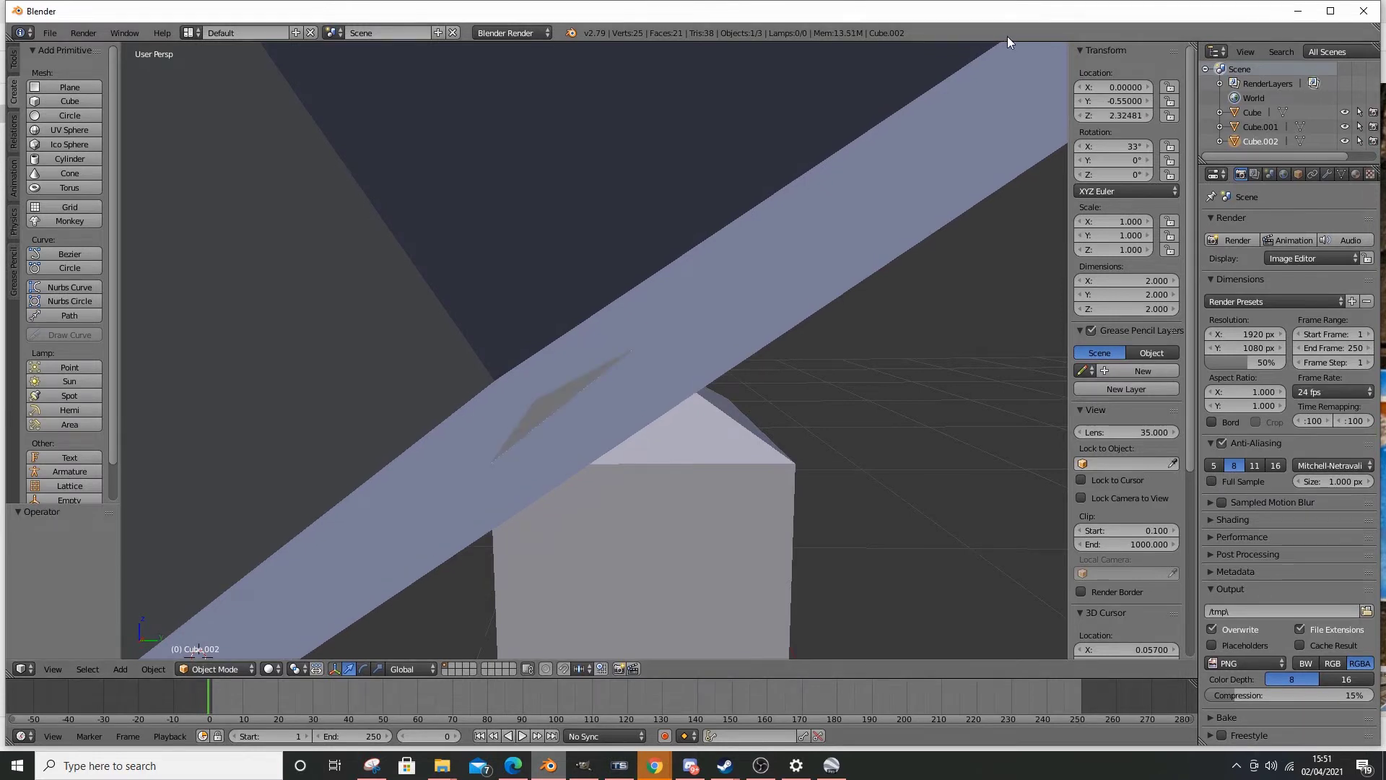
click(1134, 116)
key(BackSpace)
text(3)
key(Return)
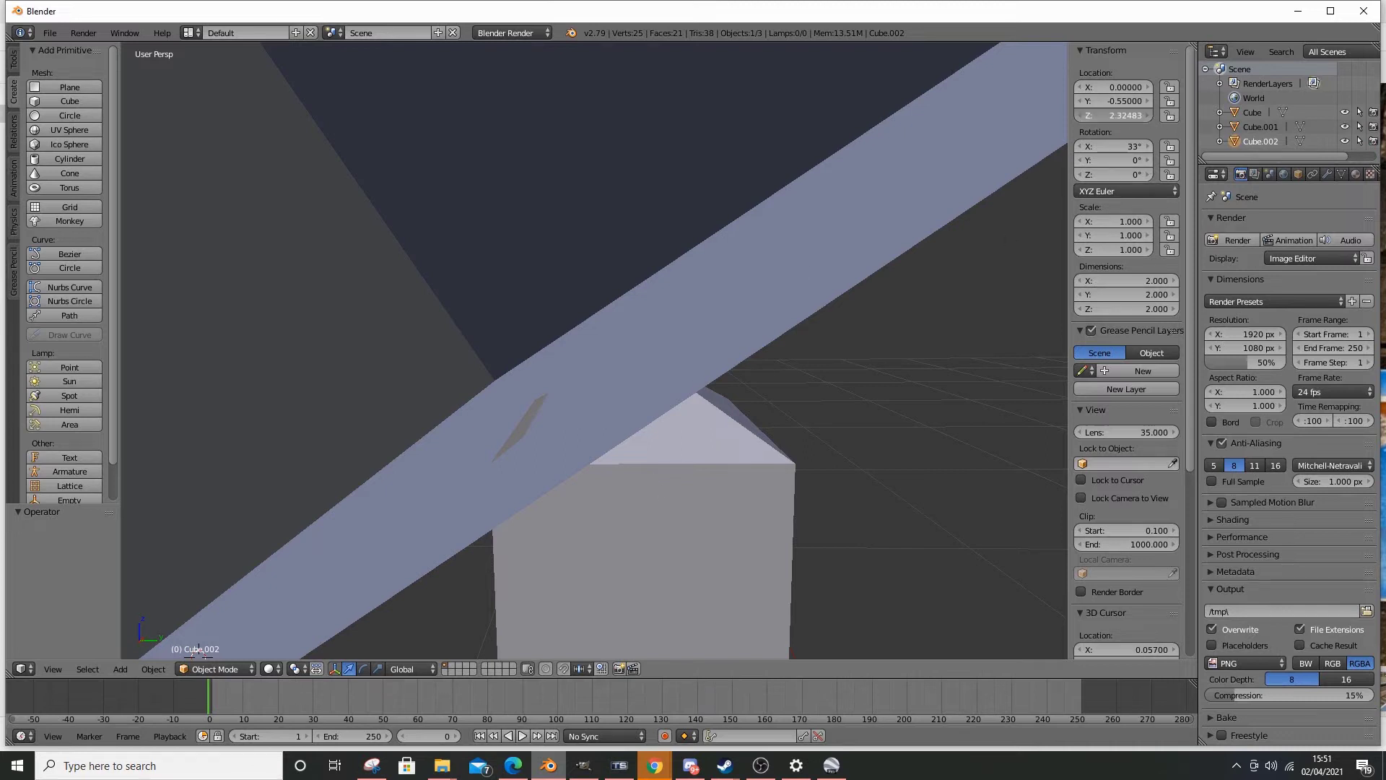
click(1115, 115)
text(2.32485)
key(Return)
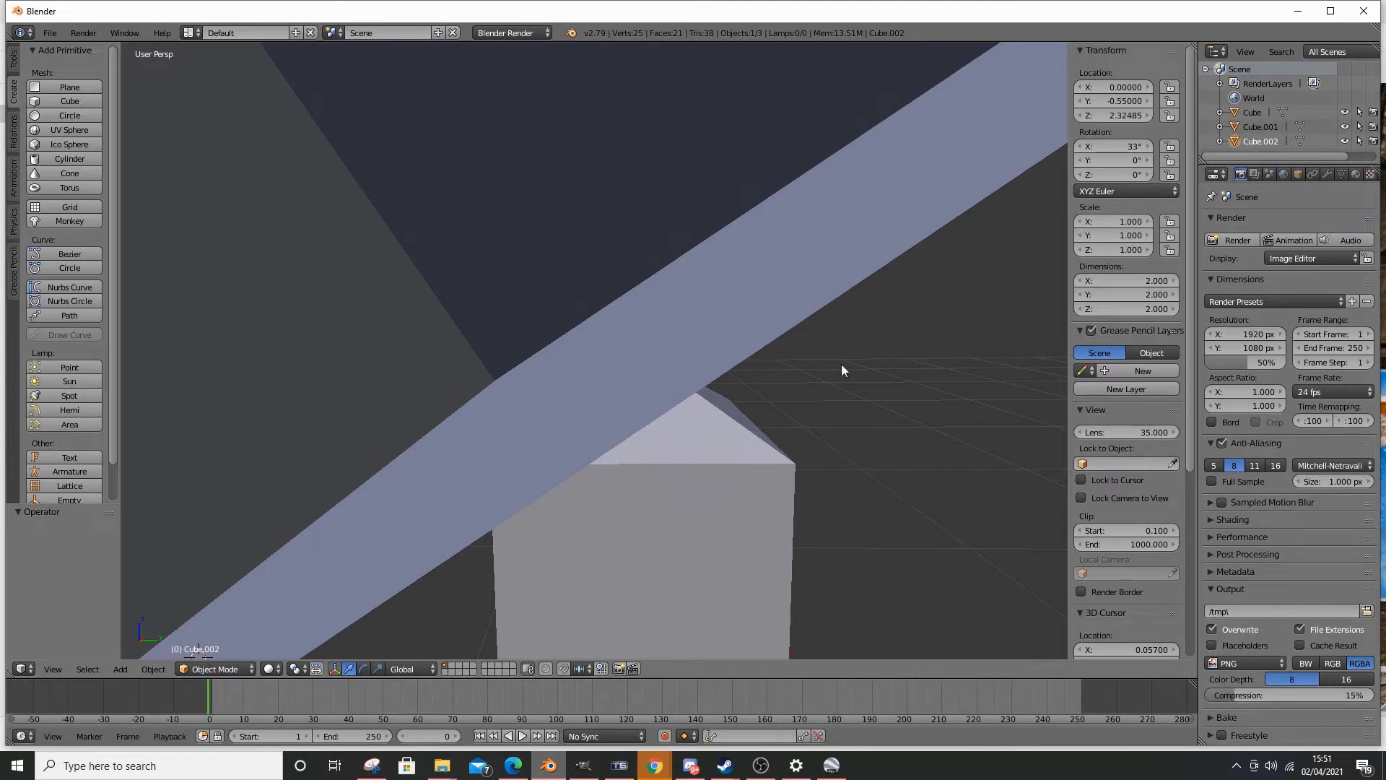
- In Edit Mode, fine-tune the centre top vertex of the post's pointed cap to a local Z of 1.05905 and return to Object Mode
right_click(714, 486)
click(220, 668)
click(217, 635)
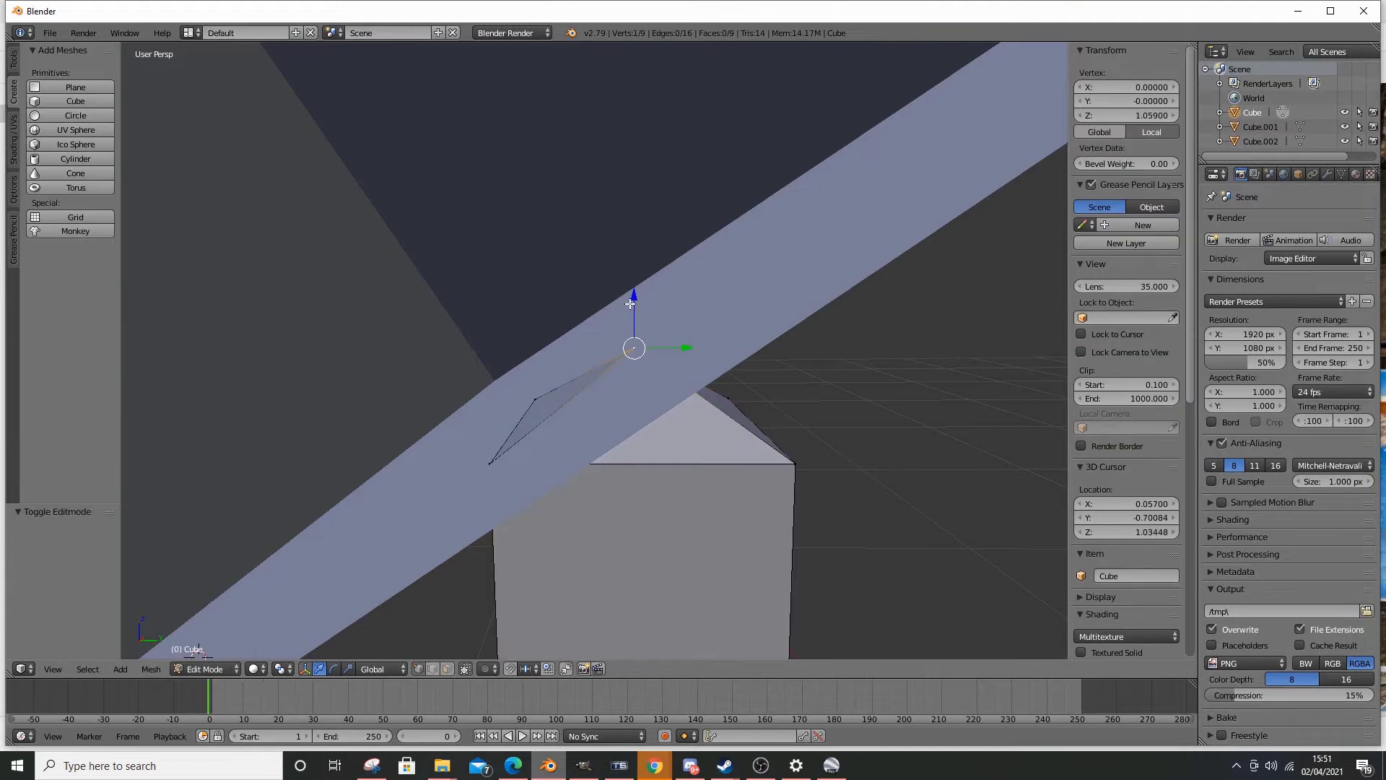
click(1126, 115)
text(1.0595)
key(Return)
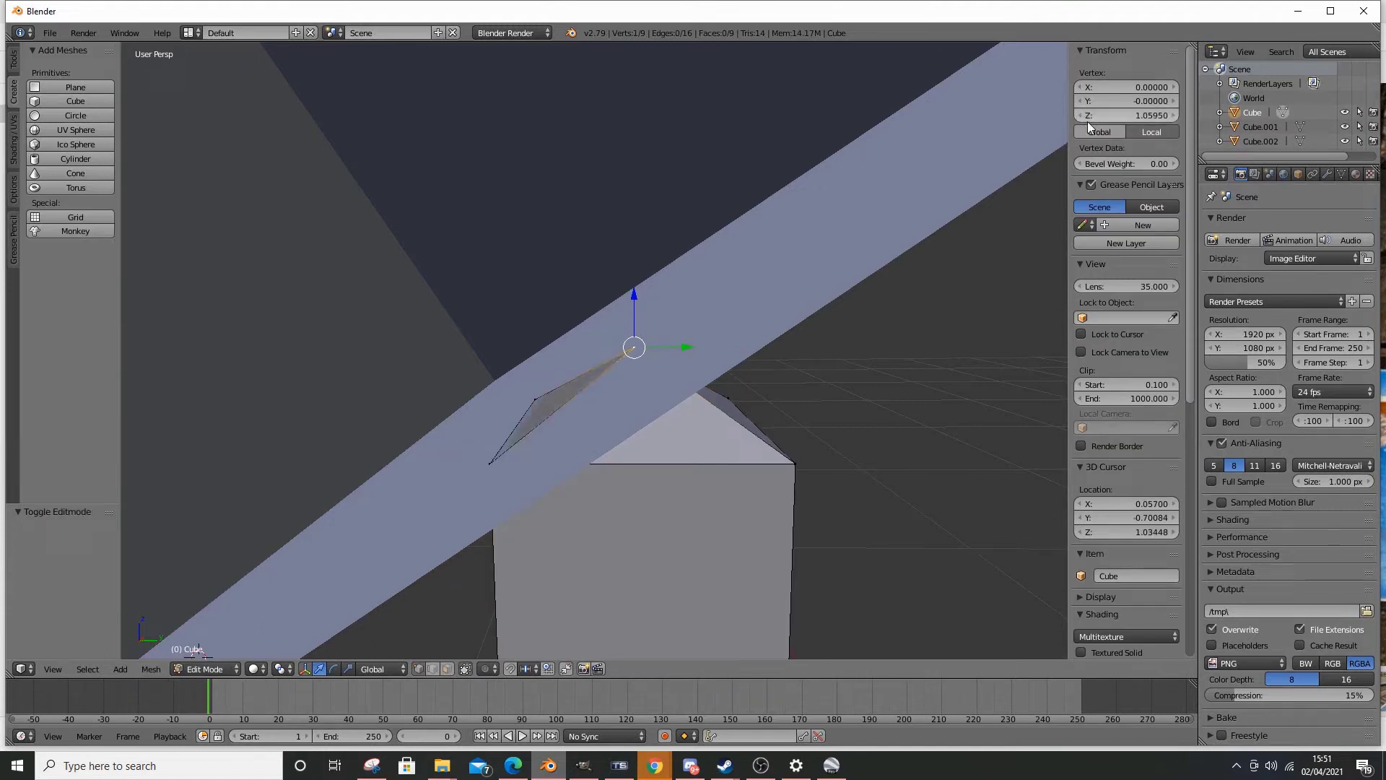
click(1153, 116)
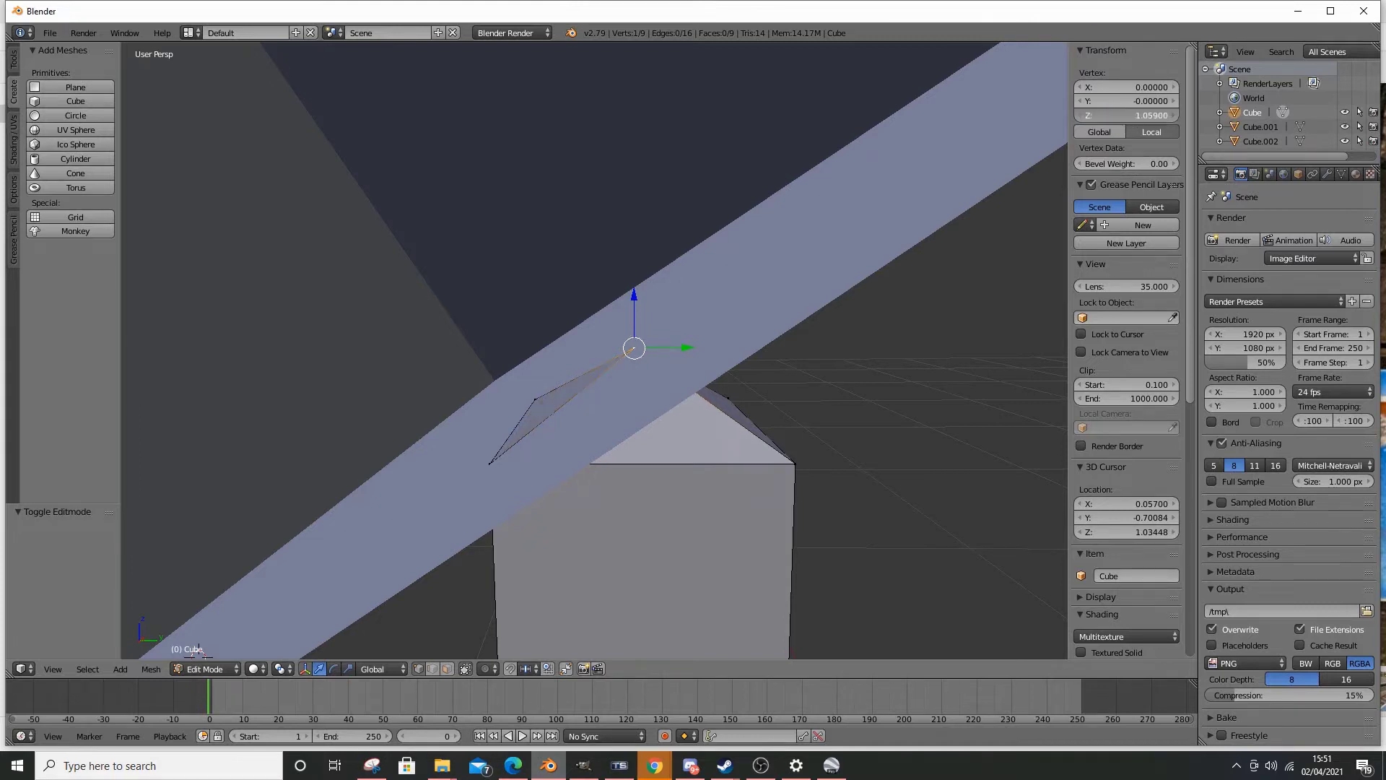
key(BackSpace)
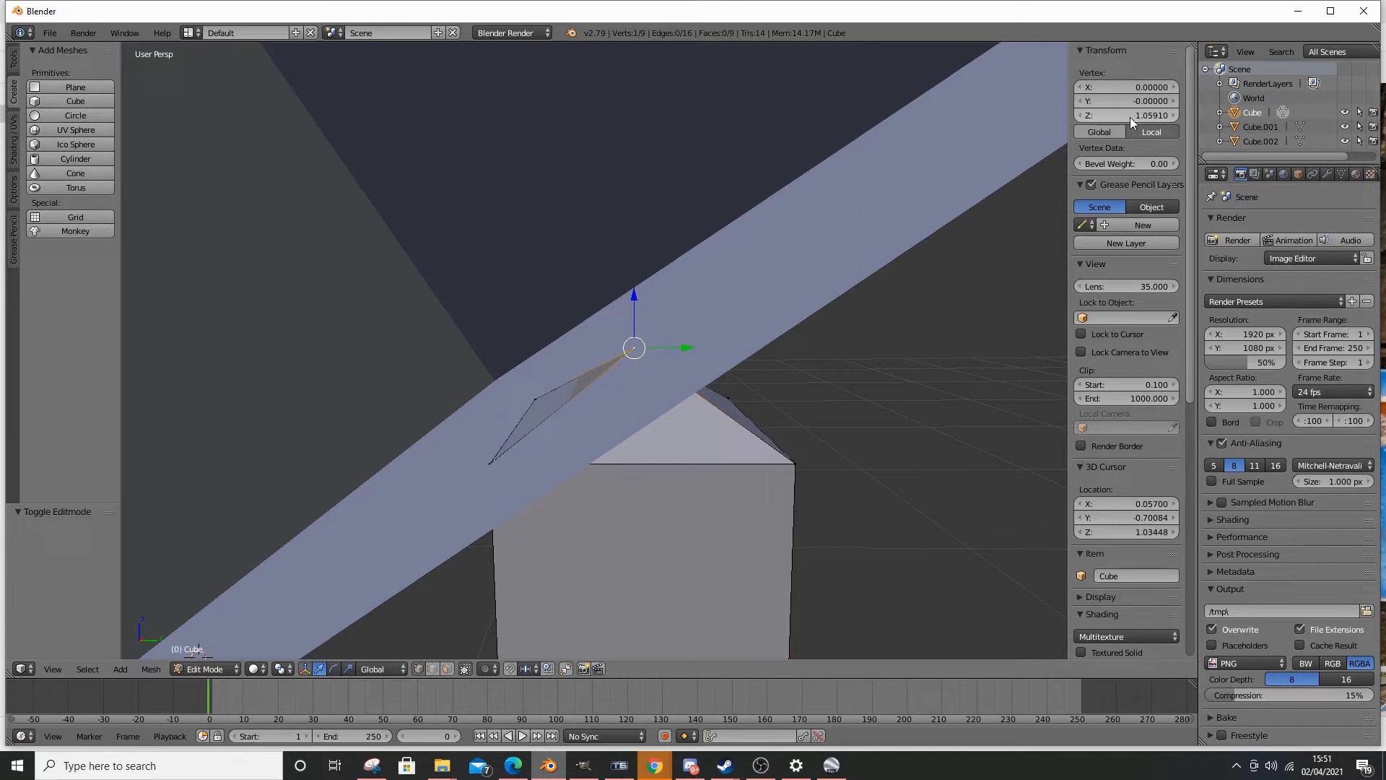
text(1.05)
key(Return)
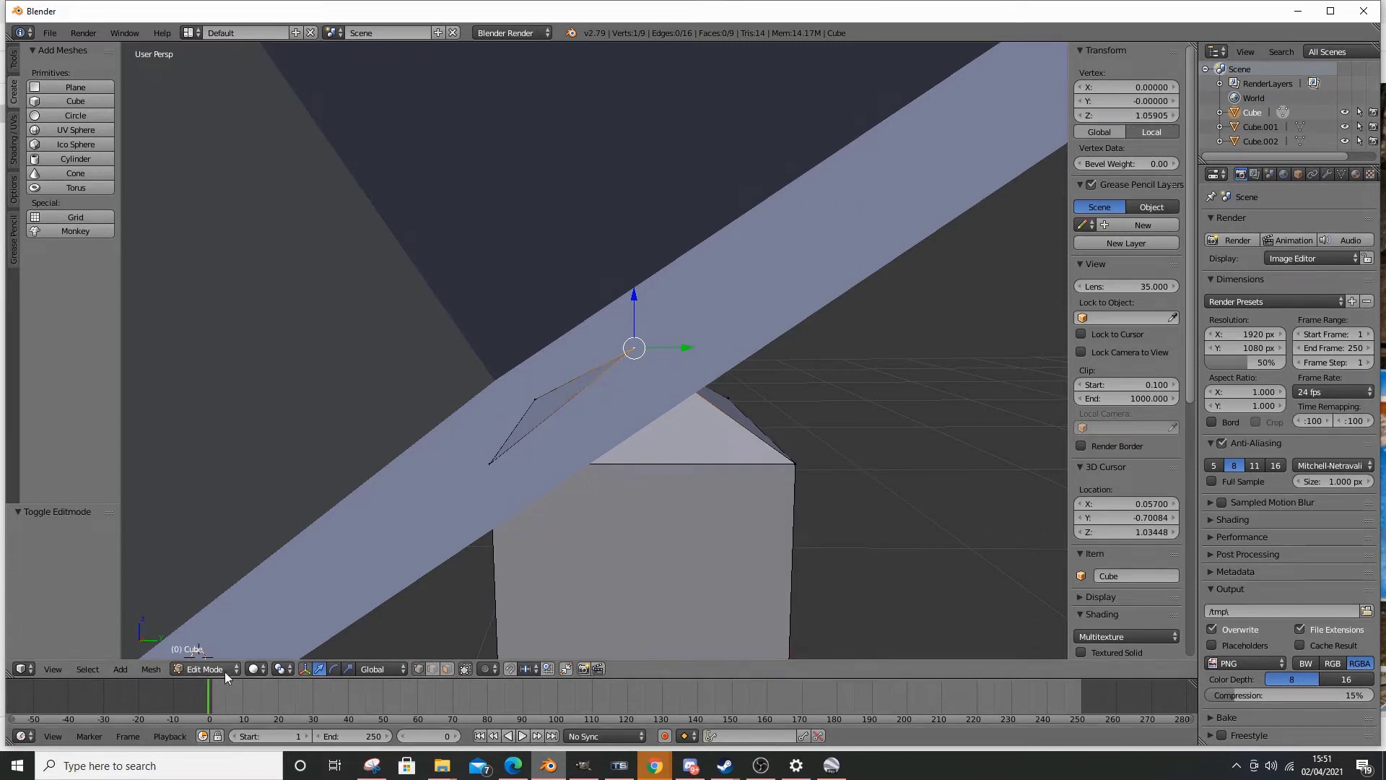
click(224, 670)
click(221, 659)
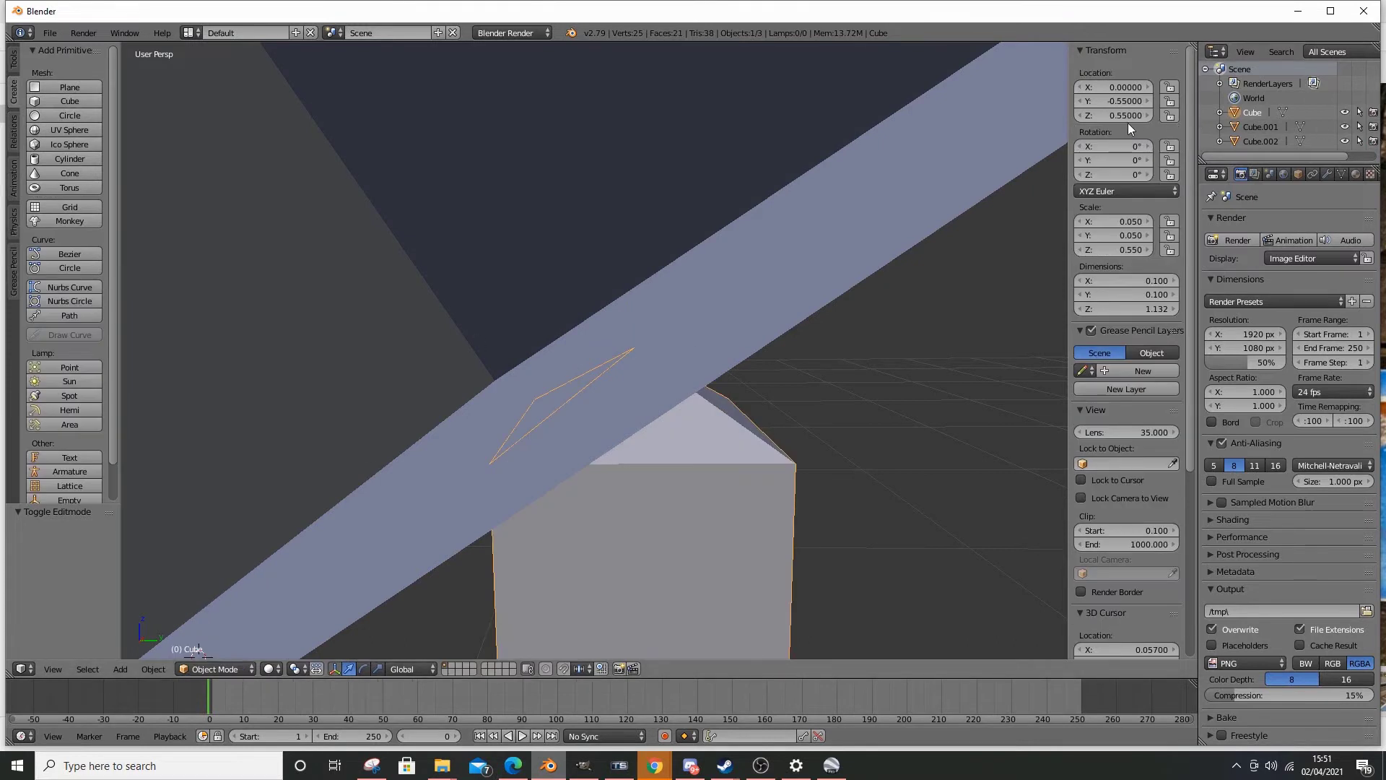
- Delete the rotated guide cube above the posts
middle_drag(450, 231, 624, 332)
right_click(624, 332)
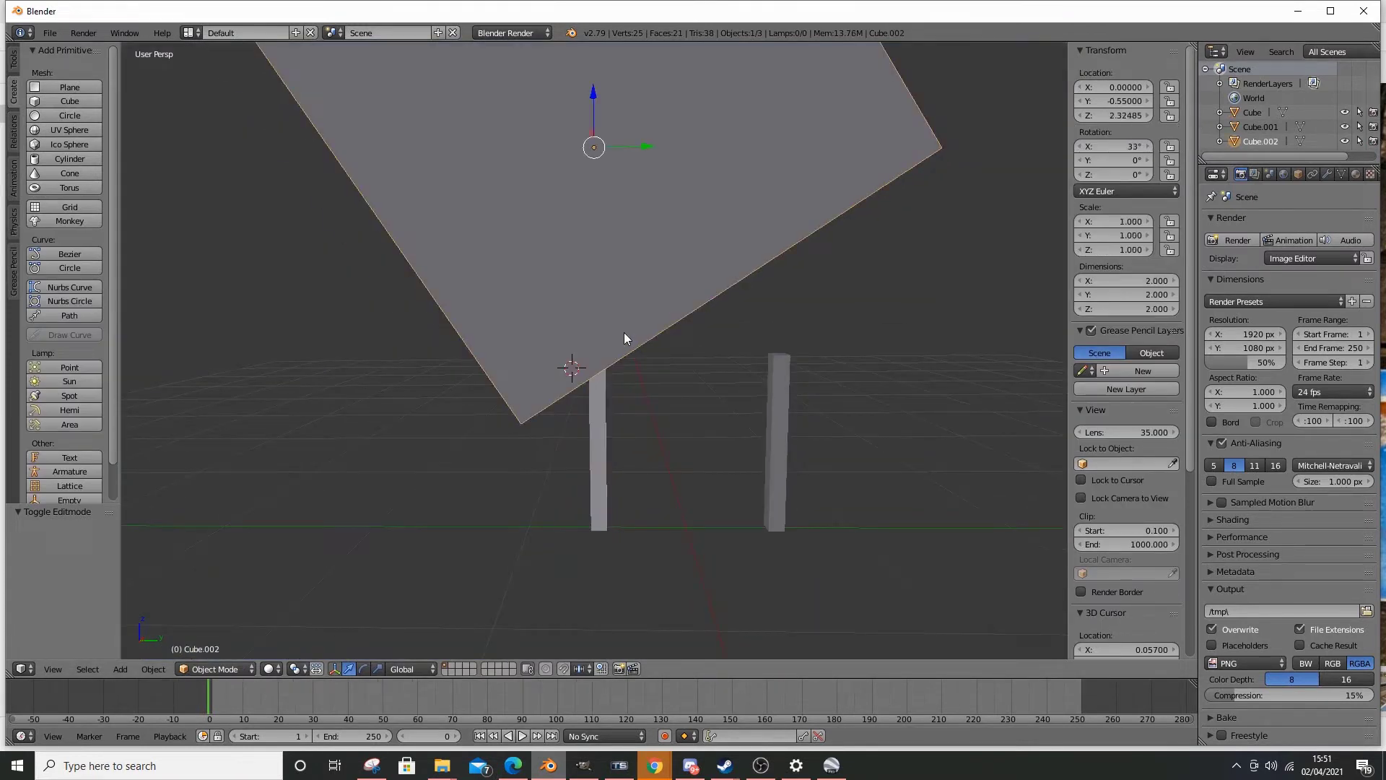
key(Delete)
scroll(624, 332, up, 5)
scroll(693, 357, down, 5)
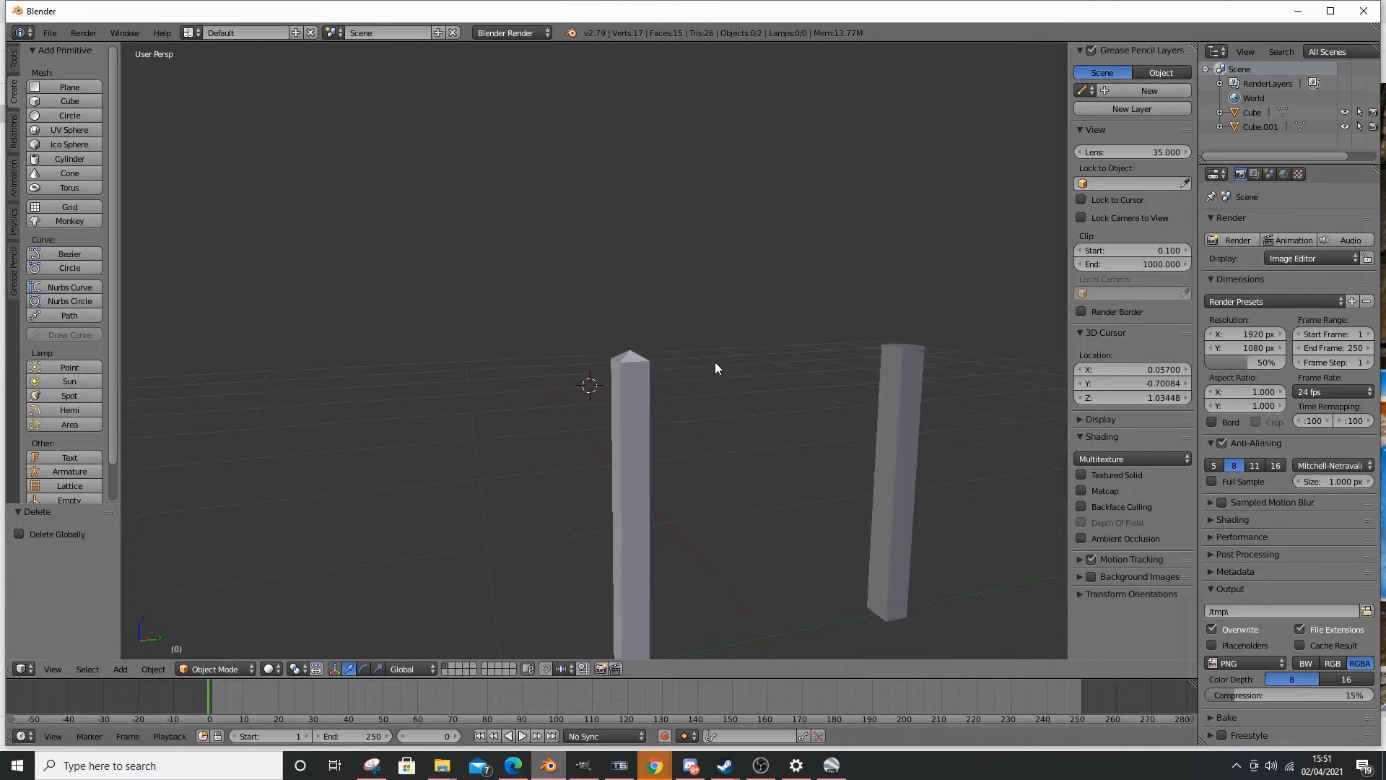
- Delete the flat-topped post, keeping only the post with the pointed cap
middle_drag(715, 365, 779, 365)
right_click(780, 364)
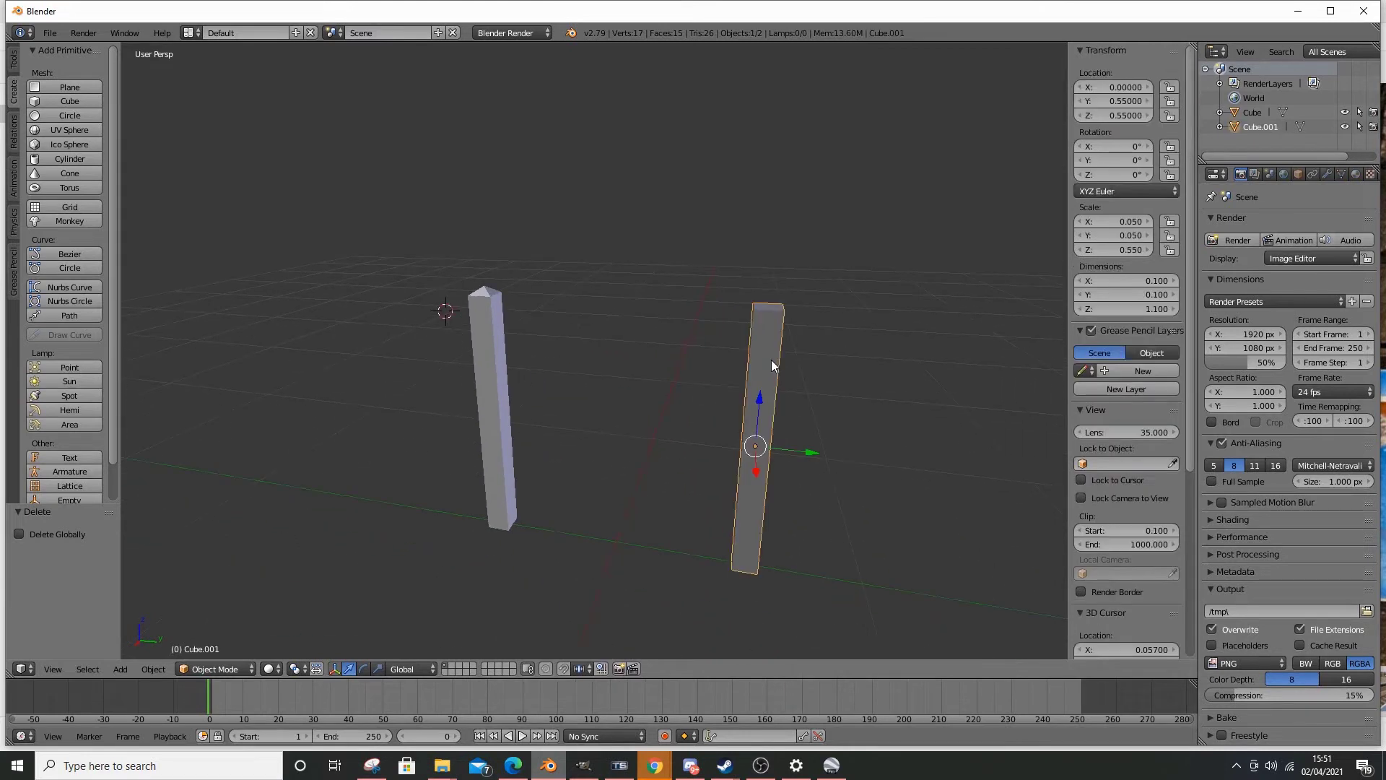
key(x)
click(771, 359)
- Duplicate the pointed post in place and set the copy's Y location to 0.55
right_click(479, 344)
key(ctrl+c)
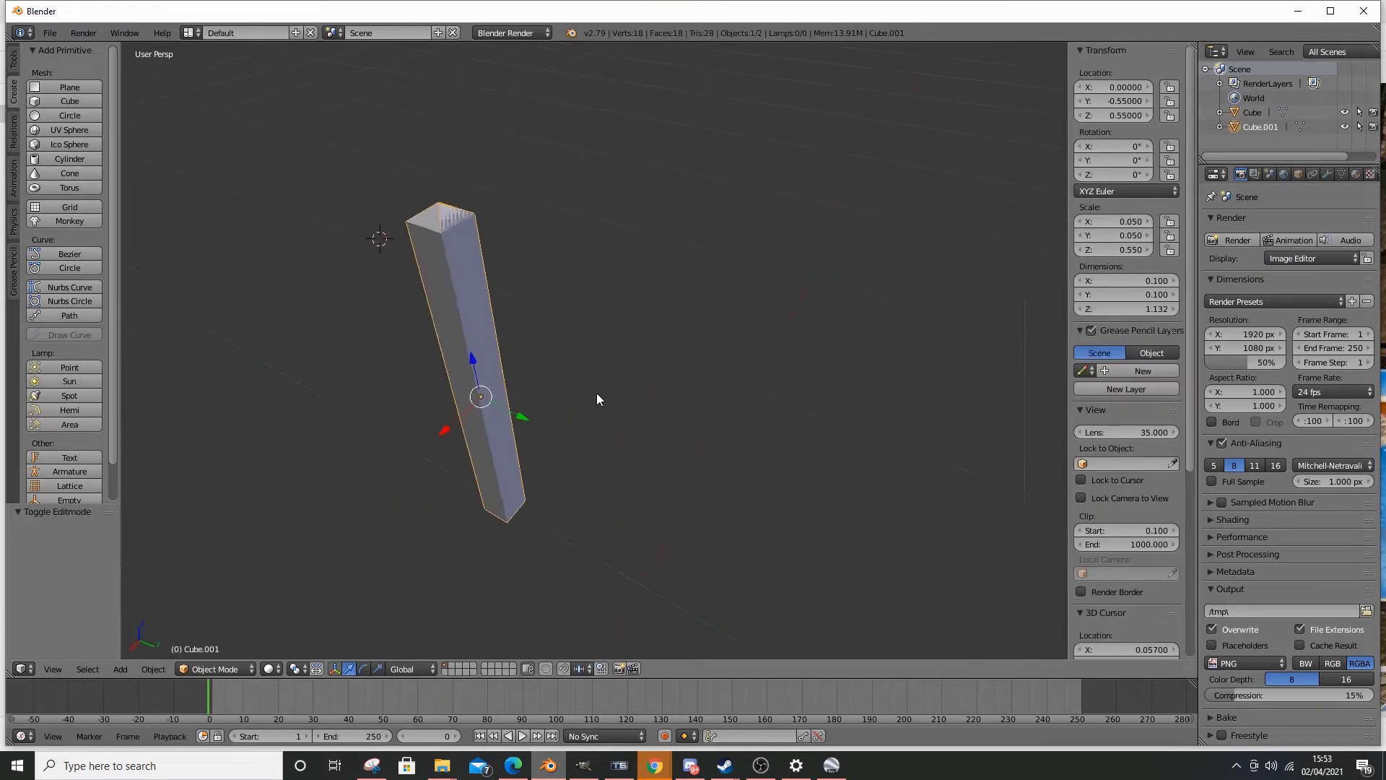
scroll(597, 393, up, 1)
shift+middle_drag(596, 393, 699, 449)
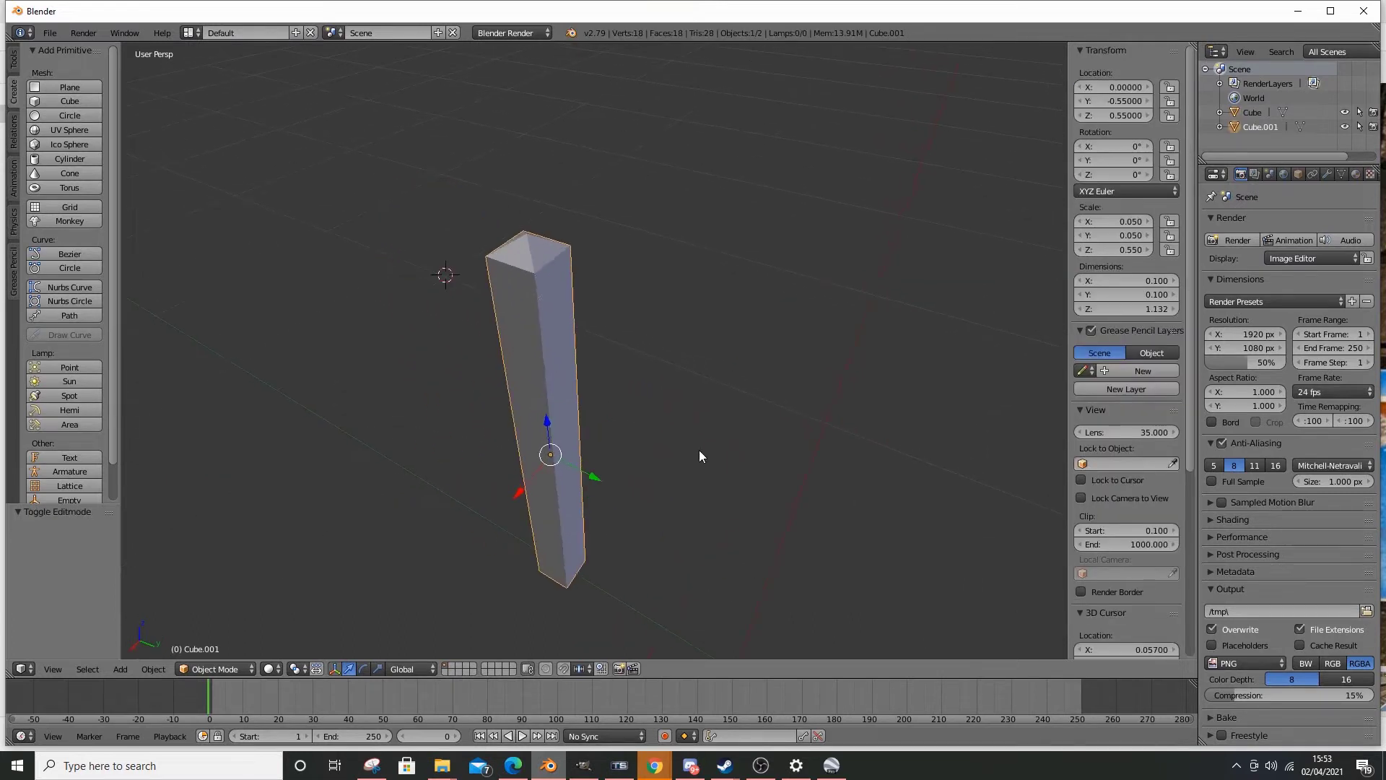
scroll(863, 340, down, 3)
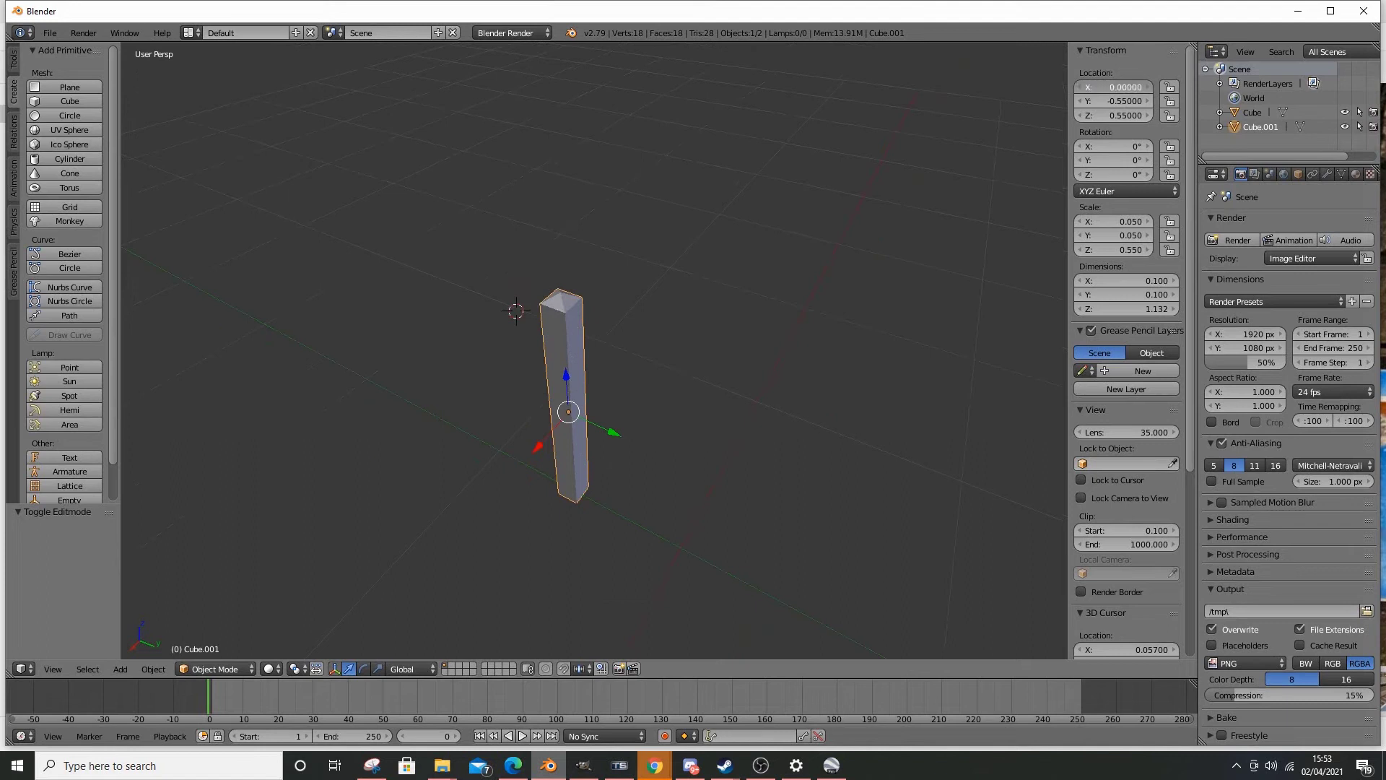
click(1085, 105)
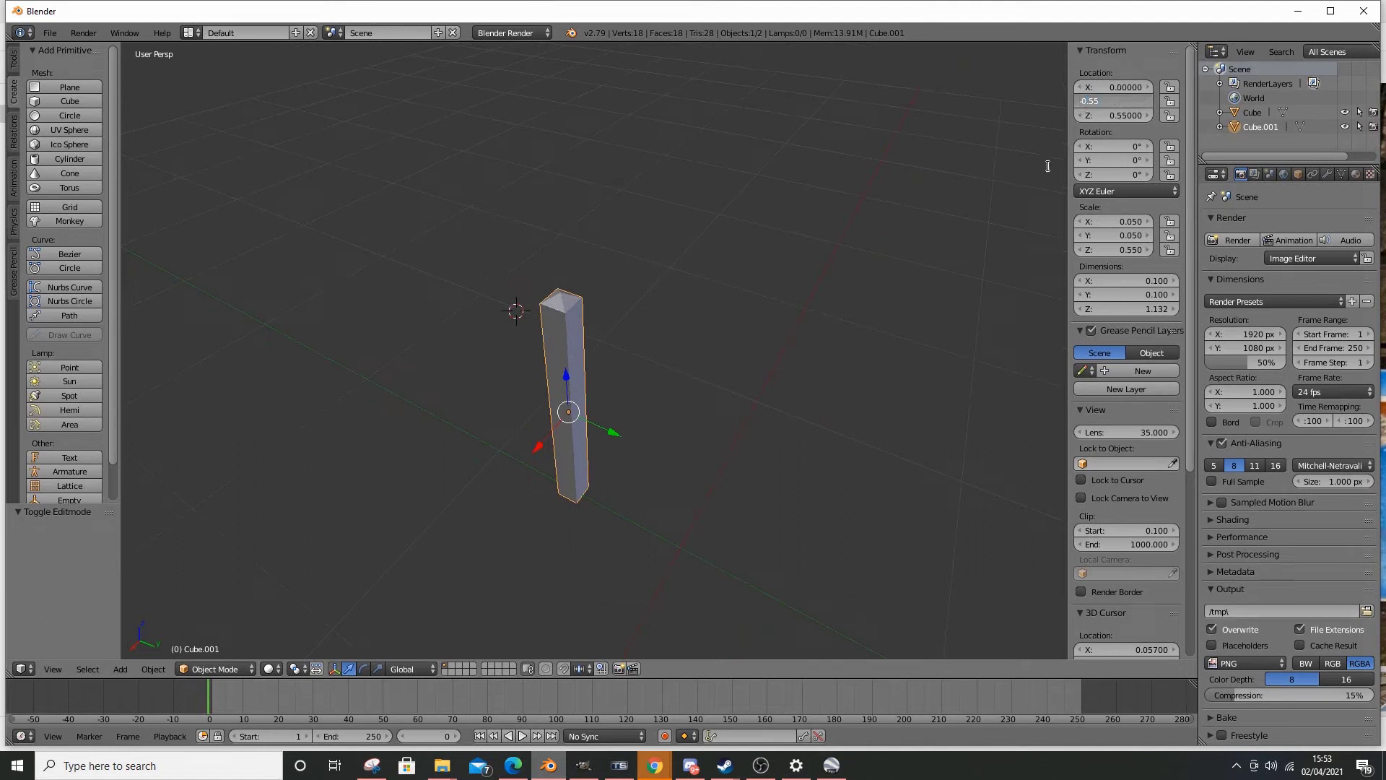
key(Return)
middle_drag(484, 579, 532, 501)
middle_drag(281, 539, 362, 511)
scroll(361, 511, down, 2)
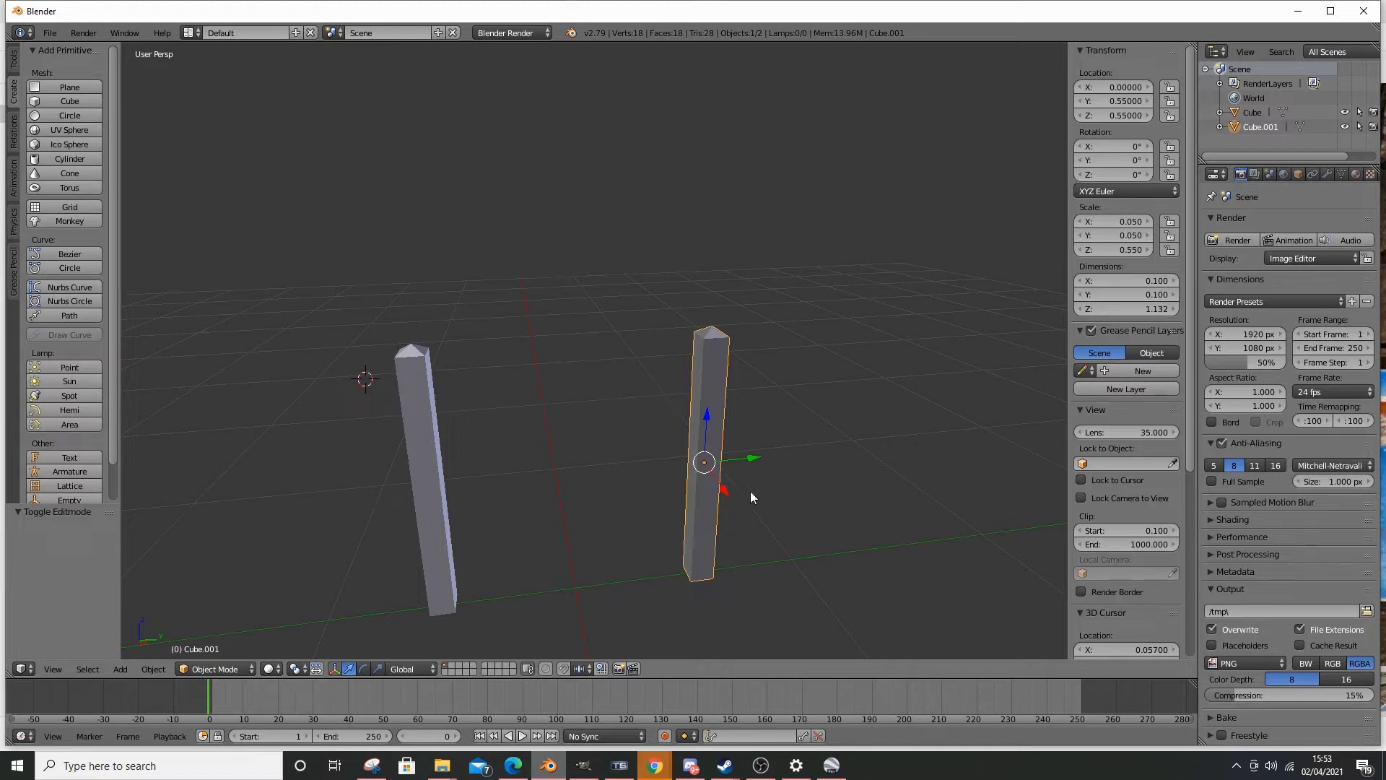
middle_drag(751, 491, 737, 405)
scroll(752, 403, up, 3)
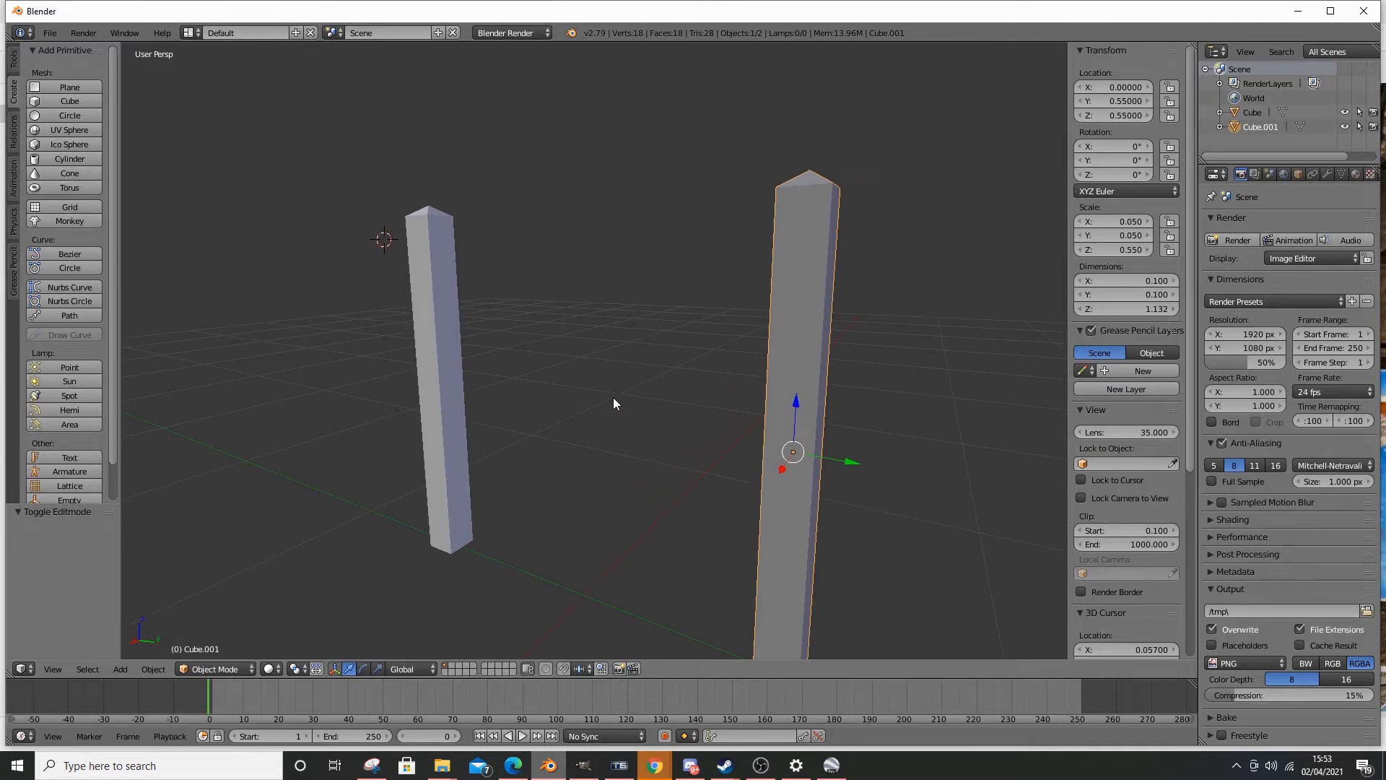
middle_drag(613, 397, 693, 400)
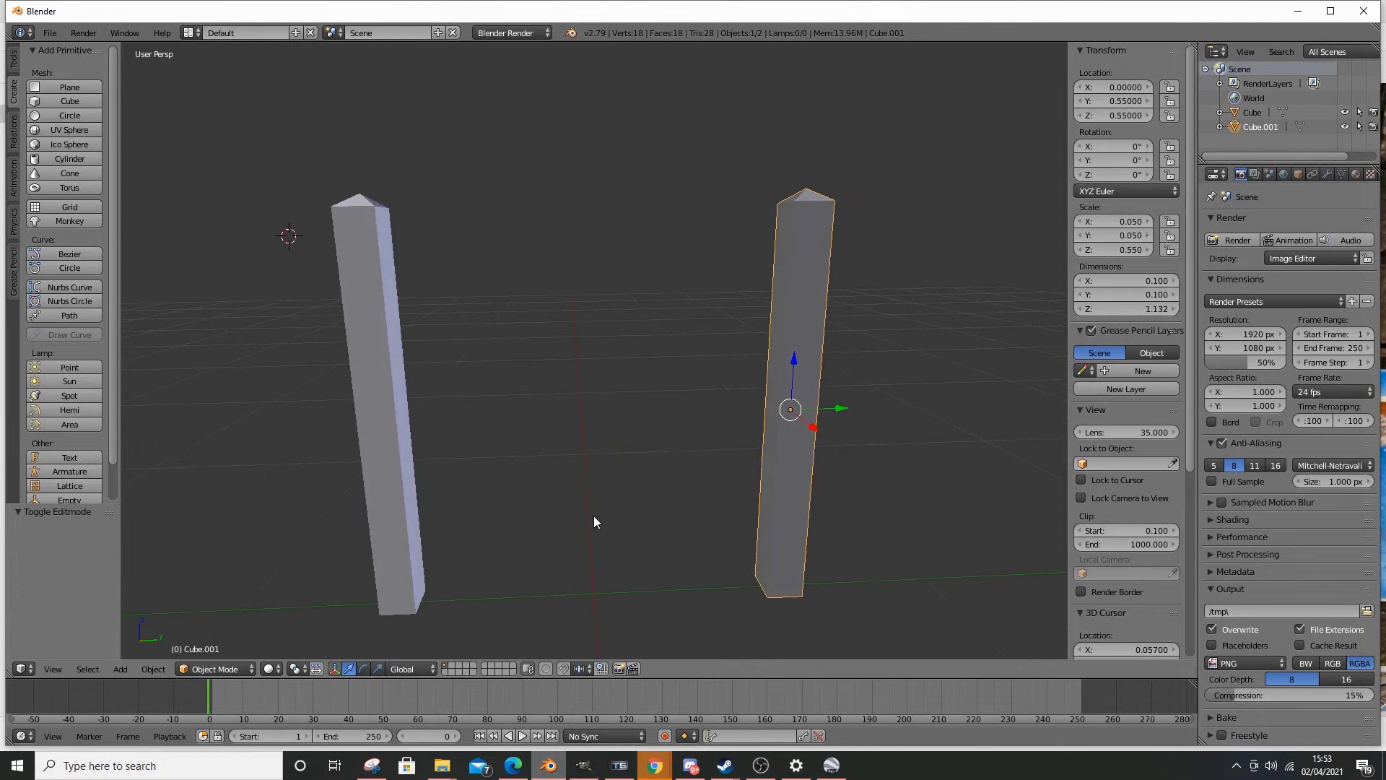
- Check the street sign photo in the browser, return to Blender and add a cube at the world origin for the board
mouse_move(513, 765)
click(514, 686)
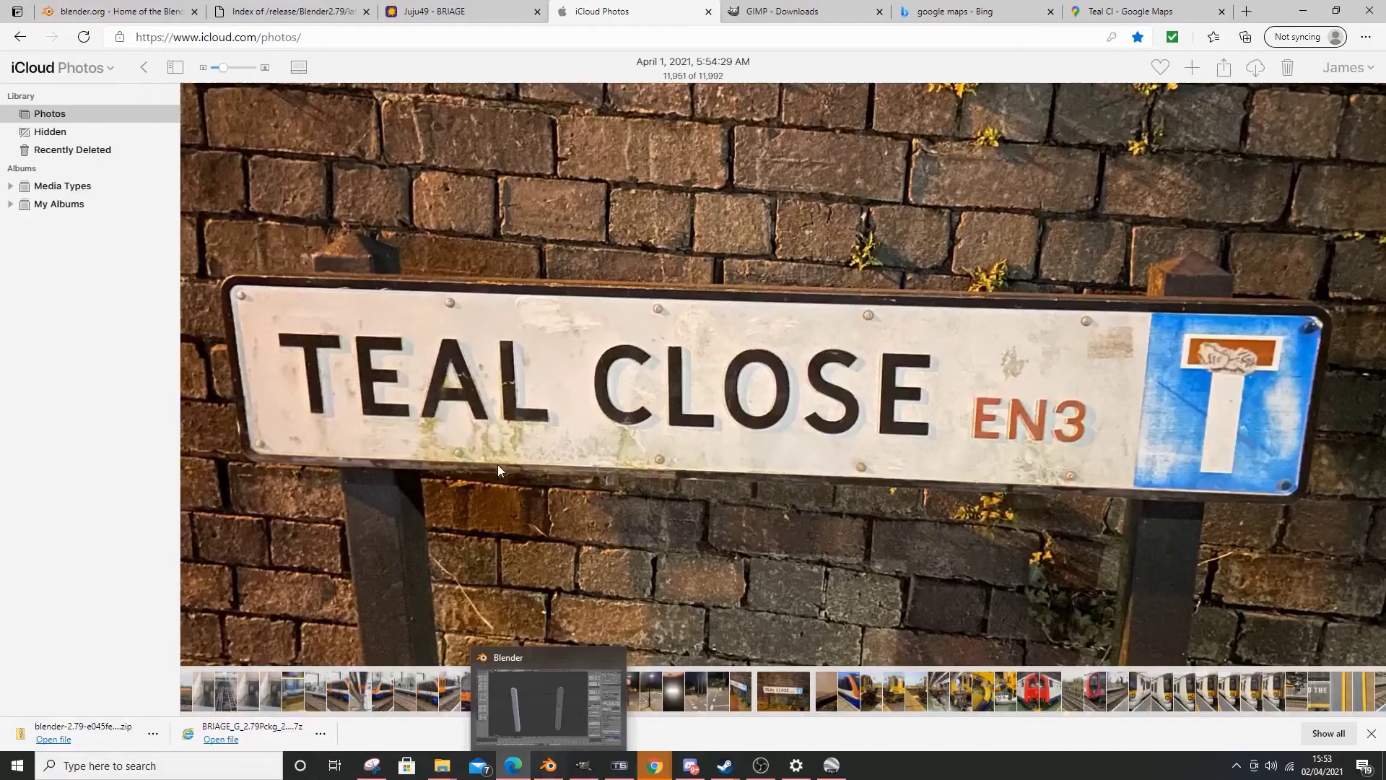
click(548, 765)
key(BackSpace)
middle_drag(722, 405, 574, 437)
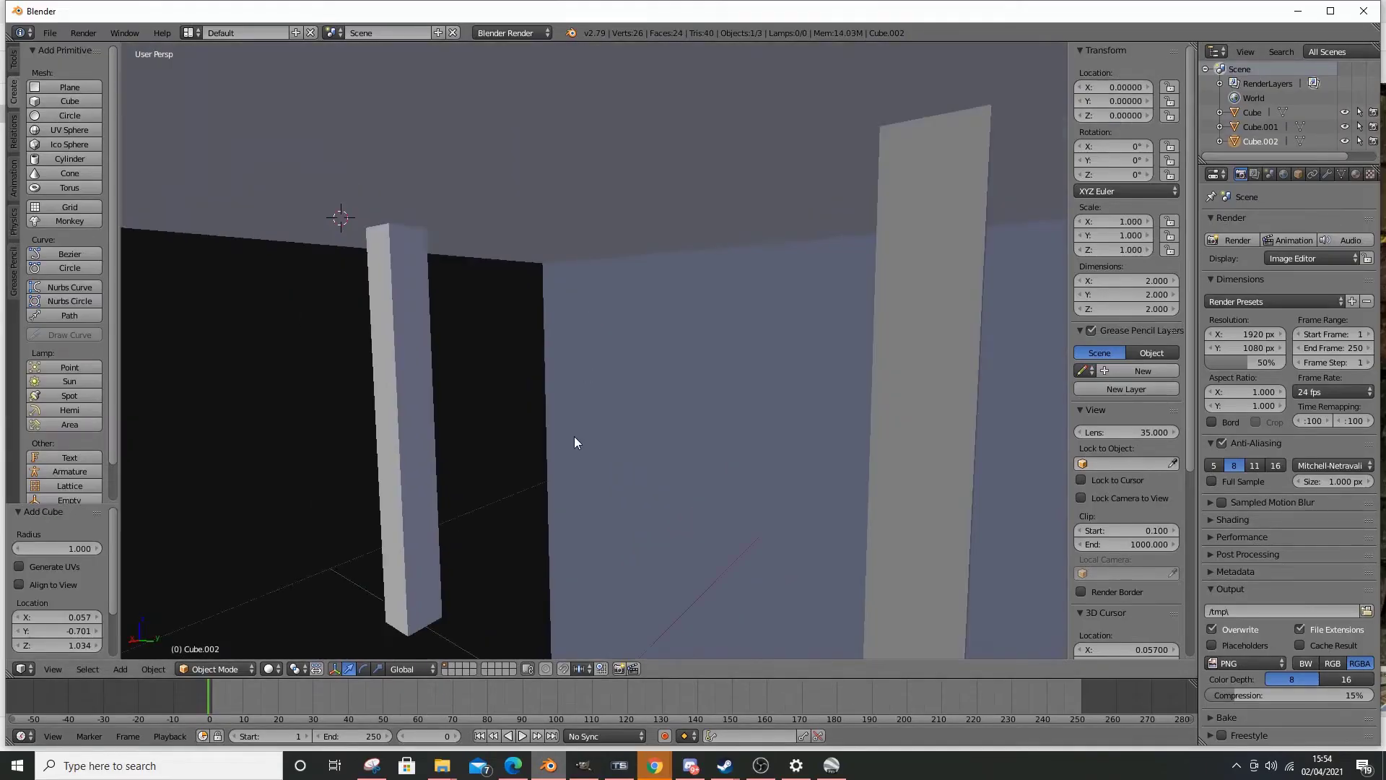
- Raise the new cube along Z, set its Z dimension to 0.2 and its Z location to 1
key(g)
key(z)
click(617, 144)
click(1125, 308)
text(0.2)
key(Return)
middle_drag(722, 289, 704, 368)
click(512, 765)
click(1298, 11)
text(1)
key(Return)
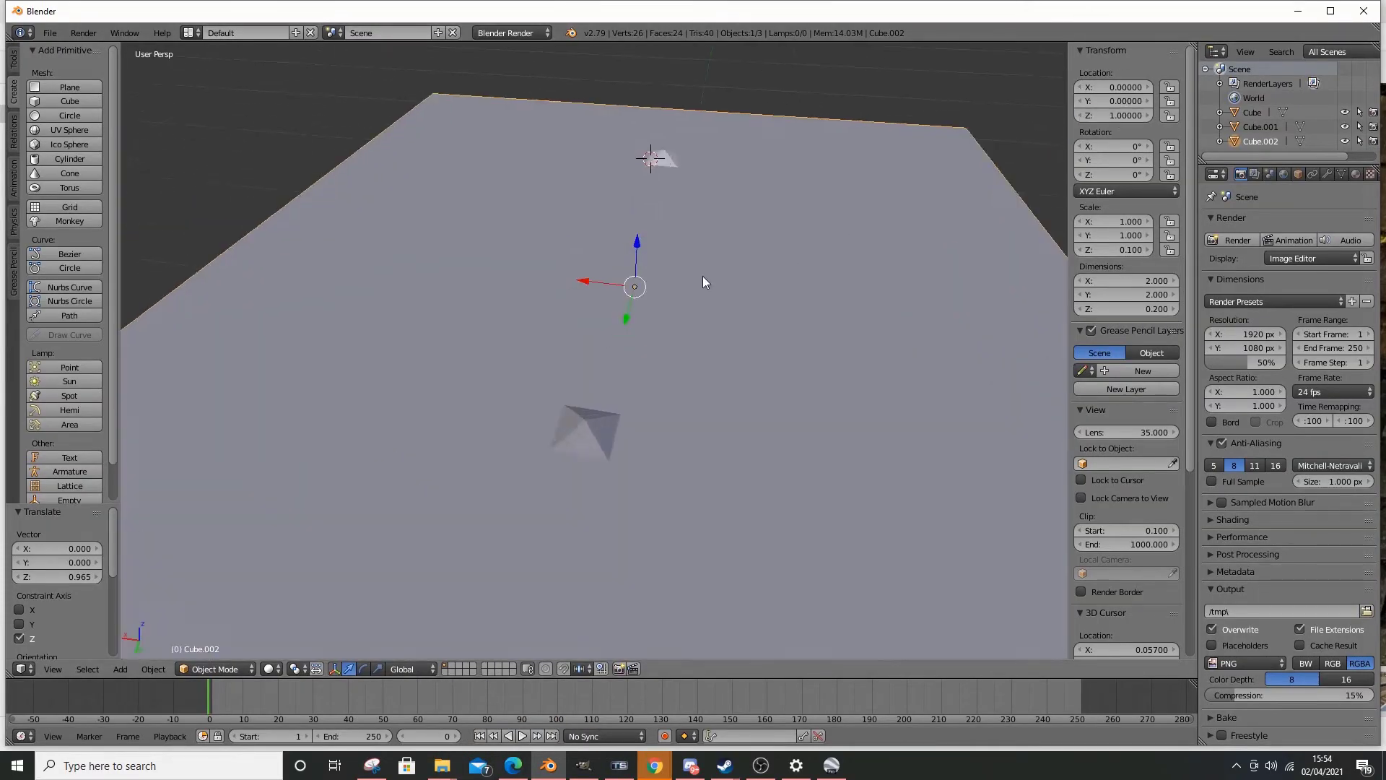
- Thin the cube into a board with an X dimension of 0.025
drag(1126, 280, 1007, 51)
click(1126, 280)
text(0.025)
key(Return)
- Examine the street sign photos in the browser for the board's proportions and return to Blender
click(512, 766)
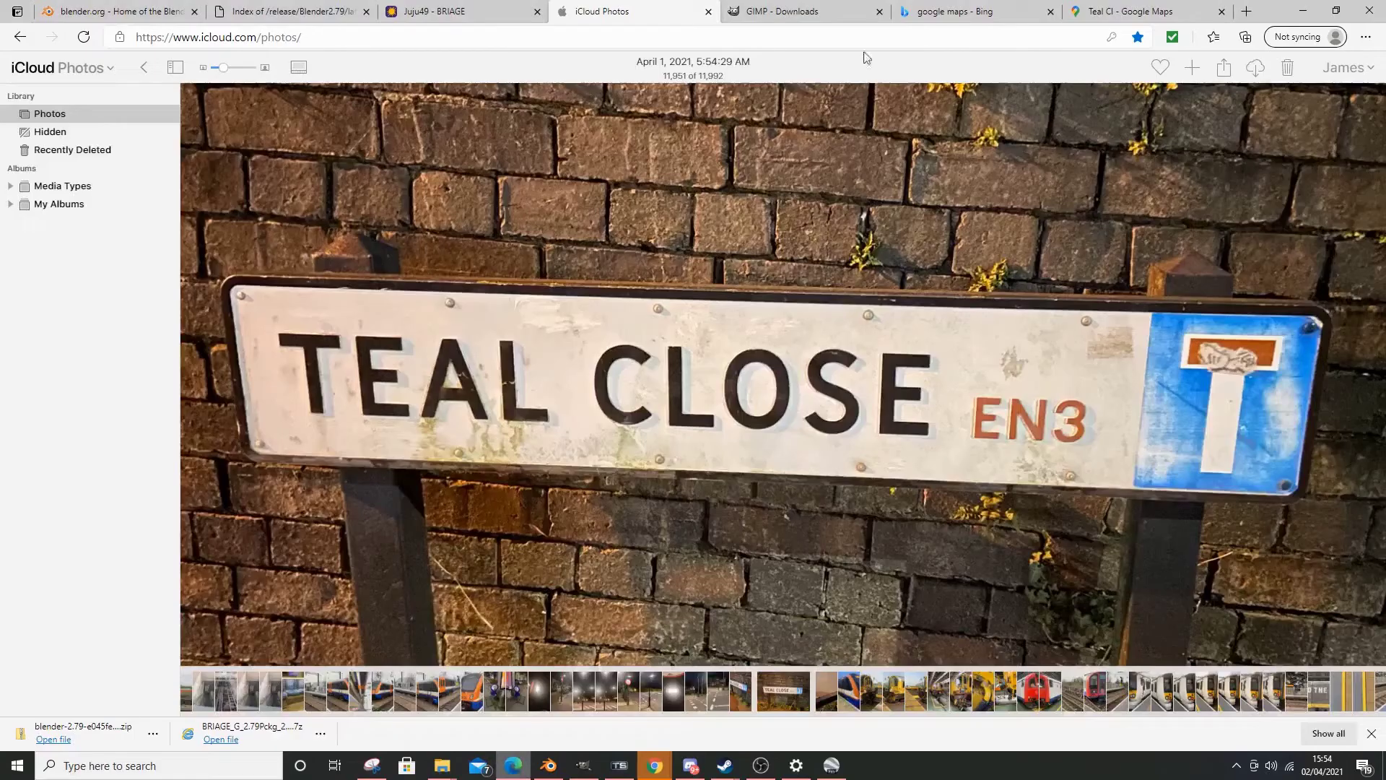
click(1339, 374)
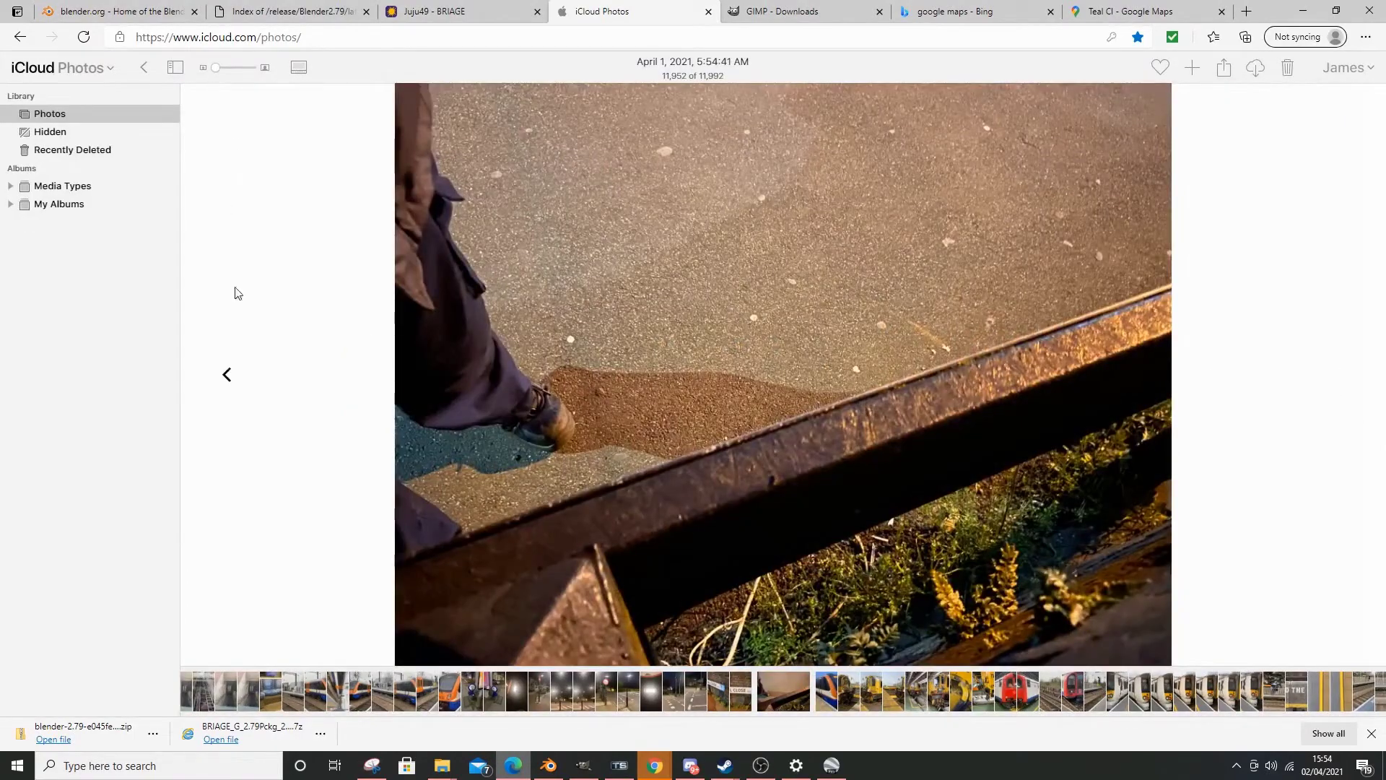
click(226, 373)
key(alt+Tab)
- Try a Z dimension of 0.25 on the board and undo it
click(1137, 309)
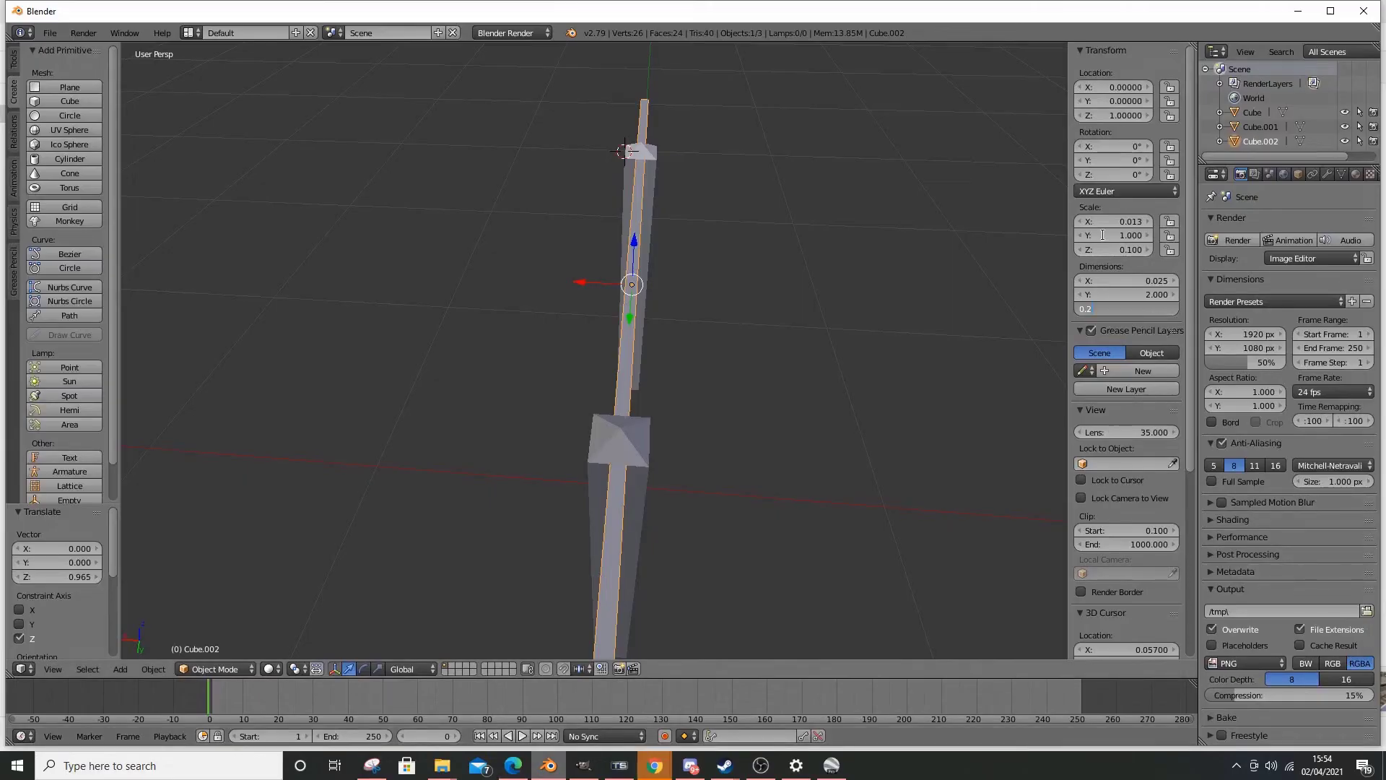
text(0.25)
key(Return)
middle_drag(1010, 258, 1061, 261)
key(ctrl+z)
- Set the board's X dimension to 0.02
click(1116, 280)
text(0.02)
scroll(915, 253, up, 1)
middle_drag(617, 261, 657, 263)
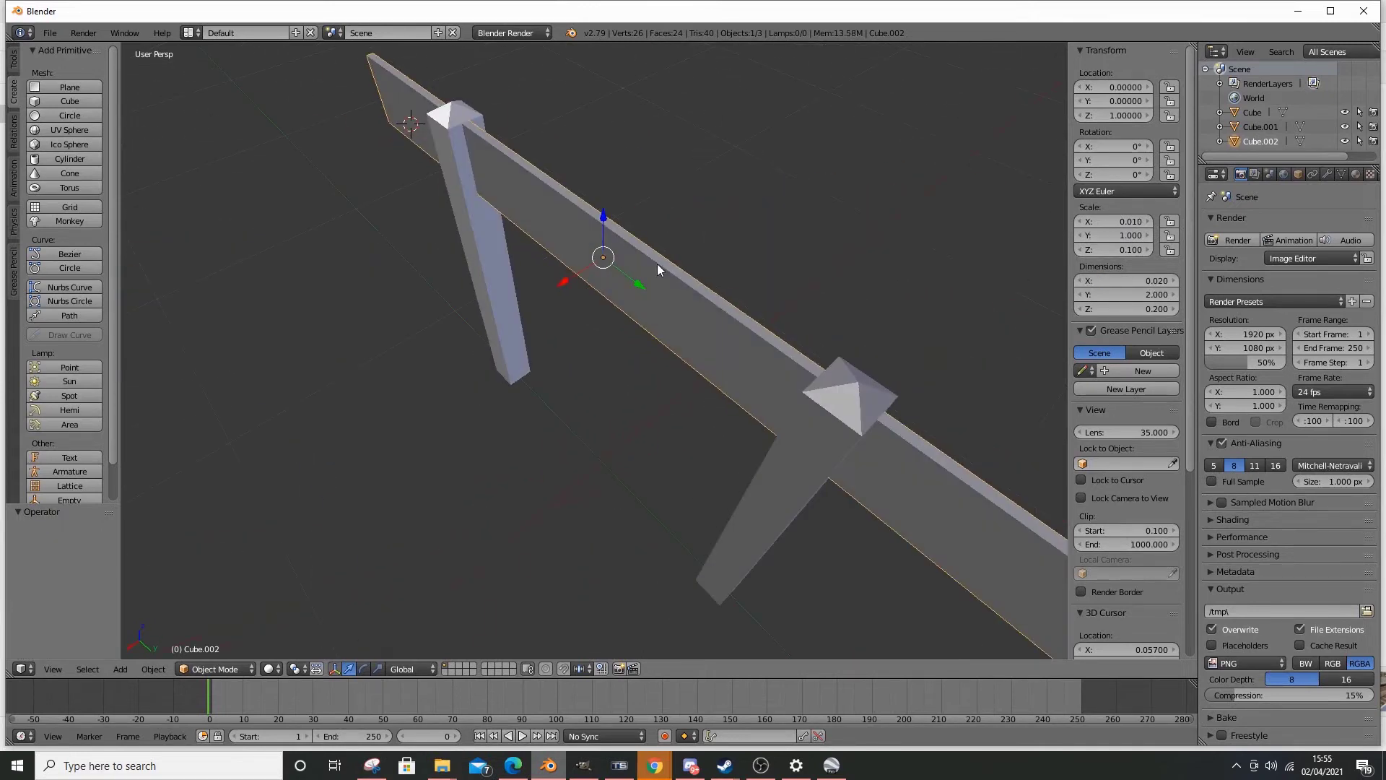
- Move the board along X to the front of the posts and set its X location to 0.06
key(g)
key(x)
click(607, 272)
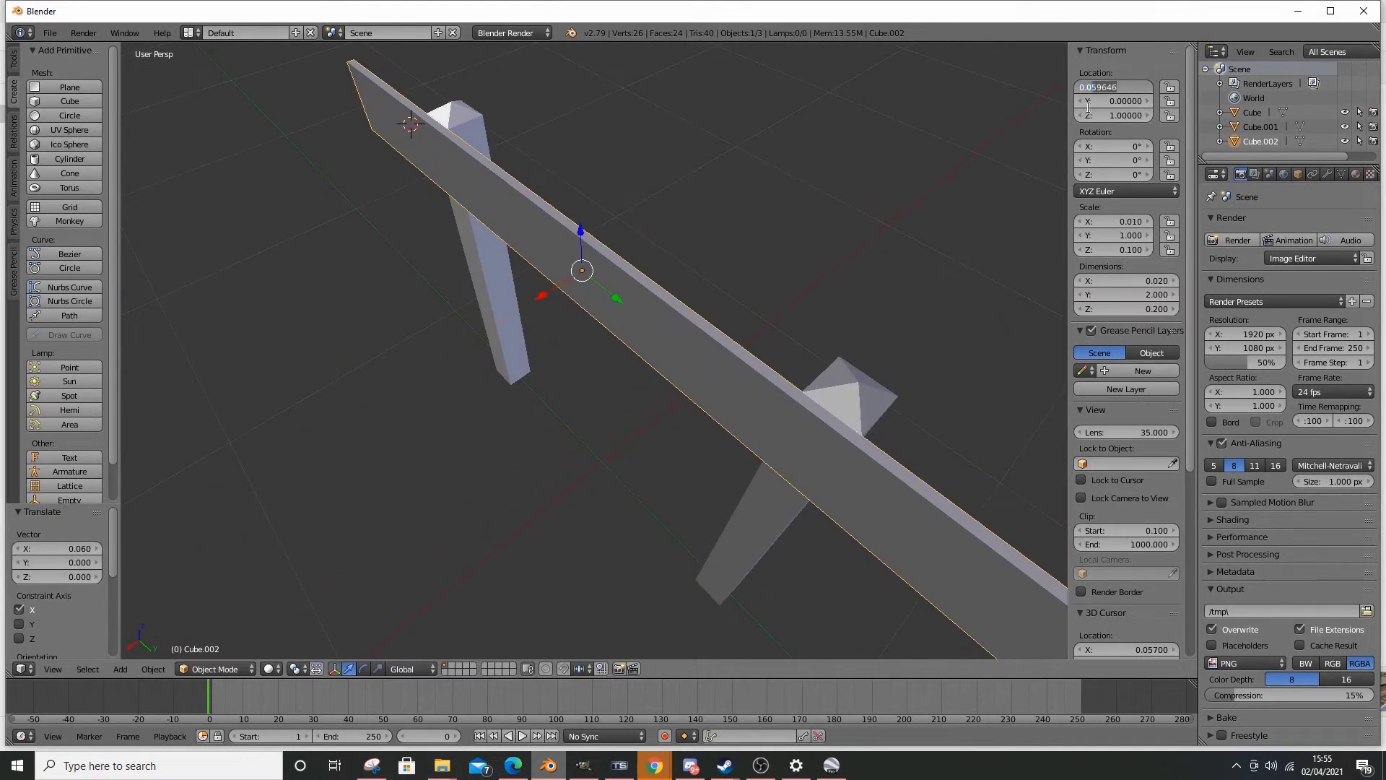
middle_drag(790, 179, 1144, 306)
- Shorten the board along Y, trying a dimension of 1.5 before setting it to 1.4
drag(1141, 294, 1094, 294)
click(1126, 294)
text(1.5)
key(Return)
scroll(596, 405, down, 3)
middle_drag(597, 406, 693, 440)
mouse_move(508, 773)
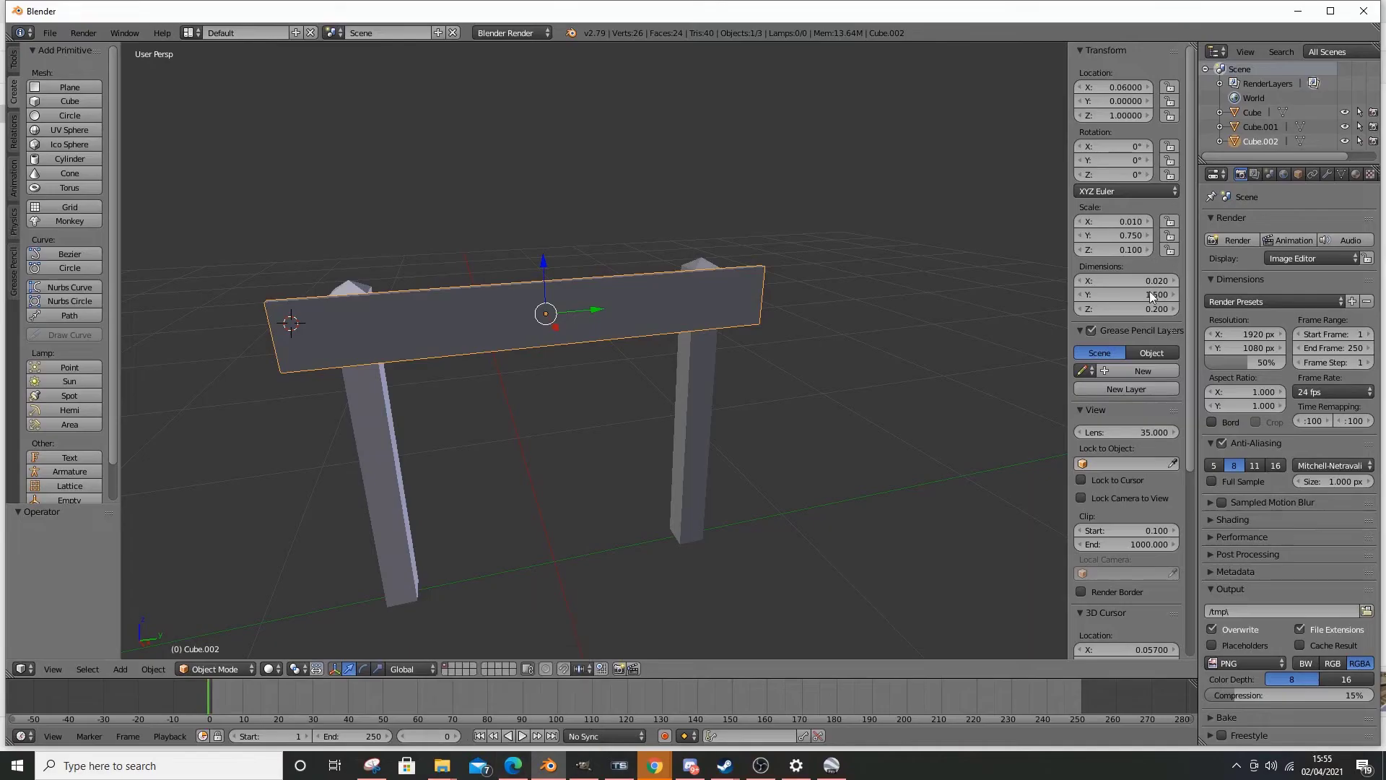
click(1150, 294)
text(1.4)
key(Return)
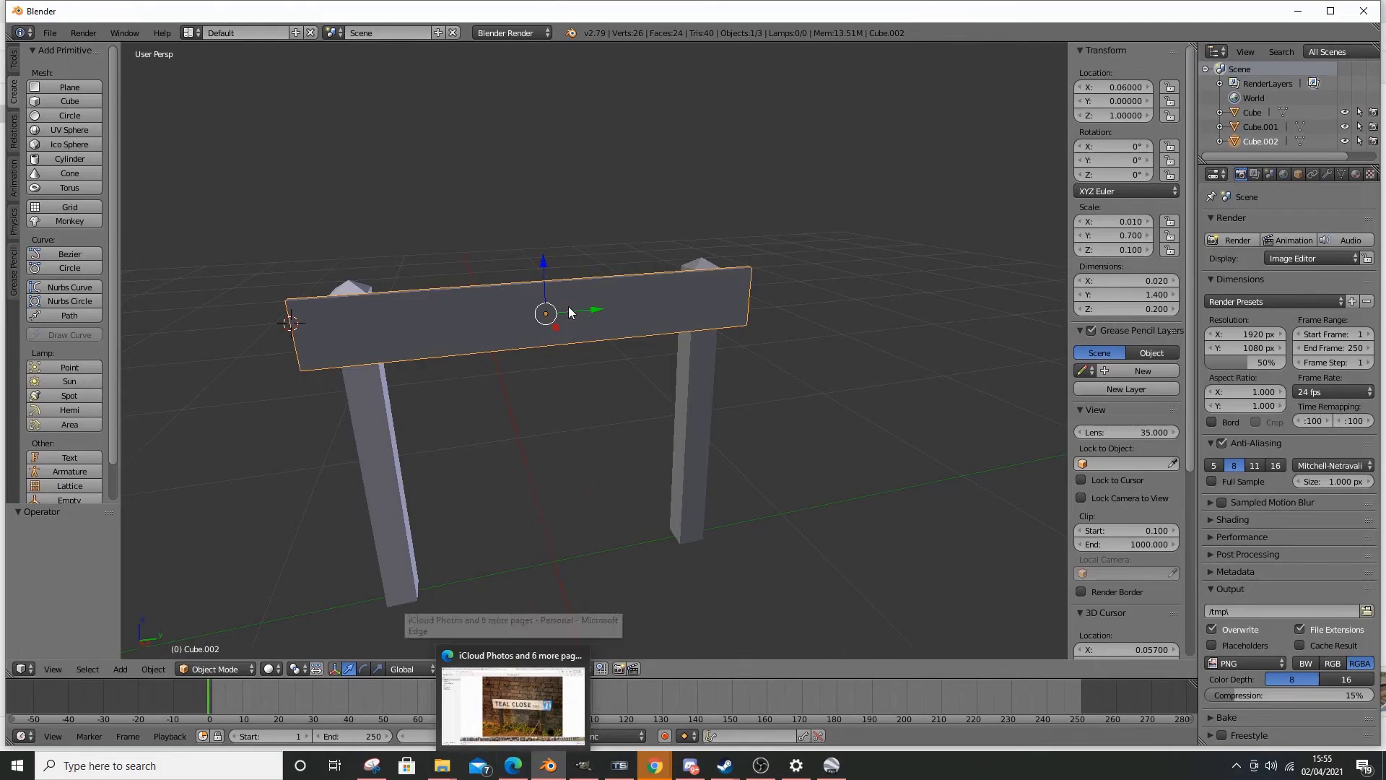
- Set the board's Z dimension to 0.25 and lower its Z location to 0.9 and back up to 0.95
middle_drag(568, 312, 628, 318)
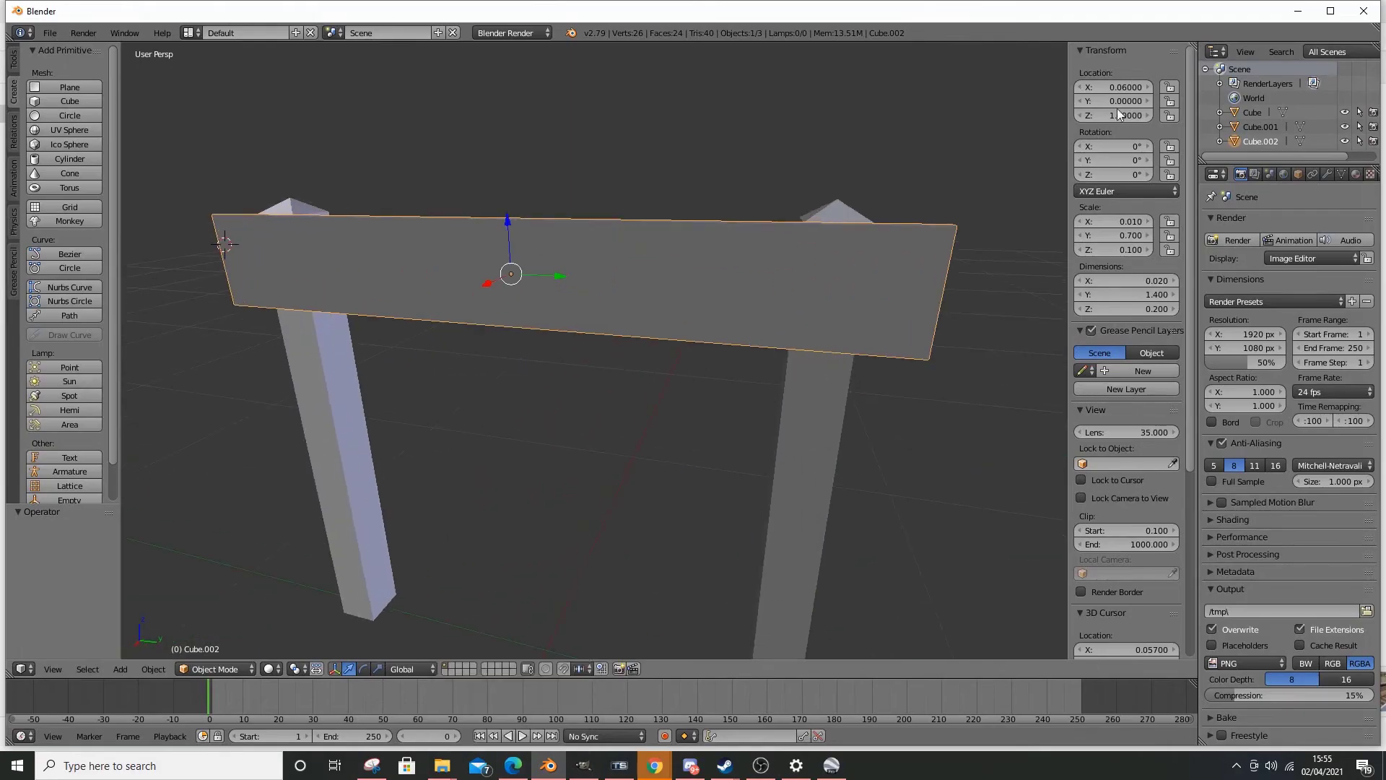
click(1117, 114)
text(0.9)
key(Return)
scroll(594, 350, down, 2)
click(1117, 114)
text(0.95)
key(Return)
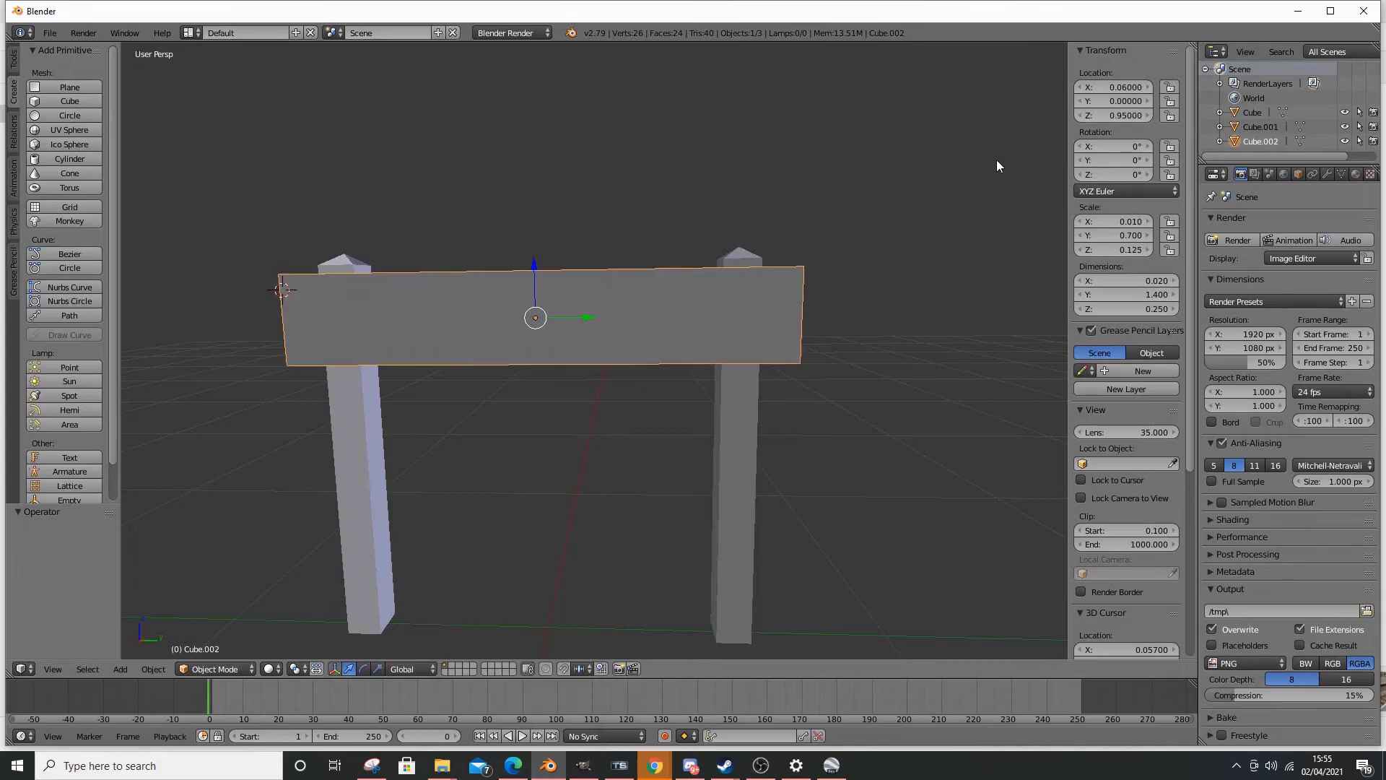
- Set the board's Z location to 0.925 so the post caps stand above its upper edge
mouse_move(516, 732)
drag(1130, 115, 1124, 115)
mouse_move(510, 686)
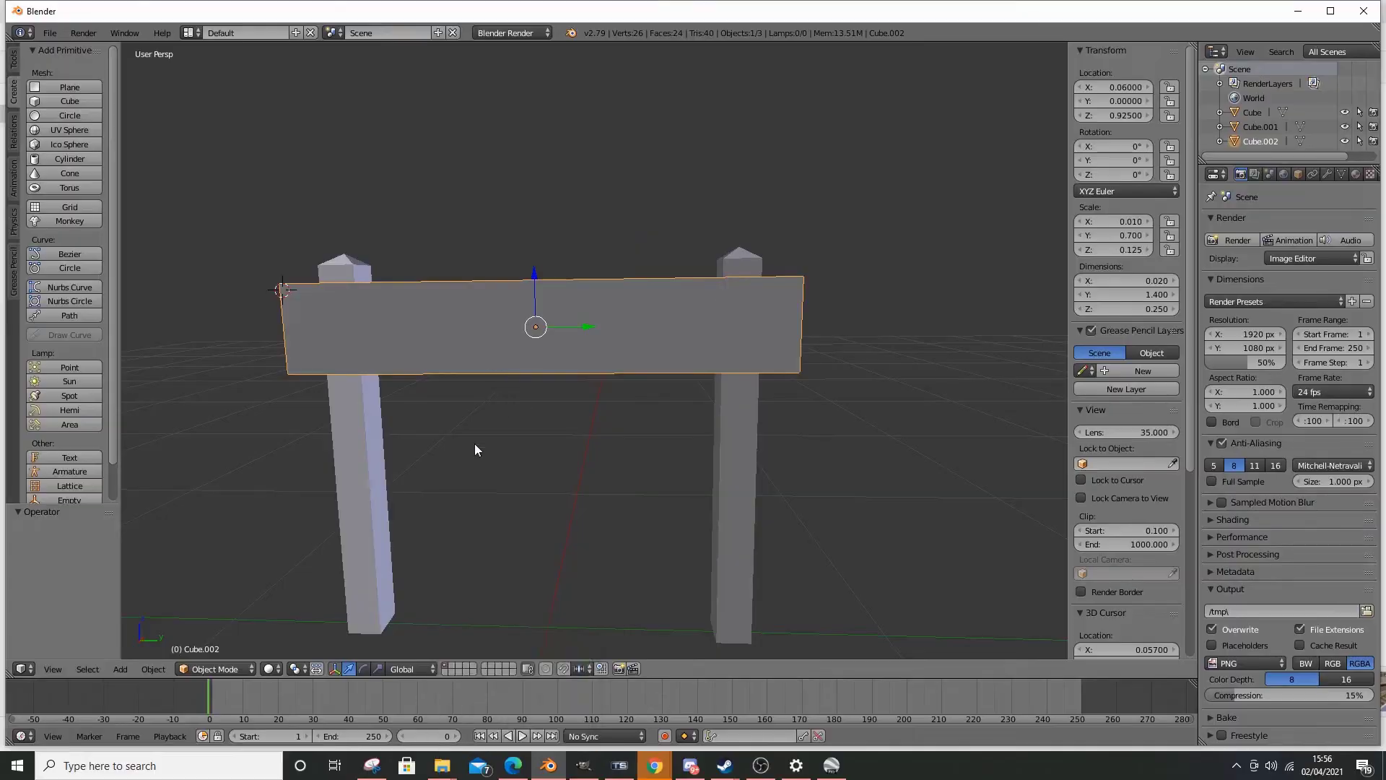
click(377, 470)
middle_drag(592, 445, 745, 475)
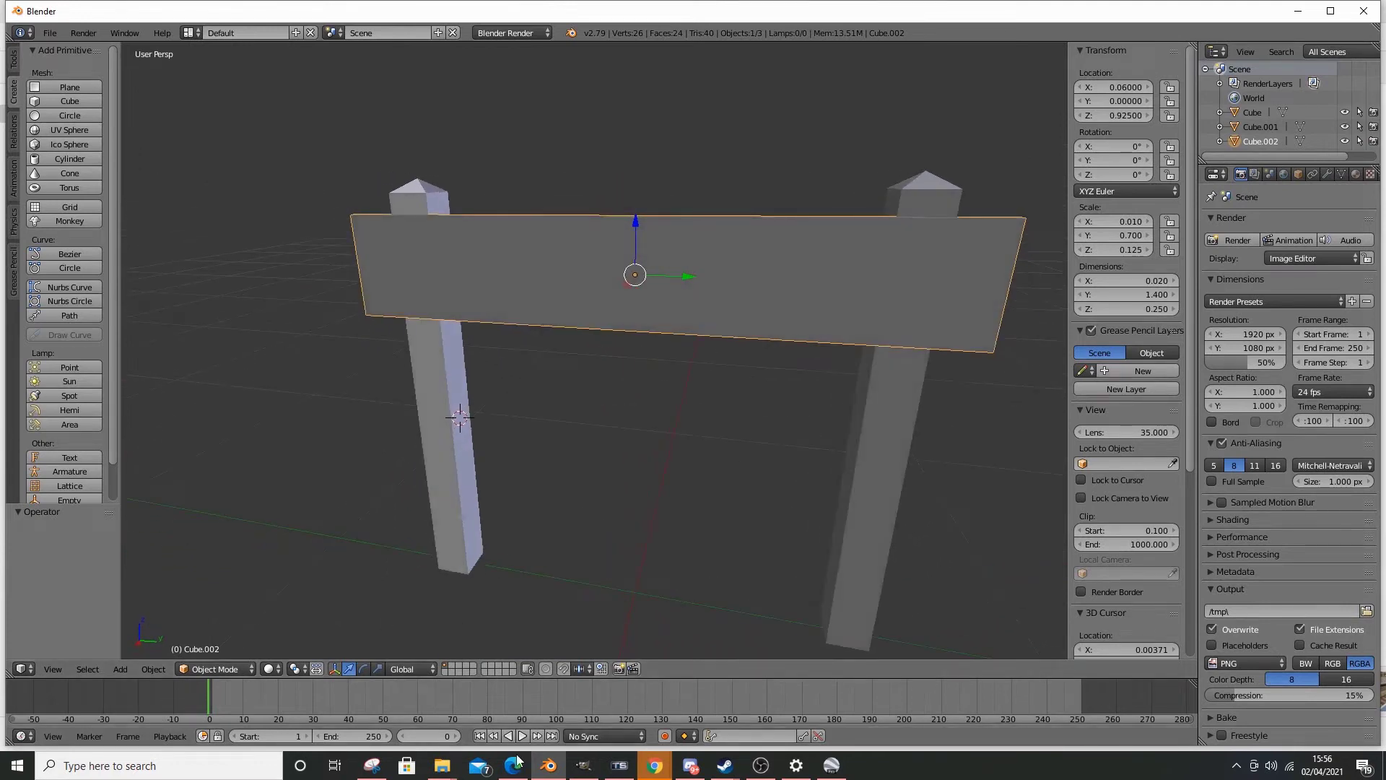
- Compare the modelled board and posts with the street sign photo in the browser
mouse_move(514, 765)
click(508, 711)
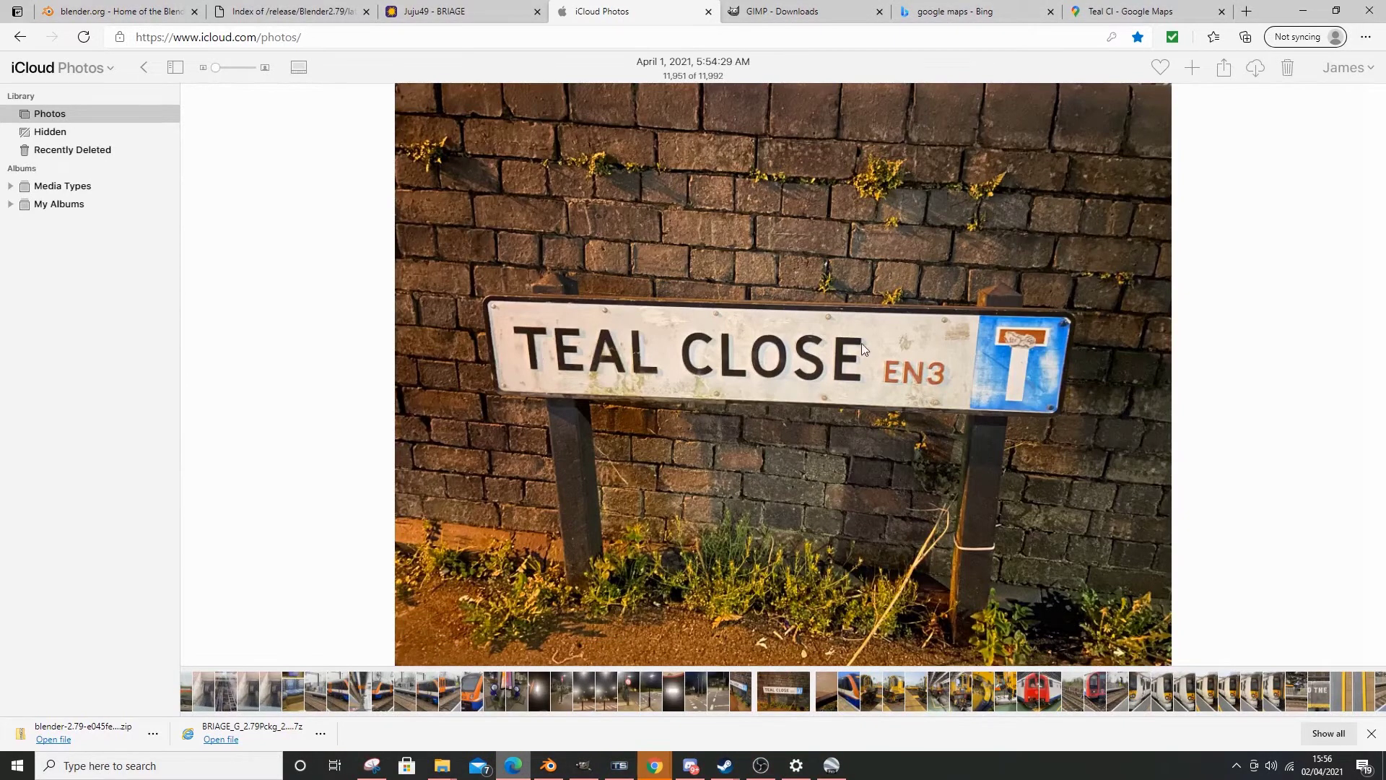
mouse_move(549, 765)
click(545, 696)
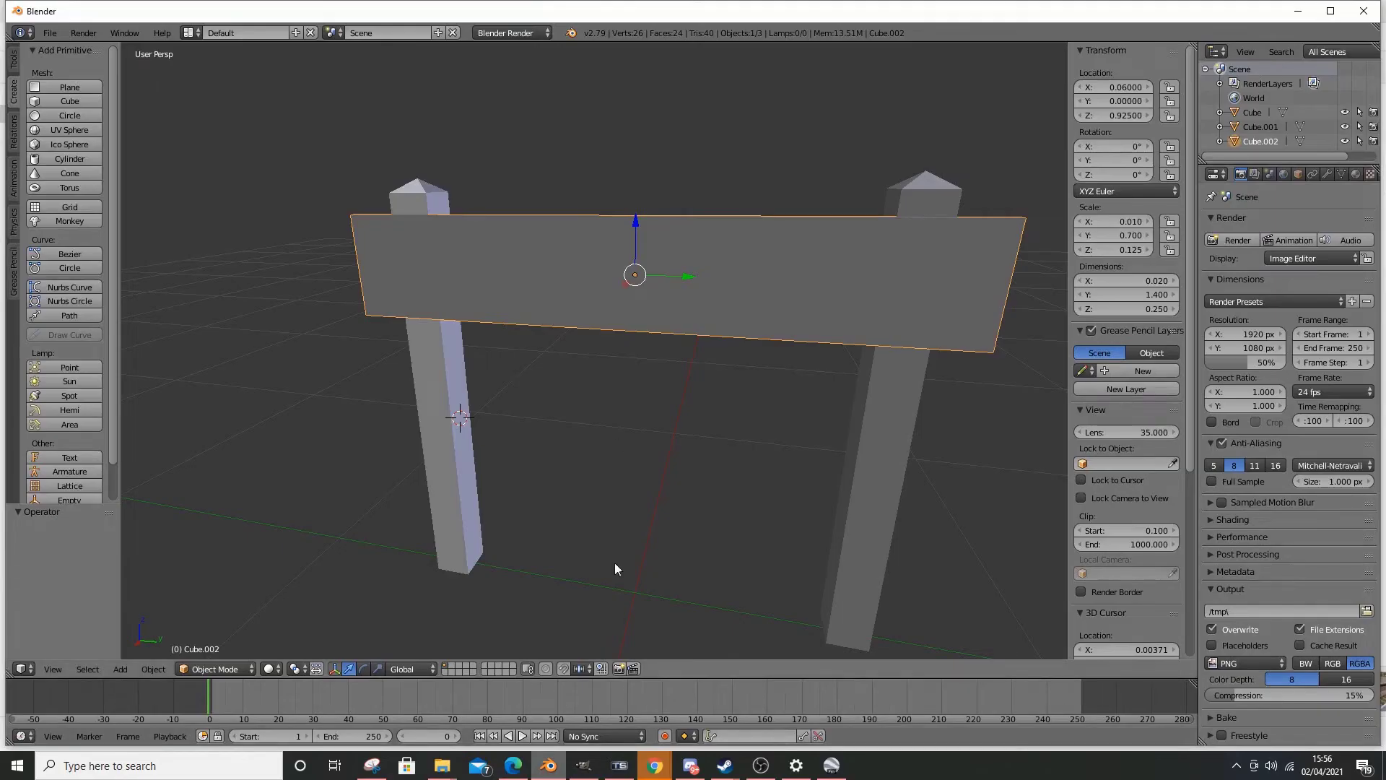
middle_drag(633, 439, 608, 354)
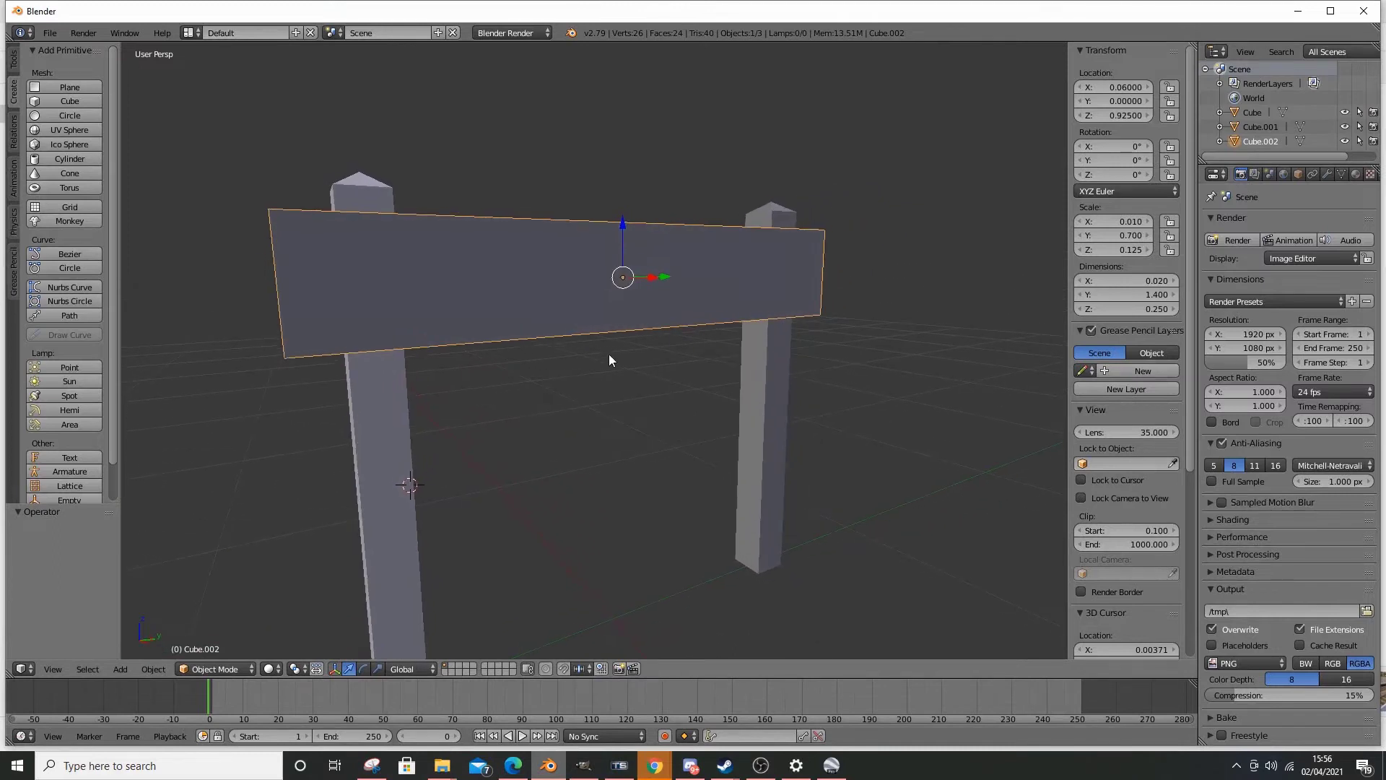
mouse_move(513, 765)
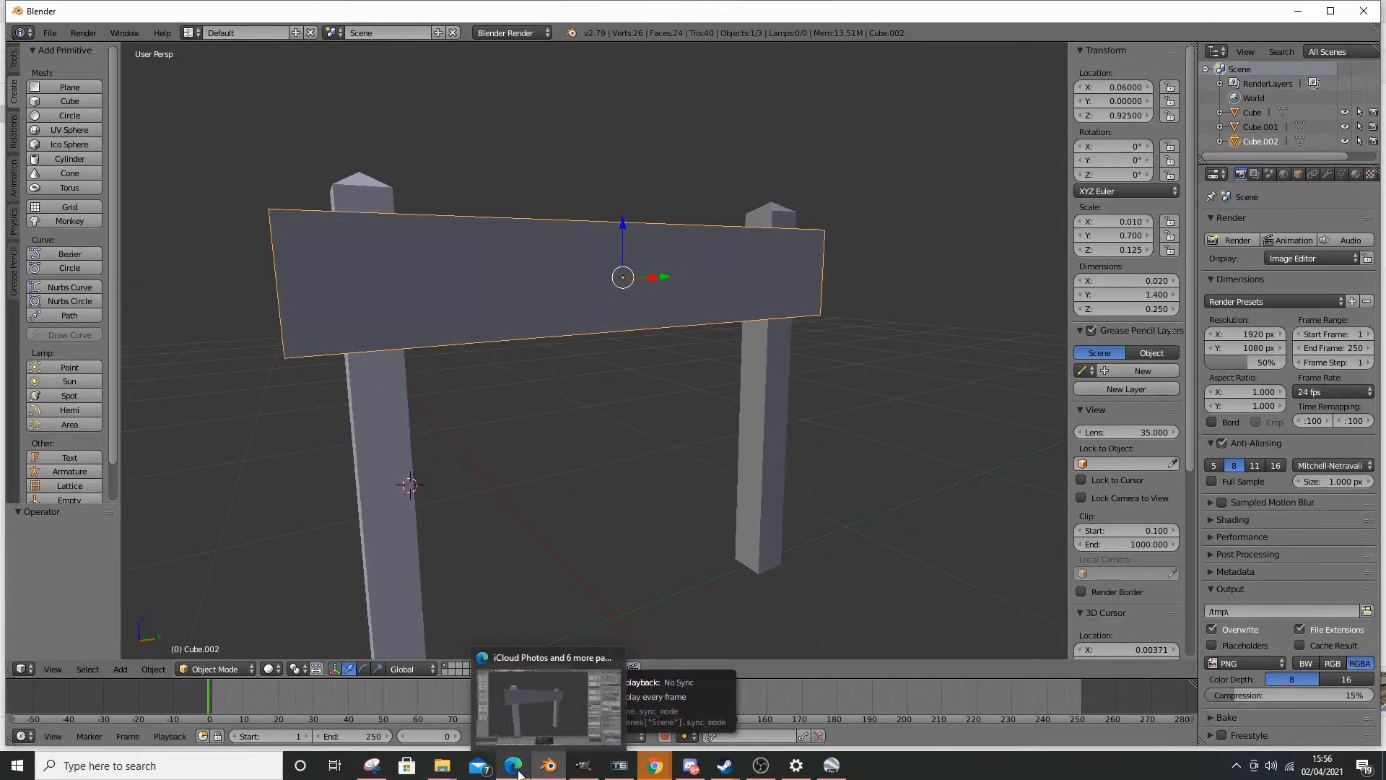
click(520, 694)
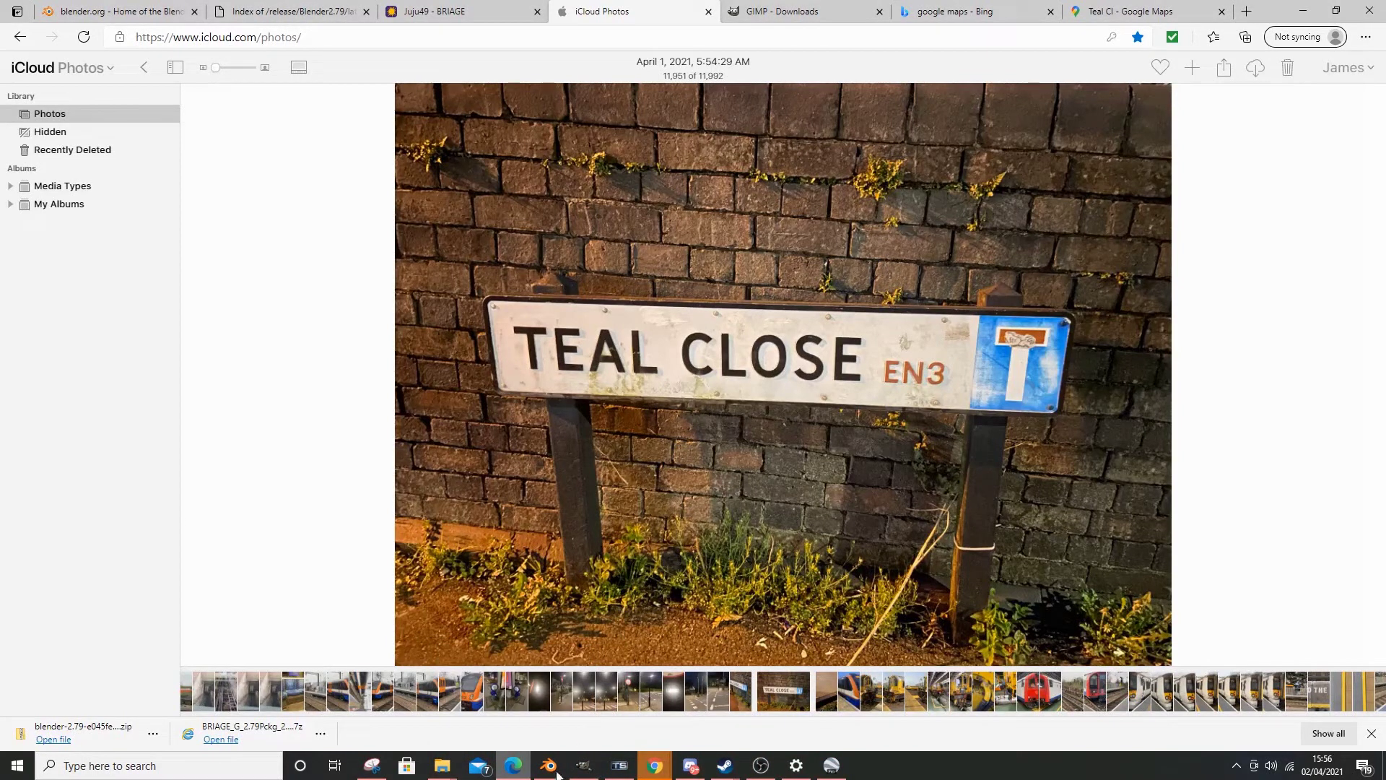
- Switch back to Blender and add a cylinder with 16 vertices, after trying 18
mouse_move(548, 765)
click(557, 690)
middle_drag(576, 366, 578, 363)
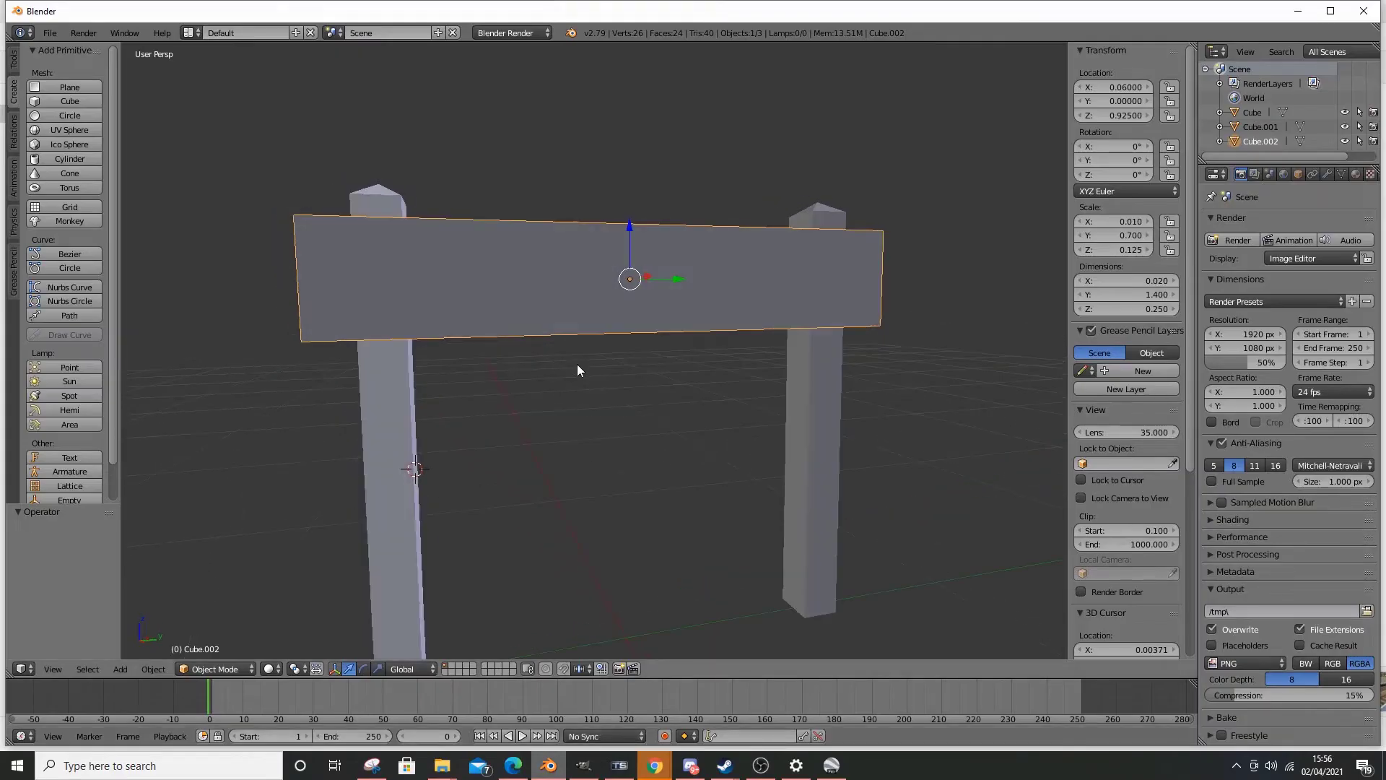
middle_drag(657, 344, 15, 271)
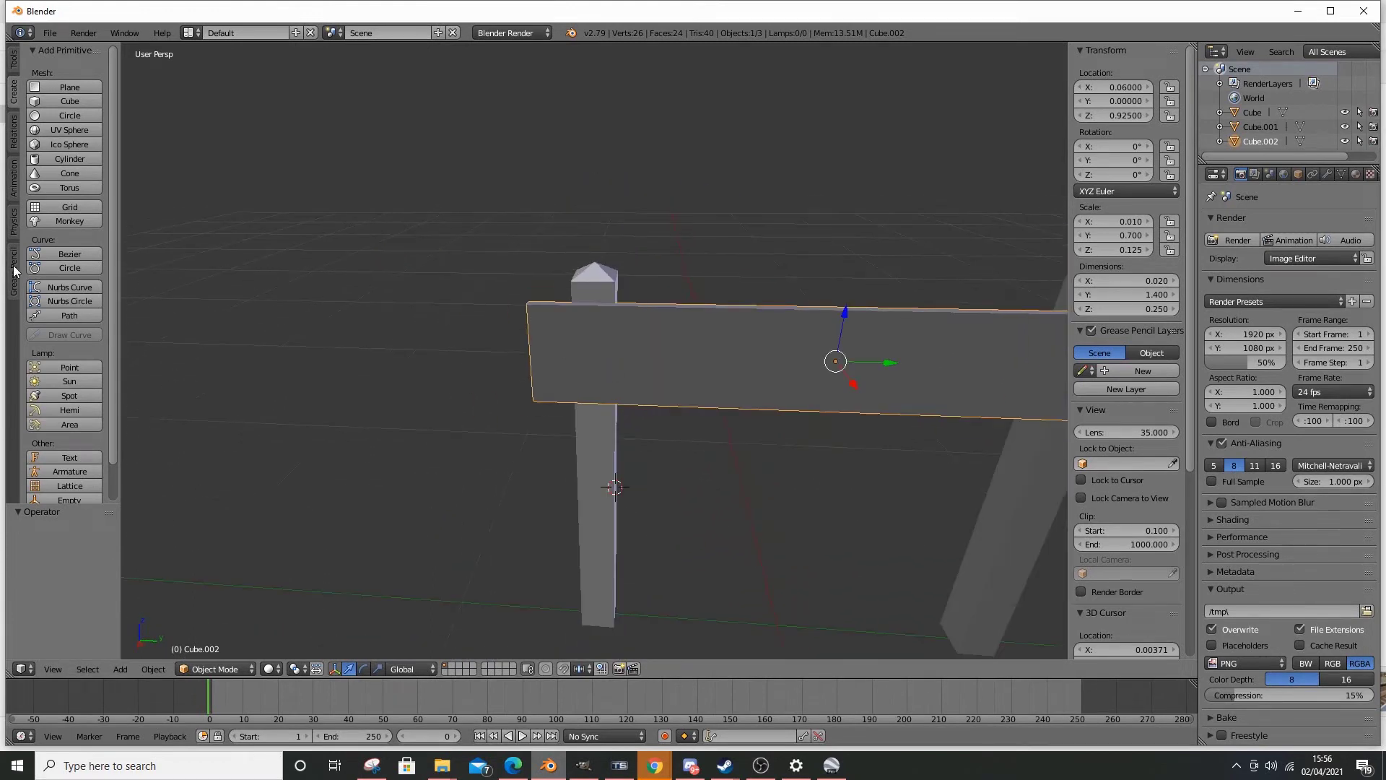
click(62, 158)
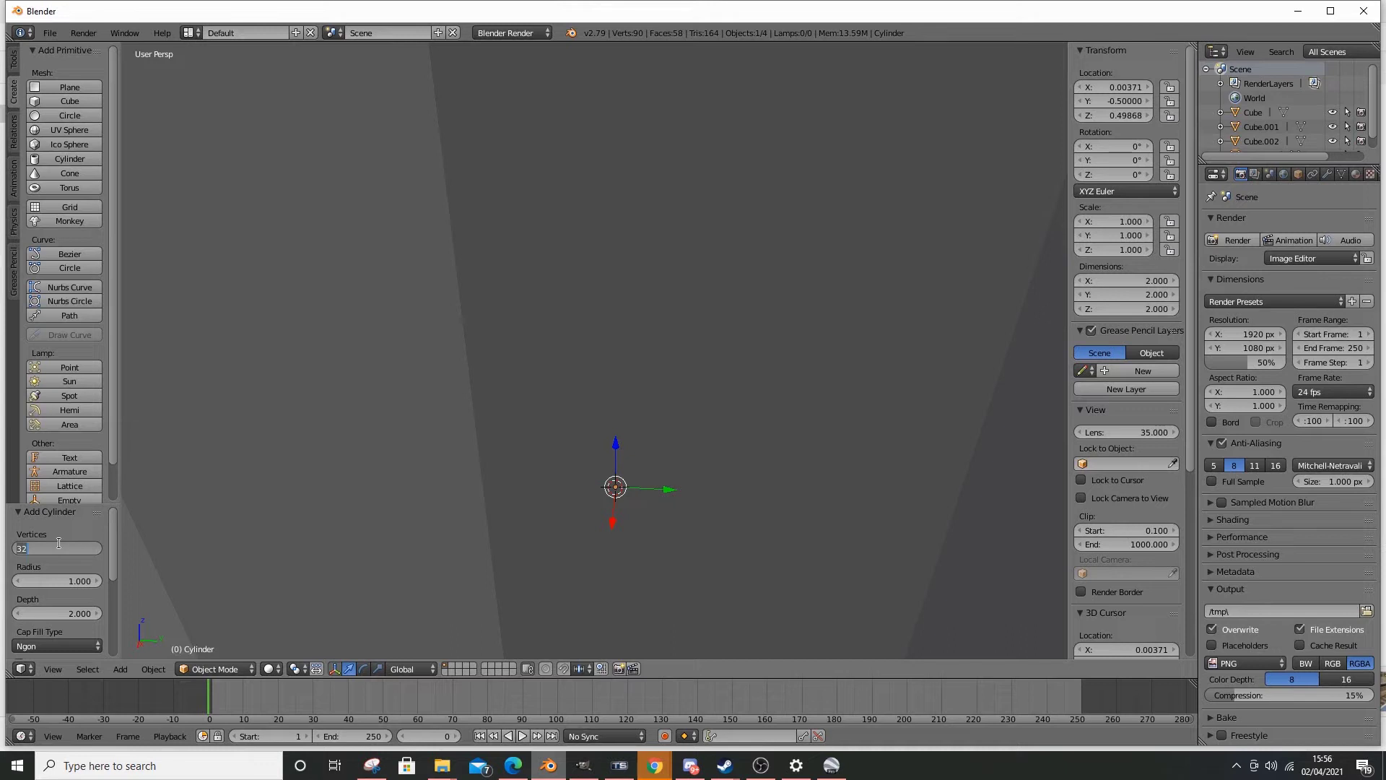
text(18)
key(Return)
scroll(383, 377, down, 7)
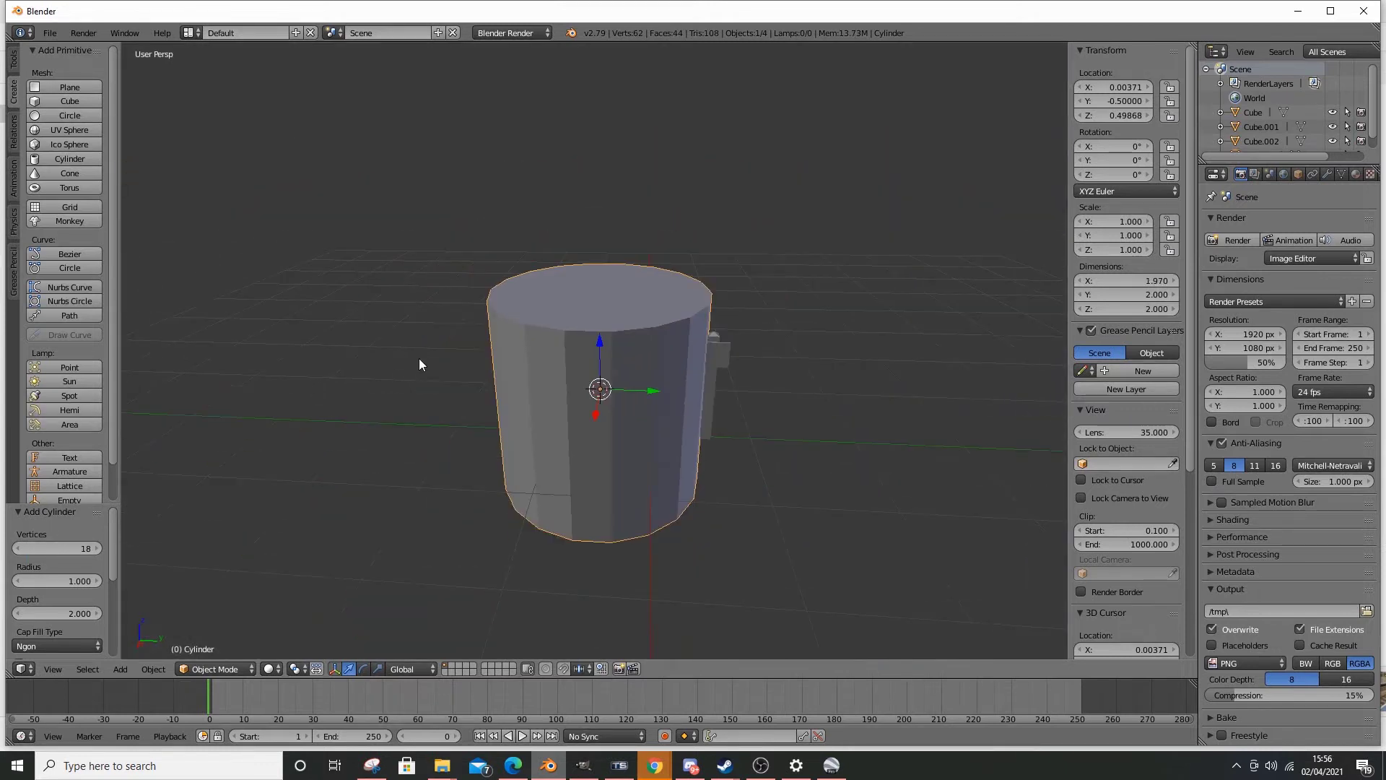
scroll(419, 359, up, 4)
click(18, 548)
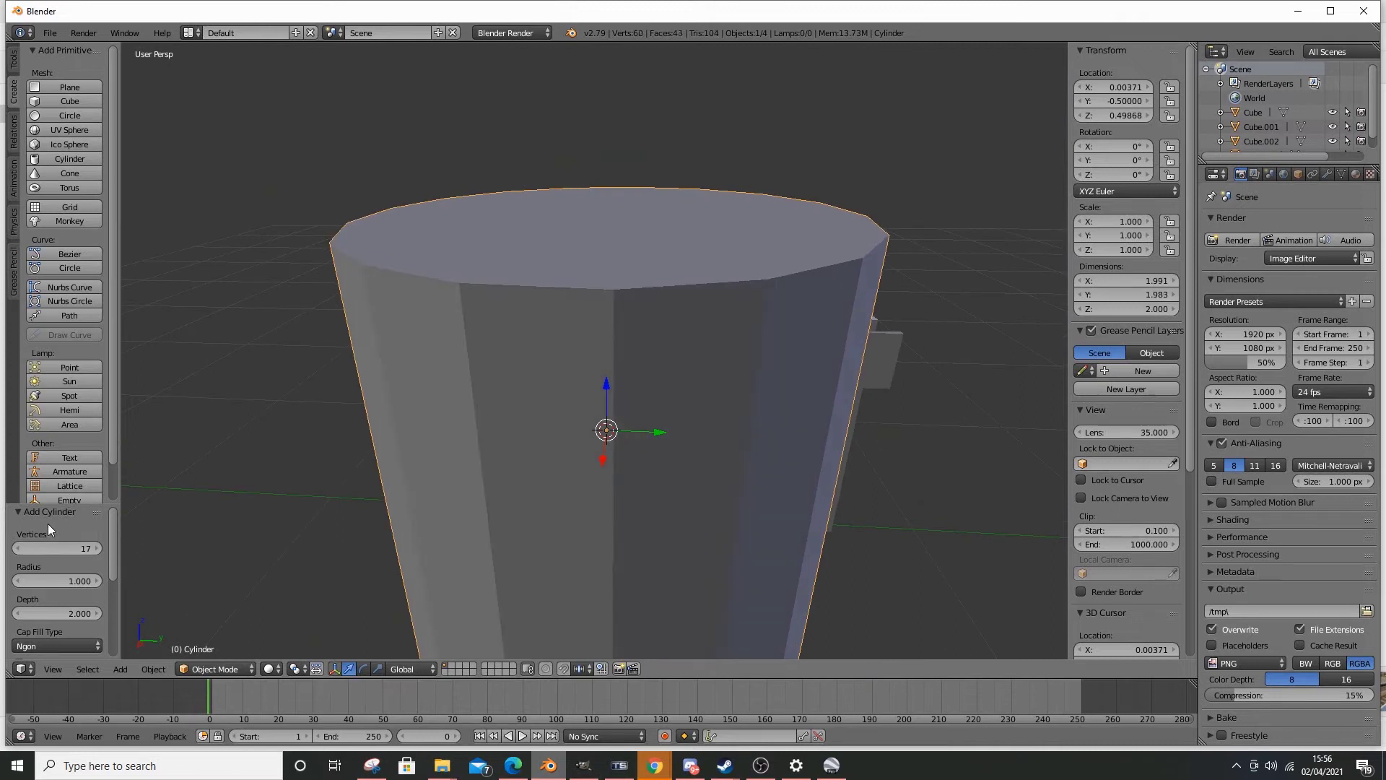
click(17, 548)
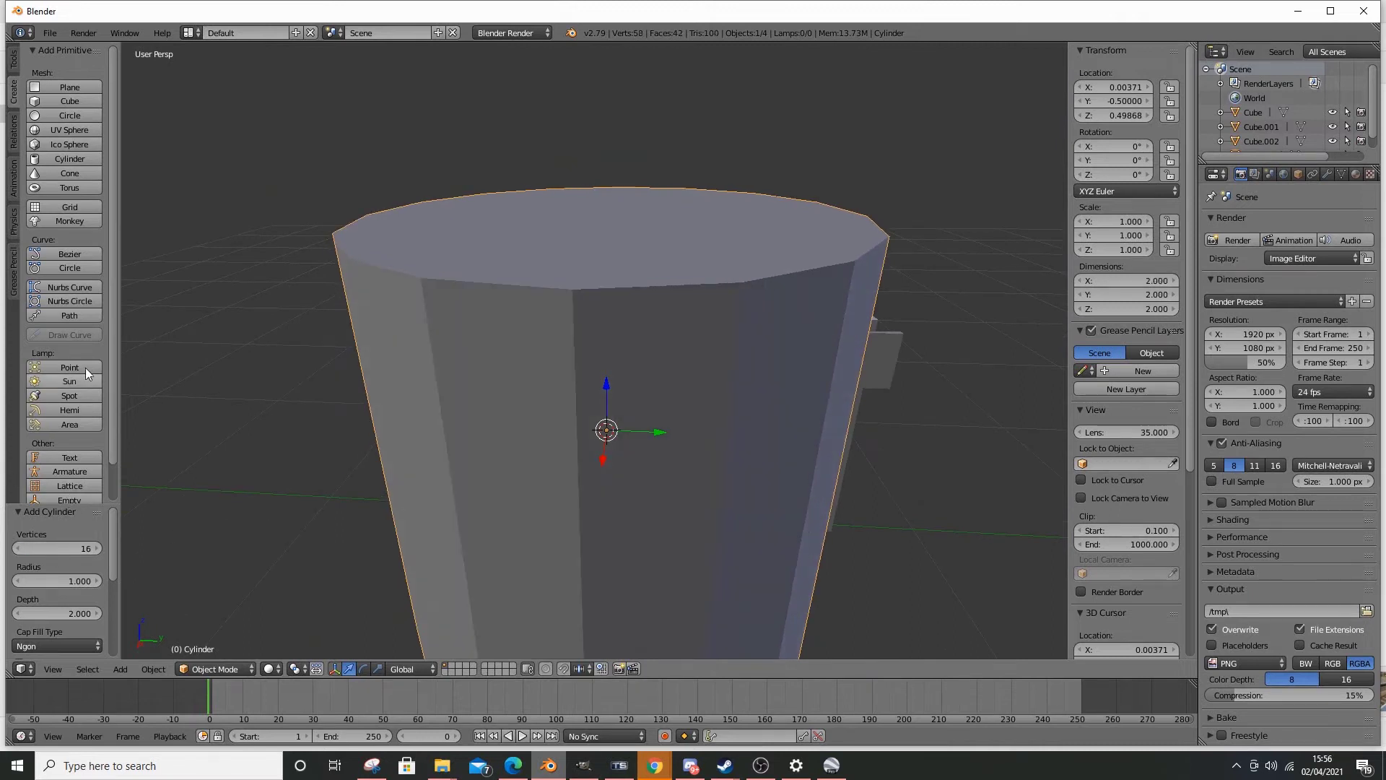
- Rotate the cylinder 90° about Y and scale it down to 0.05 on all axes
middle_drag(684, 248, 518, 346)
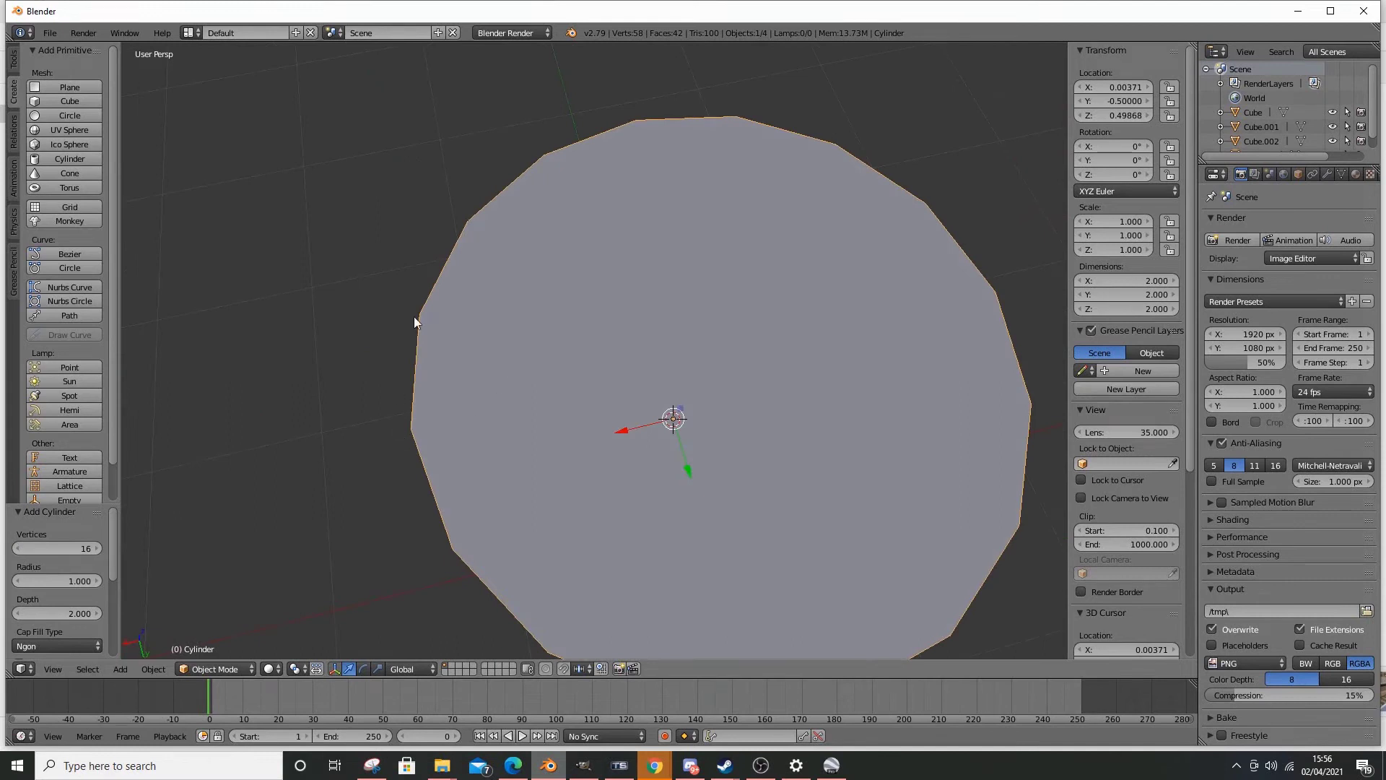
middle_drag(495, 187, 653, 276)
scroll(655, 357, up, 6)
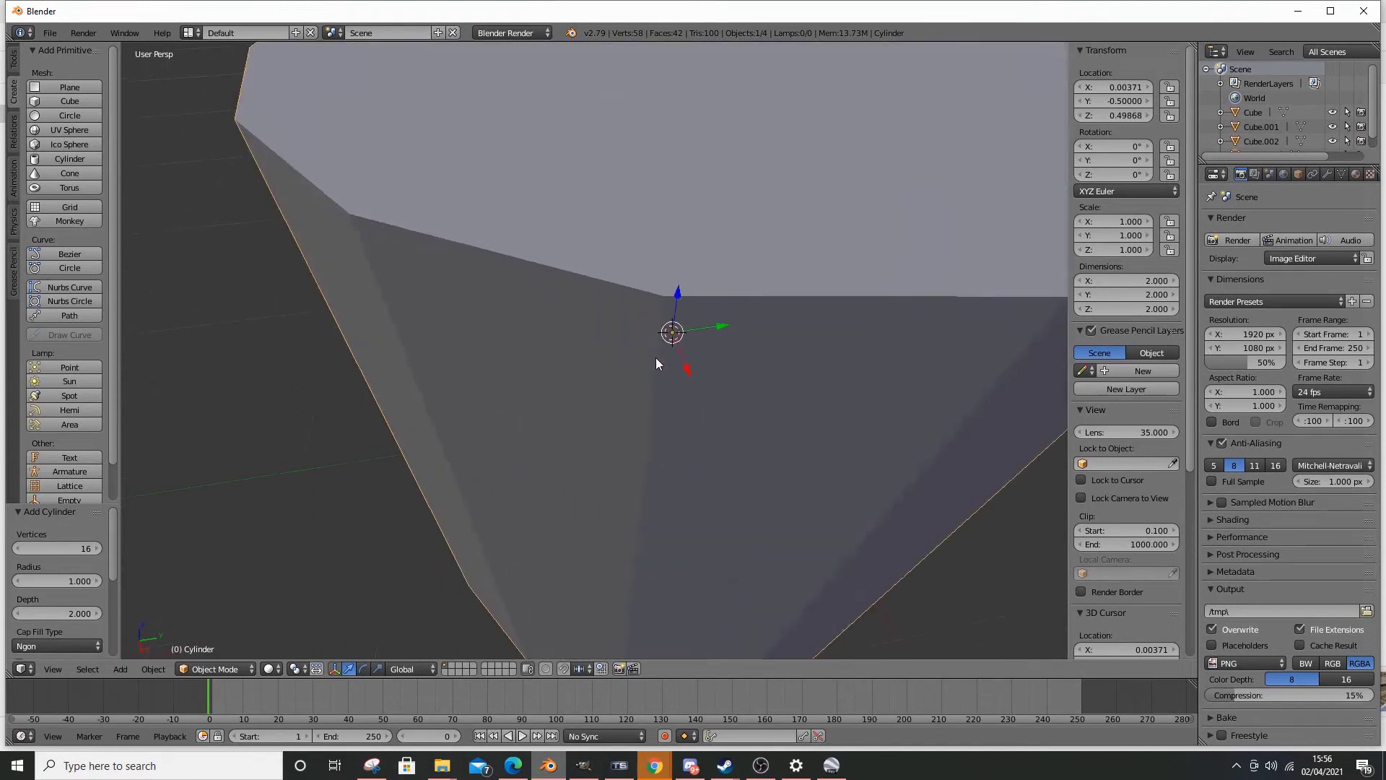
middle_drag(626, 336, 839, 235)
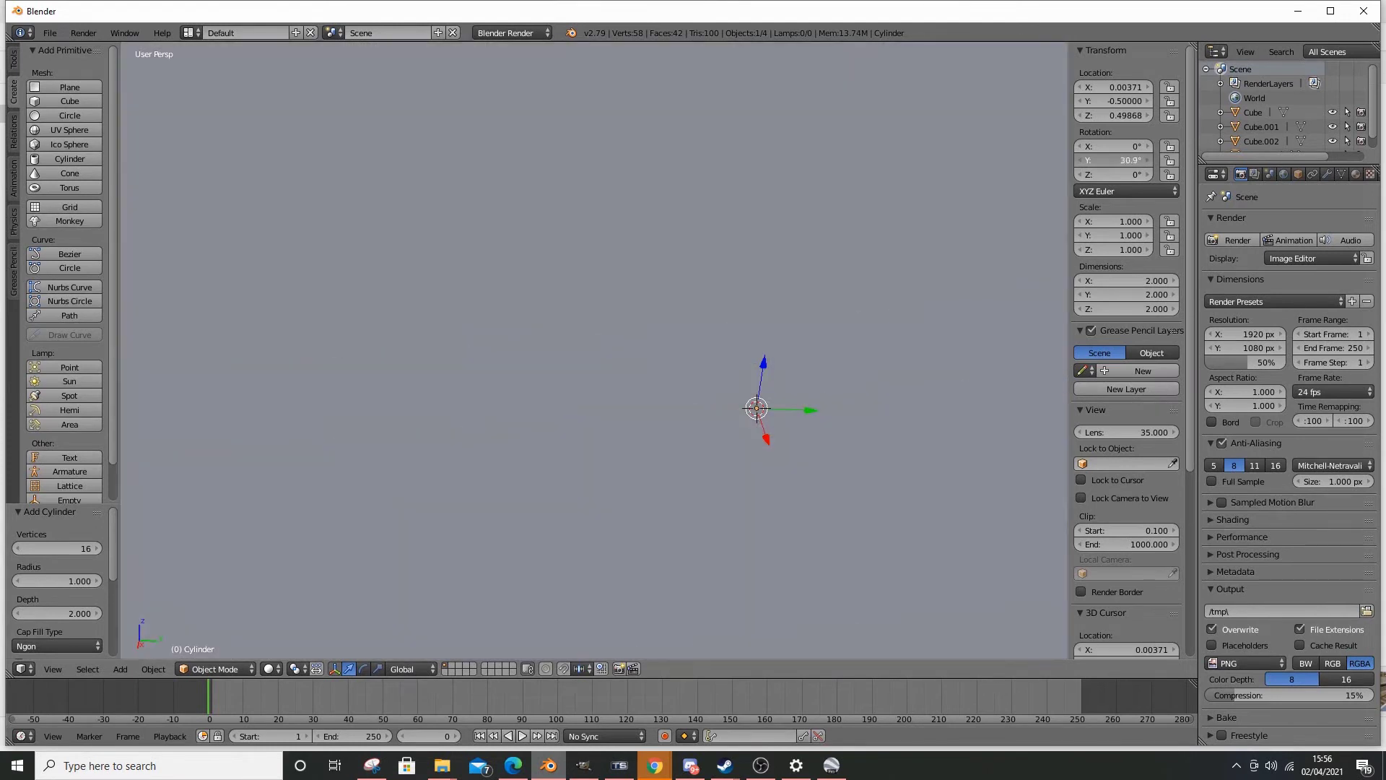
click(1108, 159)
text(9)
text(0-)
key(Return)
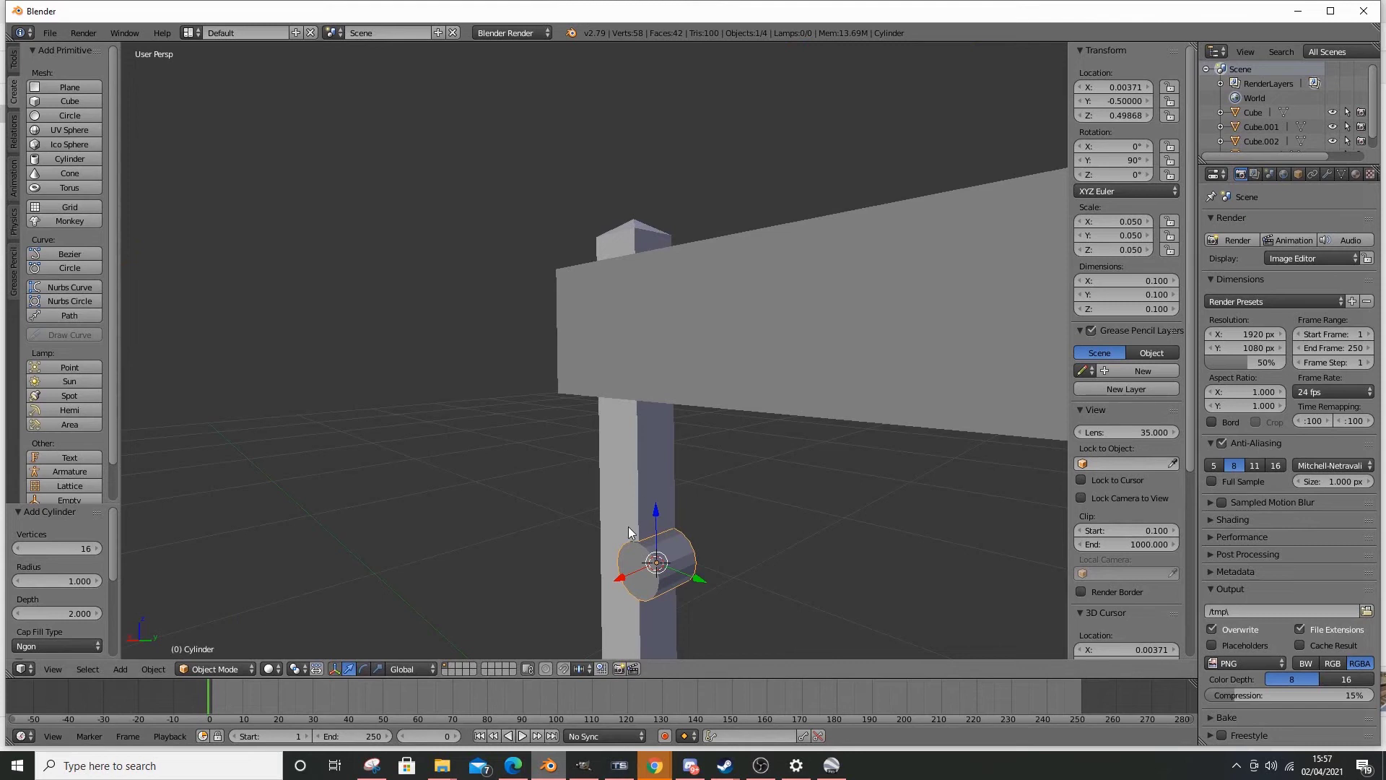
- Raise the cylinder to a Z of about 0.995 and set its X location to 0.06, in line with the board
key(g)
key(z)
click(597, 317)
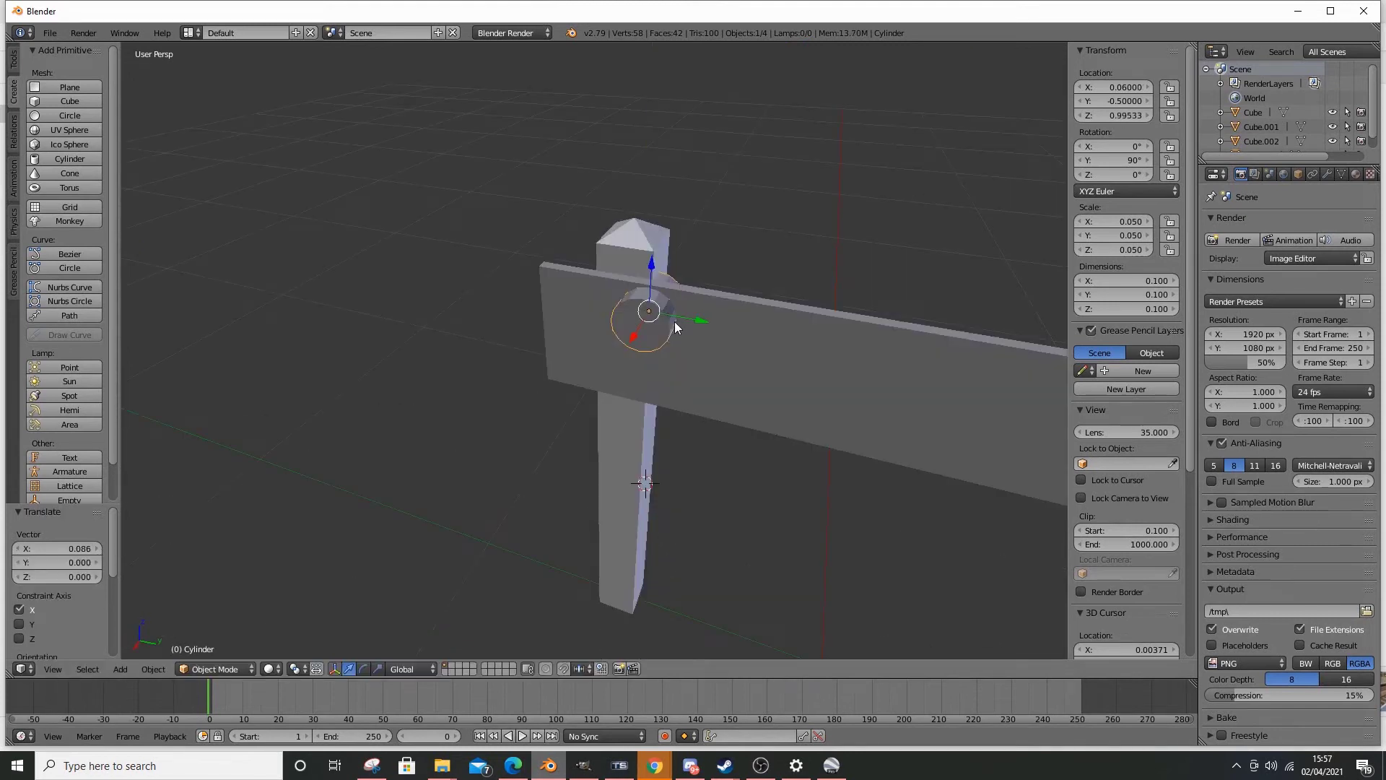
- Move the cylinder along Y towards the board's end and set its Y location to -0.65
middle_drag(701, 332, 787, 401)
scroll(760, 306, up, 3)
scroll(777, 466, up, 2)
drag(807, 401, 580, 401)
middle_drag(581, 401, 665, 364)
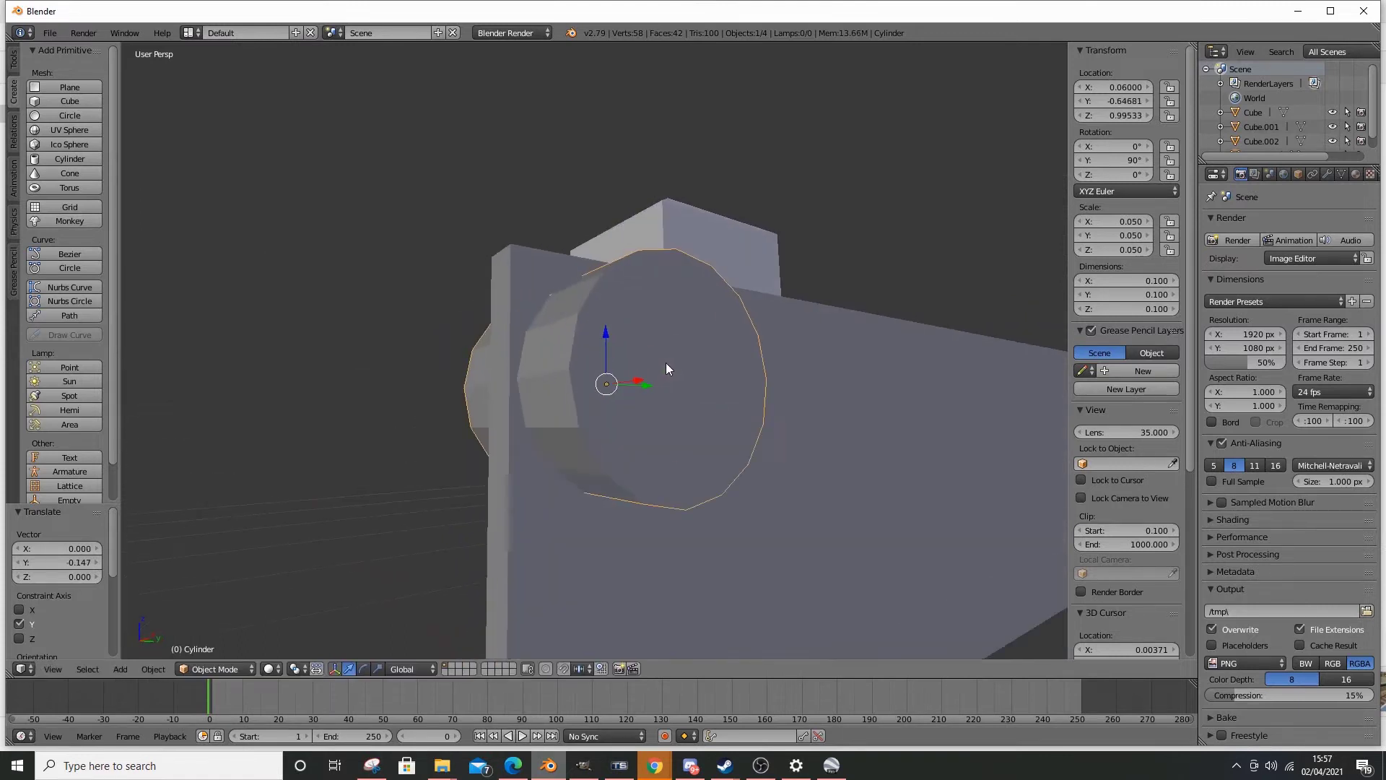
scroll(670, 375, up, 2)
scroll(668, 384, down, 1)
drag(662, 393, 623, 411)
click(1112, 101)
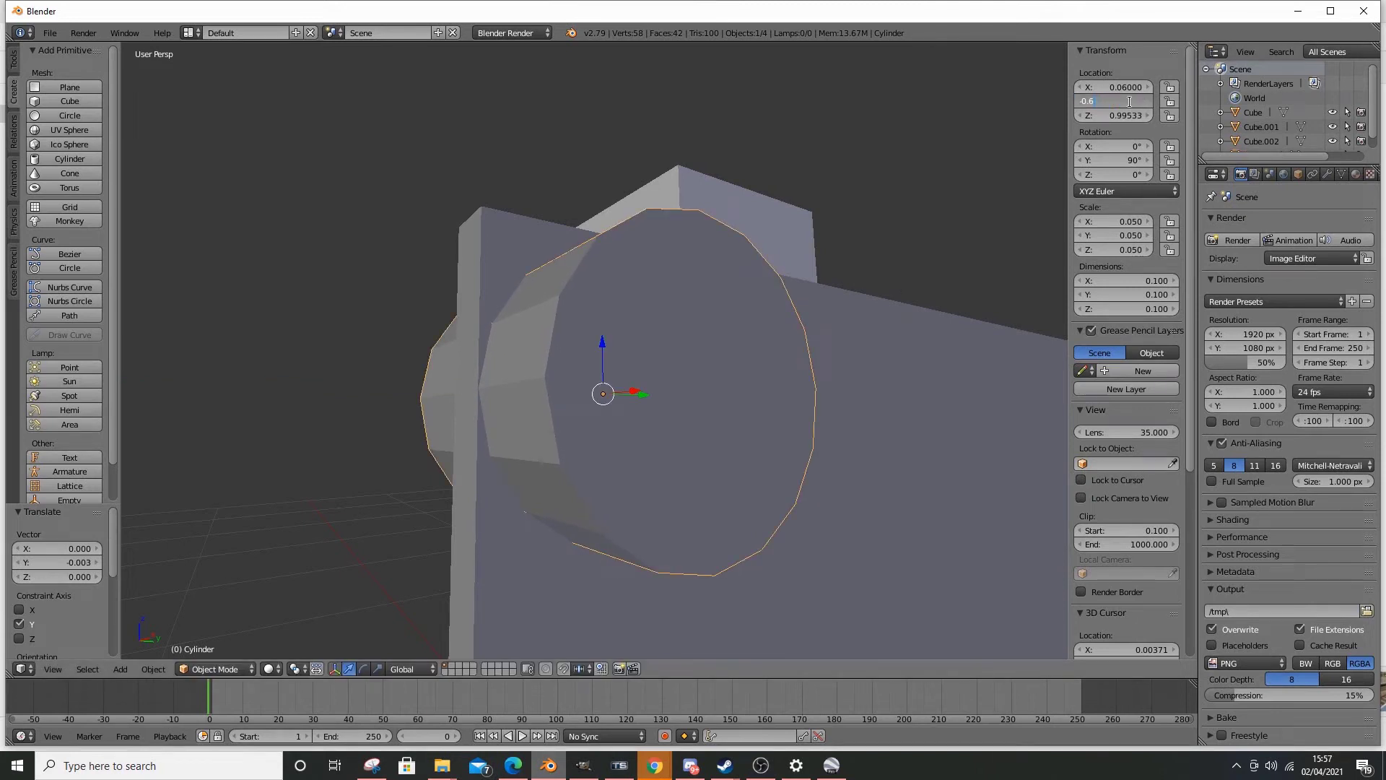
key(Return)
- Raise the cylinder towards the board's upper edge and set its Z location to 1
middle_drag(662, 330, 648, 392)
scroll(574, 378, up, 2)
key(g)
key(z)
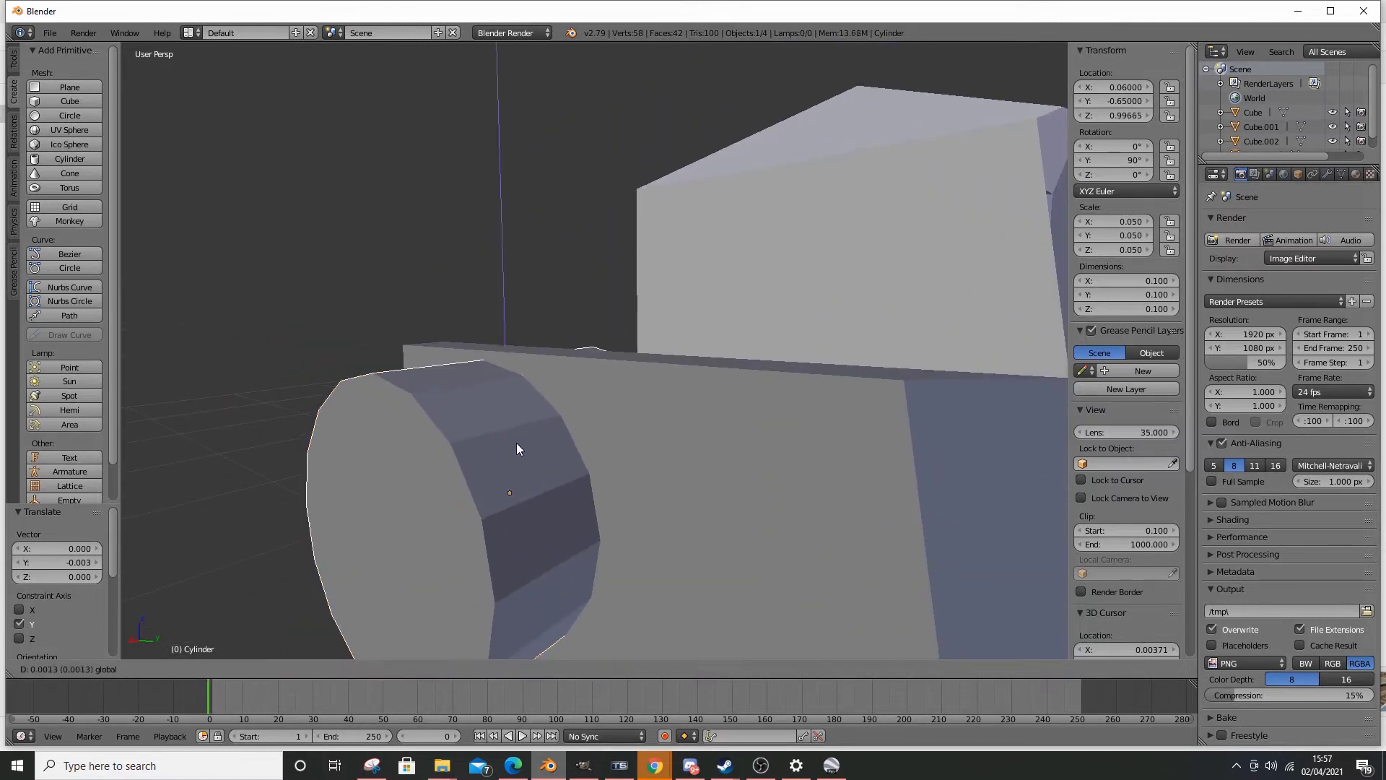
click(475, 461)
click(1117, 116)
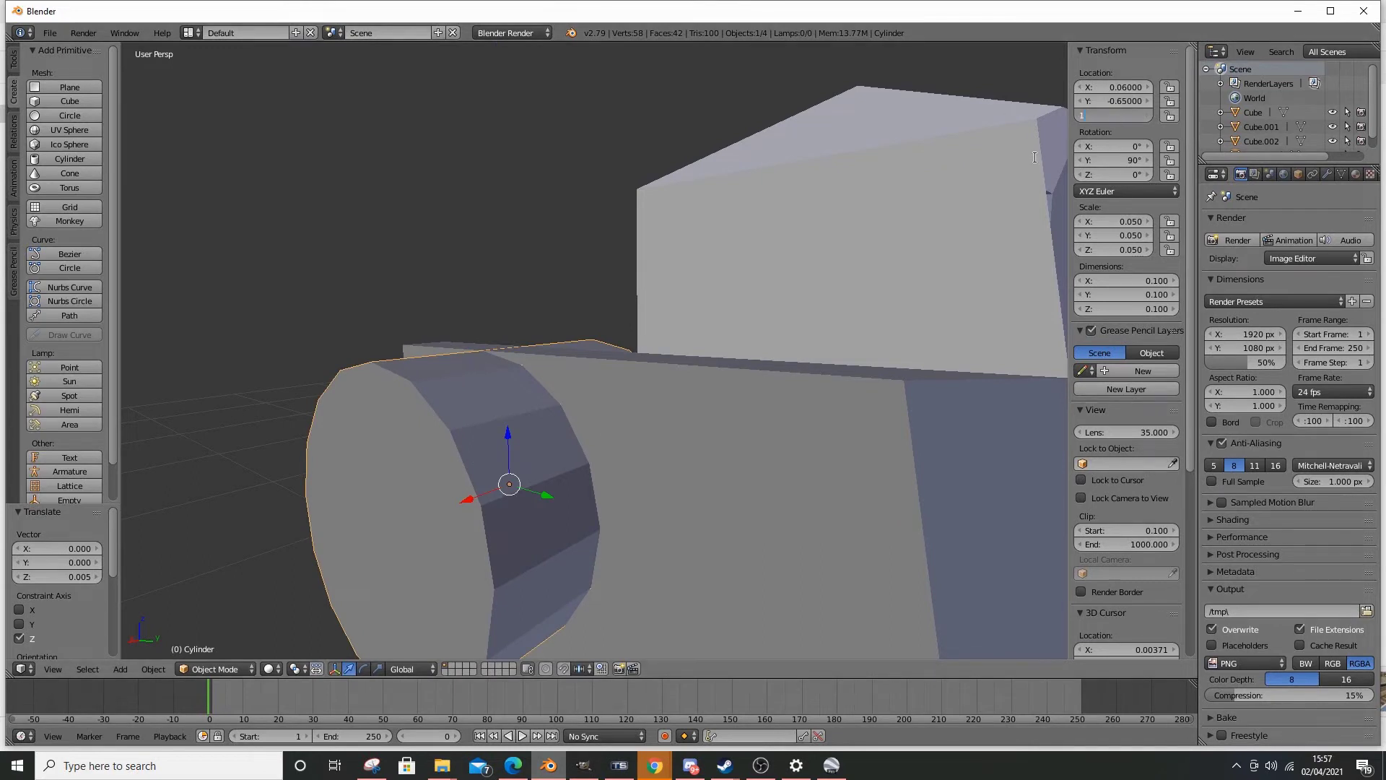
- Check the sign photo and set the cylinder's X and Y dimensions to 0.05, trying 0.5 for Y first
middle_drag(498, 262, 547, 452)
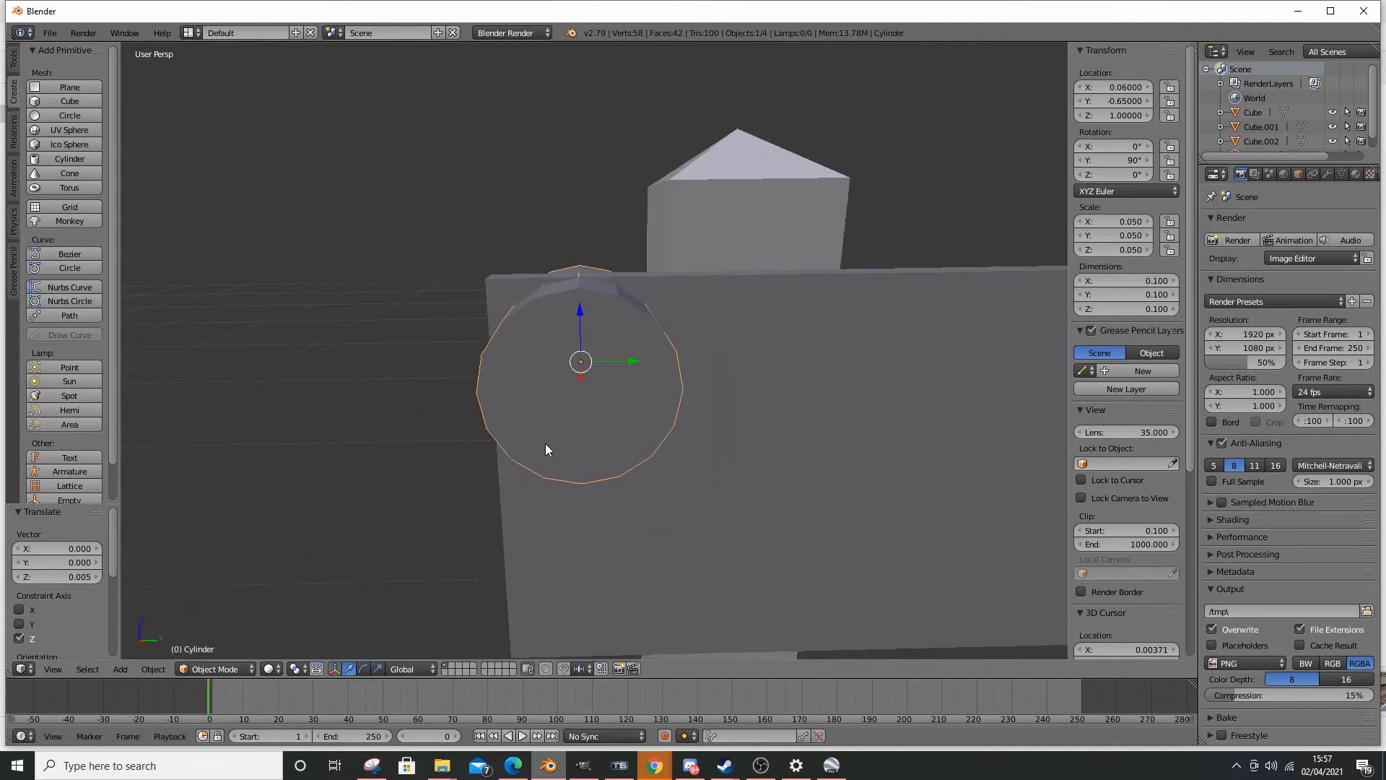
mouse_move(548, 766)
mouse_move(499, 741)
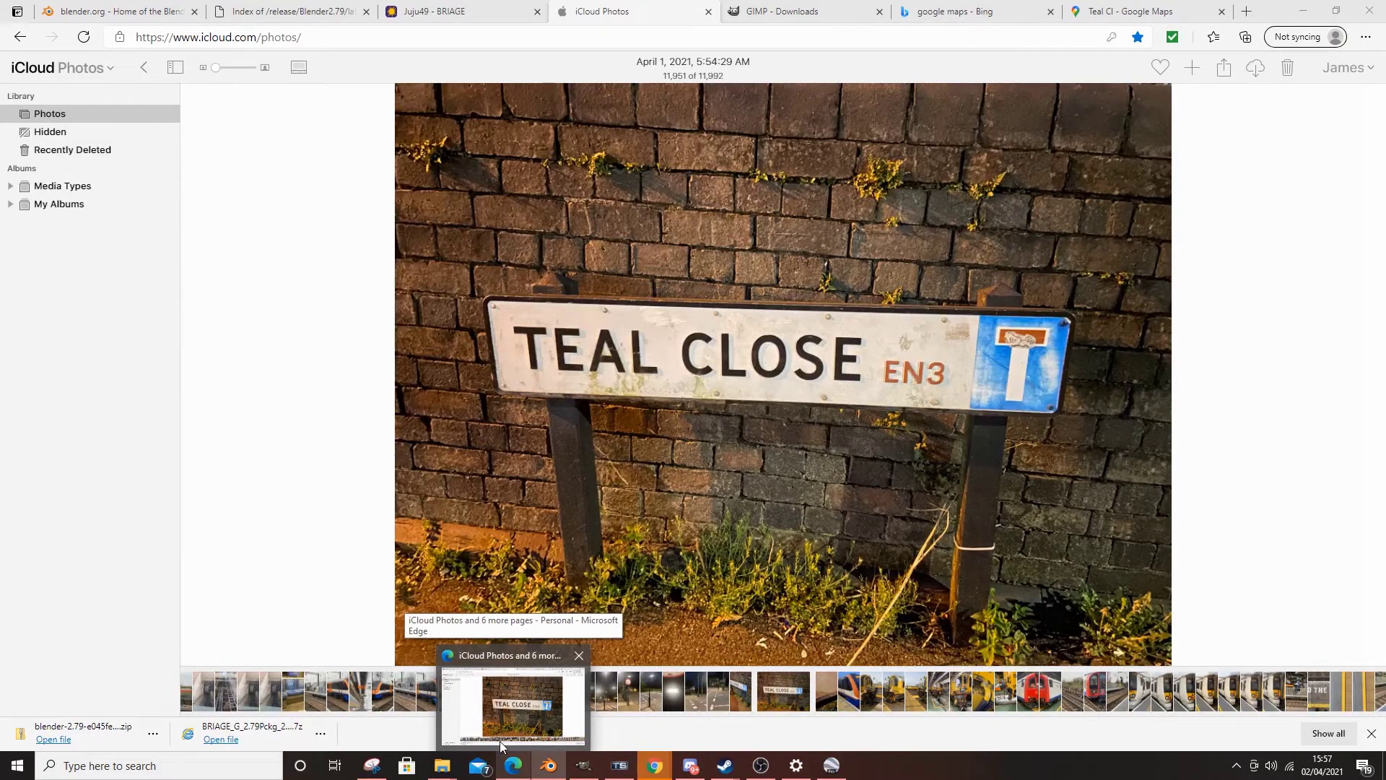
scroll(665, 372, down, 3)
scroll(665, 360, up, 2)
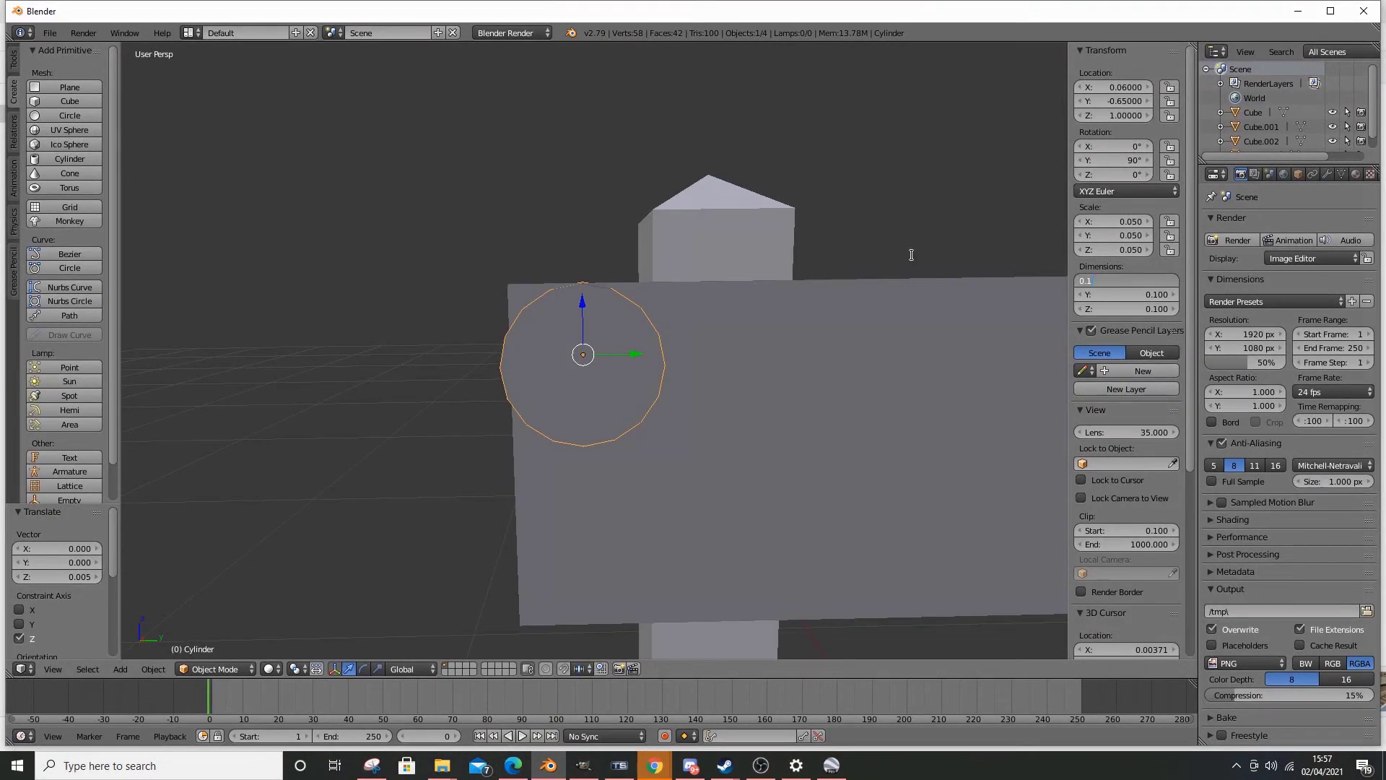
text(05)
key(Return)
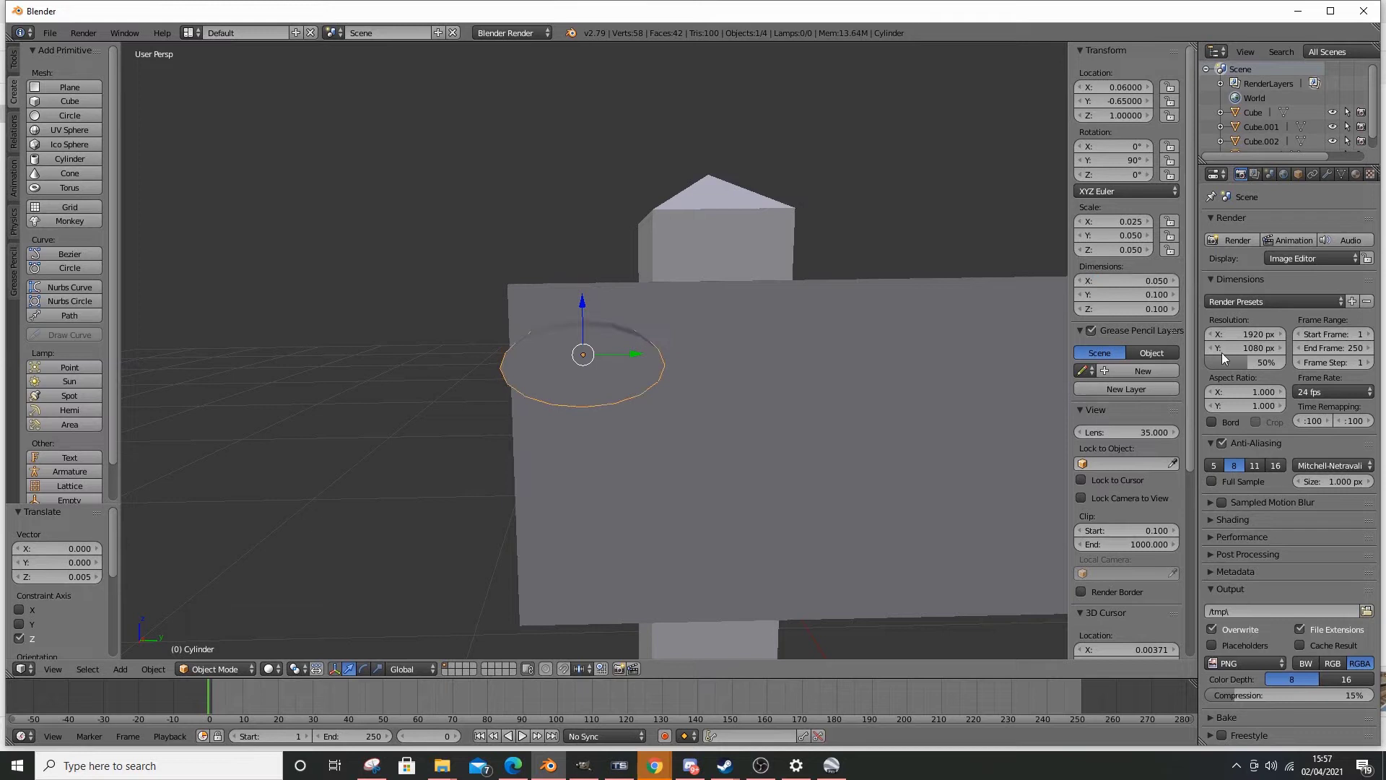
click(1127, 281)
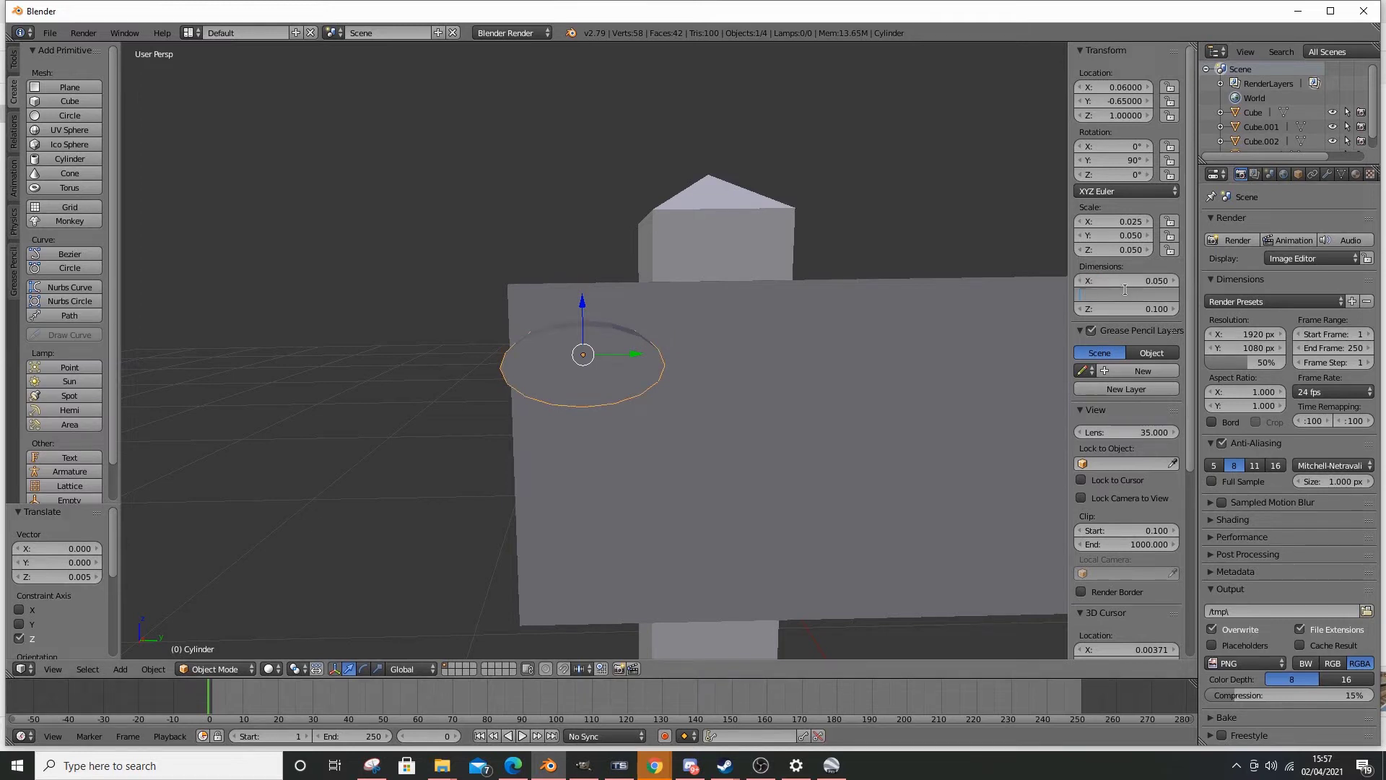
text(0.5)
key(Return)
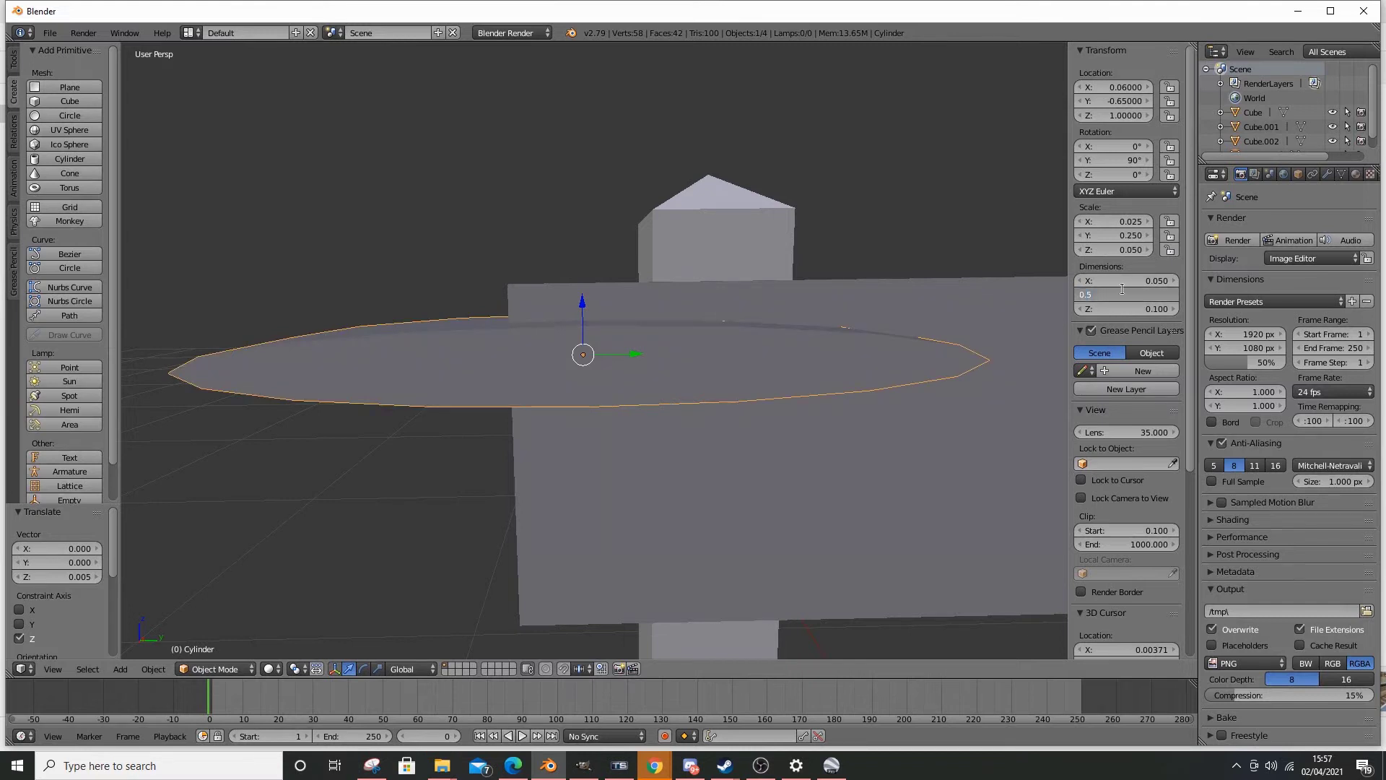
text(0.05)
key(Return)
- Move the small cylinder into the board's upper corner at Y -0.675 and Z 1.025, and check it against the sign photo
scroll(631, 357, up, 5)
shift+middle_drag(587, 299, 682, 341)
drag(682, 341, 697, 282)
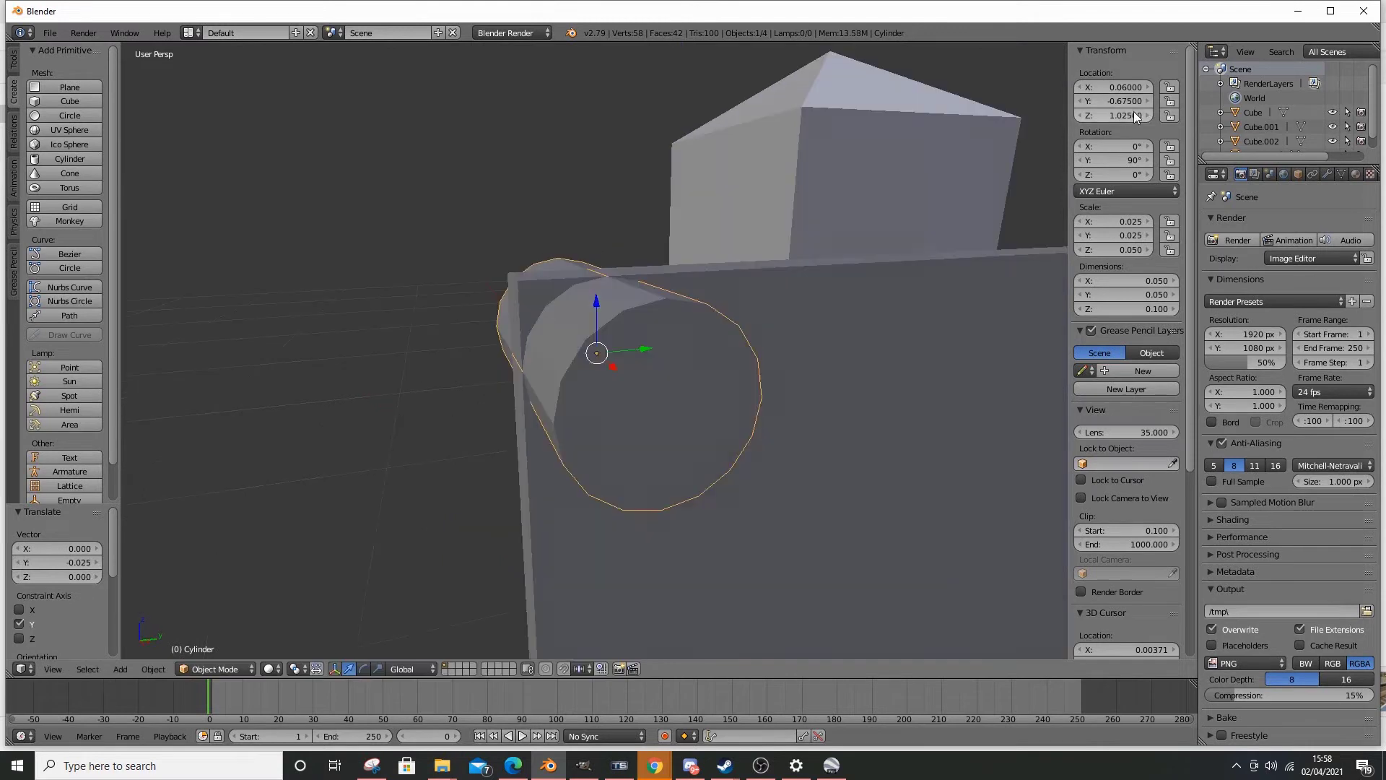
middle_drag(649, 187, 721, 300)
scroll(609, 298, down, 4)
right_click(721, 300)
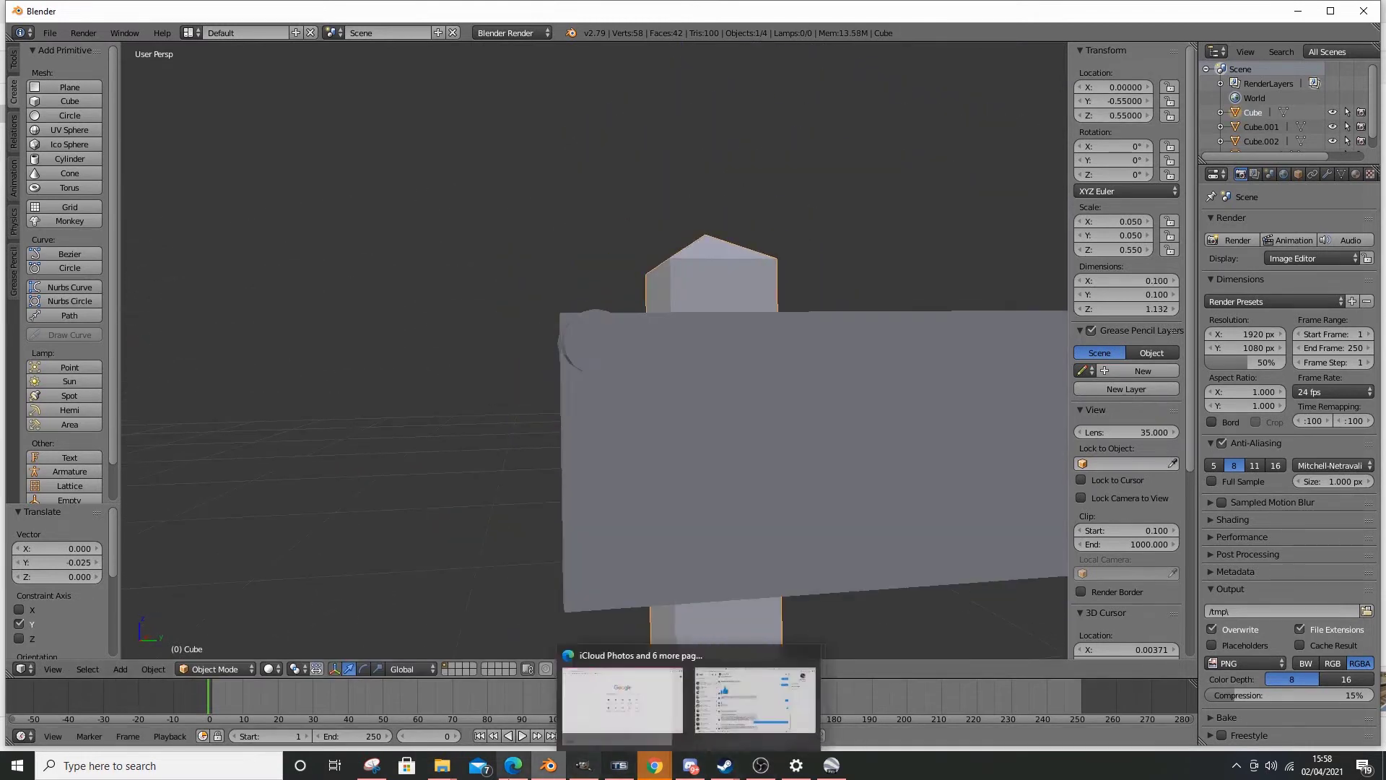
mouse_move(503, 766)
mouse_move(509, 684)
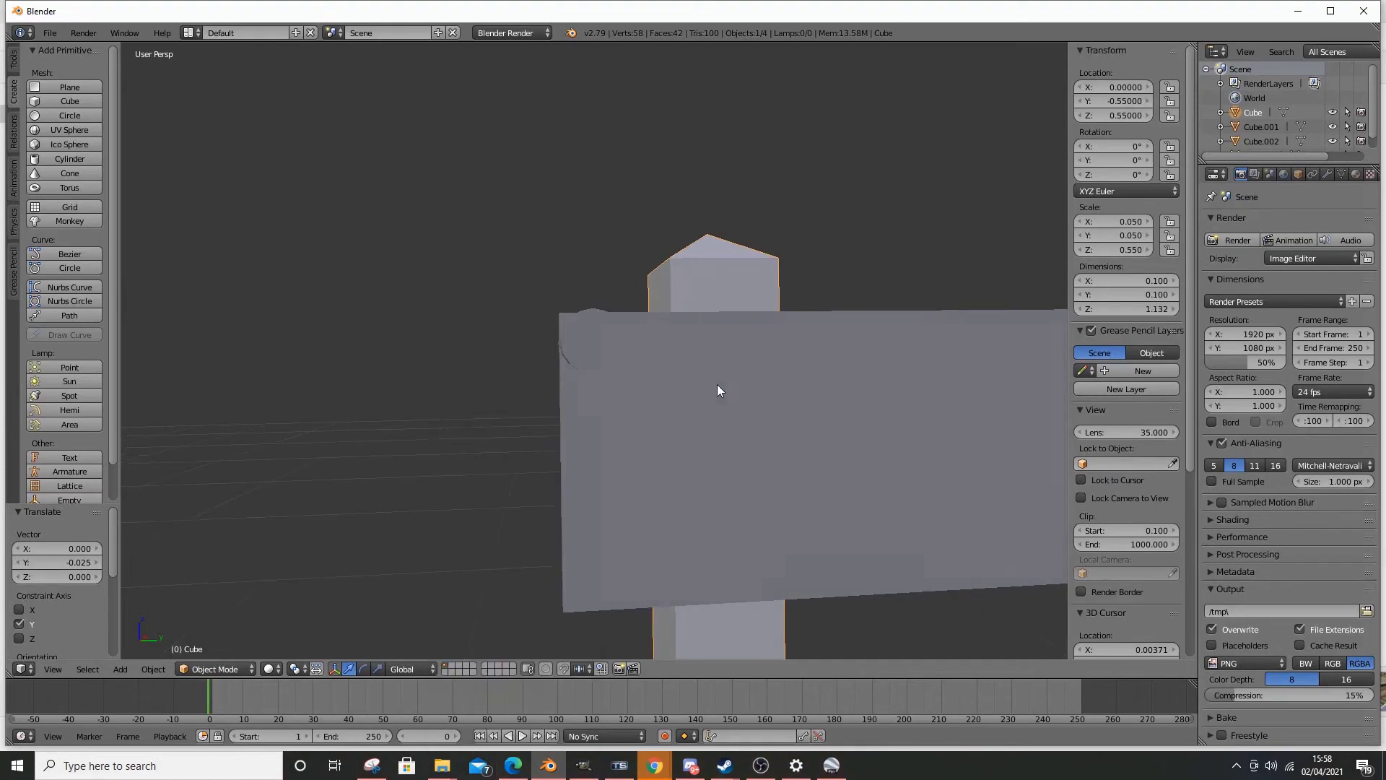
- Add a second 16-vertex cylinder, aligned around the small one, with dimensions of 0.07 in X, 0.08 in Y and 0.062 in Z
middle_drag(716, 384, 661, 371)
right_click(653, 417)
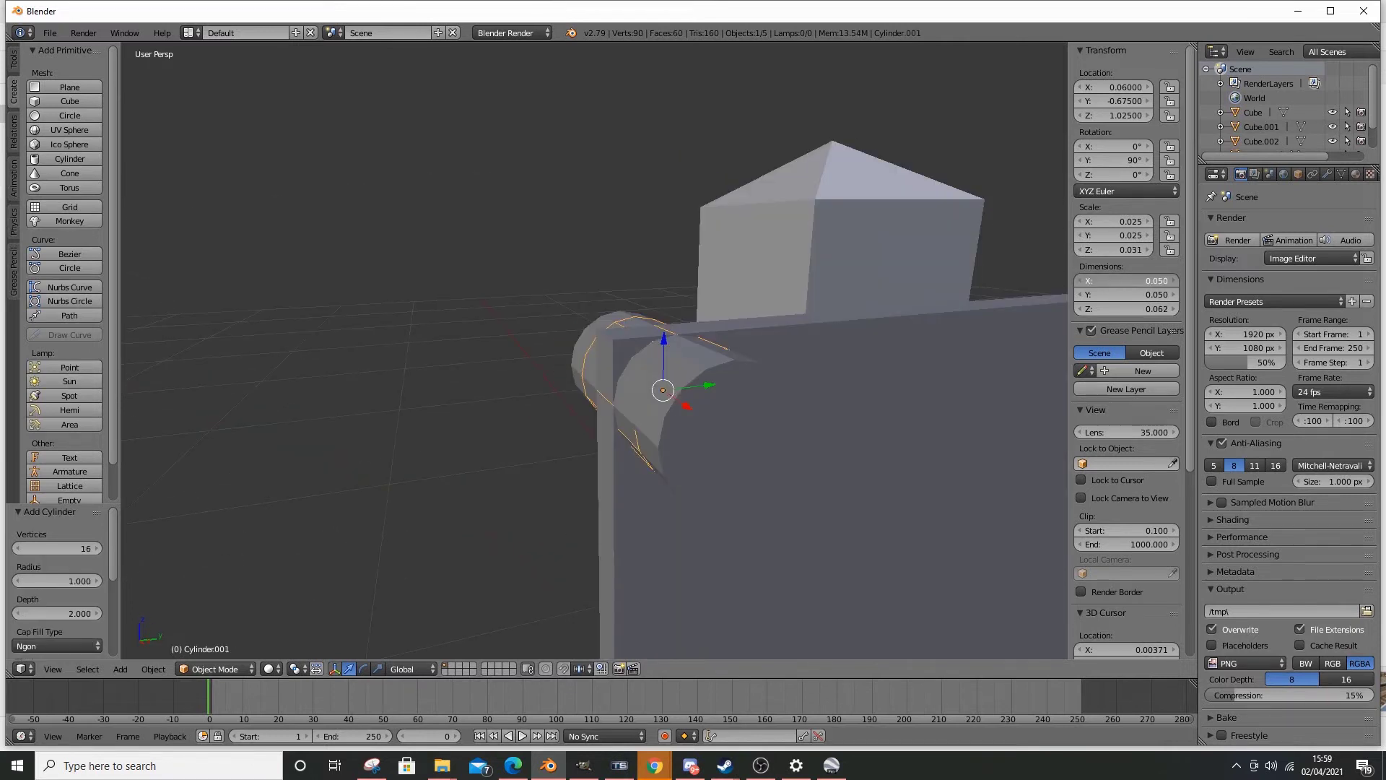
drag(1128, 280, 1168, 294)
middle_drag(961, 350, 658, 425)
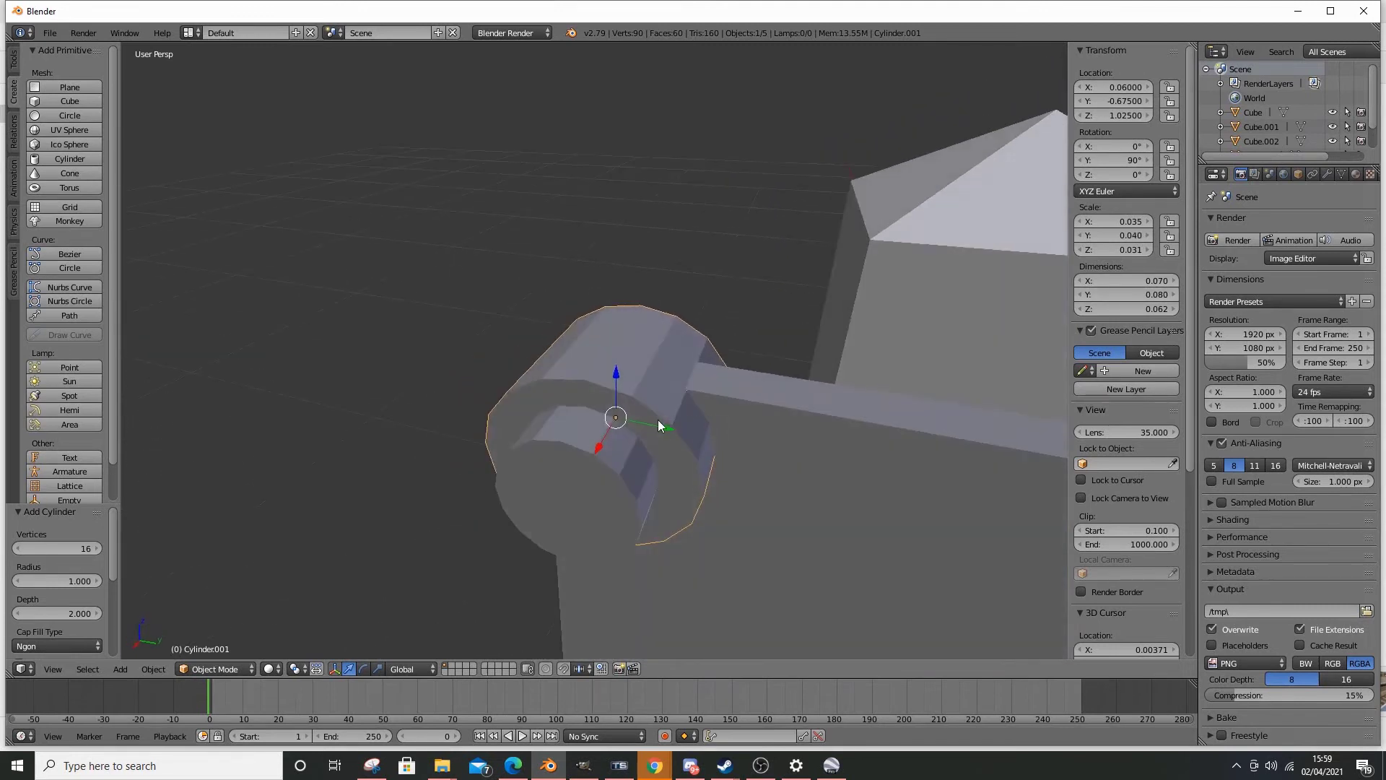
- Cut the small cylinder out of the larger one with a Boolean modifier set to Difference, and apply it
right_click(592, 456)
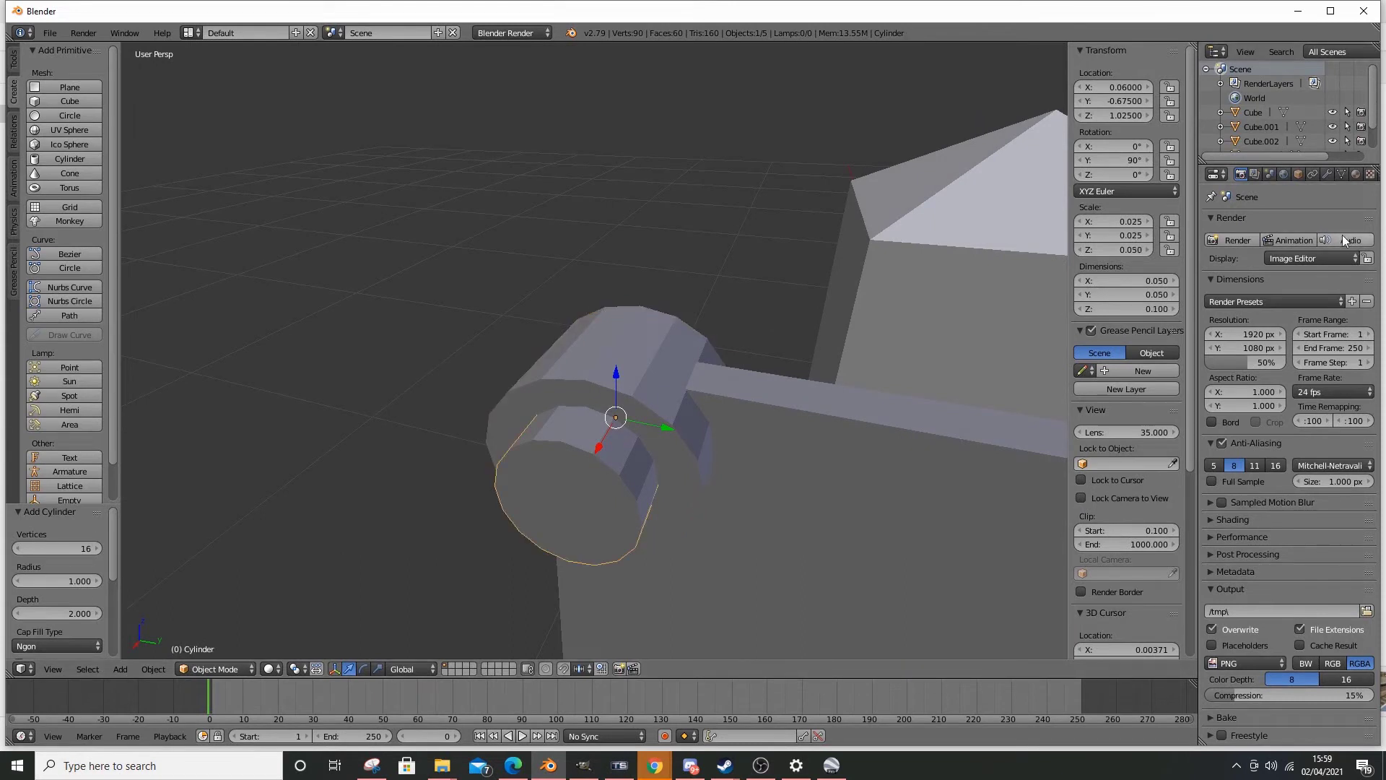
scroll(1302, 99, down, 2)
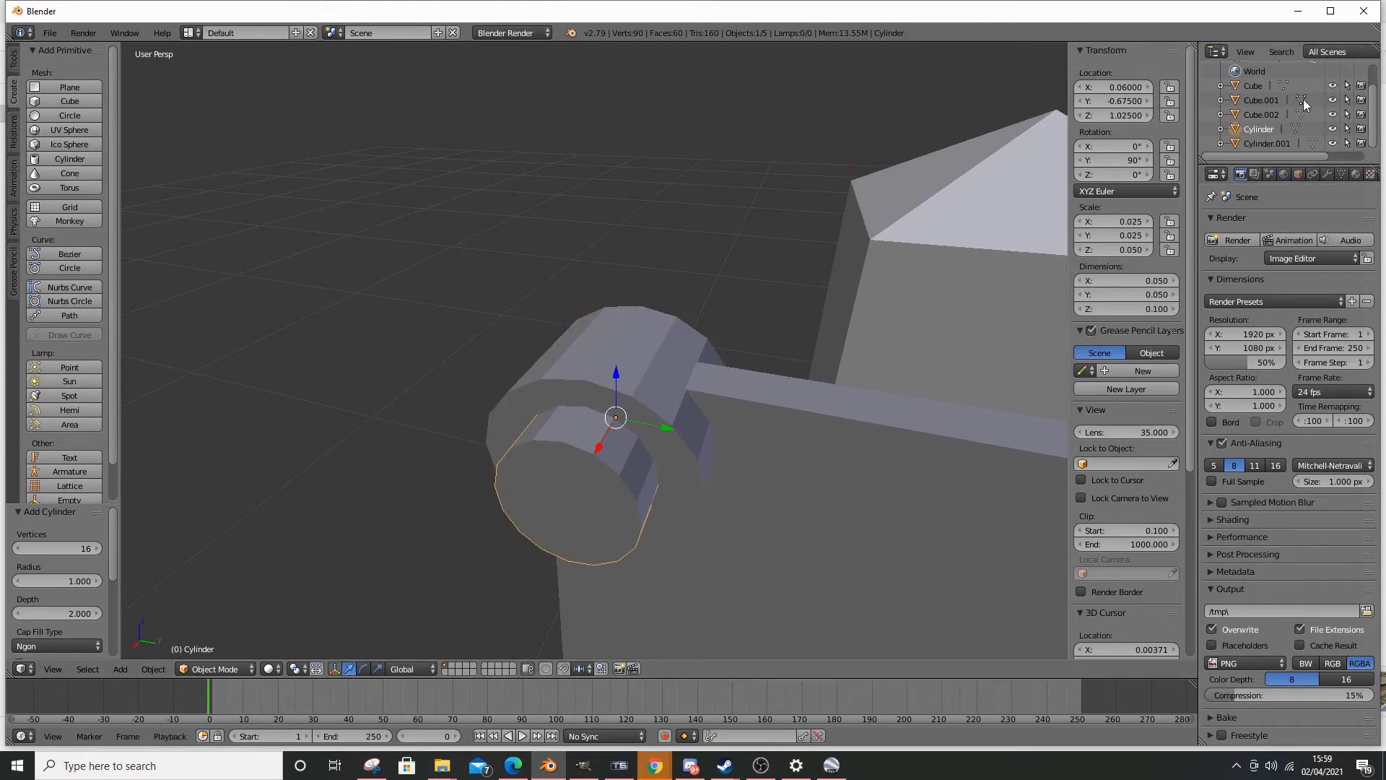
right_click(577, 347)
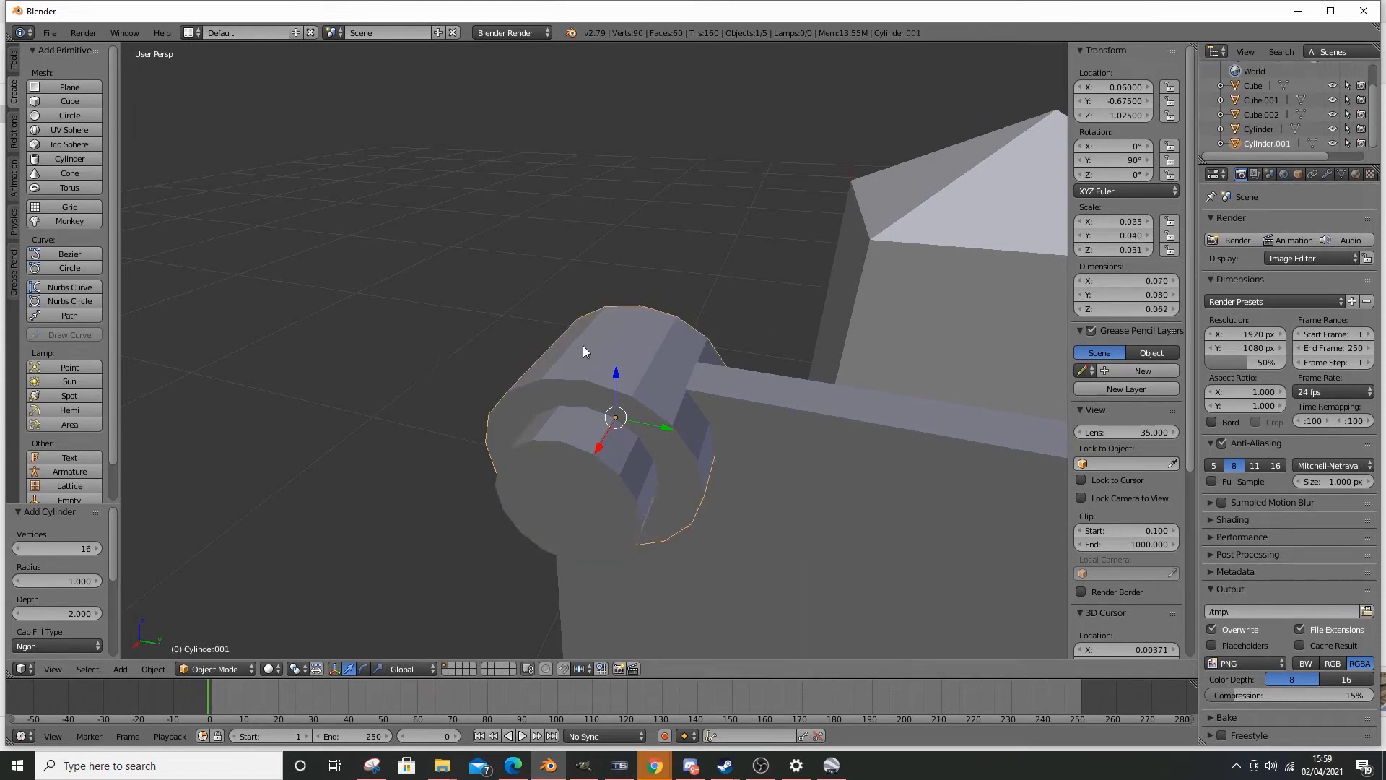
click(1328, 174)
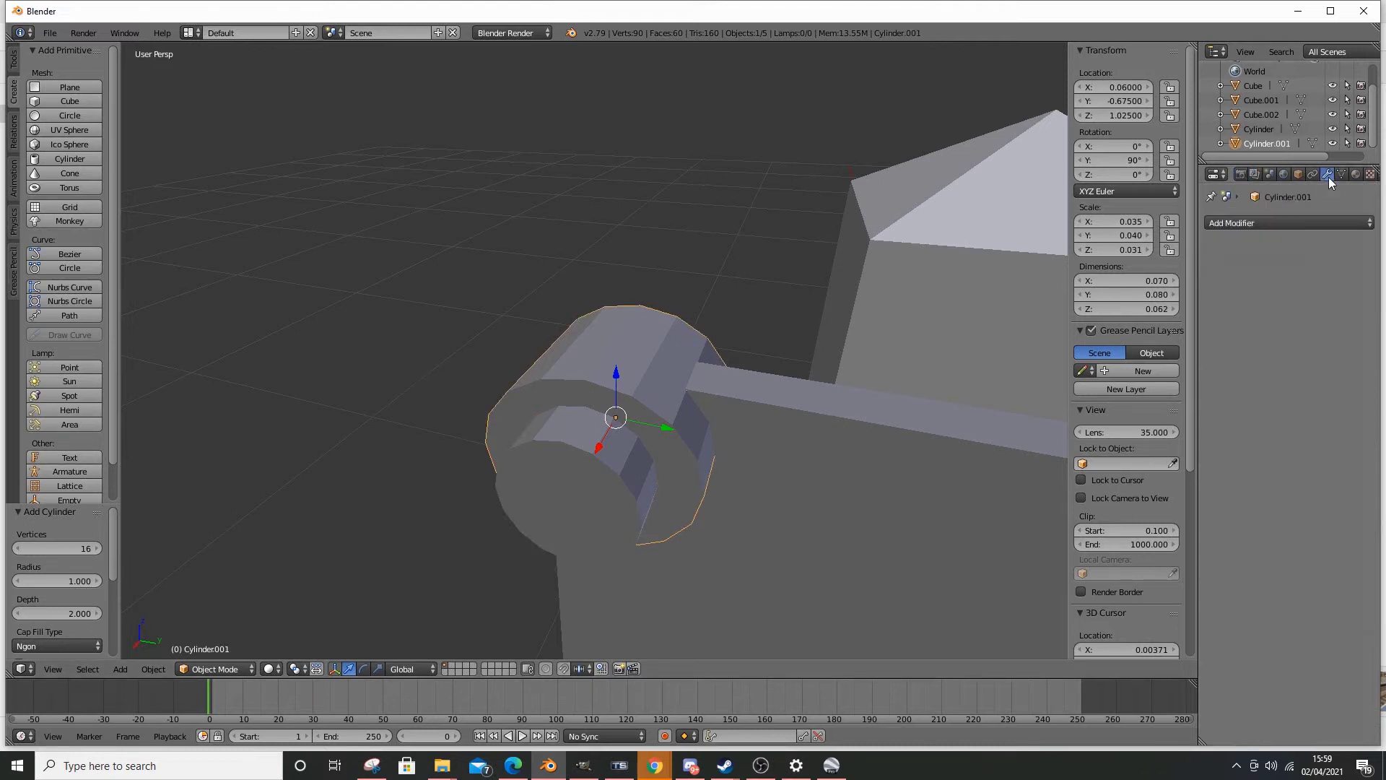
click(1275, 225)
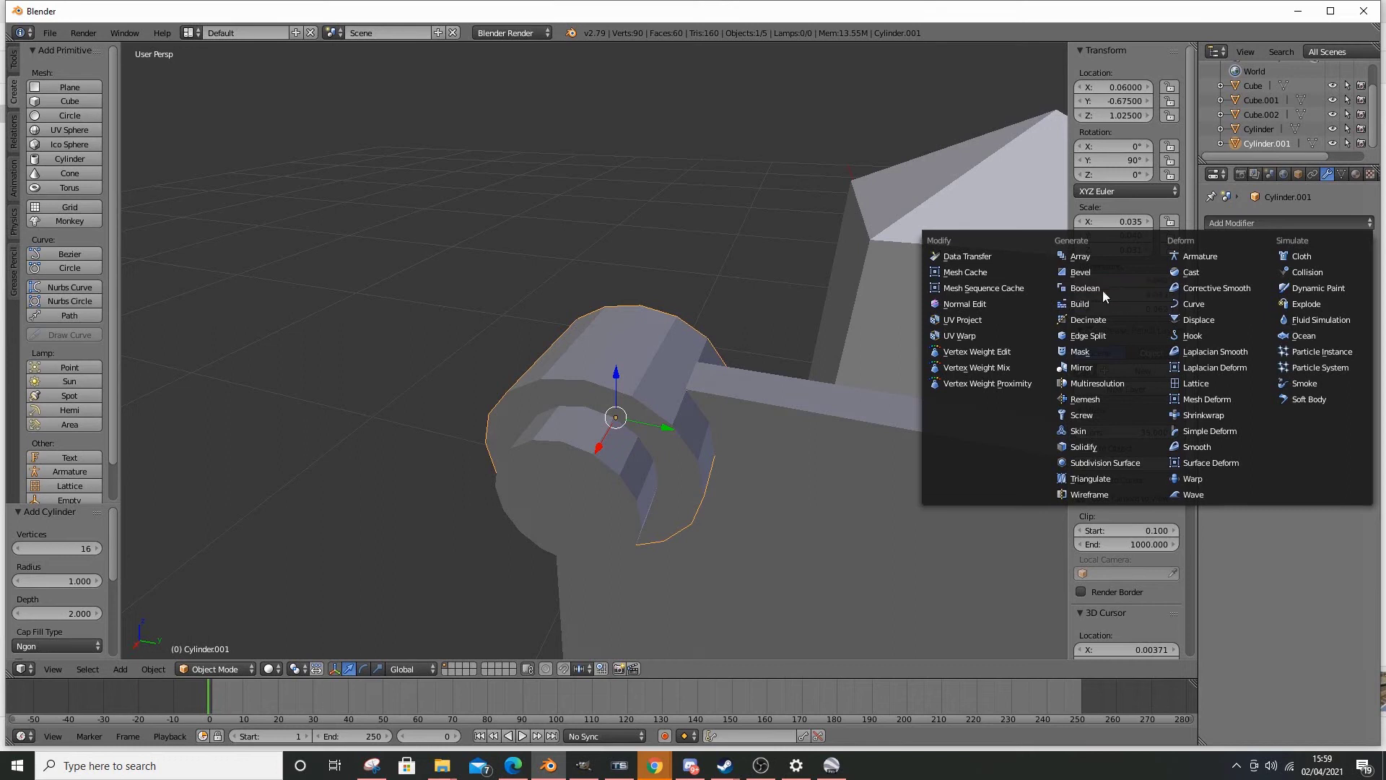
click(1152, 289)
click(1314, 304)
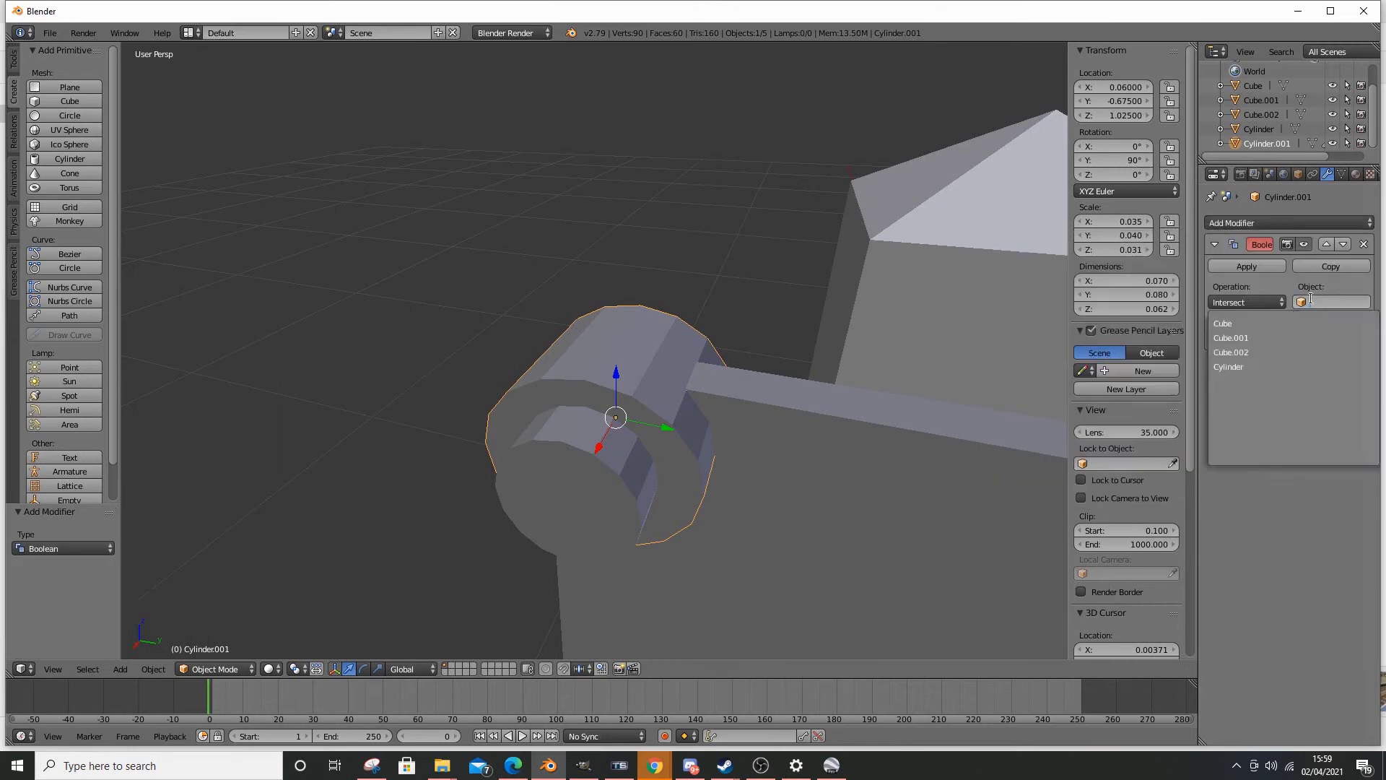
click(1236, 365)
click(1233, 302)
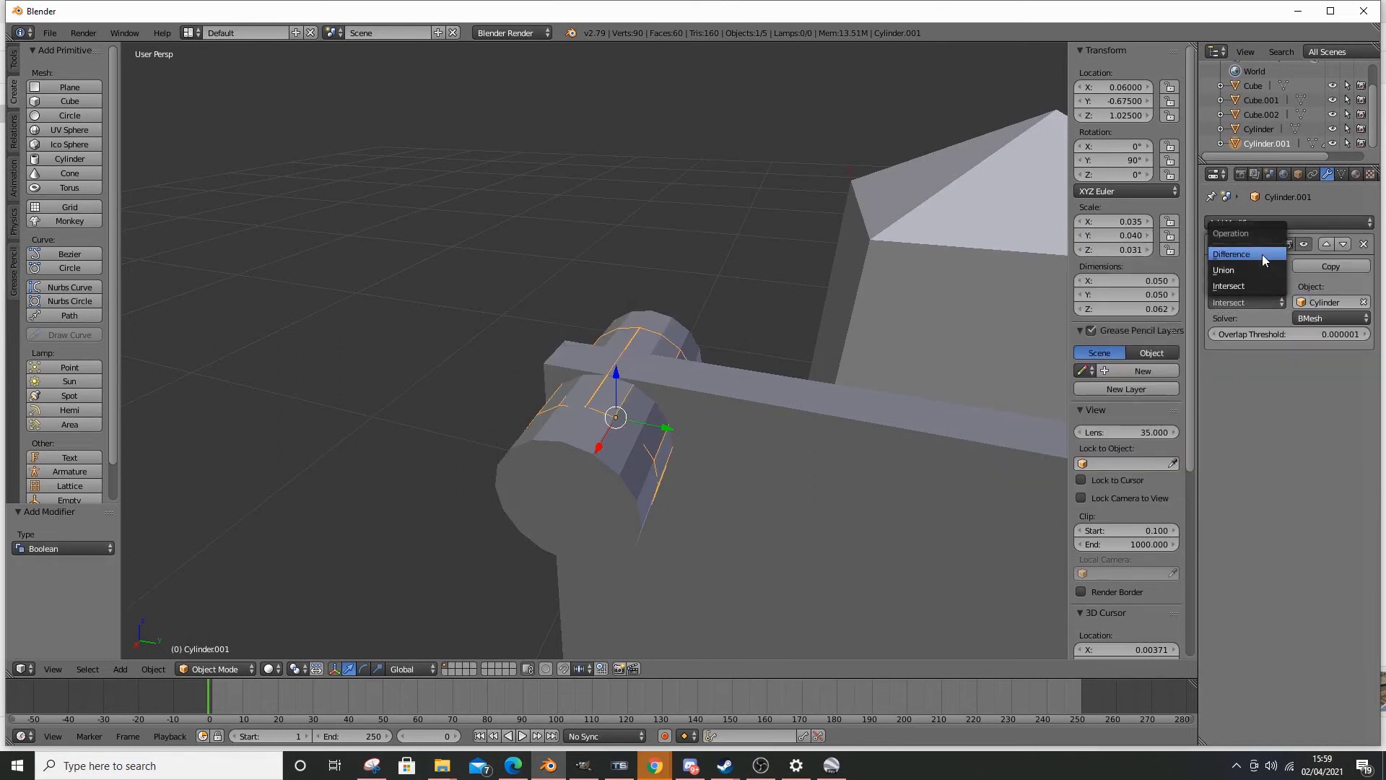
click(1262, 254)
click(1246, 266)
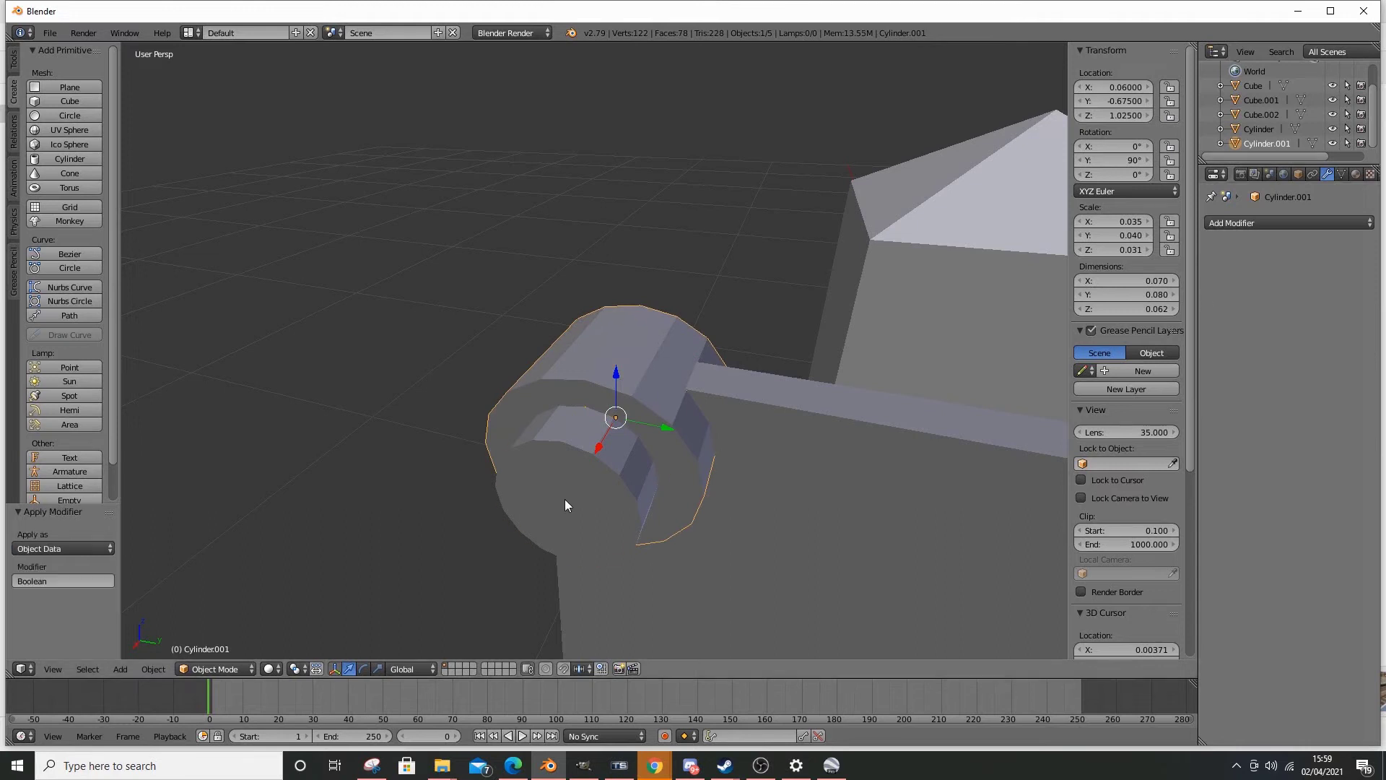
- Delete the small inner cylinder used for the cut
right_click(562, 500)
key(Delete)
- In Edit Mode, delete the ring cylinder's inner and outer vertices just beyond both ends of its upper outer quarter
middle_drag(556, 506, 688, 468)
right_click(689, 468)
click(204, 669)
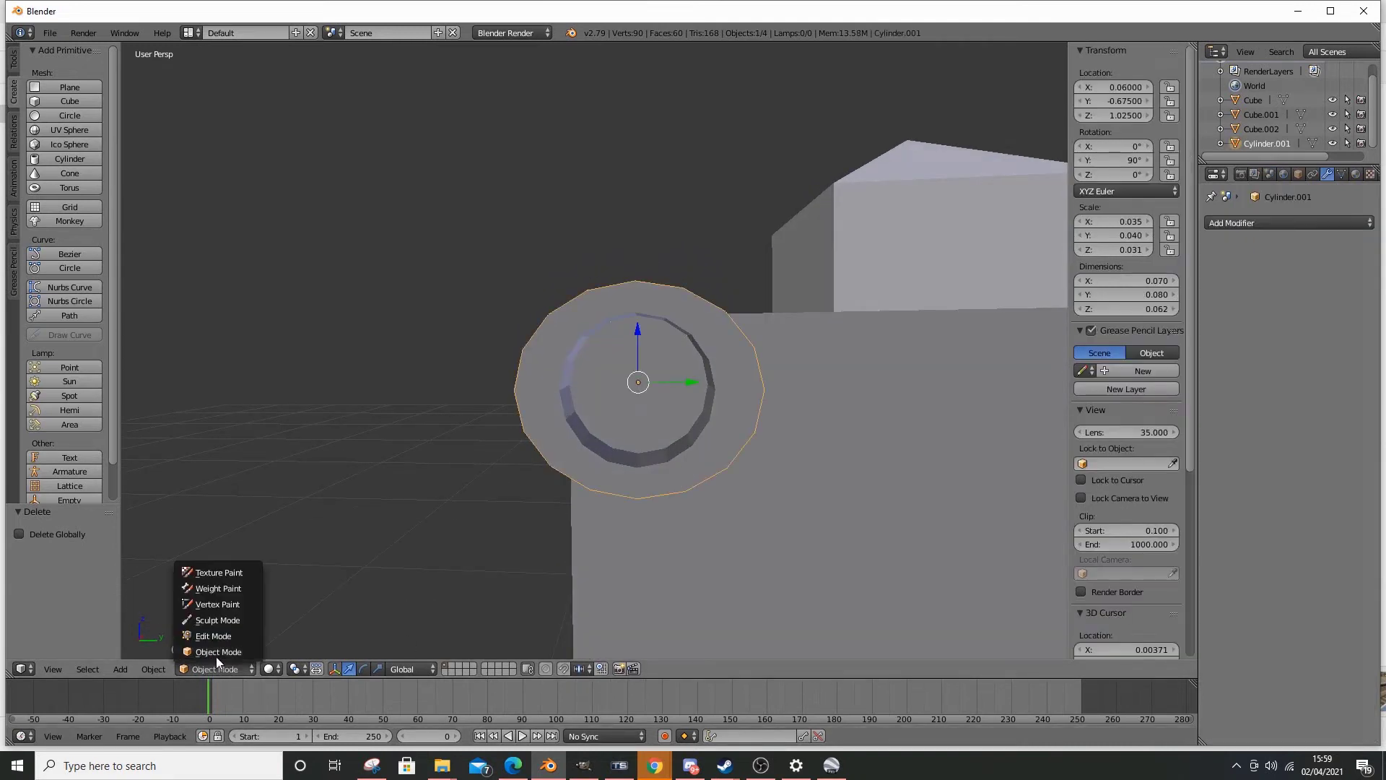
click(212, 640)
middle_drag(592, 404, 611, 389)
right_click(596, 382)
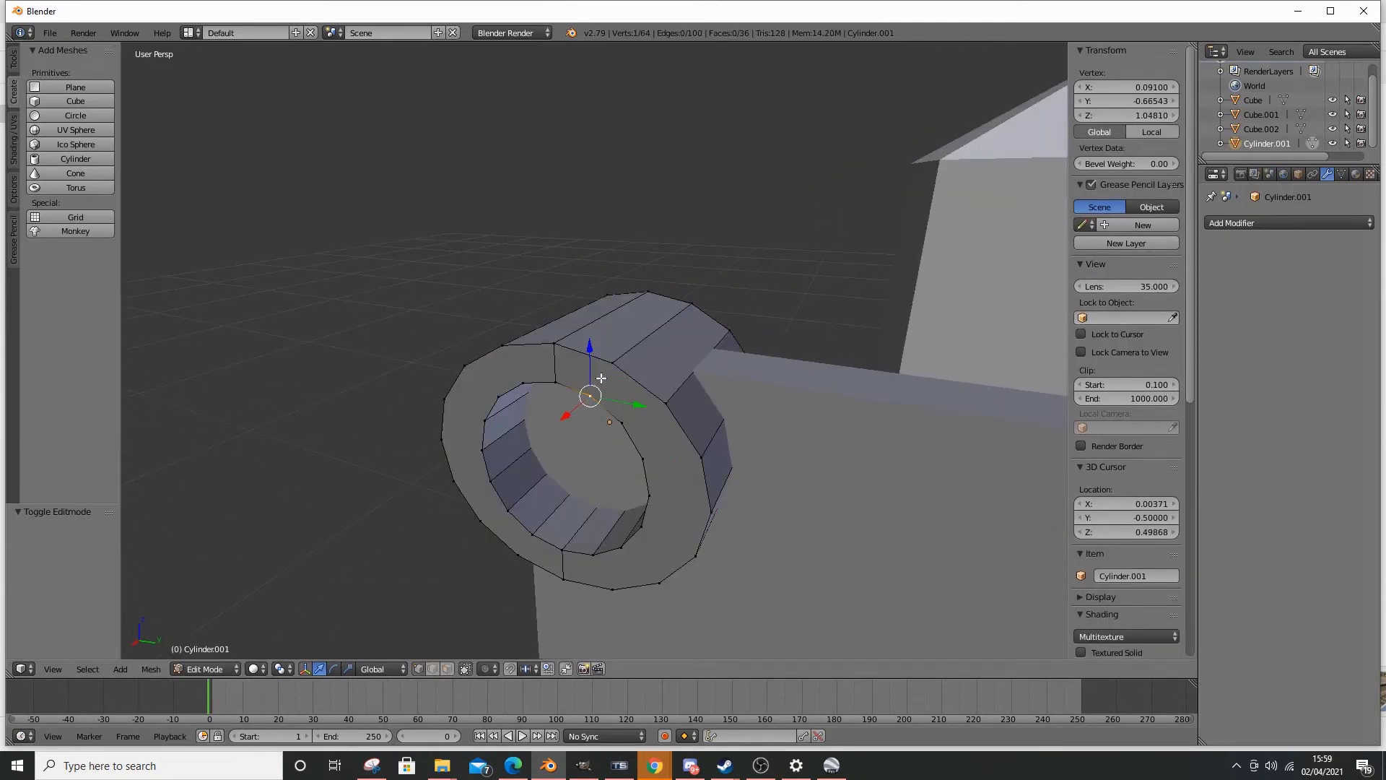
shift+right_click(618, 360)
shift+right_click(687, 295)
middle_drag(696, 315, 494, 355)
shift+right_click(523, 361)
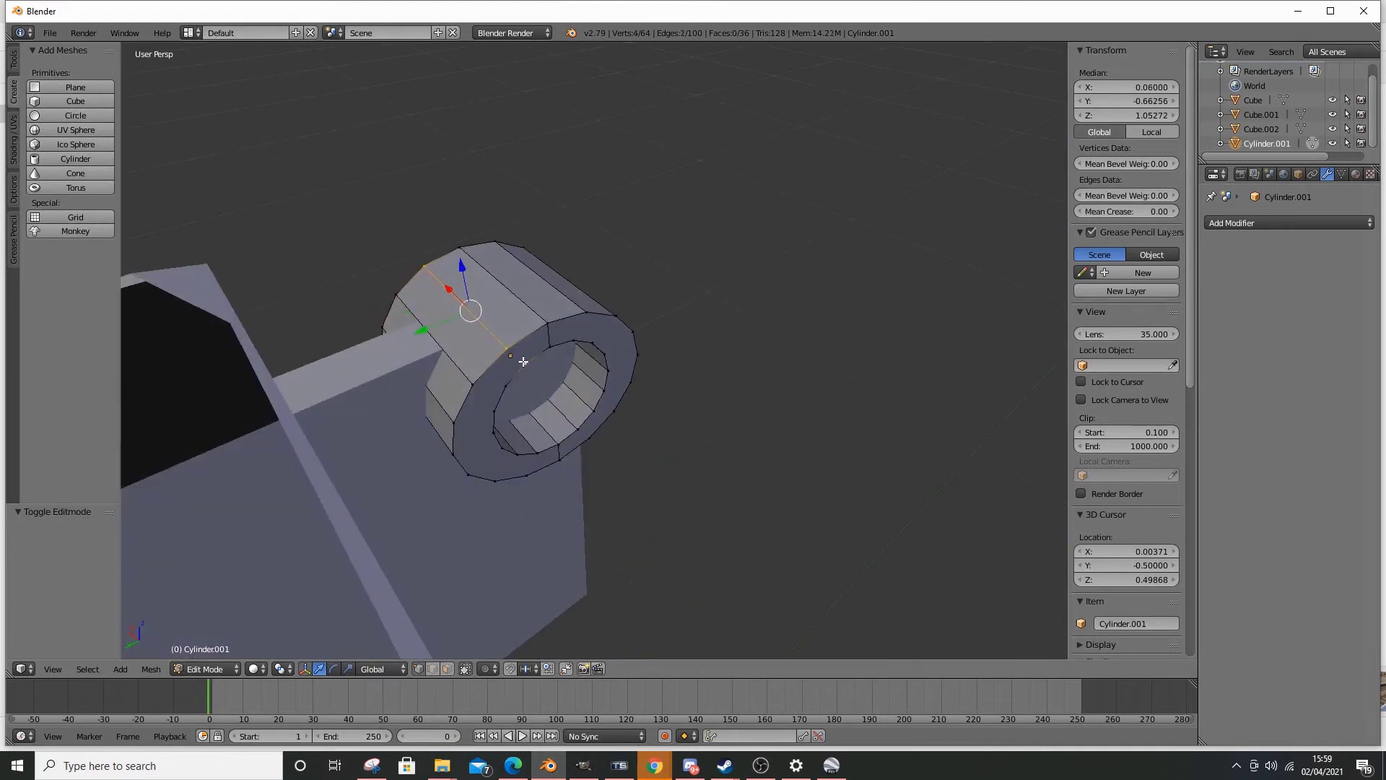
middle_drag(571, 415, 600, 436)
shift+right_click(652, 427)
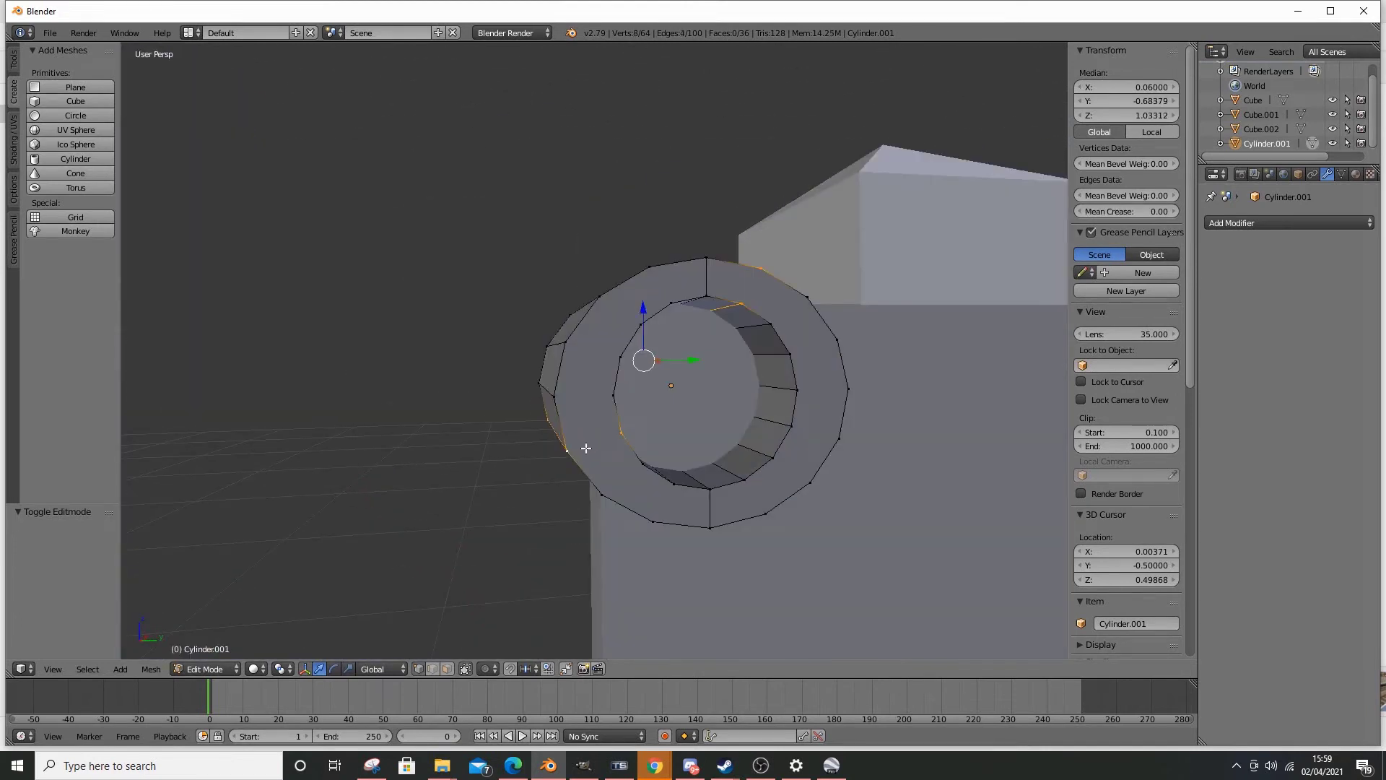
key(x)
click(576, 431)
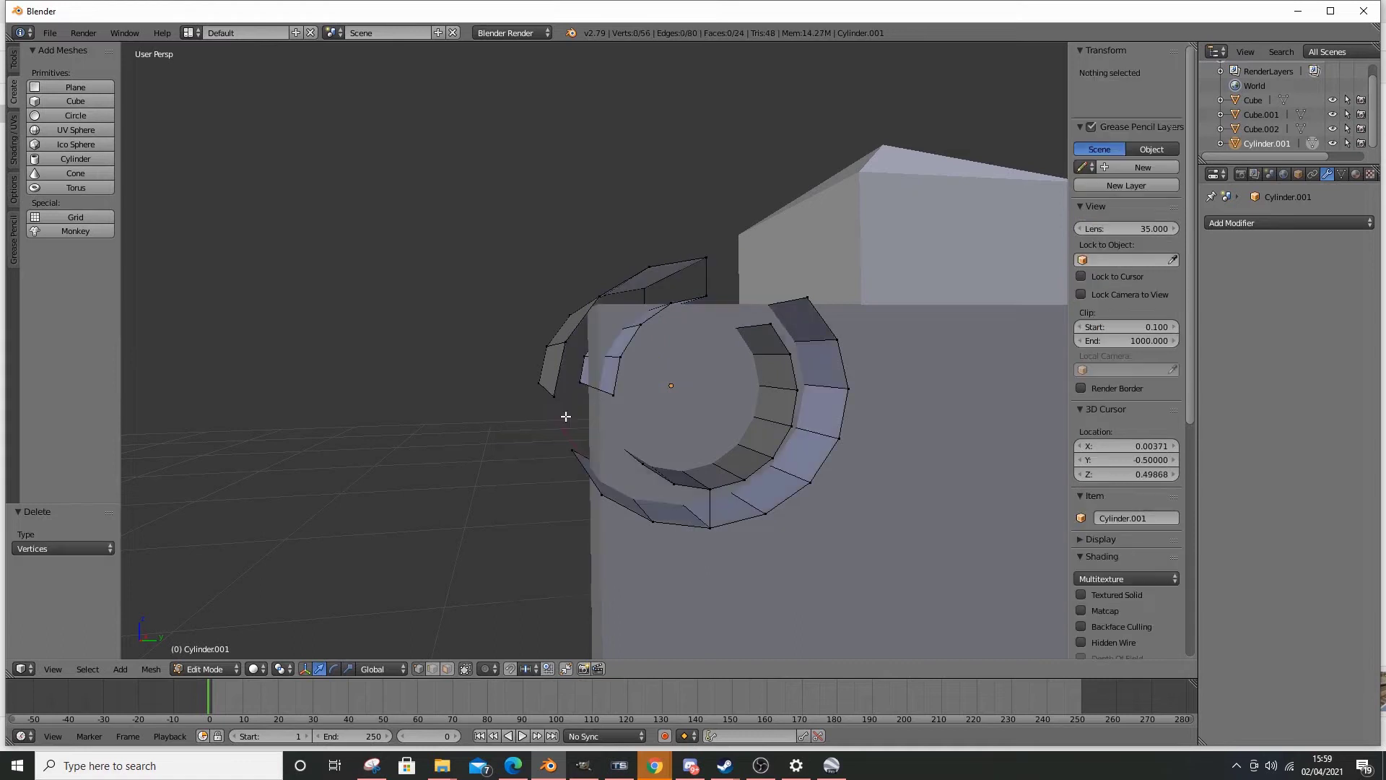
- Delete the linked remainder of the ring, keeping only the quarter arc around the board's upper corner
right_click(574, 454)
key(ctrl+l)
key(x)
click(524, 458)
- Close the open lower end of the quarter arc with a face between its four end vertices
right_click(538, 382)
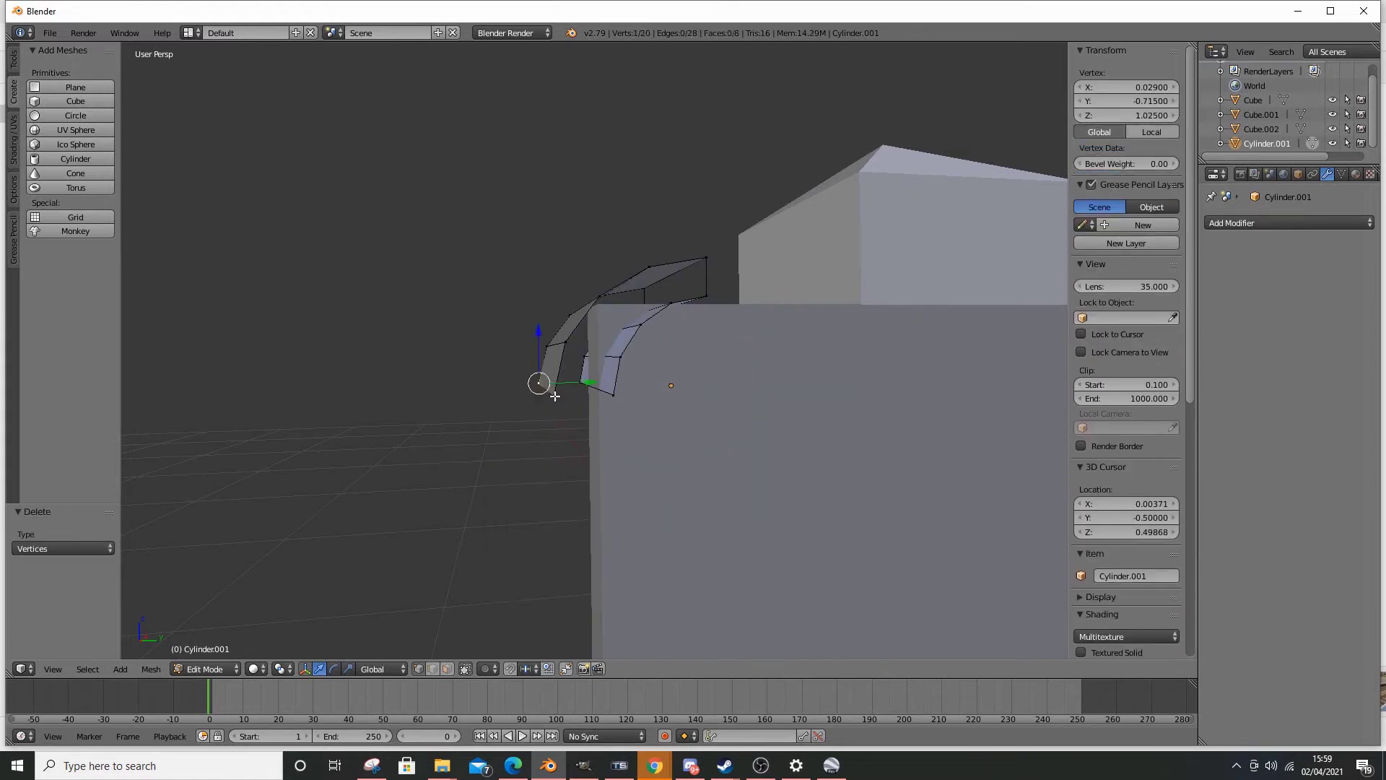
shift+right_click(544, 383)
shift+right_click(613, 393)
shift+right_click(581, 382)
key(ctrl+e)
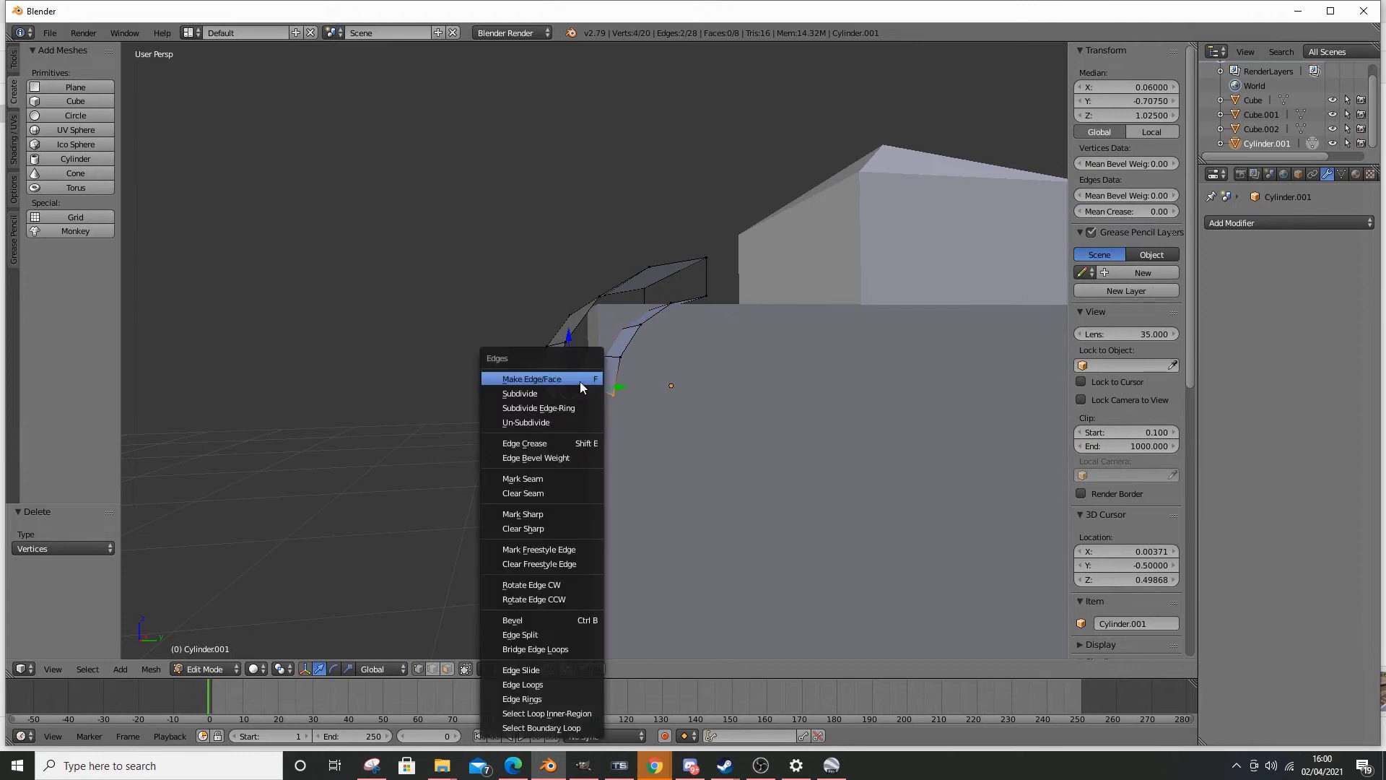
click(579, 381)
- Close the open upper end of the quarter arc with a face between its four end vertices
middle_drag(685, 362, 619, 358)
middle_drag(668, 275, 704, 296)
right_click(644, 289)
shift+right_click(644, 316)
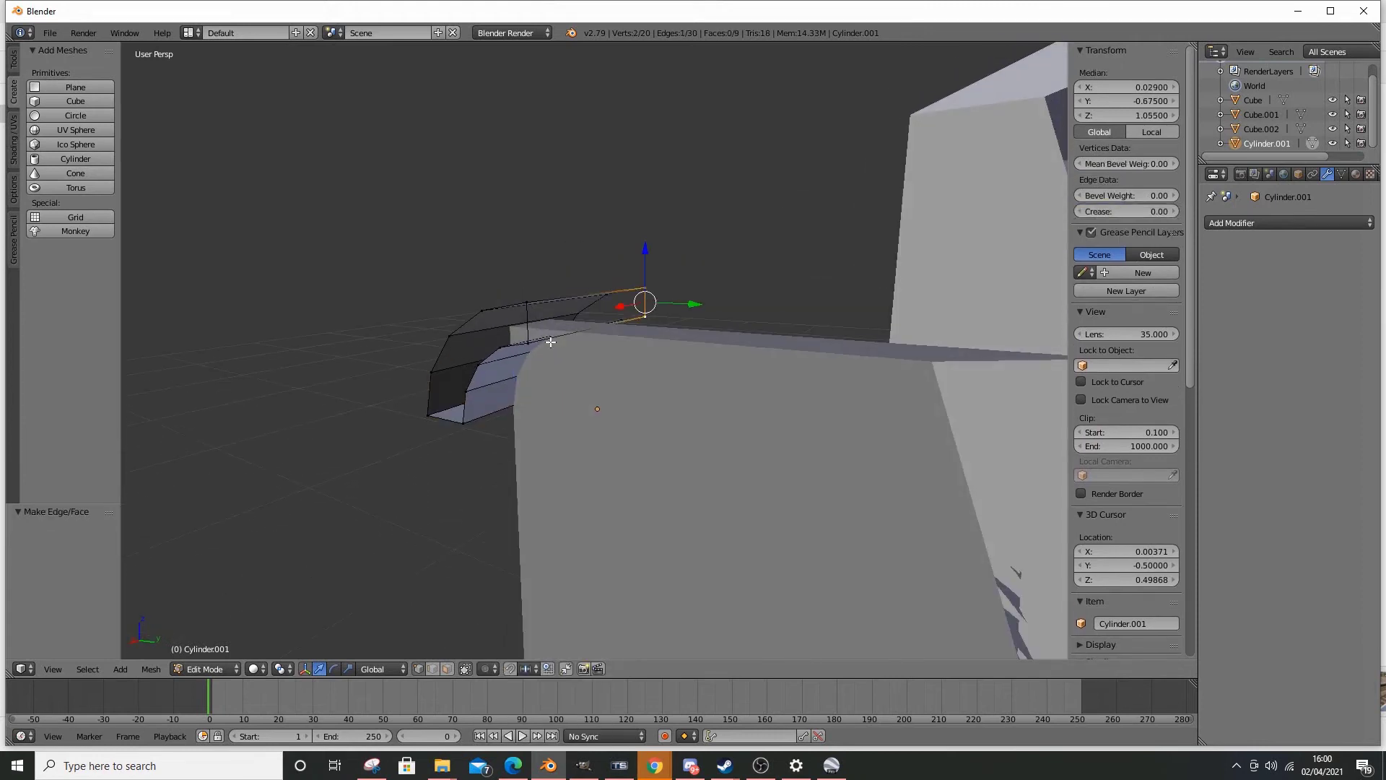
shift+right_click(535, 341)
shift+right_click(526, 302)
key(ctrl+e)
click(522, 281)
- Fill the front side of the quarter arc with one face across its ten outline vertices
middle_drag(521, 281, 547, 296)
right_click(556, 360)
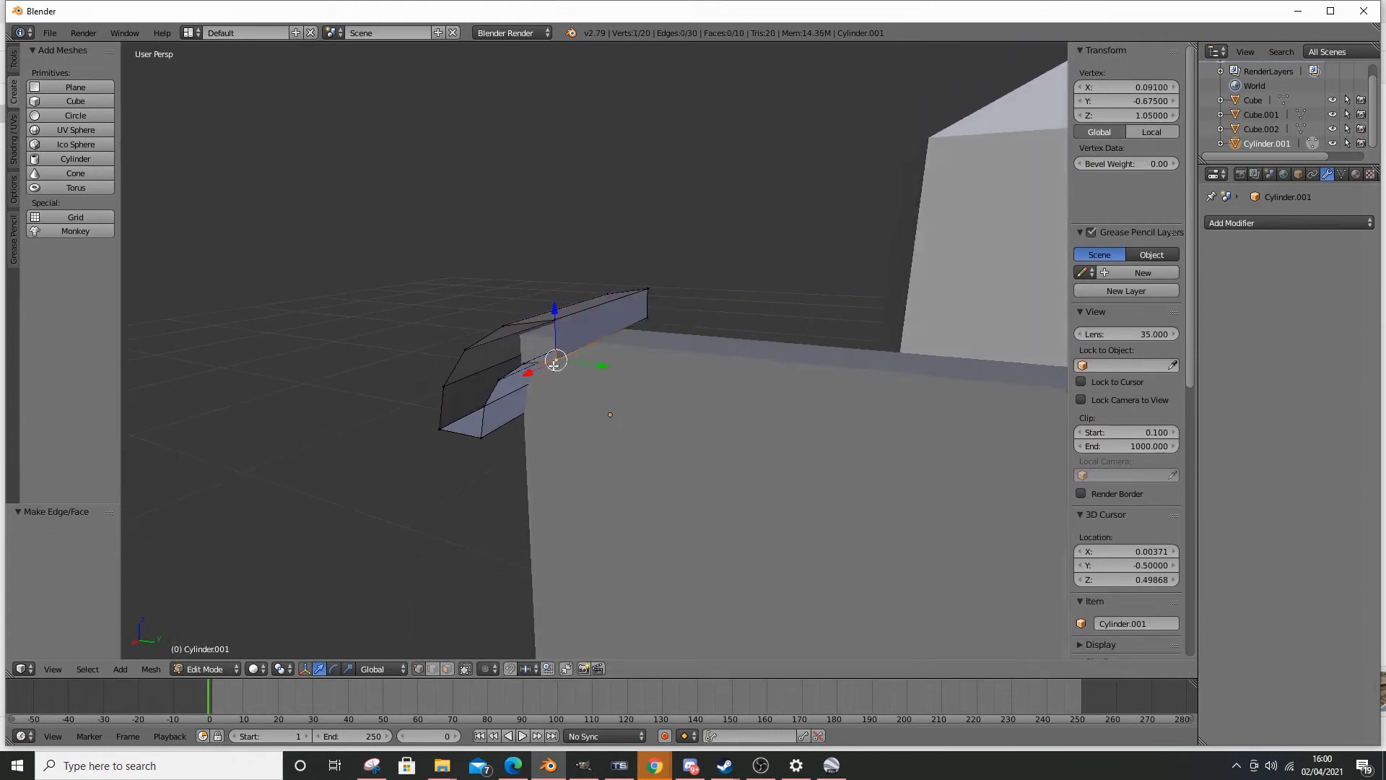
shift+right_click(525, 366)
shift+right_click(495, 403)
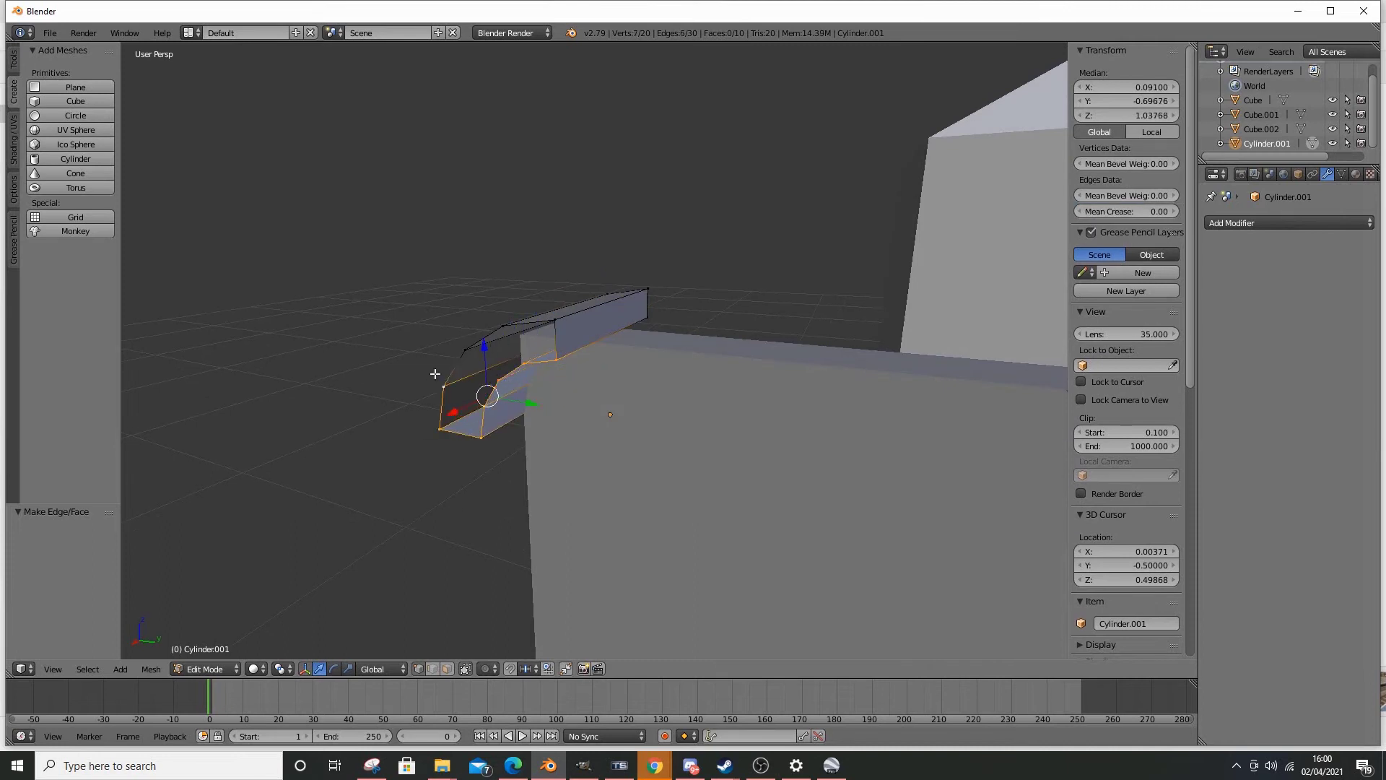
shift+right_click(503, 322)
key(ctrl+e)
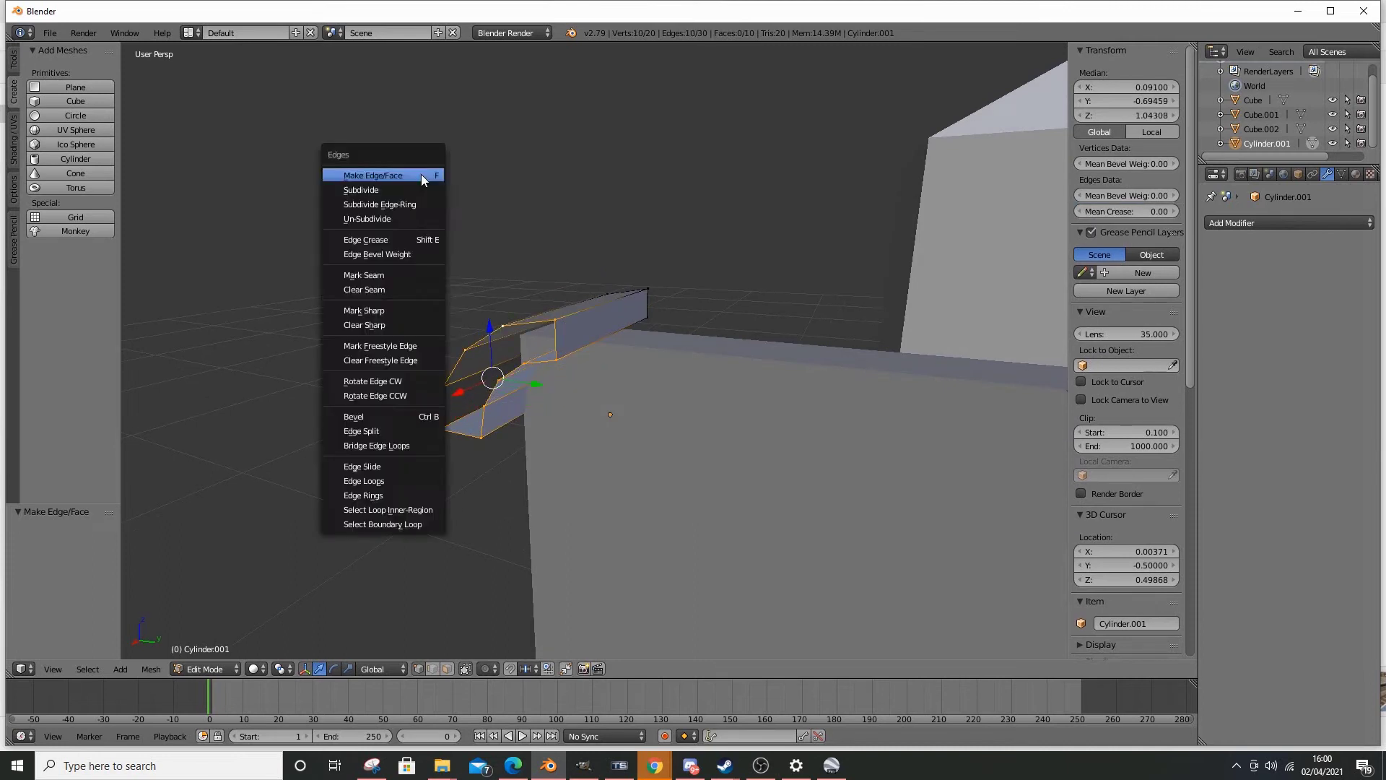
click(423, 180)
- Fill the rear side of the quarter arc with one face across its ten outline vertices and return to Object Mode
middle_drag(610, 233, 379, 254)
shift+right_click(541, 317)
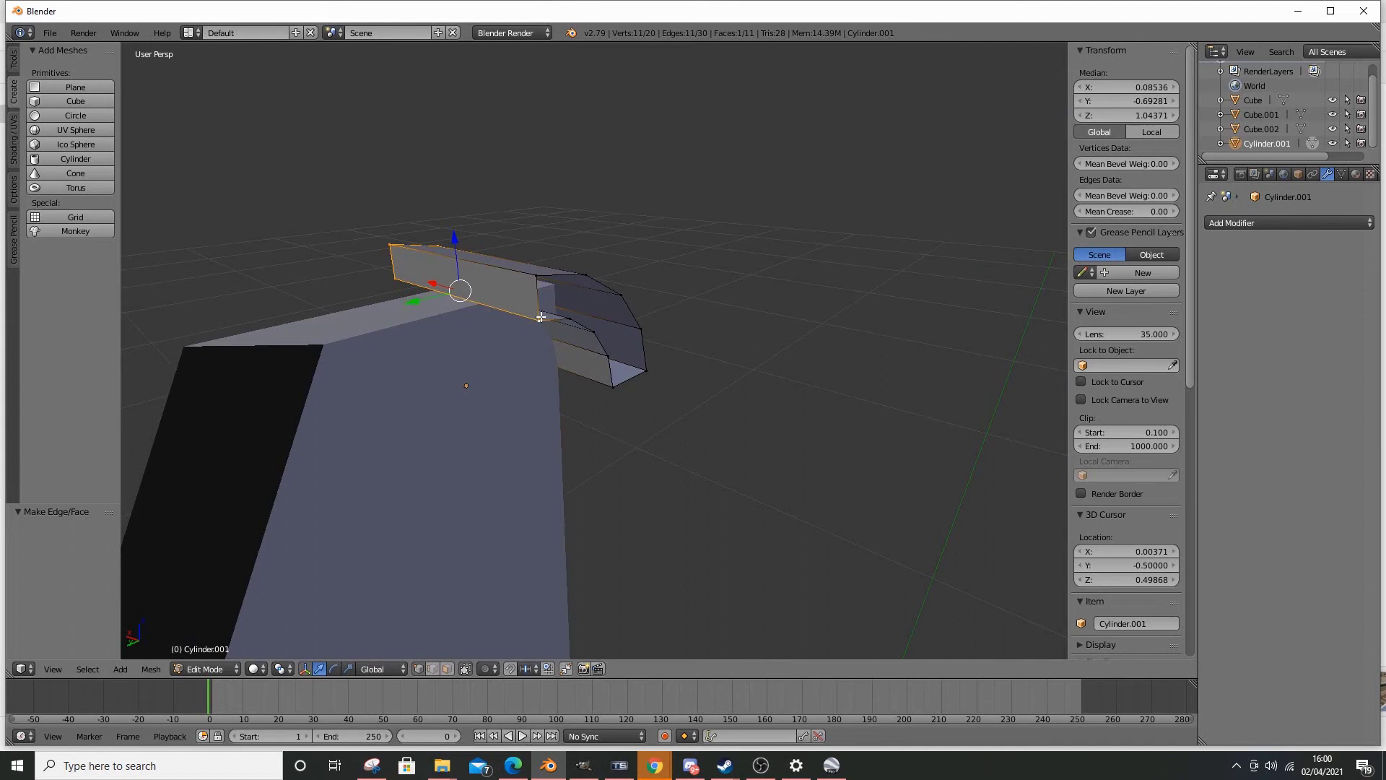
right_click(538, 275)
shift+right_click(539, 318)
shift+right_click(570, 318)
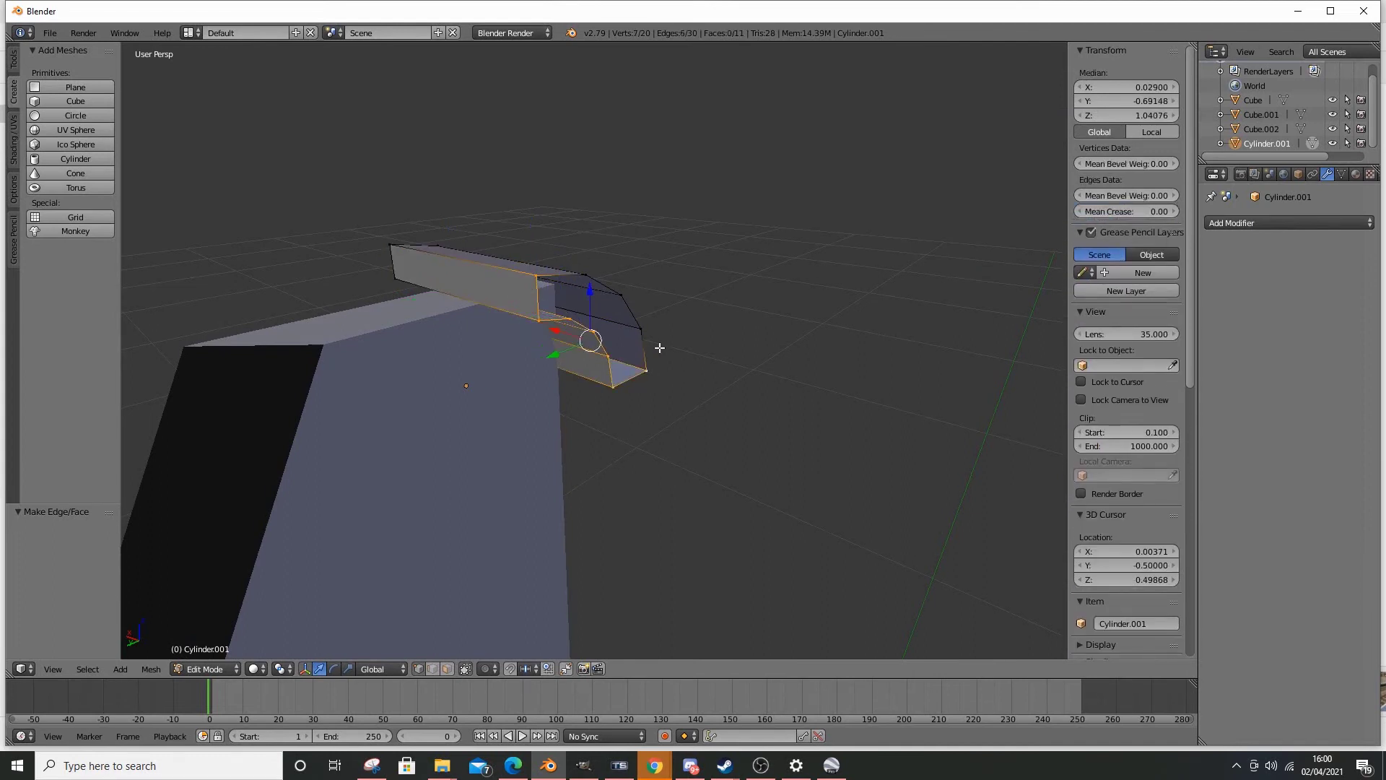
shift+right_click(605, 266)
key(ctrl+e)
click(599, 265)
middle_drag(548, 303, 606, 418)
click(213, 669)
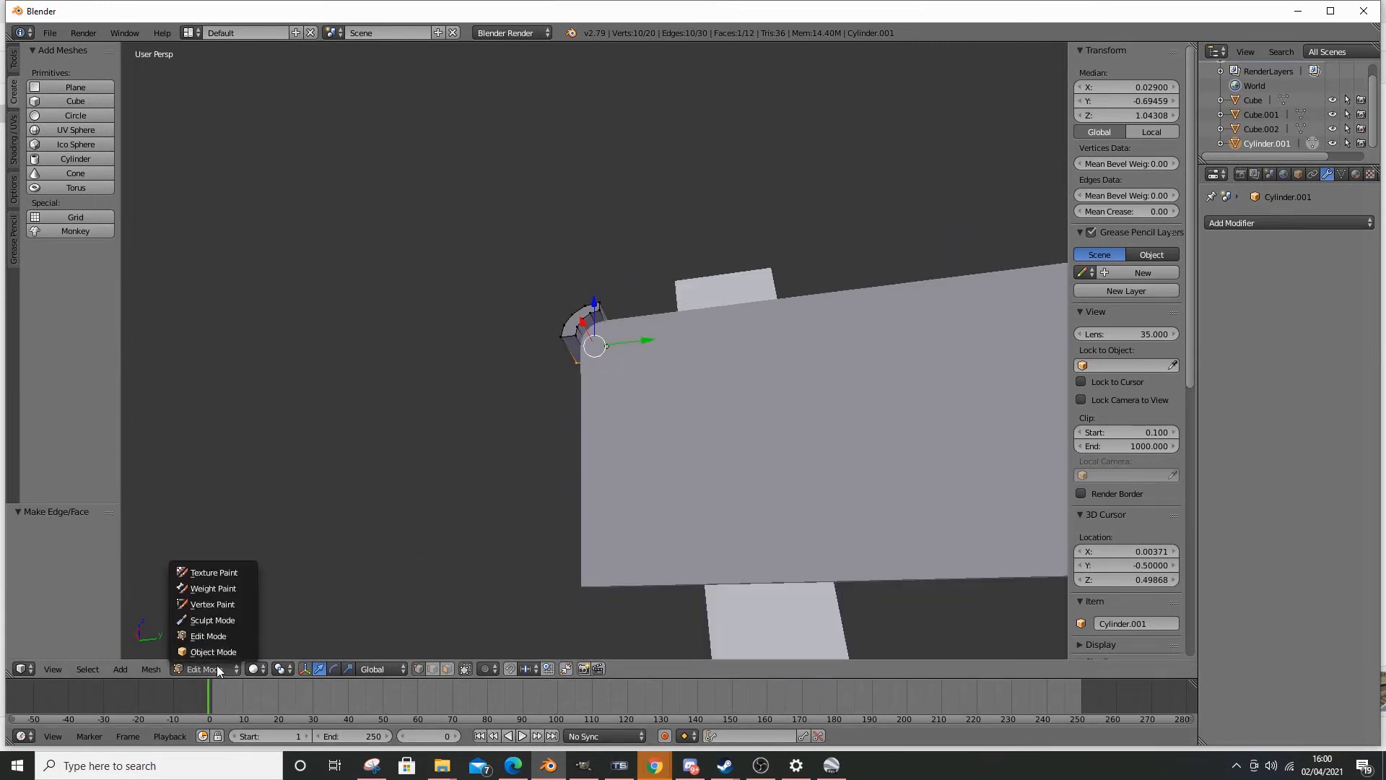
click(244, 617)
middle_drag(499, 318, 570, 384)
- Cut the quarter arc Cylinder.001 out of the sign board with a Boolean modifier set to Difference, and apply it
scroll(570, 384, up, 4)
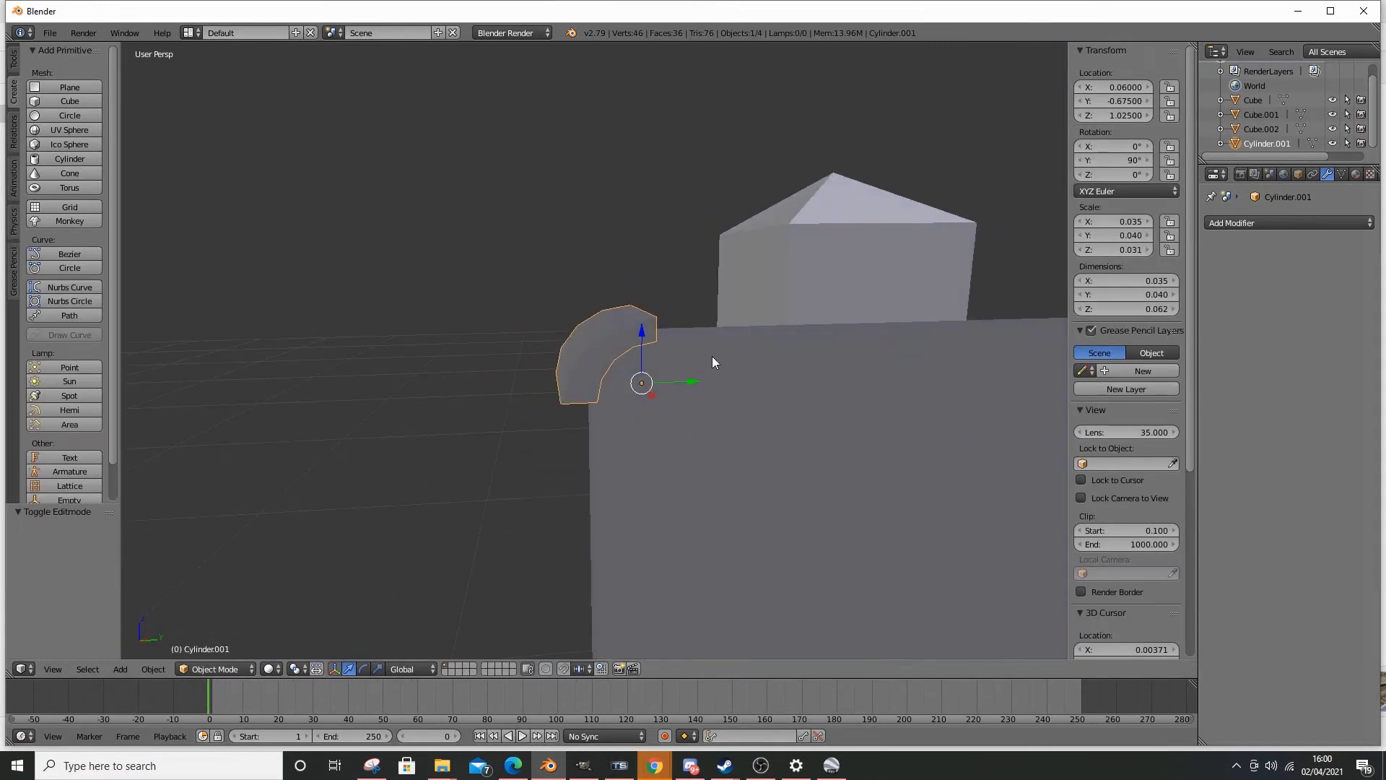
middle_drag(712, 357, 687, 349)
right_click(687, 355)
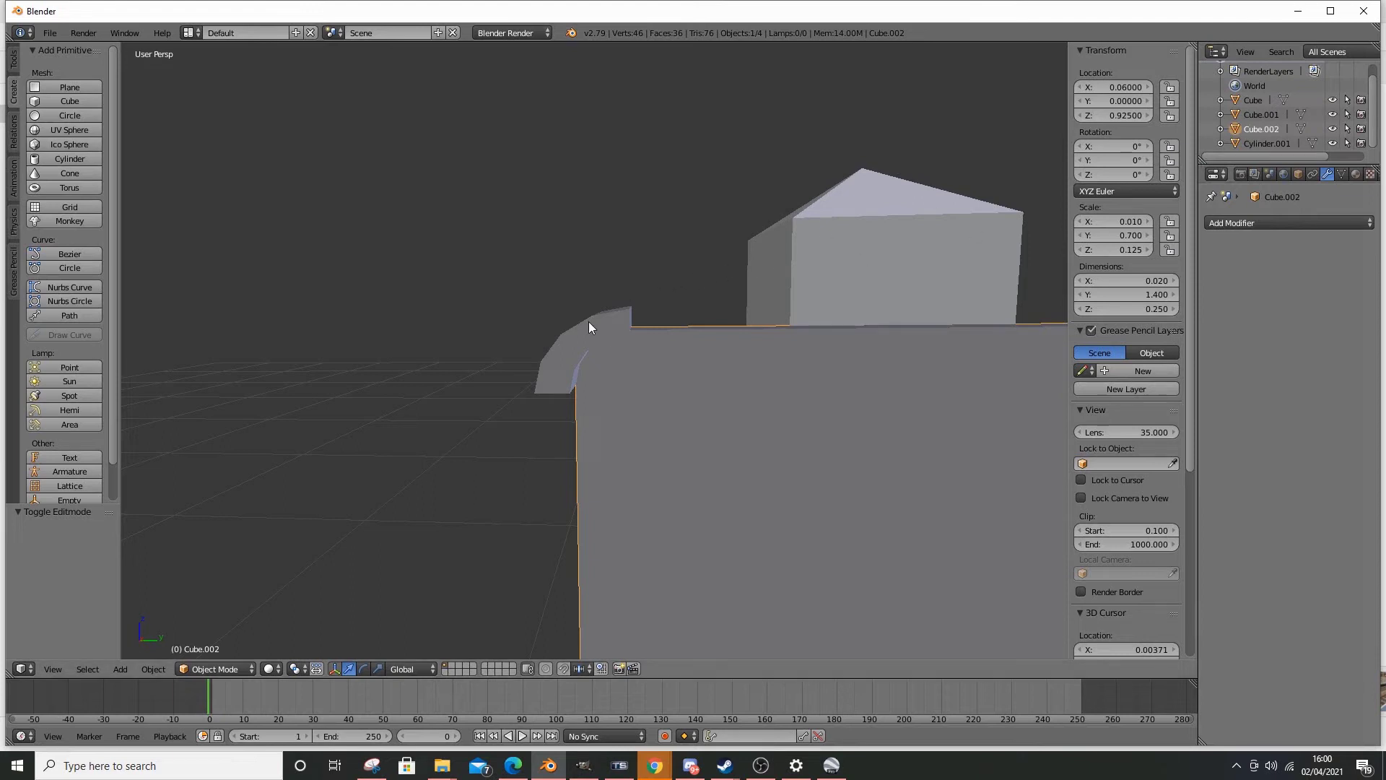
right_click(606, 356)
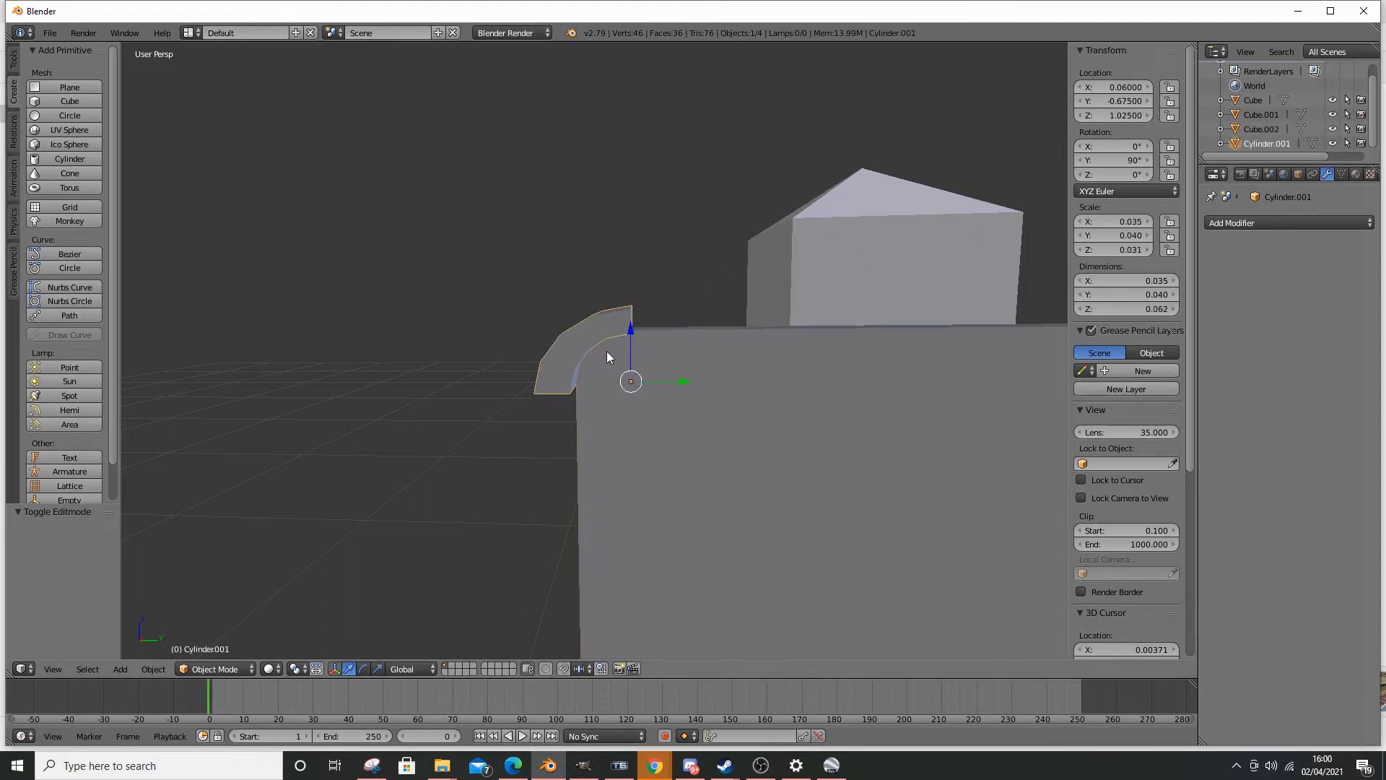
right_click(691, 388)
click(1269, 222)
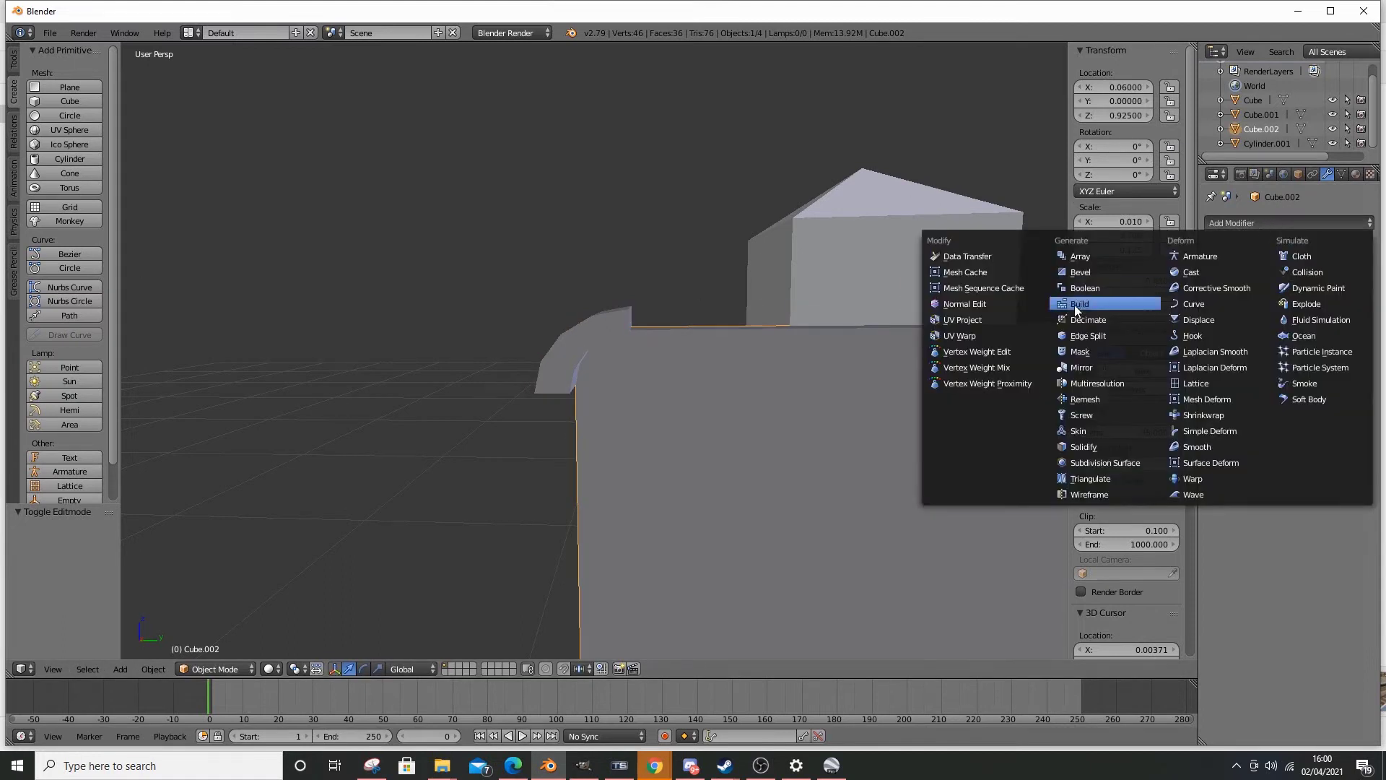
click(1075, 305)
click(1334, 302)
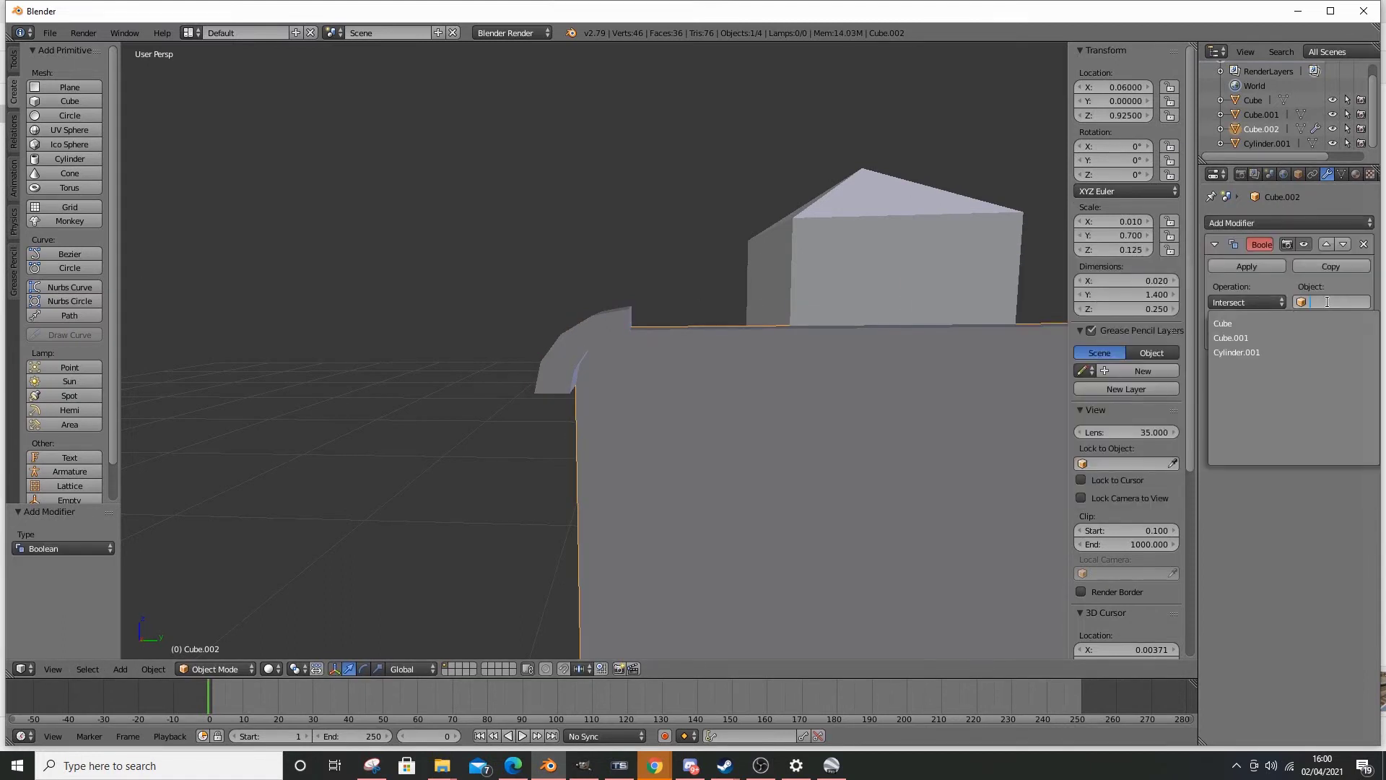
click(1256, 352)
click(1246, 303)
click(1253, 252)
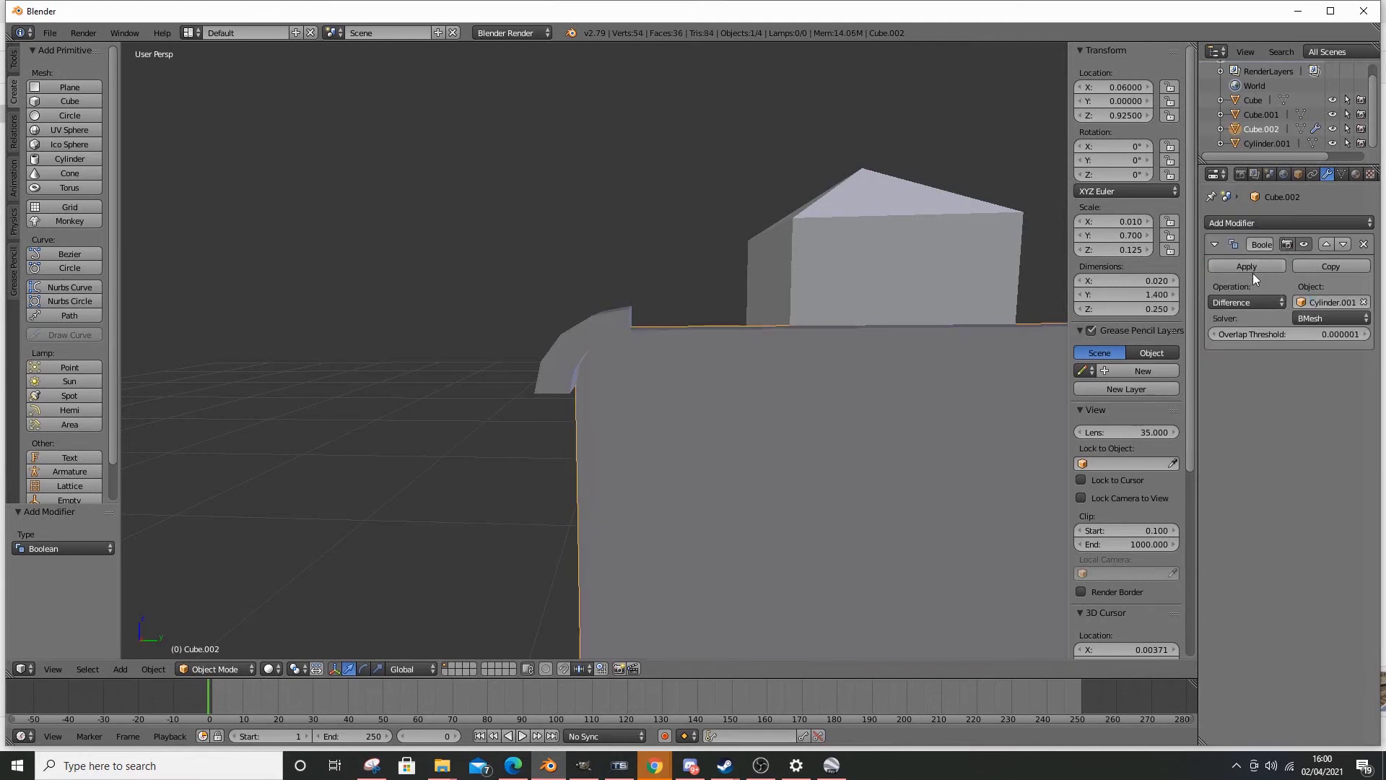
click(1253, 269)
- Delete the quarter-arc cutter from the board's upper corner and inspect the cut
right_click(586, 355)
key(Delete)
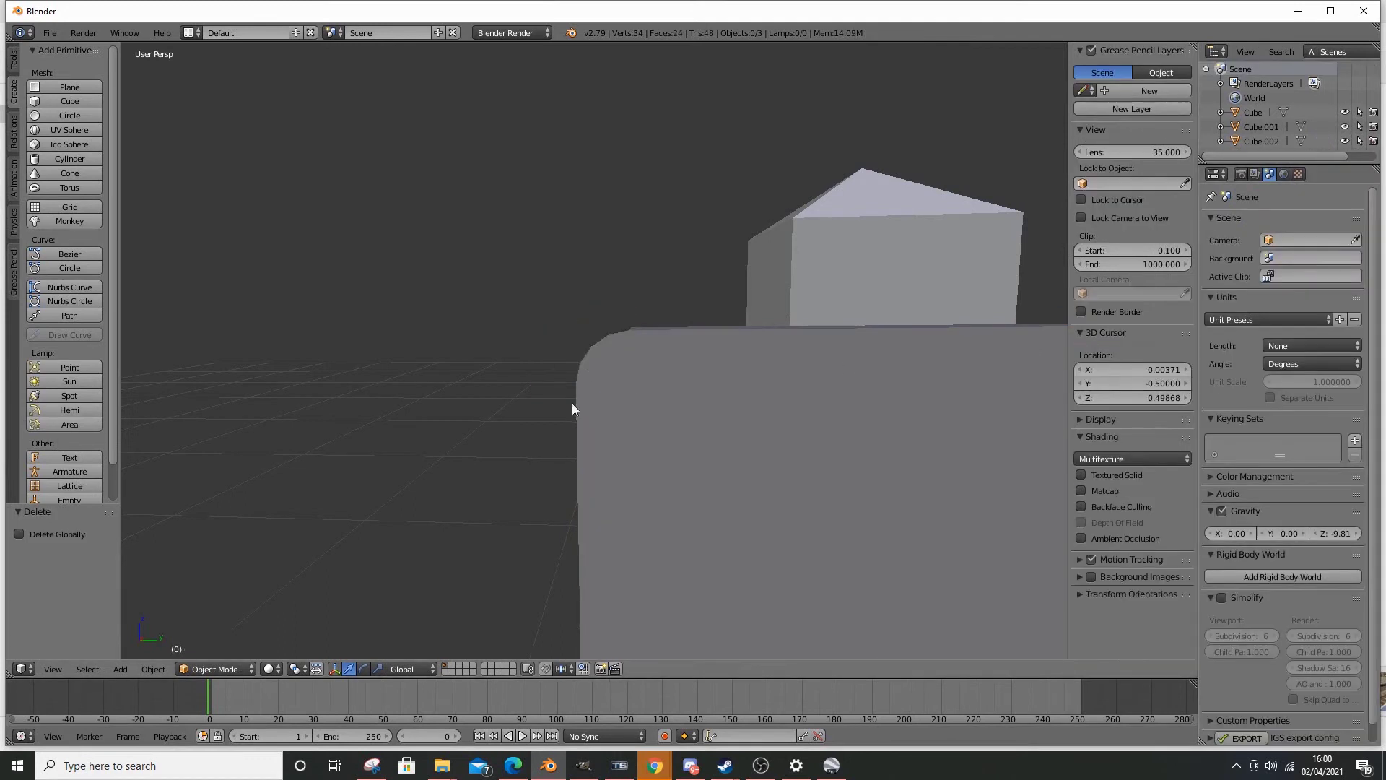
middle_drag(572, 402, 603, 395)
scroll(612, 456, up, 3)
- In the board's Edit Mode, fill the lowest gap along the rounded corner's edge with a four-vertex face
right_click(602, 395)
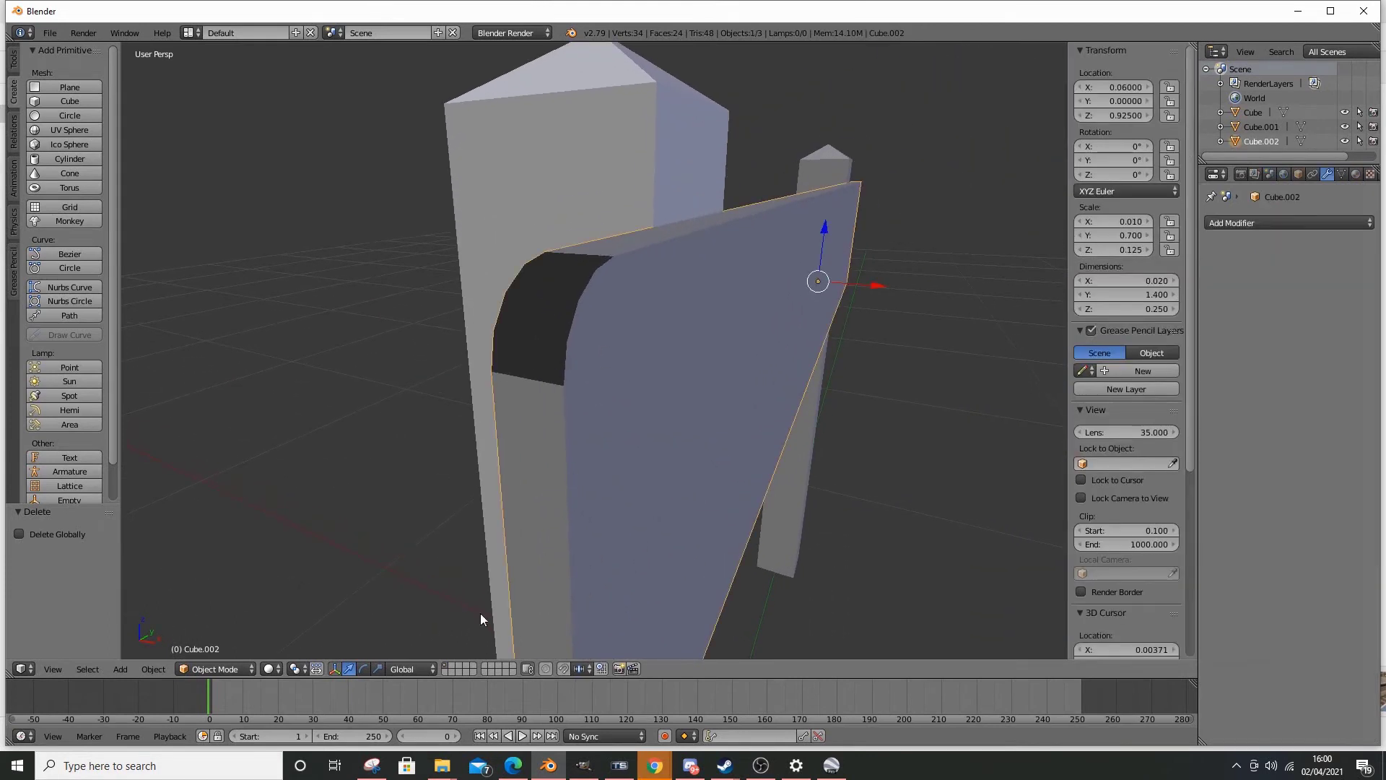
click(231, 670)
click(224, 628)
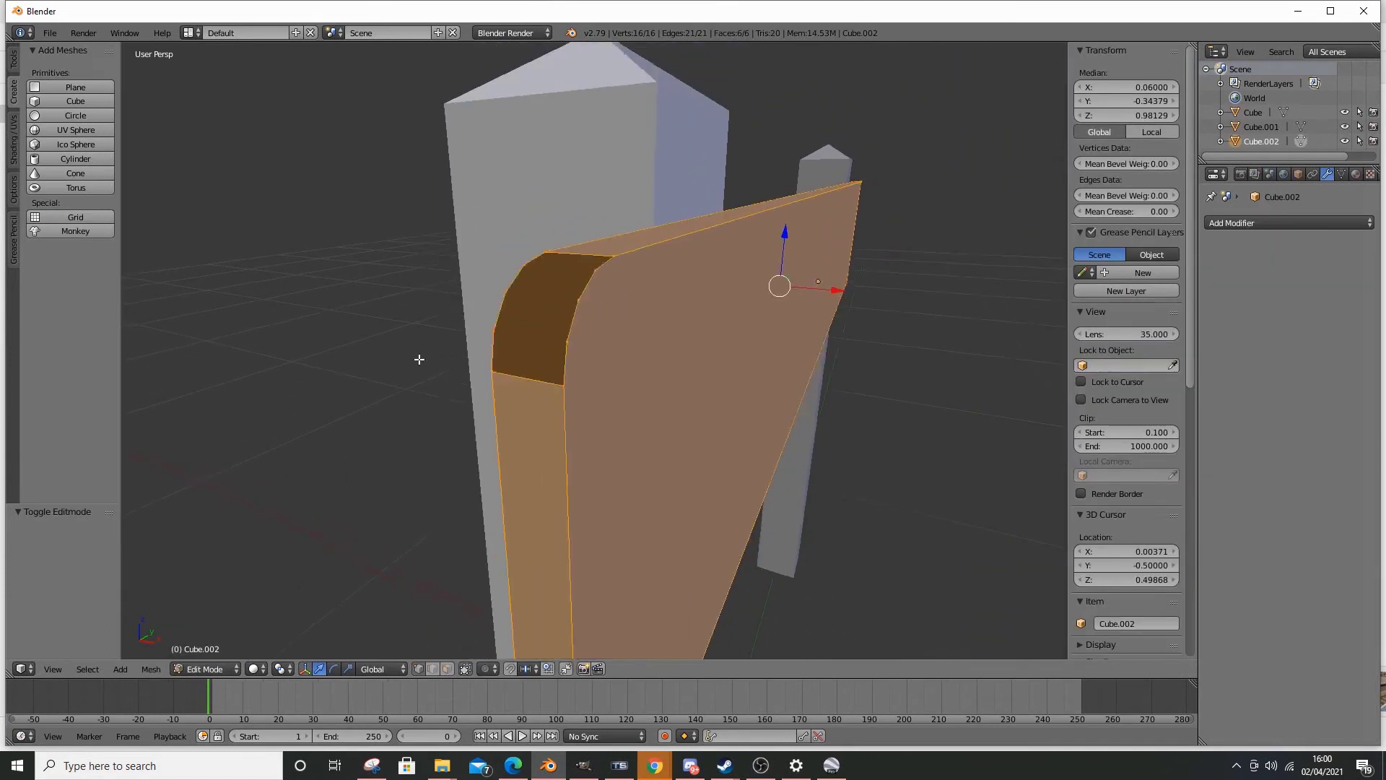
scroll(517, 343, up, 1)
right_click(490, 369)
shift+right_click(493, 333)
shift+right_click(569, 341)
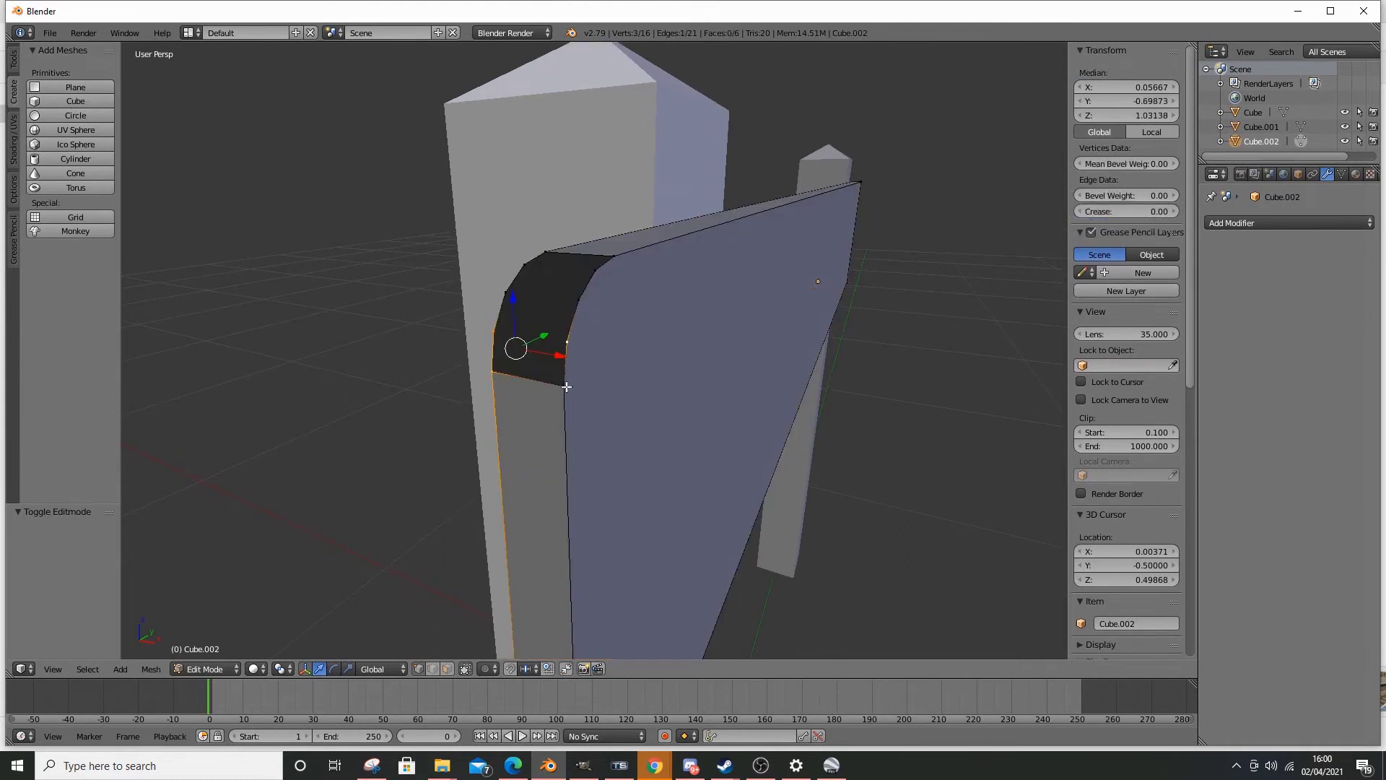
shift+right_click(563, 384)
key(ctrl+e)
click(467, 178)
- Fill the second gap up along the rounded corner's edge with a four-vertex face
right_click(494, 330)
shift+right_click(506, 292)
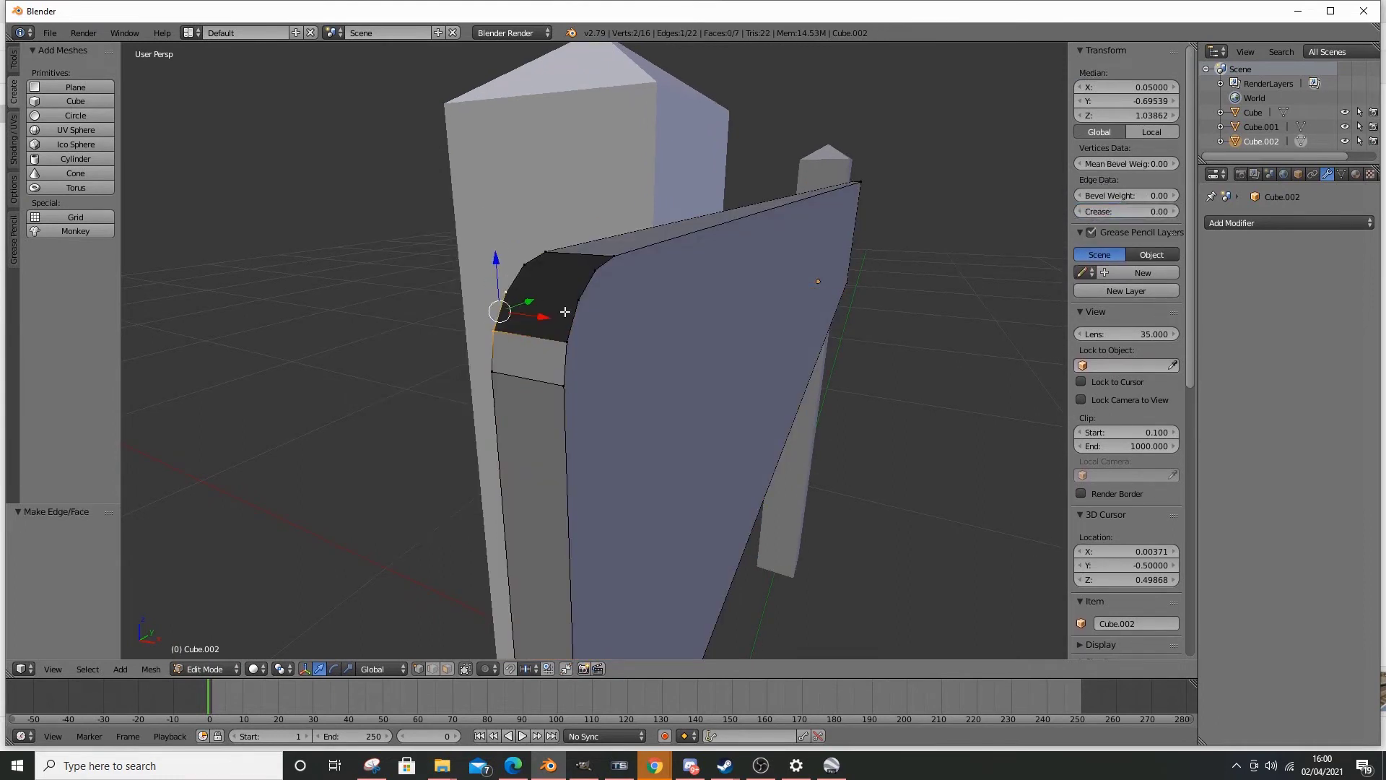
shift+right_click(578, 300)
shift+right_click(566, 342)
key(f)
- Fill the third gap up along the rounded corner's edge with a four-vertex face
right_click(524, 265)
shift+right_click(521, 268)
shift+right_click(506, 293)
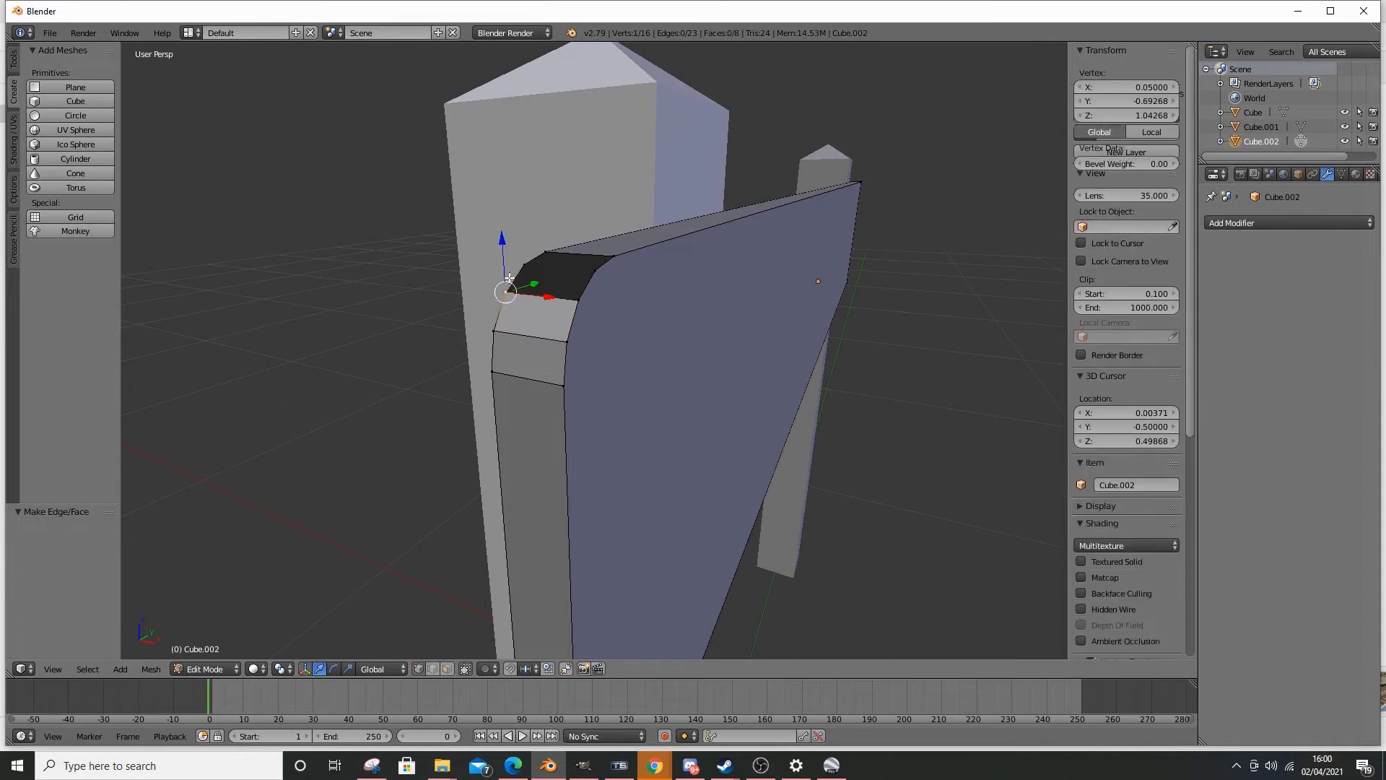
shift+right_click(525, 265)
shift+right_click(595, 271)
shift+right_click(578, 301)
key(ctrl+e)
click(510, 151)
- Fill the uppermost gap along the rounded corner's edge with a face and return to Object Mode
right_click(524, 264)
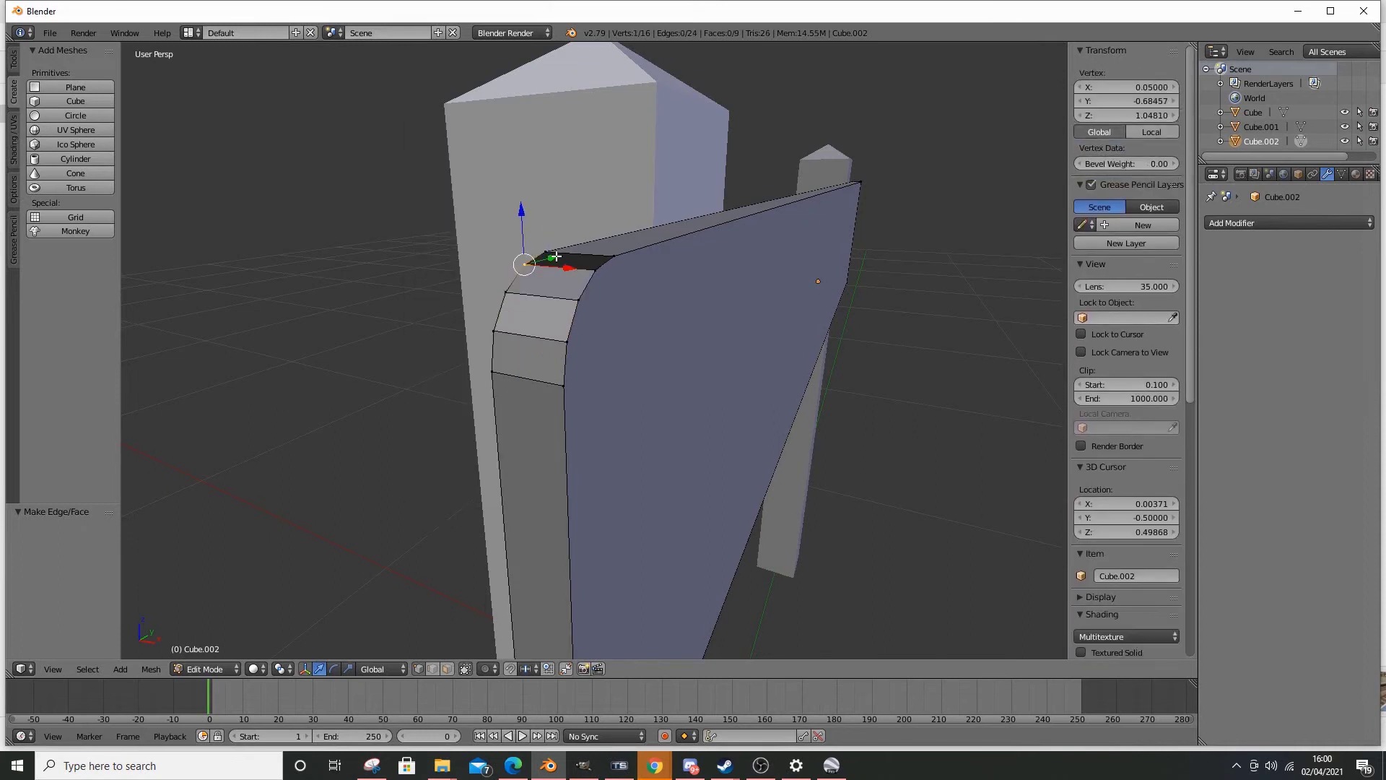
shift+right_click(546, 252)
shift+right_click(595, 270)
shift+right_click(613, 256)
key(ctrl+e)
click(542, 163)
middle_drag(603, 278, 454, 550)
click(183, 669)
click(212, 651)
- Check the rounded corner, and undo the edge filling and the cutter's deletion to restore the quarter arc
middle_drag(497, 483, 517, 392)
scroll(517, 392, up, 3)
scroll(571, 271, up, 2)
shift+middle_drag(513, 215, 621, 312)
scroll(621, 311, up, 3)
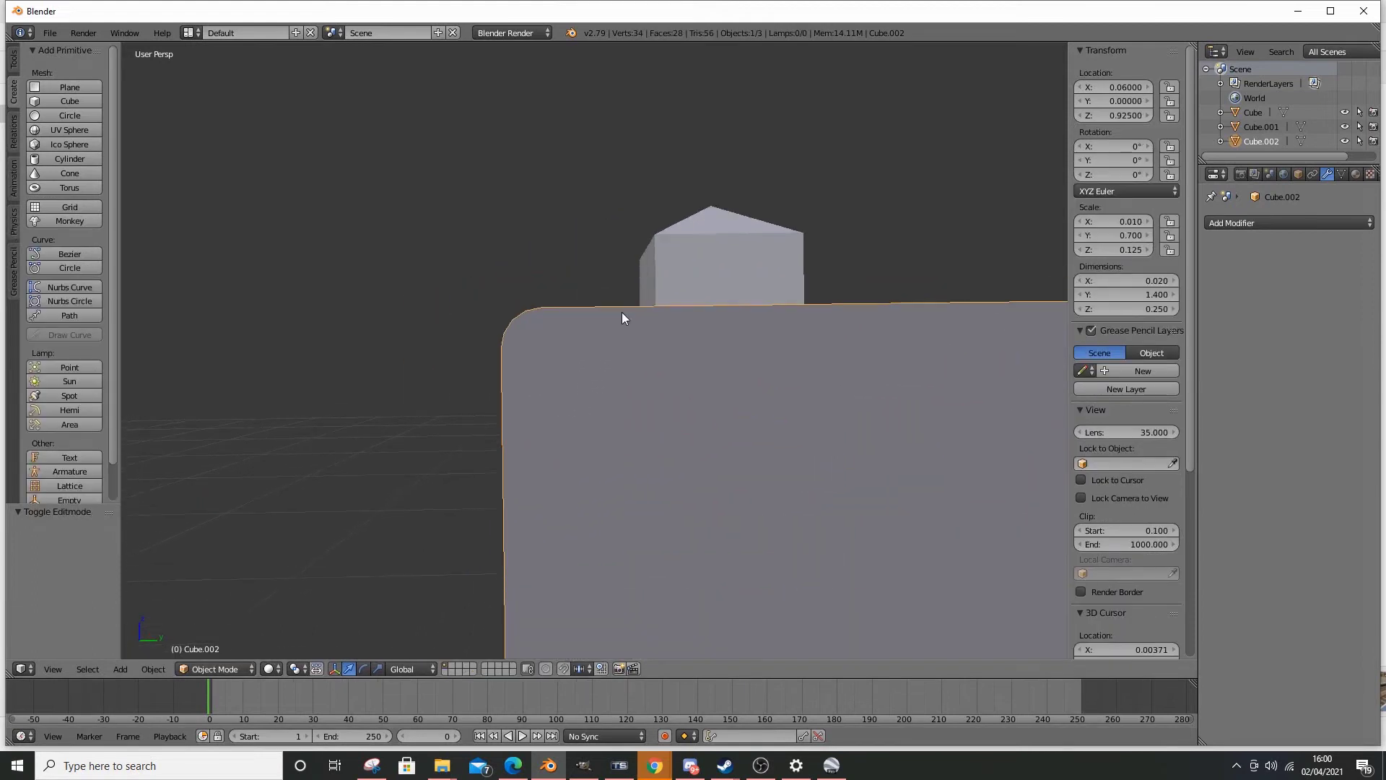
scroll(585, 309, down, 2)
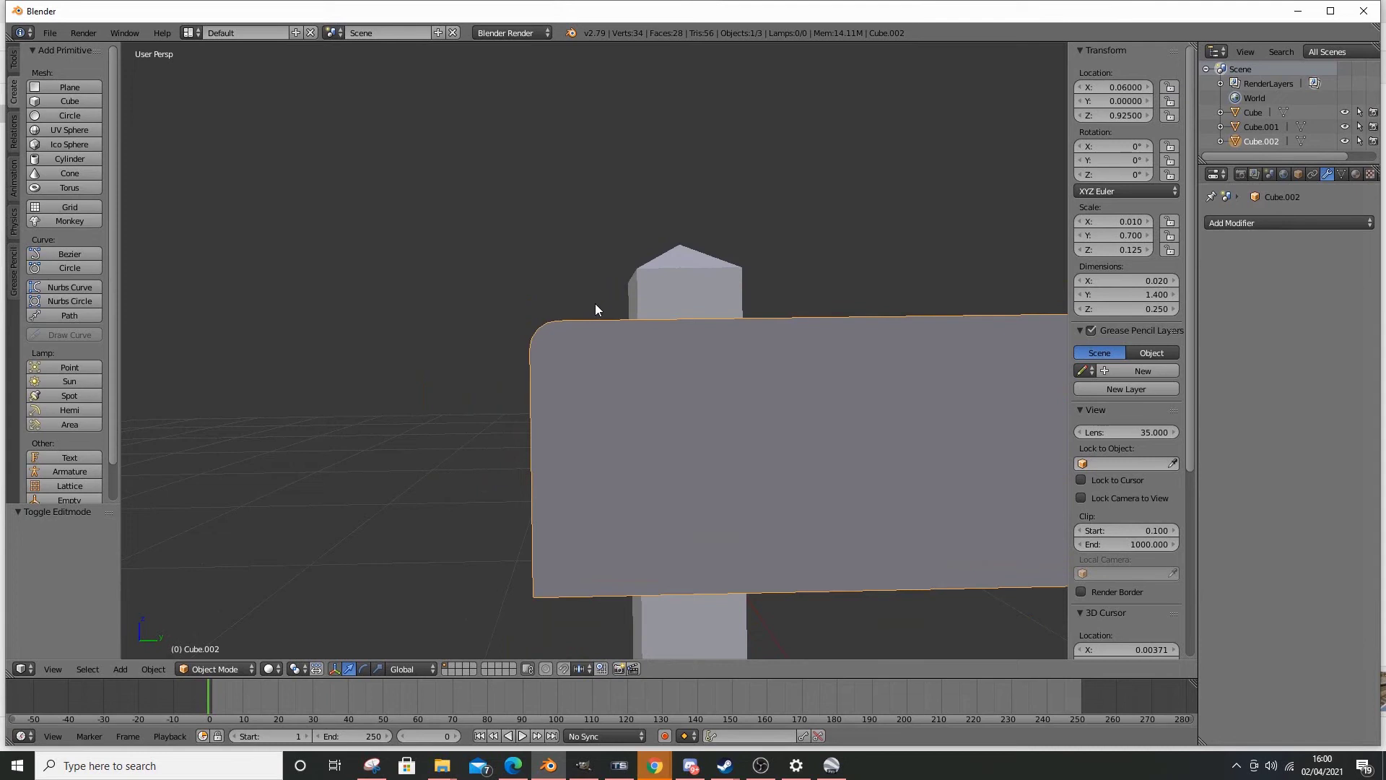
key(ctrl+z)
key(ctrl+z)
key(ctrl+z)
- Try moving the quarter-arc cutter freehand along the Z axis, and undo the move
middle_drag(591, 304, 556, 336)
right_click(556, 337)
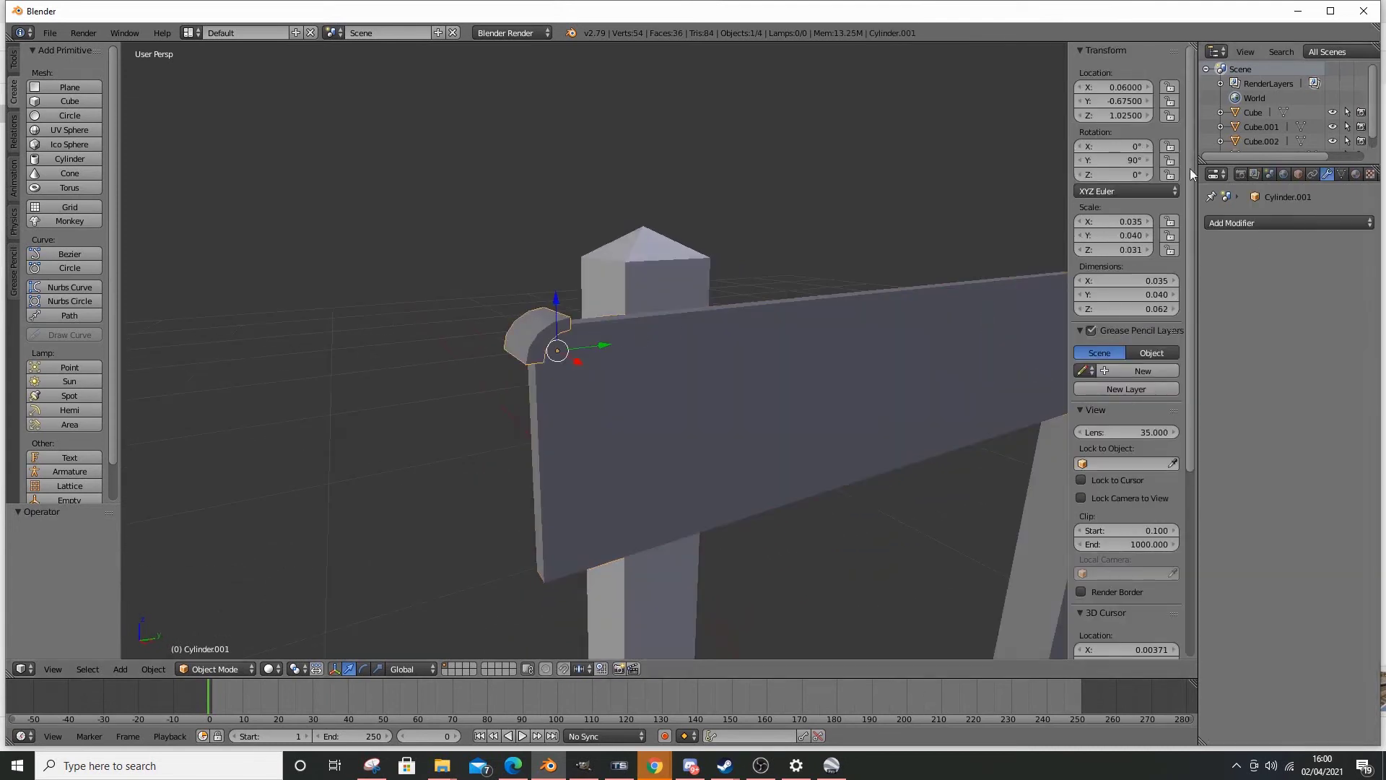
middle_drag(838, 224, 800, 206)
middle_drag(722, 262, 581, 179)
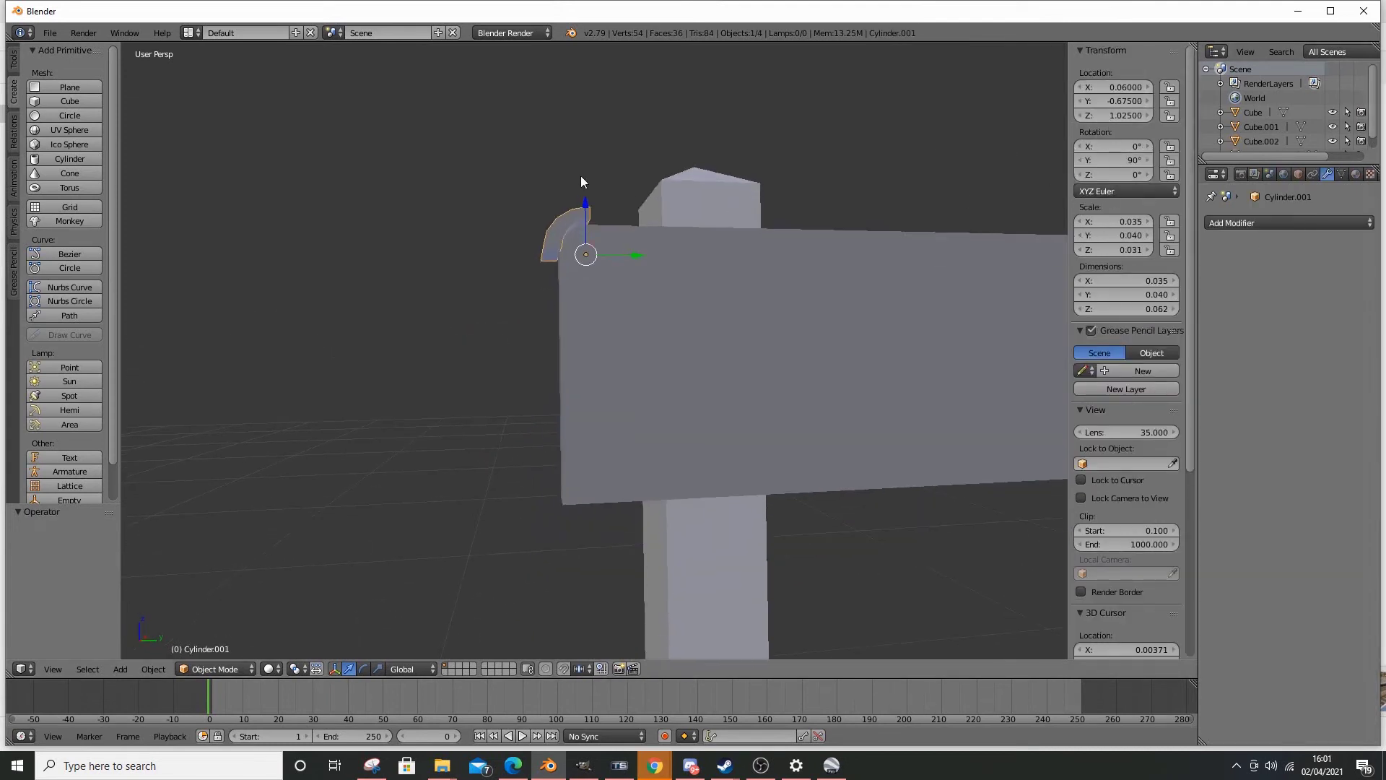
drag(583, 198, 691, 333)
key(ctrl+z)
- Move the quarter-arc cutter down to the board's lower corner by setting its Z location to 0.8
scroll(805, 251, up, 2)
shift+middle_drag(806, 251, 800, 171)
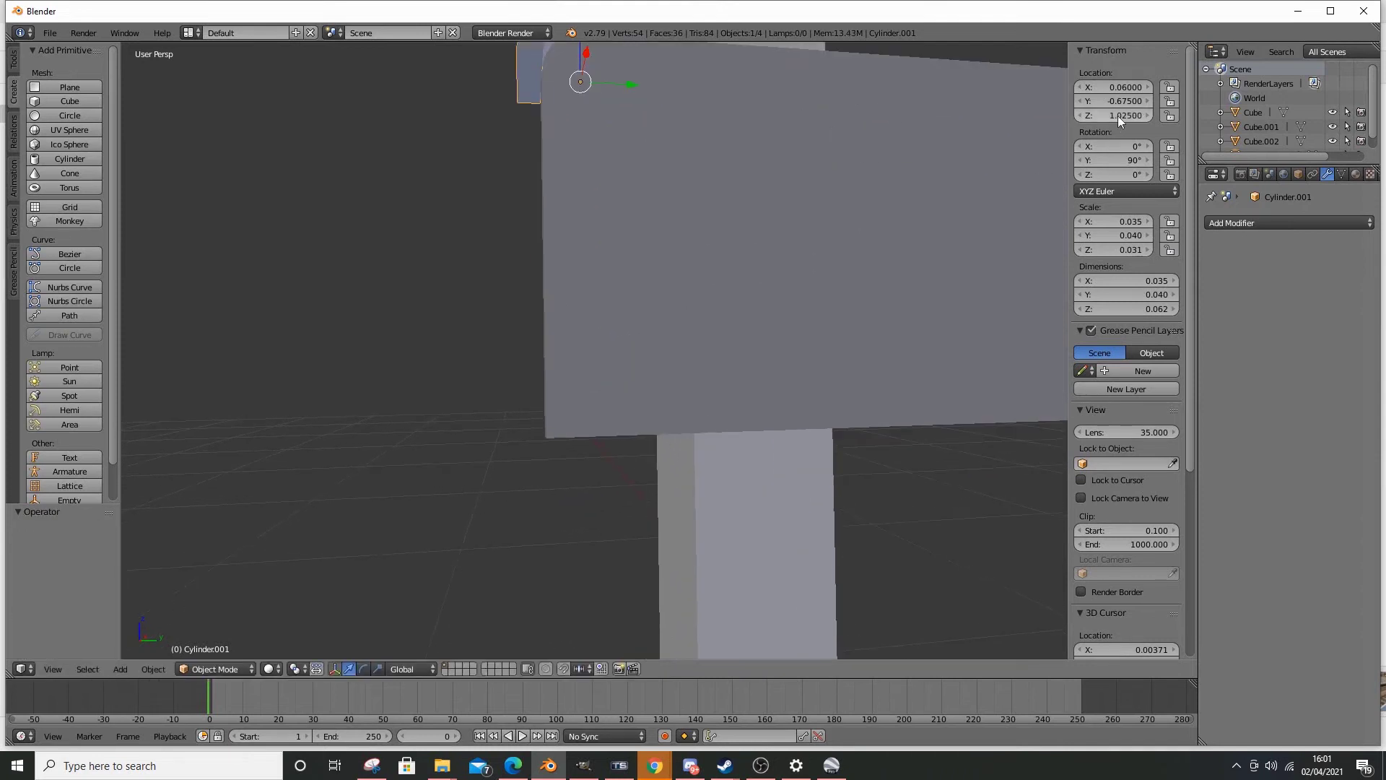
drag(1118, 116, 1054, 117)
scroll(754, 181, up, 2)
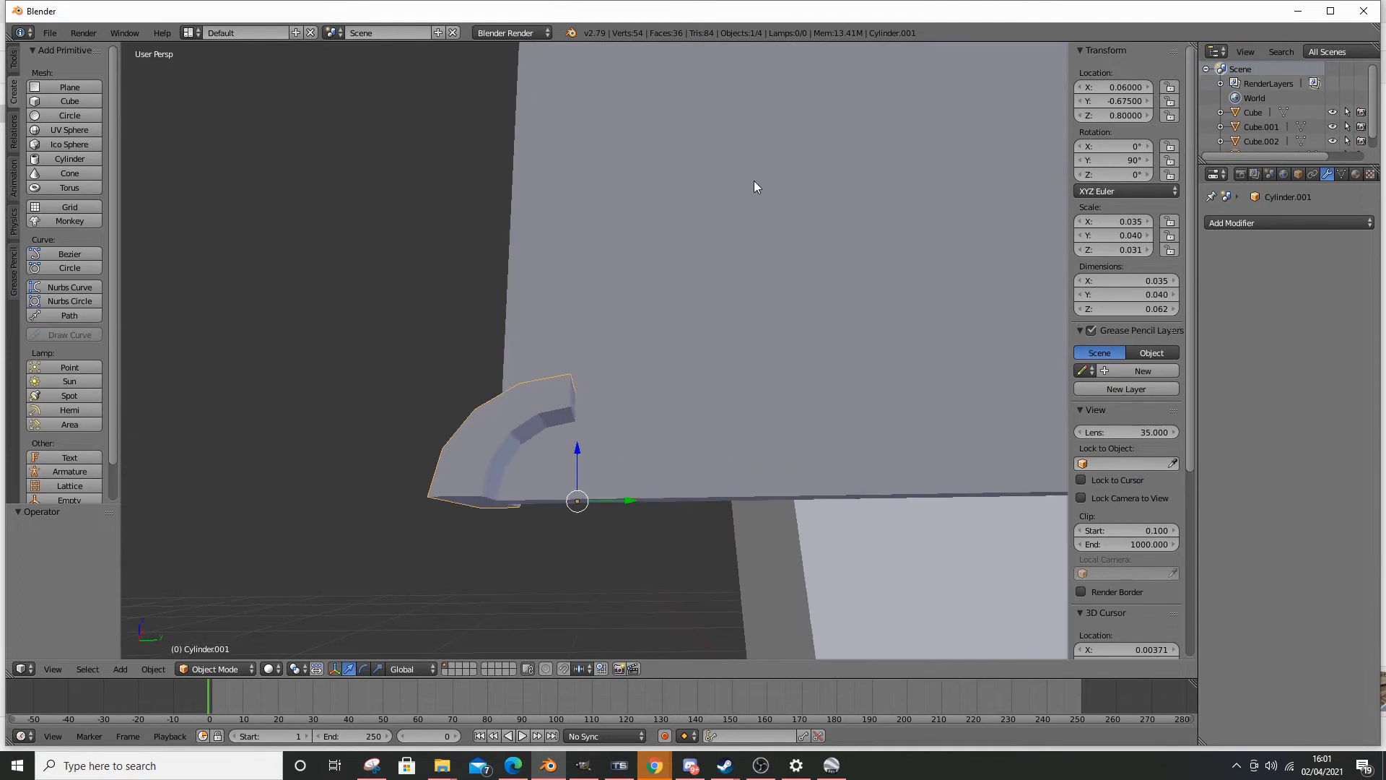
middle_drag(754, 182, 1063, 103)
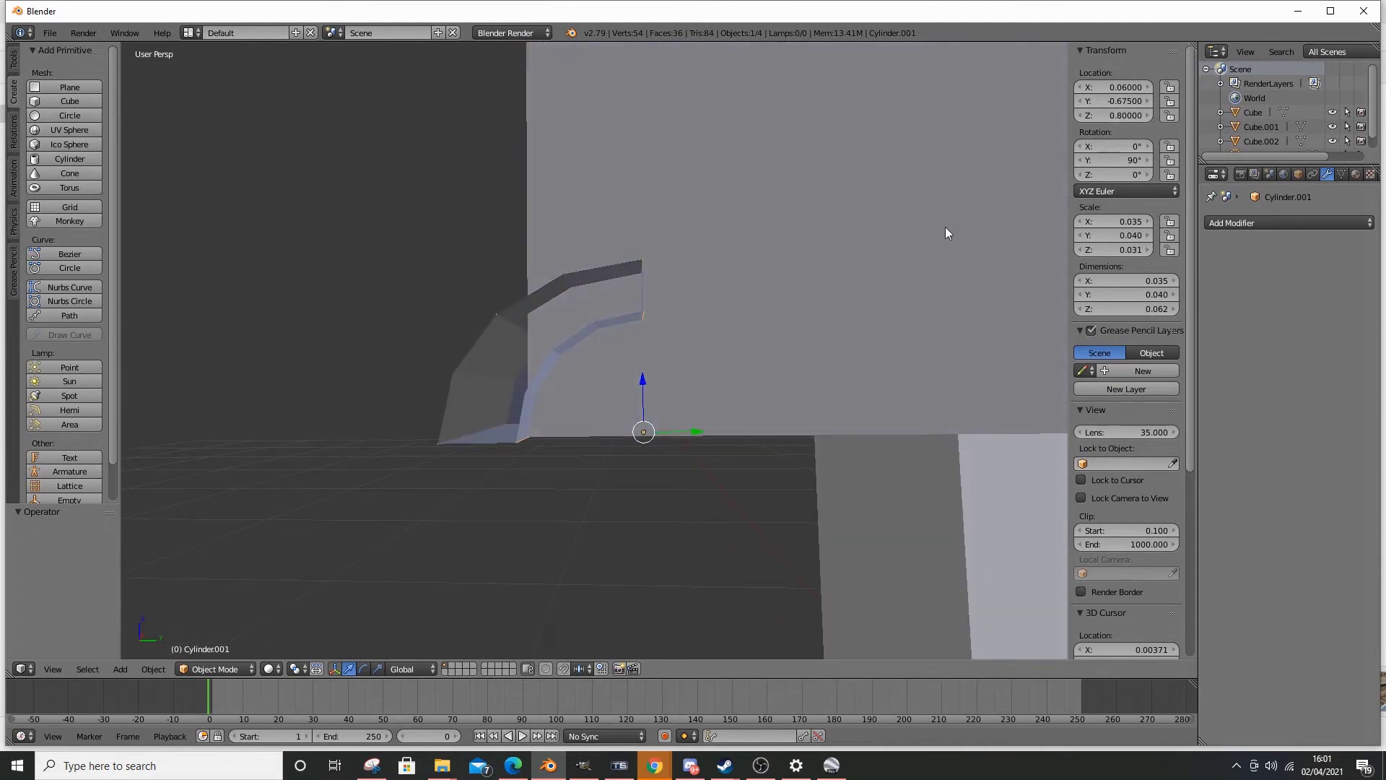
middle_drag(946, 227, 859, 213)
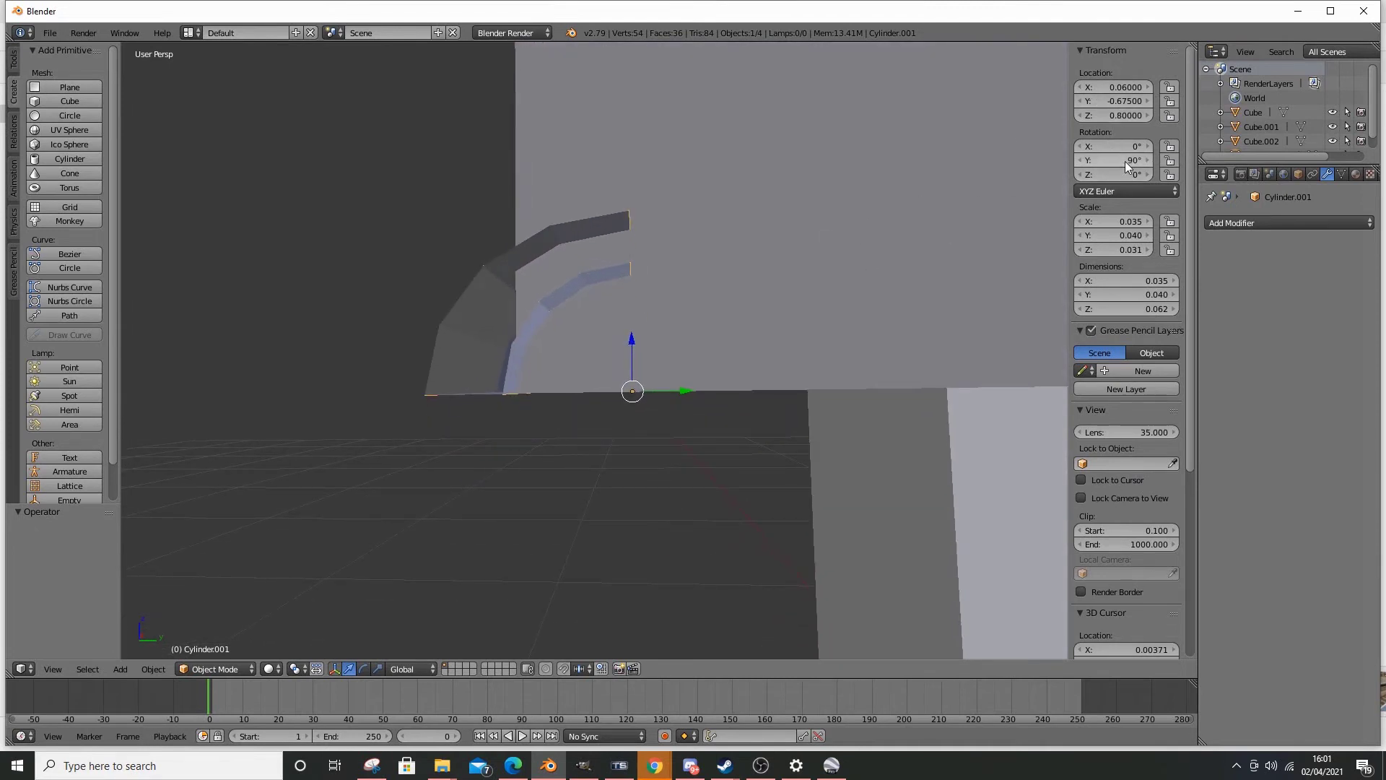
- Try rotating the quarter-arc cutter by changing its rotation values, including 90° on Z, and undo the changes
drag(1124, 146, 1173, 175)
key(ctrl+z)
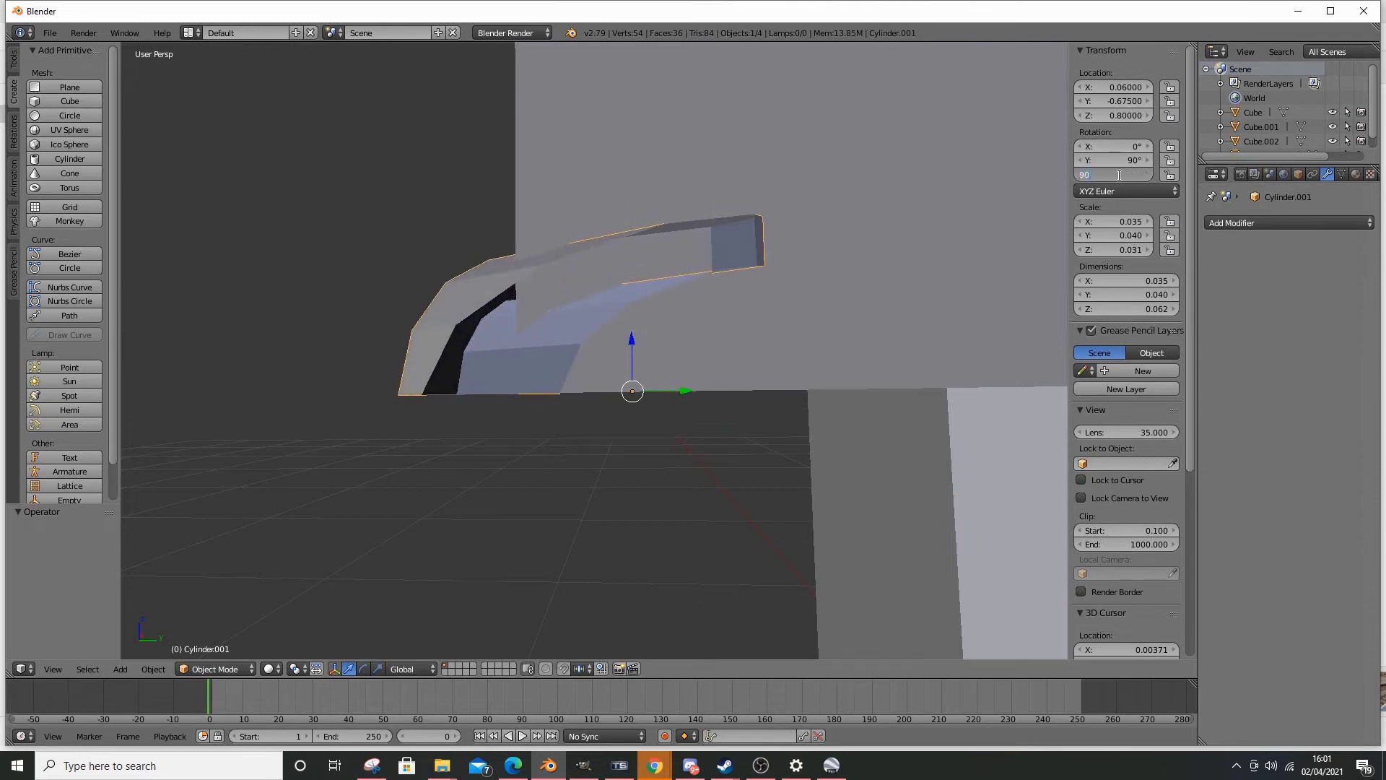
key(Return)
drag(1110, 142, 1205, 142)
key(ctrl+z)
key(ctrl+z)
key(ctrl+z)
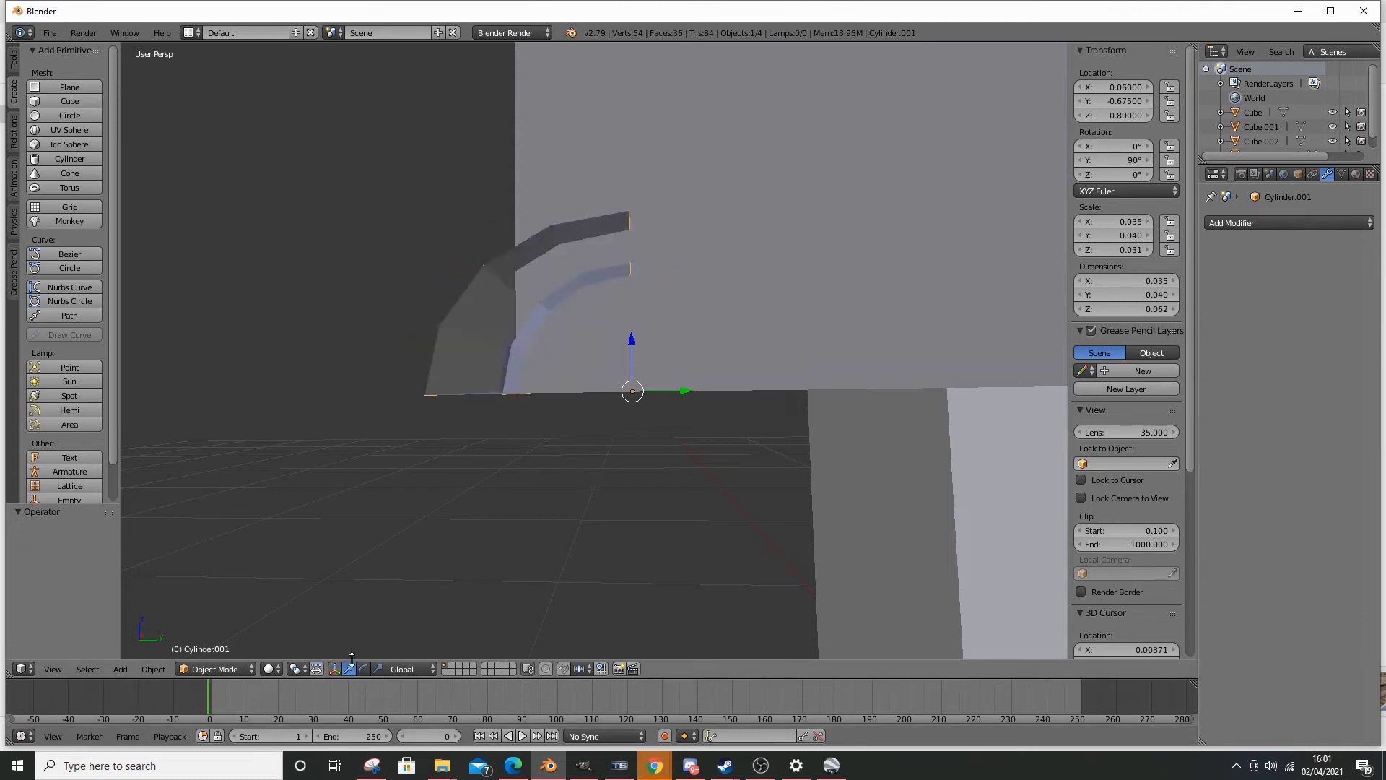
- Rotate the quarter-arc cutter about the X axis to match the board's lower corner, and set its Y rotation to 180°
click(363, 668)
scroll(613, 359, up, 4)
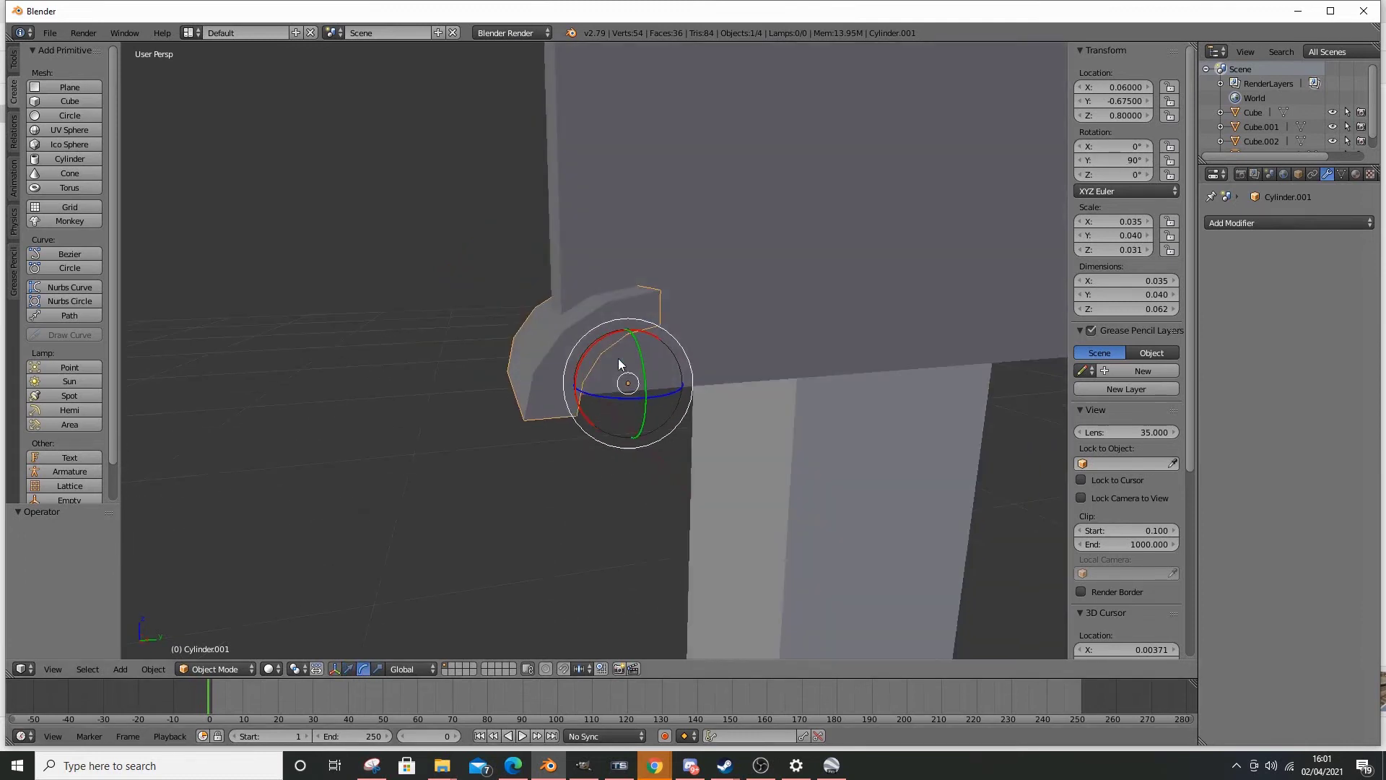
drag(588, 347, 551, 370)
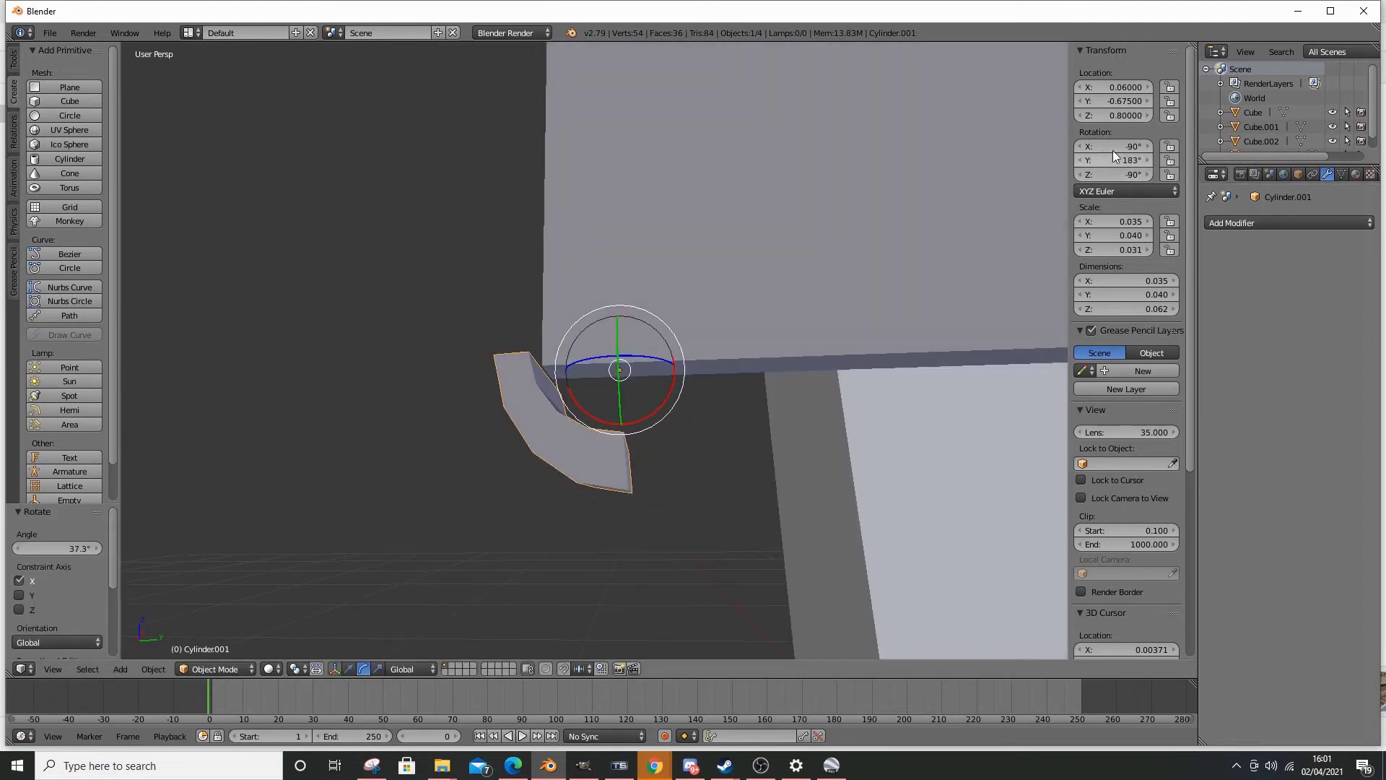
click(1130, 158)
text(180)
key(Return)
- Raise the quarter-arc cutter onto the board's lower corner by setting its Z location to 0.825
click(351, 669)
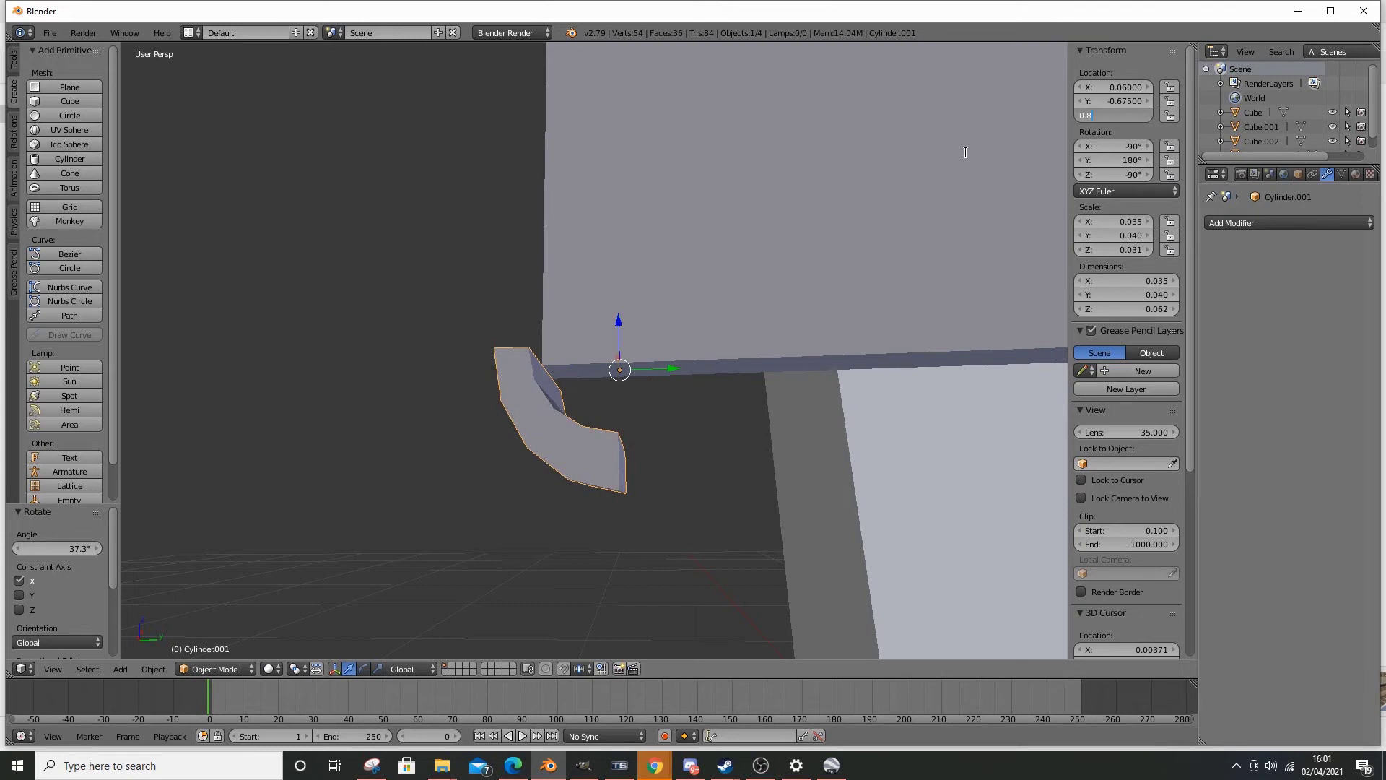
key(Return)
middle_drag(830, 332, 803, 385)
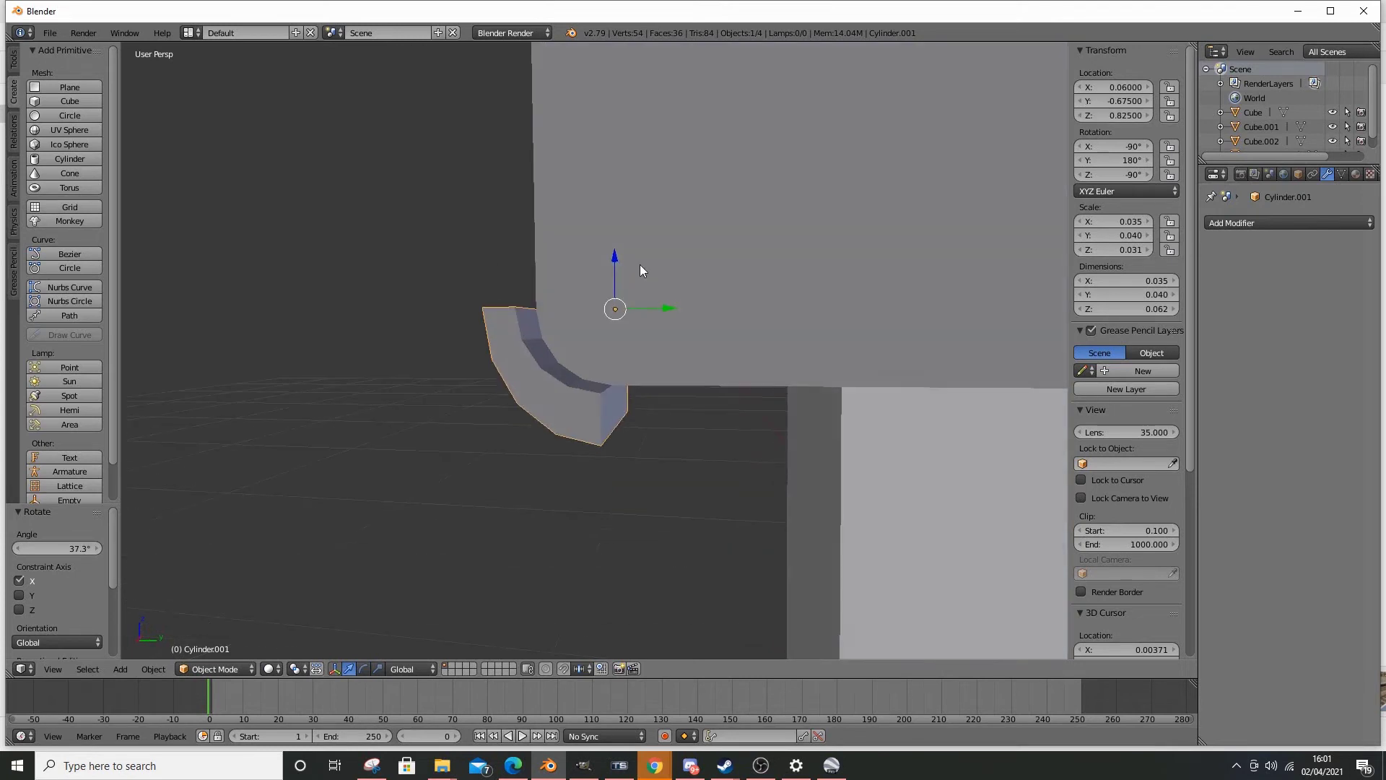
- Add a Boolean modifier to the board with Cylinder.001 as the cutting object and Difference as the operation
right_click(959, 253)
click(1293, 223)
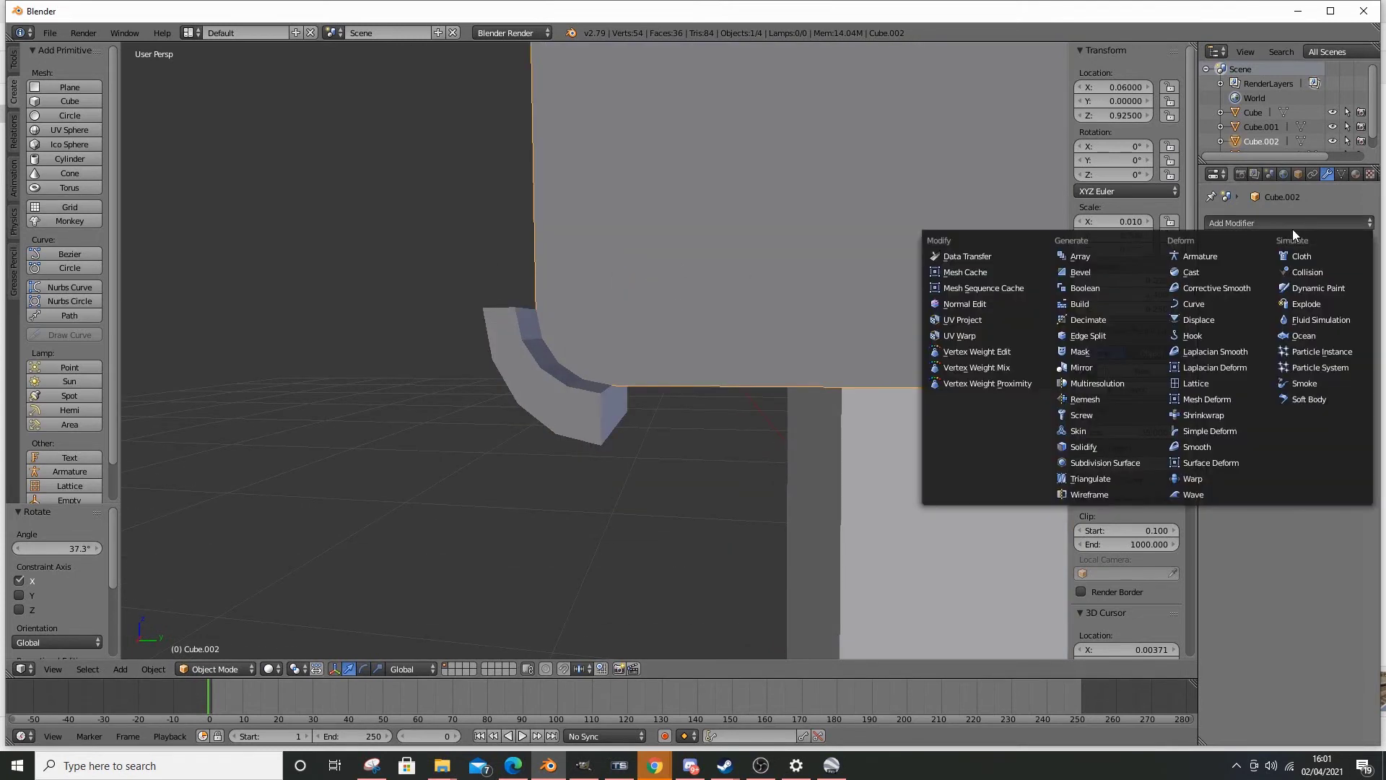
click(1086, 288)
click(1325, 302)
click(1279, 349)
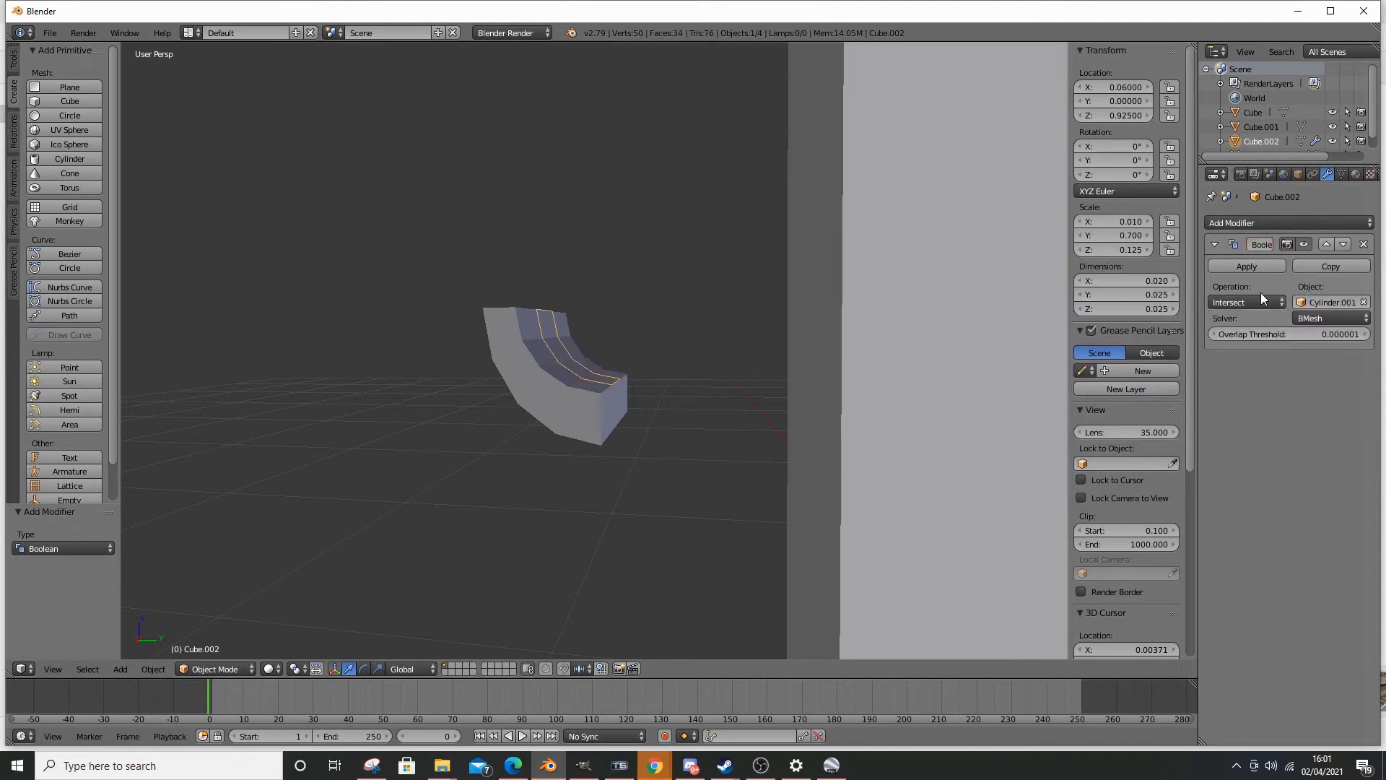
click(1260, 296)
click(1258, 268)
click(1256, 302)
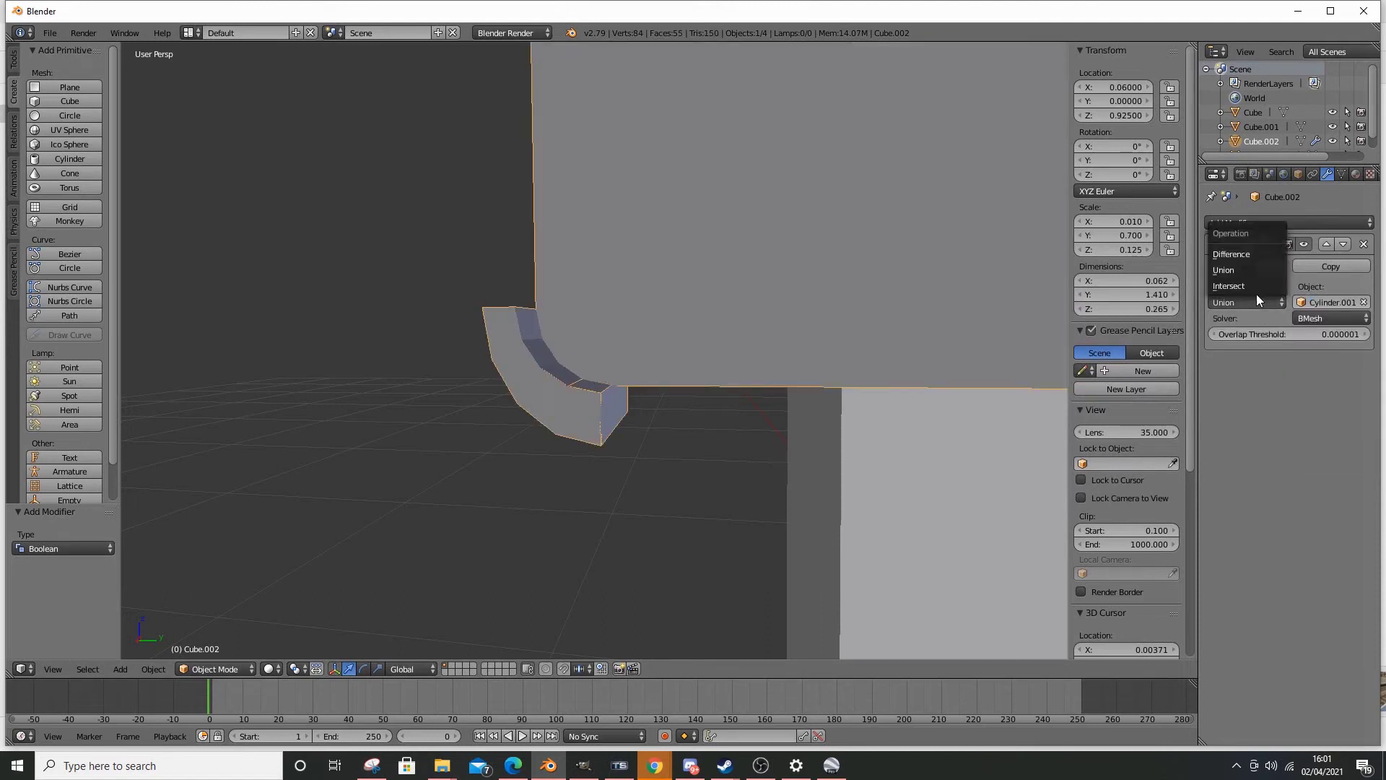
click(1239, 253)
- Delete the quarter-arc cutter from the board's lower corner
right_click(522, 397)
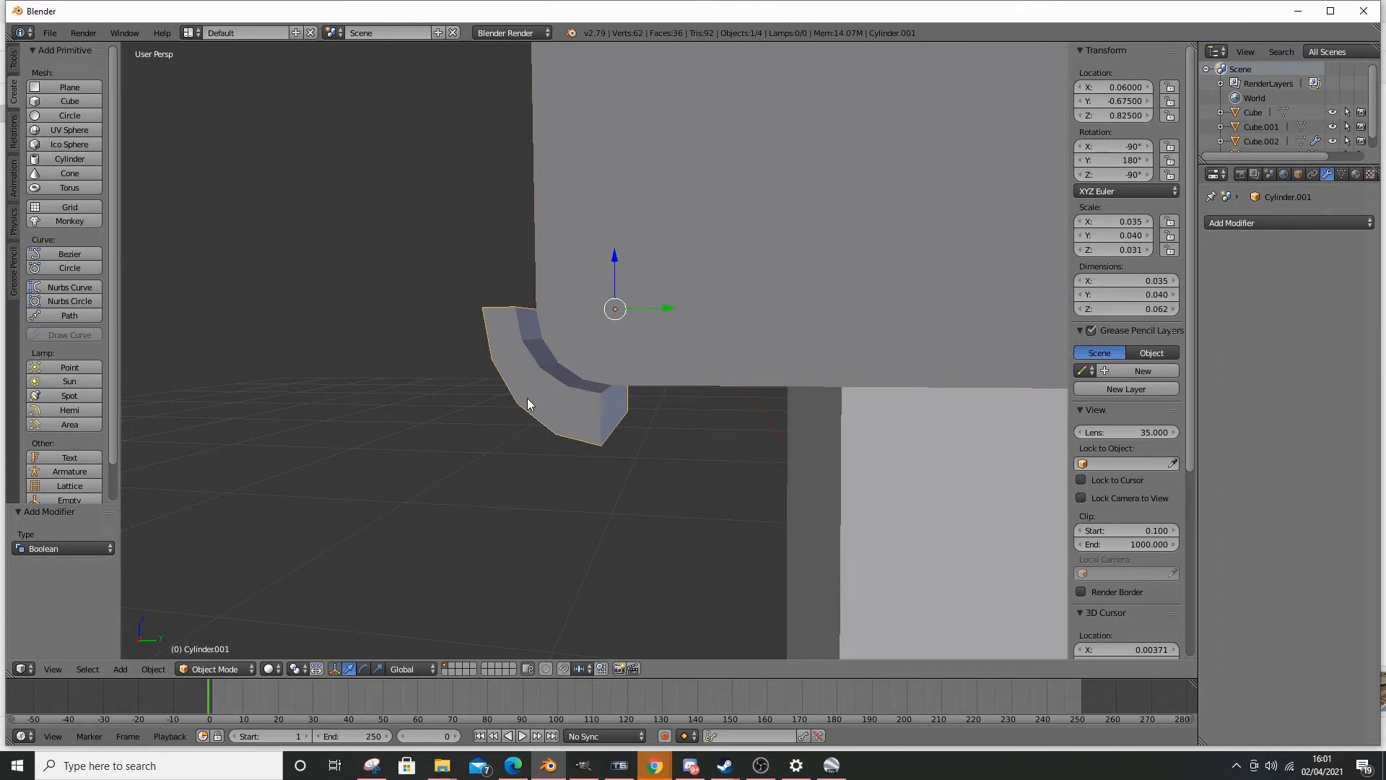
key(Delete)
scroll(686, 379, down, 6)
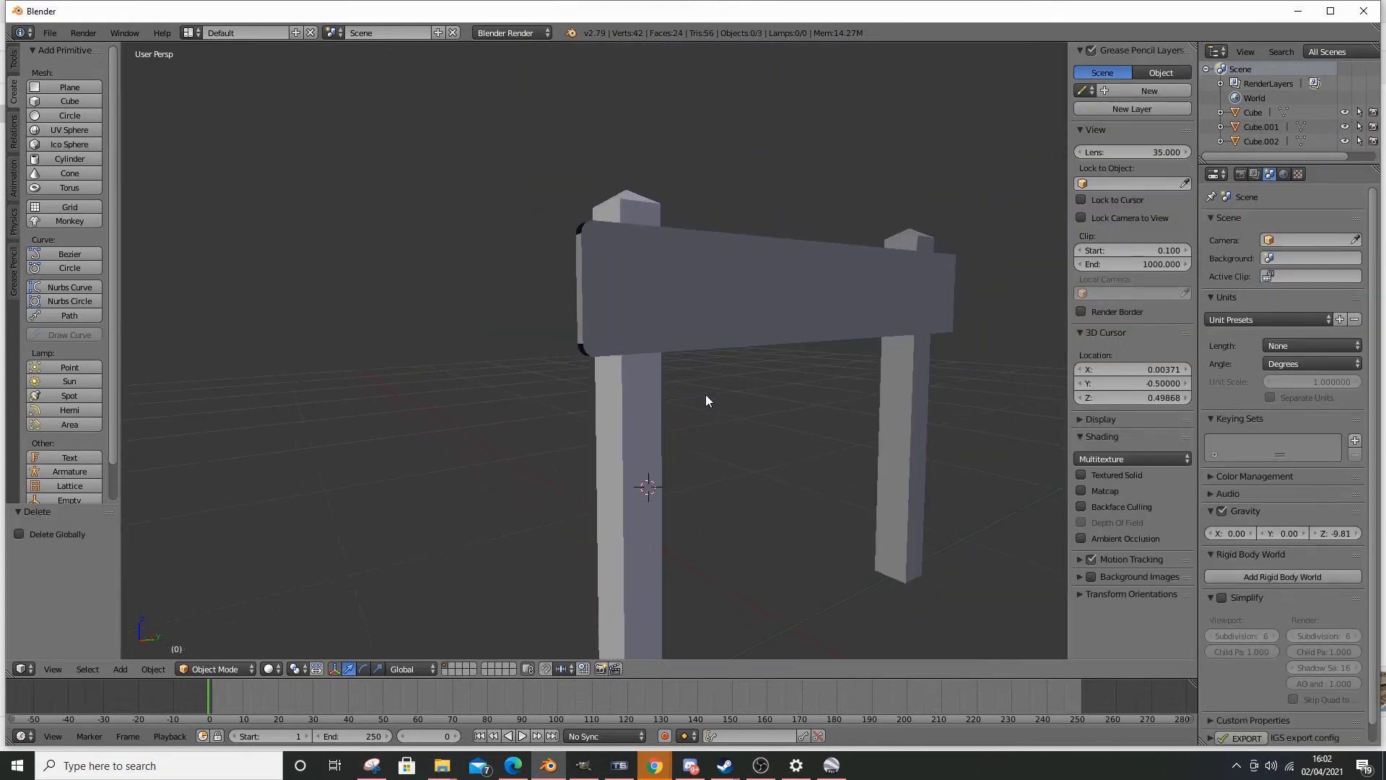
- Fill the remaining gap along the board's rounded upper corner with a face and return to Object Mode
scroll(706, 394, up, 5)
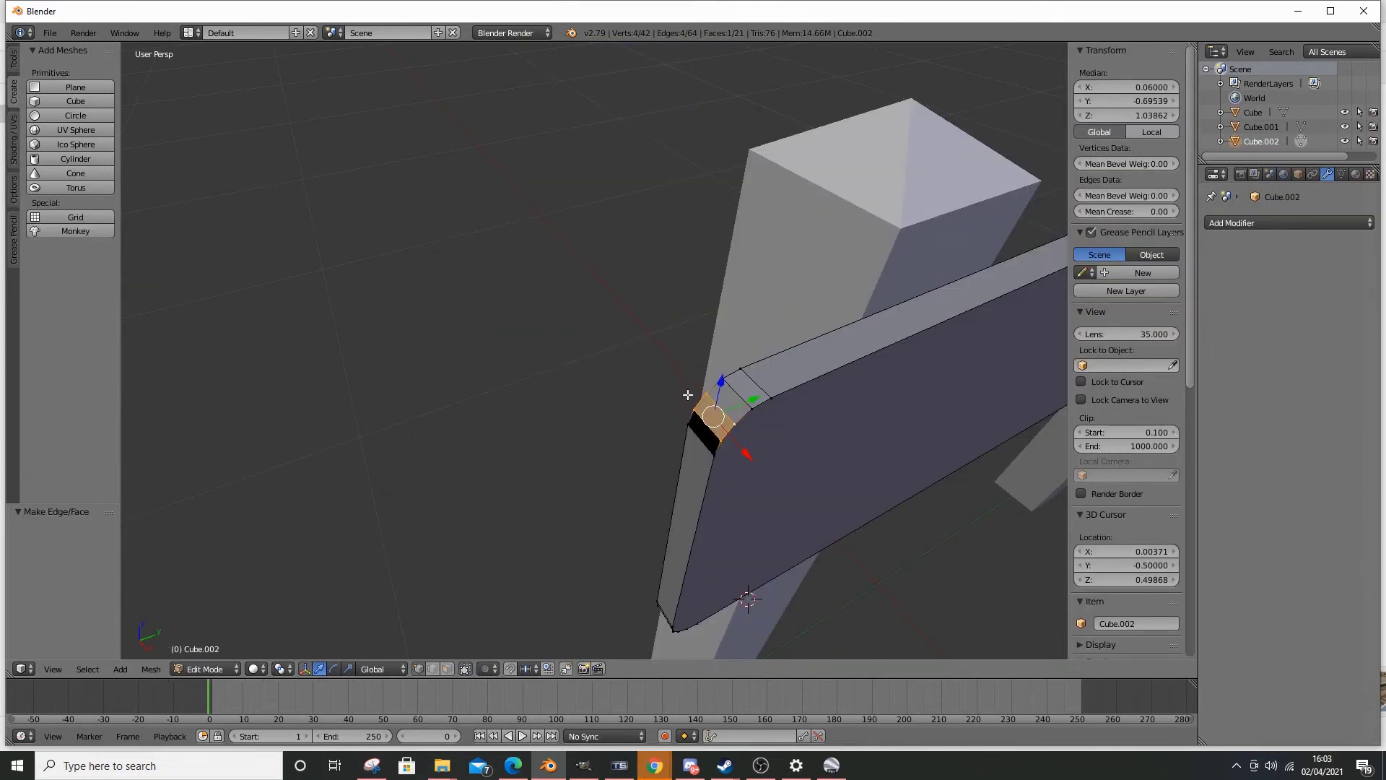
right_click(715, 456)
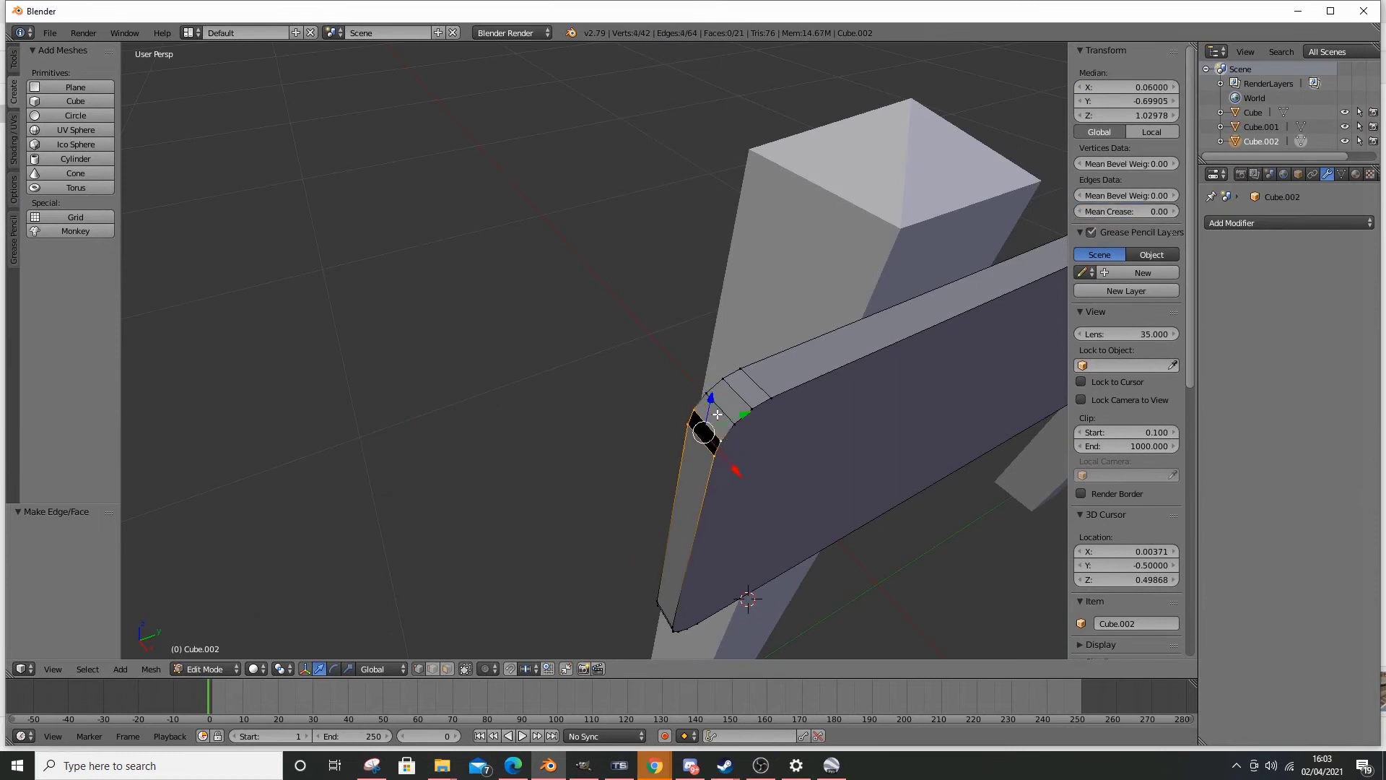
key(ctrl+f)
click(595, 228)
scroll(703, 318, down, 4)
middle_drag(812, 487, 726, 401)
click(239, 668)
click(227, 657)
- Inspect the board's rounded corners from several sides, and switch to Edge to view the Teal Close reference photo
middle_drag(433, 505, 894, 414)
right_click(790, 403)
middle_drag(790, 406, 708, 332)
right_click(706, 330)
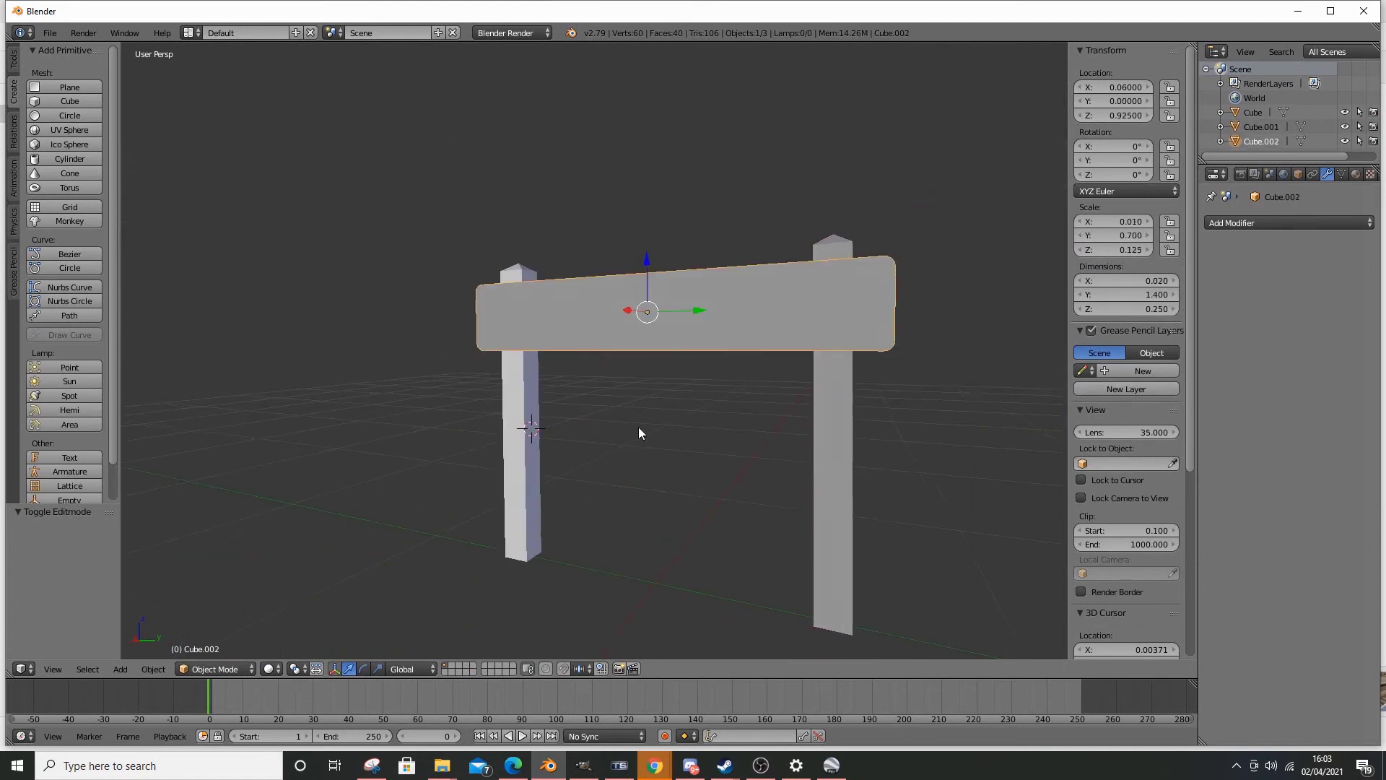
middle_drag(640, 426, 589, 396)
scroll(628, 366, up, 4)
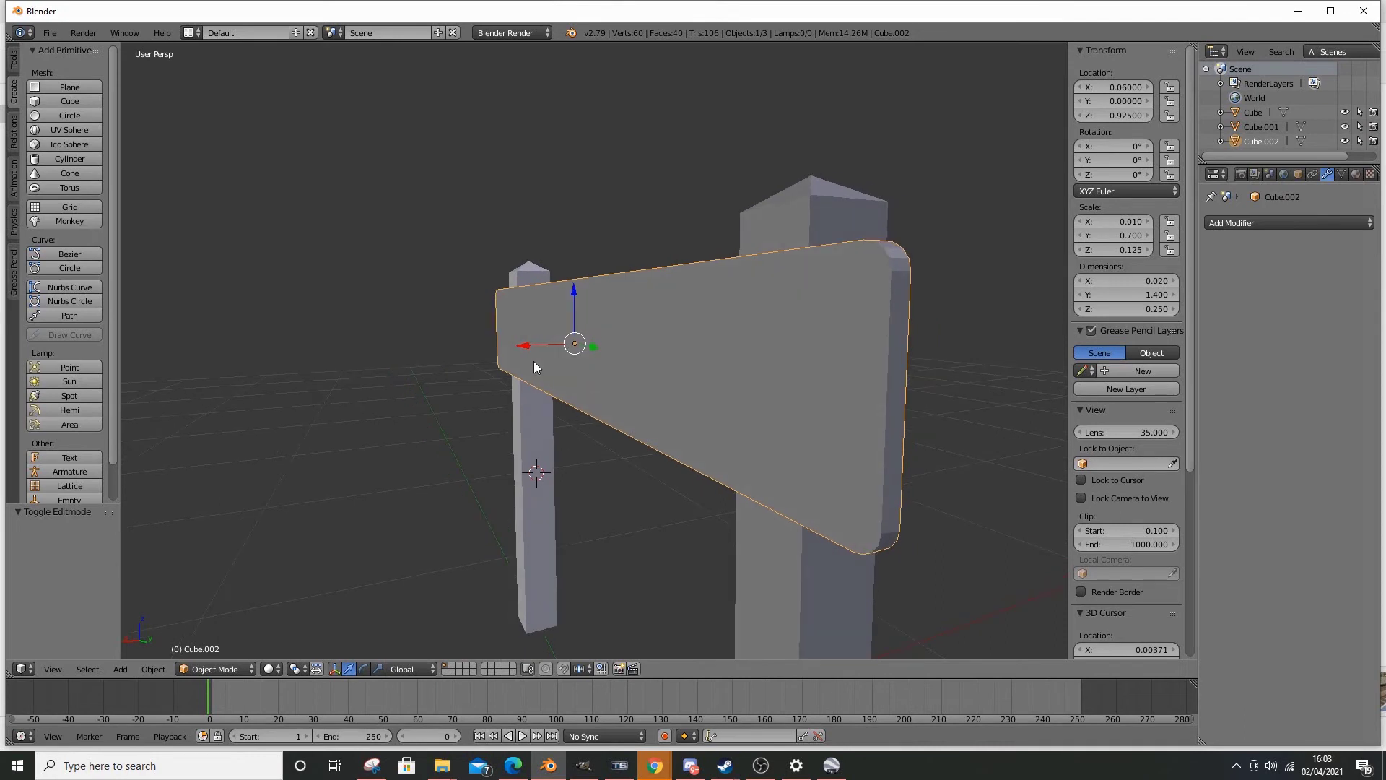
mouse_move(512, 766)
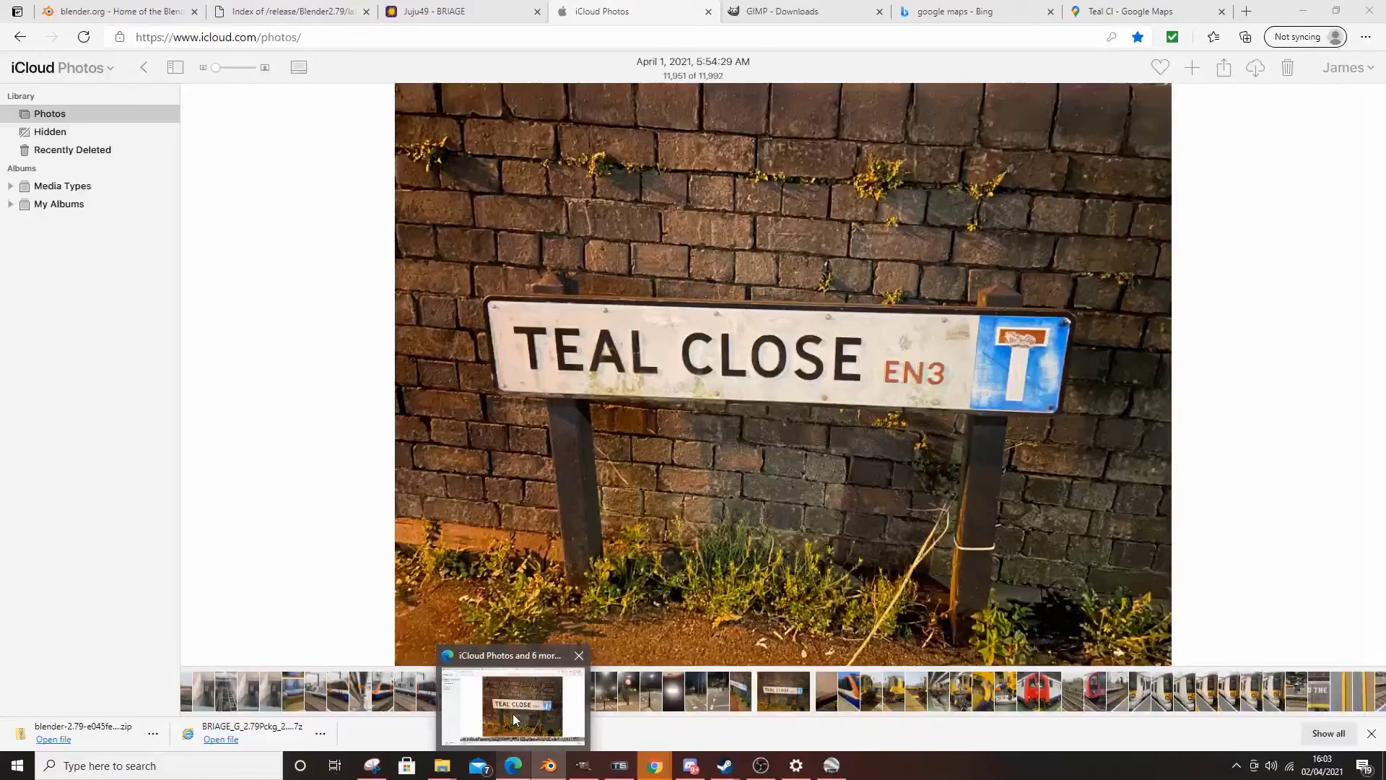
click(513, 713)
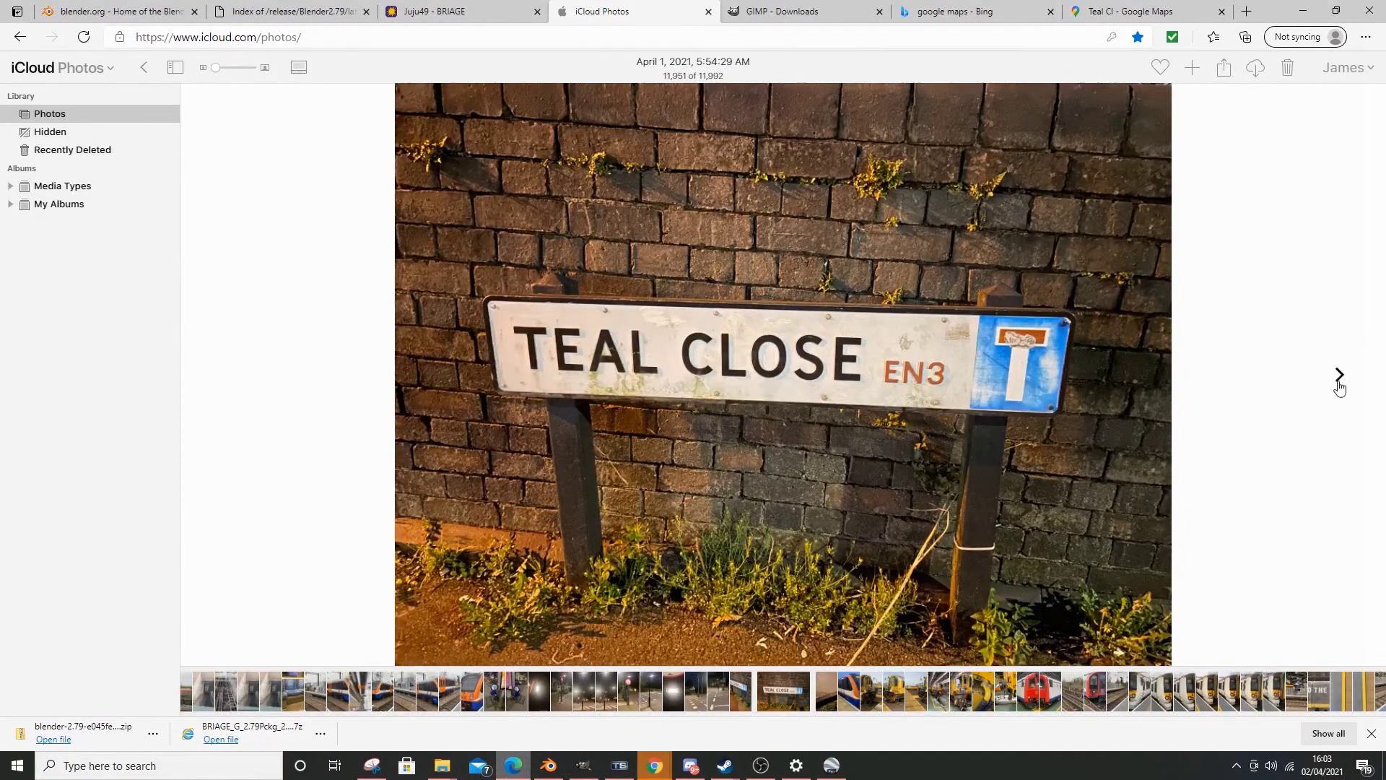
click(1337, 377)
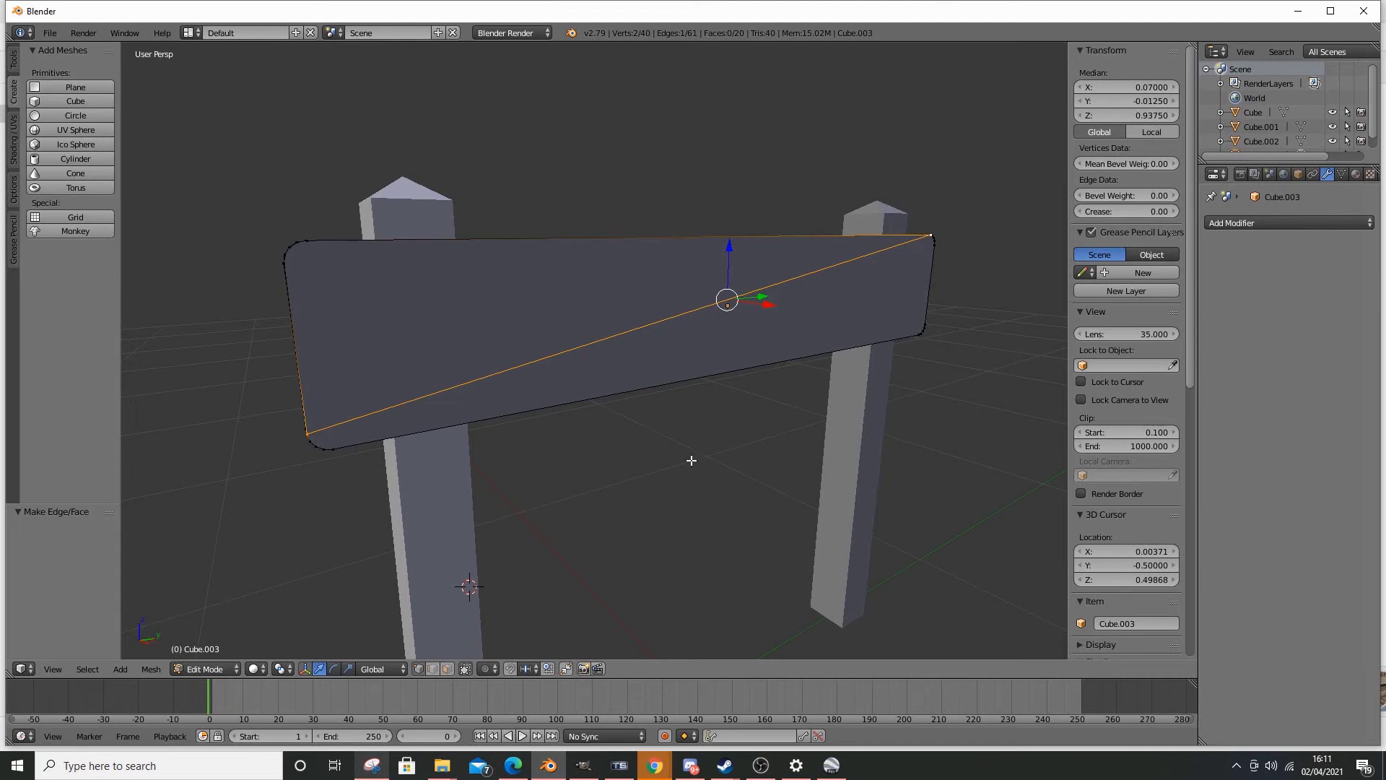
- Try shrinking the thin front panel's Y dimension to about 0.071, and undo the change
middle_drag(667, 455, 620, 410)
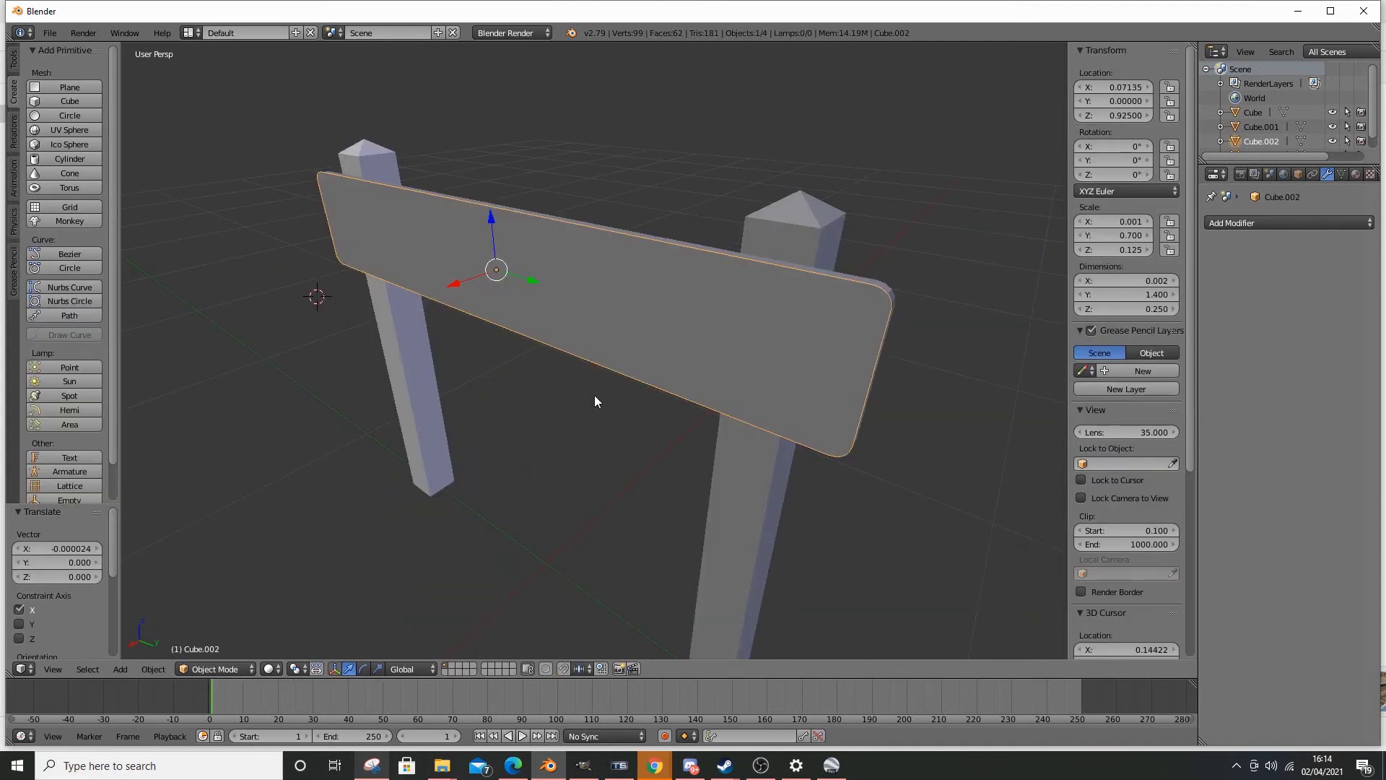
middle_drag(594, 395, 520, 396)
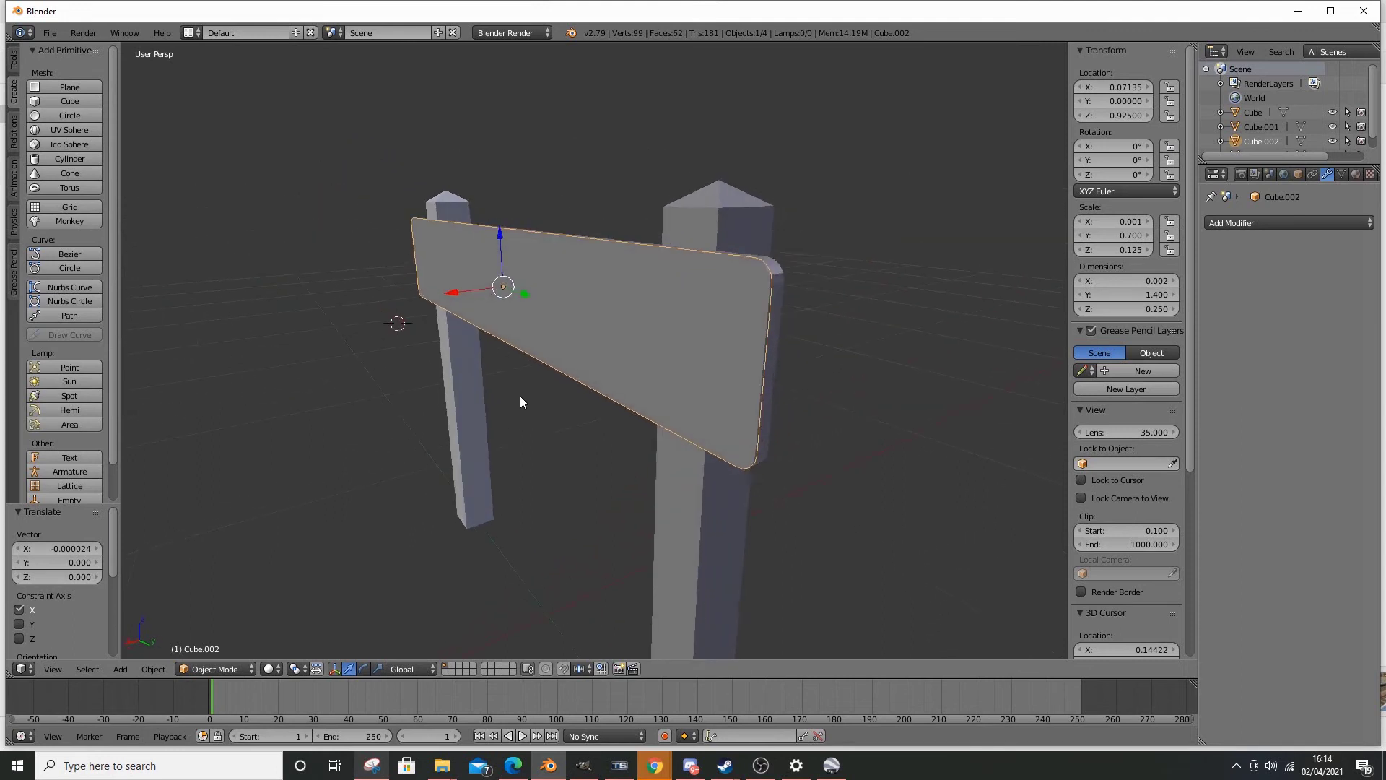
scroll(520, 396, up, 2)
click(228, 669)
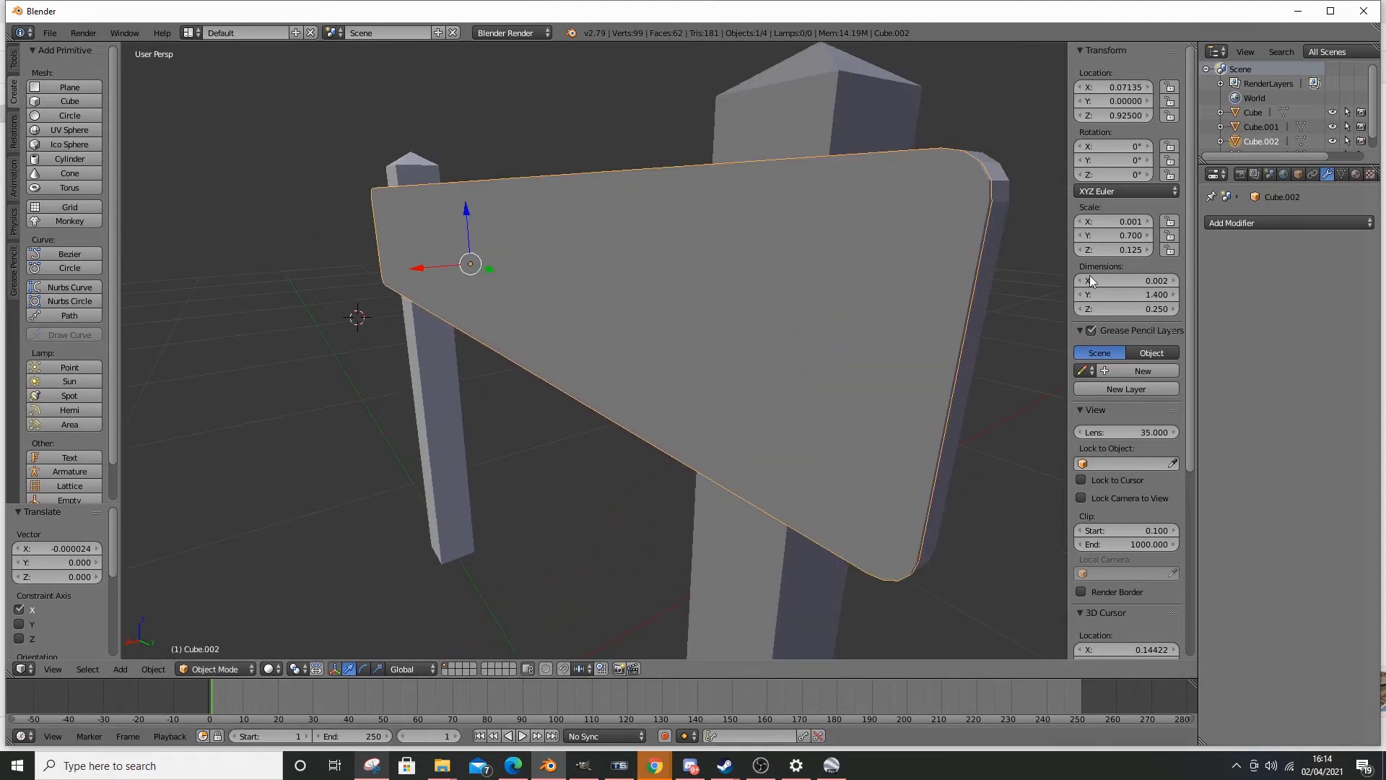
drag(1125, 294, 989, 299)
middle_drag(413, 269, 765, 369)
scroll(765, 368, up, 5)
drag(1132, 290, 1170, 294)
middle_drag(631, 218, 609, 381)
middle_drag(683, 571, 654, 474)
scroll(710, 517, down, 7)
scroll(633, 488, up, 7)
scroll(651, 473, down, 12)
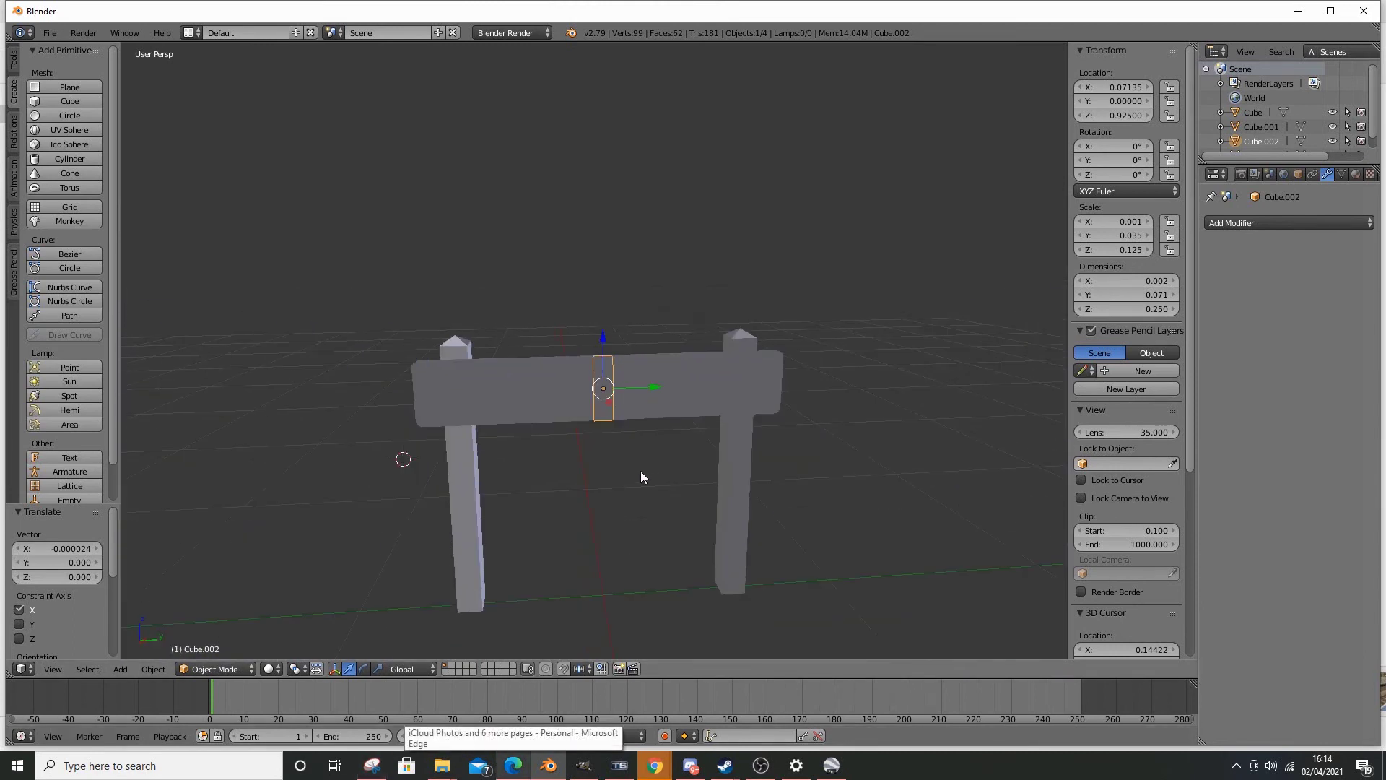
key(ctrl+z)
key(ctrl+z)
- Open the thin front panel for mesh editing in Edit Mode
scroll(600, 381, up, 2)
shift+middle_drag(513, 452, 541, 372)
scroll(453, 301, up, 3)
scroll(541, 373, up, 3)
click(213, 668)
click(219, 637)
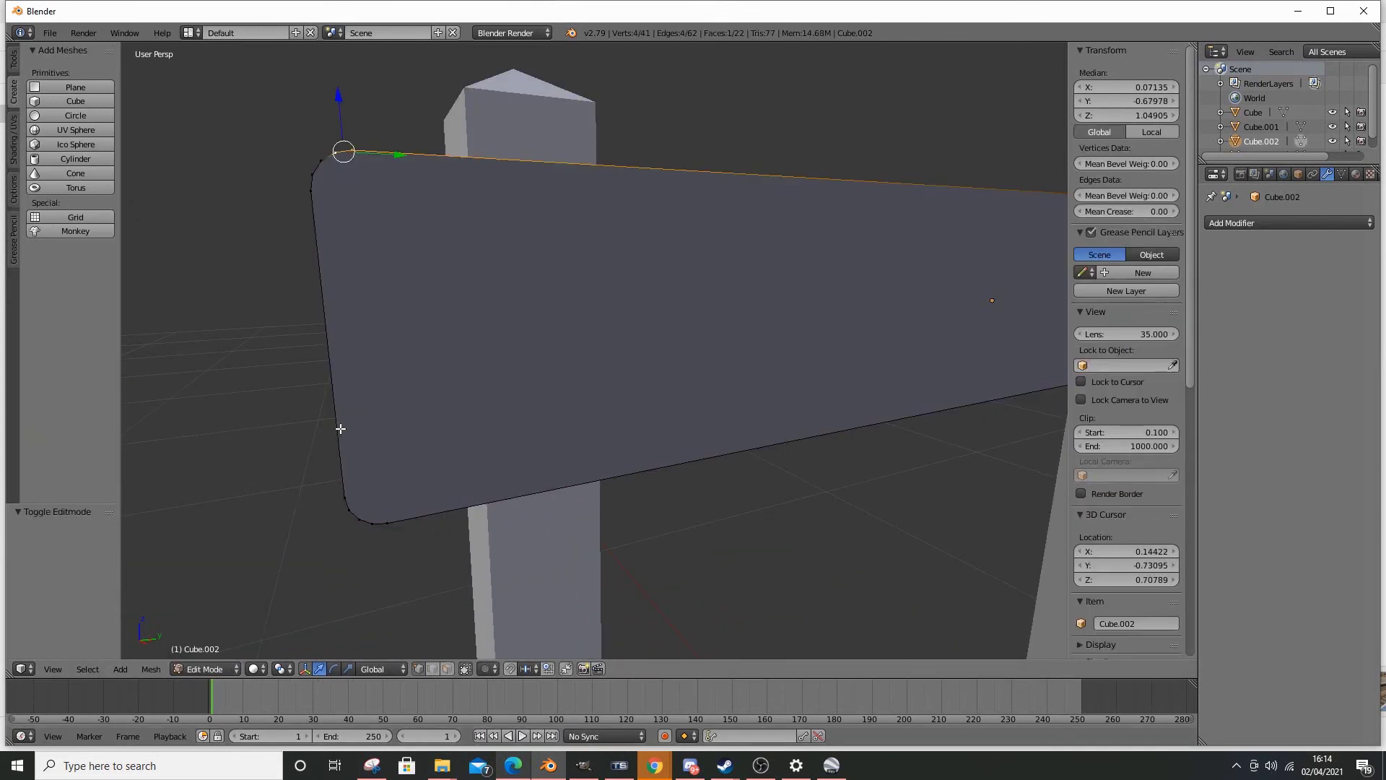
- Select all vertices of the front panel's negative-Y end, including both rounded corners, and set their median Y to -0.67007
middle_drag(405, 477, 628, 439)
scroll(629, 440, up, 3)
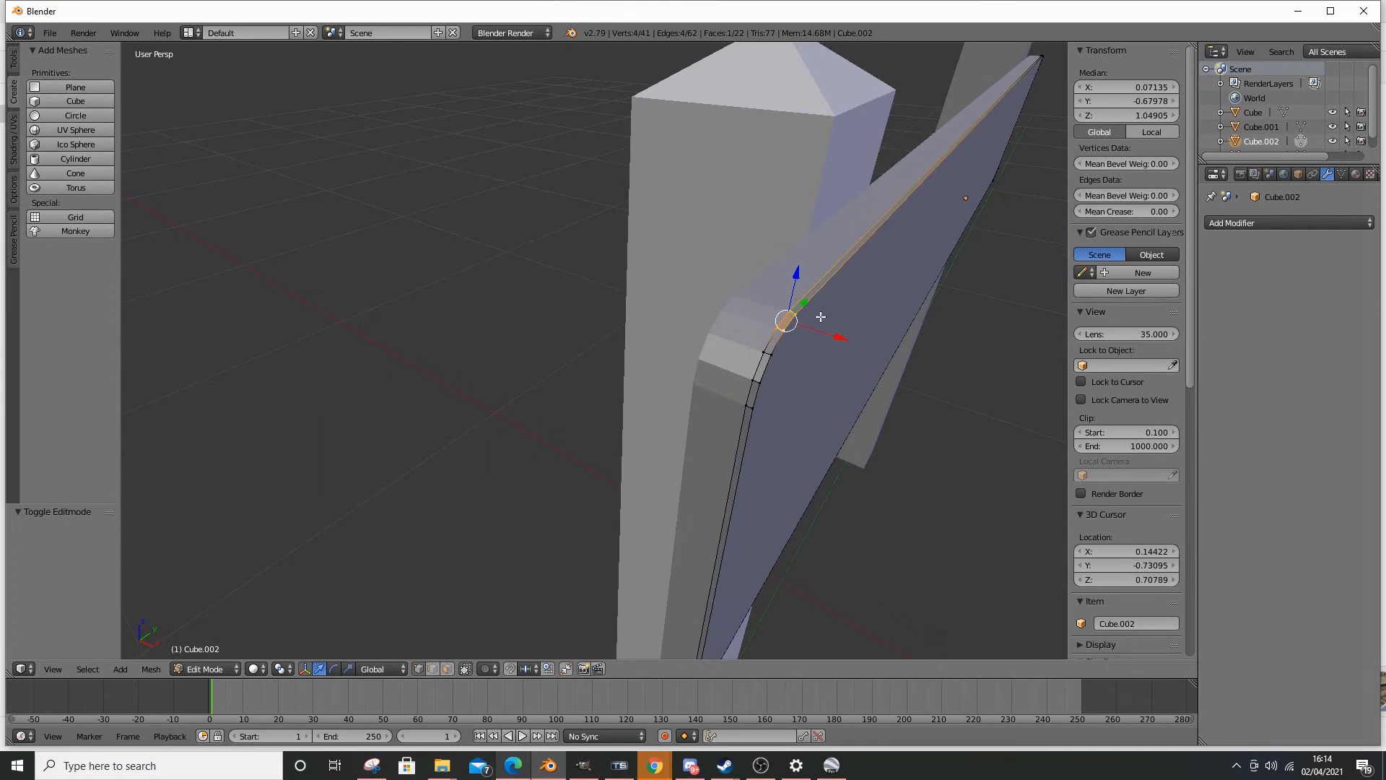
right_click(799, 318)
shift+right_click(788, 335)
shift+right_click(776, 361)
mouse_move(821, 321)
ctrl+mouse_down()
mouse_move(752, 470)
mouse_move(766, 468)
ctrl+mouse_up()
mouse_move(819, 453)
middle_down()
mouse_move(641, 495)
mouse_move(711, 238)
middle_up()
mouse_move(637, 204)
ctrl+mouse_down()
mouse_move(605, 220)
mouse_move(690, 282)
ctrl+mouse_up()
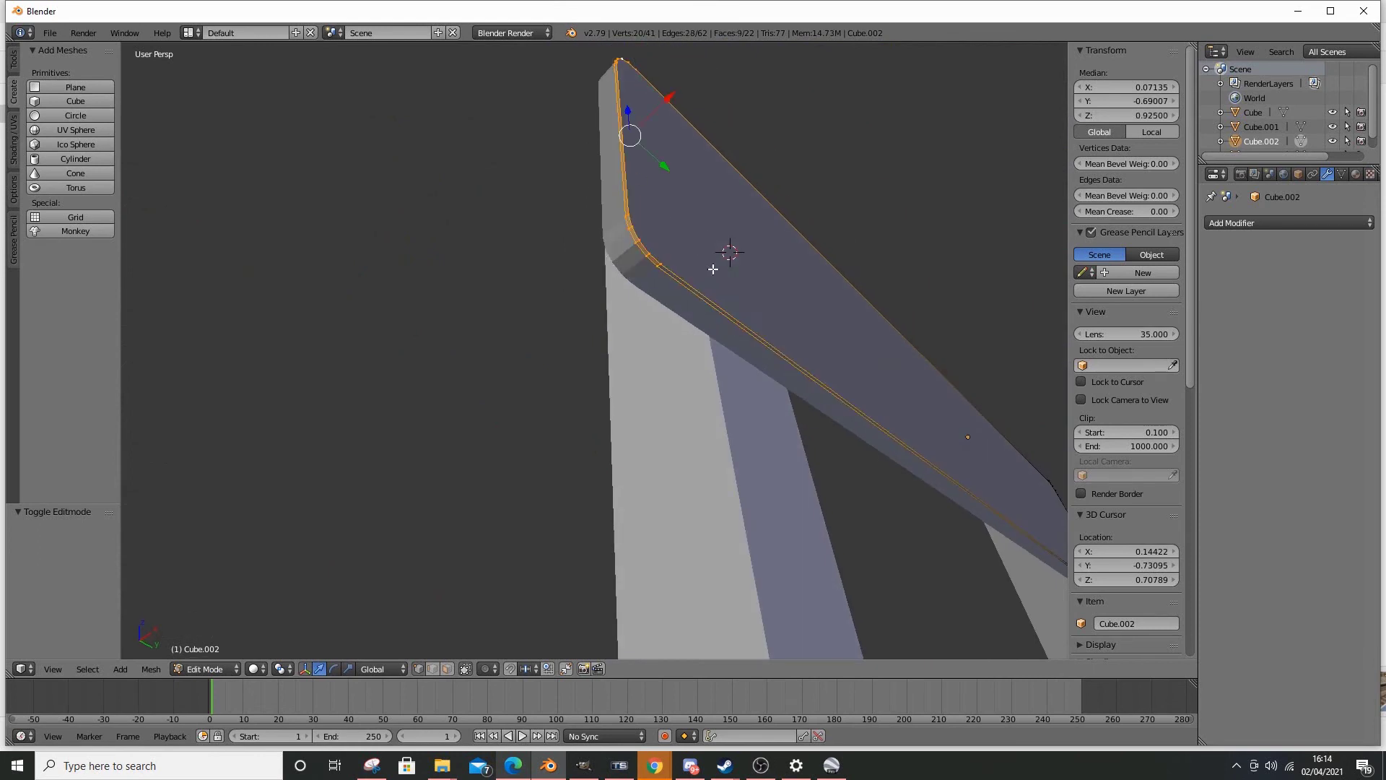
mouse_move(712, 269)
middle_down()
mouse_move(656, 407)
mouse_move(596, 403)
middle_up()
middle_drag(721, 260, 817, 245)
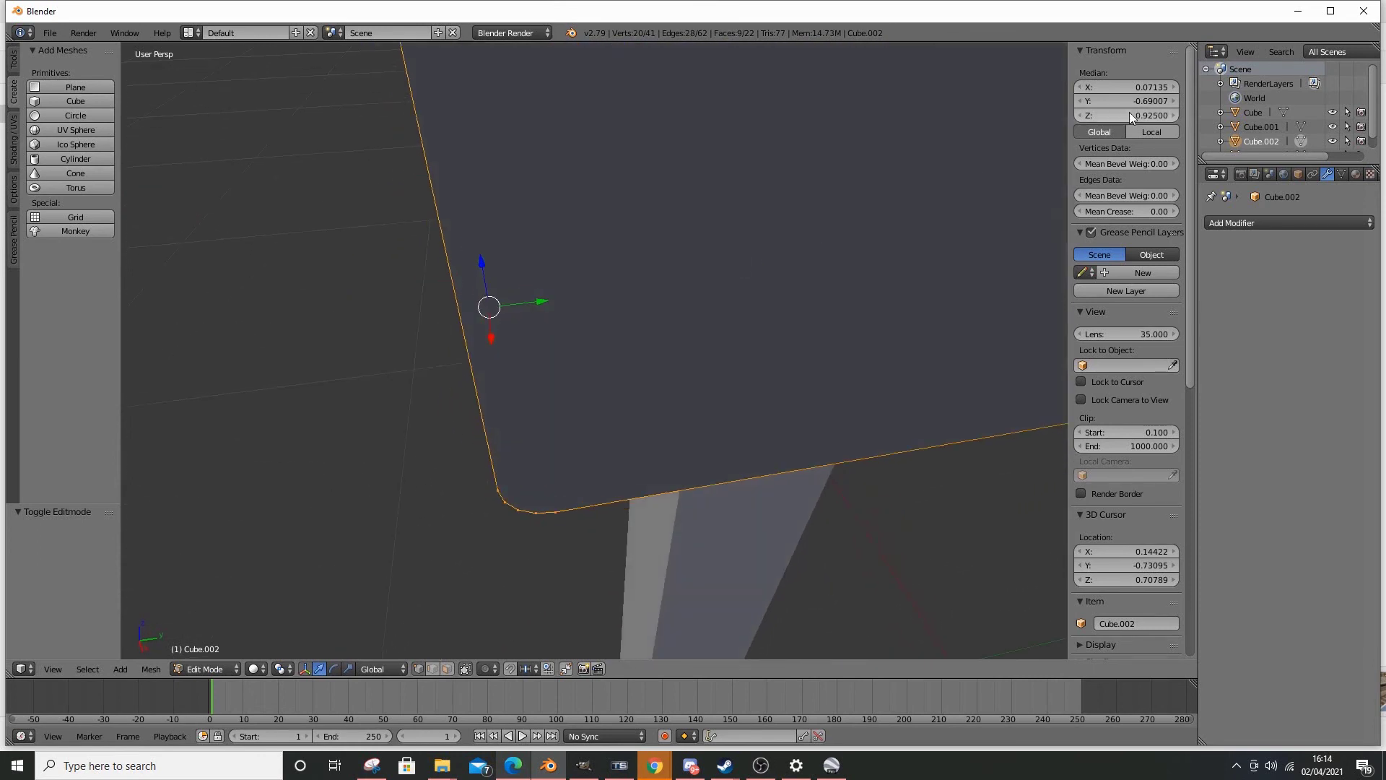
click(1099, 100)
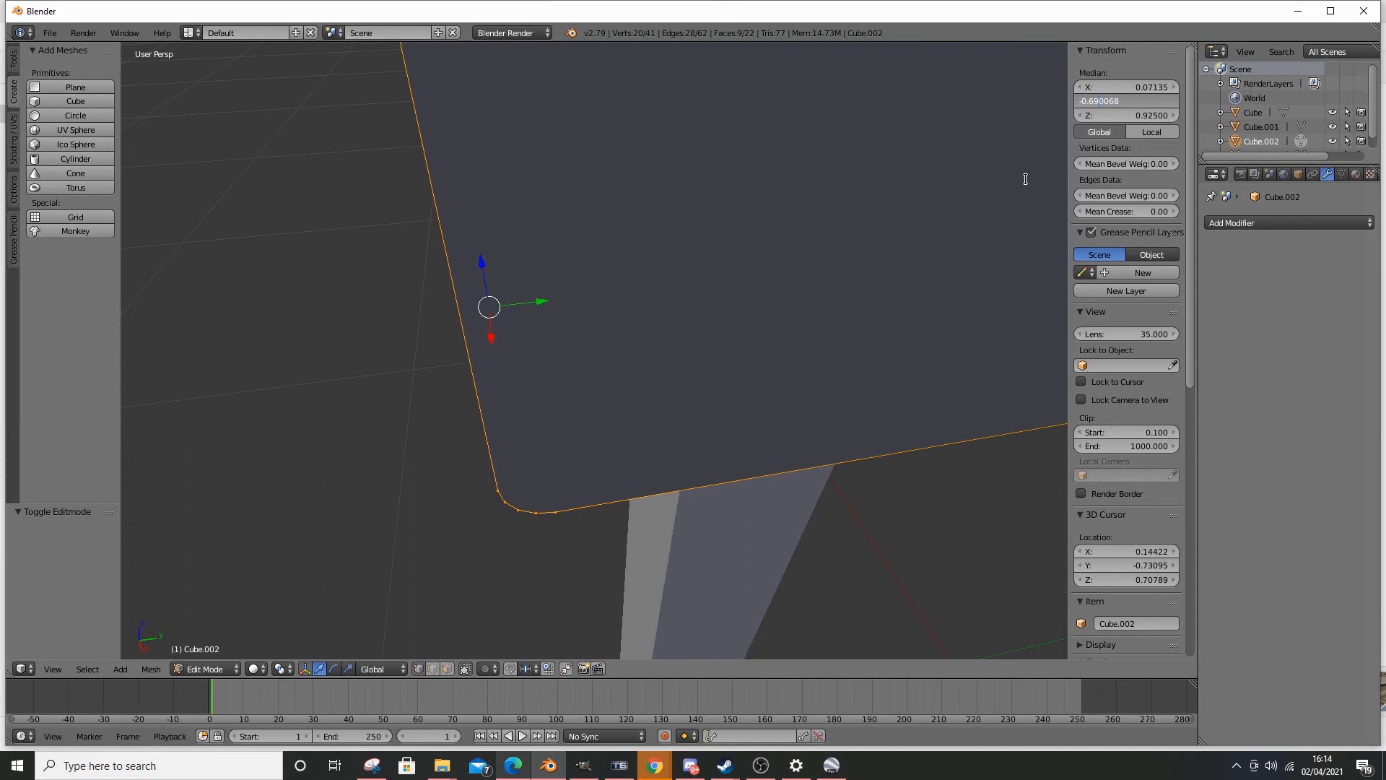
text(7)
key(Return)
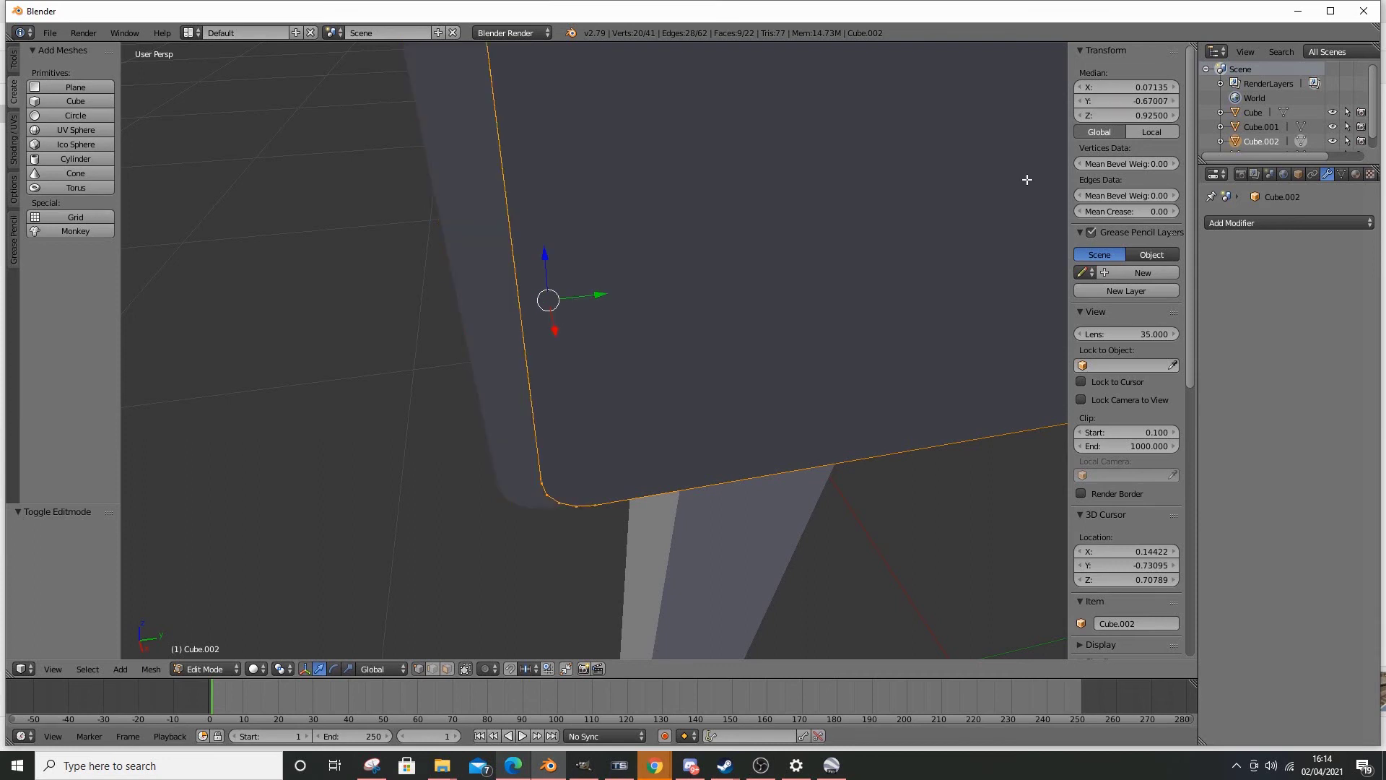
- Select the vertices of the front panel's positive-Y end and set their median Y to 0.67007
scroll(1069, 243, down, 1)
scroll(939, 253, down, 6)
middle_drag(848, 263, 654, 287)
right_click(639, 362)
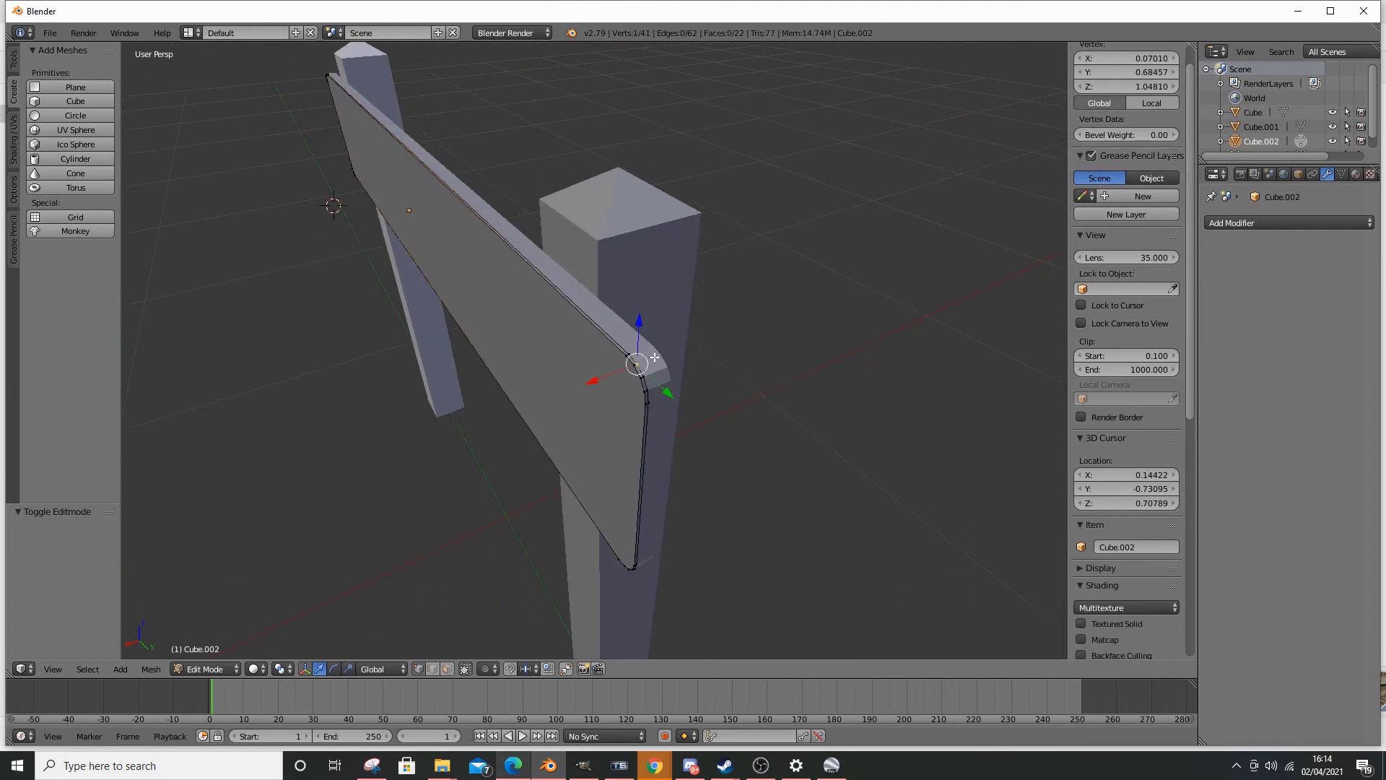
mouse_move(639, 347)
ctrl+mouse_down()
mouse_move(606, 418)
mouse_move(641, 422)
mouse_move(606, 352)
mouse_move(673, 580)
ctrl+mouse_up()
middle_drag(711, 514, 807, 228)
mouse_move(837, 122)
ctrl+mouse_down()
mouse_move(738, 157)
mouse_move(801, 222)
ctrl+mouse_up()
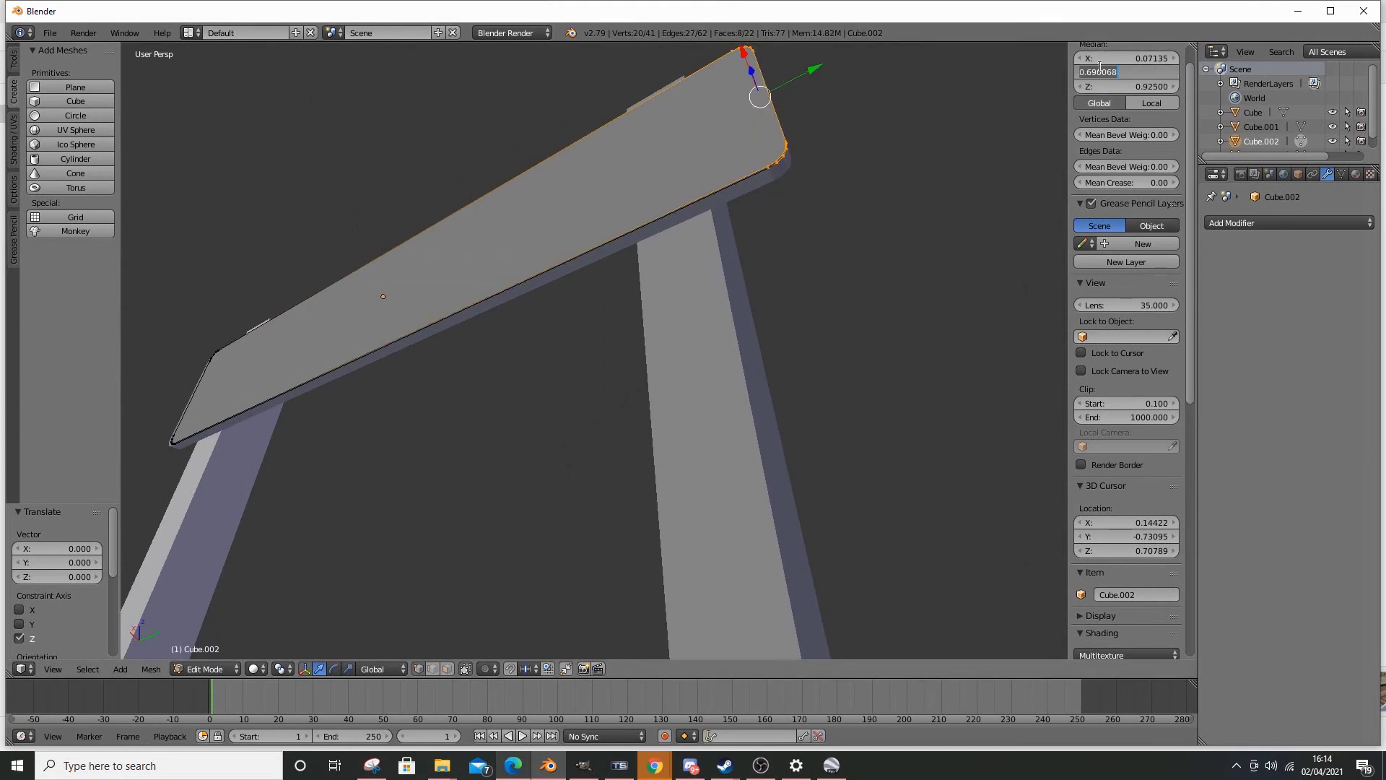
click(1125, 73)
text(0.655)
key(Return)
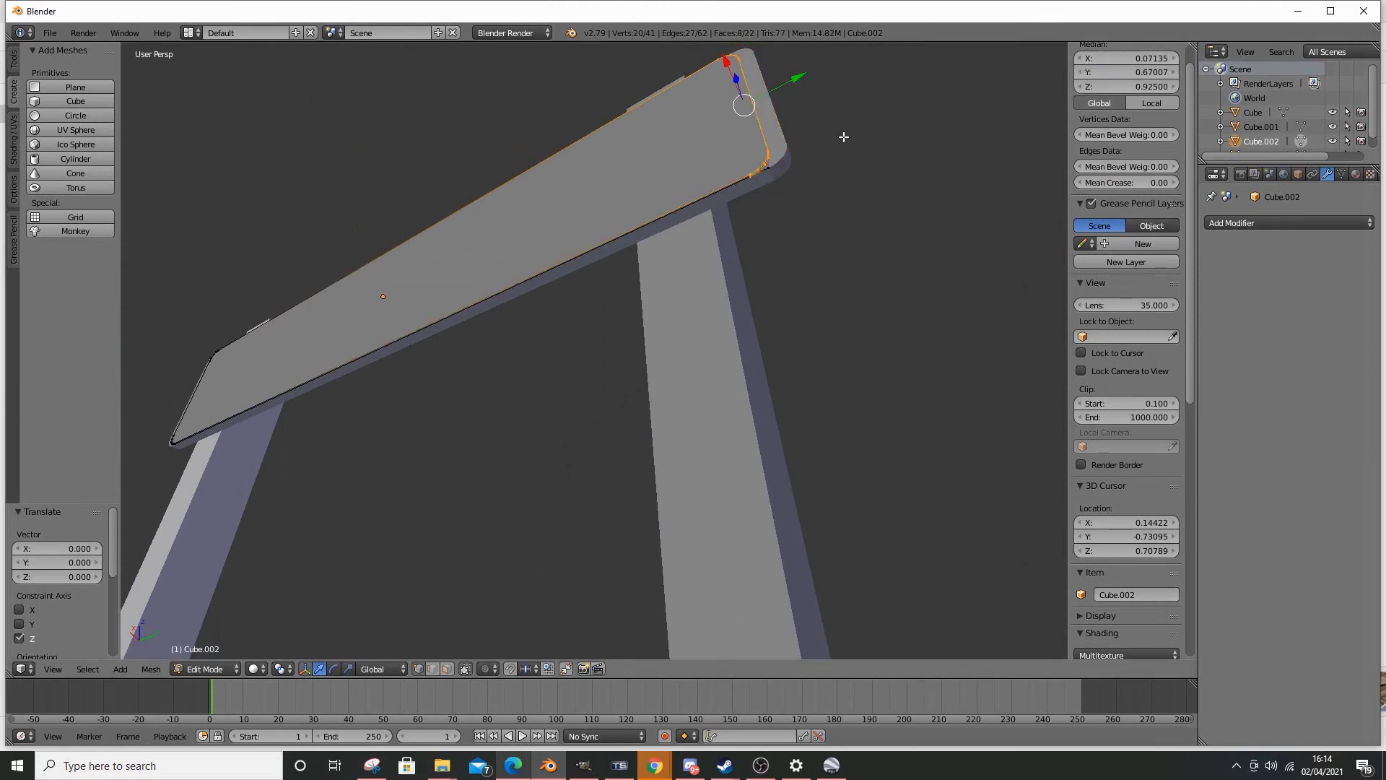
- Set the Y coordinate of the rear outer vertex at the front panel's lower positive-Y corner to 0.66457
right_click(748, 175)
middle_drag(748, 176, 728, 185)
mouse_move(725, 128)
ctrl+mouse_down()
mouse_move(682, 129)
mouse_move(753, 181)
ctrl+mouse_up()
right_click(716, 149)
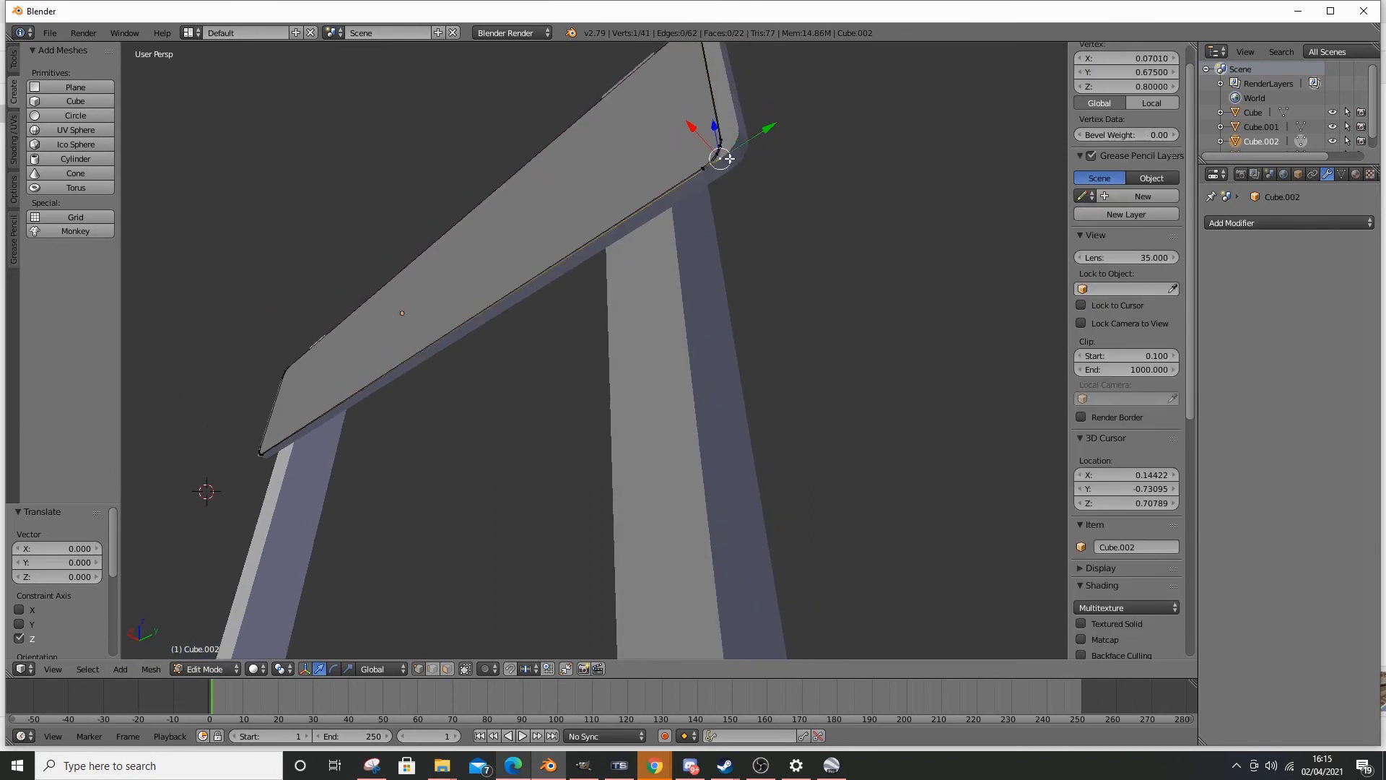
middle_drag(716, 150, 644, 266)
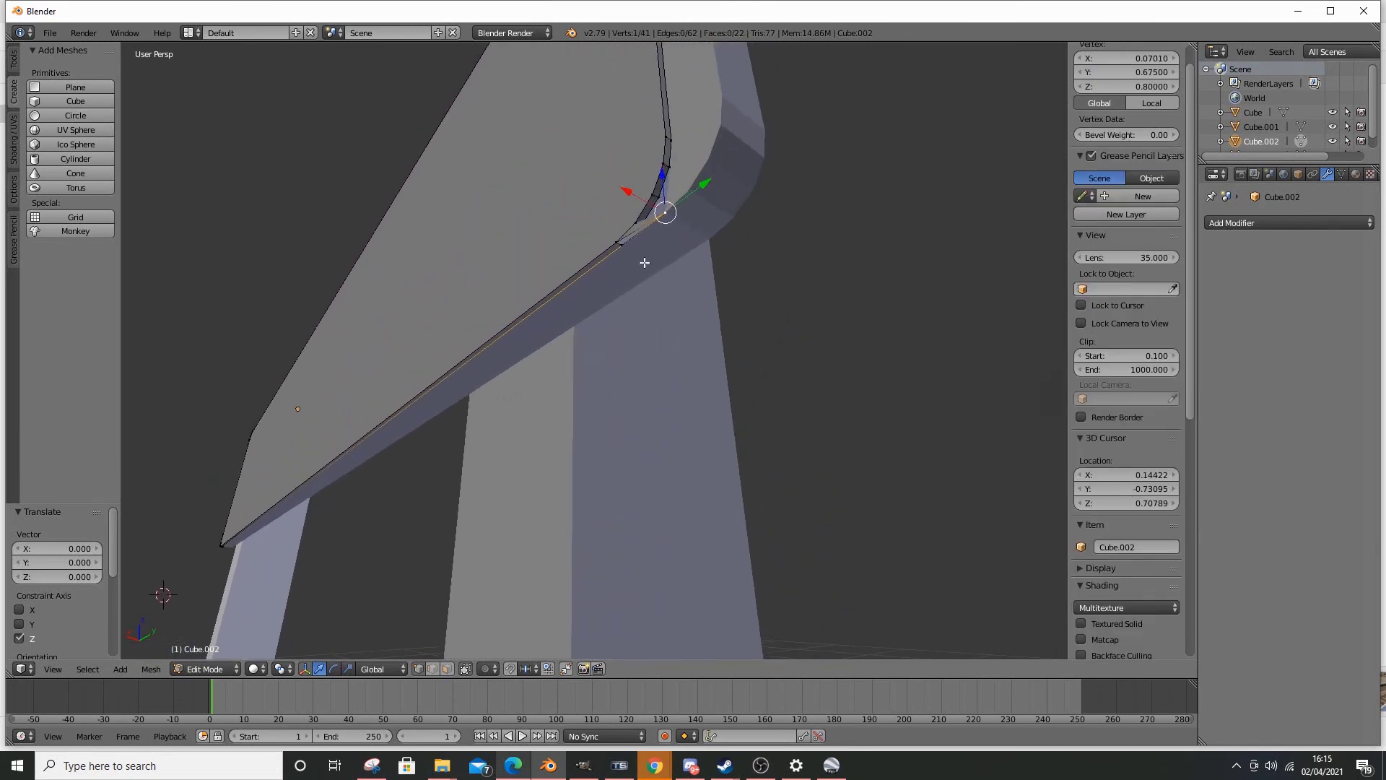
right_click(624, 248)
right_click(641, 223)
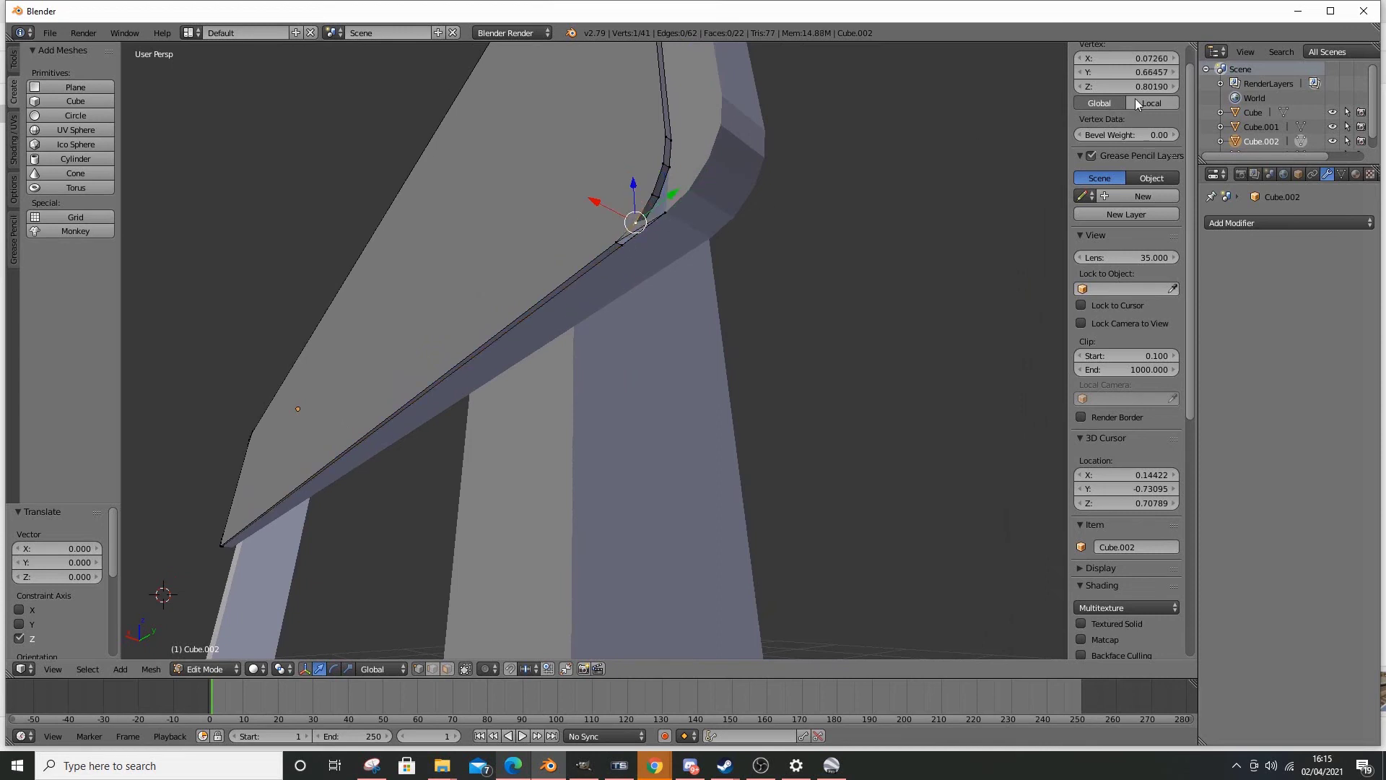
right_click(684, 212)
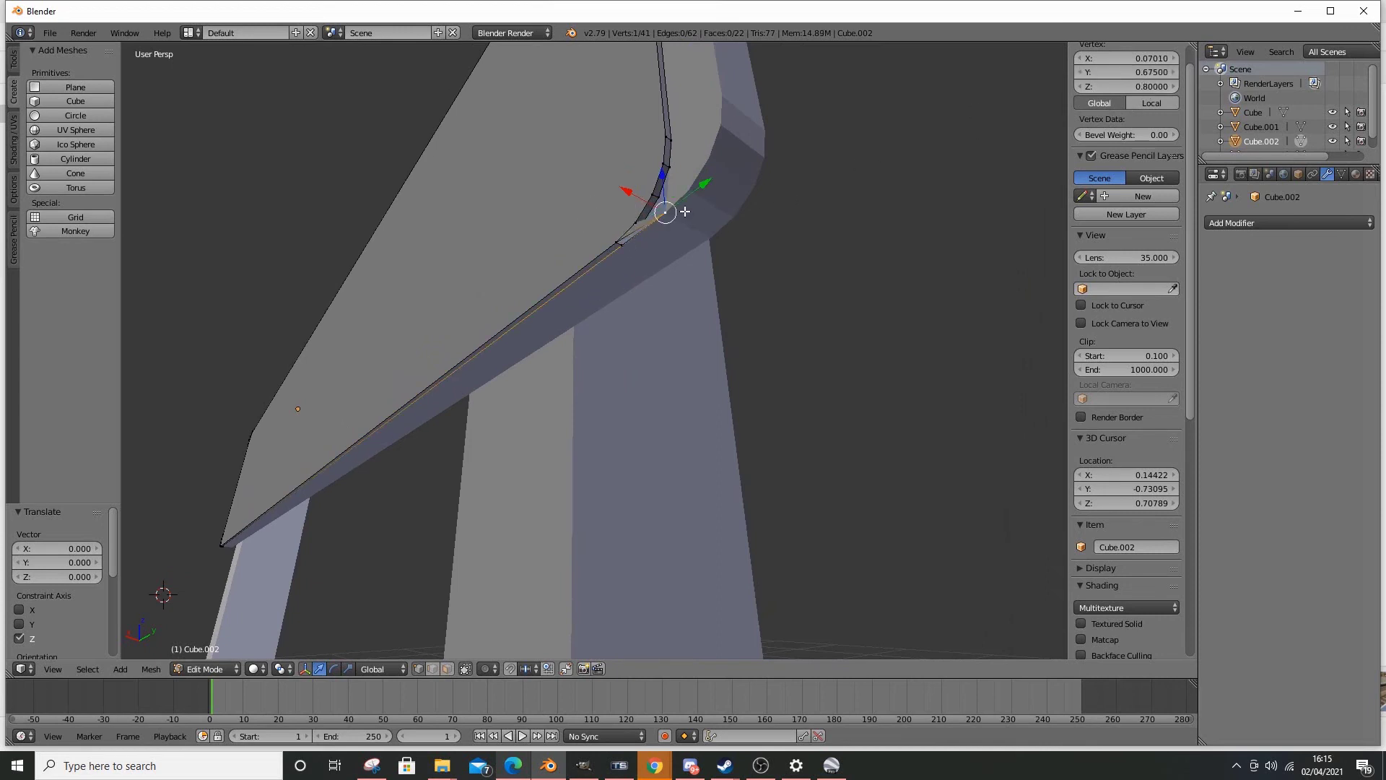
click(1127, 71)
text(0.66457)
key(Return)
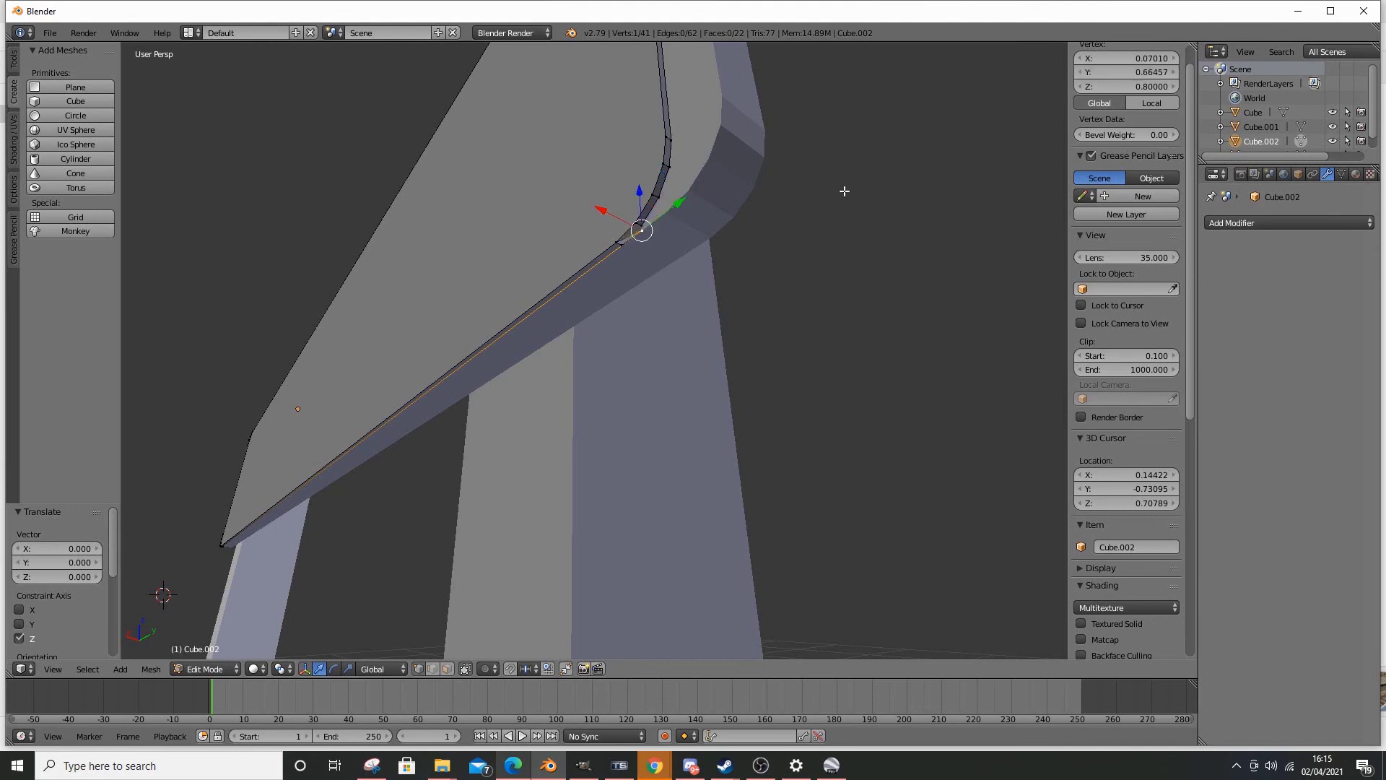
- Delete the diagonal edge joining two vertices at the front panel's lower positive-Y corner
middle_drag(625, 248, 616, 272)
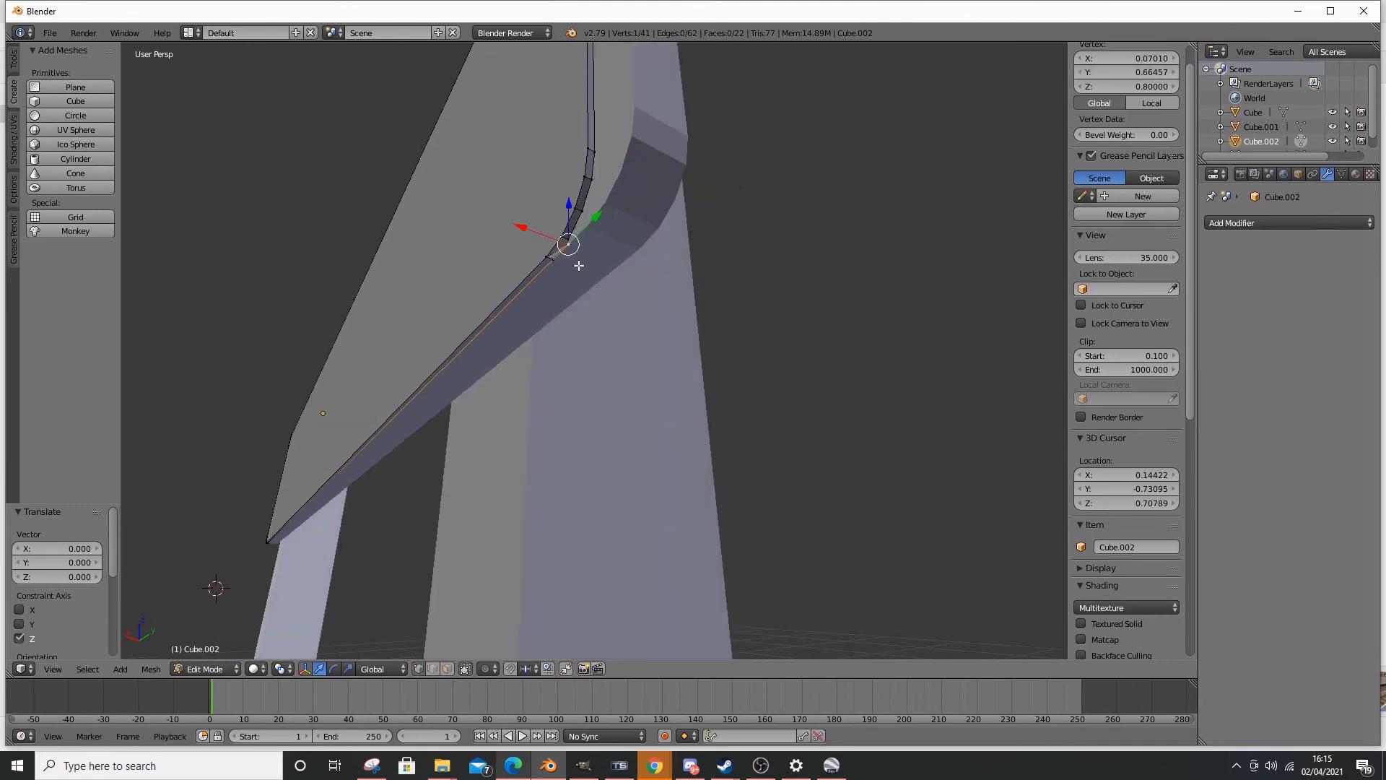
right_click(552, 258)
right_click(556, 257)
right_click(558, 245)
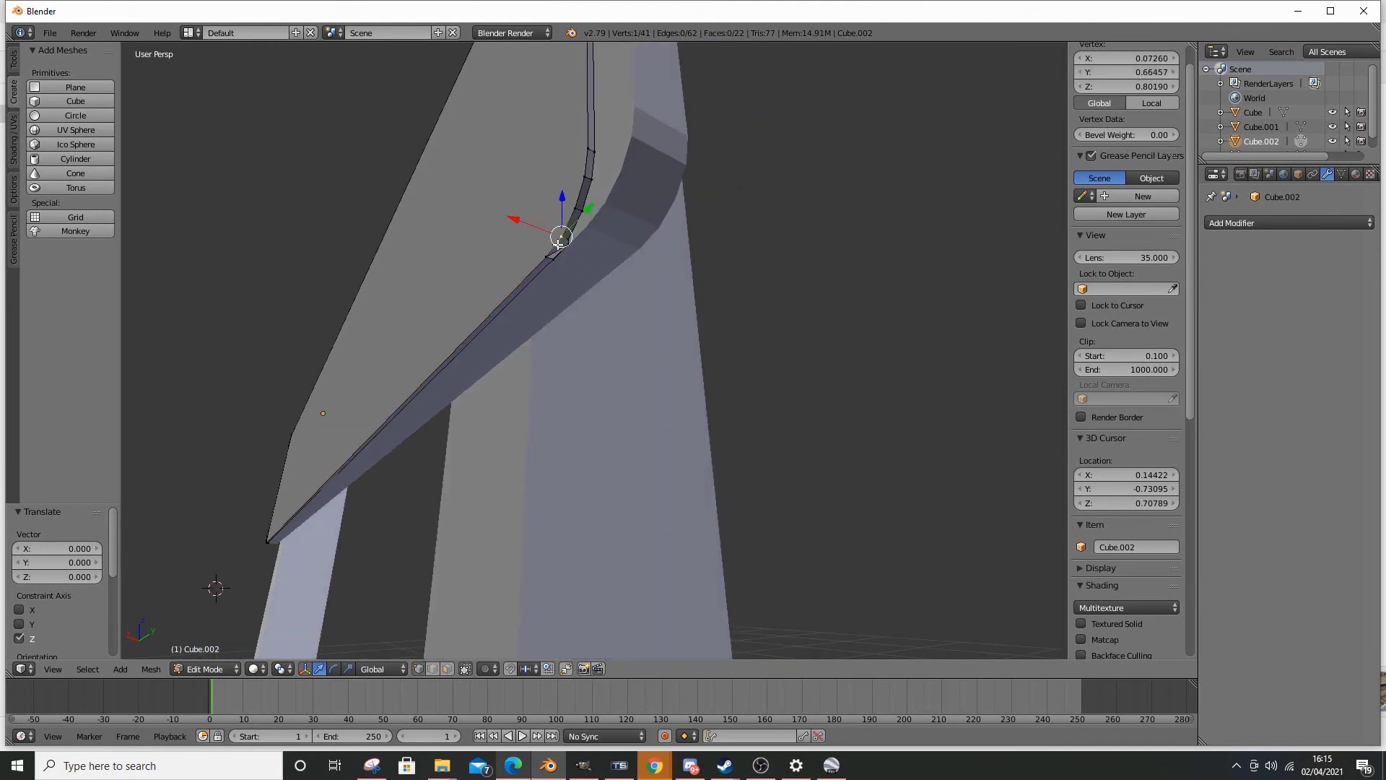
shift+click(548, 257)
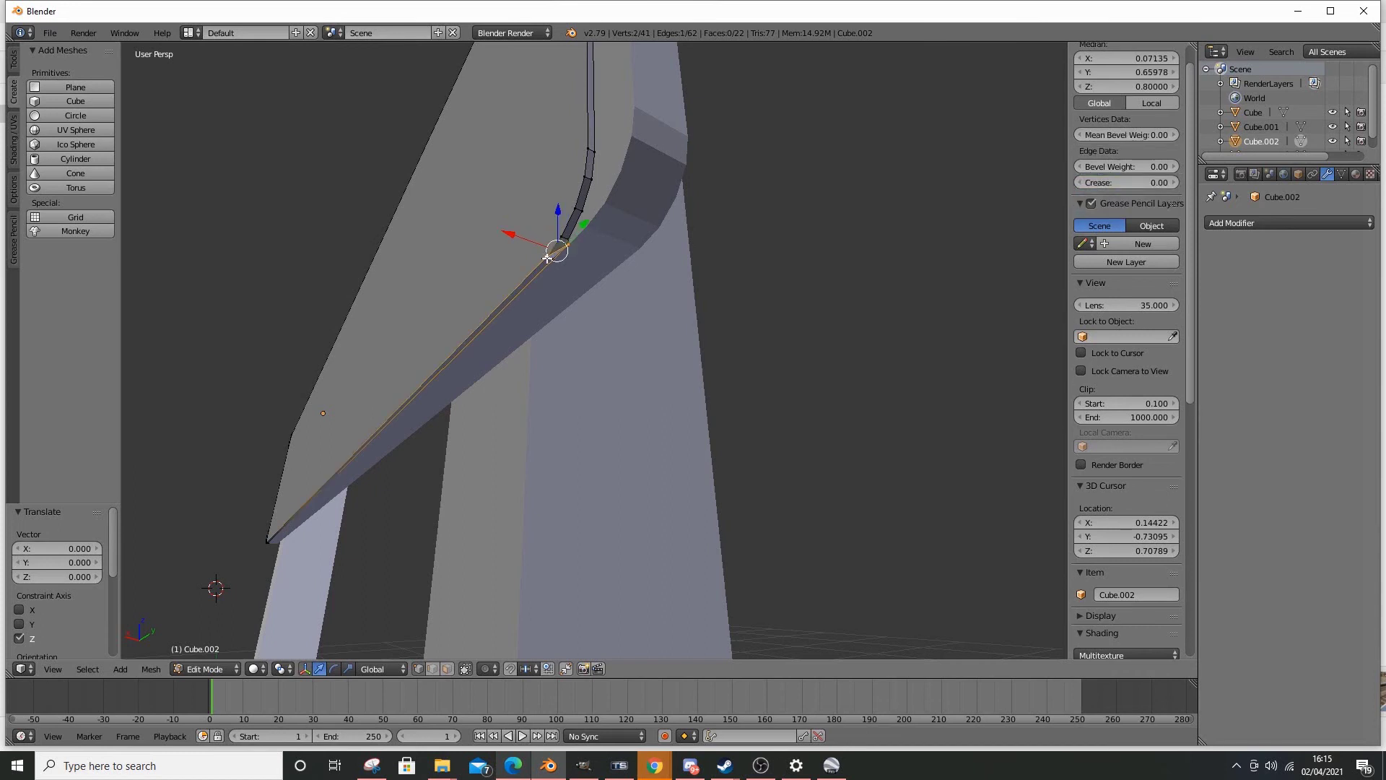
key(x)
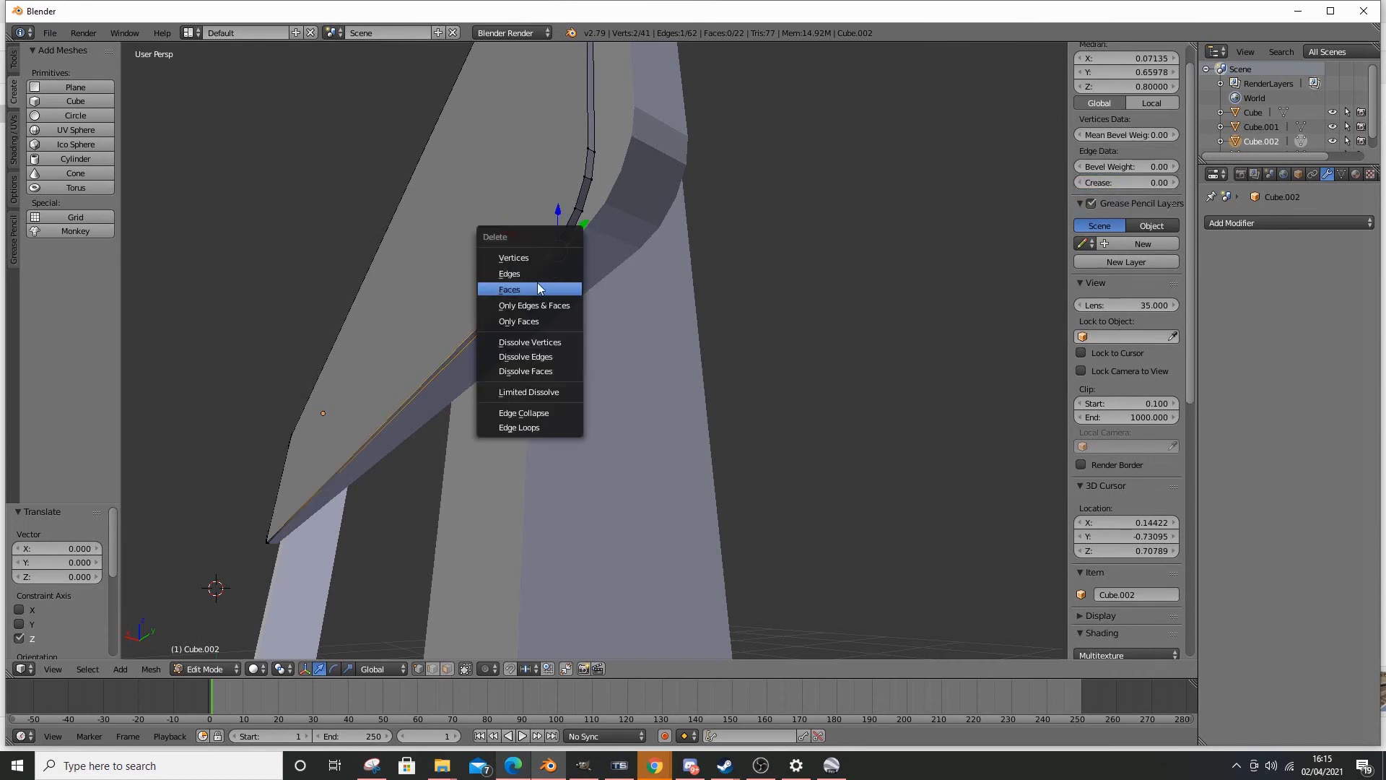
click(530, 272)
- Delete the stray duplicate vertex on the rear side where the lower positive-Y corner meets the front panel's underside
right_click(567, 245)
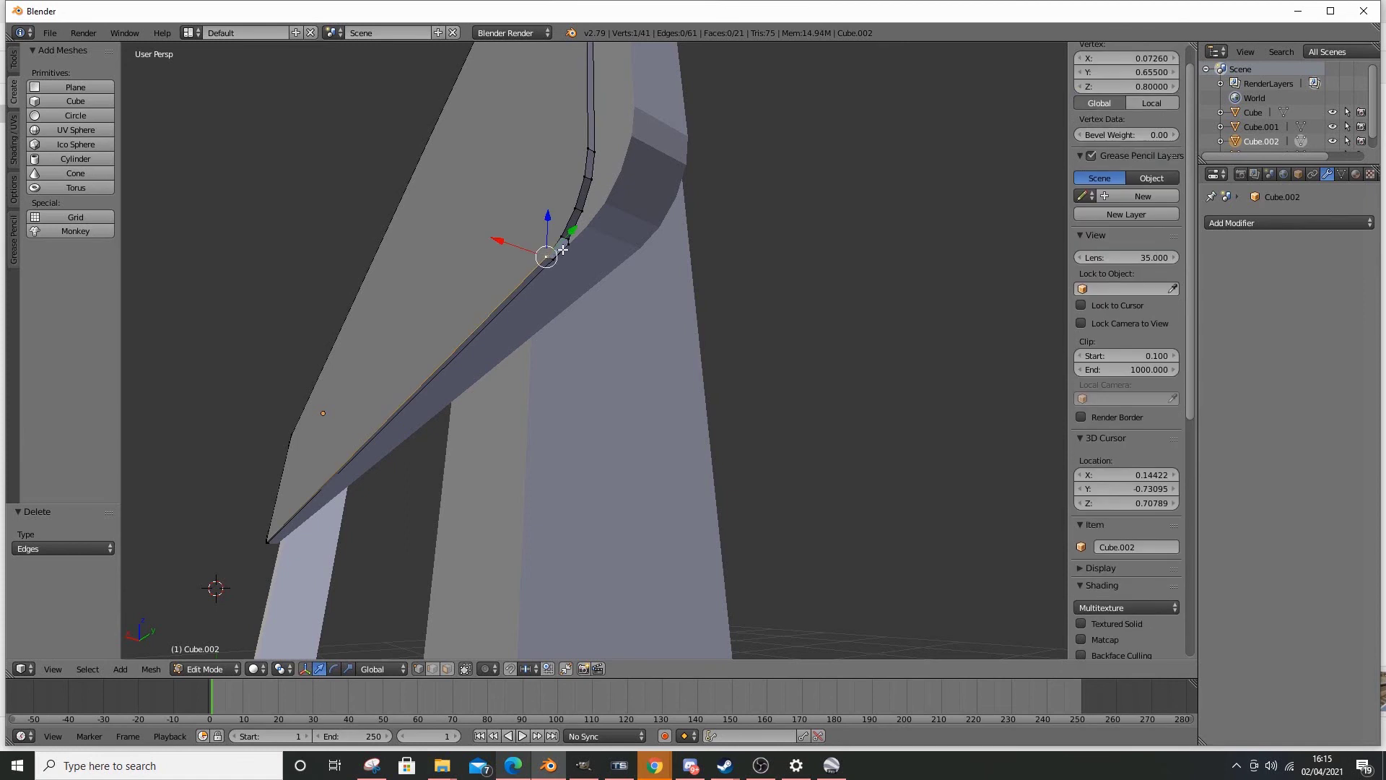
middle_drag(585, 248, 591, 254)
scroll(600, 261, up, 1)
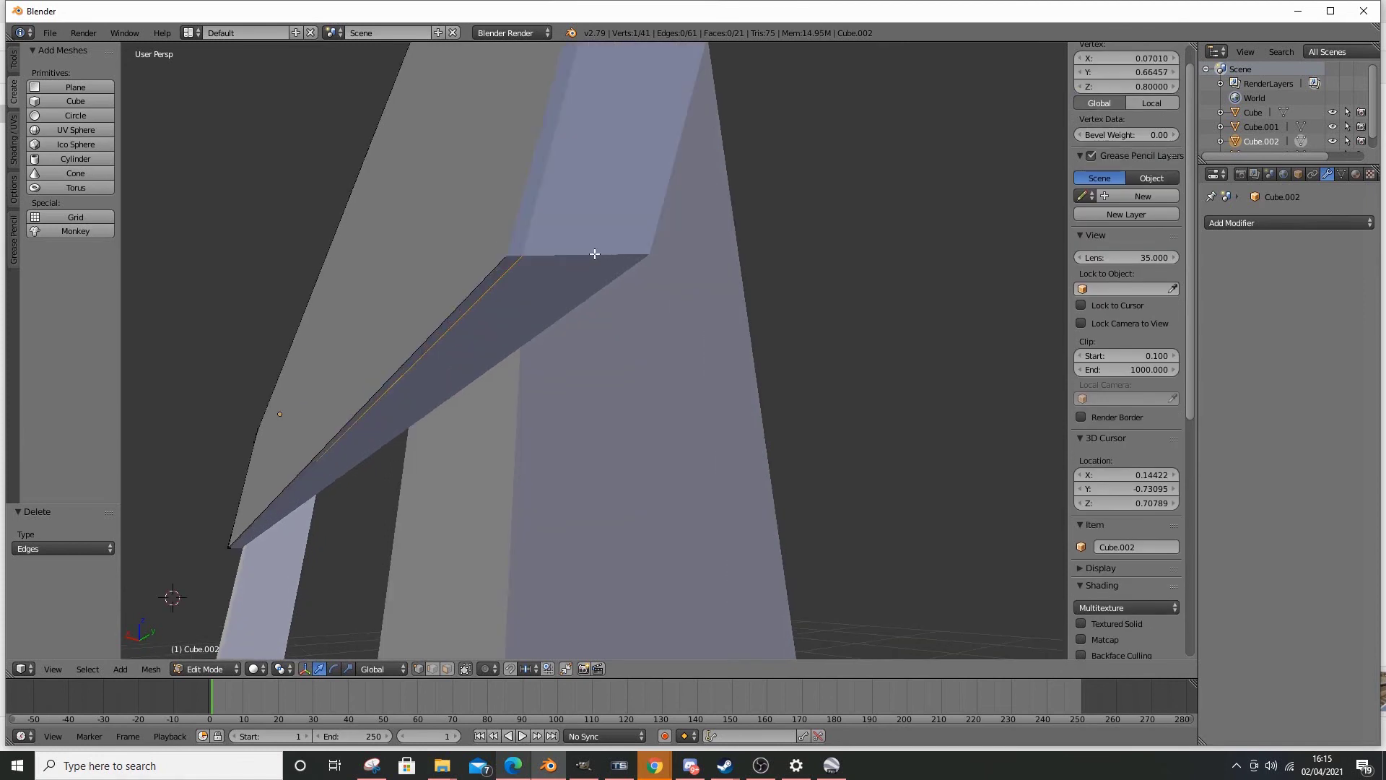
scroll(595, 254, down, 1)
right_click(584, 287)
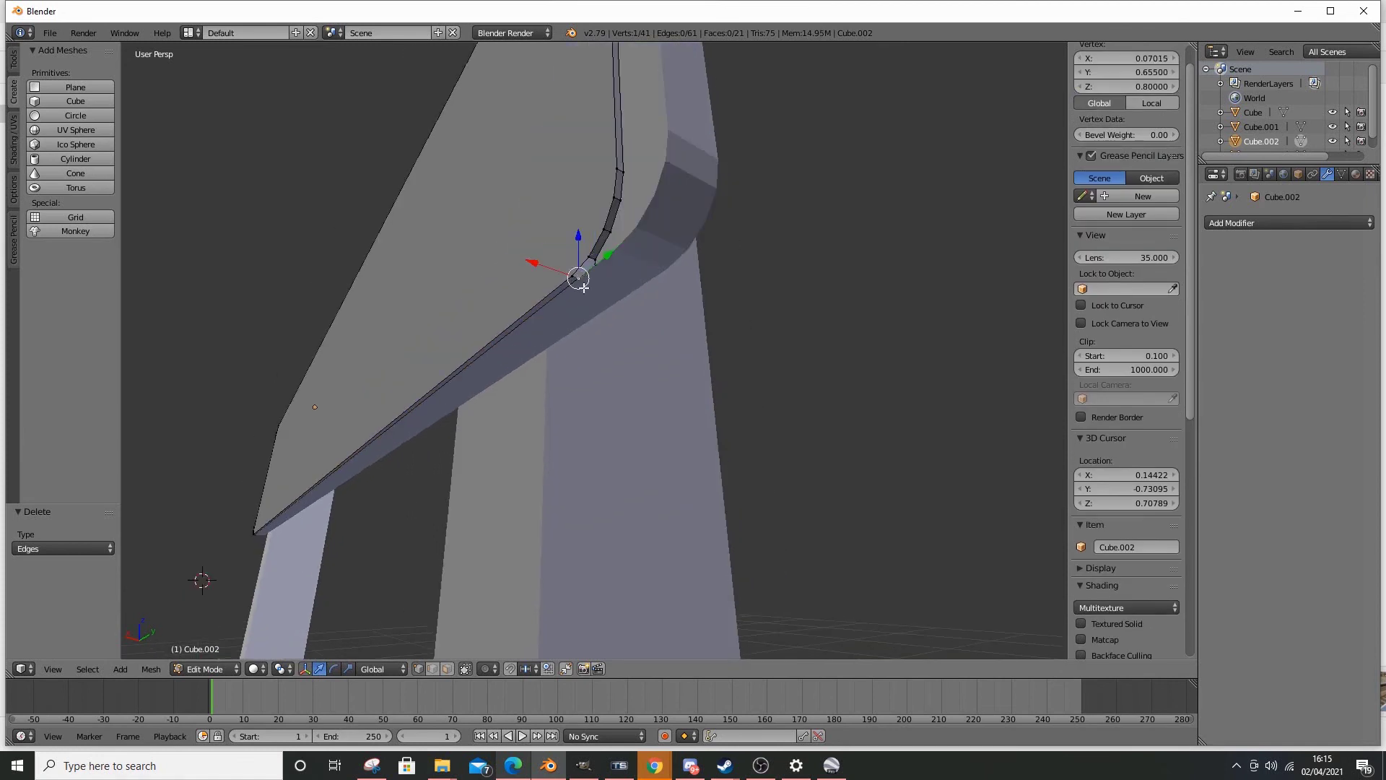
key(x)
click(595, 251)
- Fill the gap at the front panel's lower positive-Y corner with a face made from its four surrounding vertices
right_click(571, 275)
shift+right_click(578, 279)
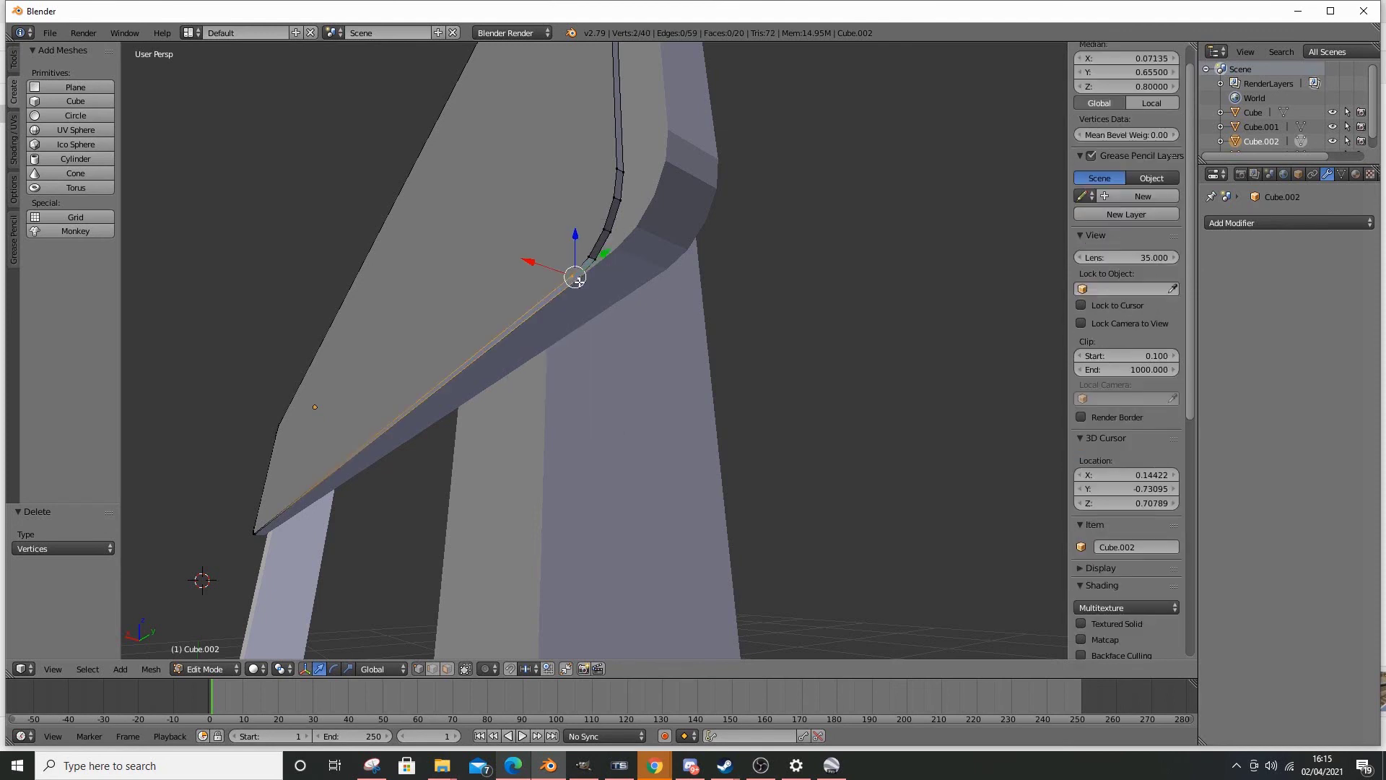
shift+right_click(601, 257)
shift+right_click(591, 252)
key(ctrl+e)
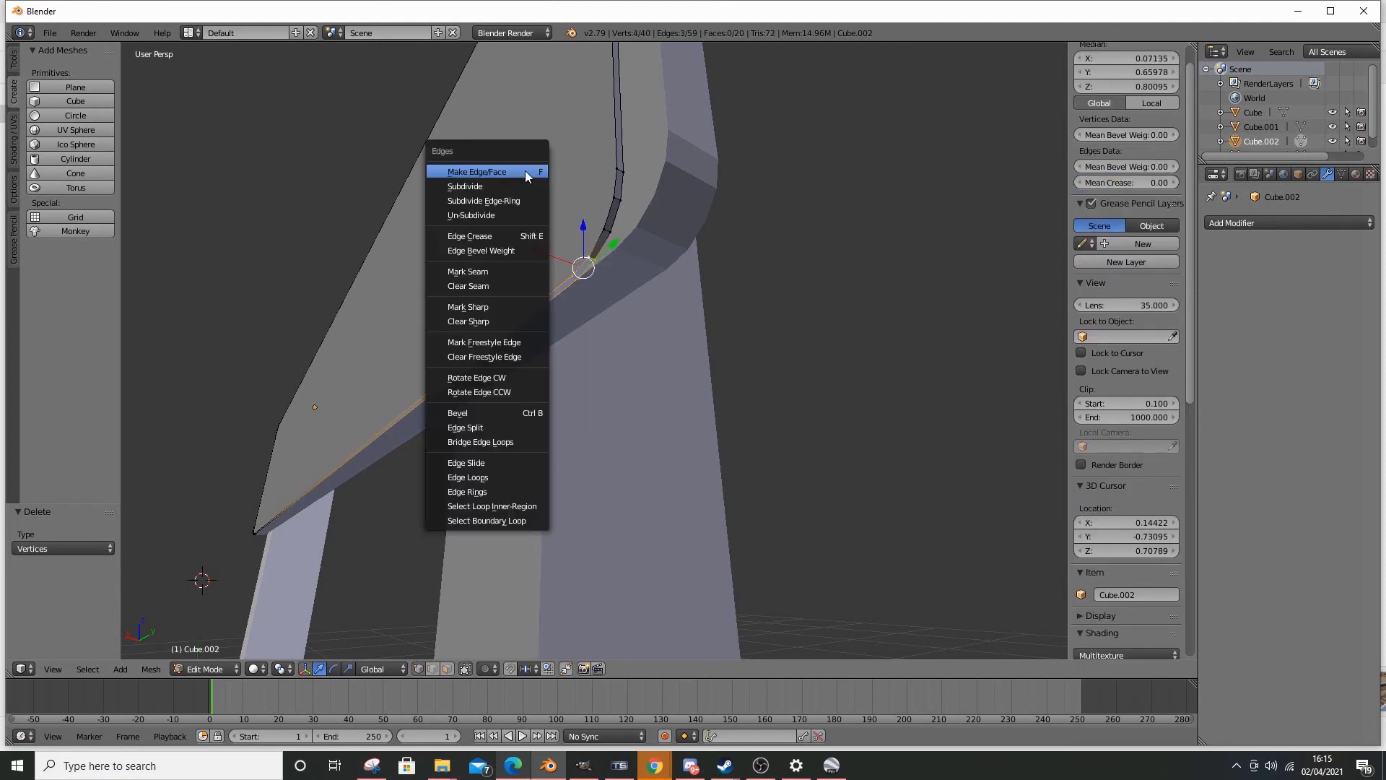
click(526, 172)
- Make a face along the front panel's underside from the four vertices at its two ends
right_click(580, 277)
shift+right_click(570, 279)
middle_drag(453, 329, 557, 458)
shift+right_click(512, 141)
shift+right_click(517, 130)
key(ctrl+e)
click(519, 126)
- Select the front panel's upper-edge vertices, including both rounded corners, try lowering their median Z, and undo the change
right_click(558, 420)
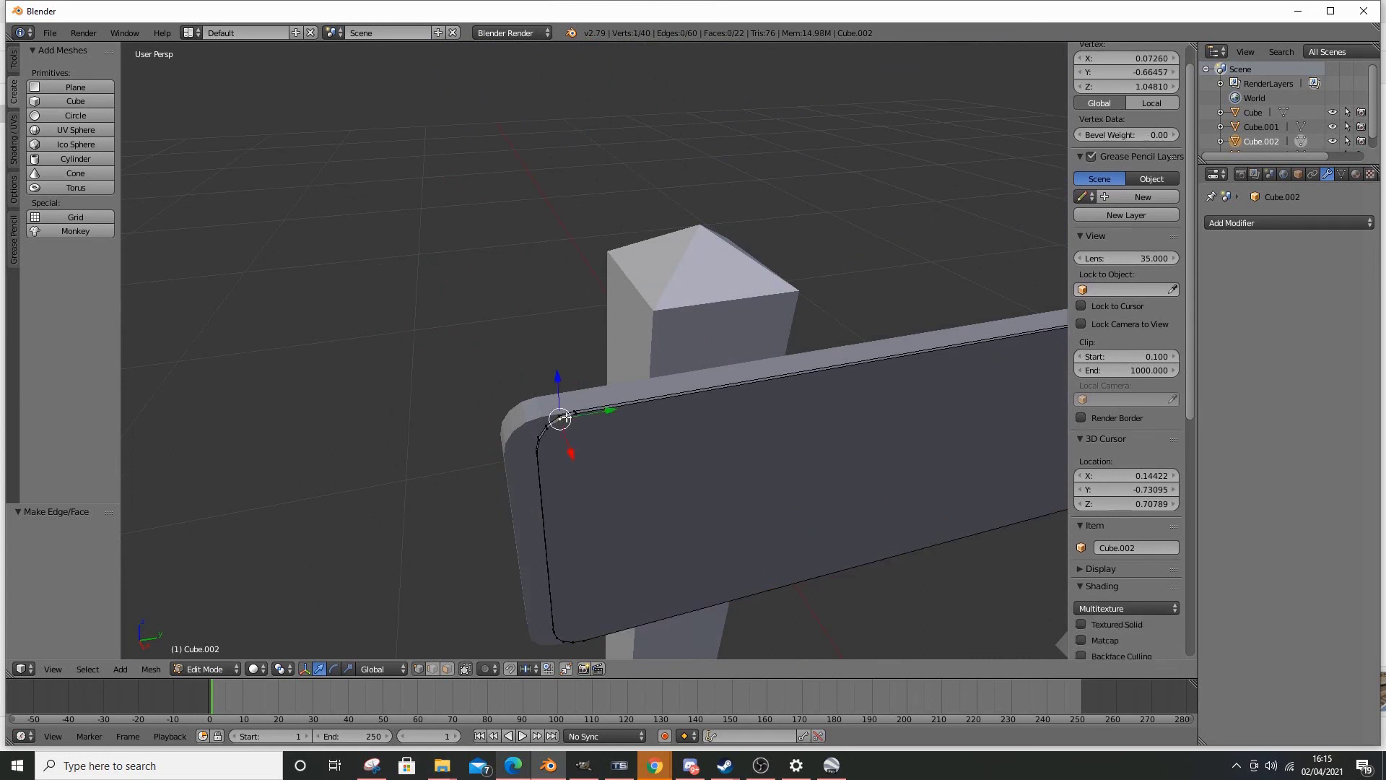
mouse_move(572, 390)
ctrl+mouse_down()
mouse_move(637, 479)
mouse_move(643, 452)
ctrl+mouse_up()
scroll(767, 397, down, 2)
middle_drag(841, 379, 823, 375)
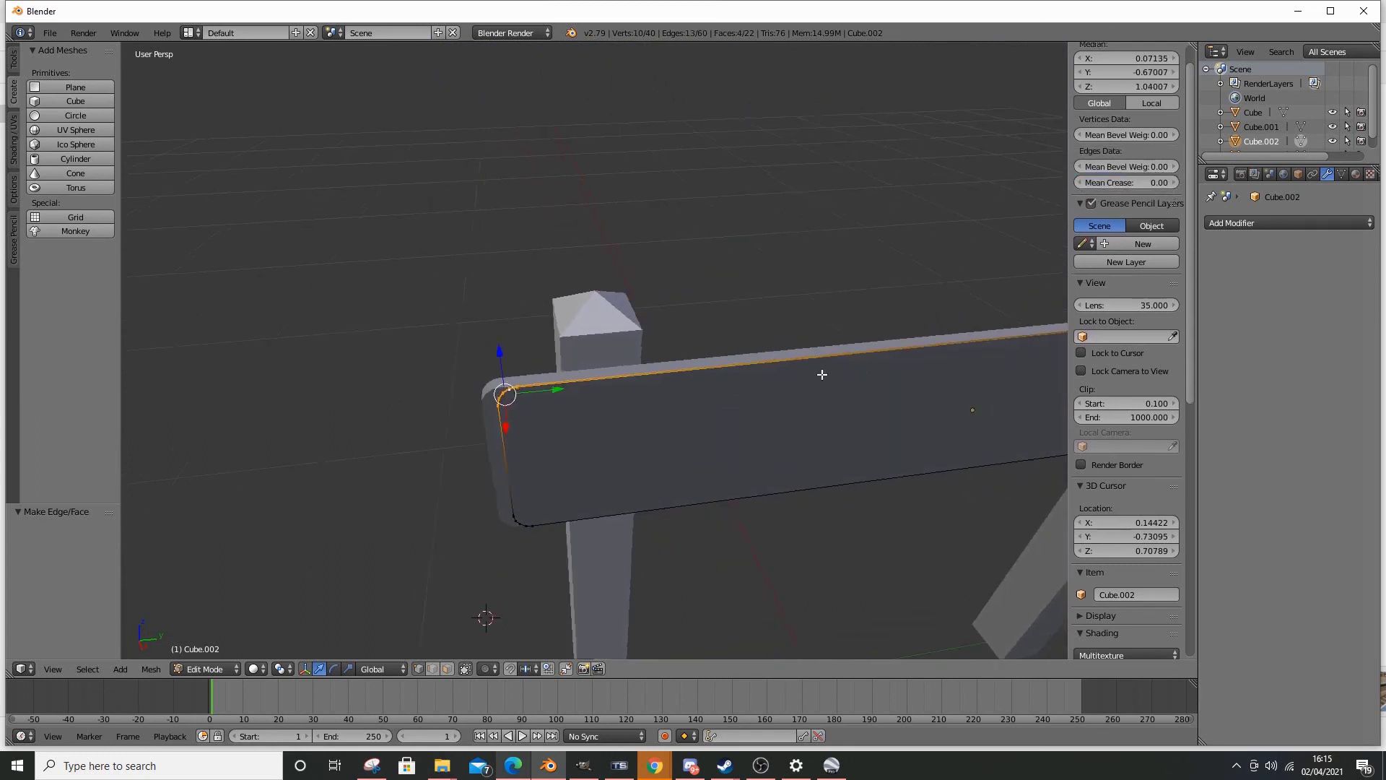
mouse_move(1040, 333)
shift+middle_down()
mouse_move(775, 340)
mouse_move(637, 365)
shift+middle_up()
scroll(599, 366, up, 2)
ctrl+drag(513, 365, 489, 387)
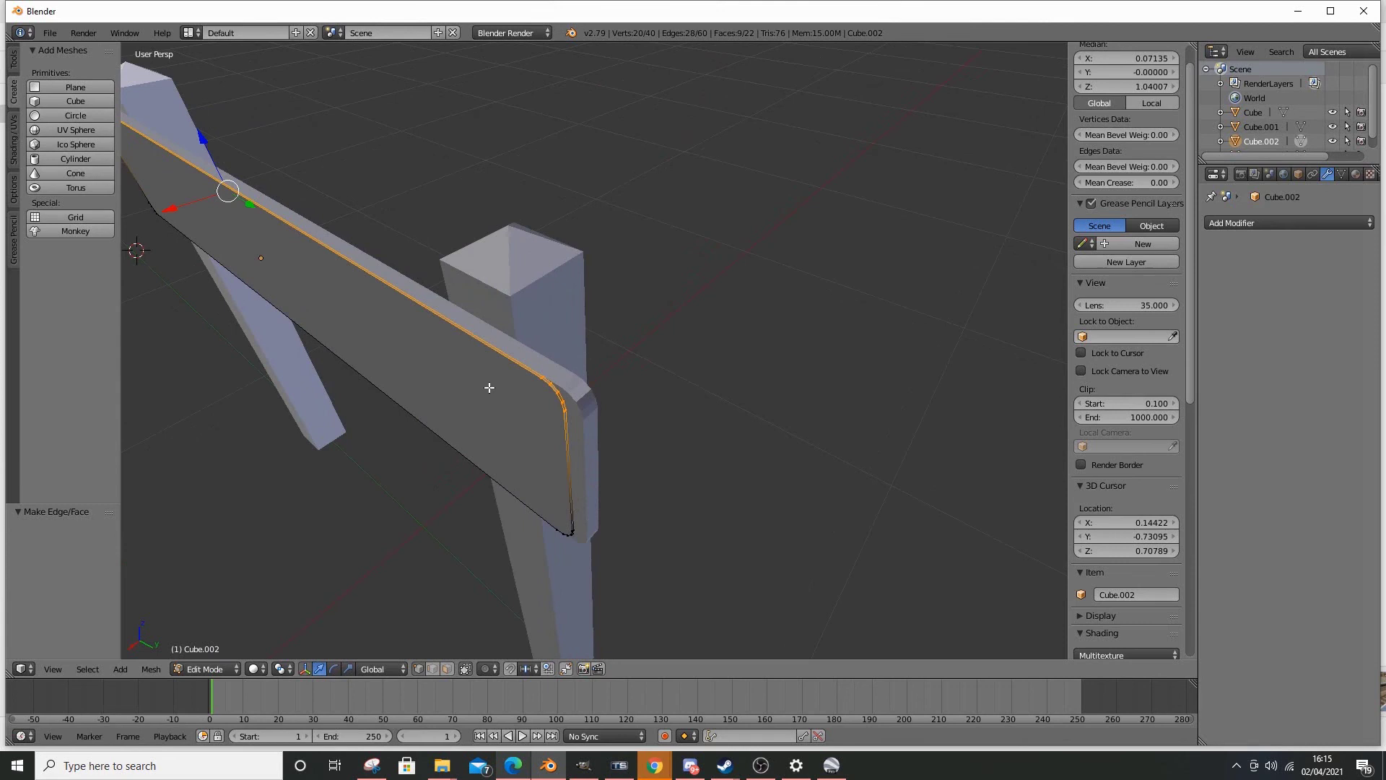
mouse_move(489, 328)
shift+middle_down()
mouse_move(624, 333)
mouse_move(624, 361)
shift+middle_up()
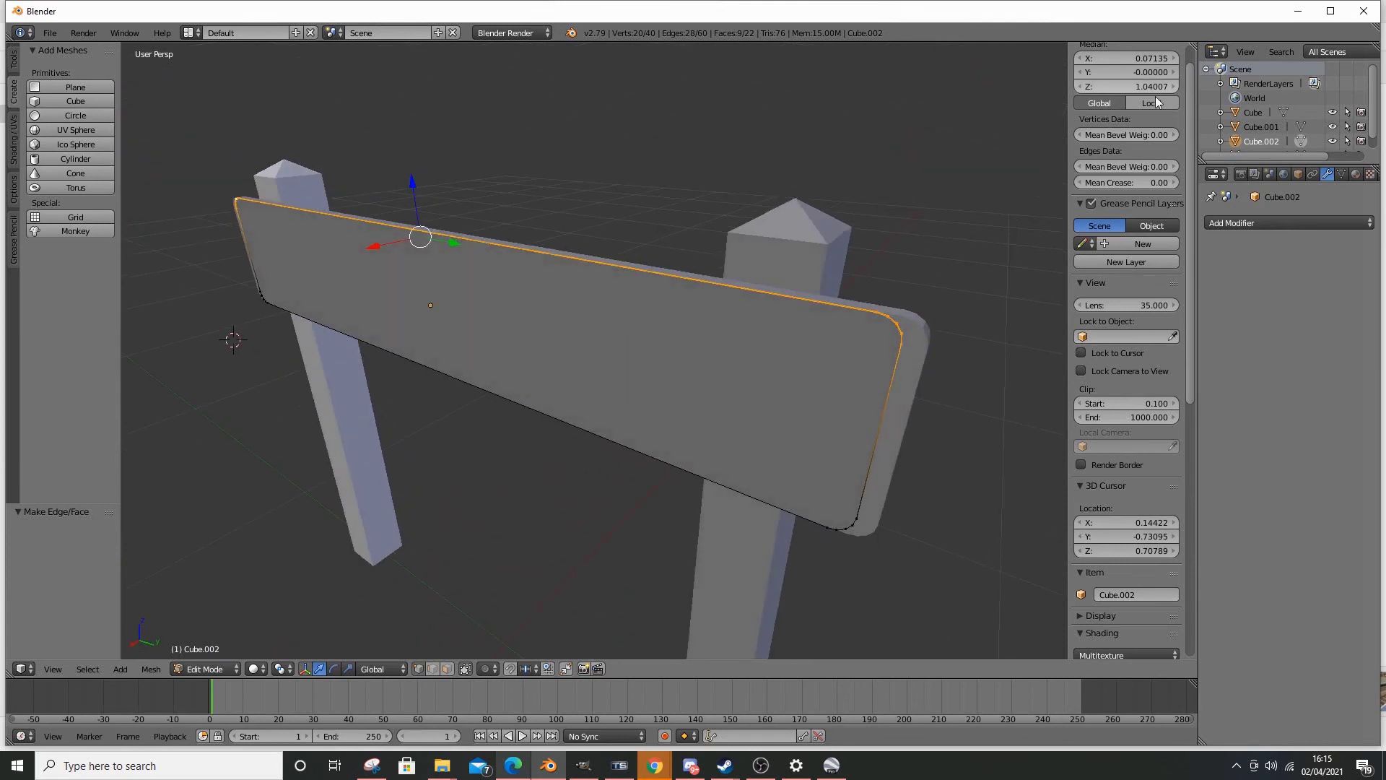
click(1106, 87)
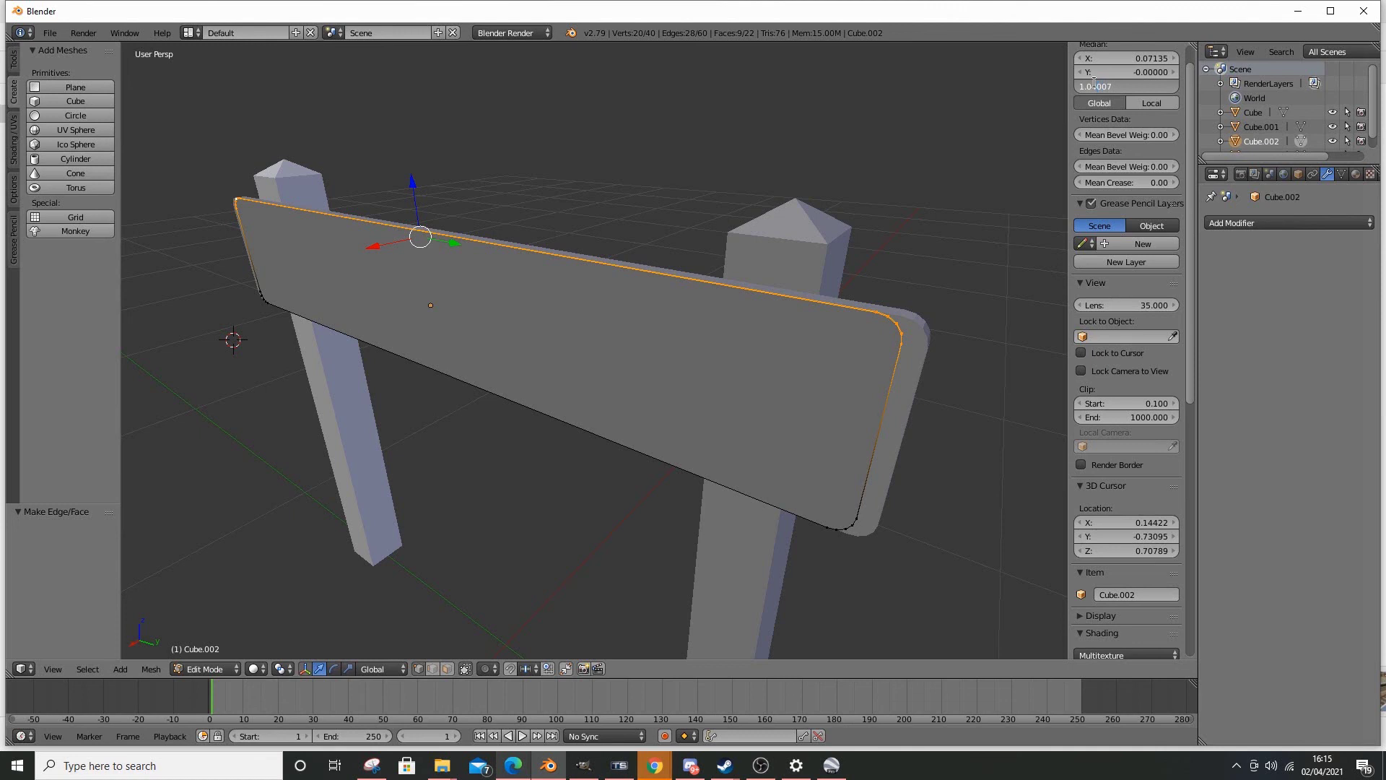
key(Return)
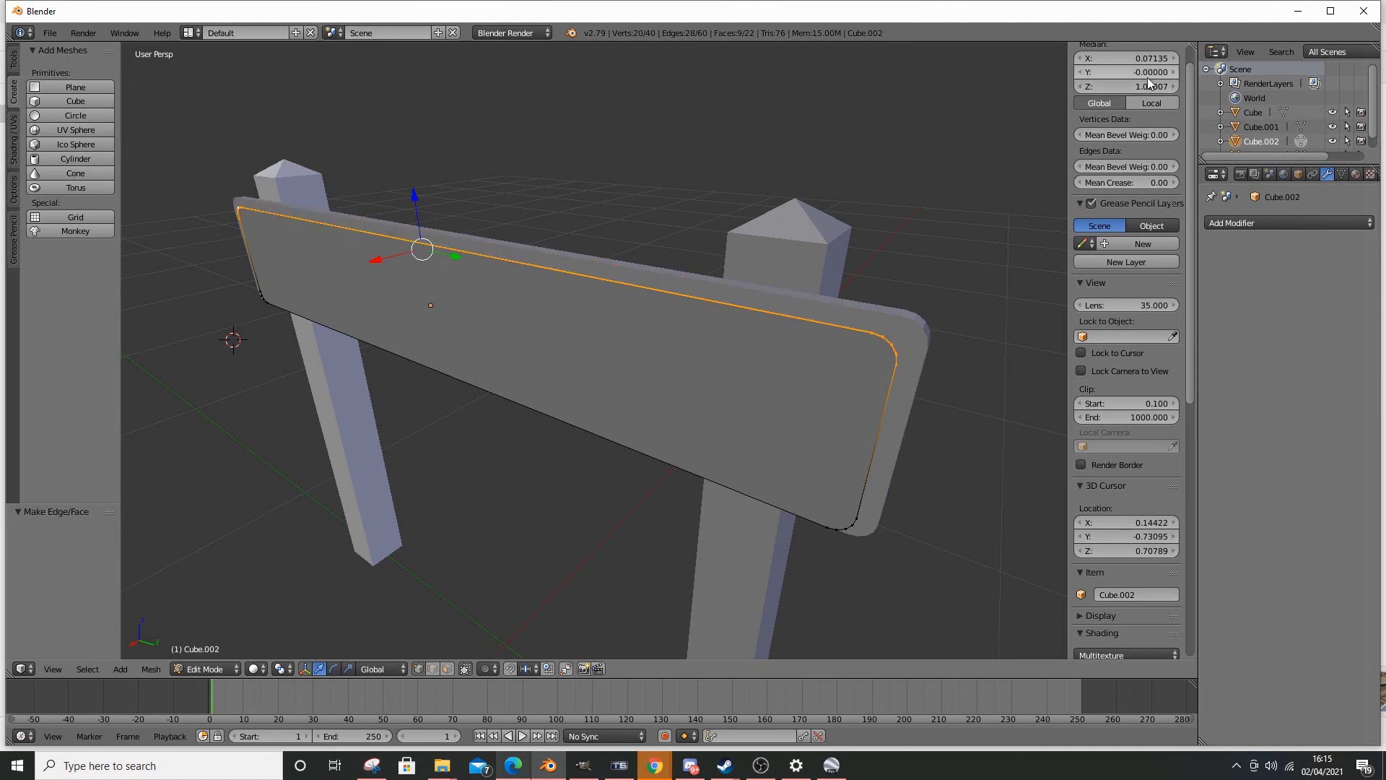
key(ctrl+z)
- Select the front panel's lower-edge vertices at both ends, try setting their median X to 0.08135, and undo it
middle_drag(947, 93, 961, 55)
scroll(875, 145, up, 2)
shift+middle_drag(873, 161, 750, 208)
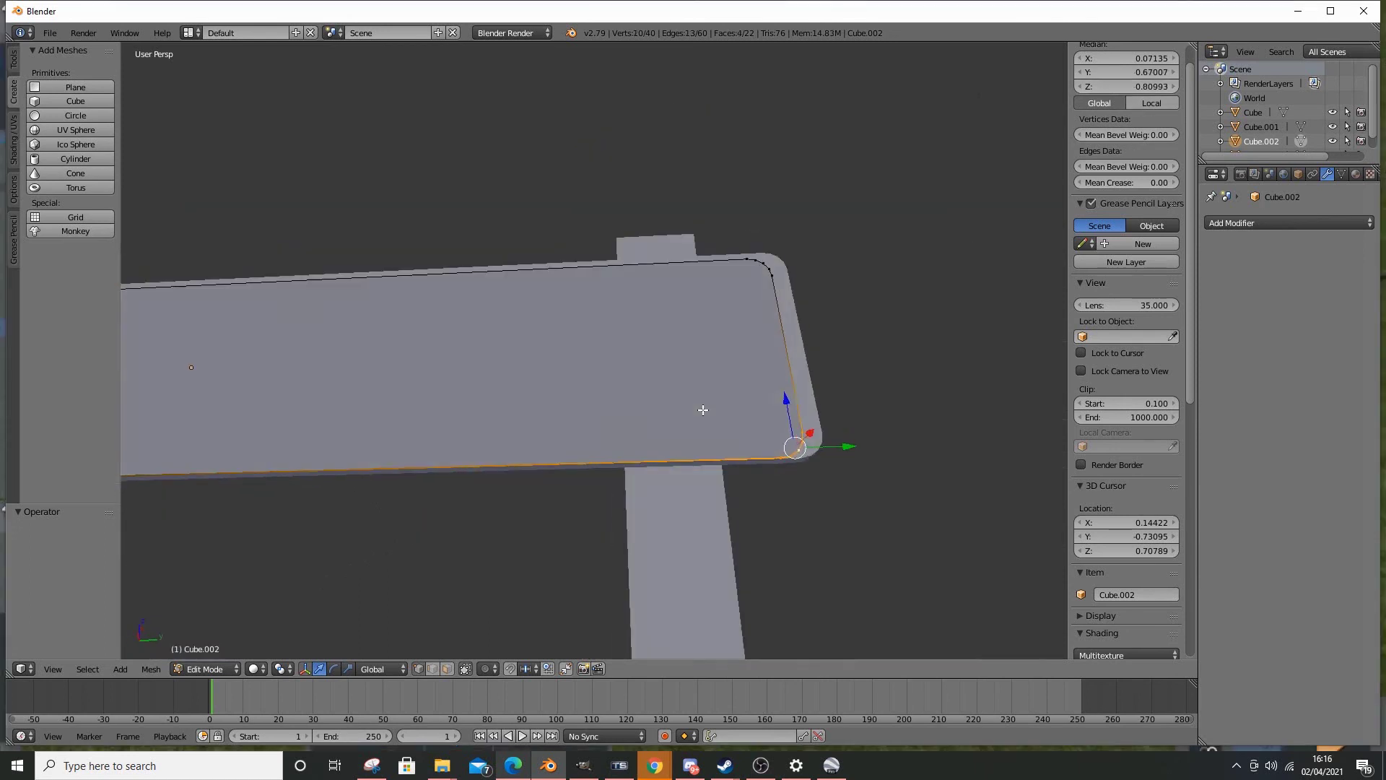
middle_drag(703, 409, 619, 319)
scroll(638, 453, up, 3)
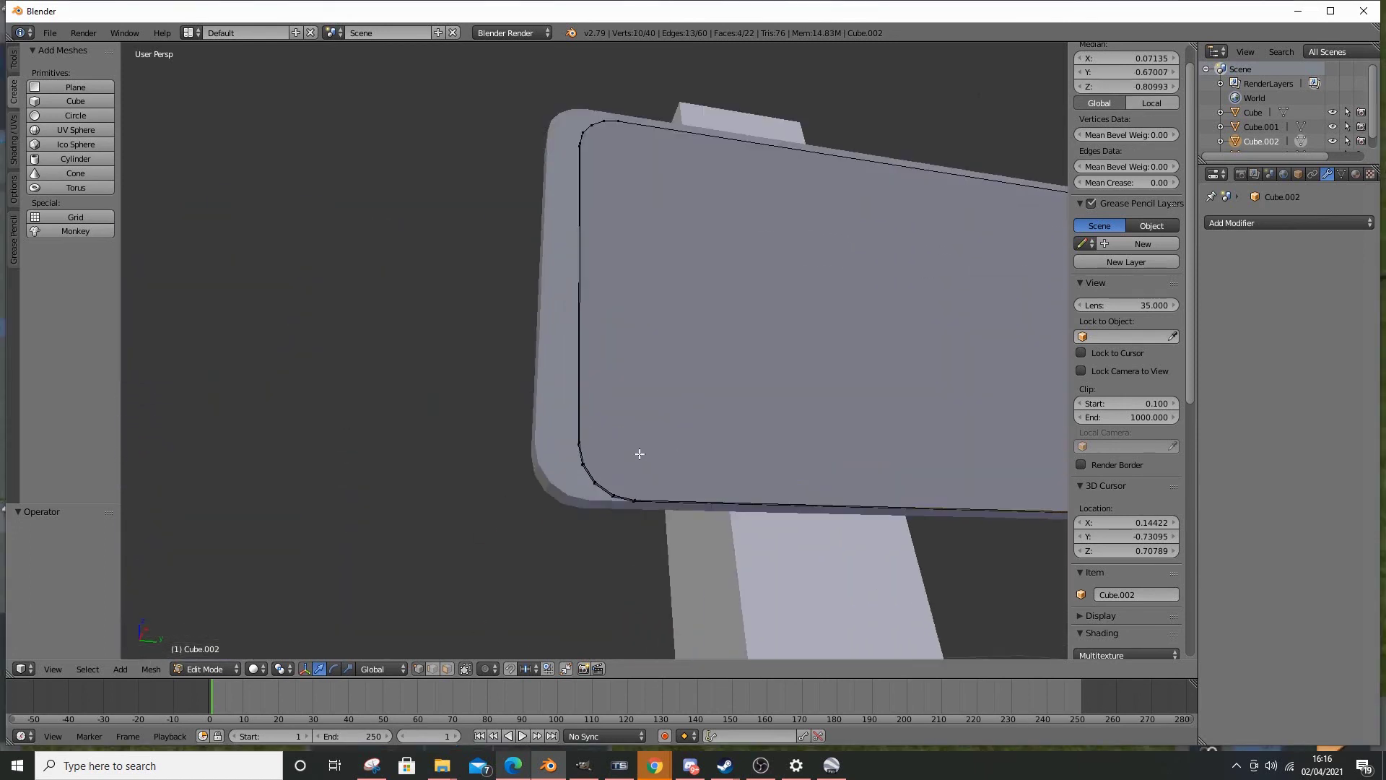
mouse_move(640, 453)
ctrl+mouse_down()
mouse_move(722, 573)
mouse_move(725, 556)
ctrl+mouse_up()
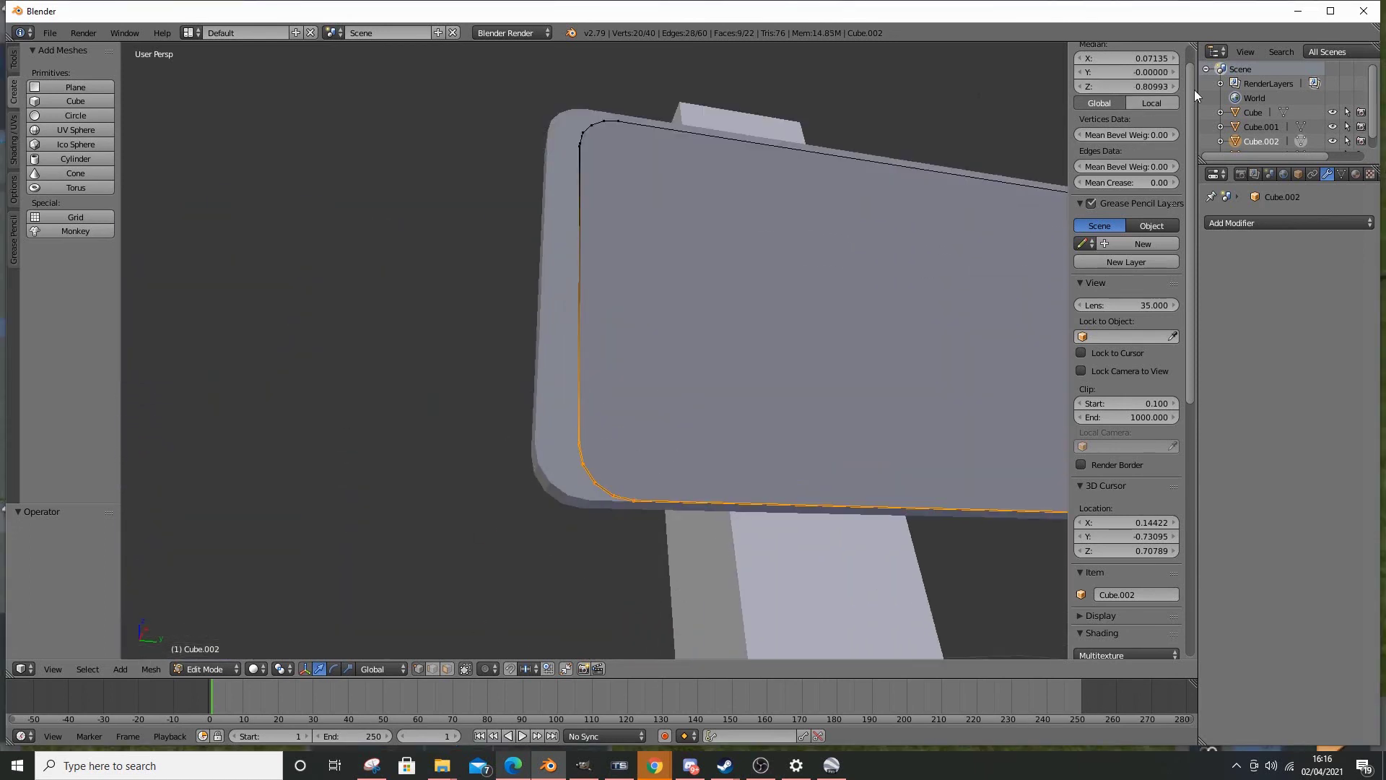
click(1124, 62)
key(Return)
key(ctrl+z)
click(1114, 57)
click(1095, 63)
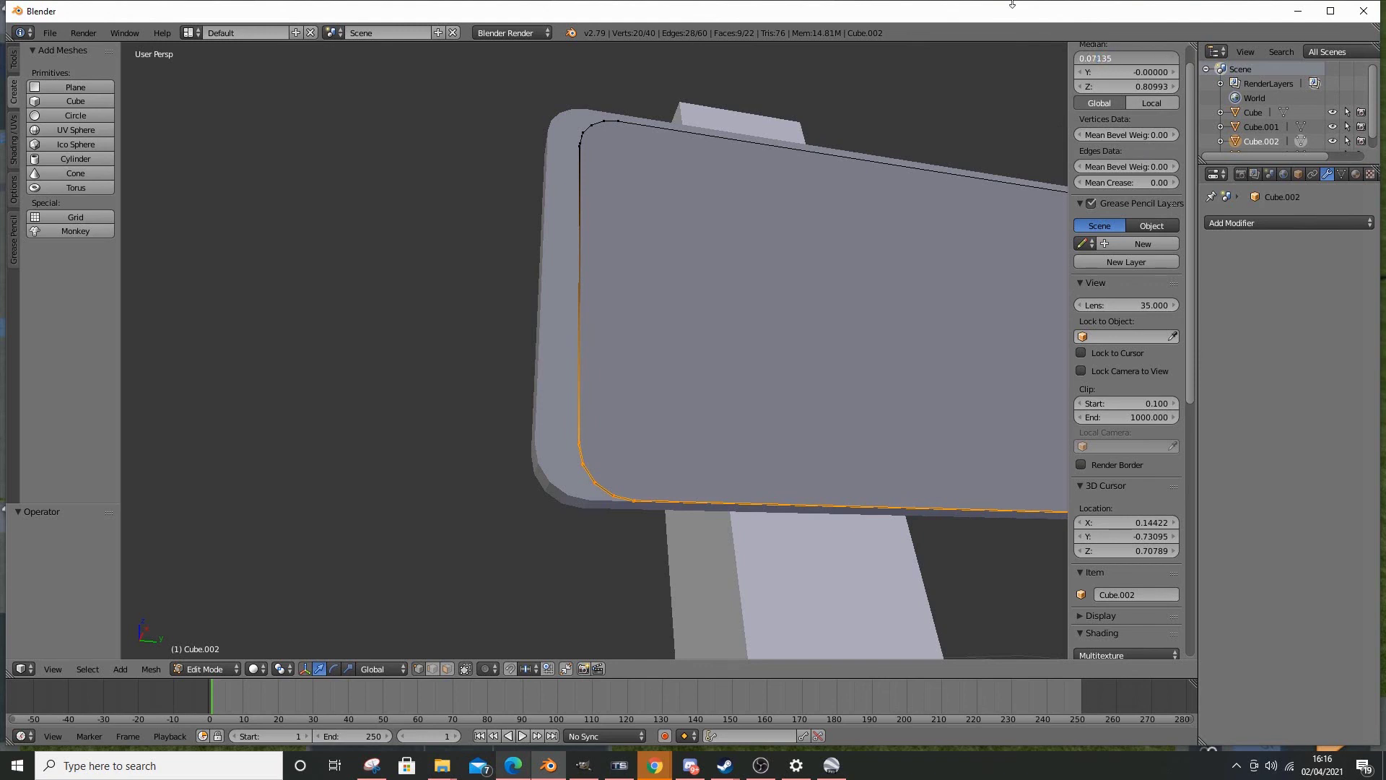
middle_drag(922, 312, 921, 315)
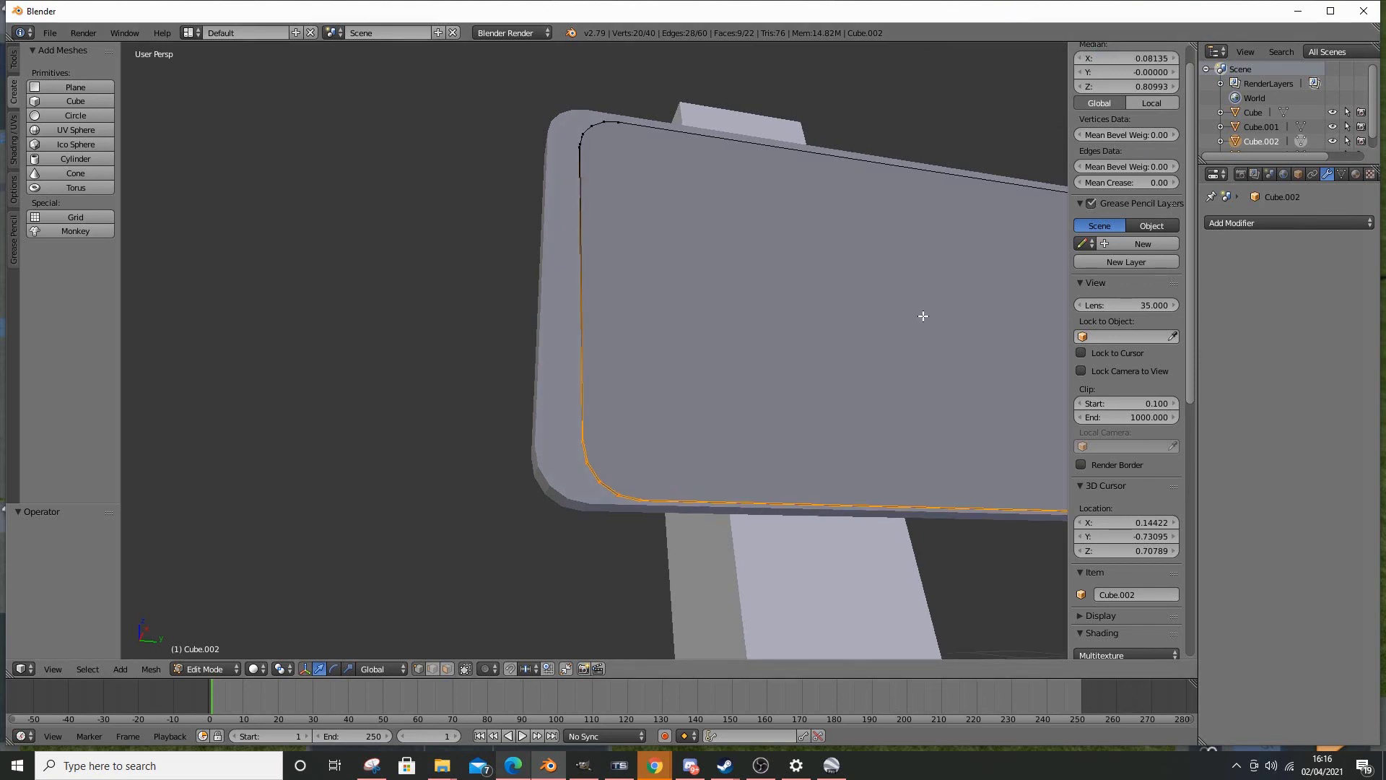
key(ctrl+z)
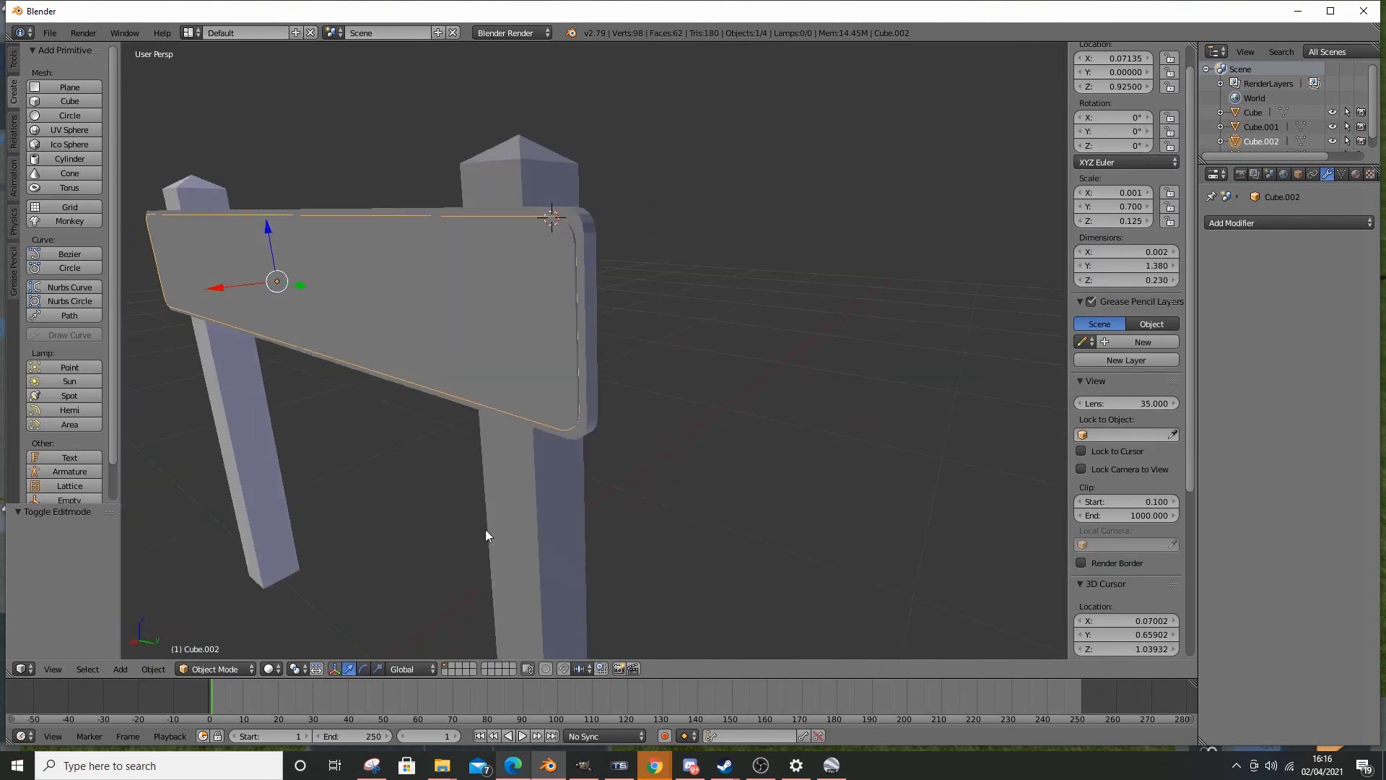
- Select the positive-Y post and inspect how the board and front panel sit against it
right_click(488, 532)
middle_drag(489, 533, 650, 491)
click(493, 457)
middle_drag(477, 461, 535, 461)
scroll(534, 459, up, 2)
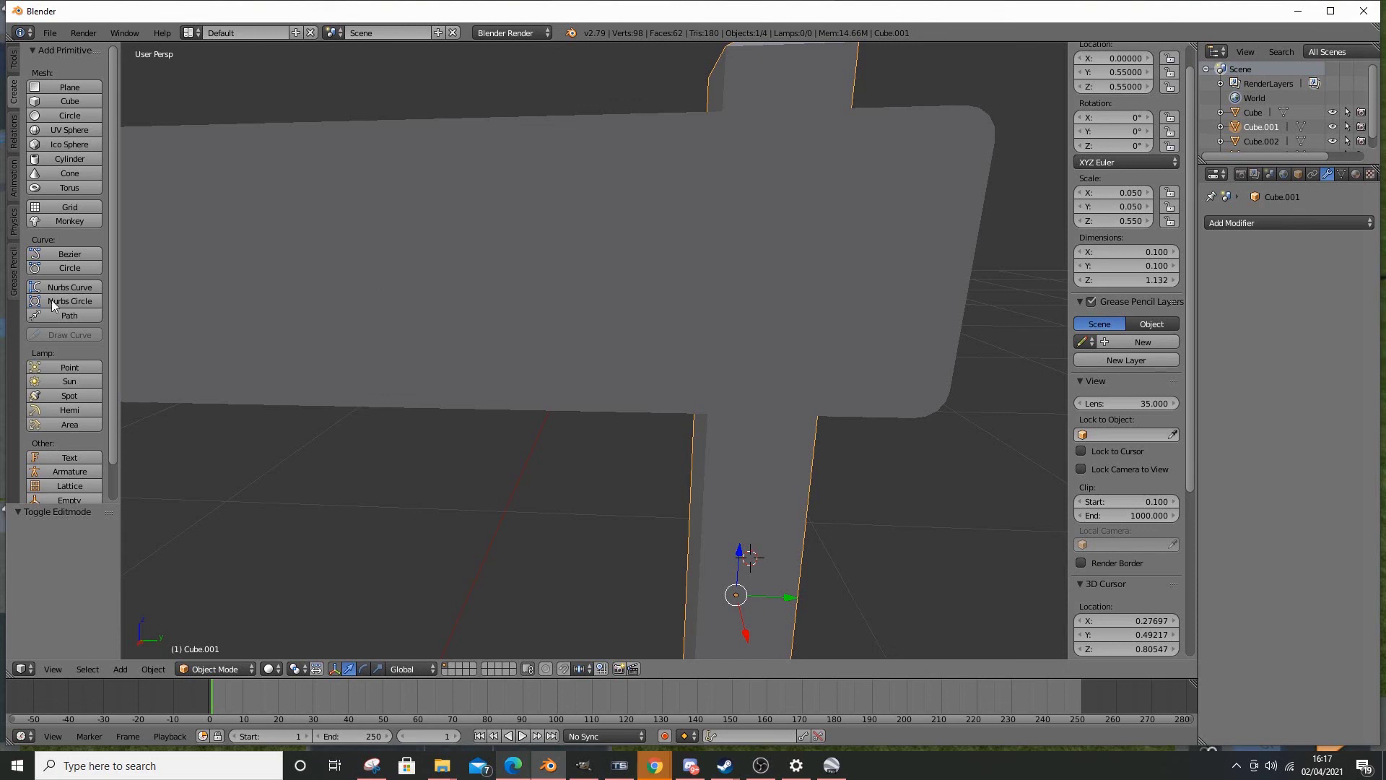
middle_drag(522, 350, 337, 378)
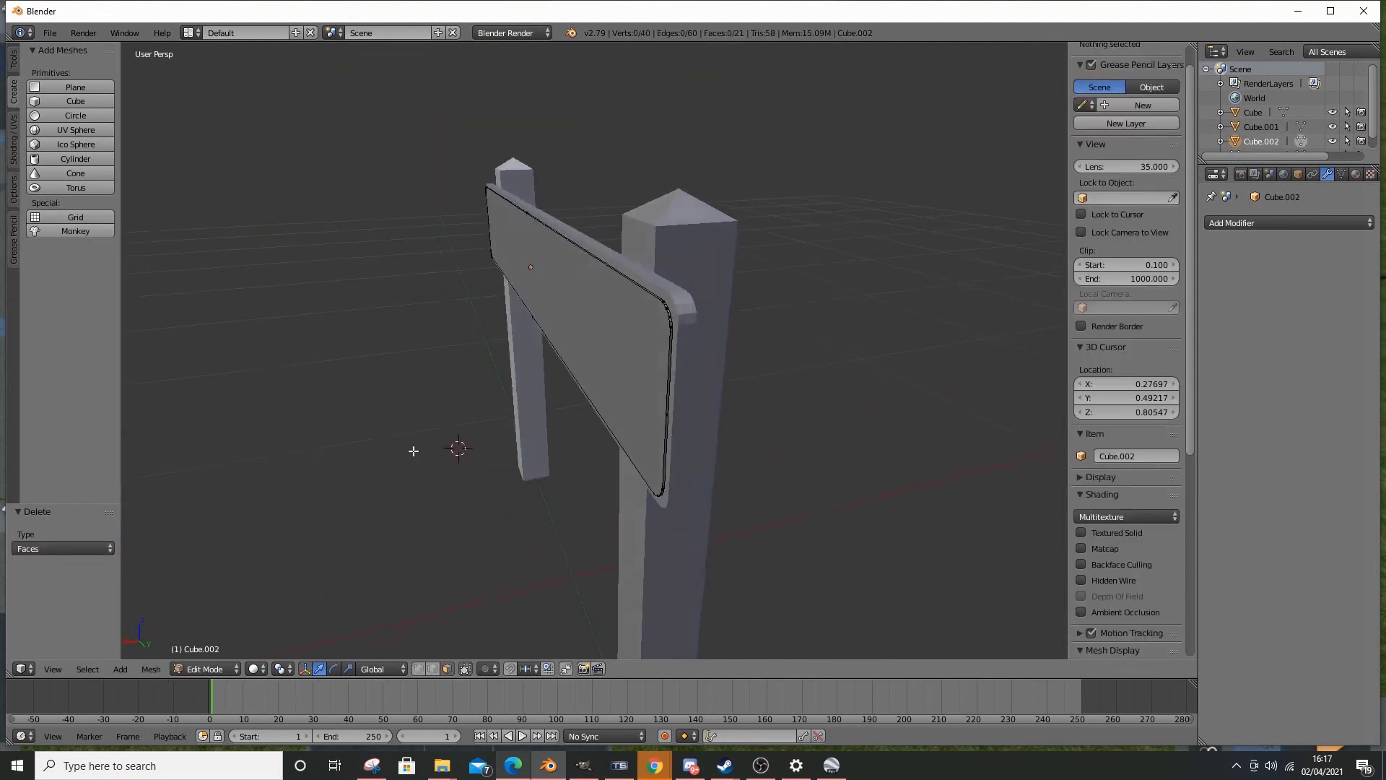
- Undo the last face deletion, check the panel's rear, and delete its large rear face facing the backing board again
scroll(494, 379, up, 4)
key(ctrl+z)
scroll(470, 340, up, 2)
middle_drag(525, 327, 591, 411)
scroll(589, 403, down, 1)
key(x)
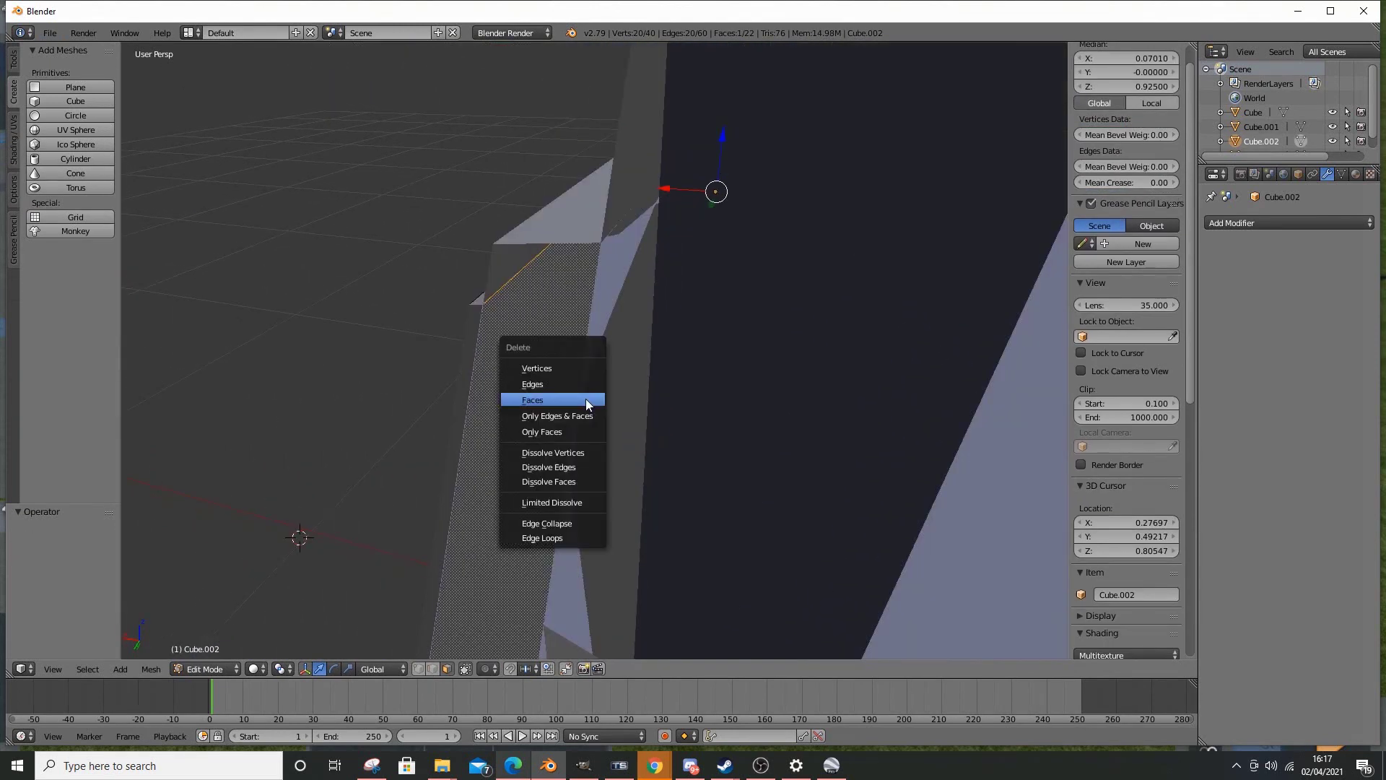
click(587, 399)
- Return to Object Mode and check the front panel's outline and rounded corners from several angles
click(219, 670)
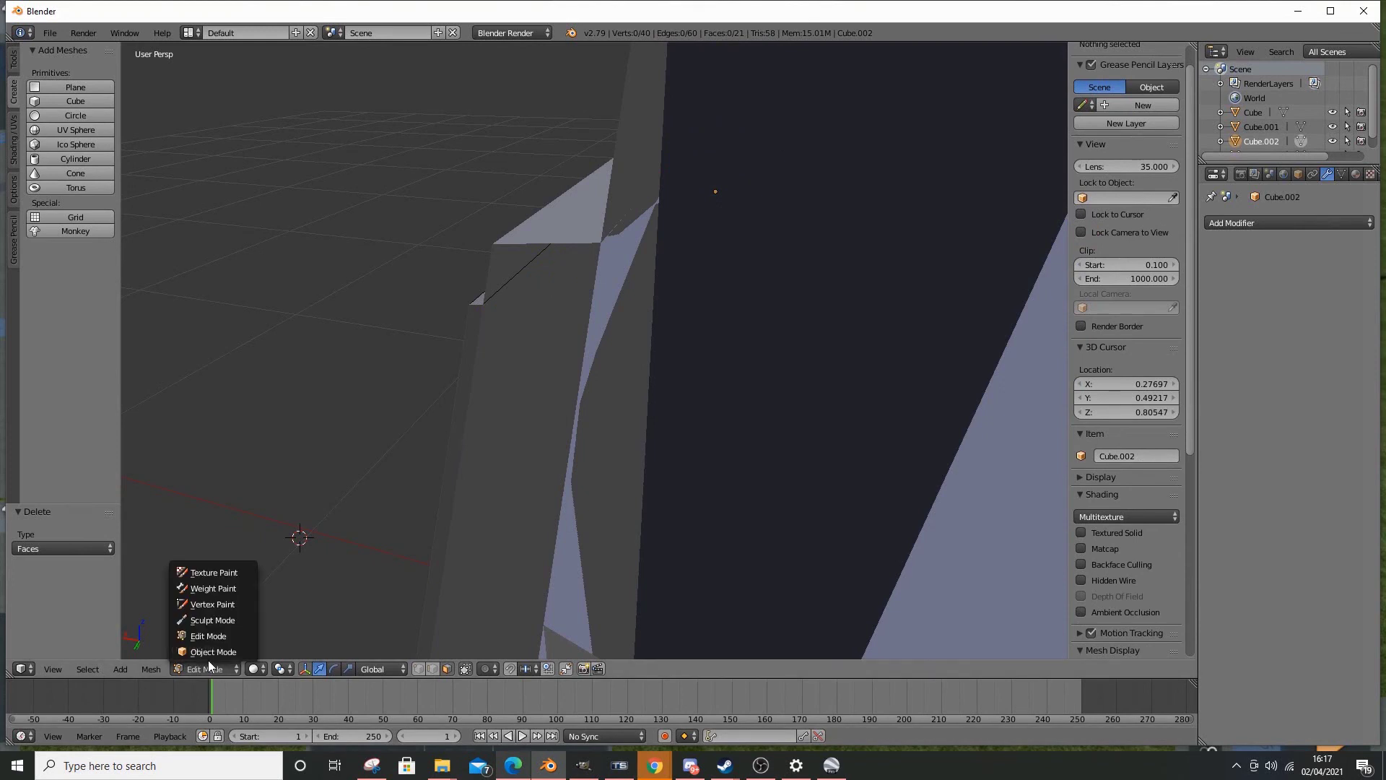
click(208, 658)
middle_drag(353, 453, 621, 327)
middle_drag(680, 408, 641, 377)
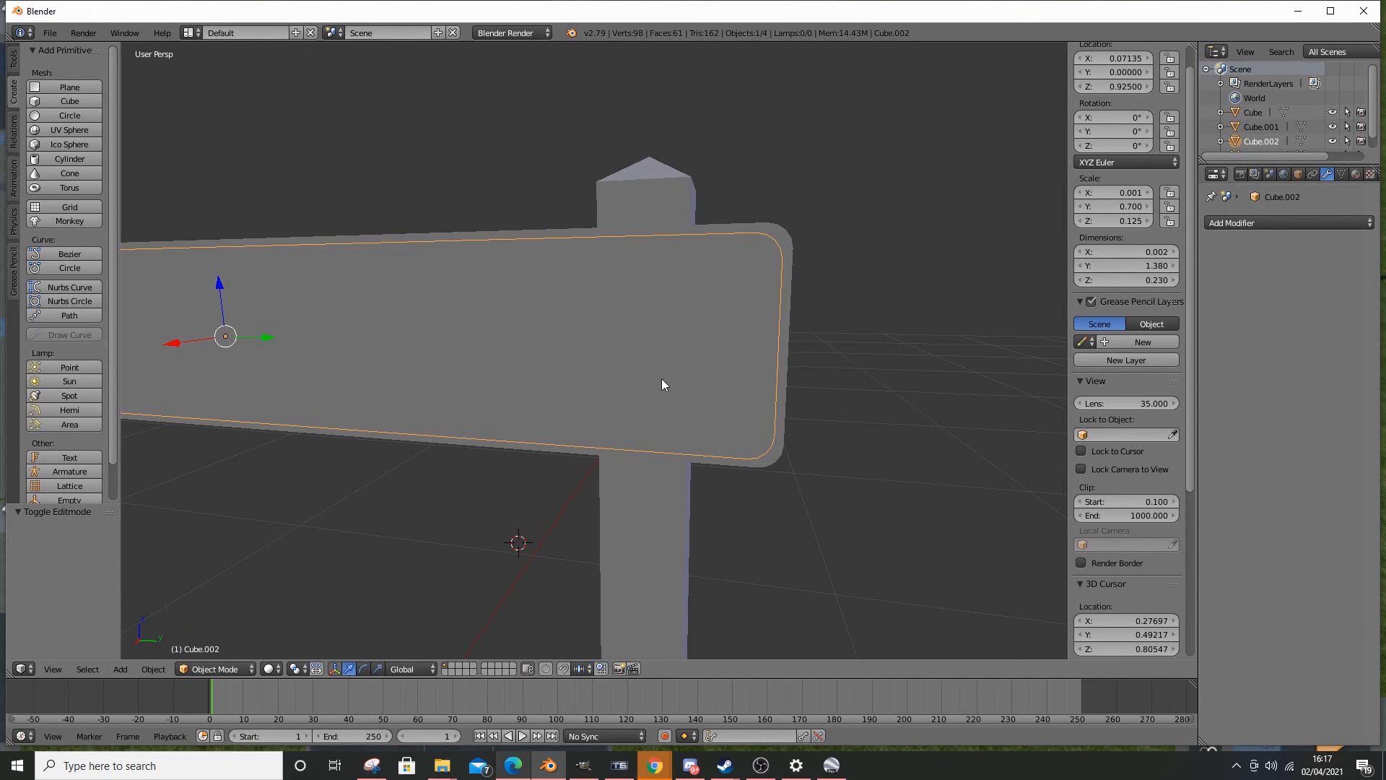
middle_drag(566, 185, 618, 393)
scroll(547, 421, down, 2)
middle_drag(547, 421, 522, 423)
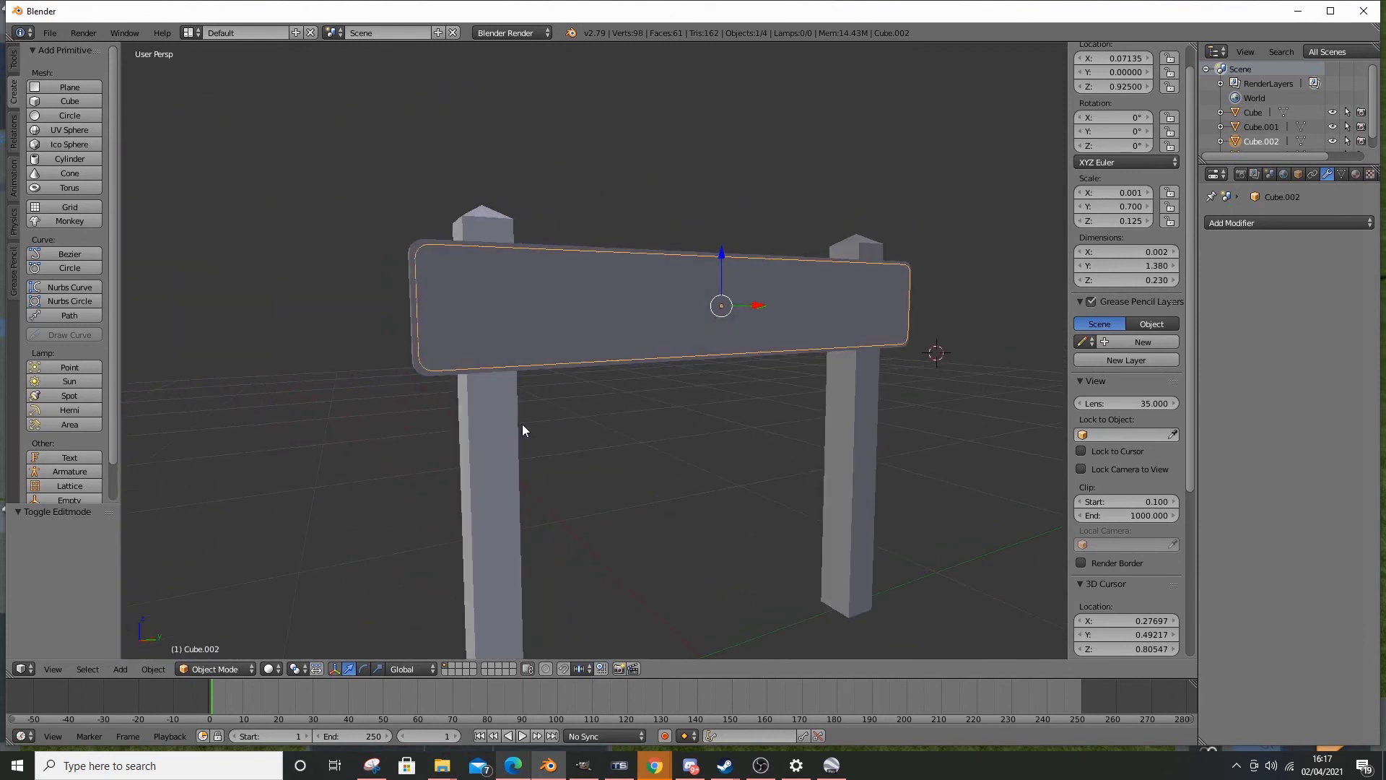
- Deselect all objects and view the whole sign with both posts
middle_drag(585, 548, 551, 548)
scroll(643, 505, down, 2)
middle_drag(693, 535, 583, 508)
click(607, 500)
key(a)
key(a)
key(a)
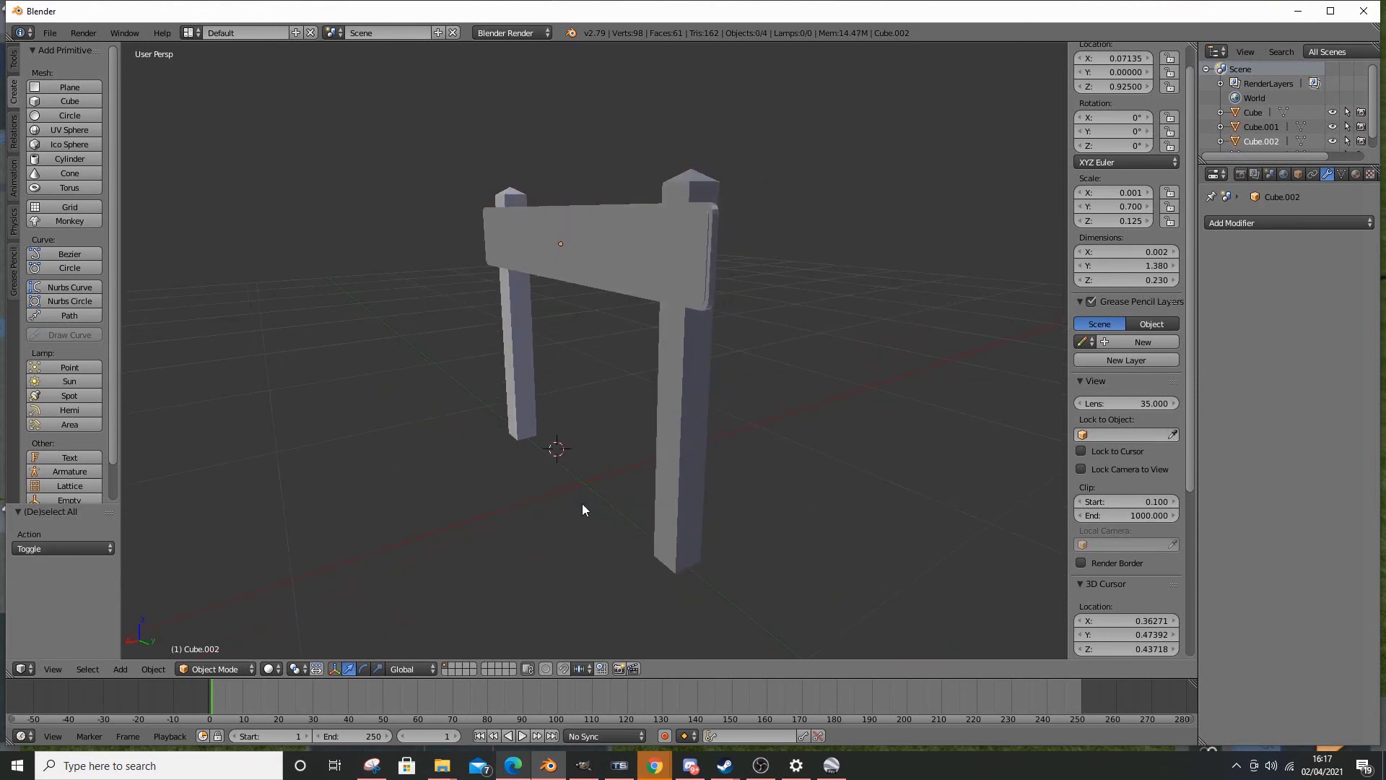